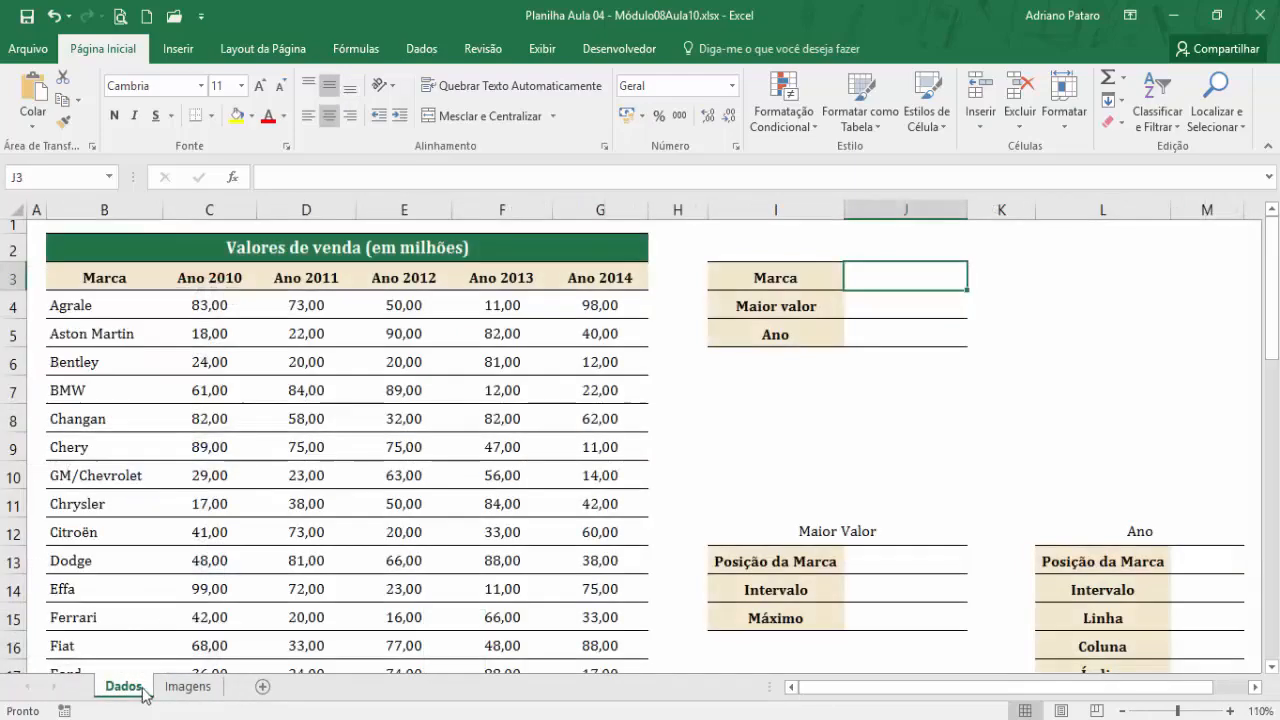
- On the Imagens sheet, start inserting a picture from file and browse to the lesson's Figuras folder on the desktop
click(140, 693)
click(184, 690)
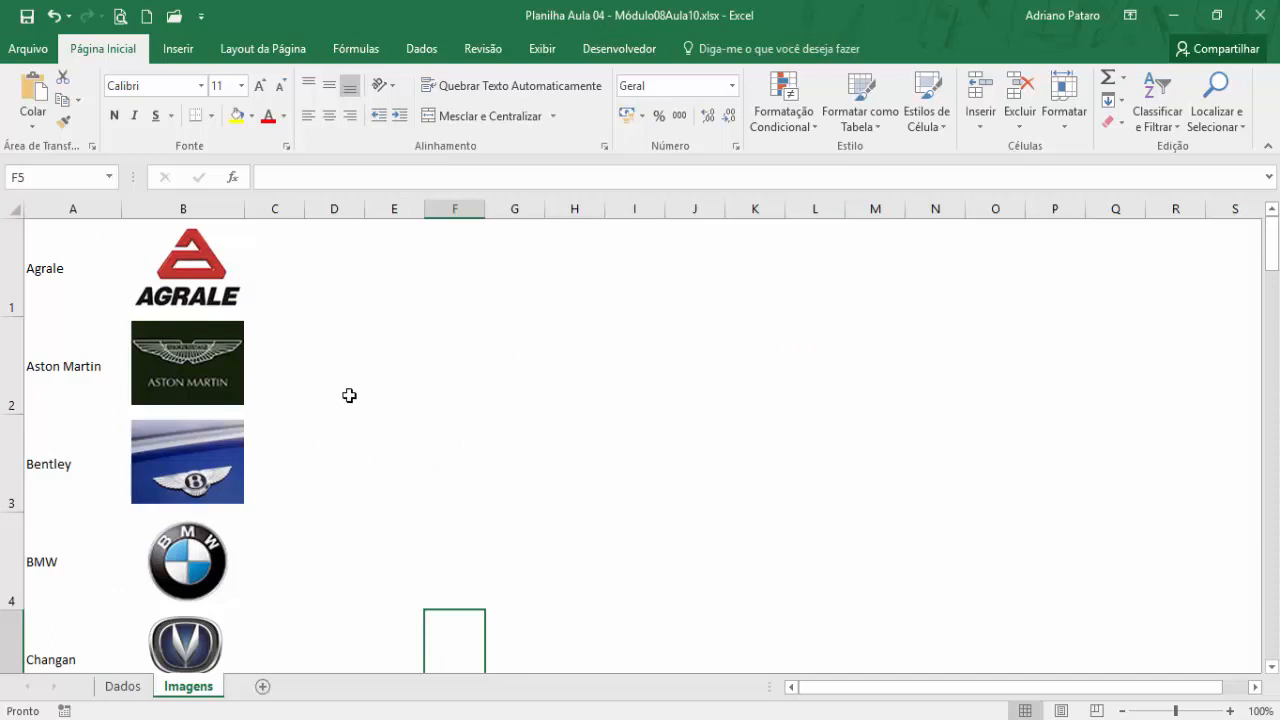
click(179, 48)
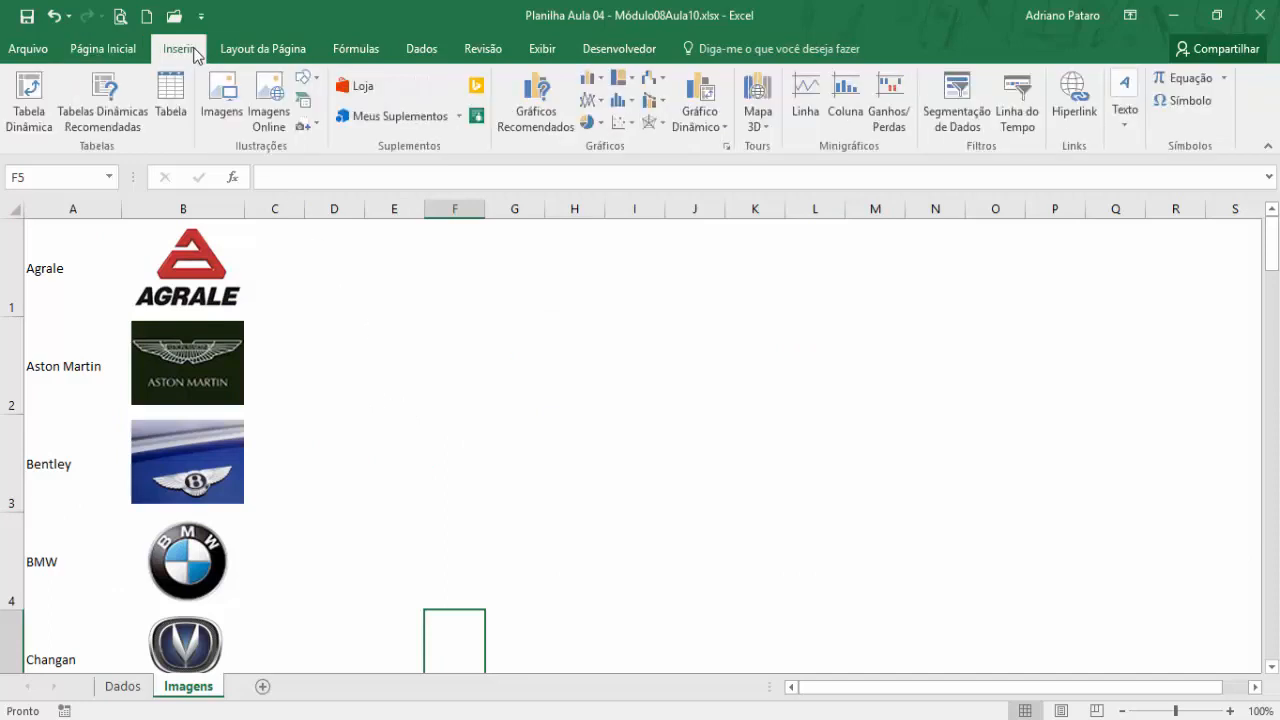
click(224, 105)
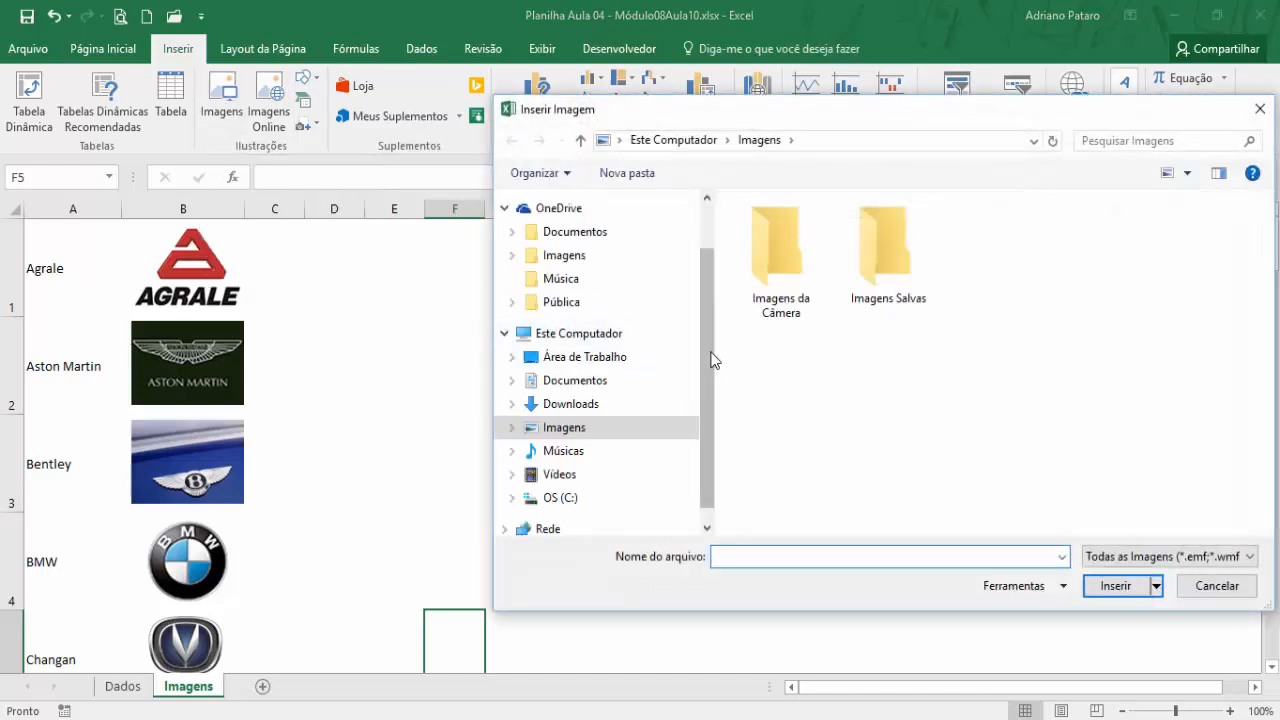
click(610, 362)
double_click(826, 283)
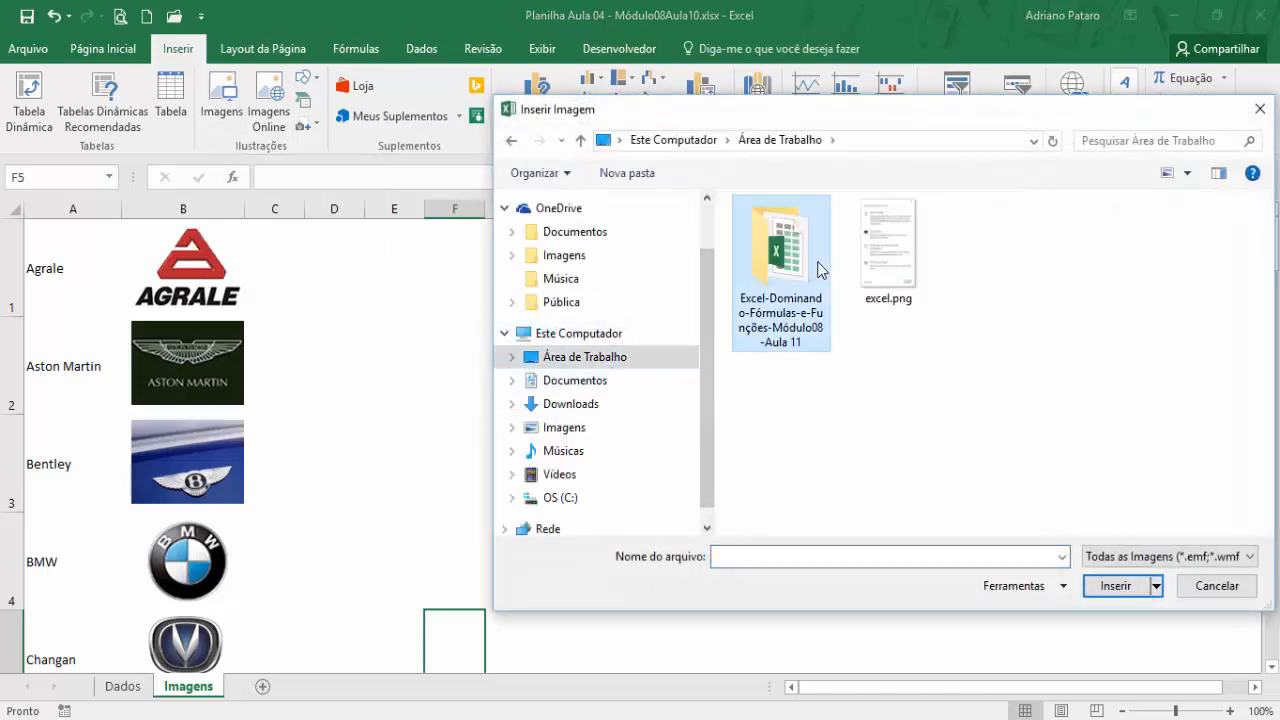
double_click(772, 230)
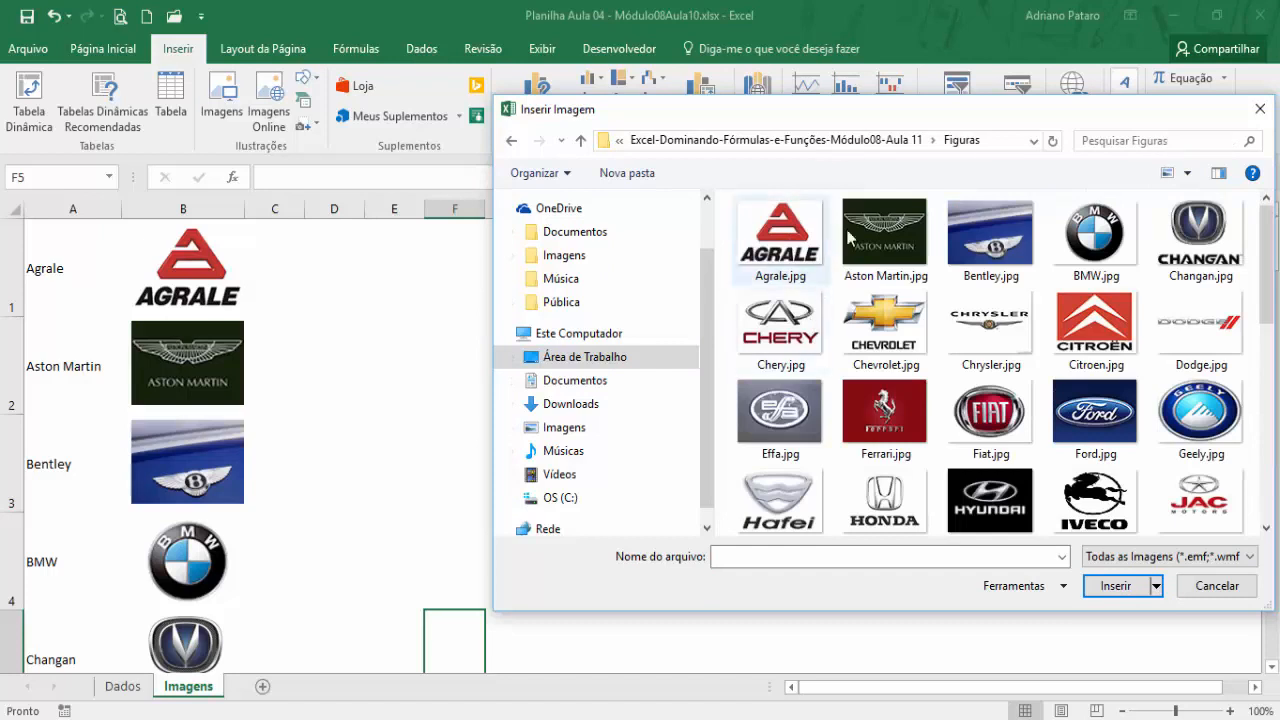
- Try selecting several logo files individually, and the whole range from Agrale.jpg to Volvo.jpg in the Figuras folder
mouse_move(852, 116)
mouse_down()
mouse_move(918, 120)
mouse_move(854, 122)
mouse_up()
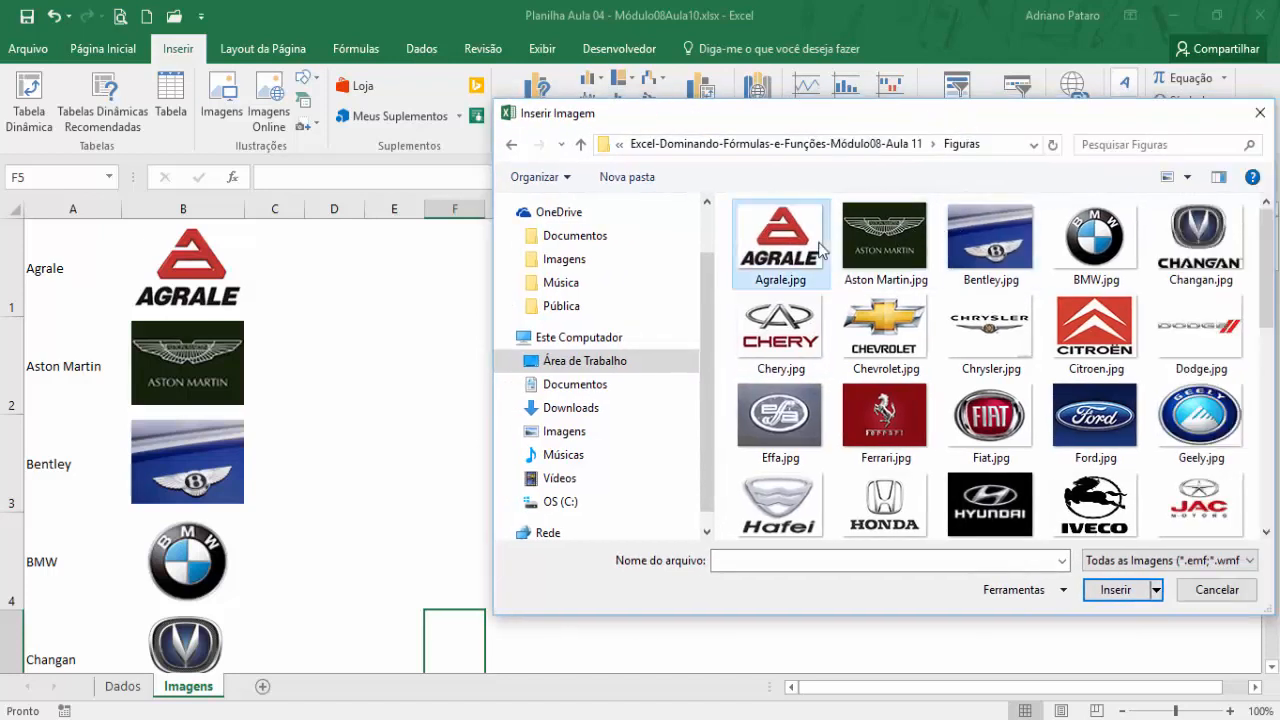
click(855, 239)
ctrl+click(955, 254)
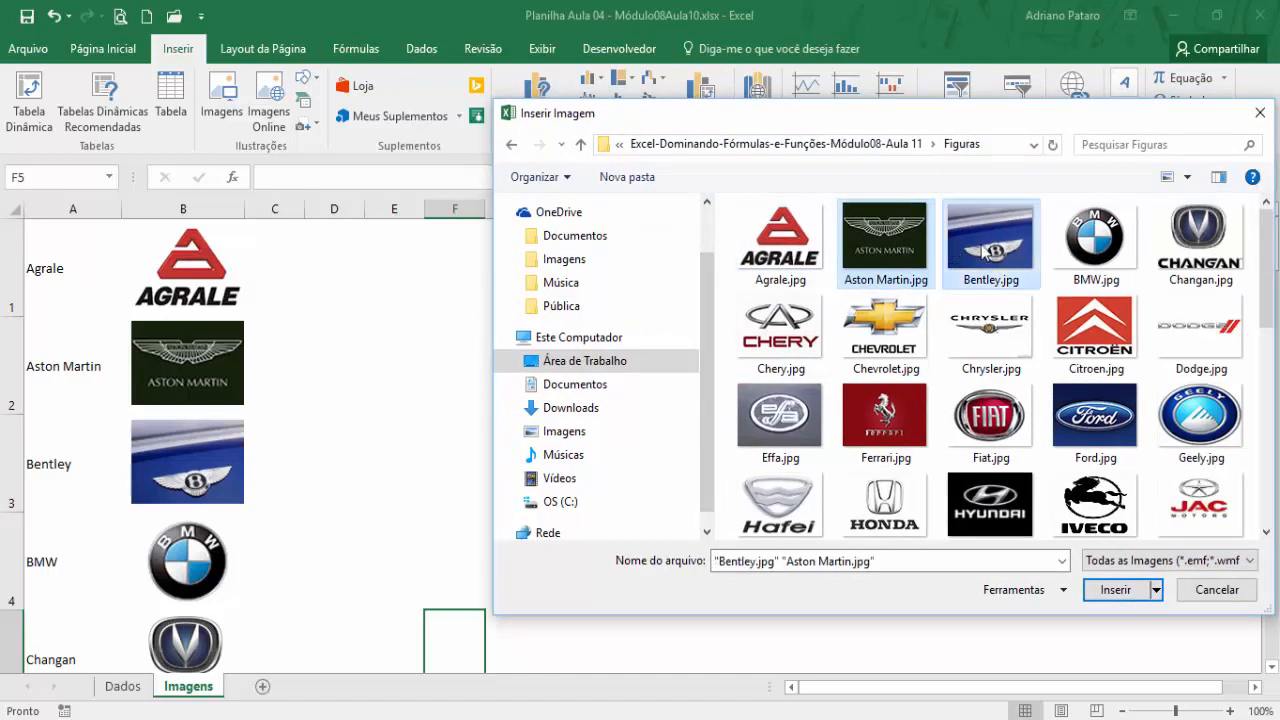
ctrl+click(1067, 262)
click(815, 252)
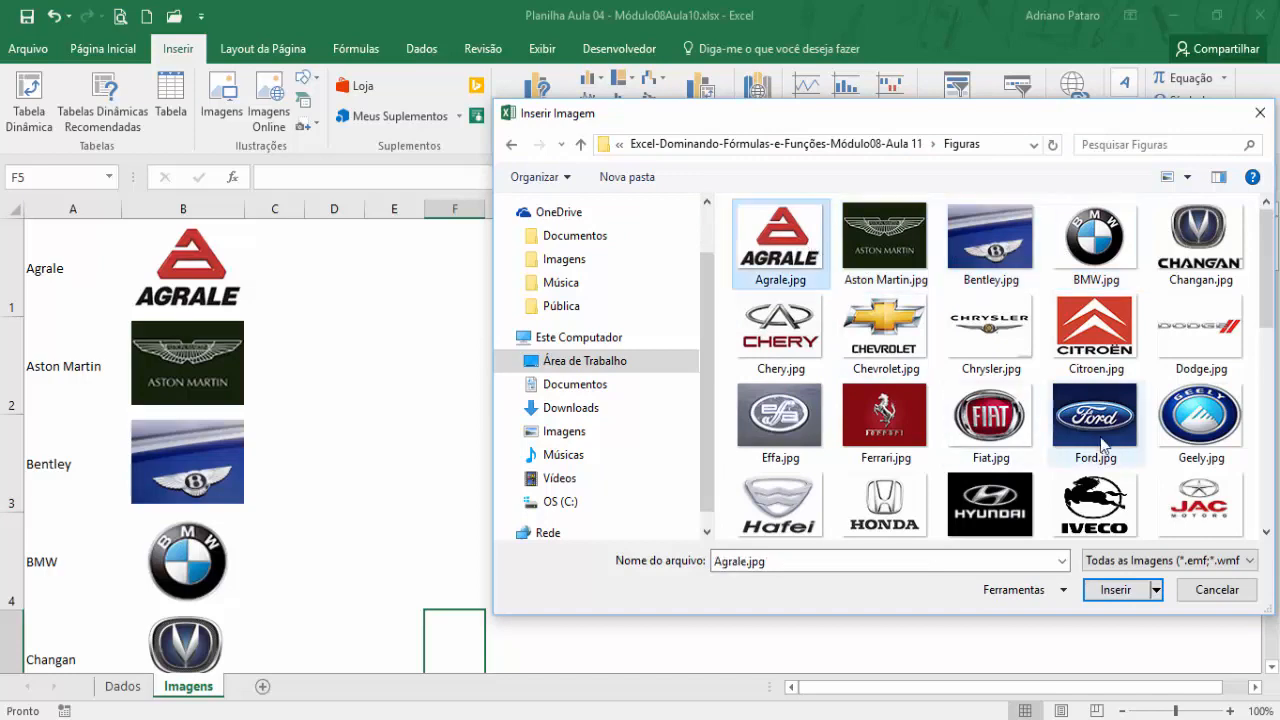
scroll(1115, 440, down, 5)
shift+click(1124, 507)
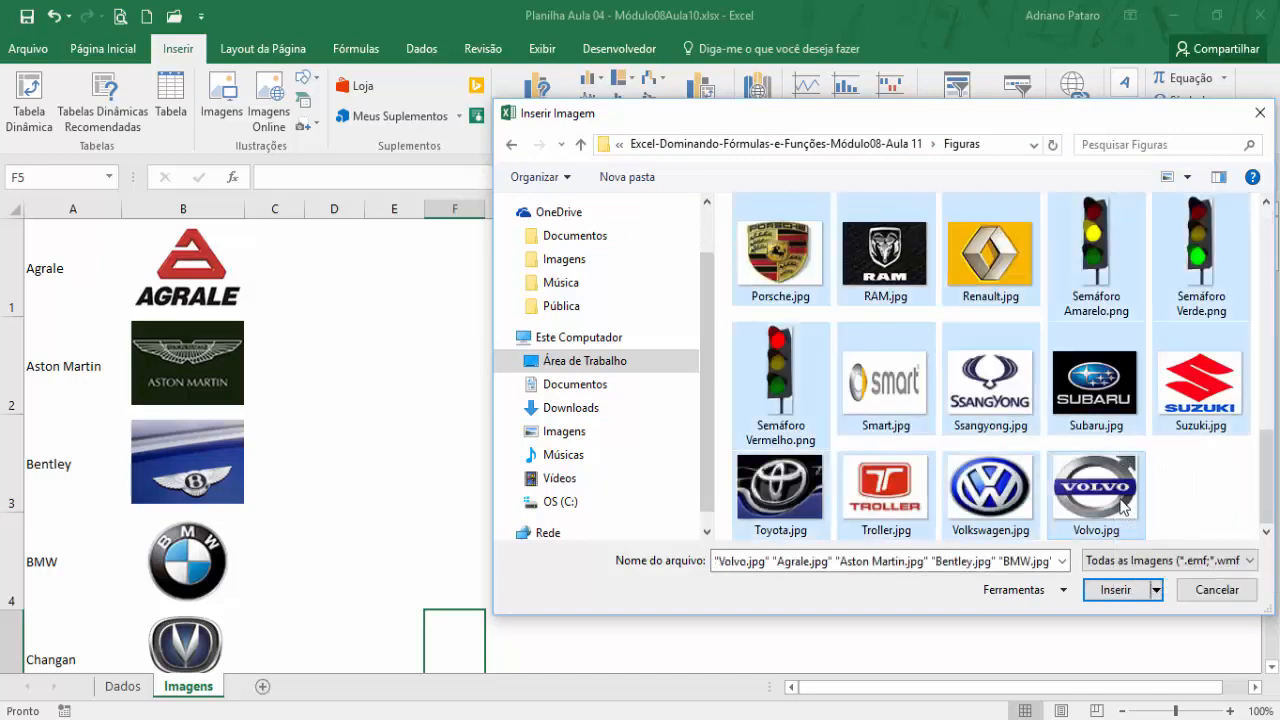
scroll(1124, 507, up, 5)
- Insert only Agrale.jpg, place it beside the original Agrale logo in row 1 and enlarge it to about 2.36 × 3.28 cm
click(990, 245)
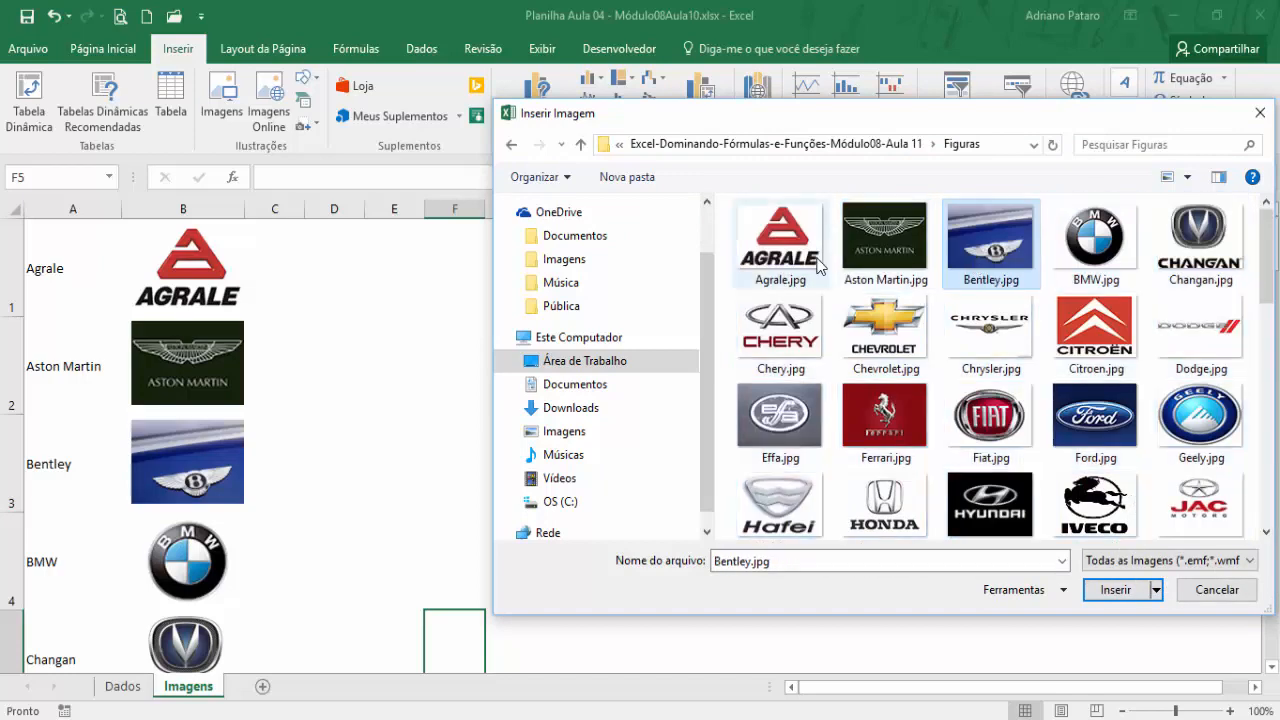
click(782, 260)
double_click(802, 257)
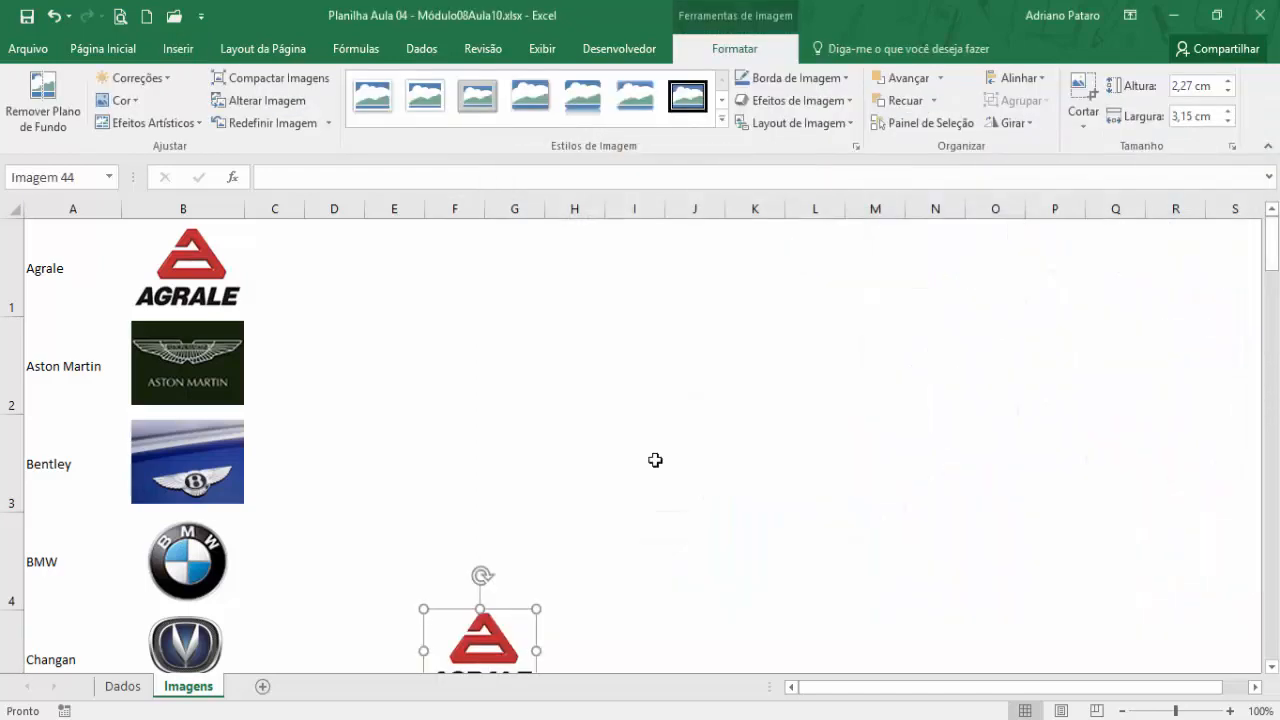
drag(457, 658, 335, 285)
mouse_move(415, 321)
mouse_down()
mouse_move(446, 354)
mouse_move(419, 324)
mouse_up()
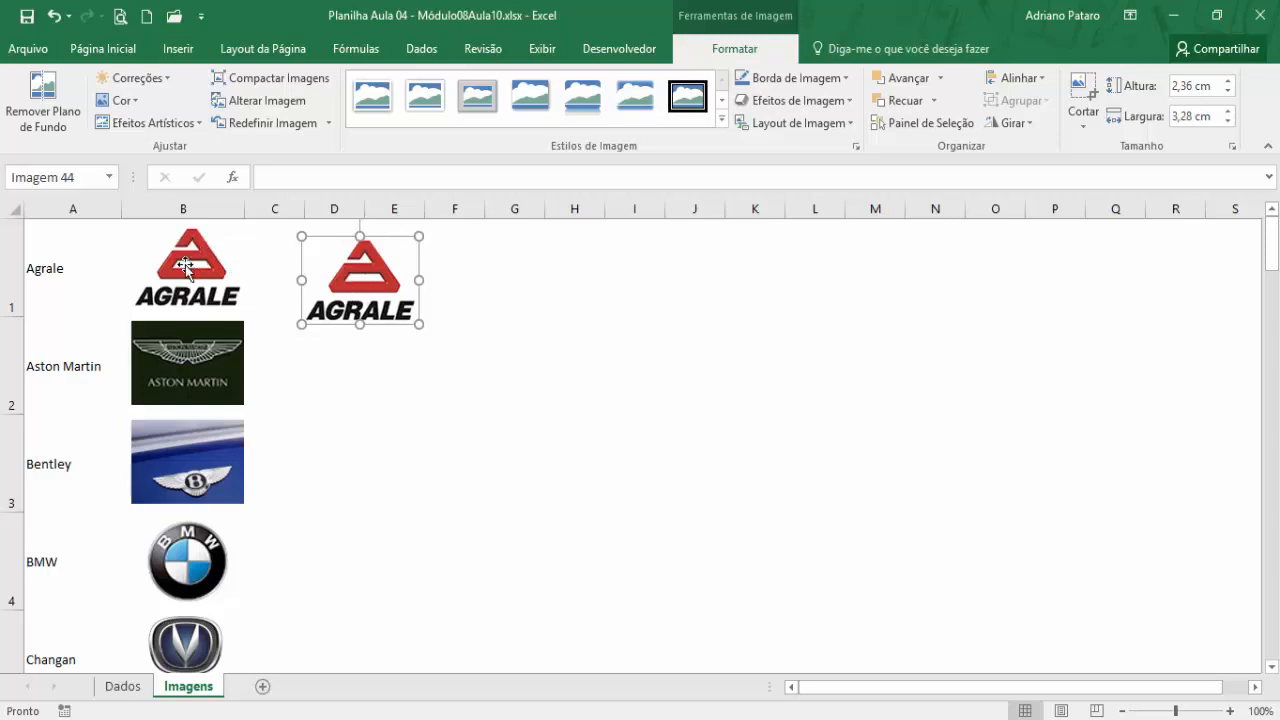
click(12, 317)
- Move the Jinbei logo slightly left to centre it within cell B23
scroll(202, 360, down, 4)
scroll(202, 365, down, 3)
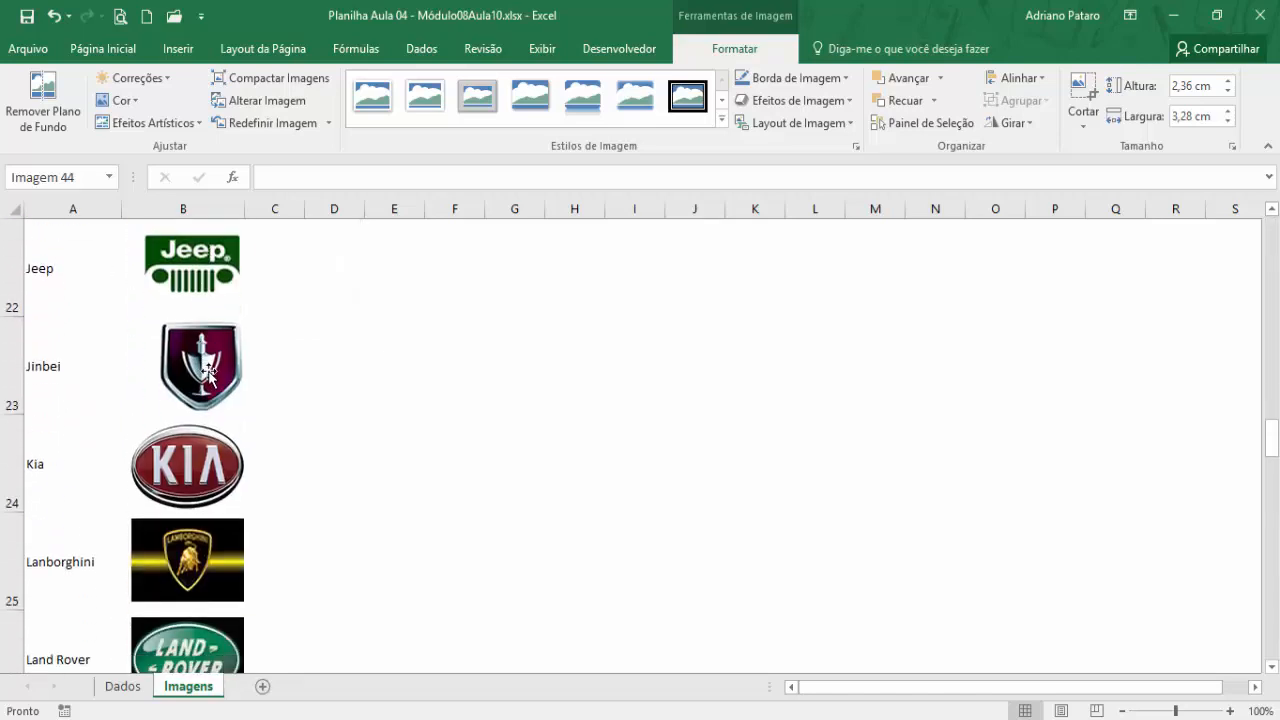
drag(210, 375, 187, 375)
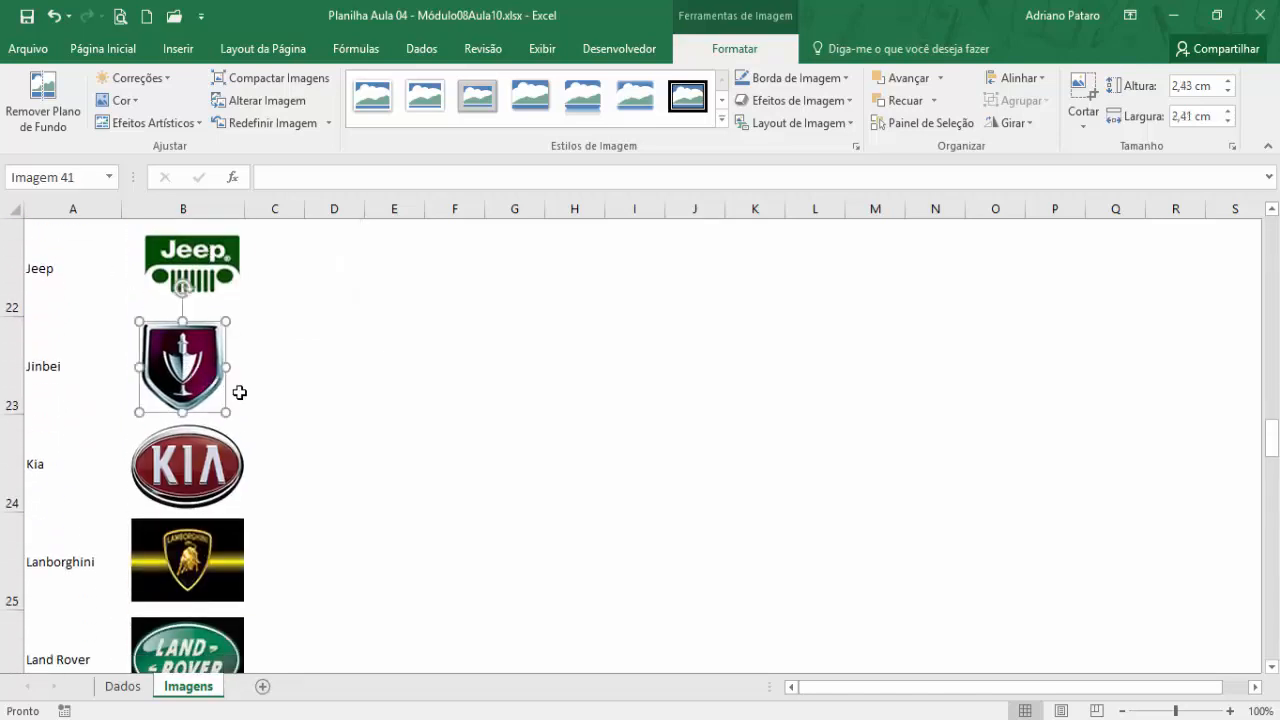
- Delete the duplicate Agrale picture placed over columns D and E in row 1
scroll(274, 483, up, 7)
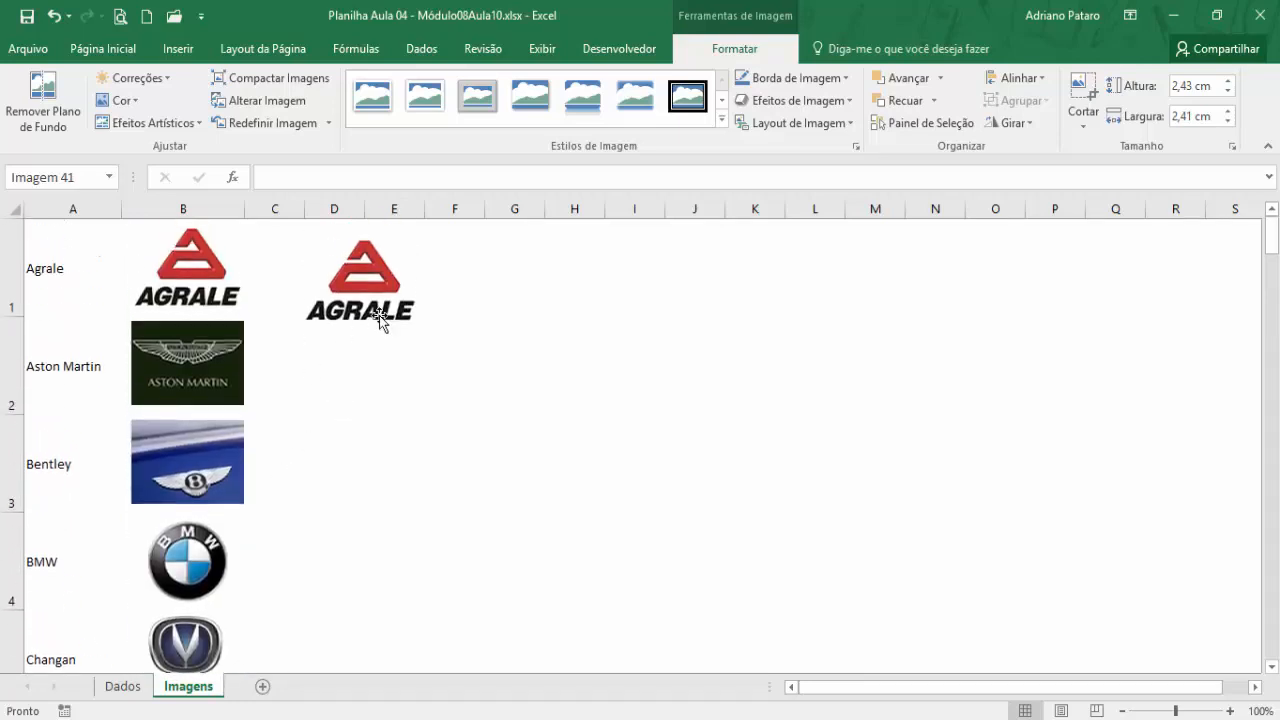
click(379, 315)
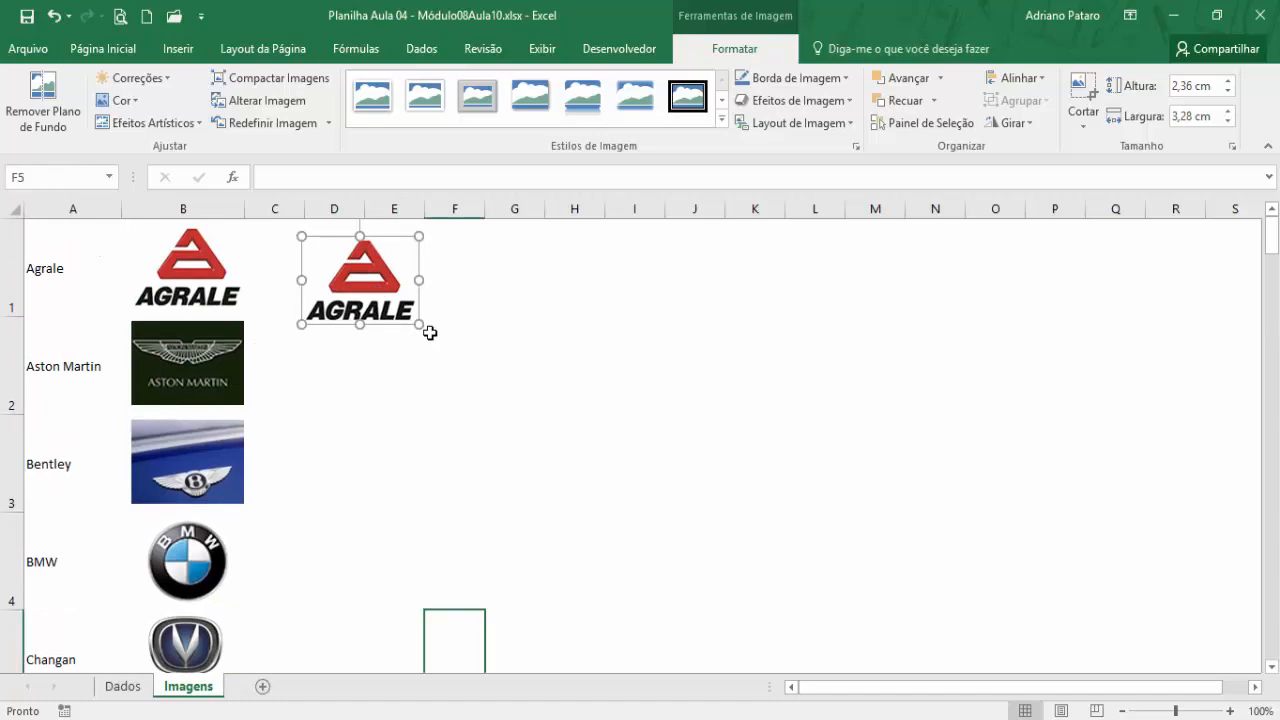
key(Delete)
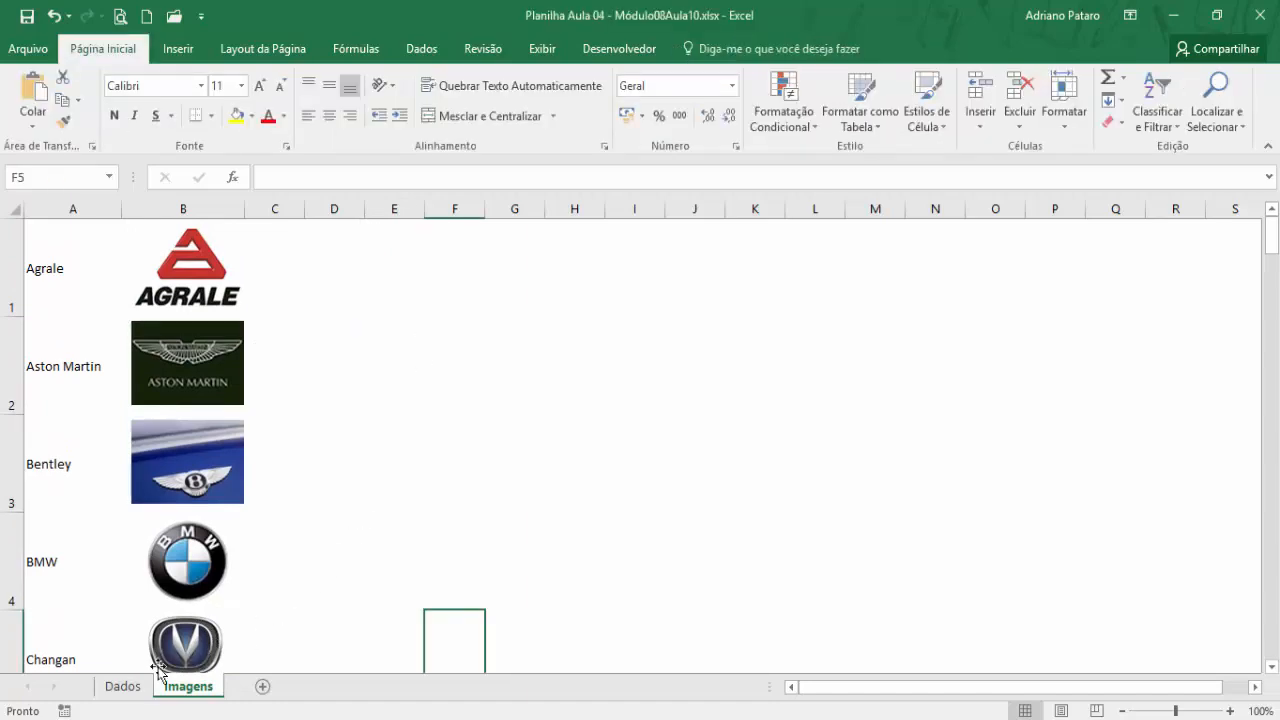
- Copy the original Agrale logo from cell B1 of the Imagens sheet
click(128, 688)
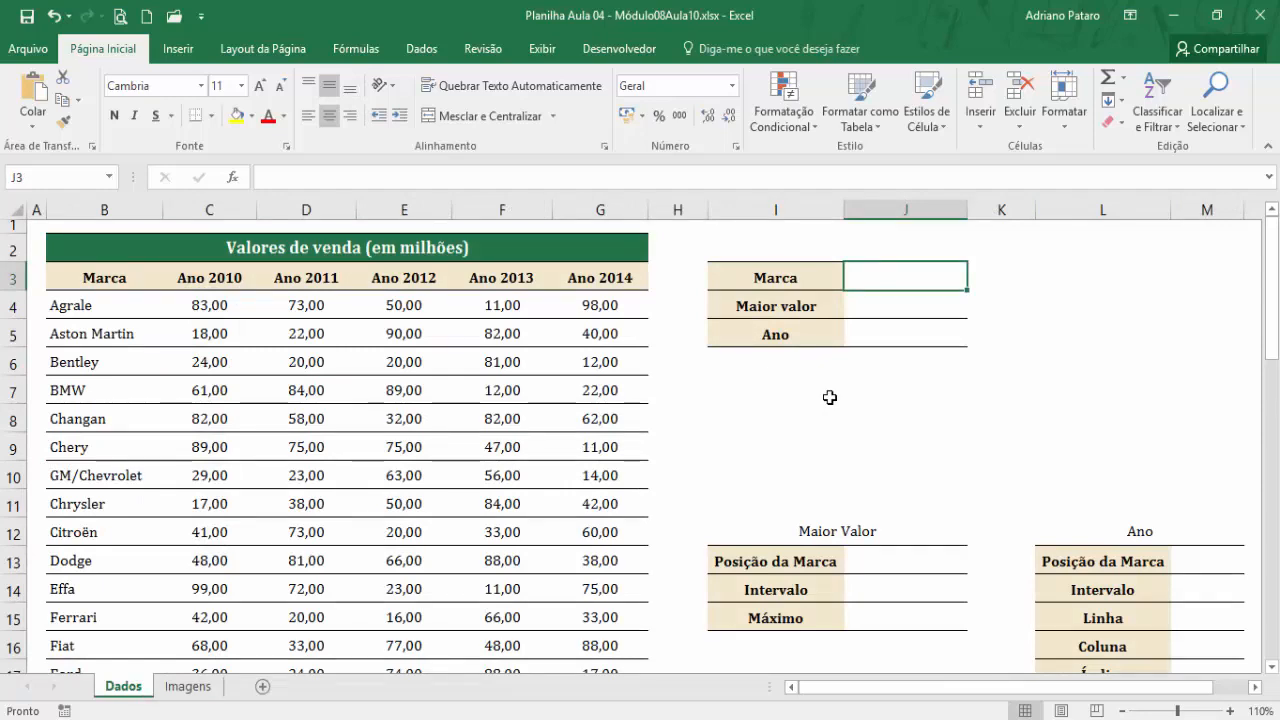
click(190, 686)
click(234, 284)
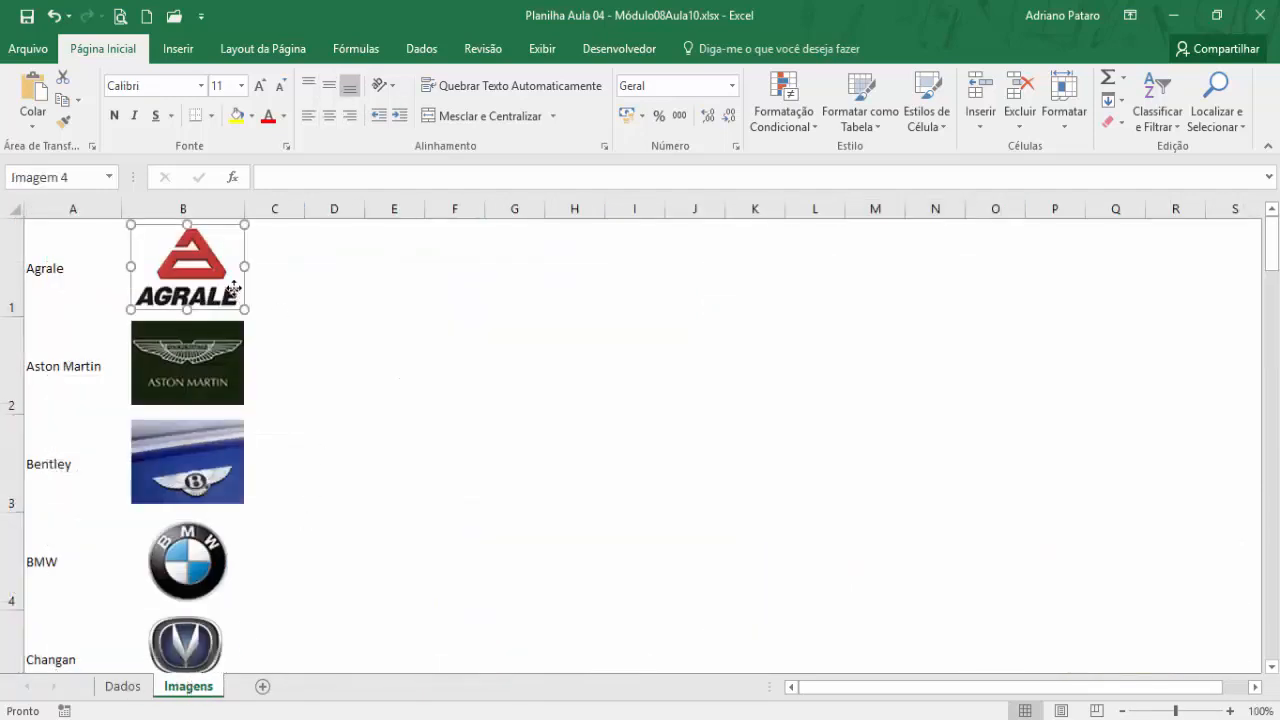
click(224, 364)
click(200, 454)
click(197, 302)
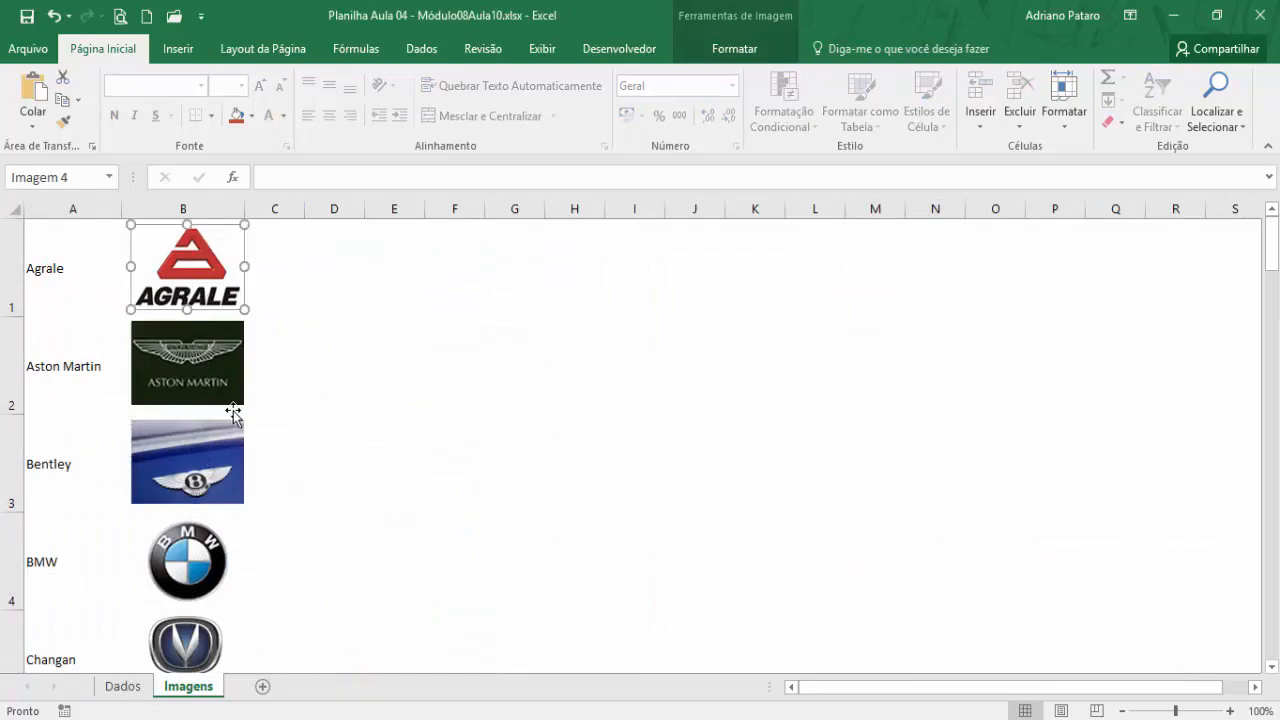
key(ctrl+c)
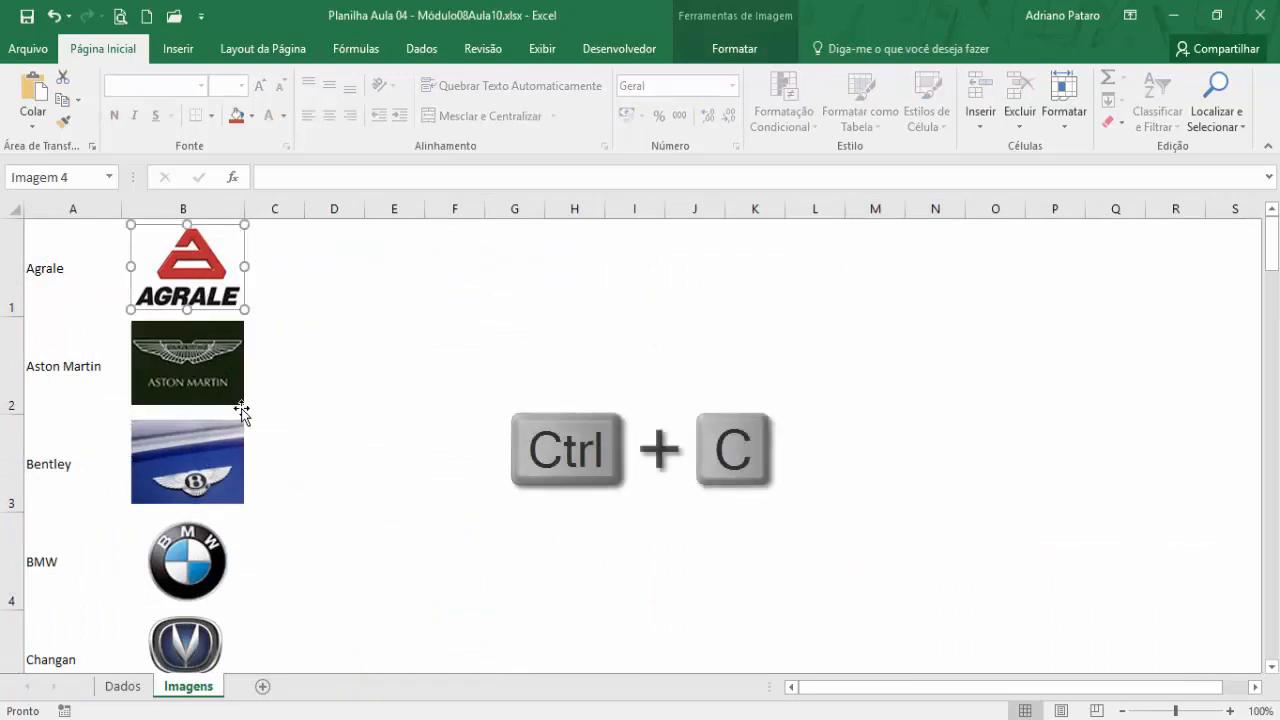
- Paste the Agrale logo on the Dados sheet and enlarge it to fill rows 6 to 11 below the Marca table
click(122, 686)
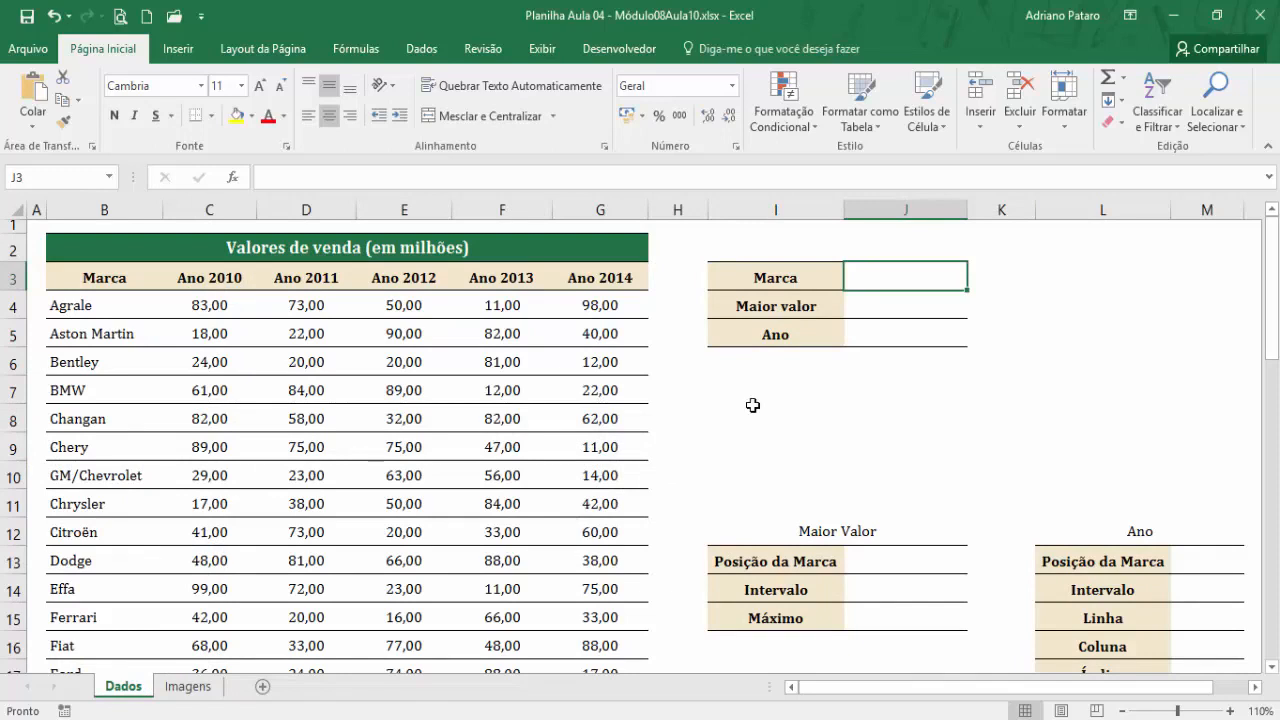
click(753, 406)
key(ctrl+v)
drag(753, 404, 773, 366)
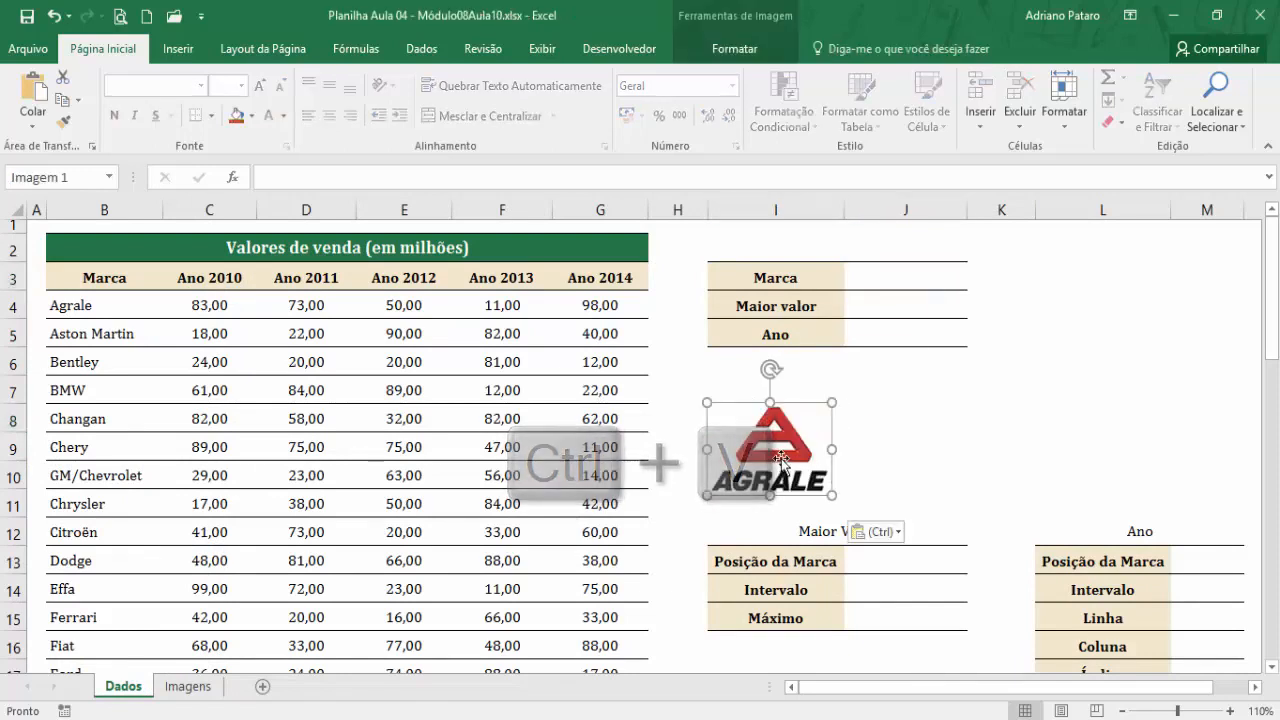
drag(850, 458, 884, 504)
drag(862, 450, 864, 450)
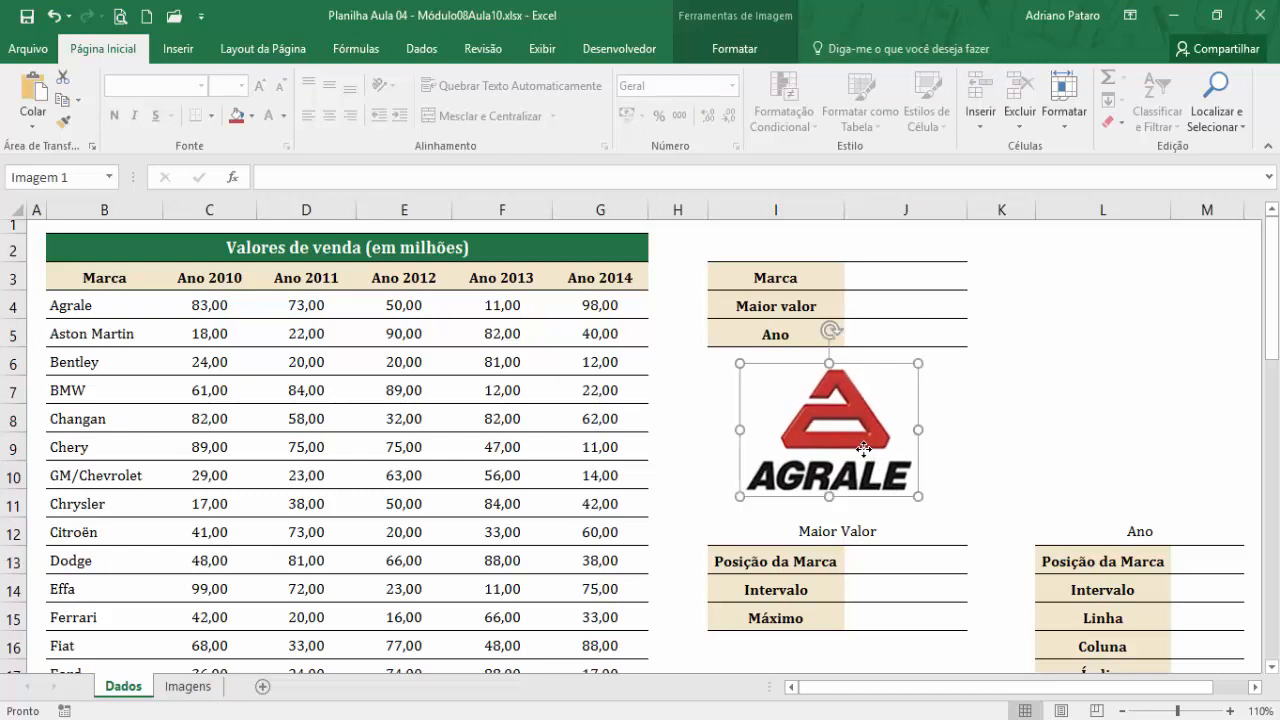
- Add list data validation to the Marca cell J3, using the brand names in B4:B49 as the source
click(891, 276)
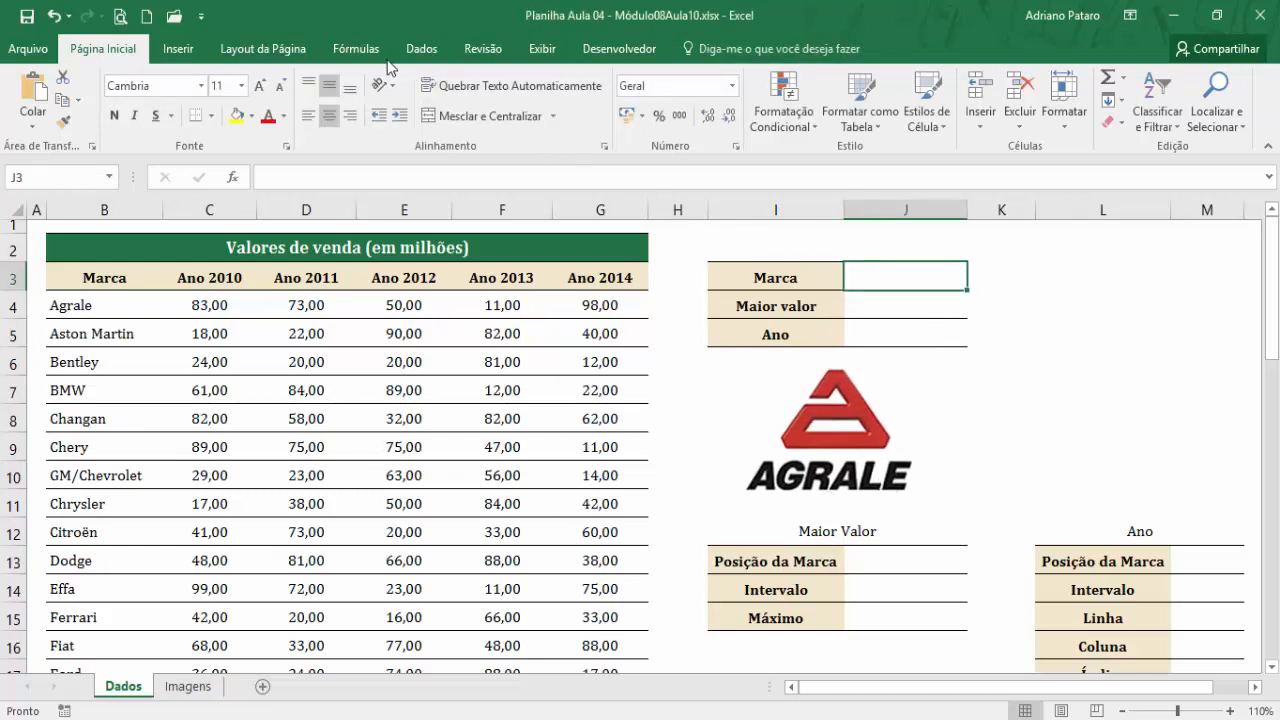
click(421, 48)
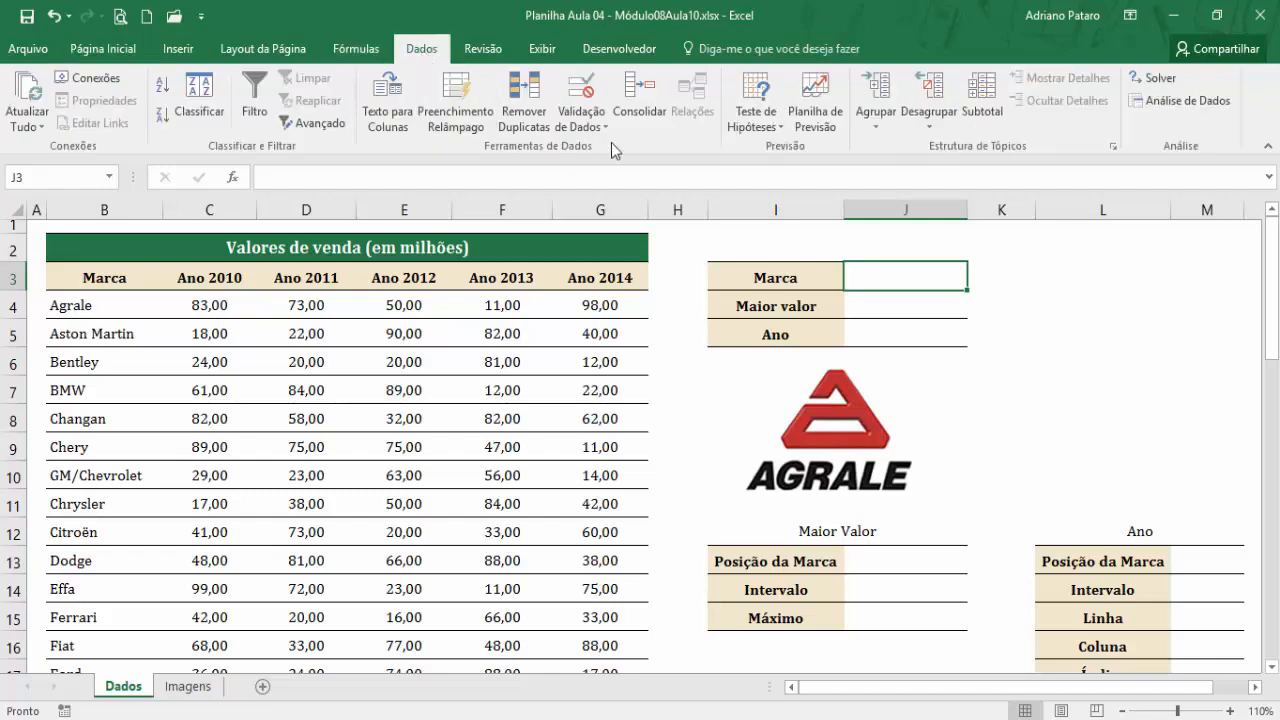
click(593, 93)
drag(482, 347, 759, 320)
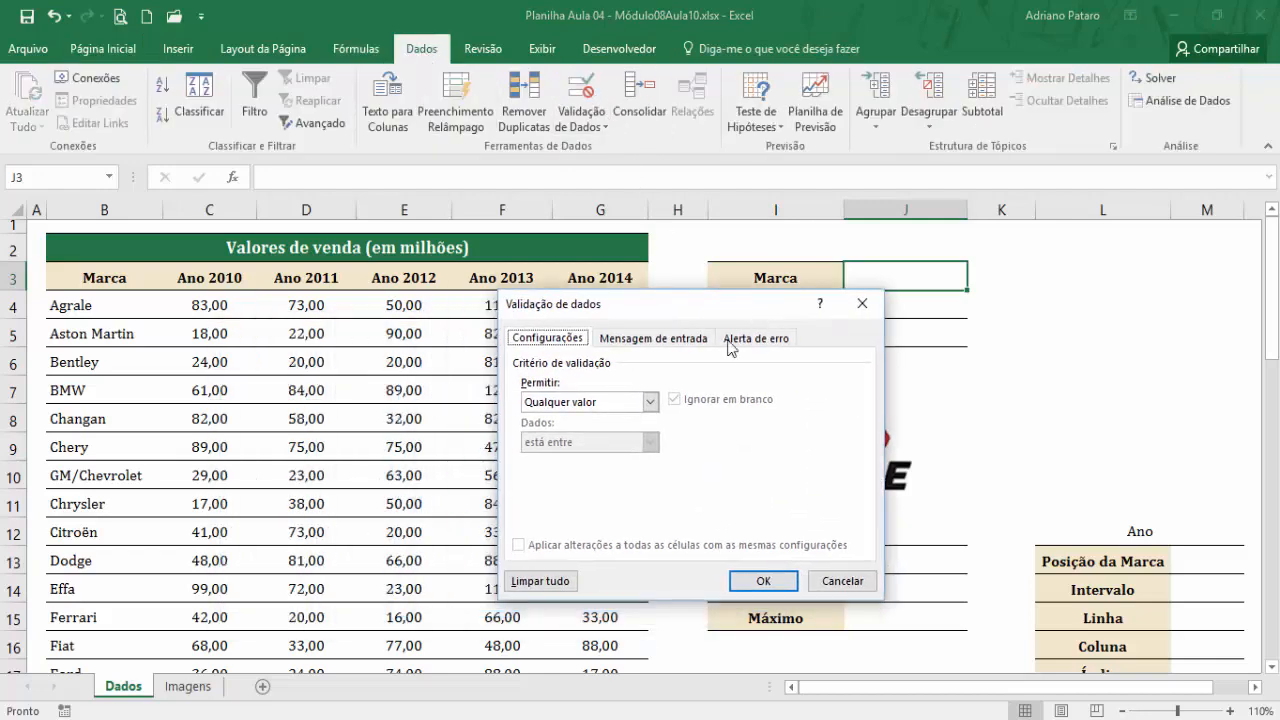
click(650, 401)
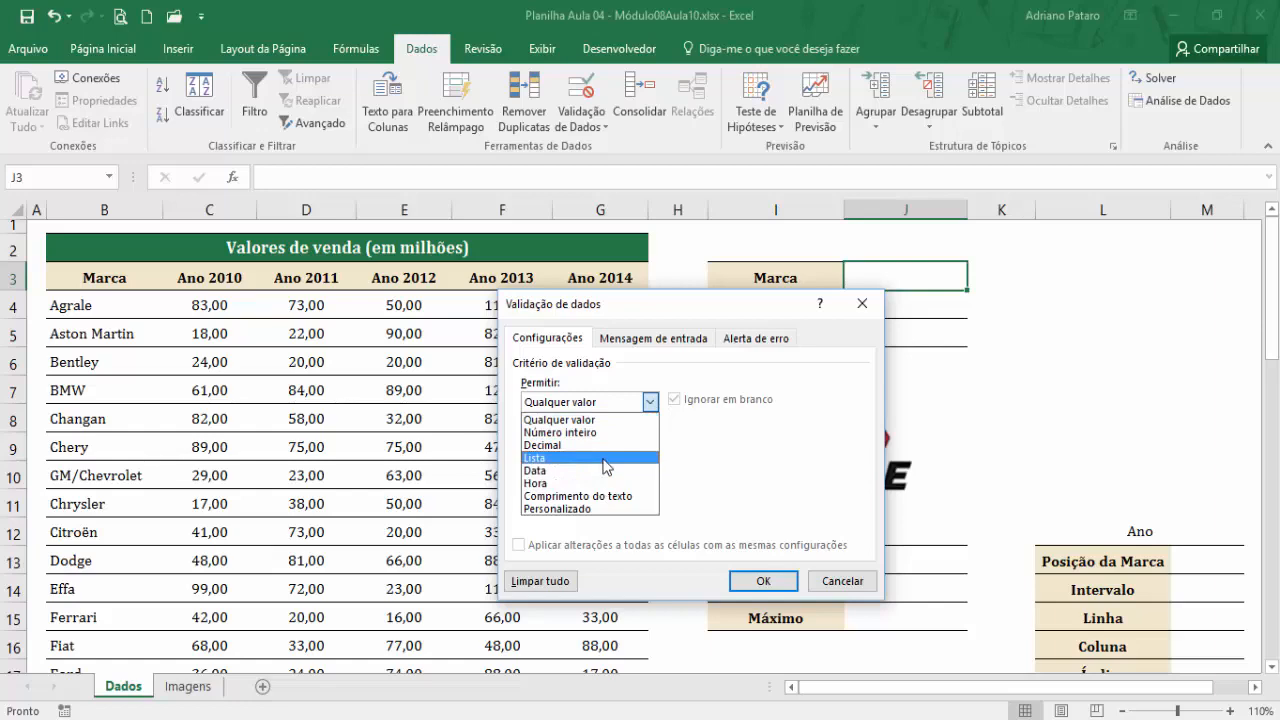
click(607, 458)
click(594, 481)
drag(122, 318, 94, 633)
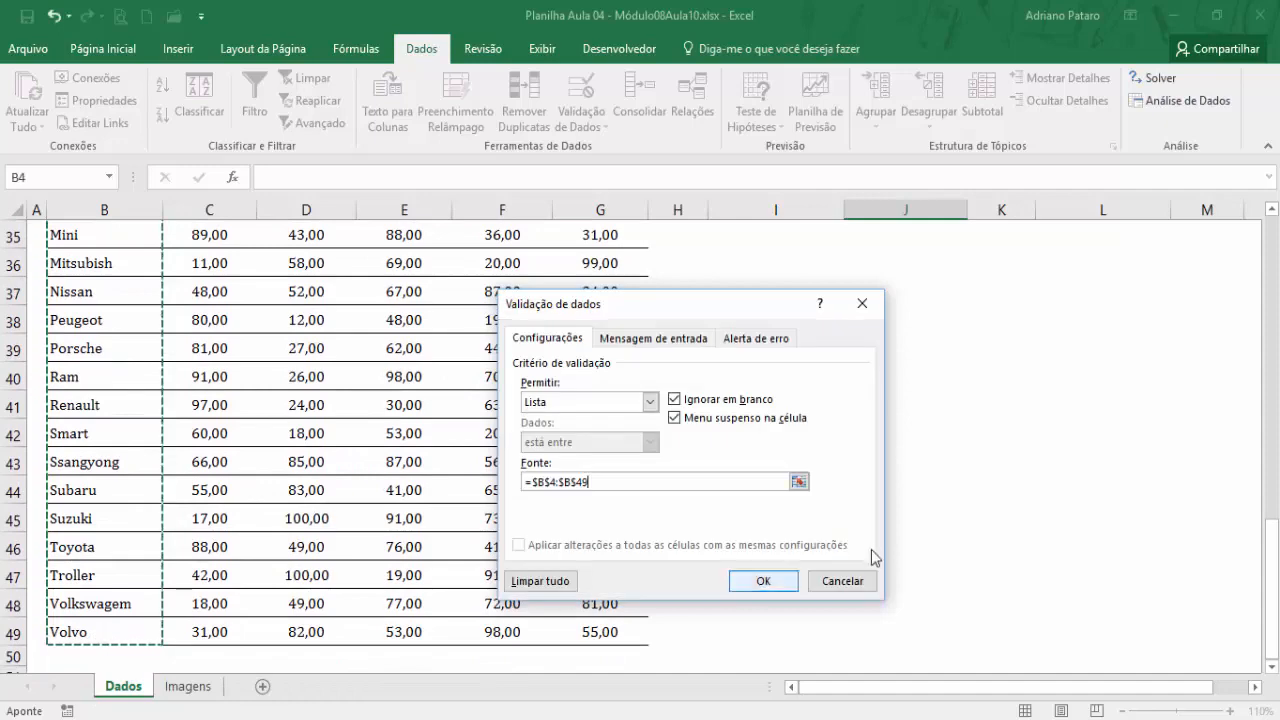
click(776, 582)
- Choose Aston Martin from the new brand list in cell J3
scroll(948, 537, up, 11)
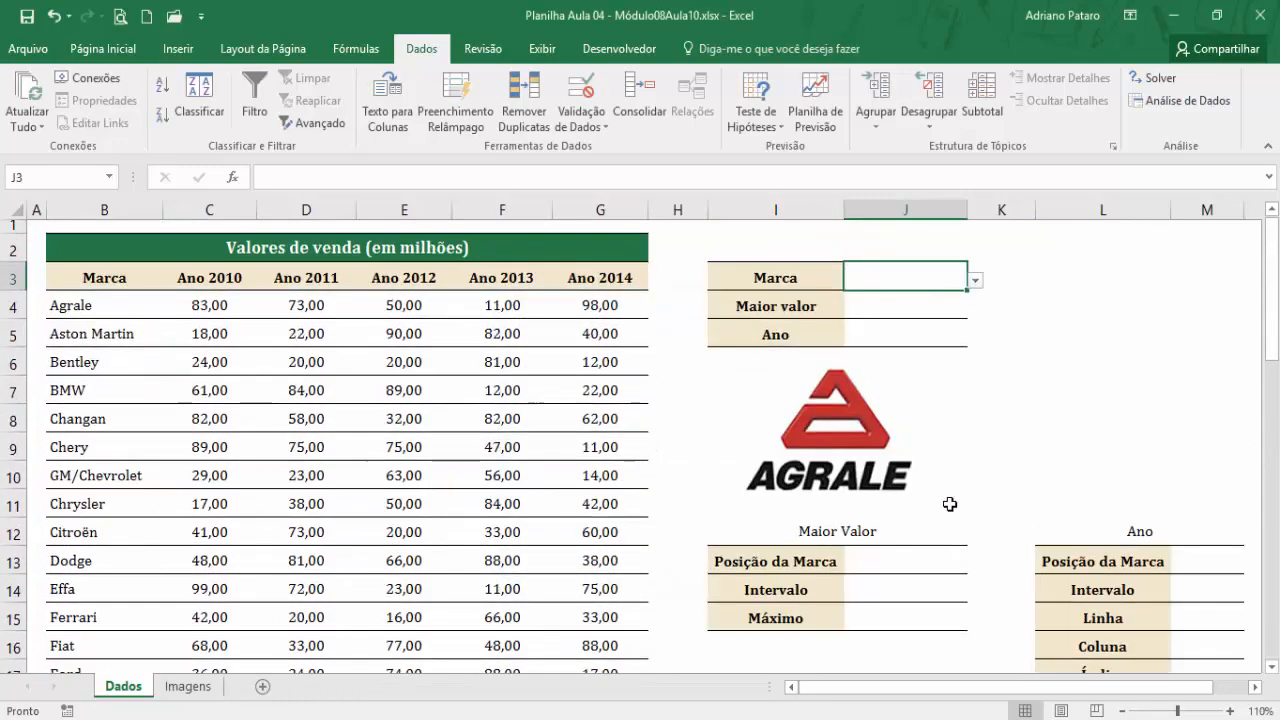
click(975, 282)
mouse_move(973, 318)
mouse_down()
mouse_move(984, 364)
mouse_move(964, 319)
mouse_up()
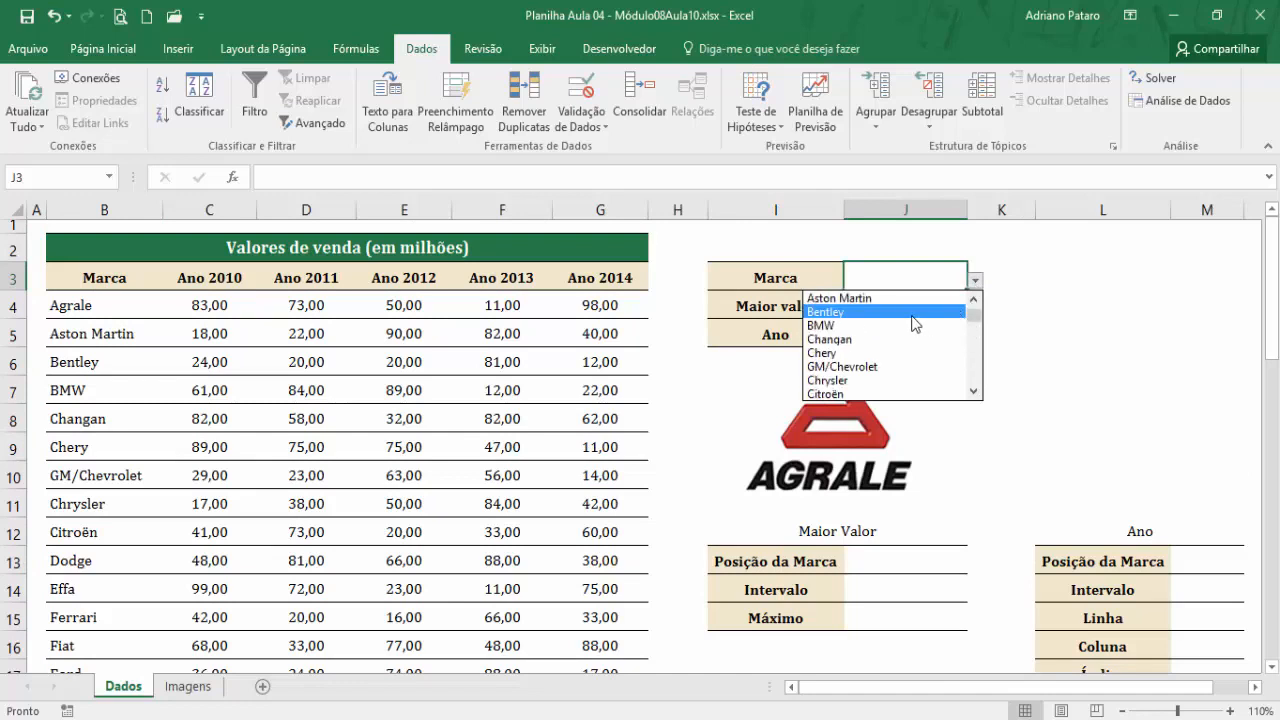
click(877, 302)
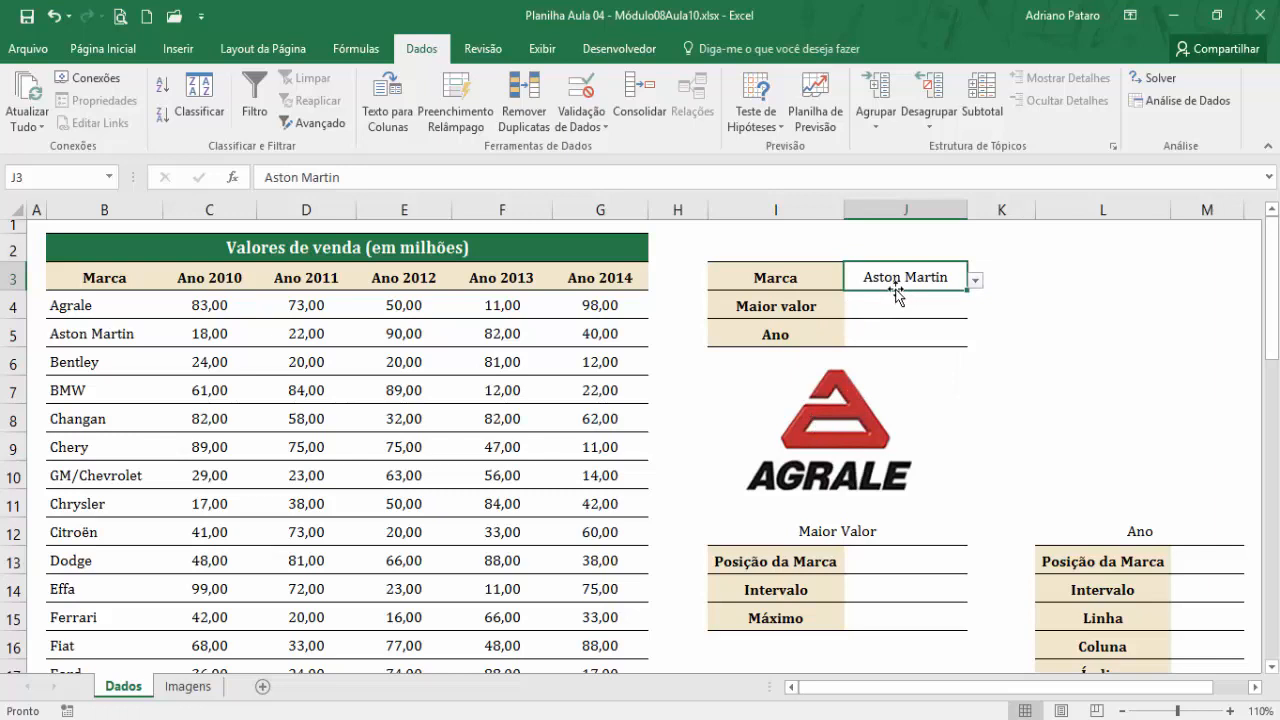
- Select the pasted Agrale logo and set the Marca cell J3 to Agrale from its list
click(871, 405)
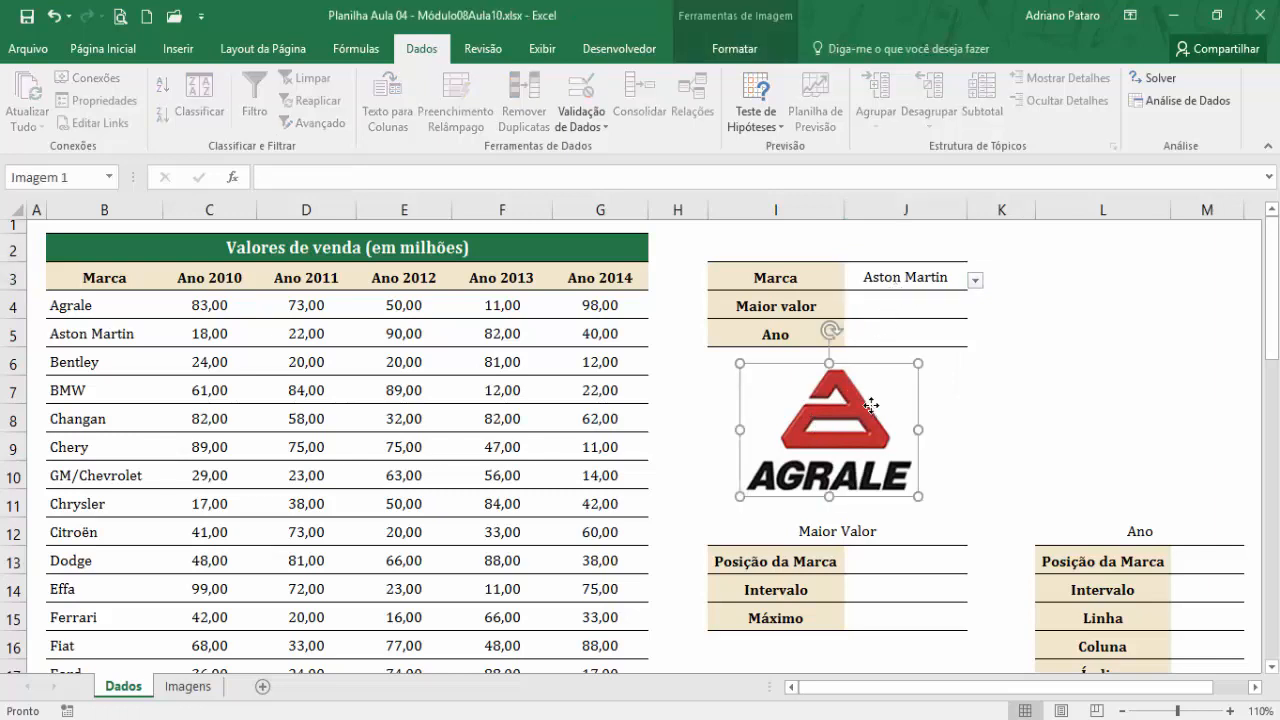
click(975, 281)
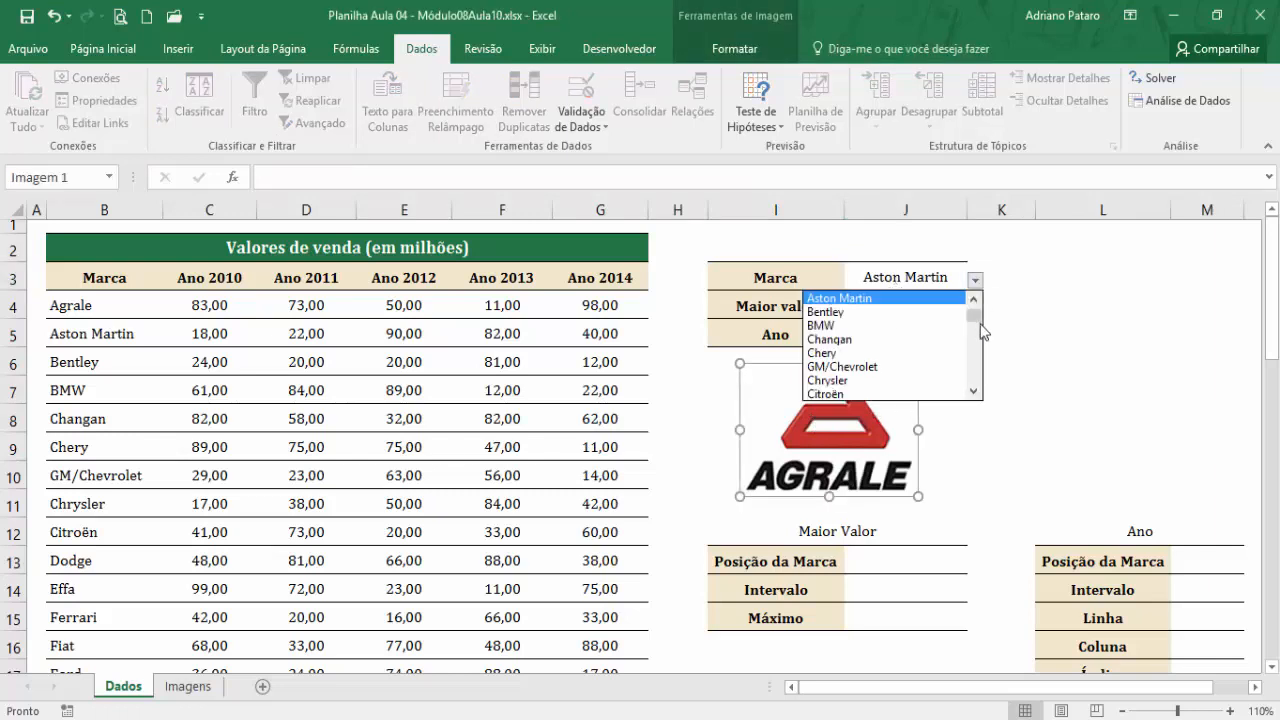
drag(975, 327, 975, 307)
click(940, 298)
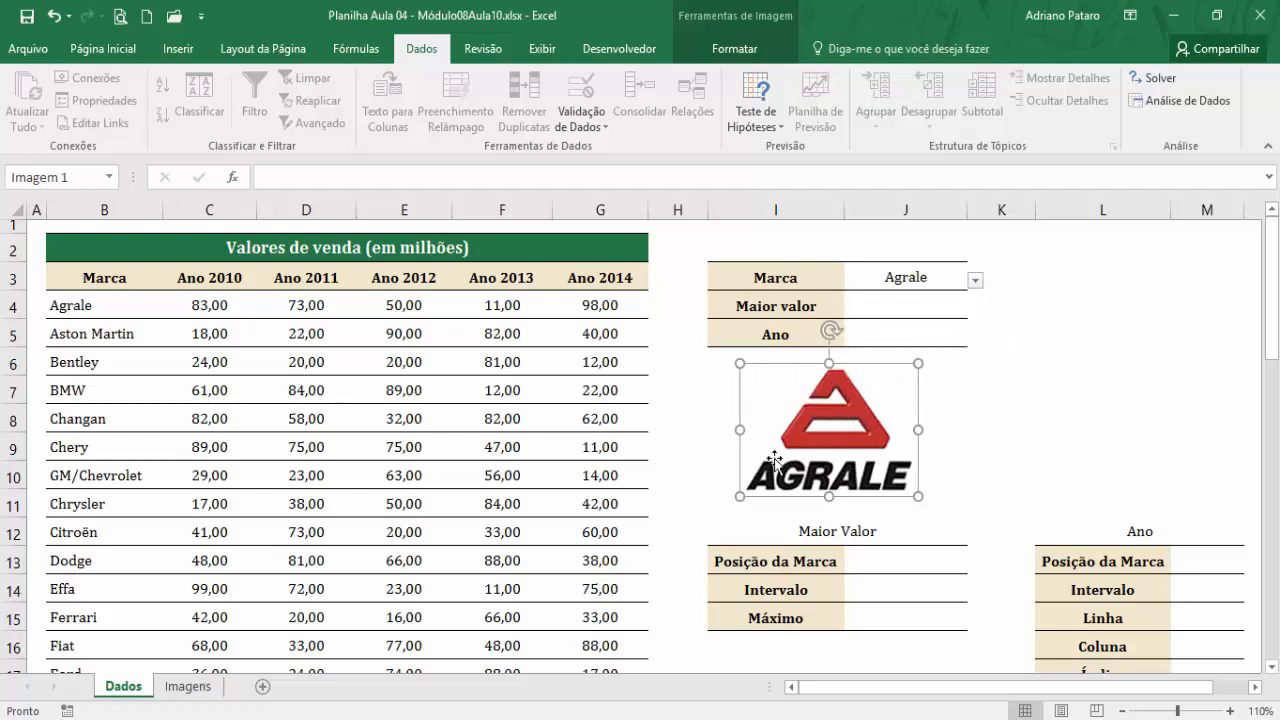
- Set the Marca cell J3 to BMW from its list and look at the logos on the Imagens sheet
click(975, 281)
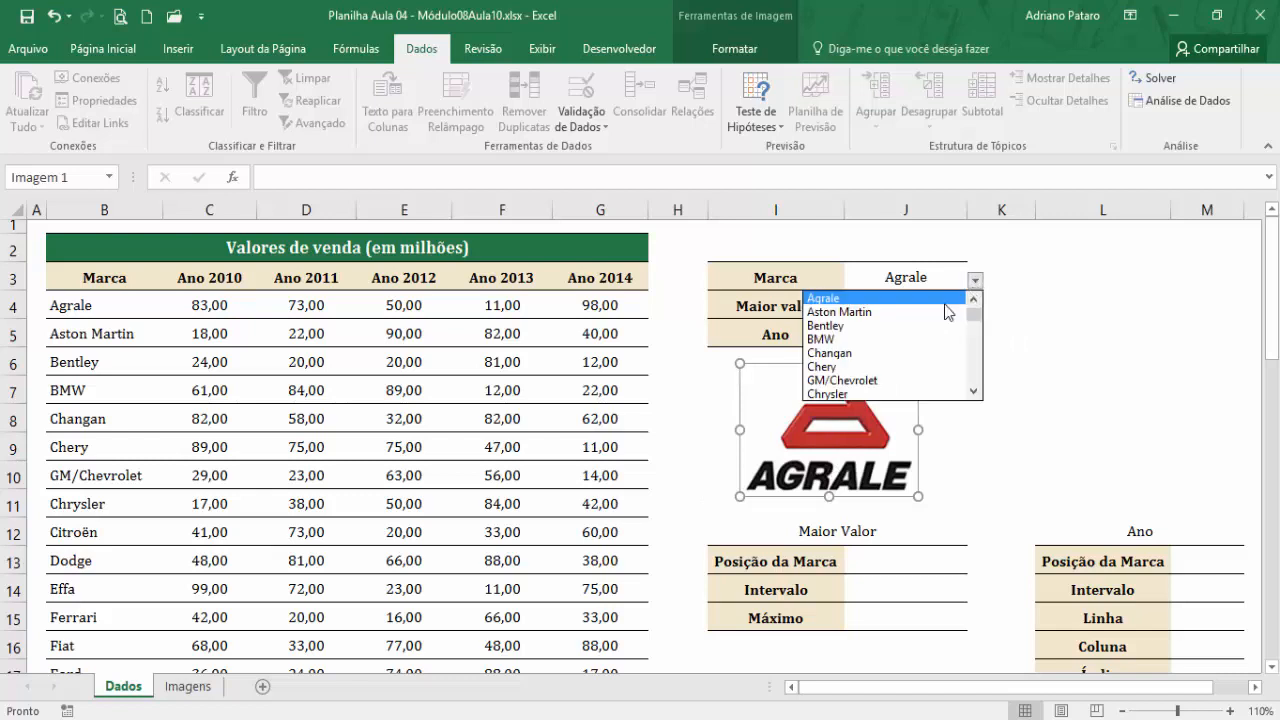
click(886, 343)
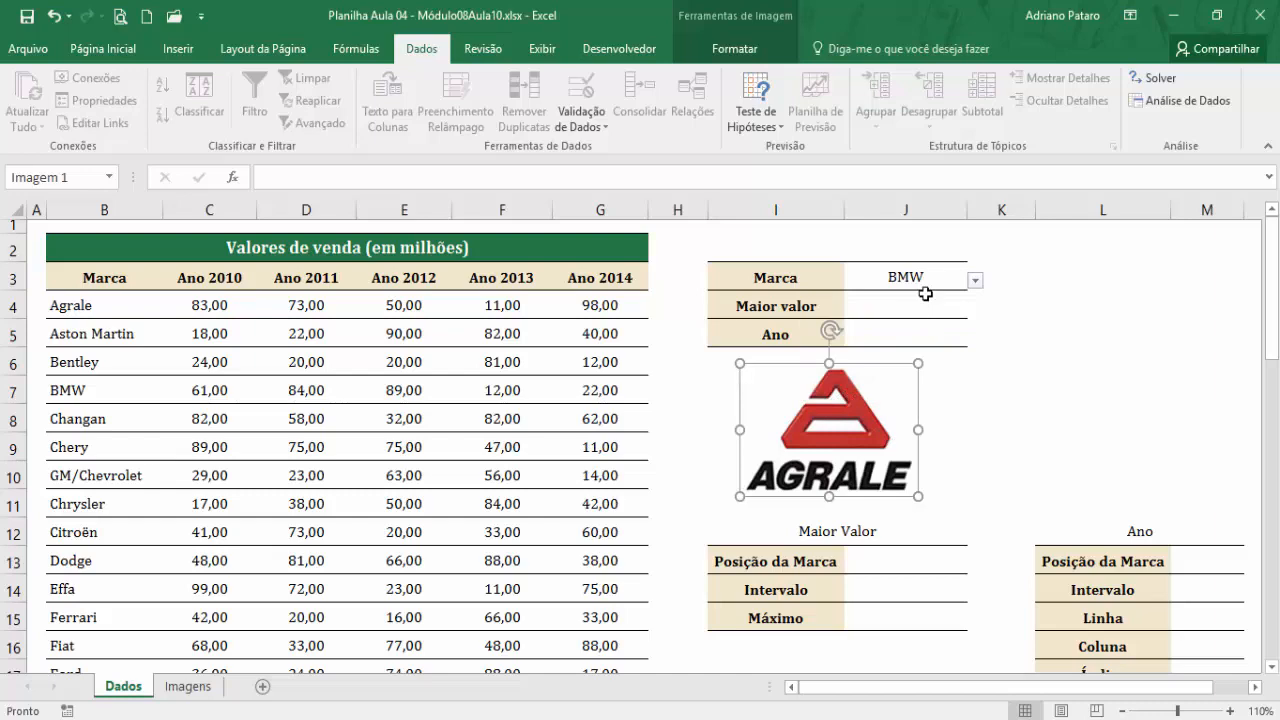
click(205, 688)
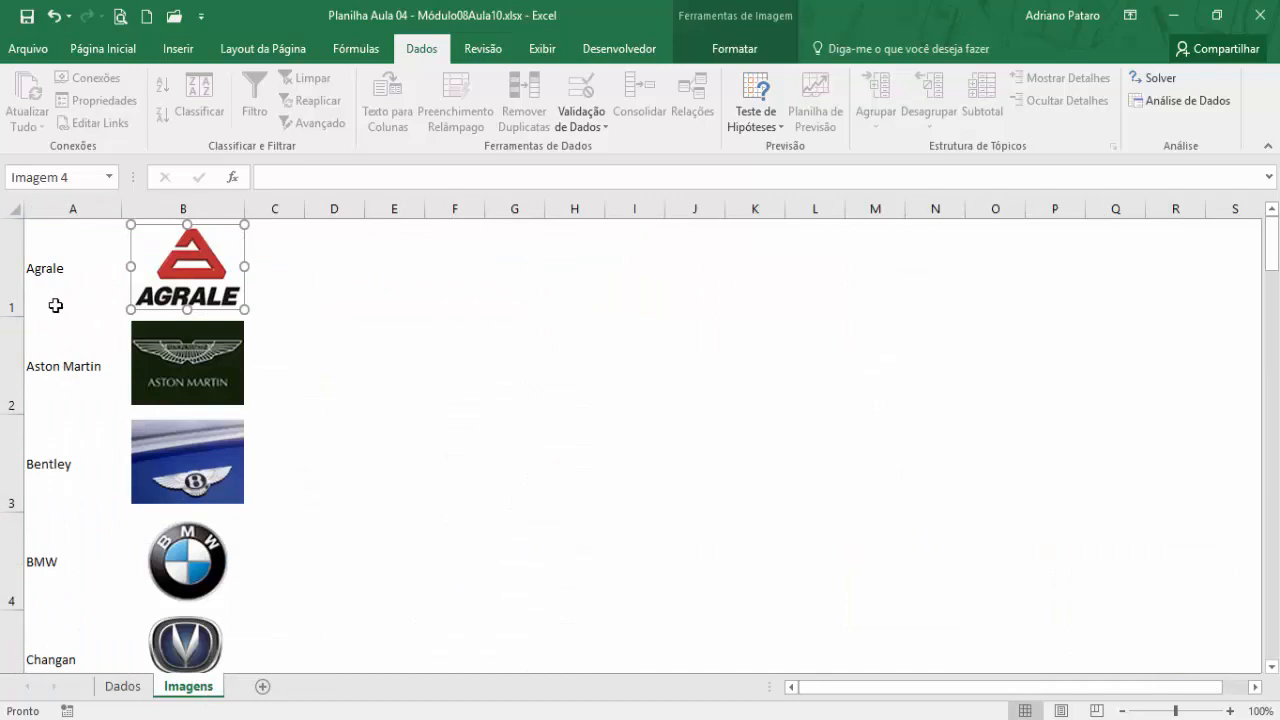
click(128, 688)
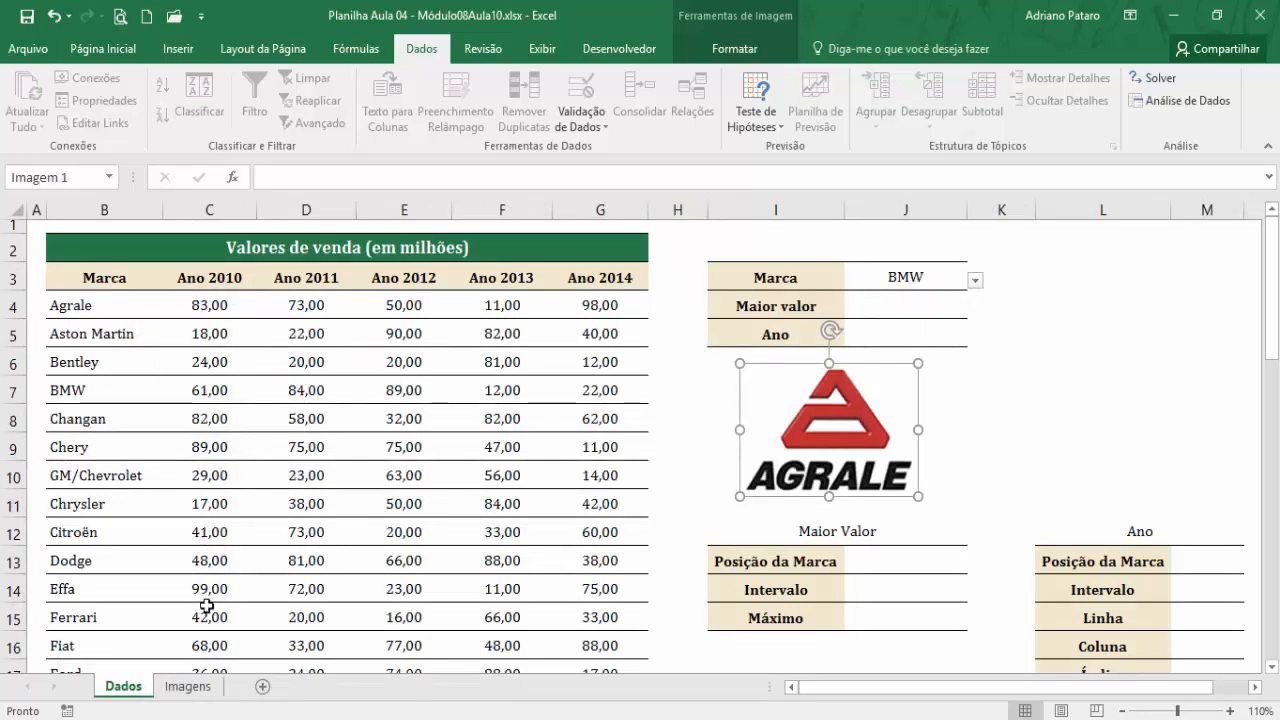
- Examine which row of the Imagens sheet holds the name and logo of the brand chosen in J3 on the Dados sheet
click(188, 687)
click(95, 285)
click(75, 395)
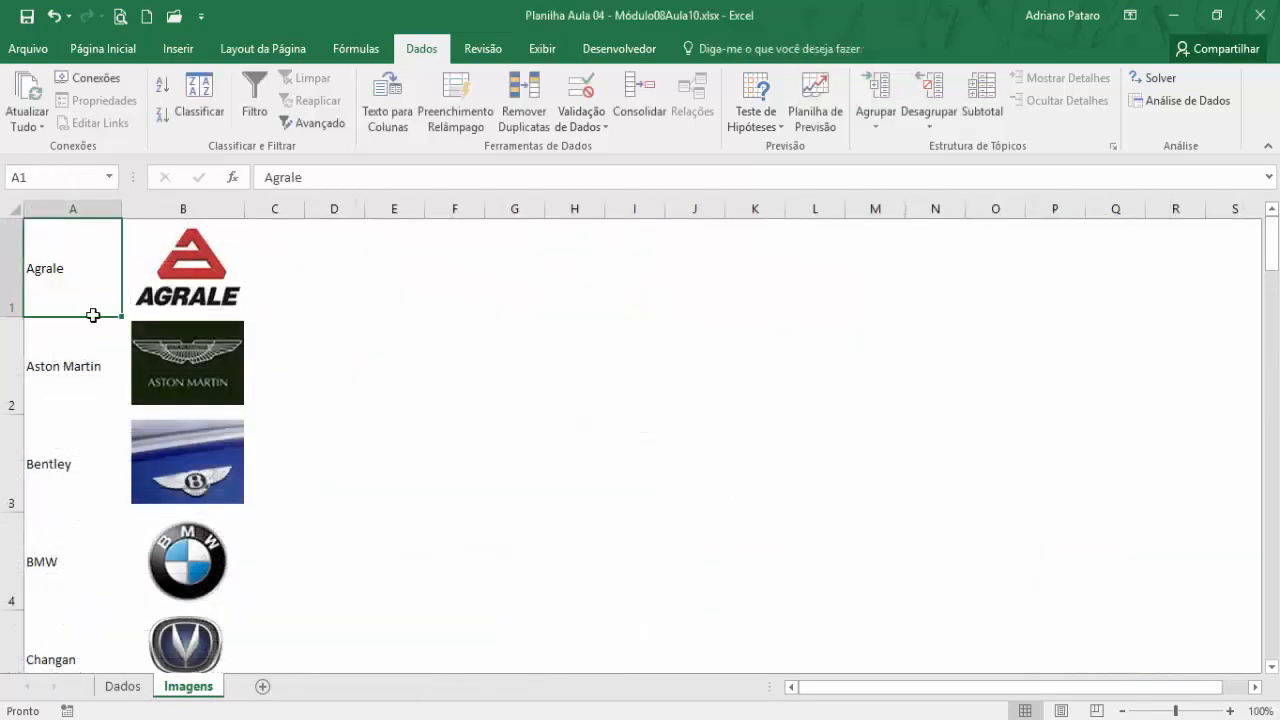
click(69, 490)
click(77, 543)
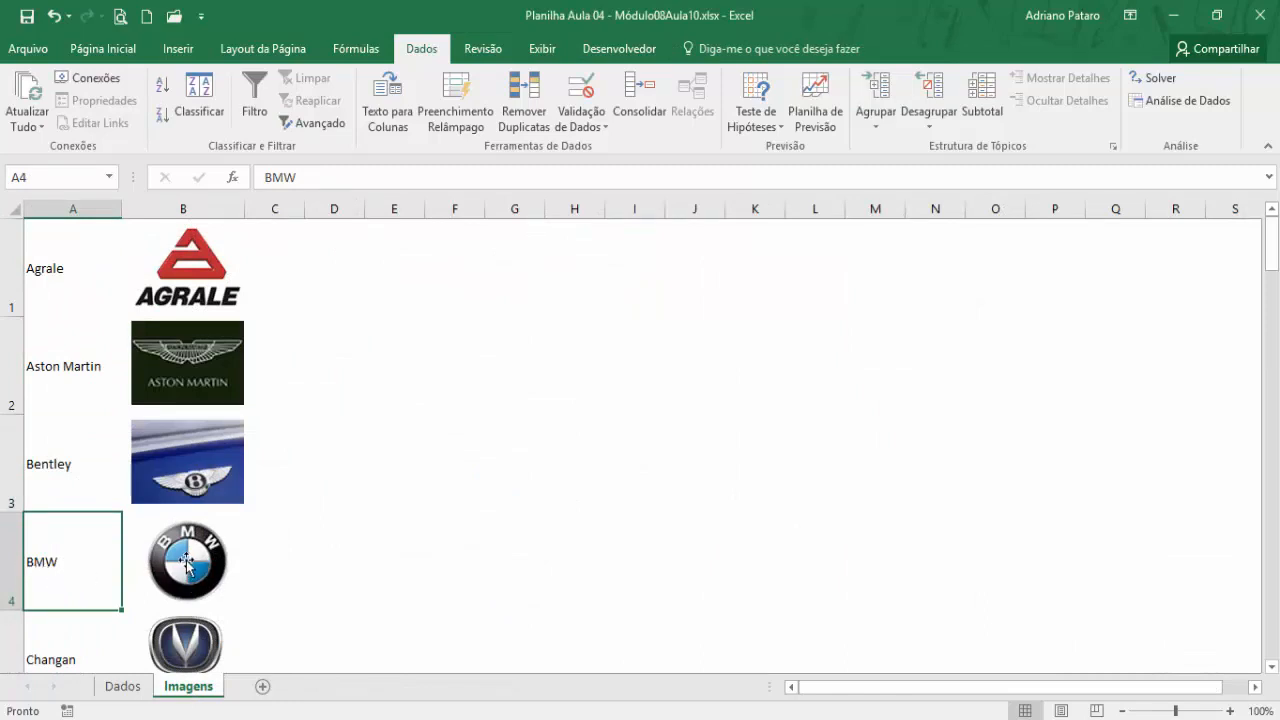
click(73, 265)
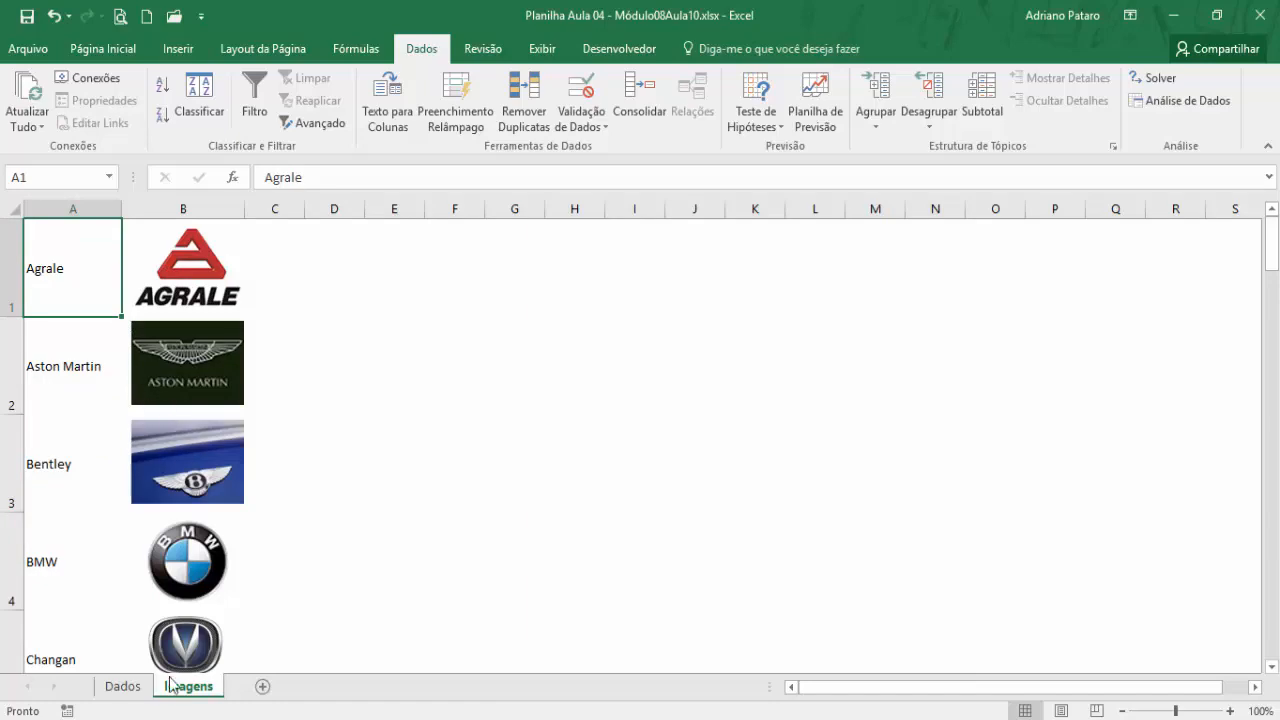
click(123, 686)
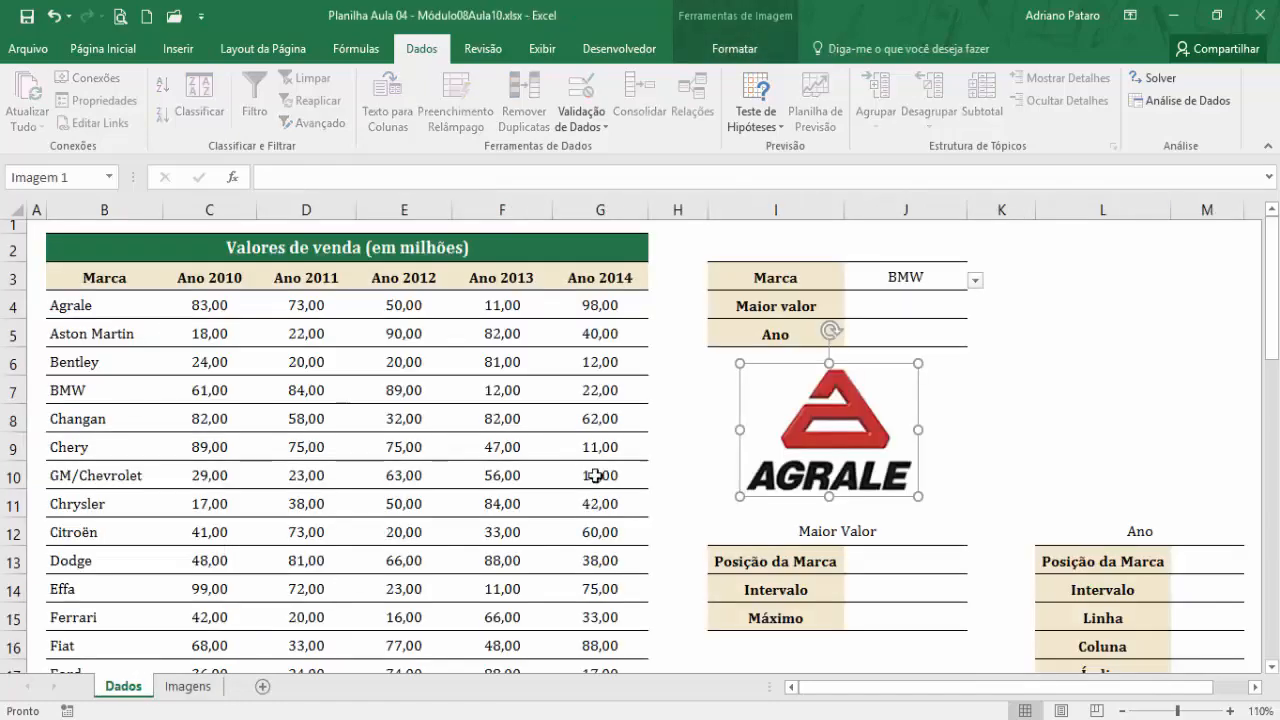
click(1049, 282)
click(946, 279)
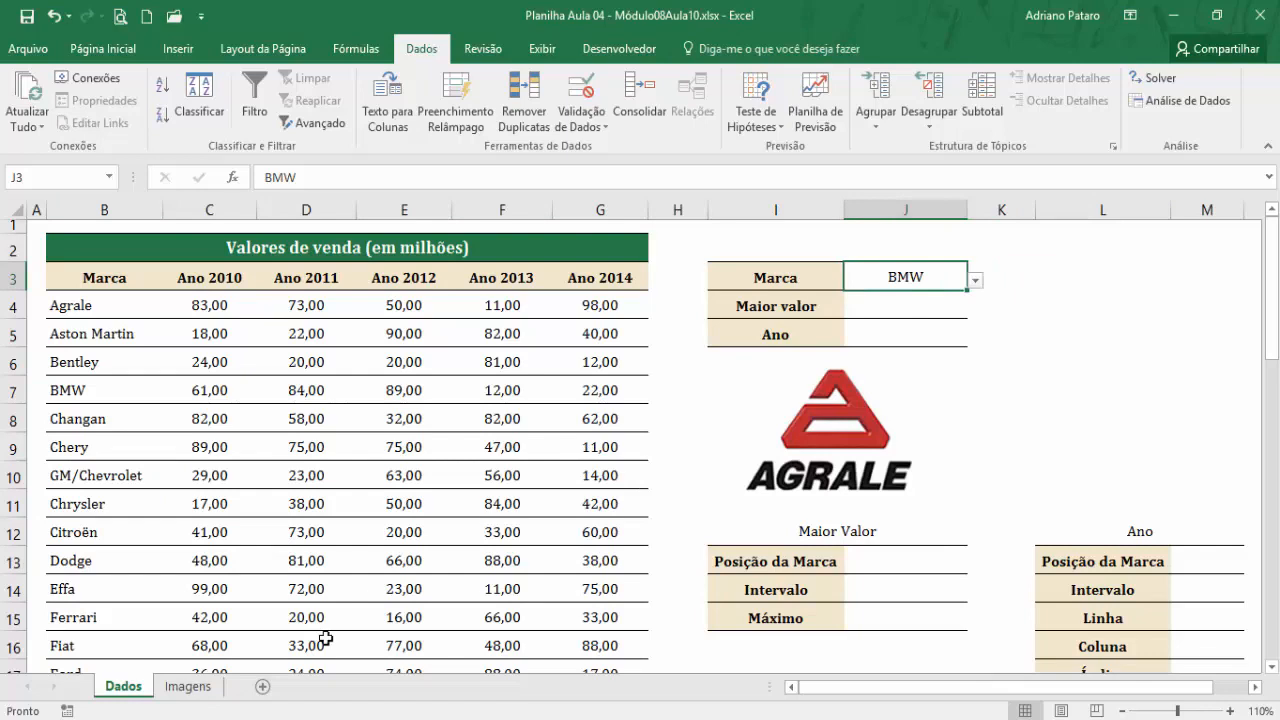
click(190, 687)
click(12, 578)
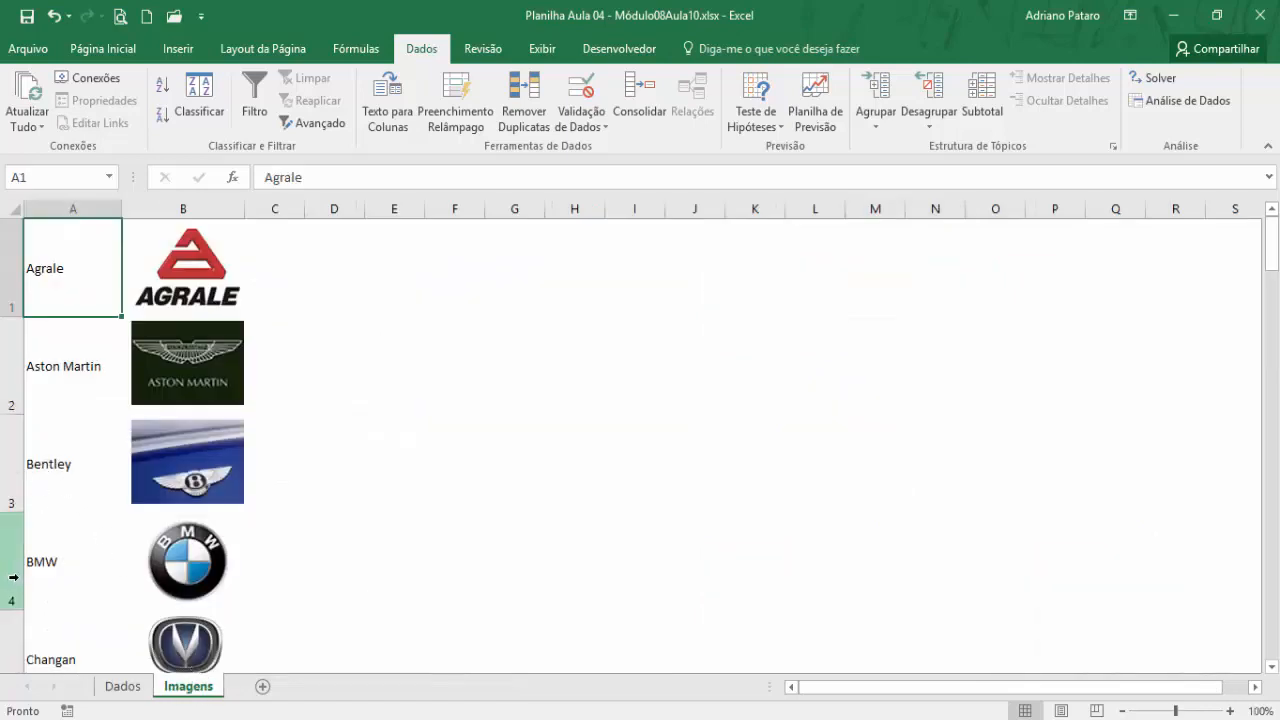
- Start a CORRESP function in cell L3 of the Dados sheet with J3 as the lookup value
click(124, 687)
click(1052, 277)
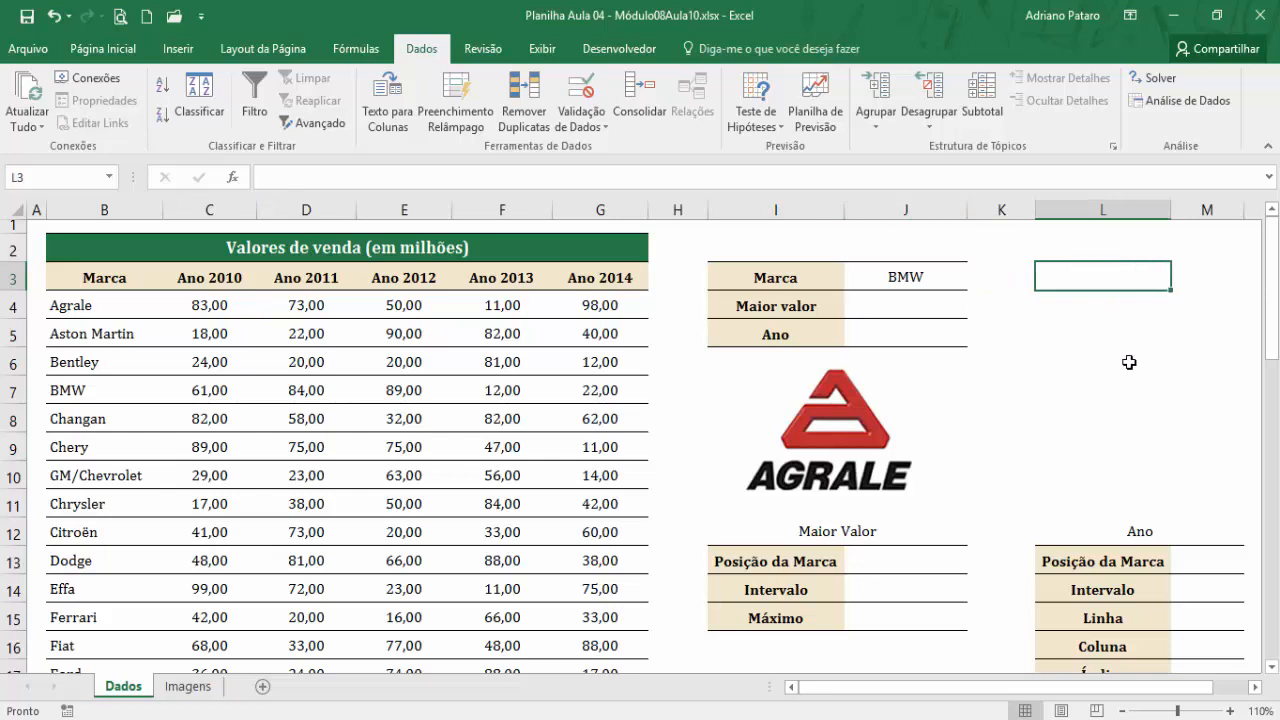
click(360, 52)
click(399, 112)
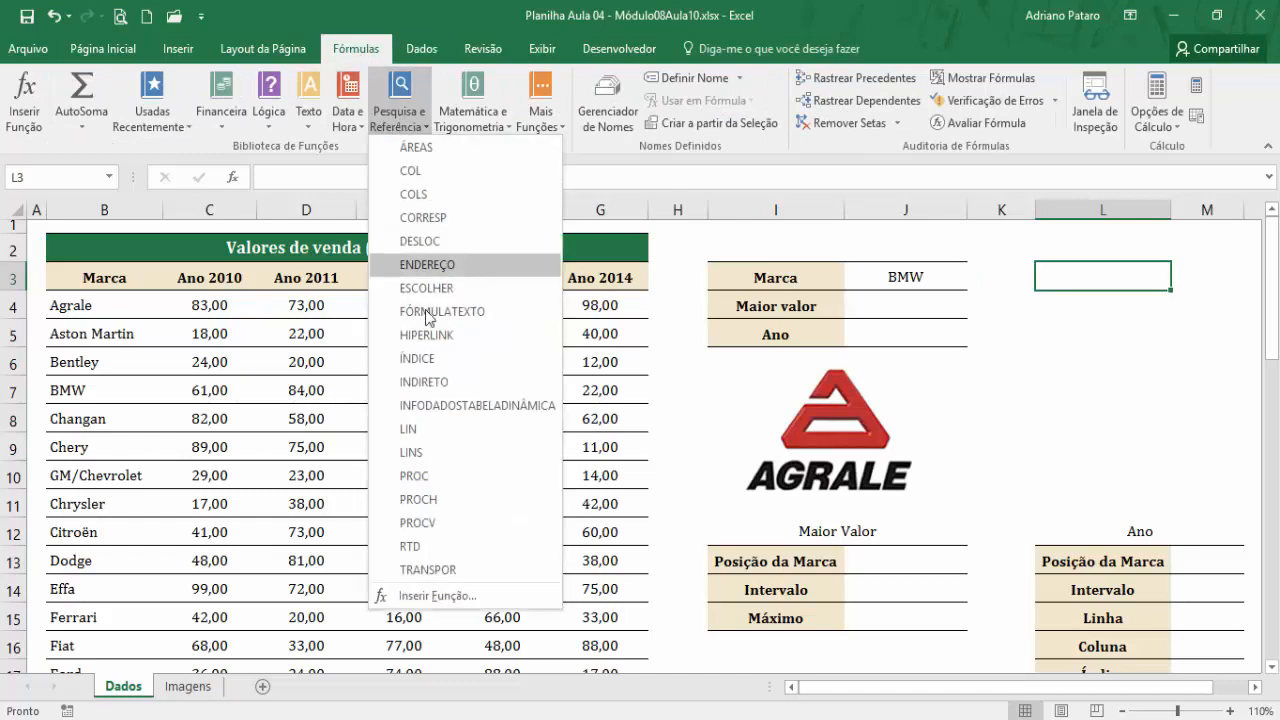
click(468, 218)
drag(547, 321, 241, 299)
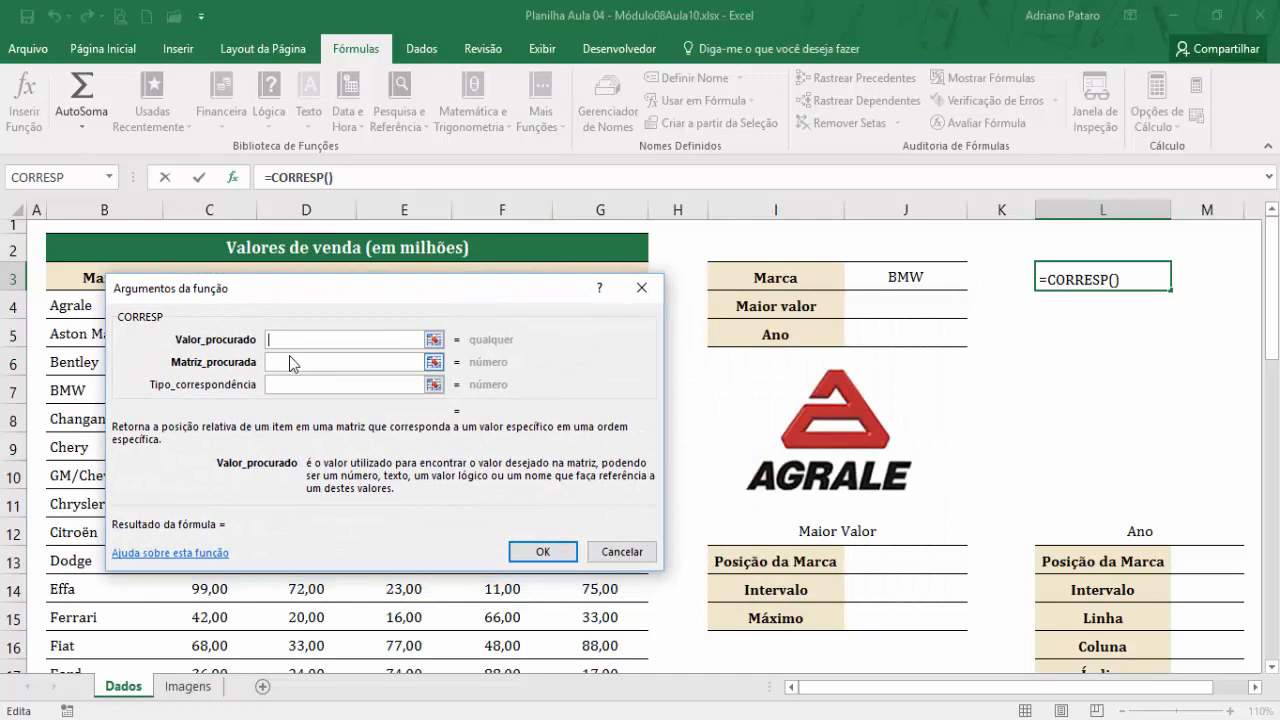
click(902, 277)
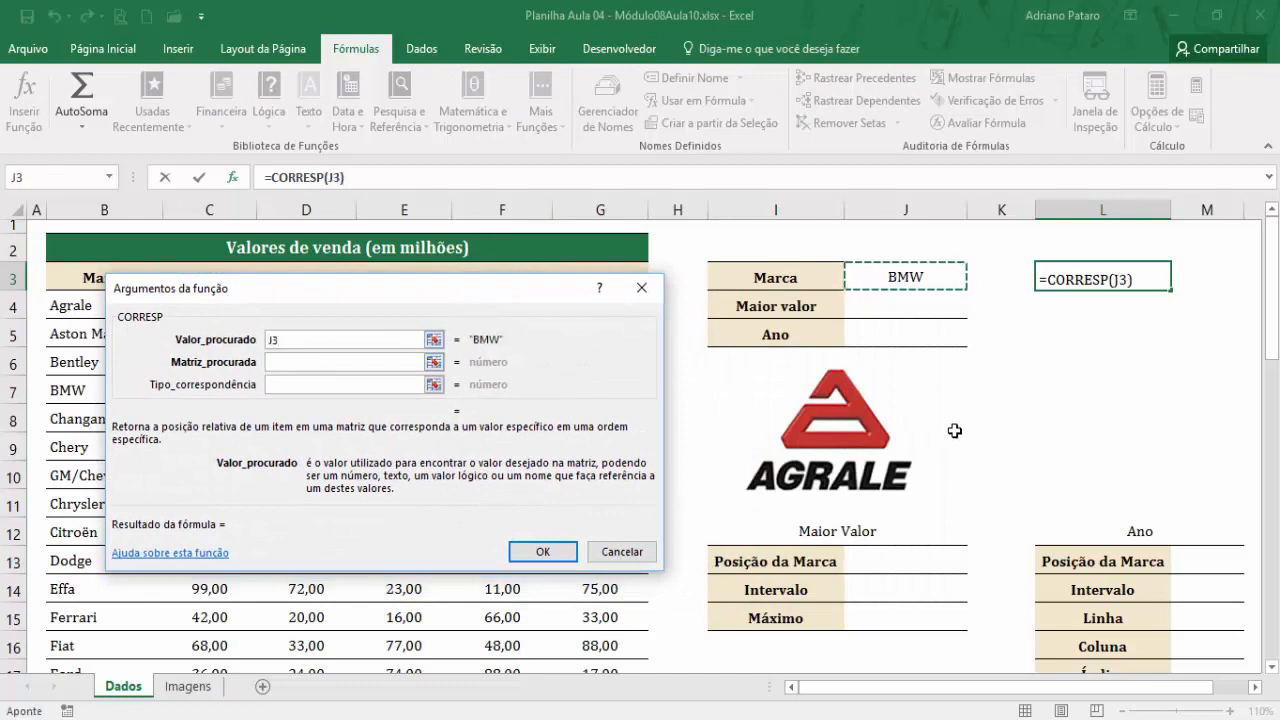
- Complete the CORRESP function with Imagens!A1:A46 as the lookup array and 0 as the match type
click(334, 362)
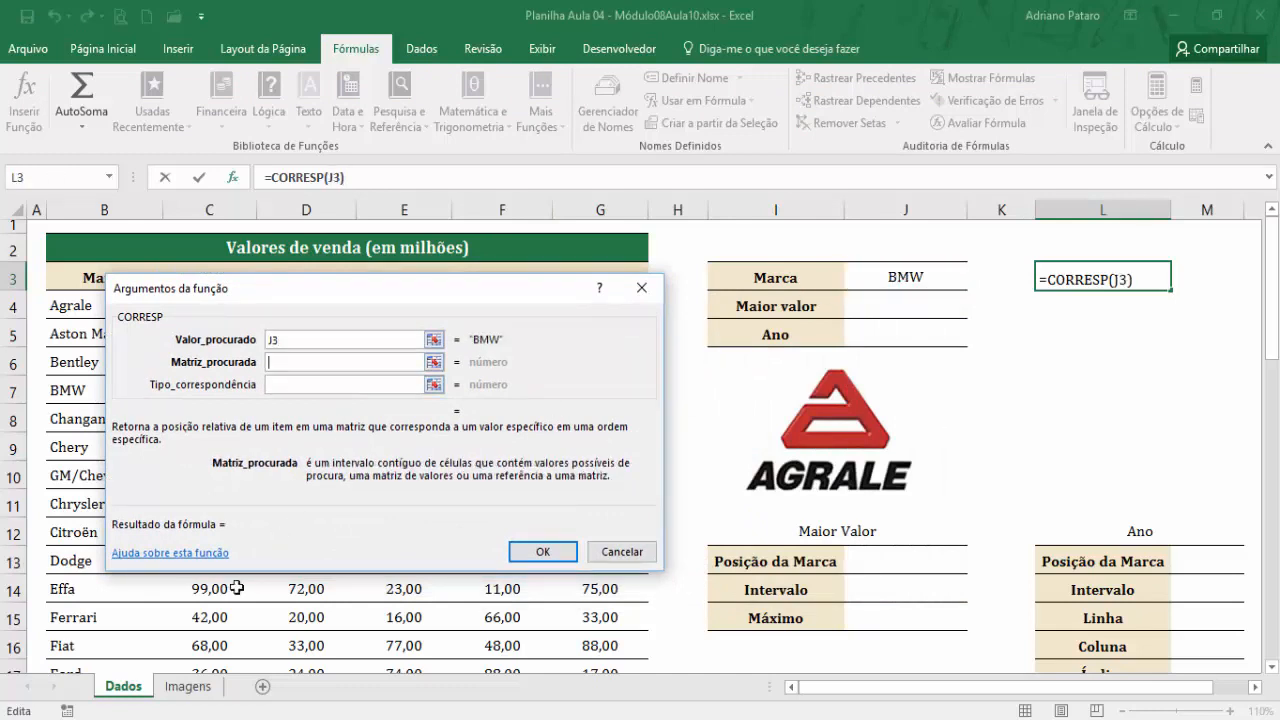
click(188, 686)
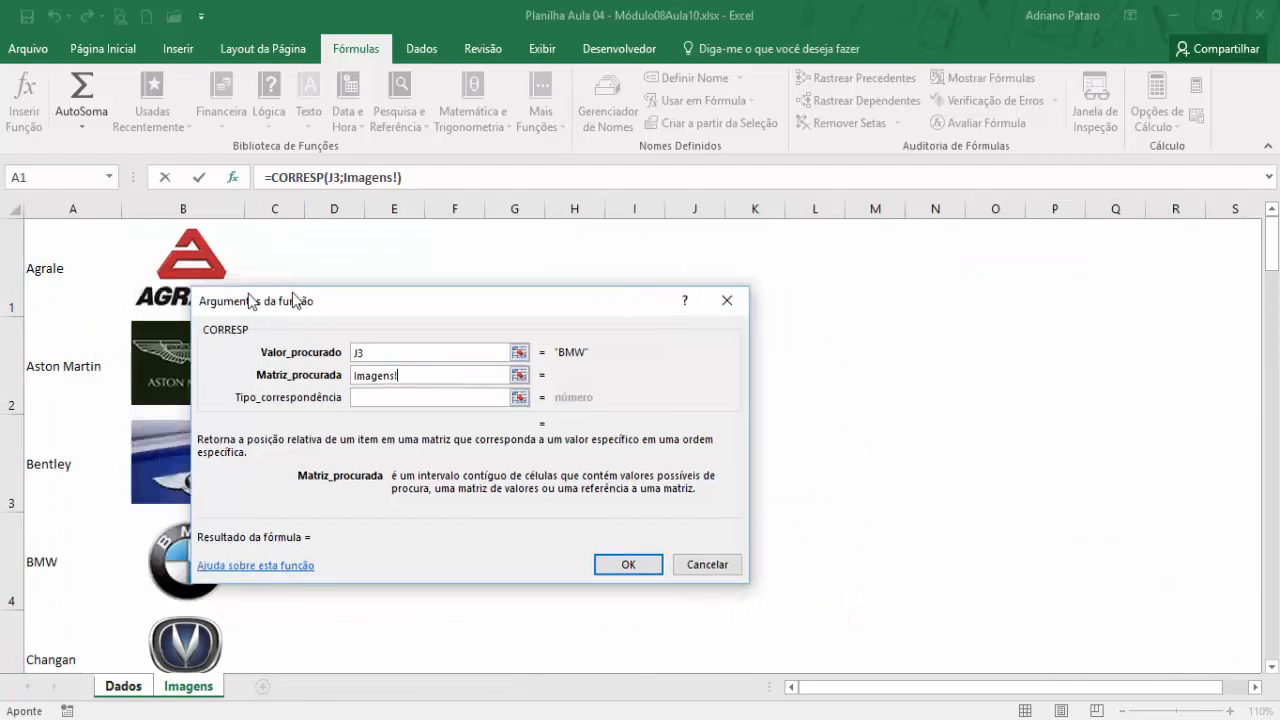
drag(75, 277, 80, 569)
scroll(504, 460, up, 1)
click(446, 395)
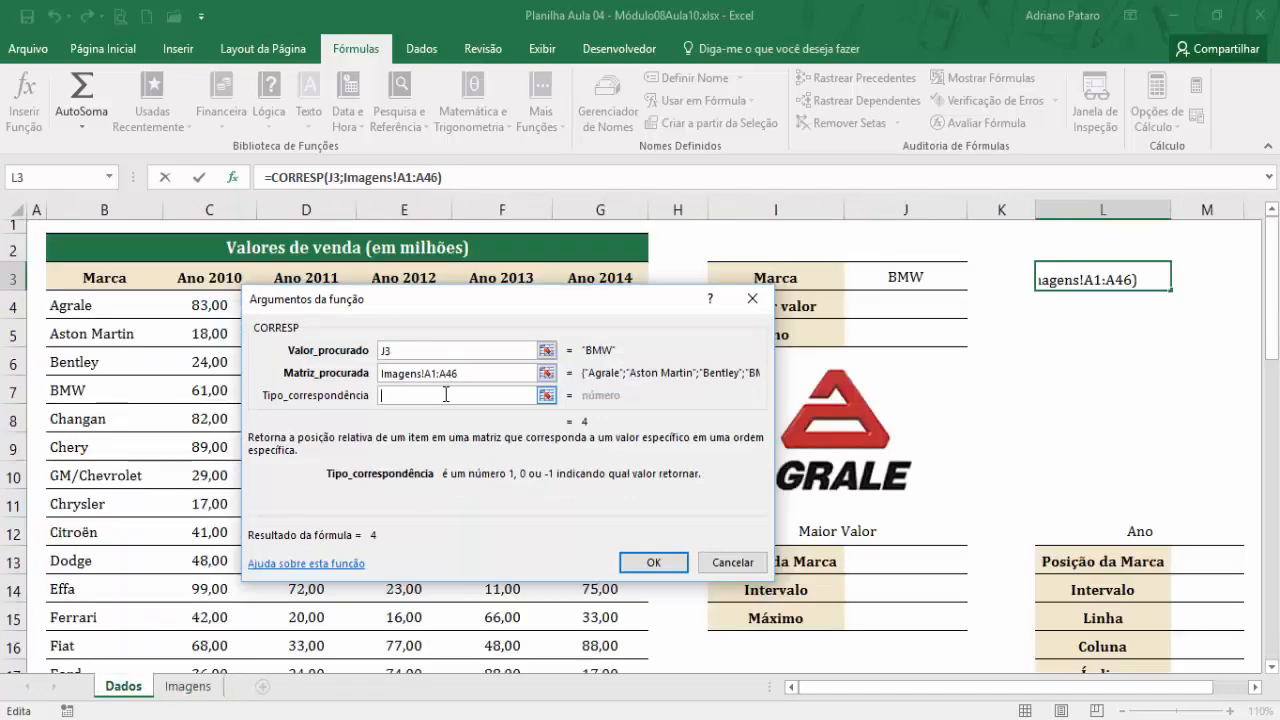
text(0)
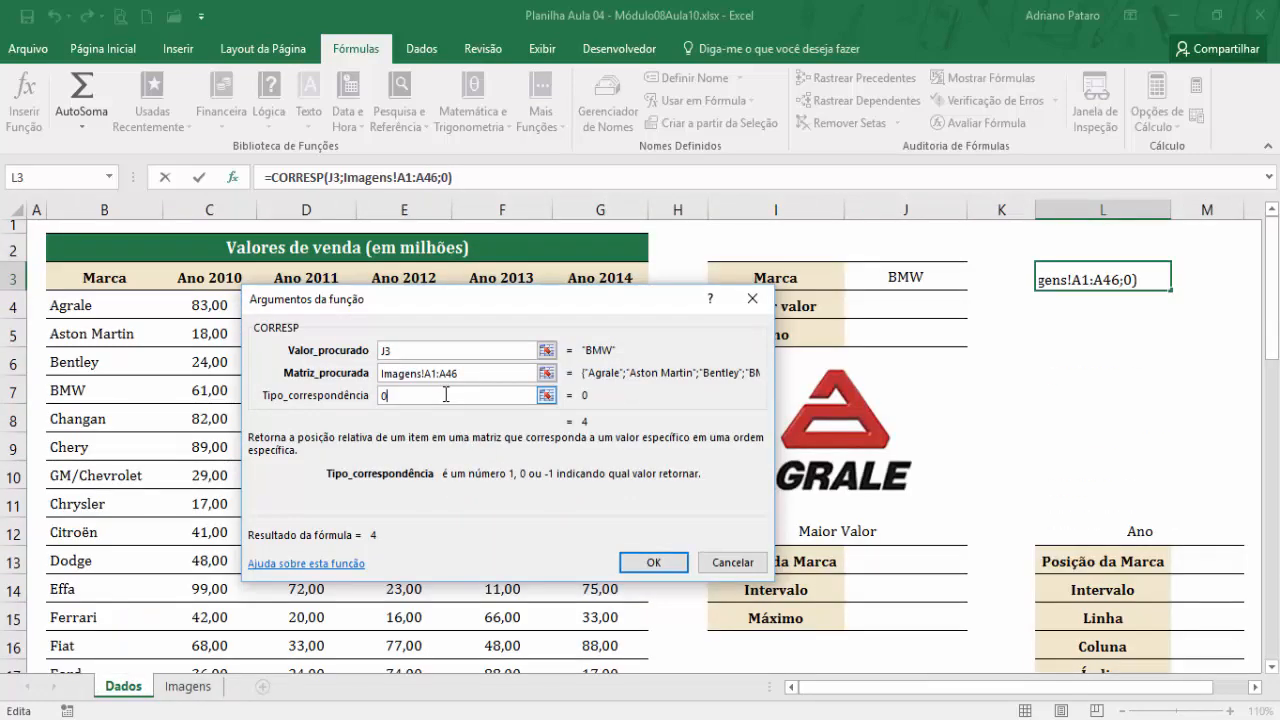
click(660, 563)
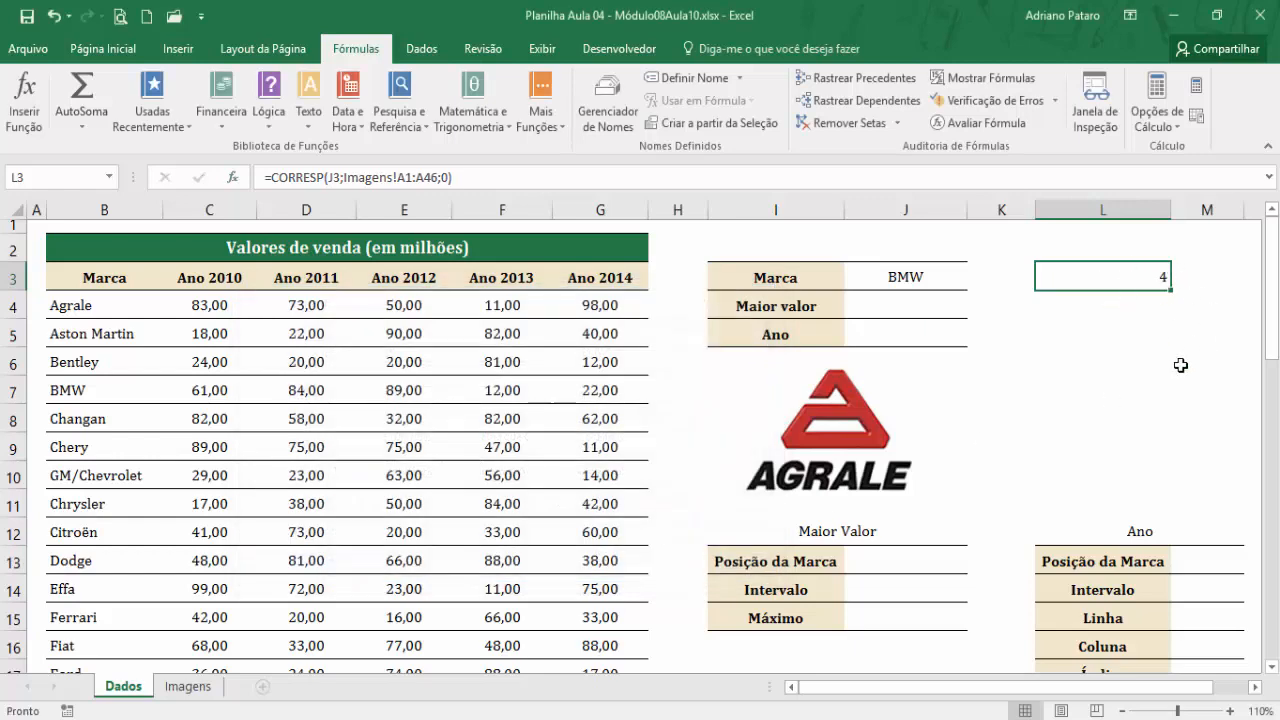
- Look at the Imagens sheet again, then set the Marca cell J3 on the Dados sheet to Ferrari from its list
click(212, 688)
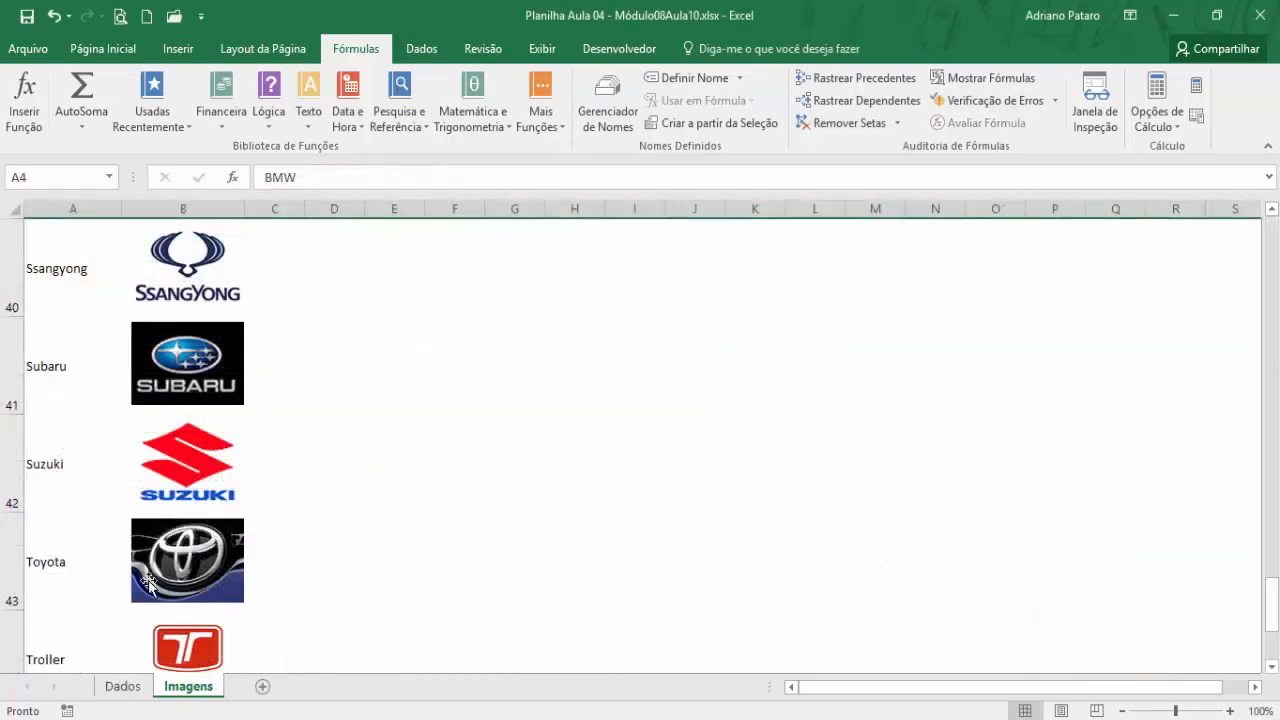
scroll(5, 464, up, 13)
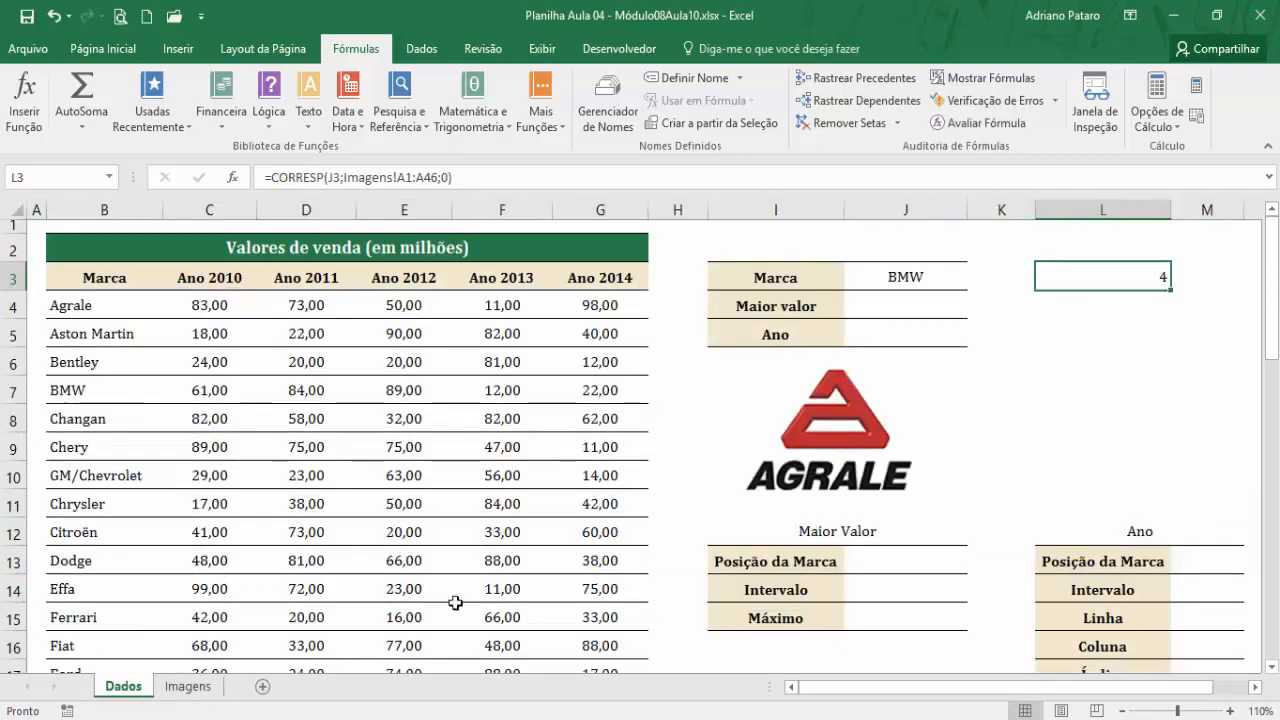
click(123, 686)
click(948, 264)
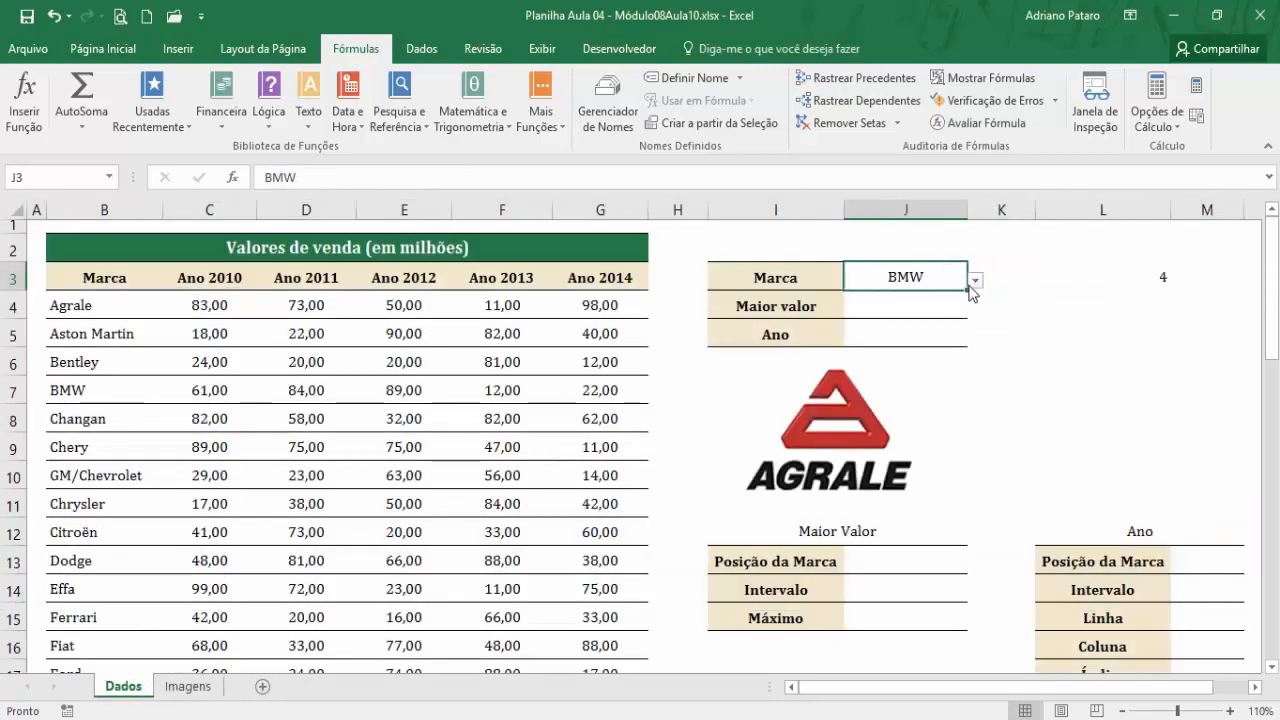
click(973, 283)
click(975, 392)
click(976, 392)
click(876, 367)
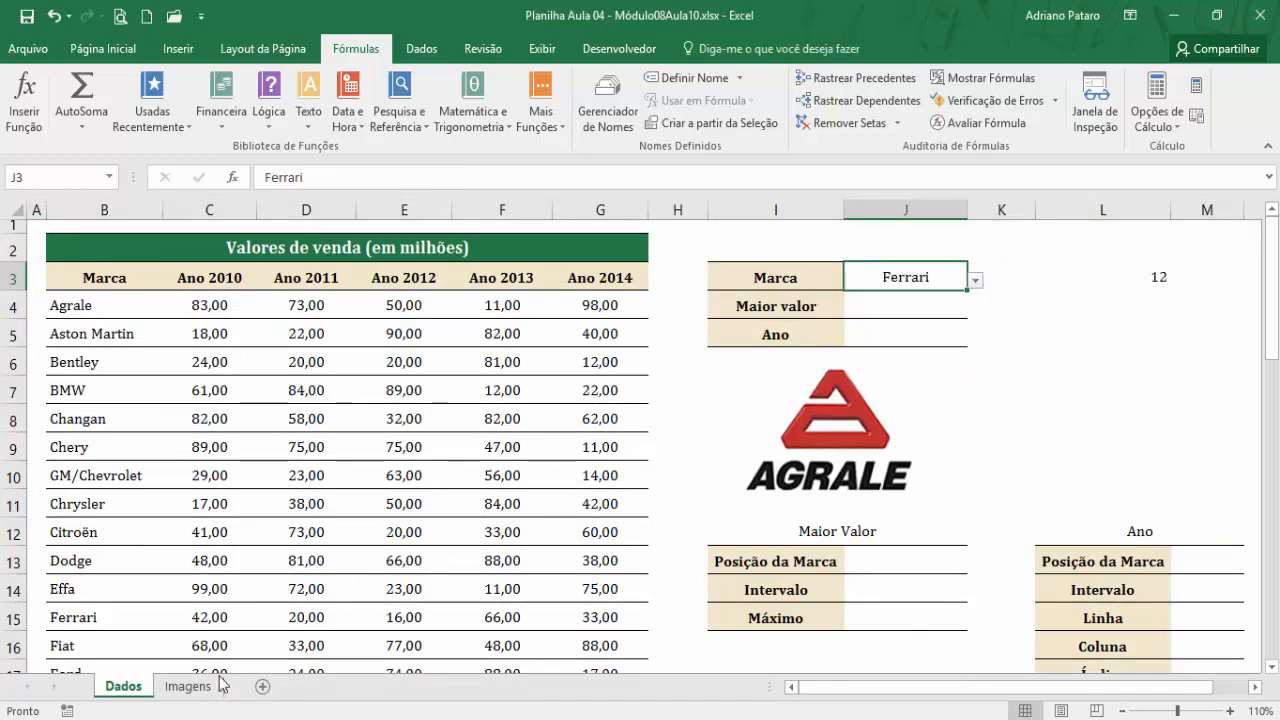
- Check the row and column of the Ferrari logo on the Imagens sheet against the CORRESP result in L3
click(188, 686)
scroll(92, 538, down, 2)
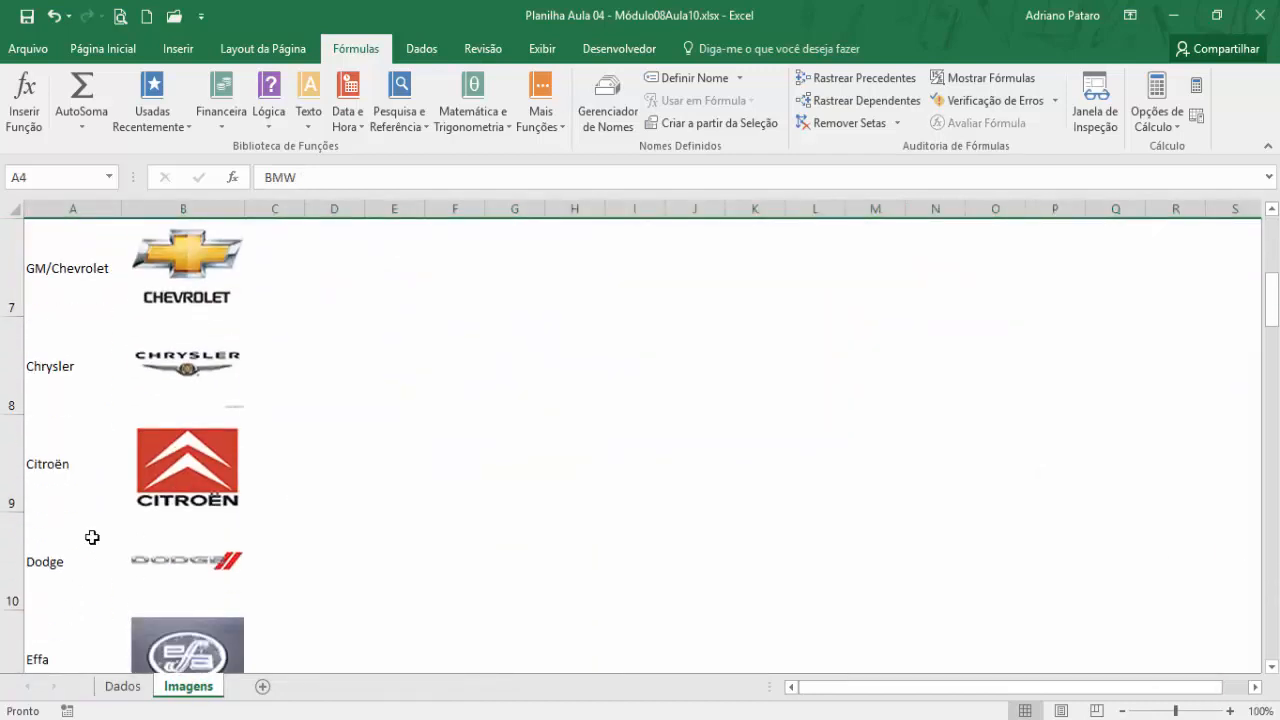
scroll(89, 539, down, 1)
click(9, 489)
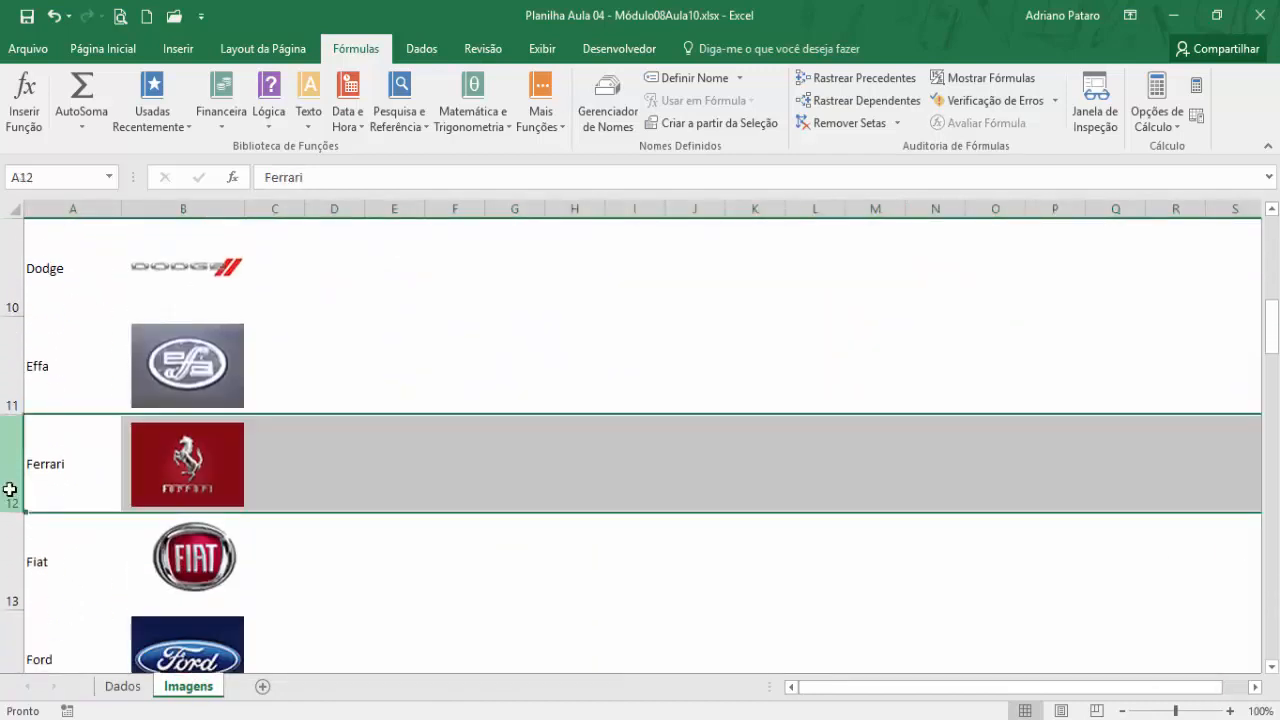
click(123, 686)
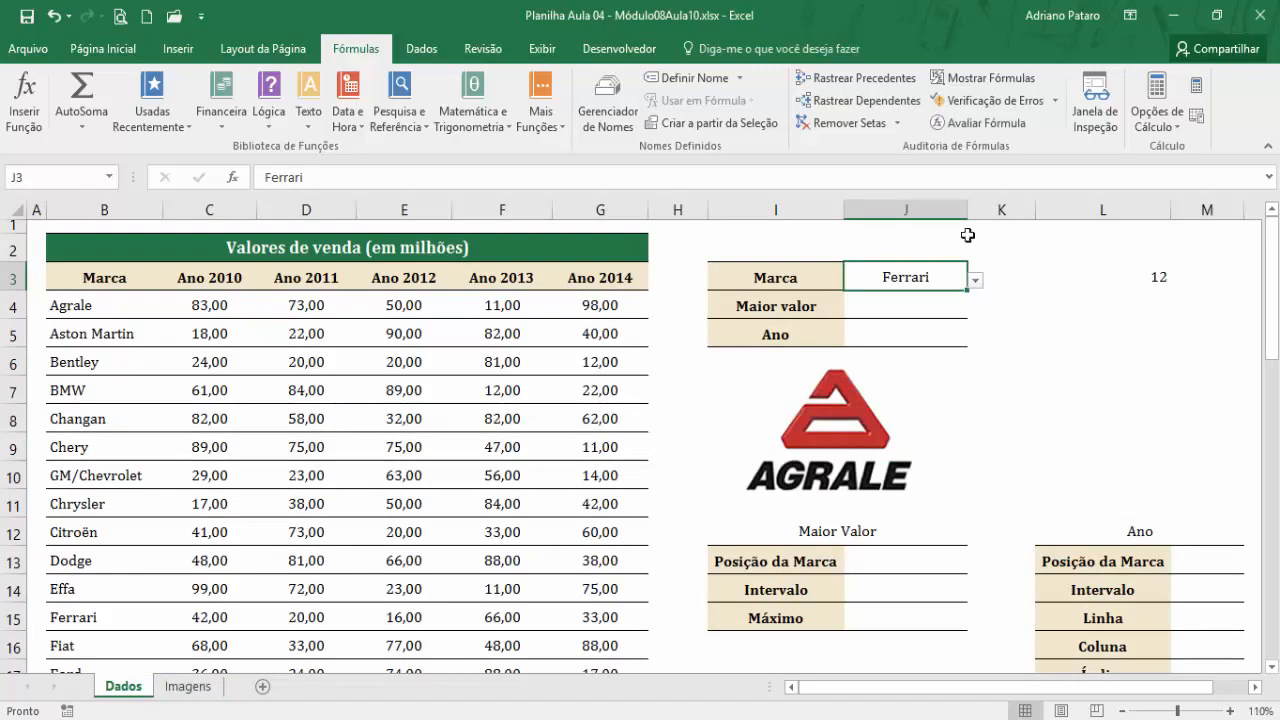
click(1155, 279)
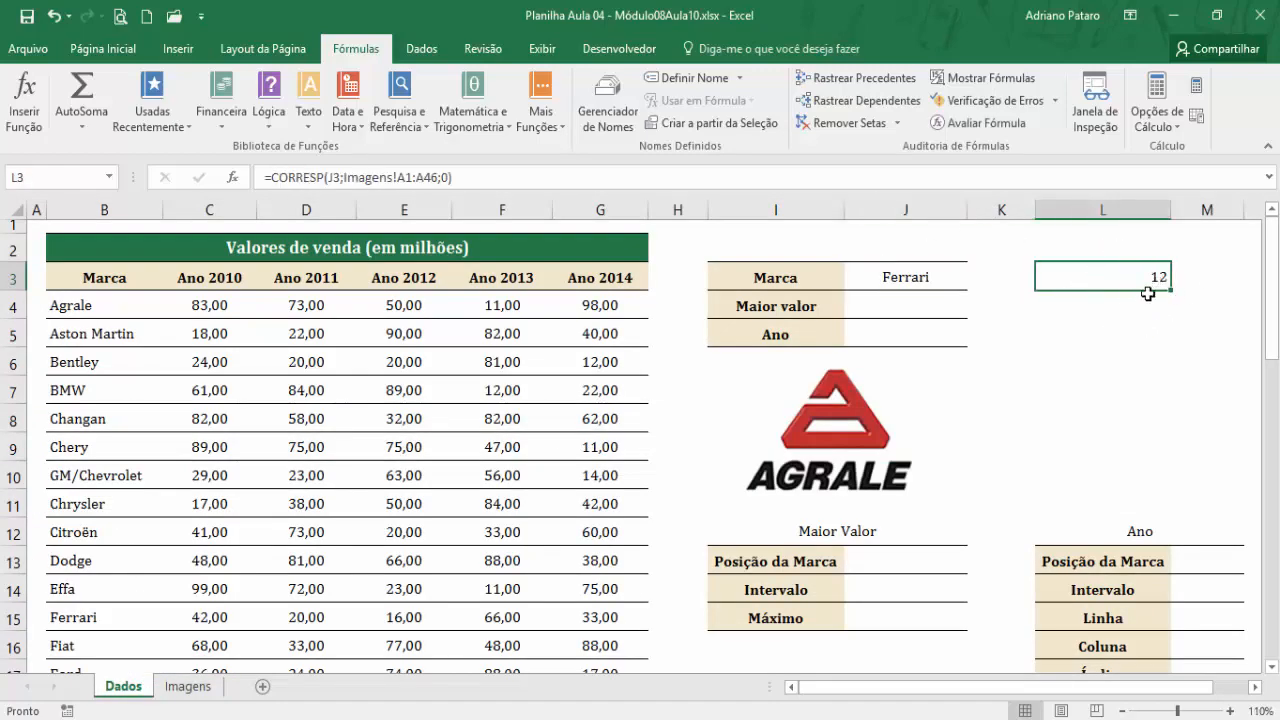
click(200, 688)
click(277, 451)
click(217, 208)
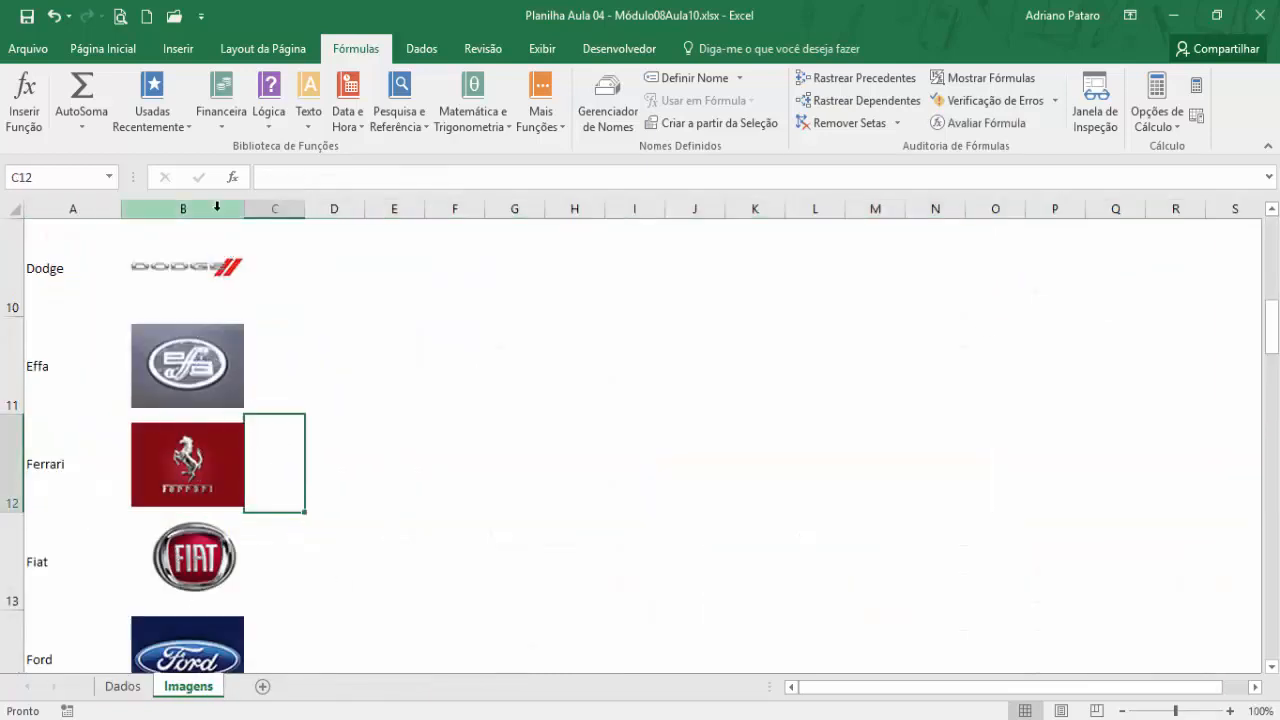
click(208, 452)
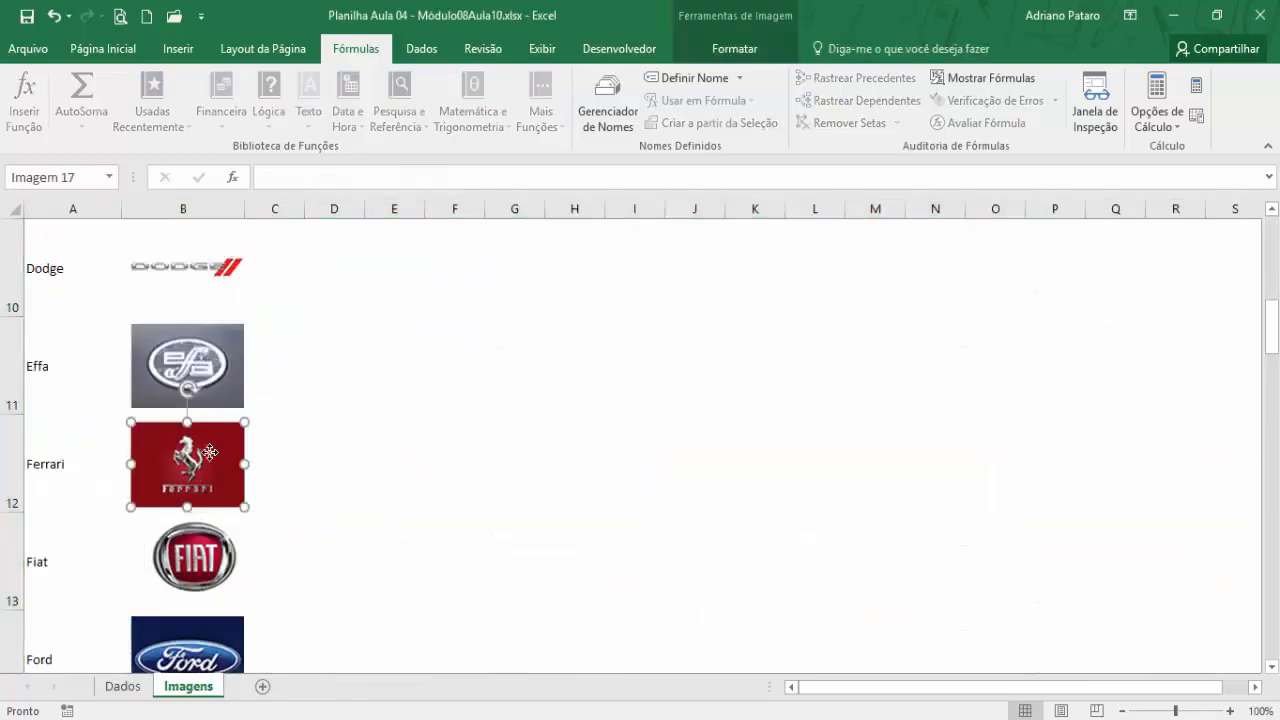
- Insert a CONCAT function in cell L4 of the Dados sheet joining the text "Imagens!B" with cell L3
click(136, 690)
click(1093, 315)
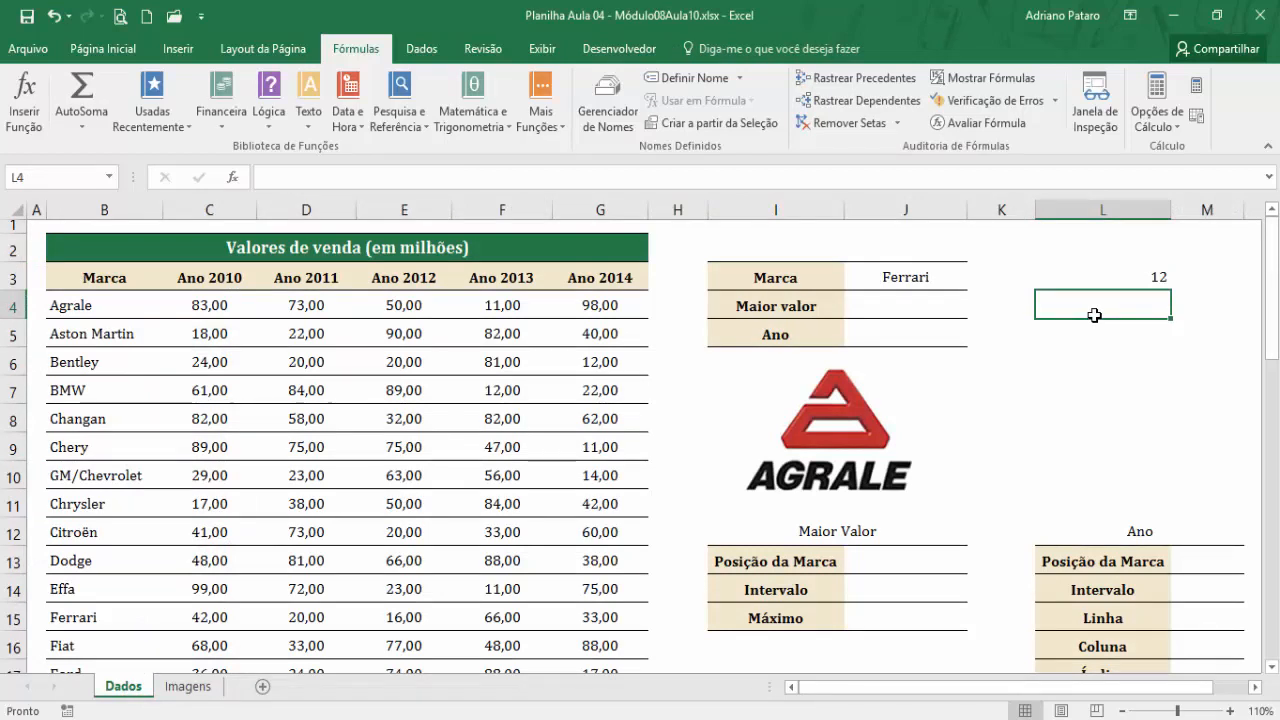
click(311, 118)
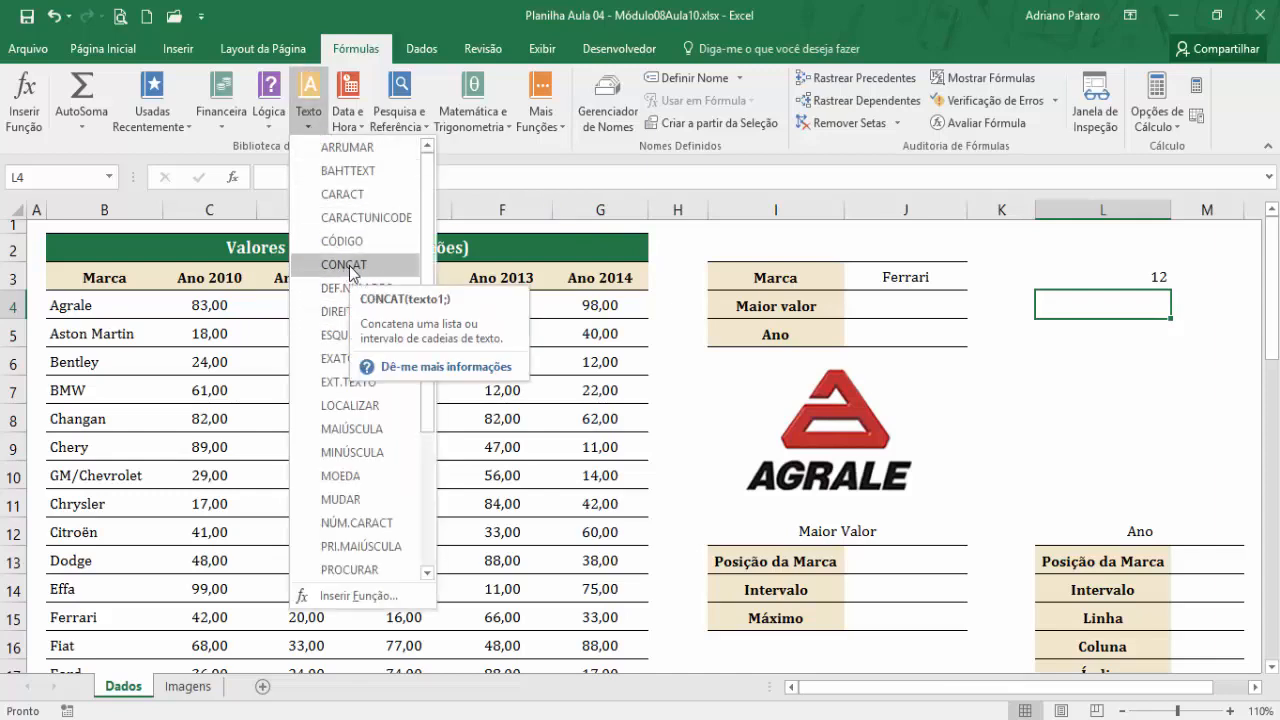
click(344, 264)
drag(549, 285, 589, 303)
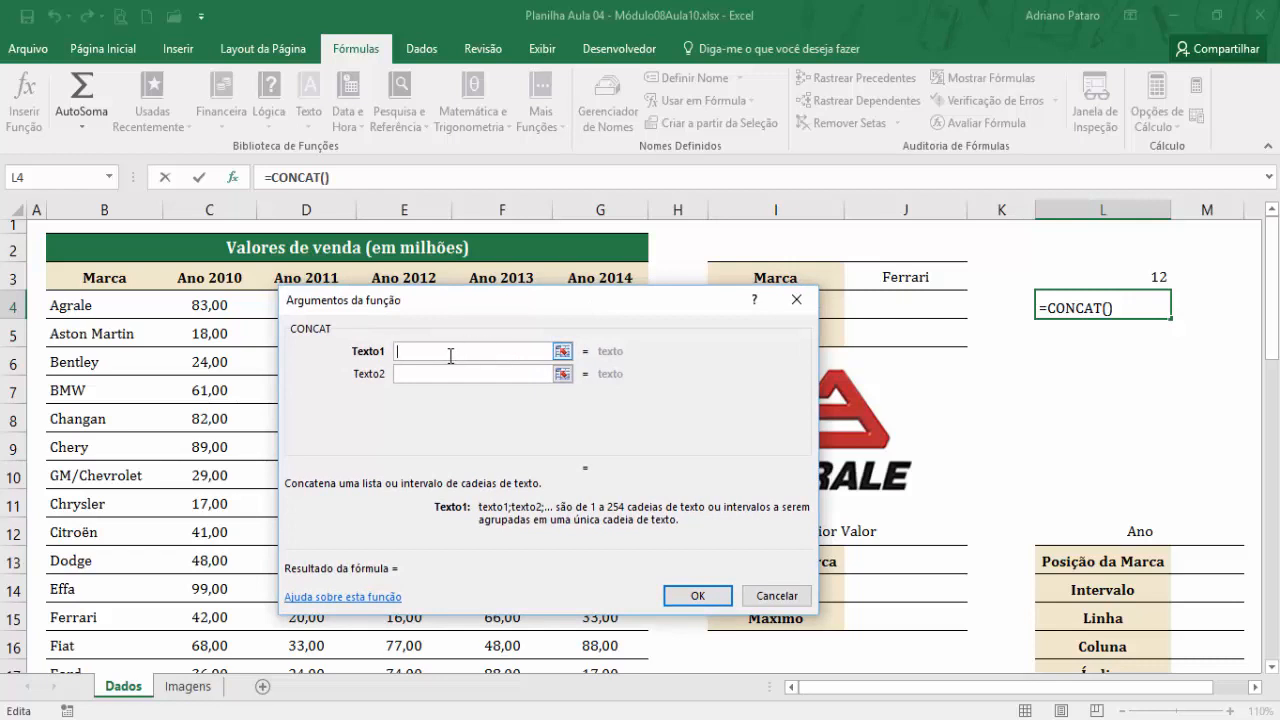
click(190, 687)
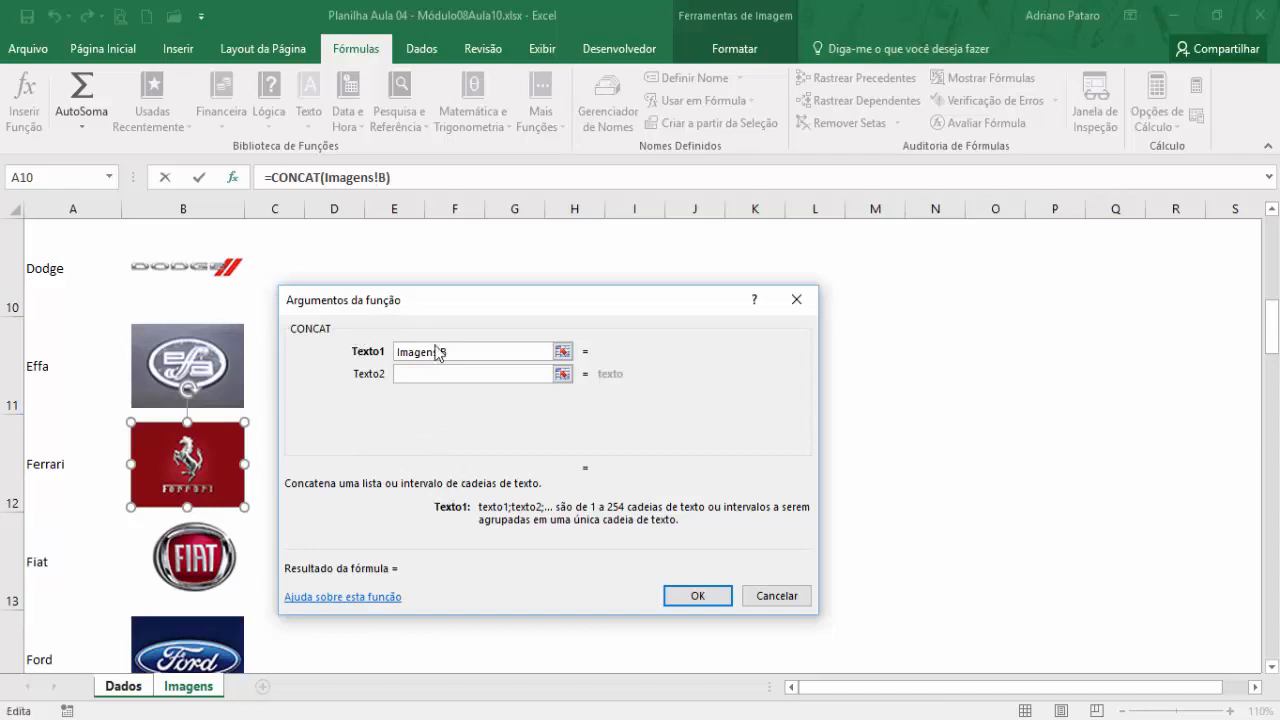
click(422, 373)
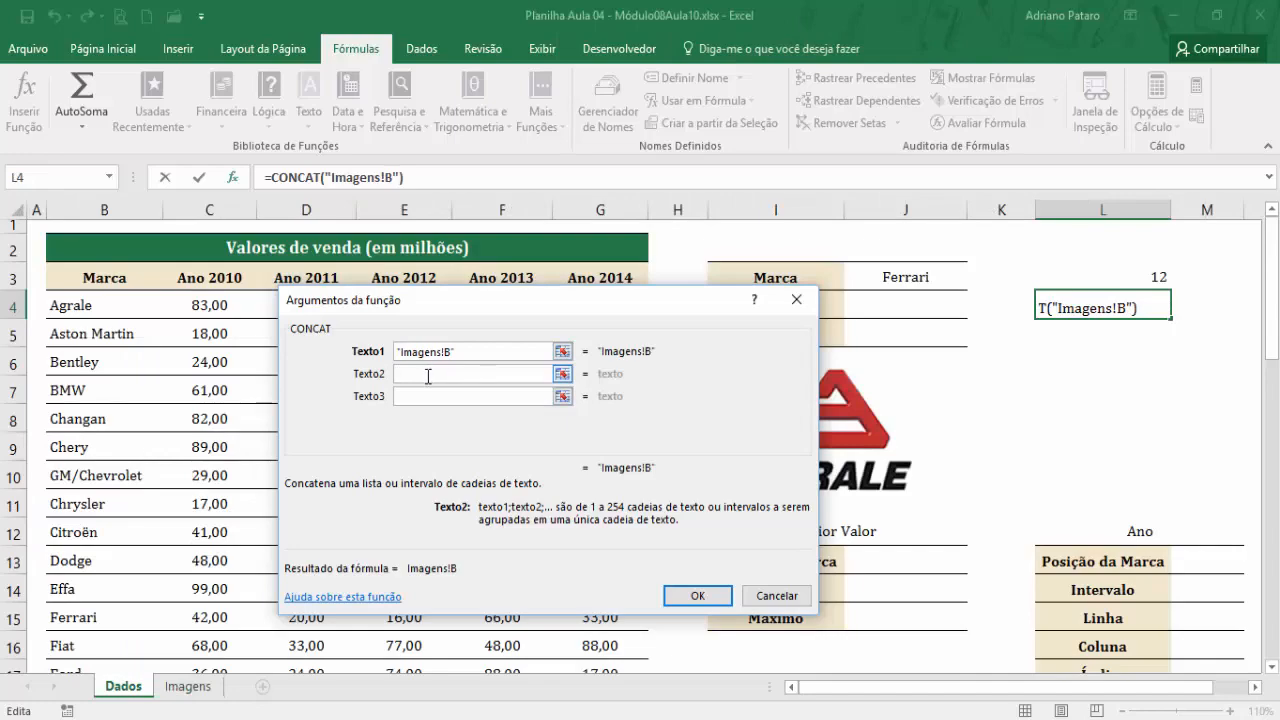
click(1157, 277)
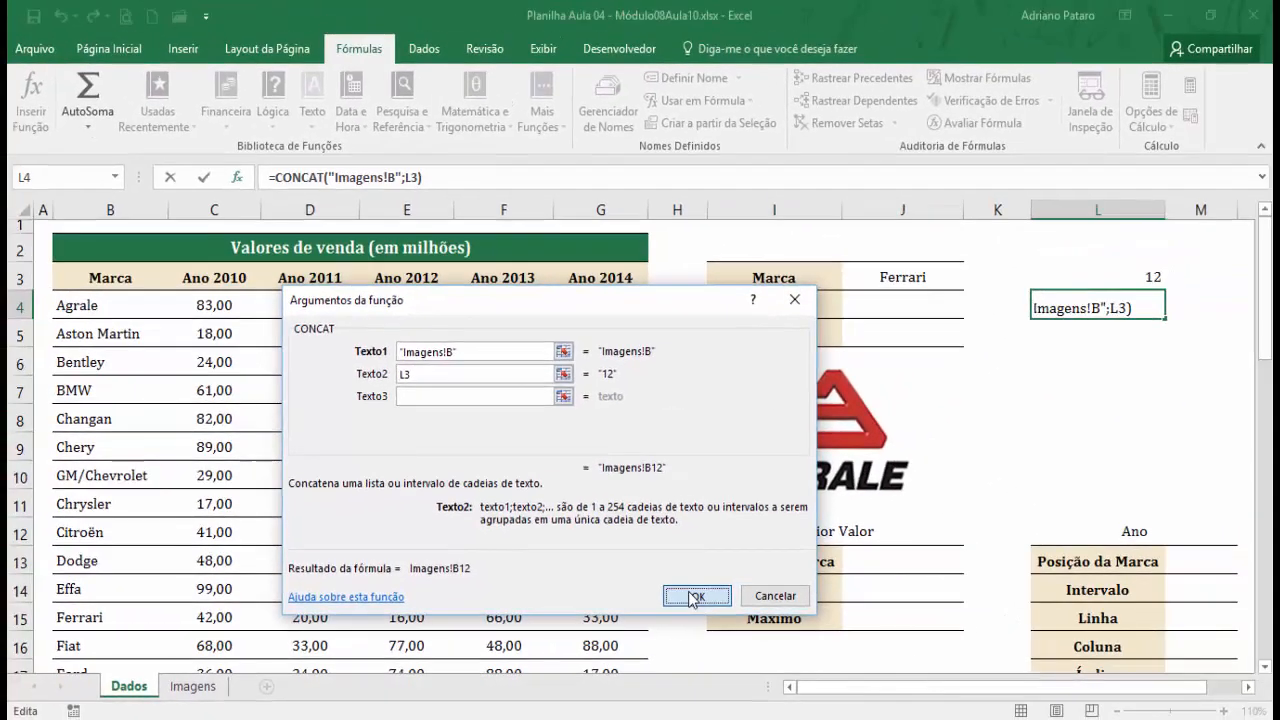
click(910, 577)
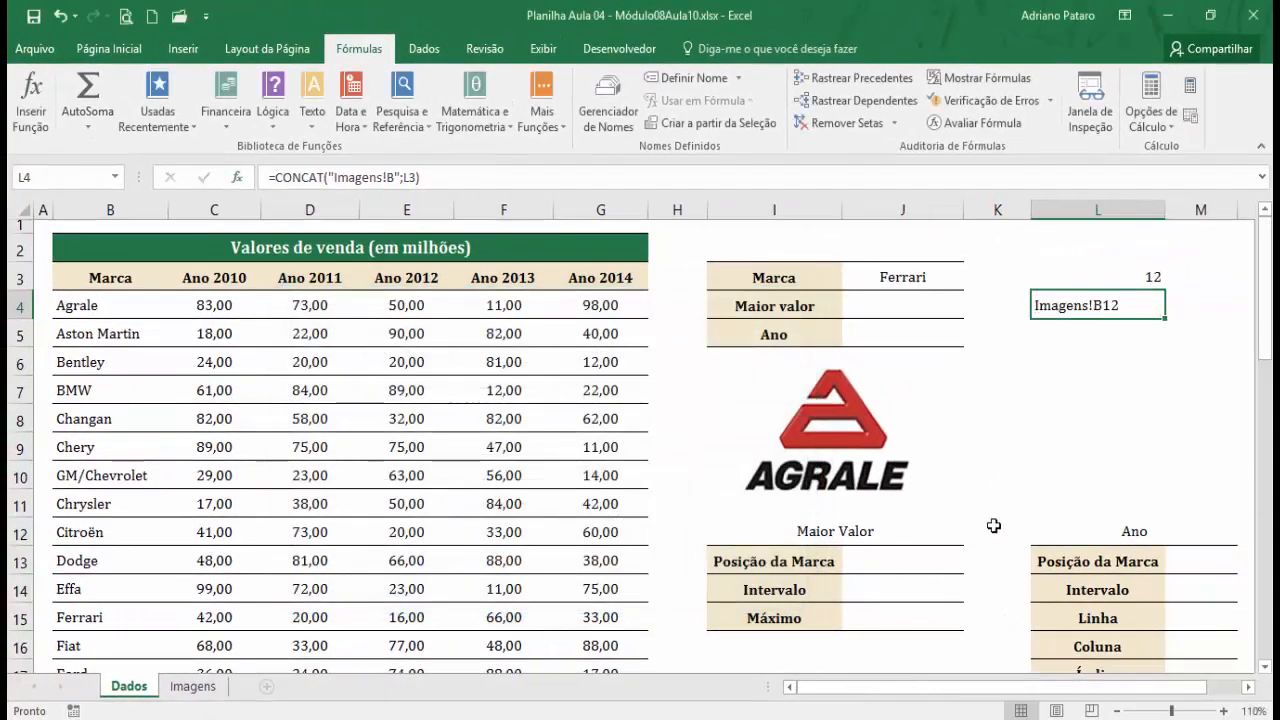
- Set the Marca cell J3 to Agrale from its list and check that logo's cell on the Imagens sheet
click(915, 278)
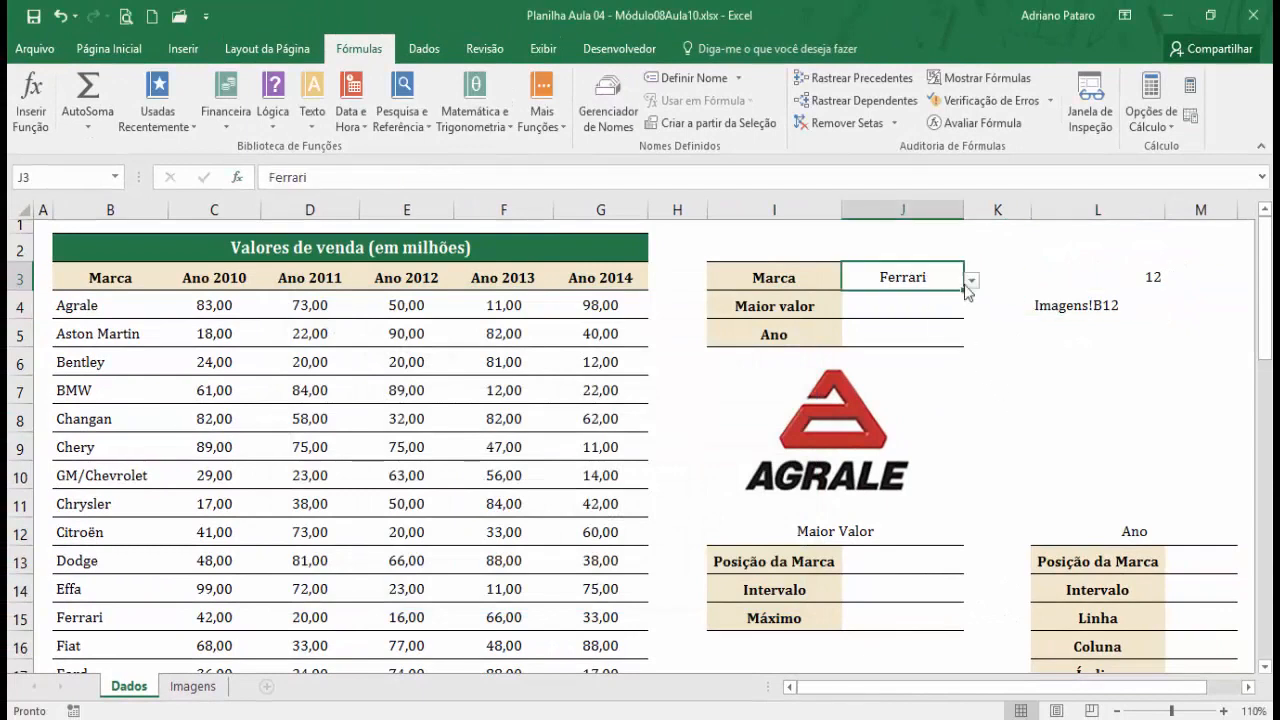
click(971, 281)
drag(975, 331, 971, 310)
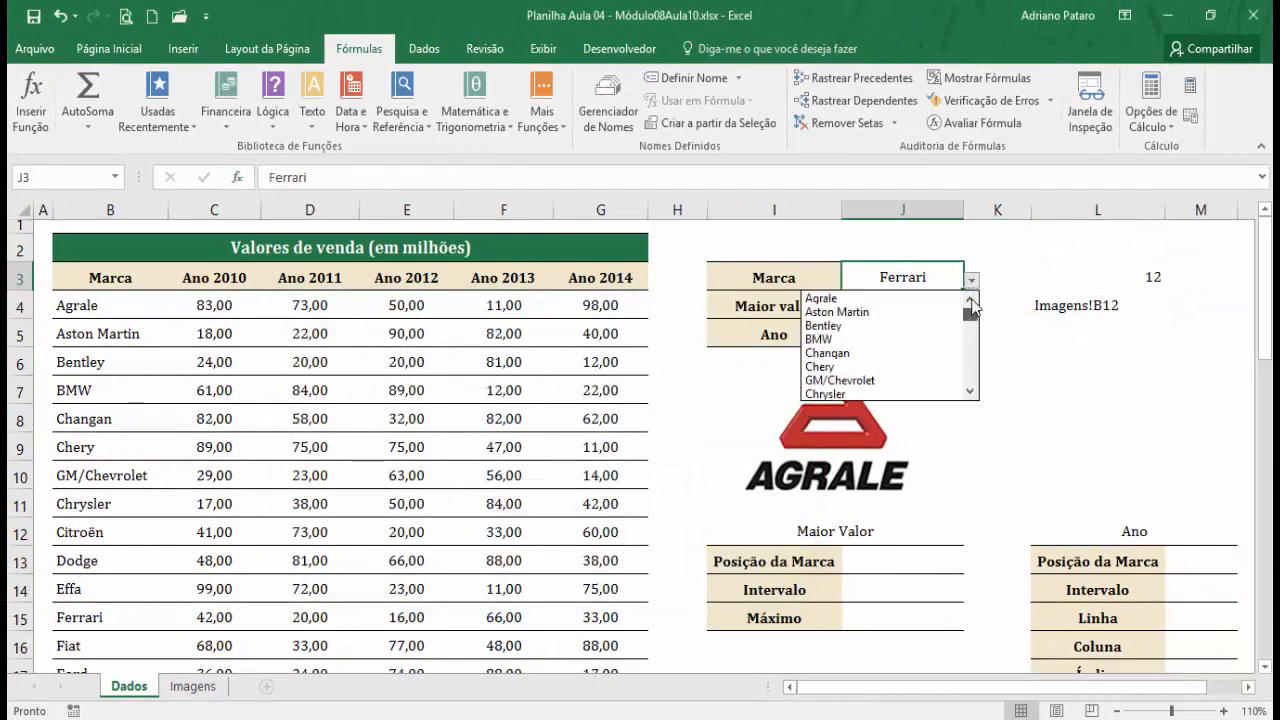
click(919, 299)
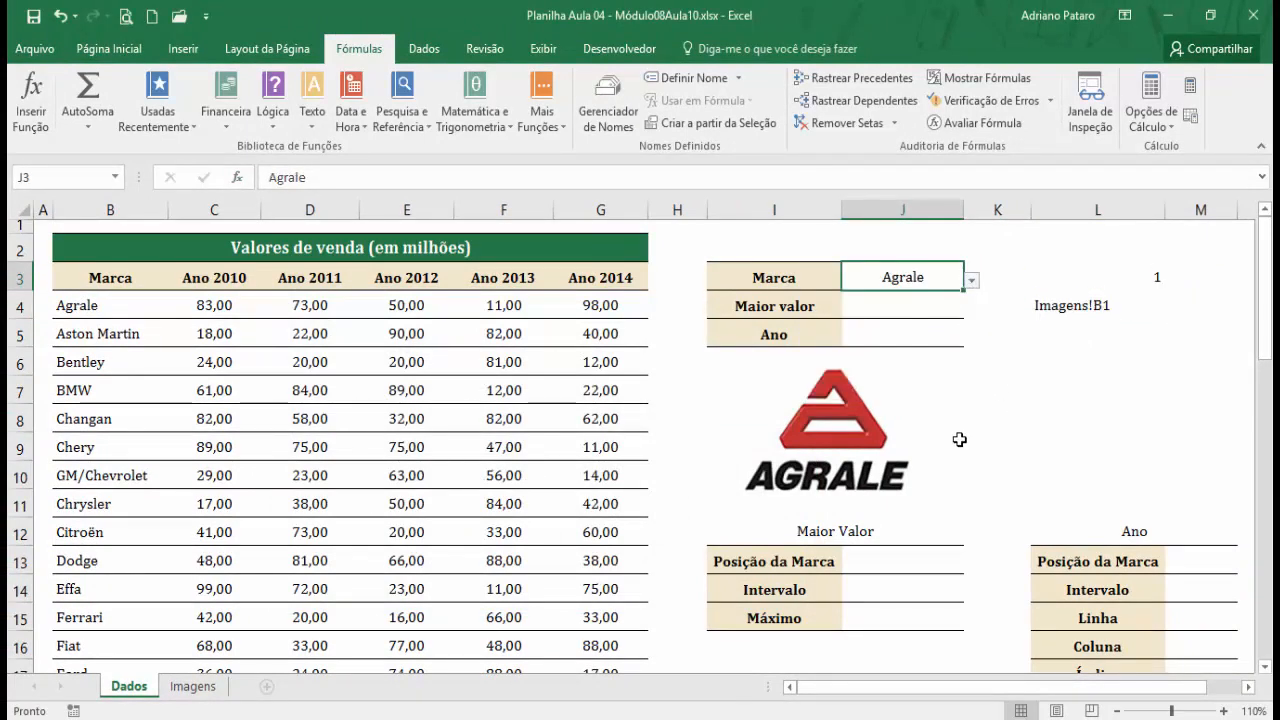
click(194, 686)
scroll(250, 360, up, 3)
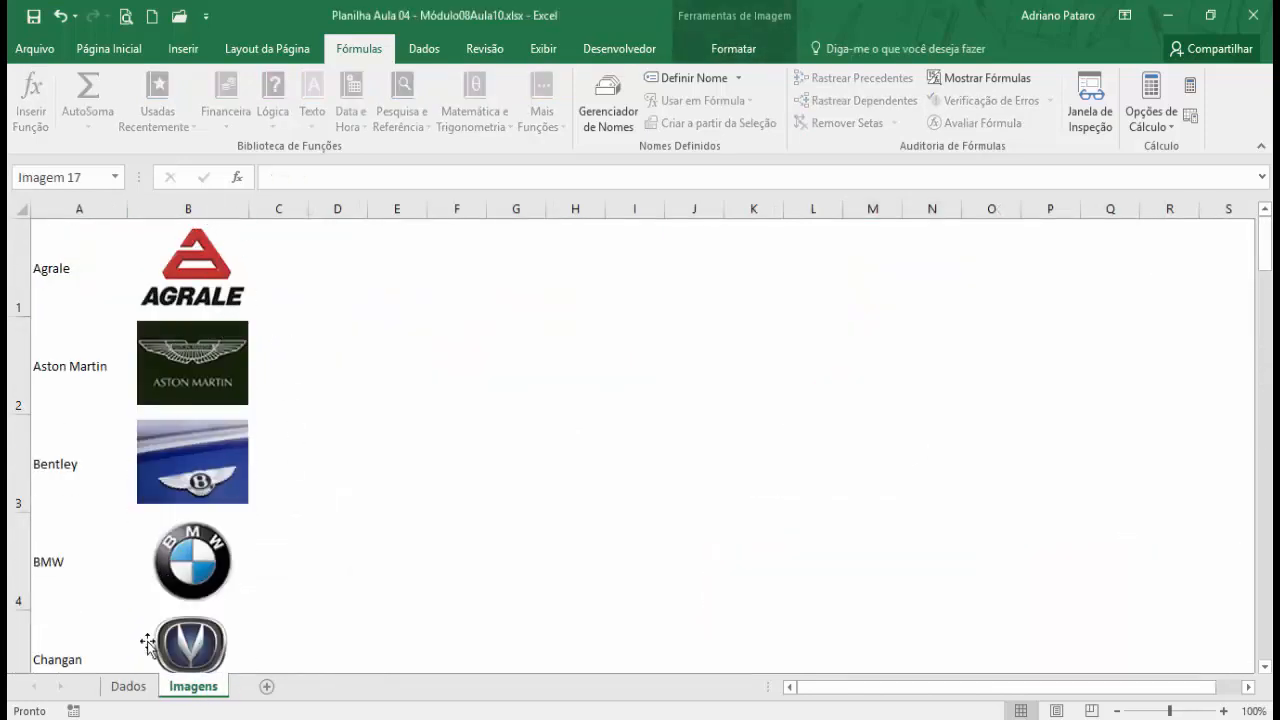
click(124, 686)
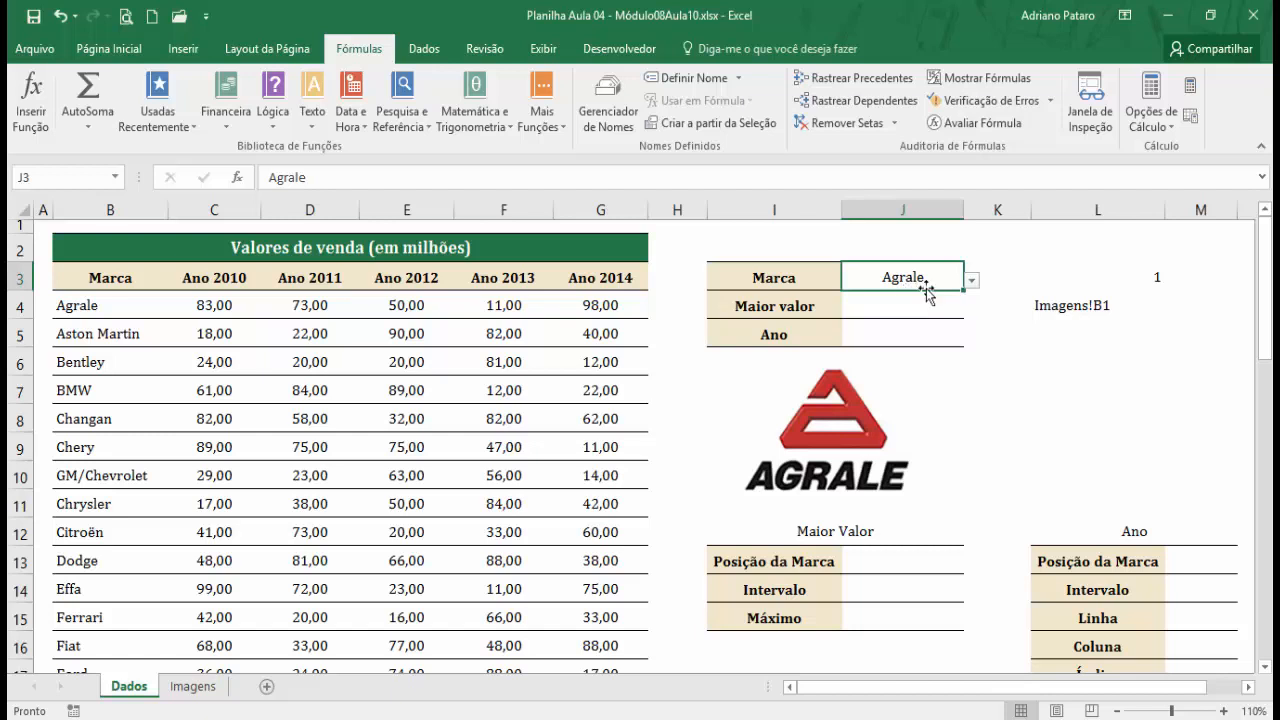
- Wrap the CONCAT formula in L4 of the Dados sheet in an INDIRETO function: =INDIRETO(CONCAT("Imagens!B";L3))
click(1075, 300)
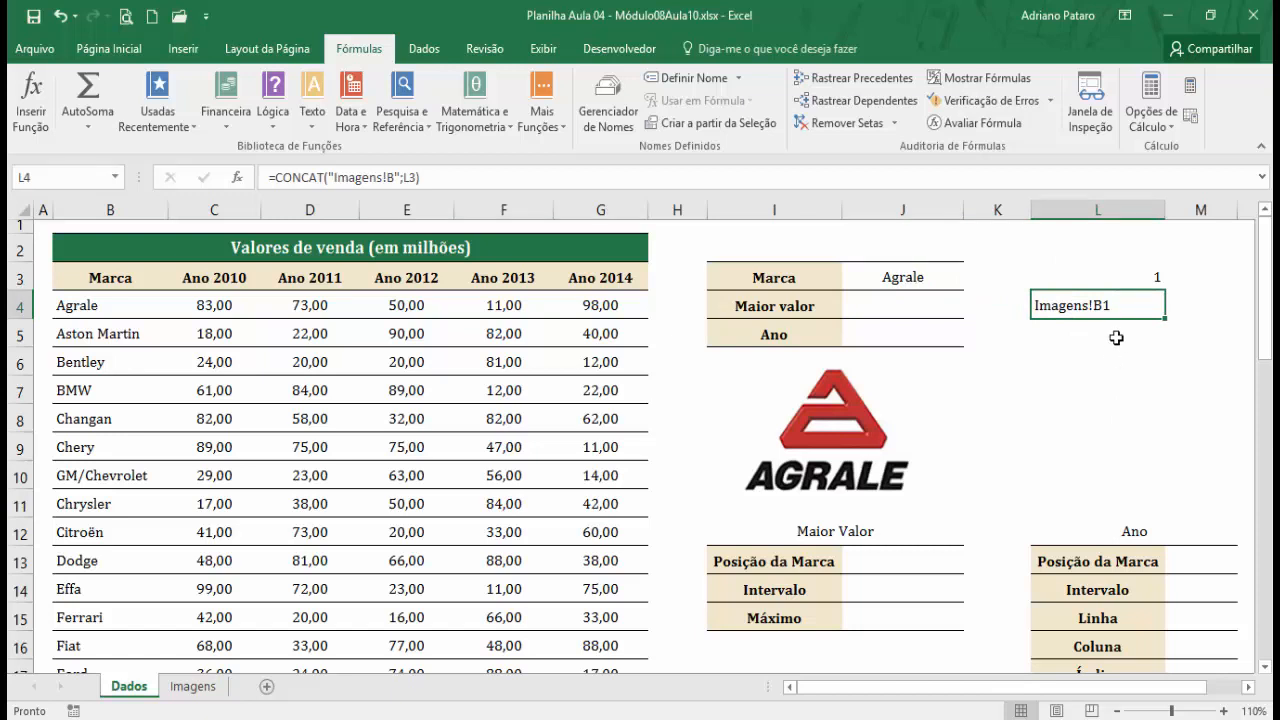
click(1062, 336)
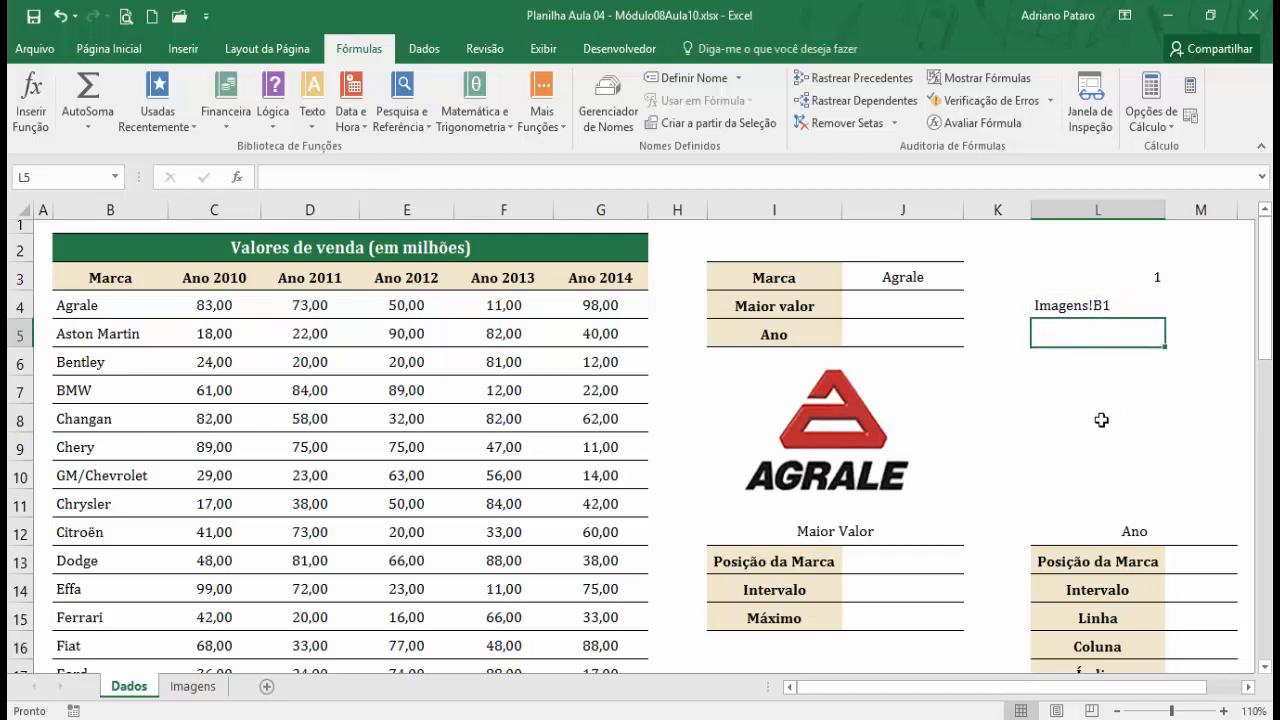
click(1068, 304)
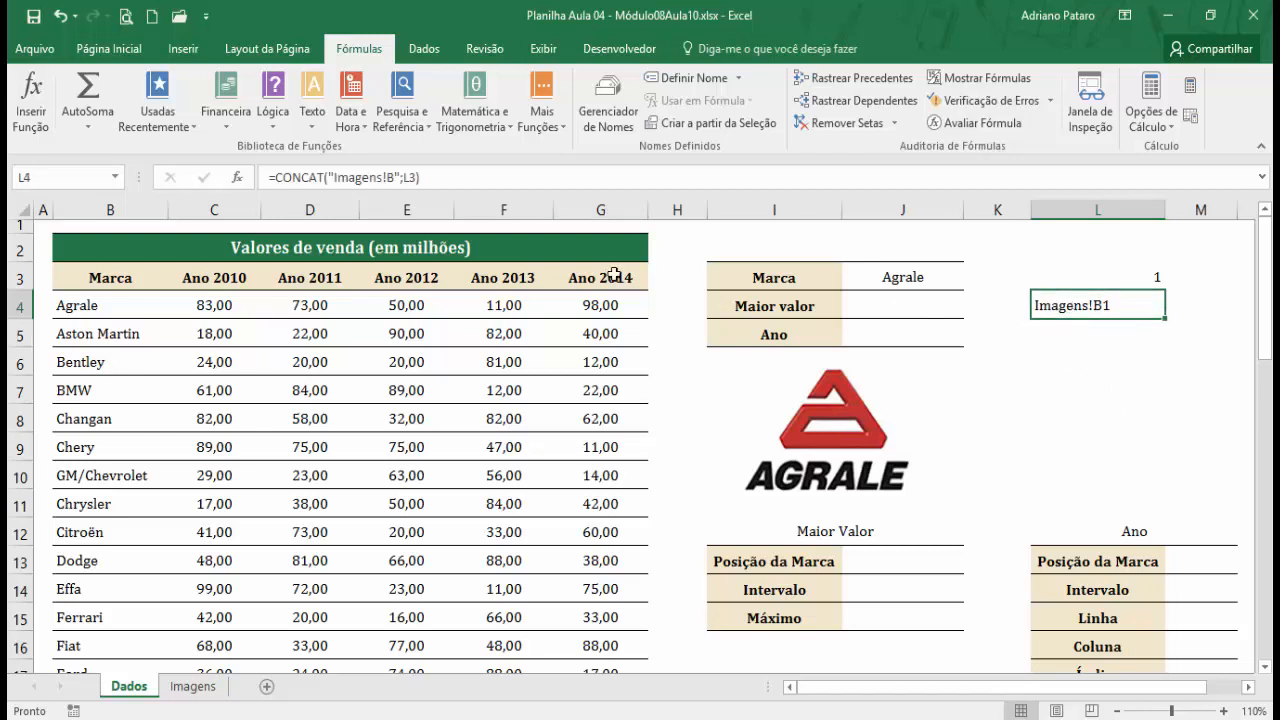
click(274, 177)
text(in)
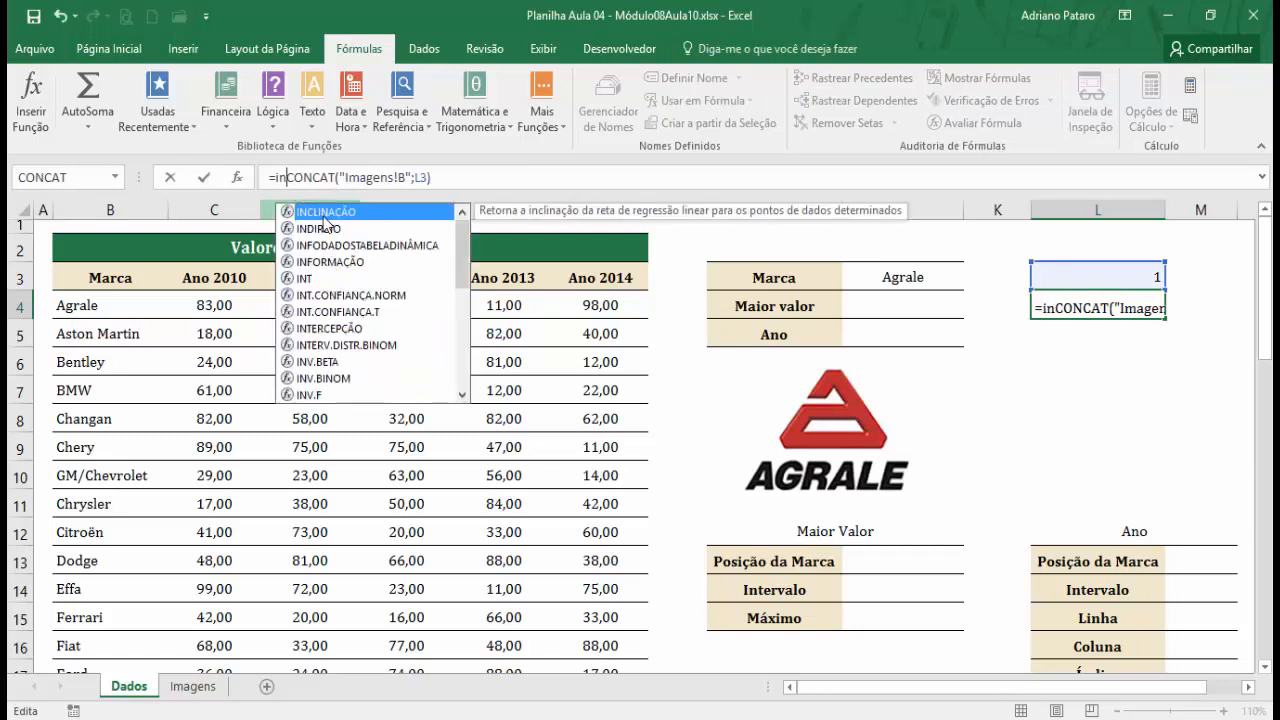
double_click(330, 229)
click(498, 177)
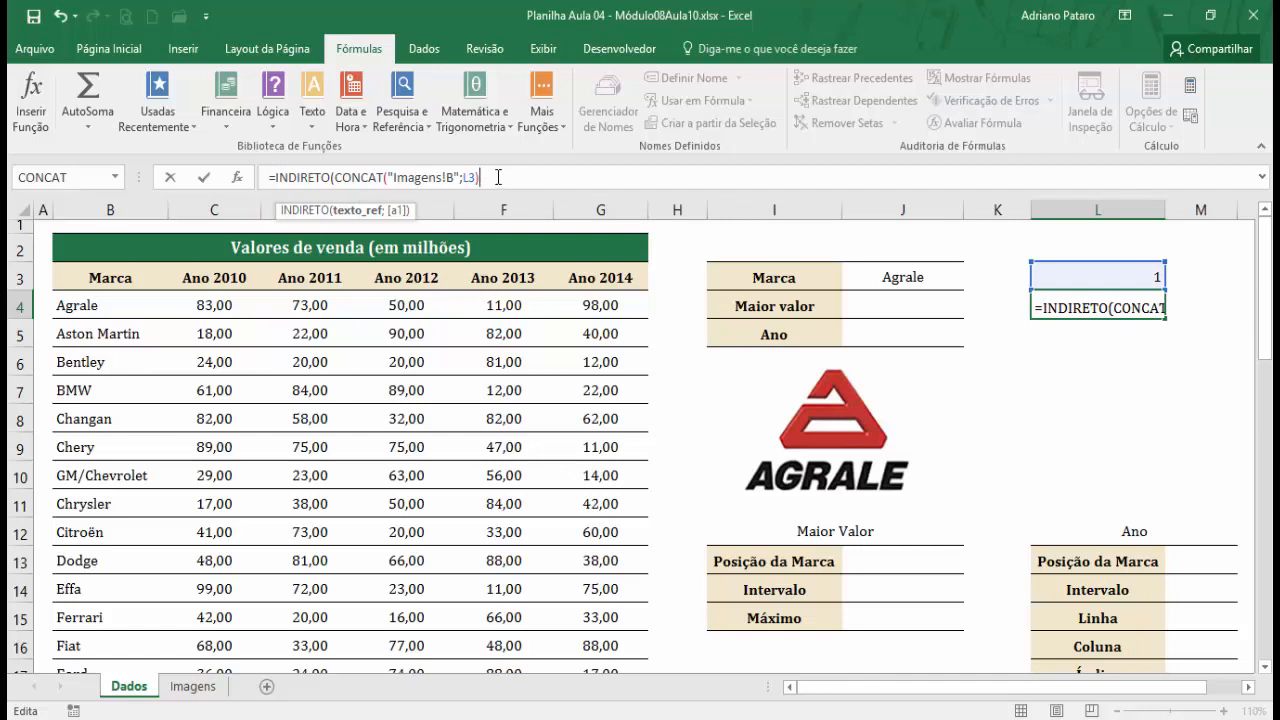
text())
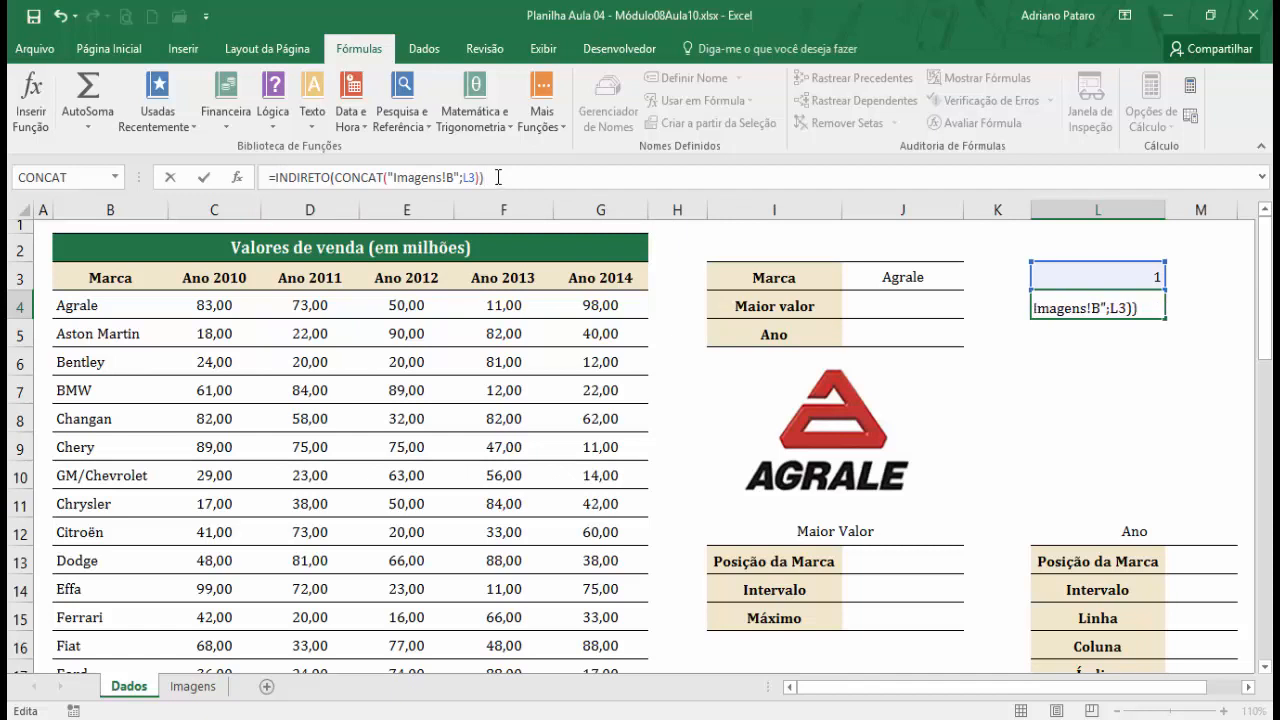
key(Return)
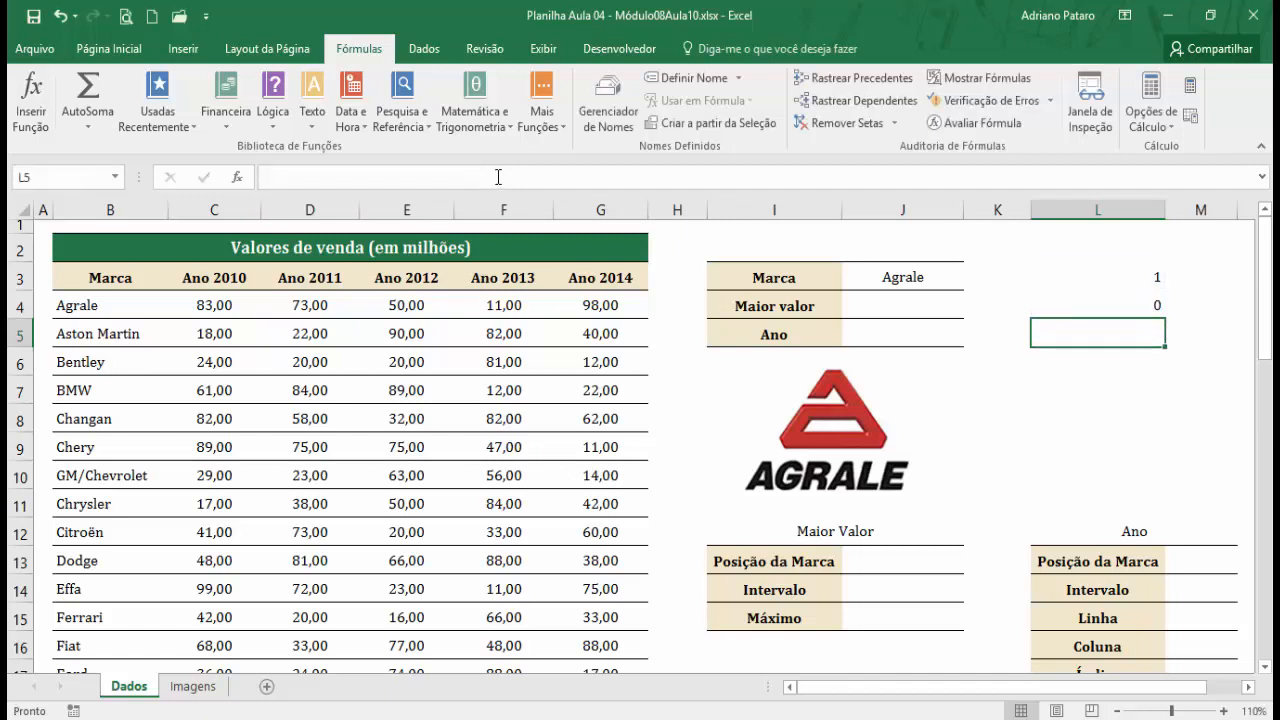
- Enter the text teste in cell B1 of the Imagens sheet and check the INDIRETO result in Dados L4
click(1129, 297)
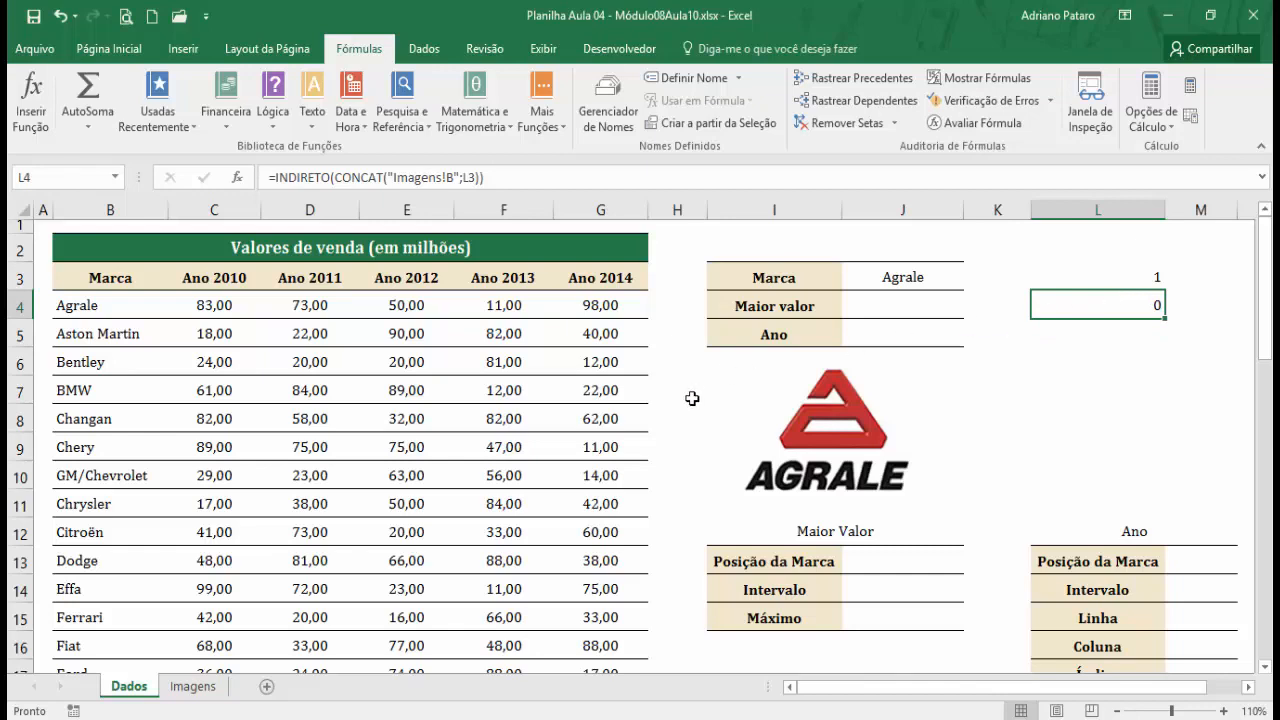
click(193, 687)
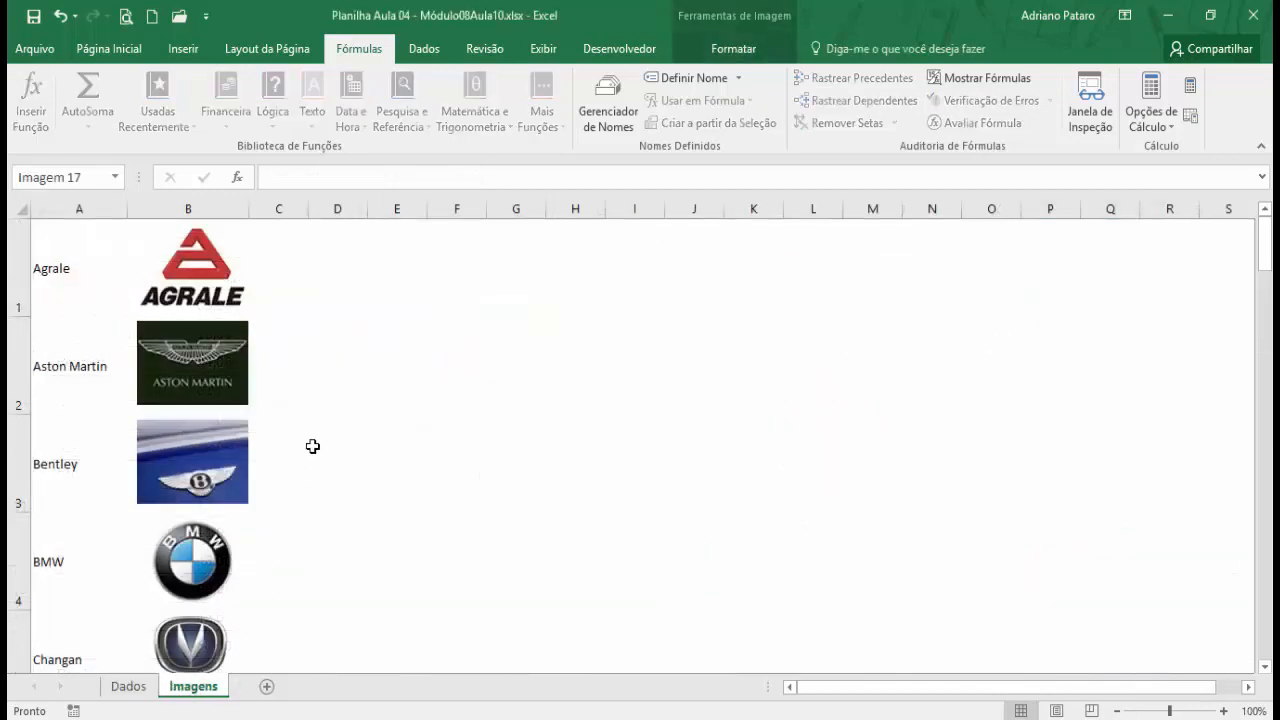
click(128, 686)
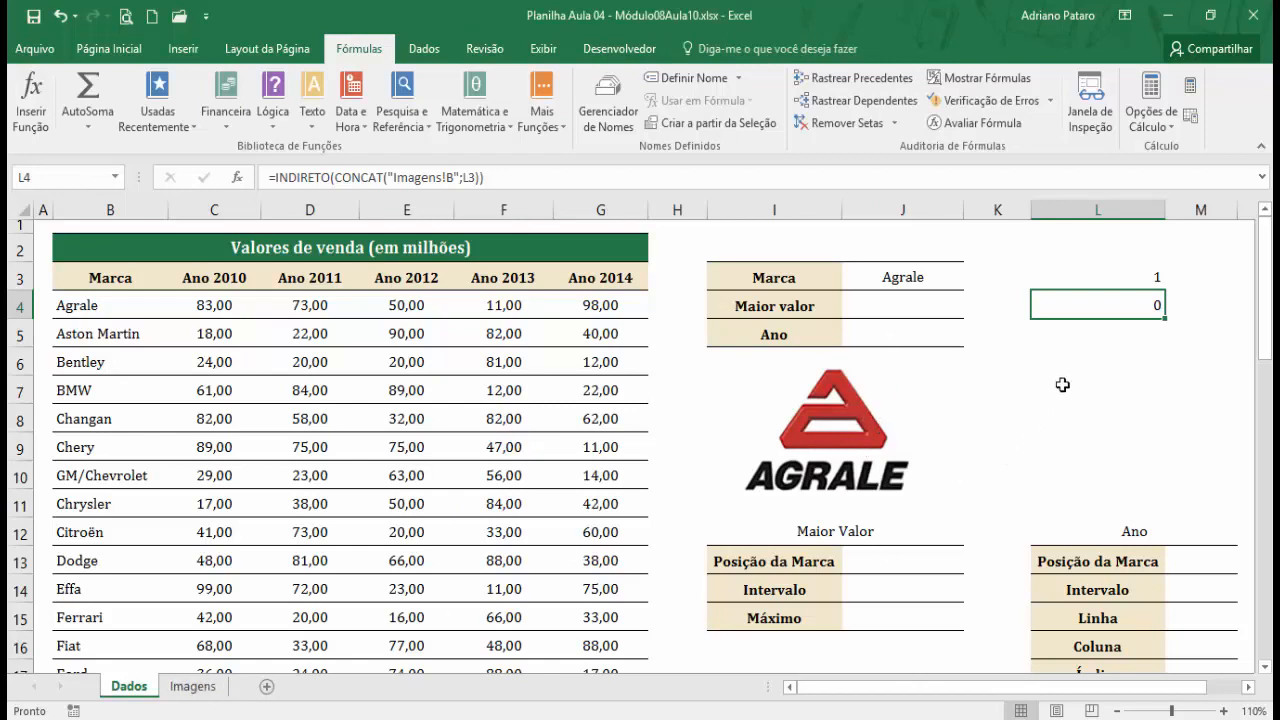
click(225, 688)
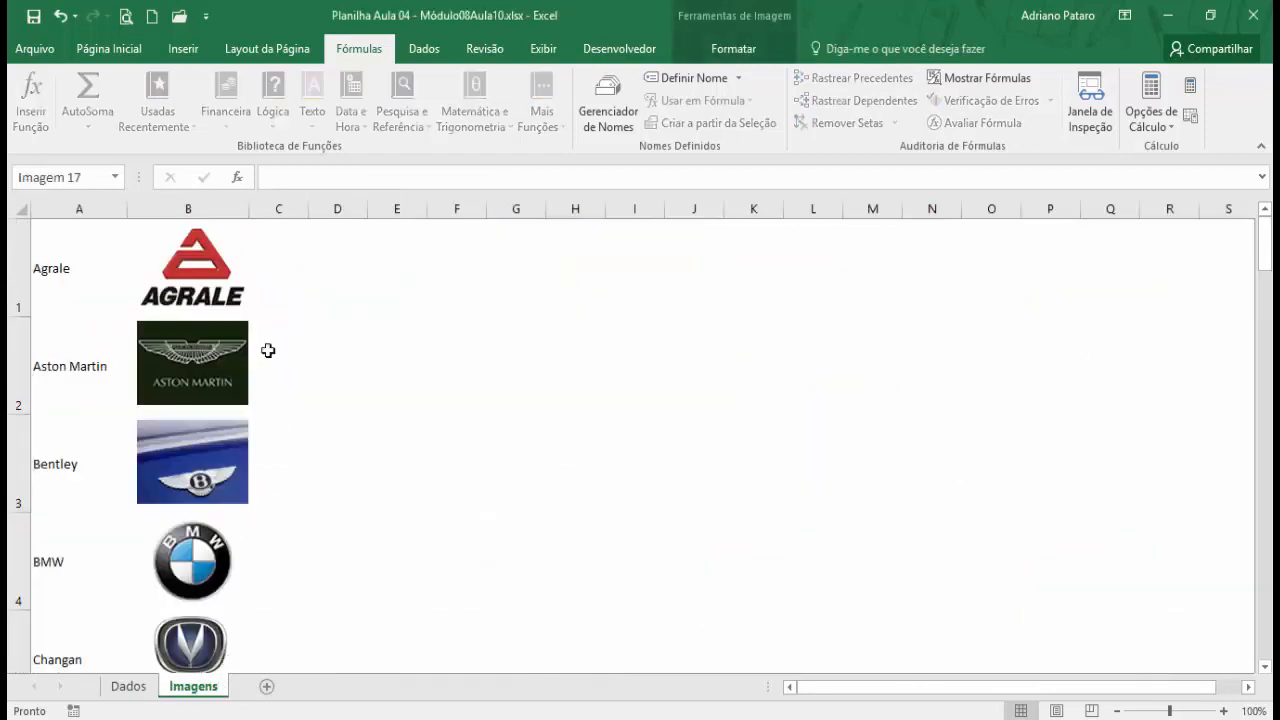
click(300, 249)
key(Left)
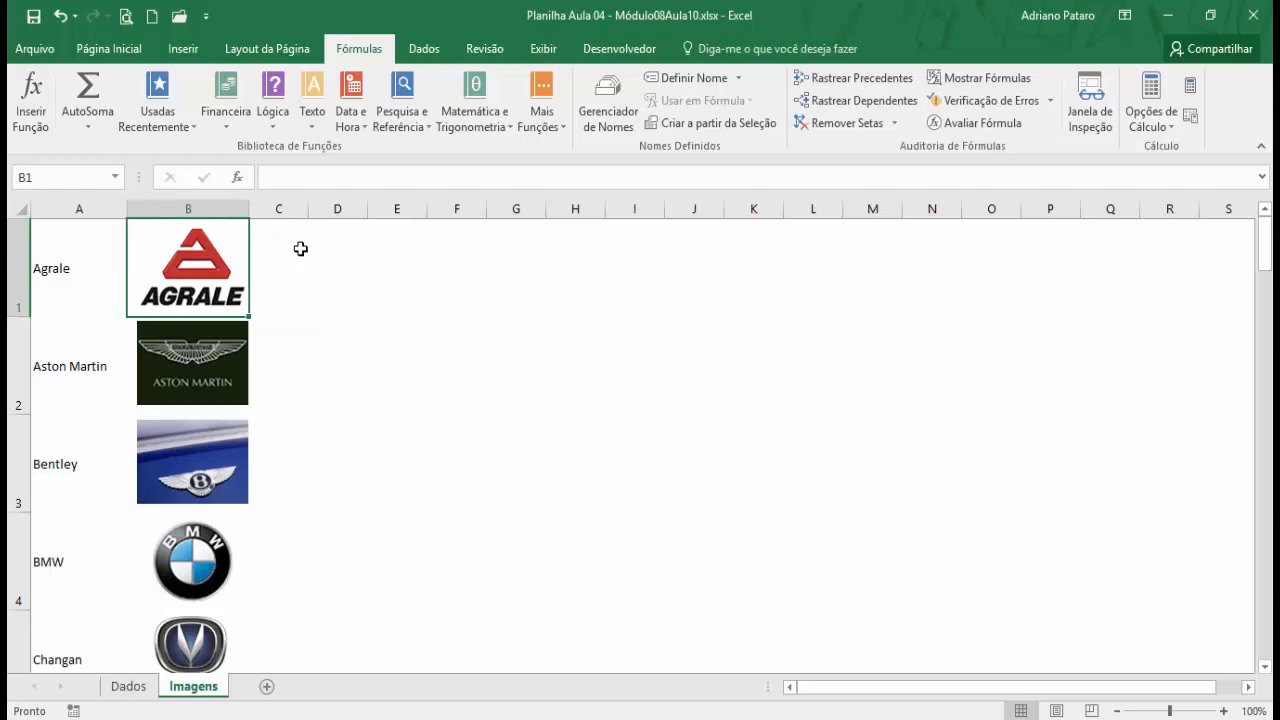
text(teste)
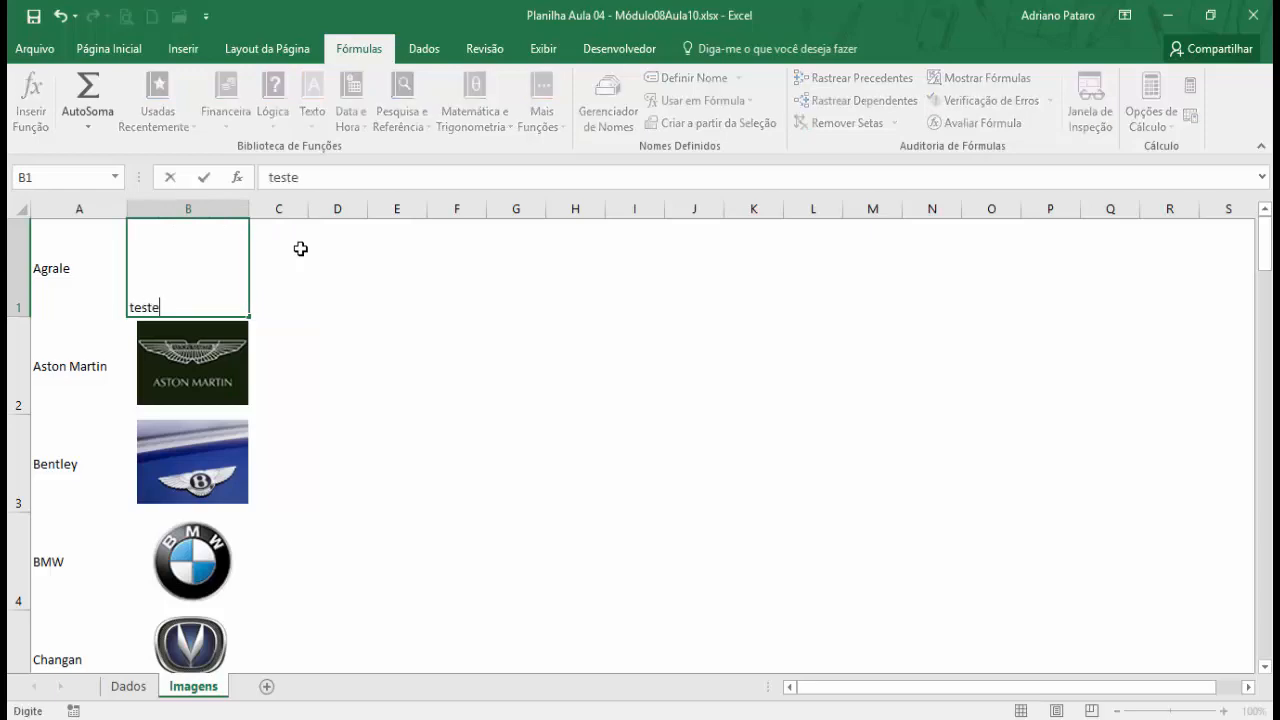
key(Return)
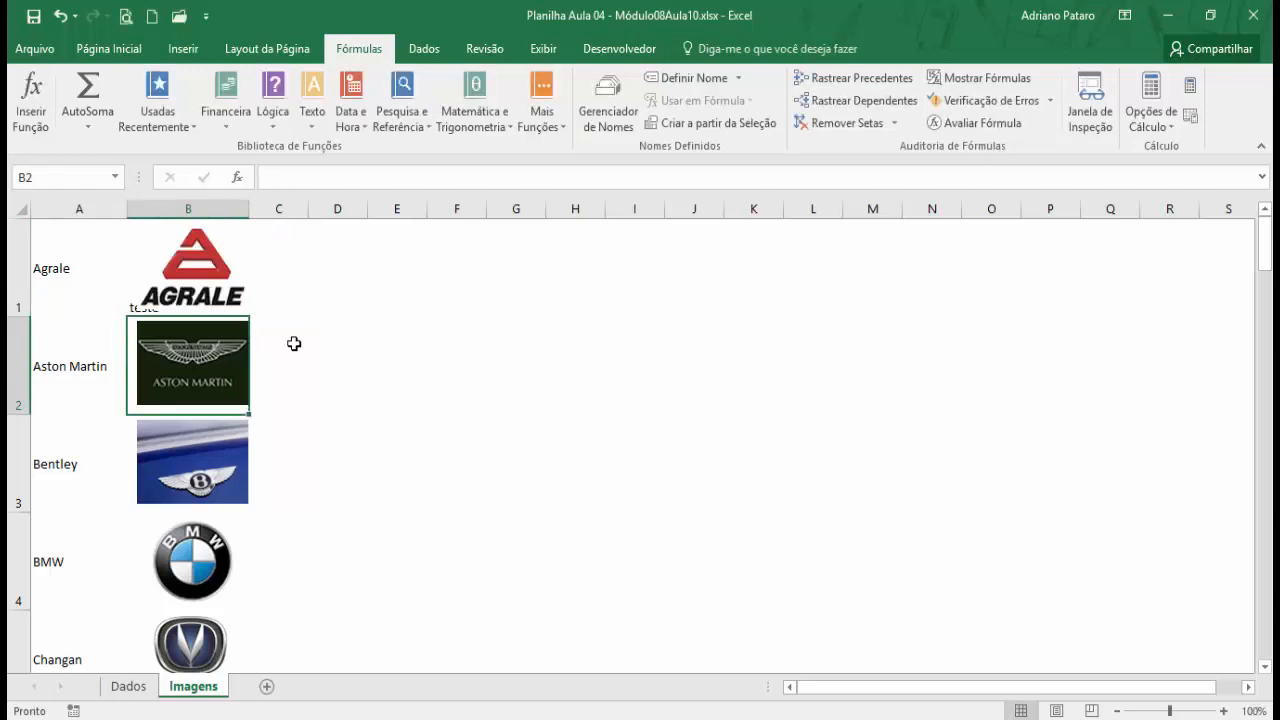
click(145, 688)
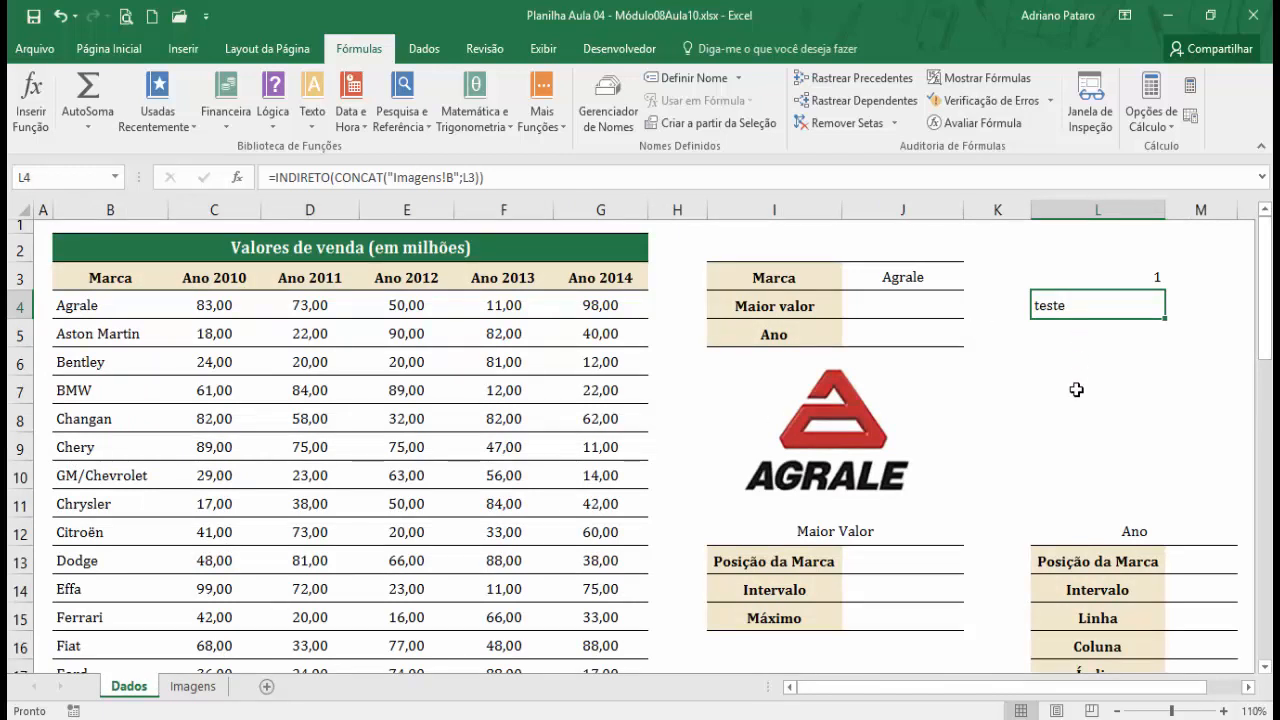
- Clear the test text from cell B1 of the Imagens sheet and return to the Dados sheet
click(193, 686)
click(286, 276)
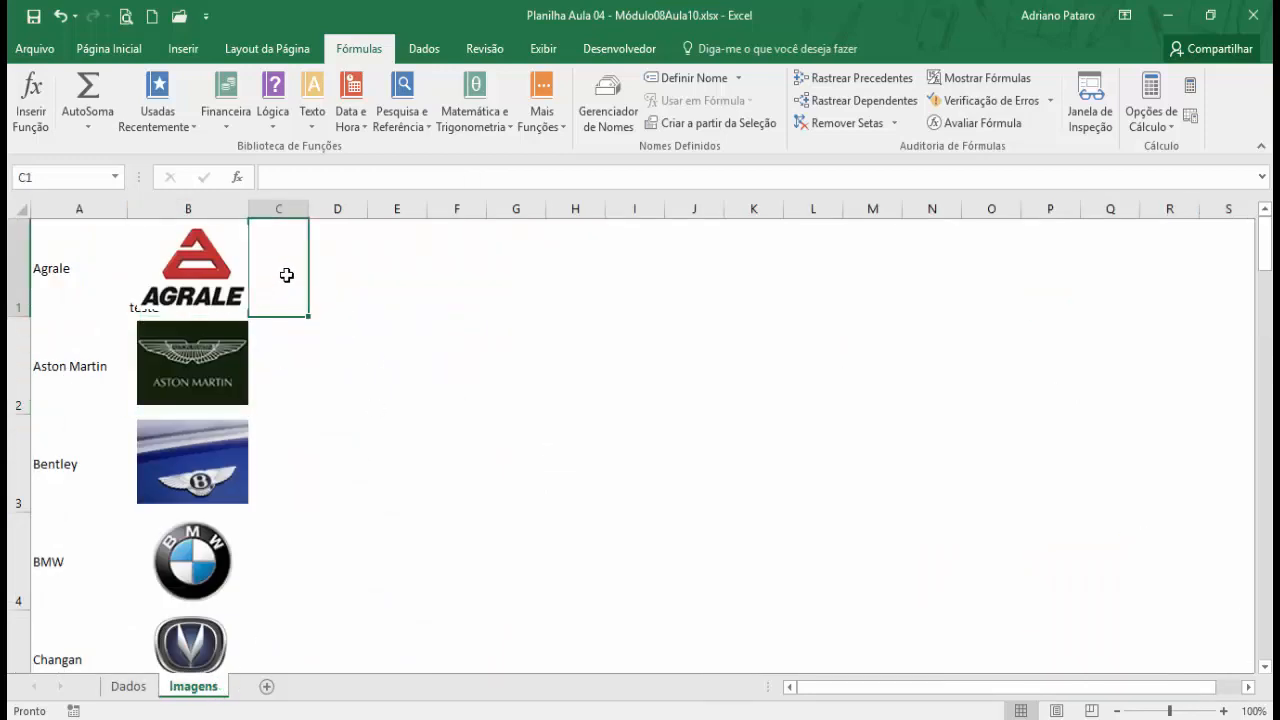
key(Left)
key(Delete)
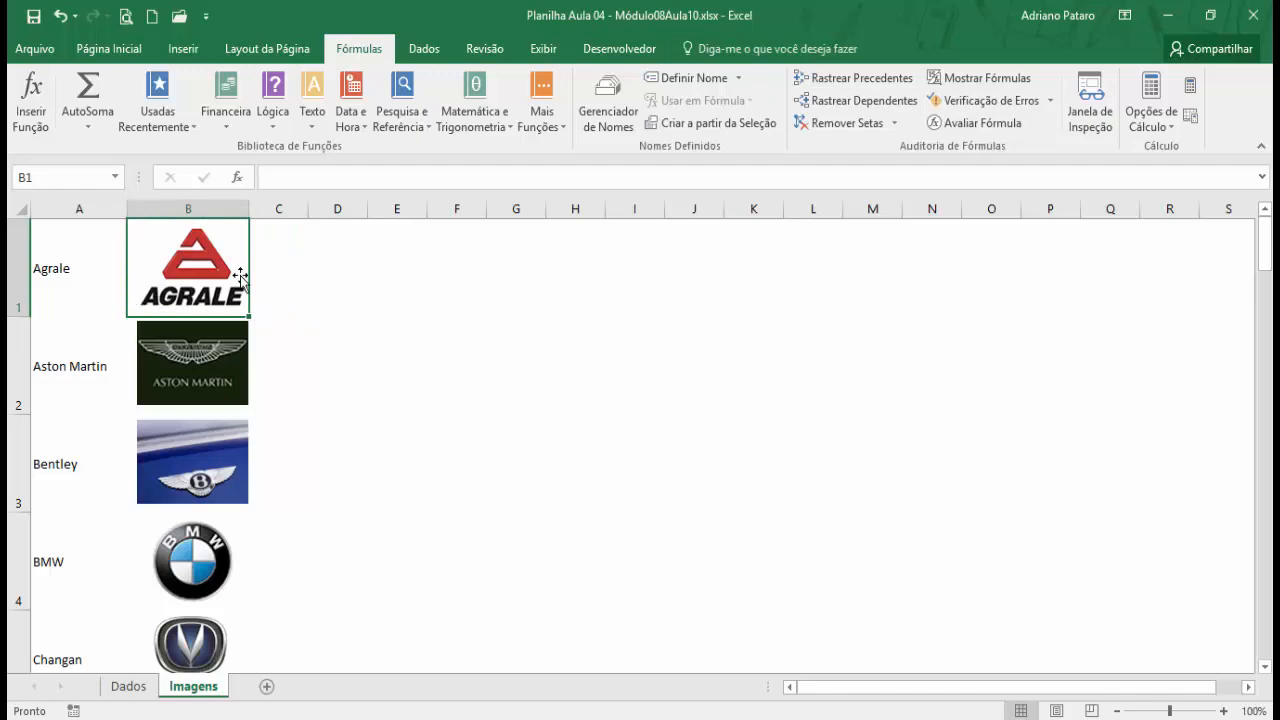
click(128, 686)
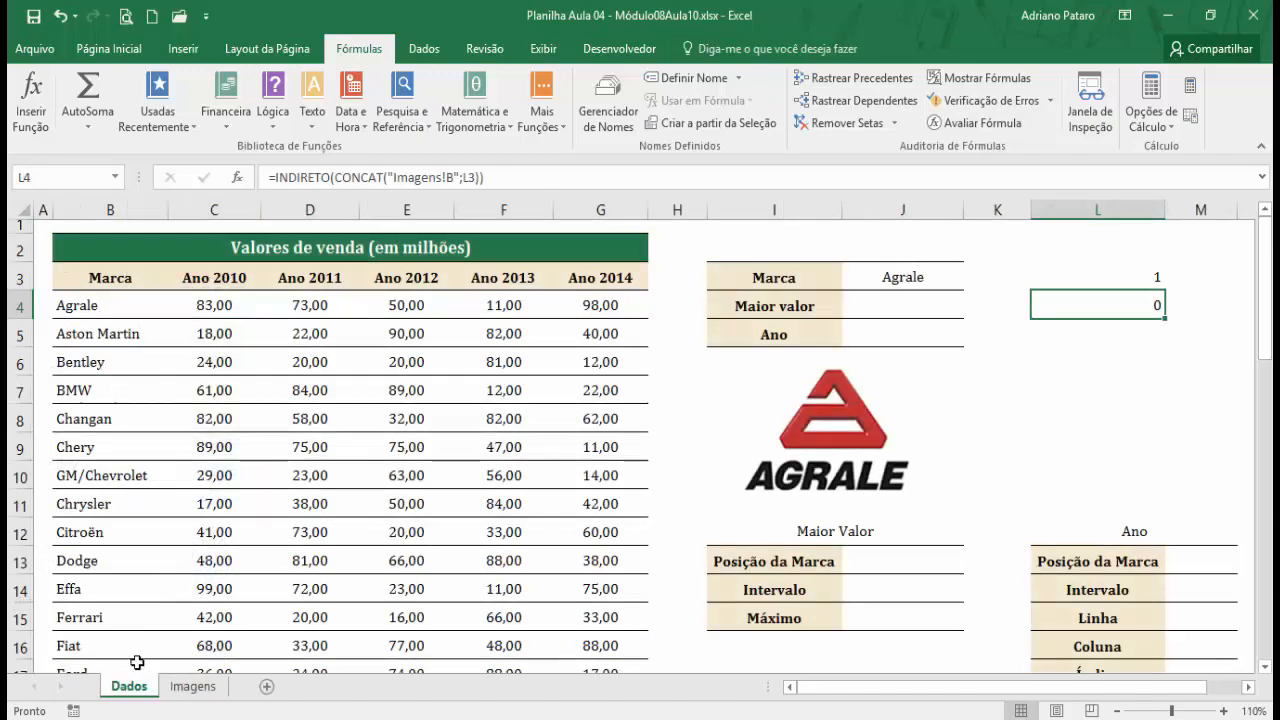
- Try to link the Agrale picture to the formula copied from L4, =INDIRETO(CONCAT("Imagens!B";L3))
click(872, 422)
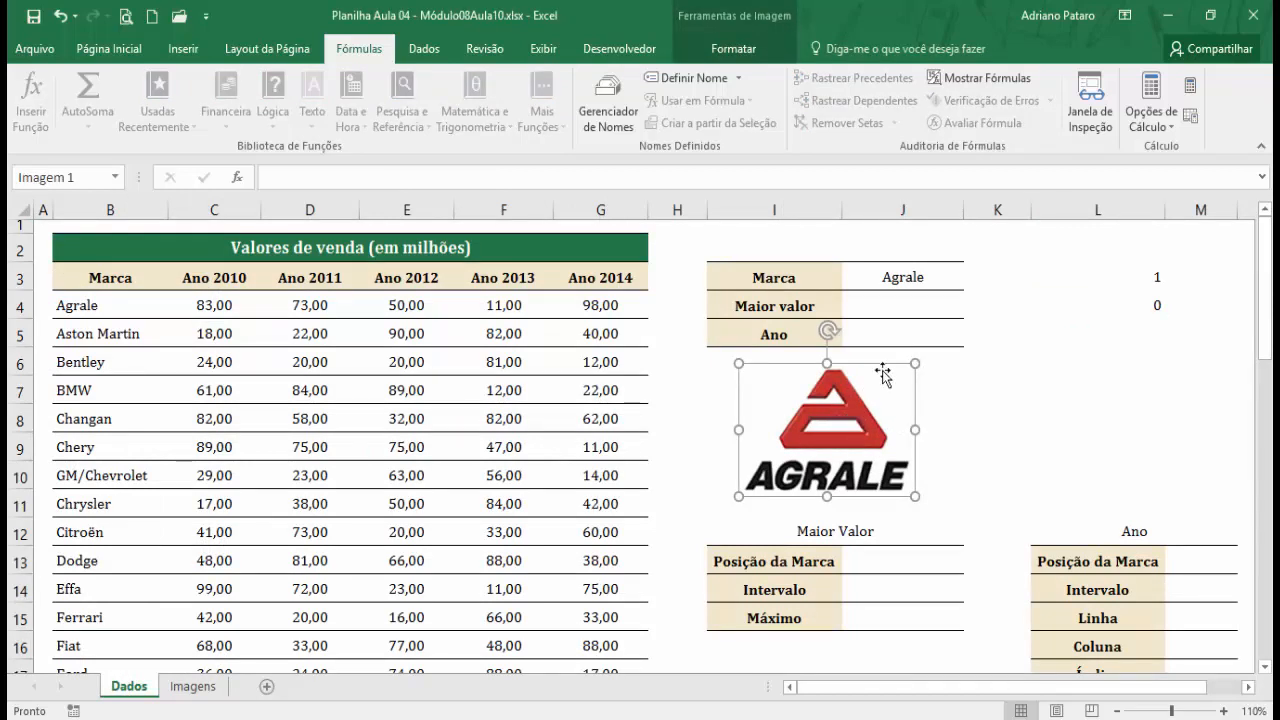
click(1121, 312)
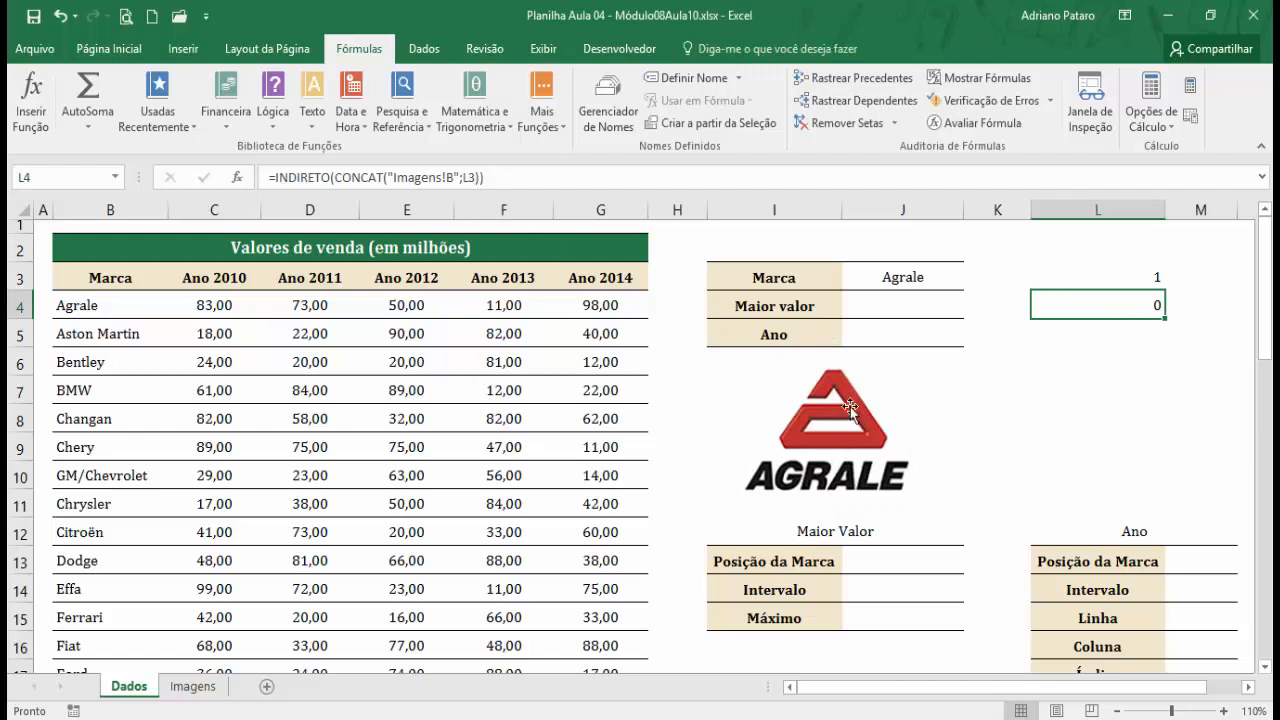
click(494, 178)
drag(398, 188, 238, 178)
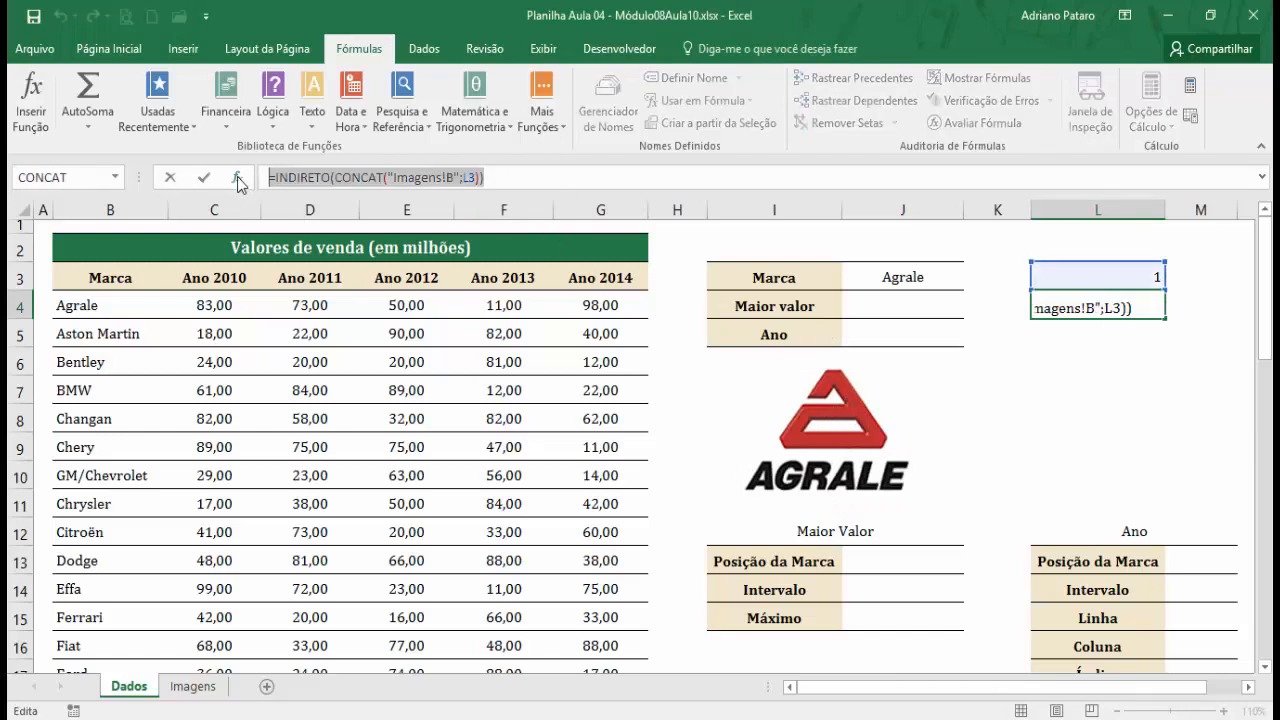
key(ctrl+c)
key(Escape)
click(820, 404)
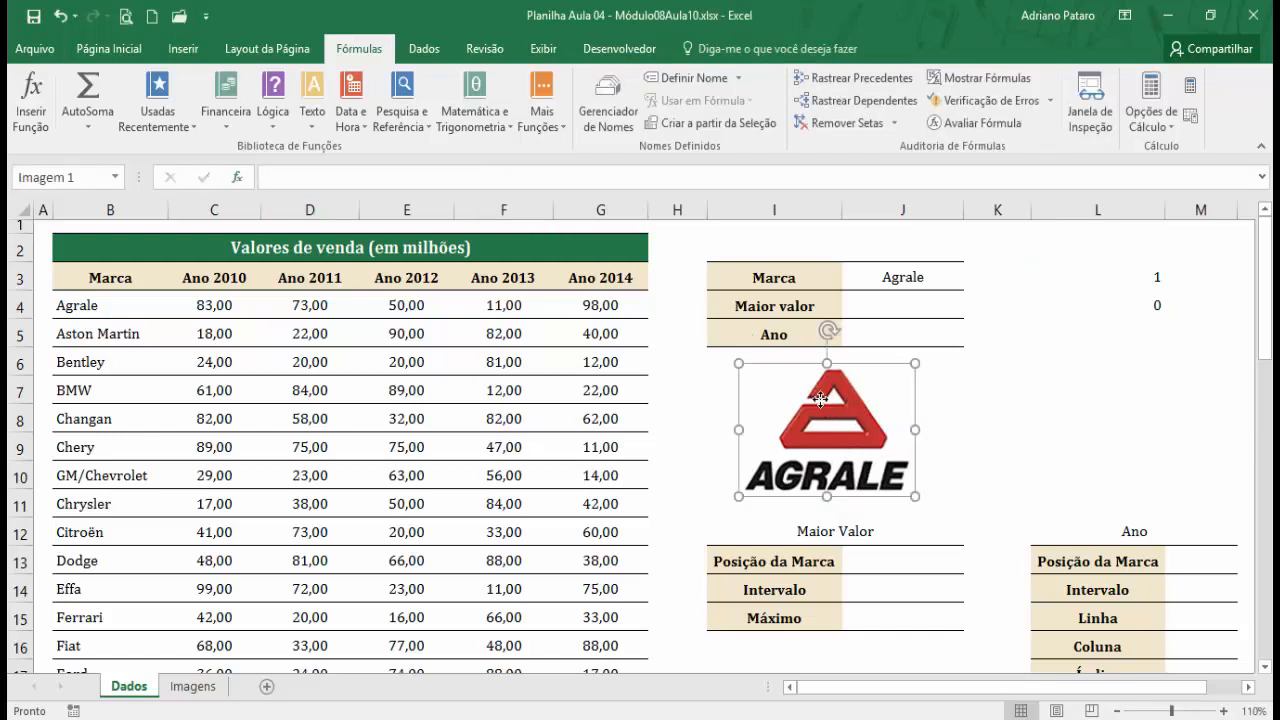
click(384, 178)
key(ctrl+v)
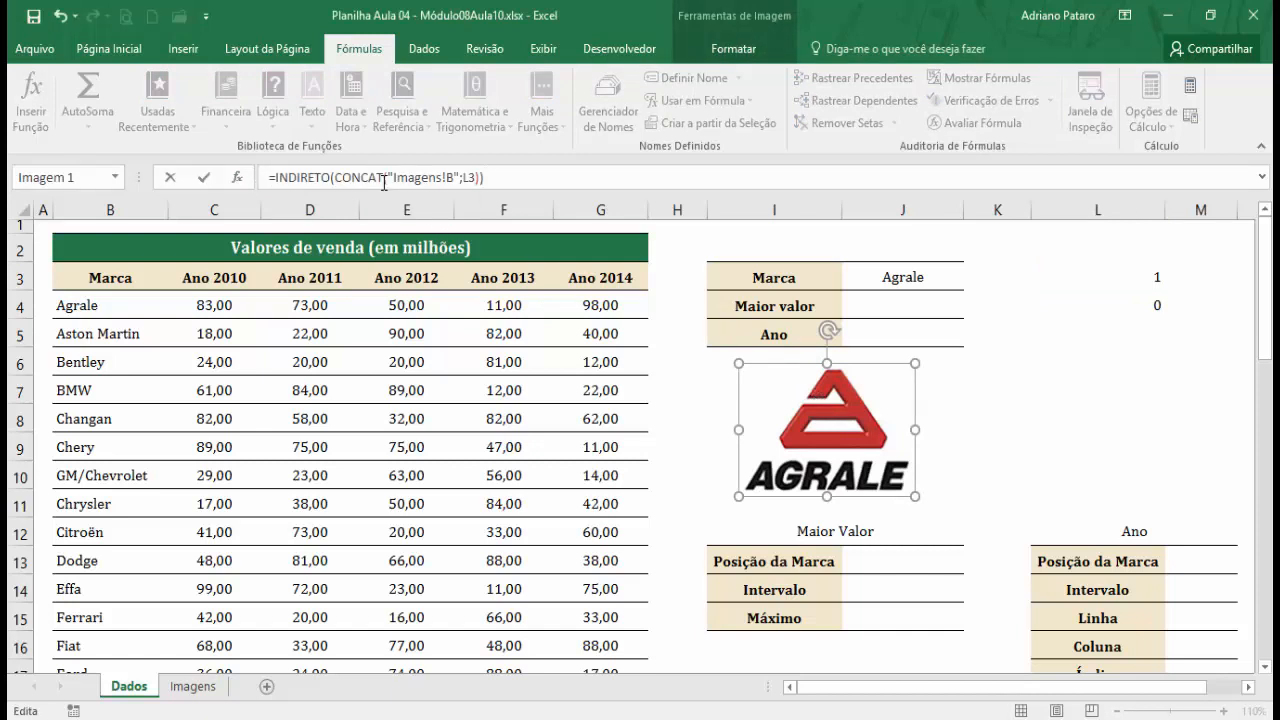
key(Return)
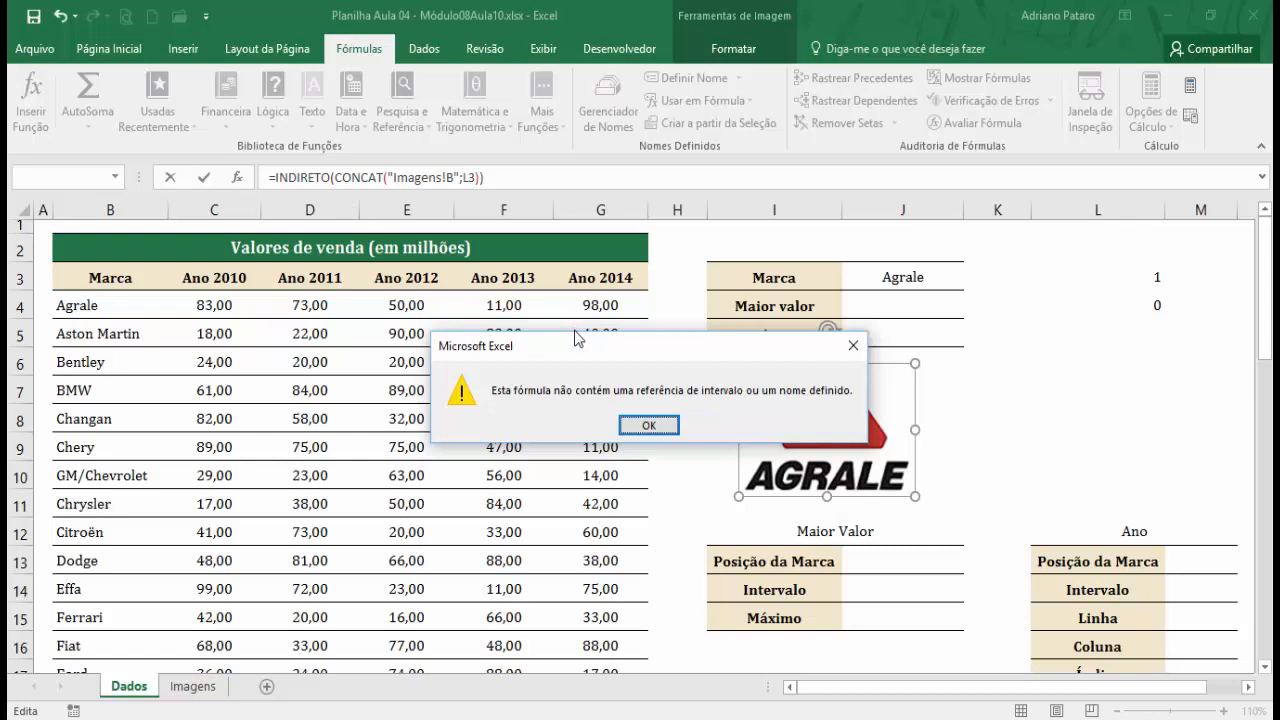
key(Return)
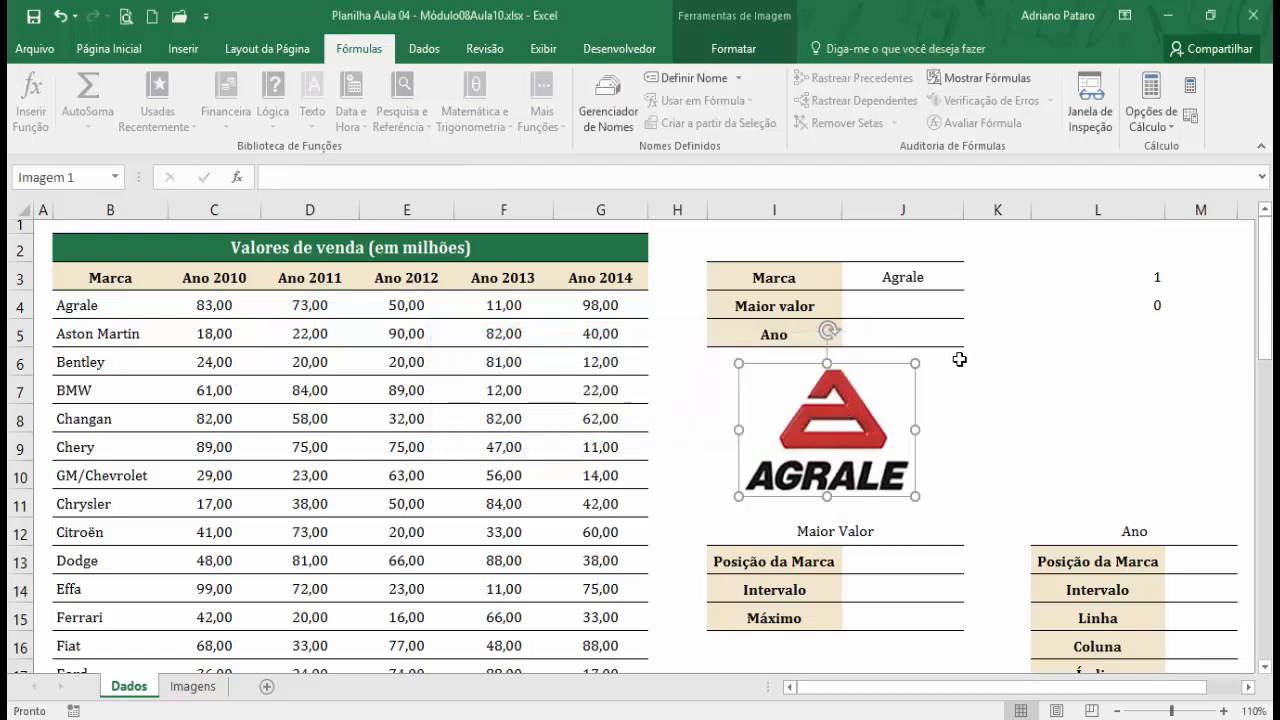
click(957, 355)
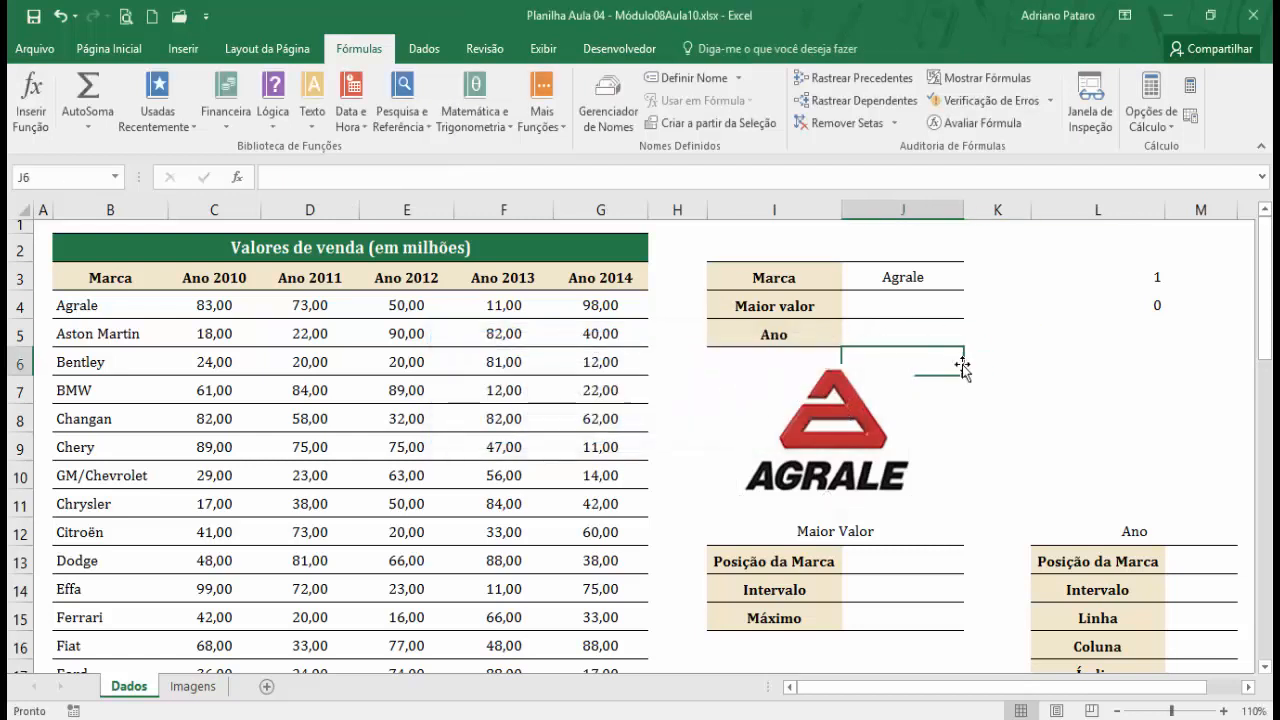
click(695, 79)
drag(586, 360, 617, 378)
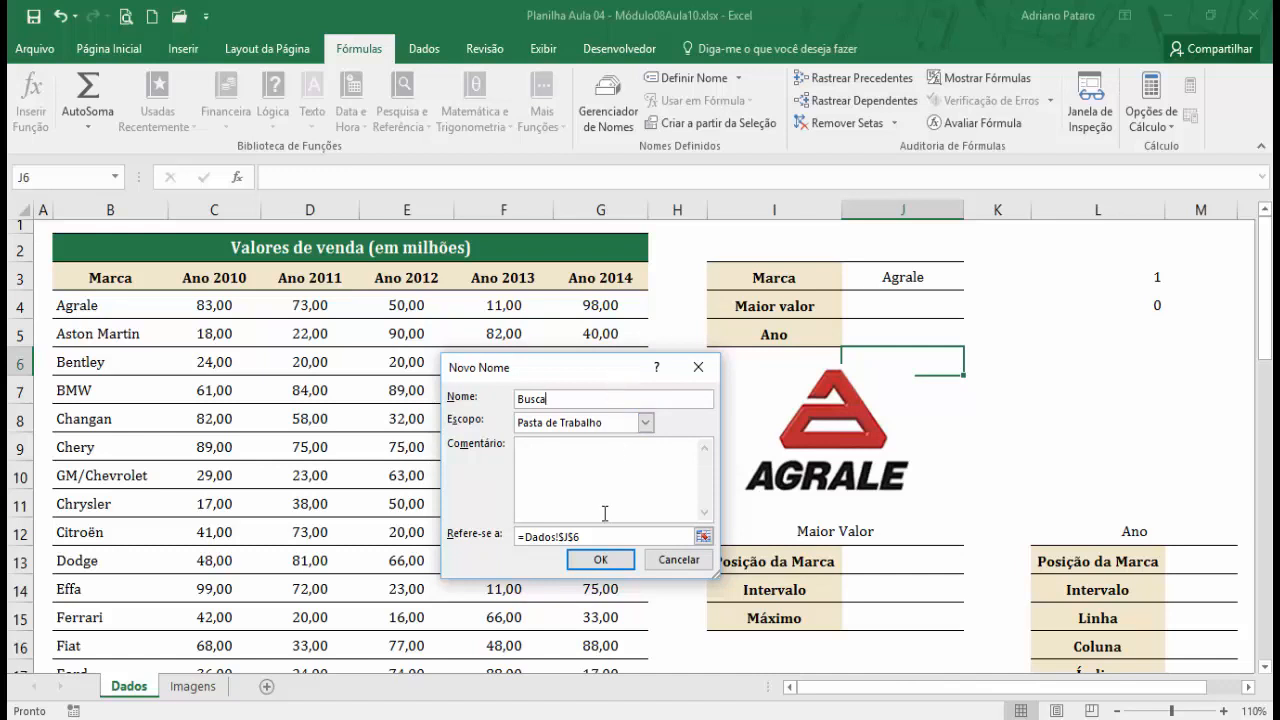
drag(582, 537, 522, 537)
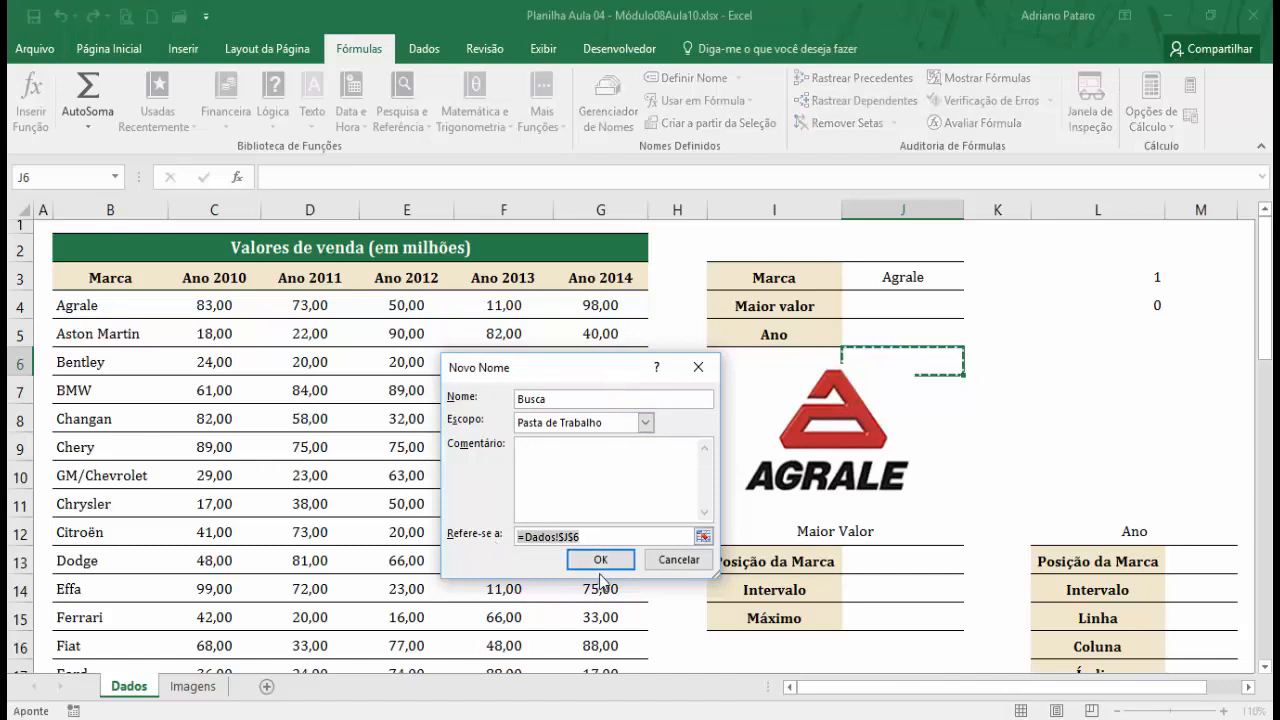
key(ctrl+v)
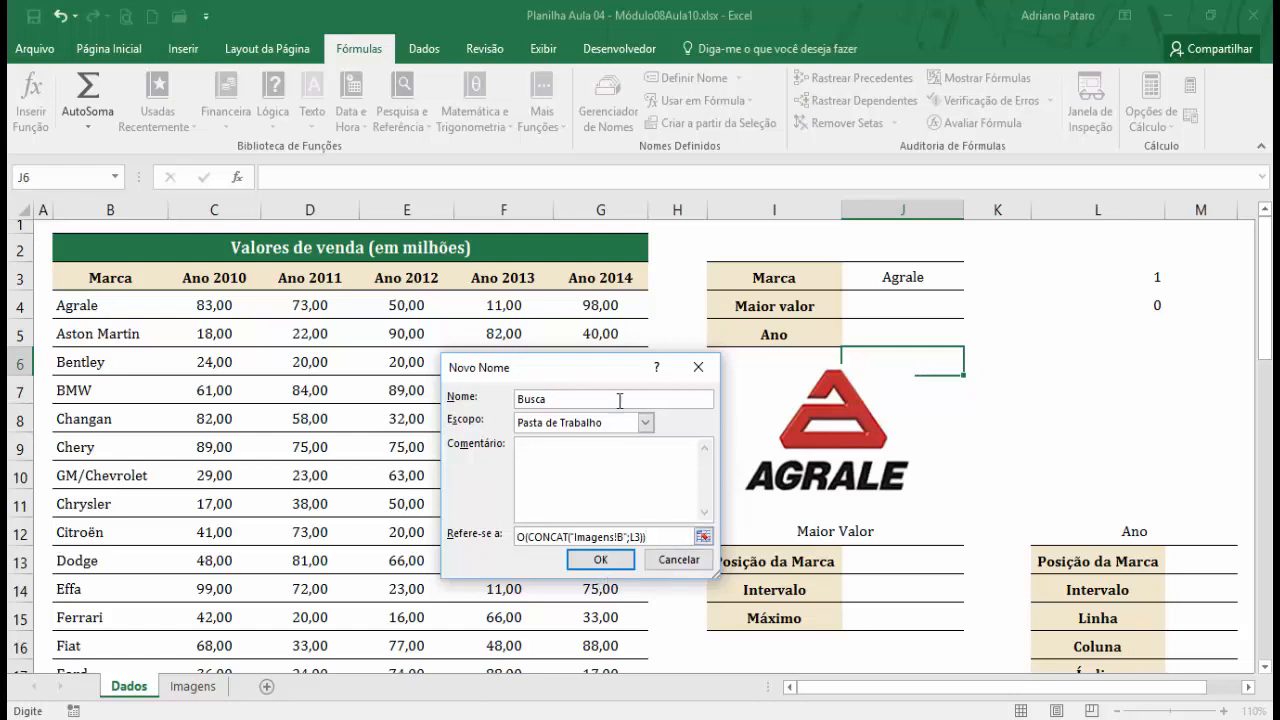
drag(574, 370, 487, 229)
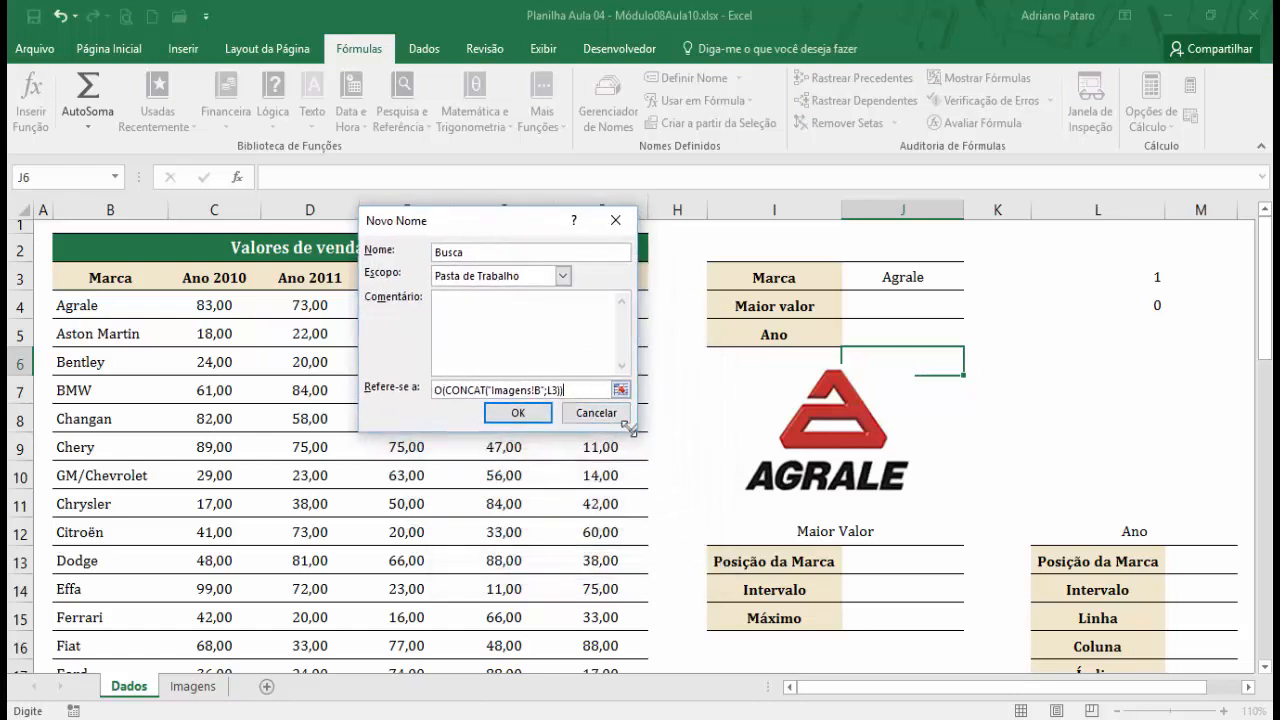
drag(631, 429, 738, 432)
drag(593, 399, 349, 393)
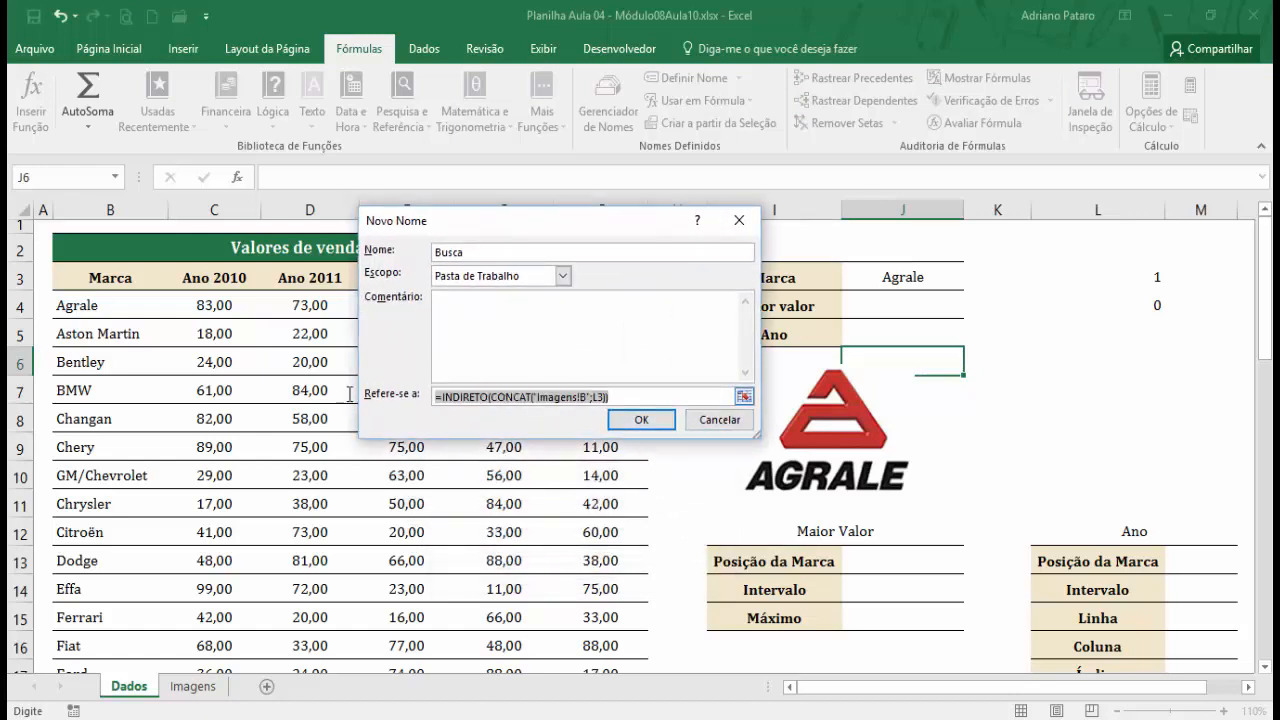
click(620, 395)
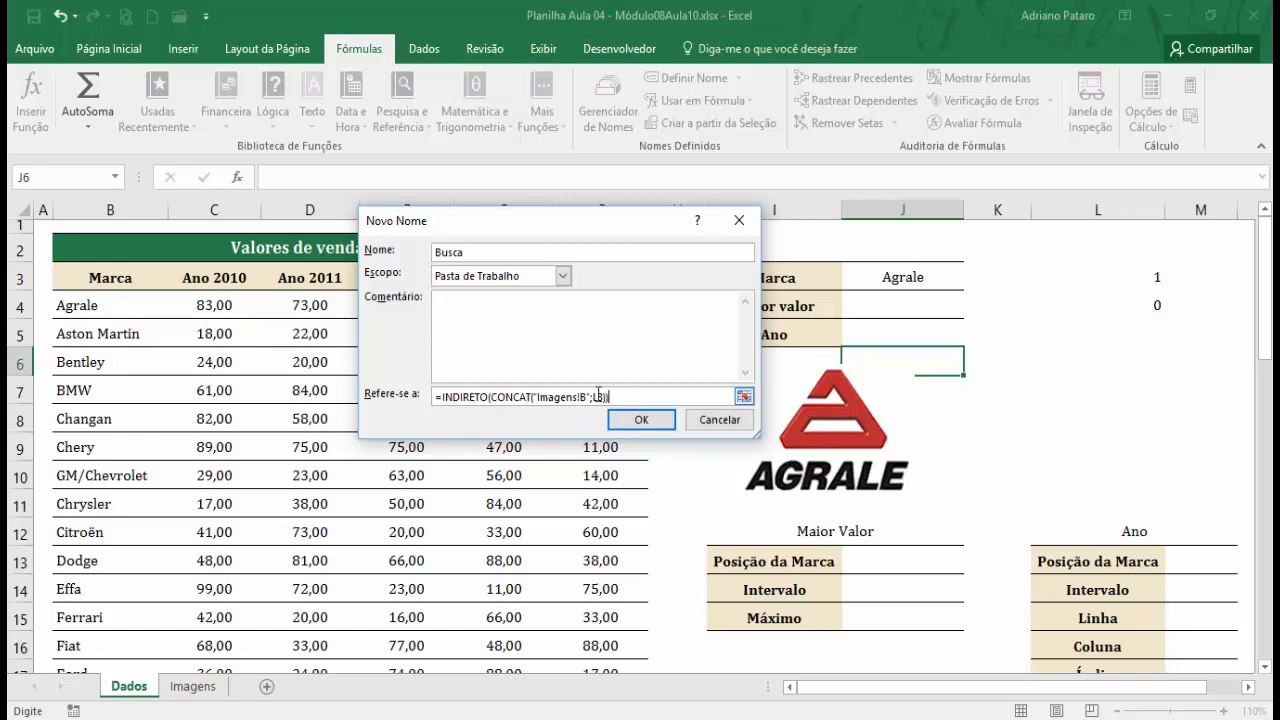
drag(627, 391, 421, 389)
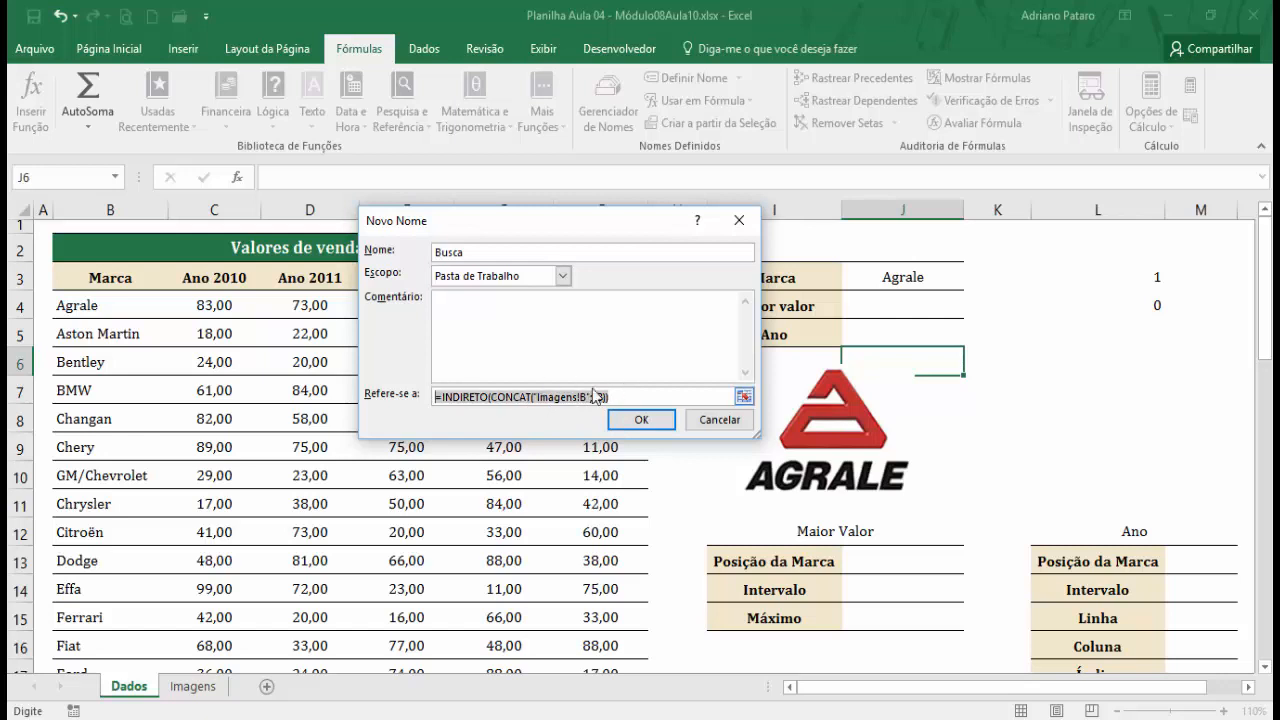
click(621, 391)
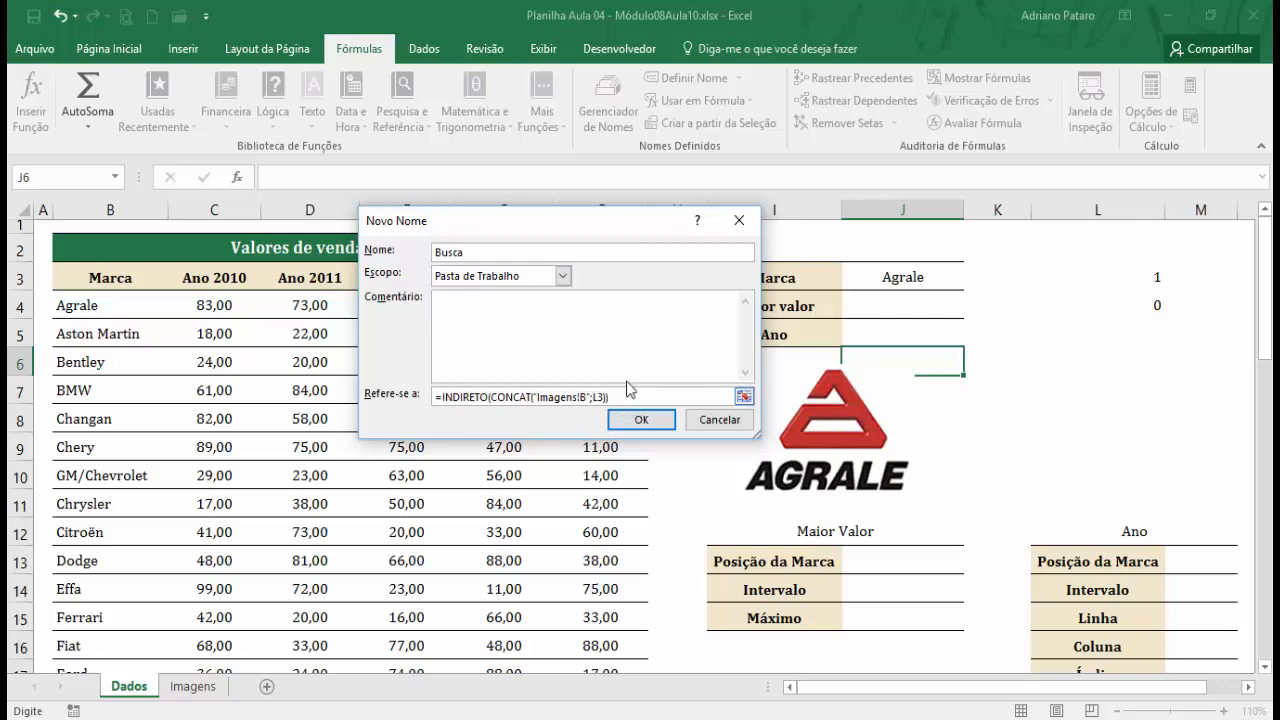
drag(643, 243, 490, 280)
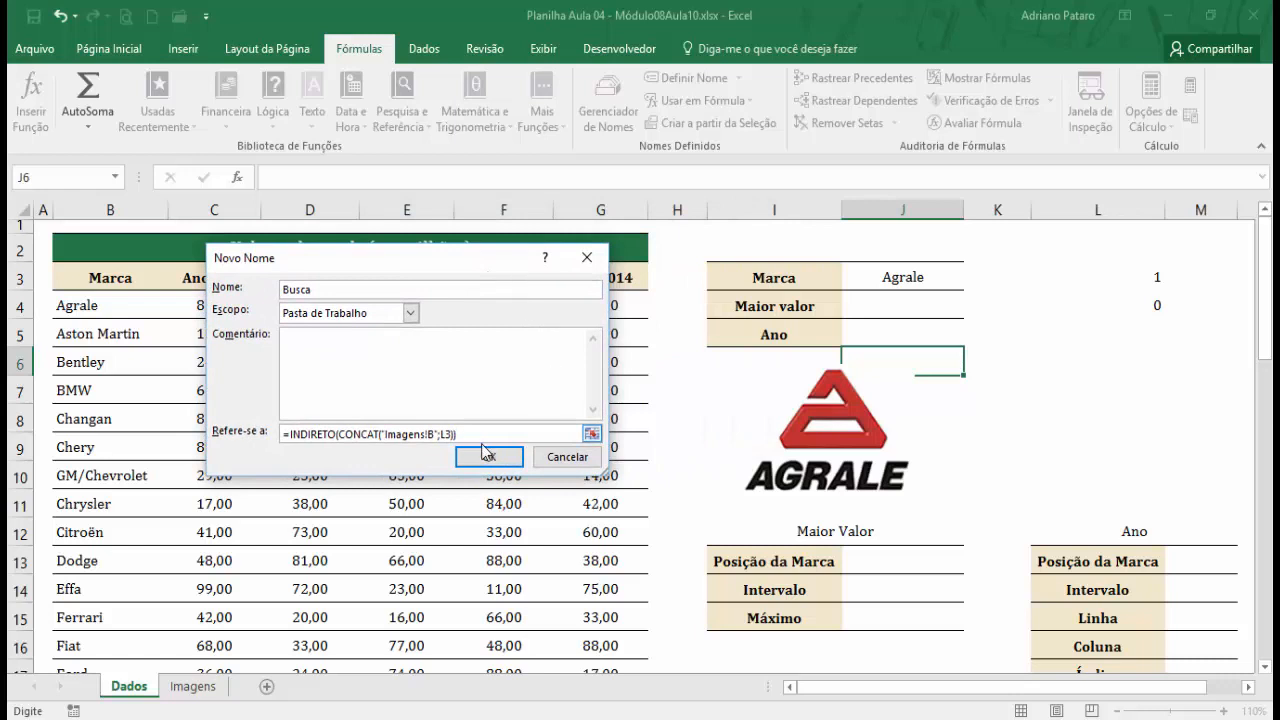
text()))
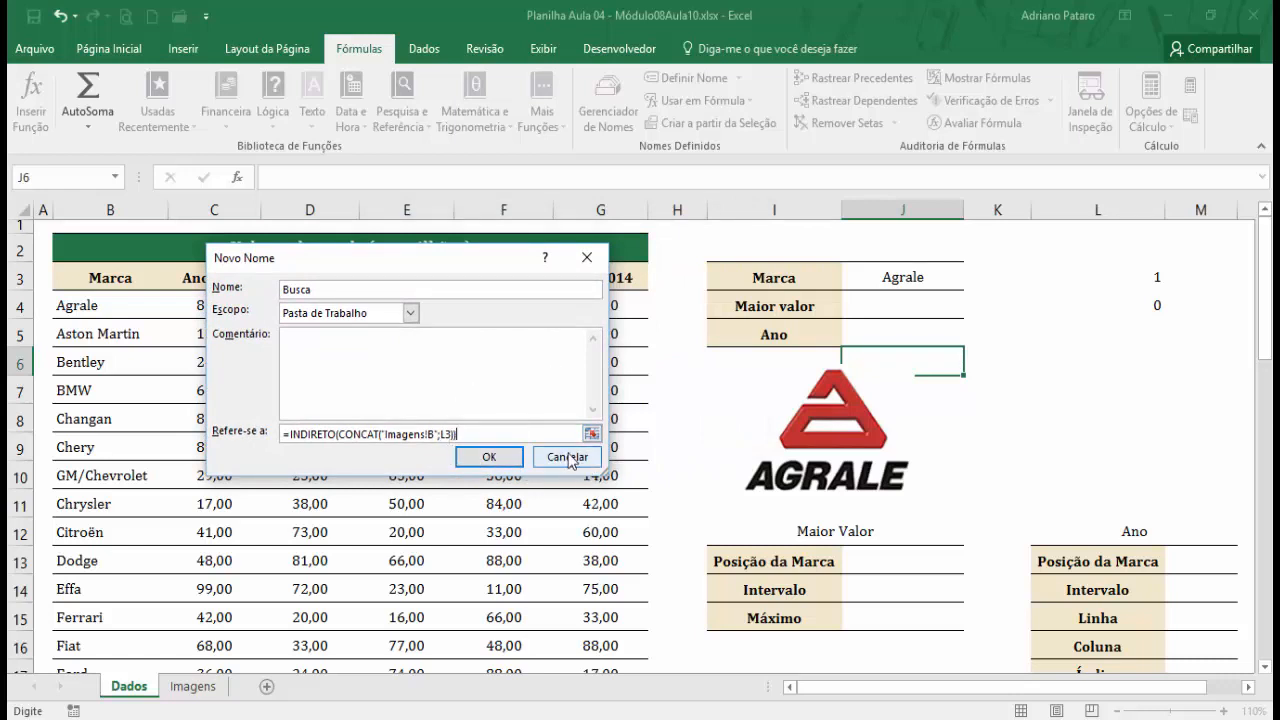
click(568, 459)
- Replace the L3 reference in L4's formula with CORRESP(J3;Imagens!A1:A46;0) taken from L3, and clear cell L3
click(1124, 279)
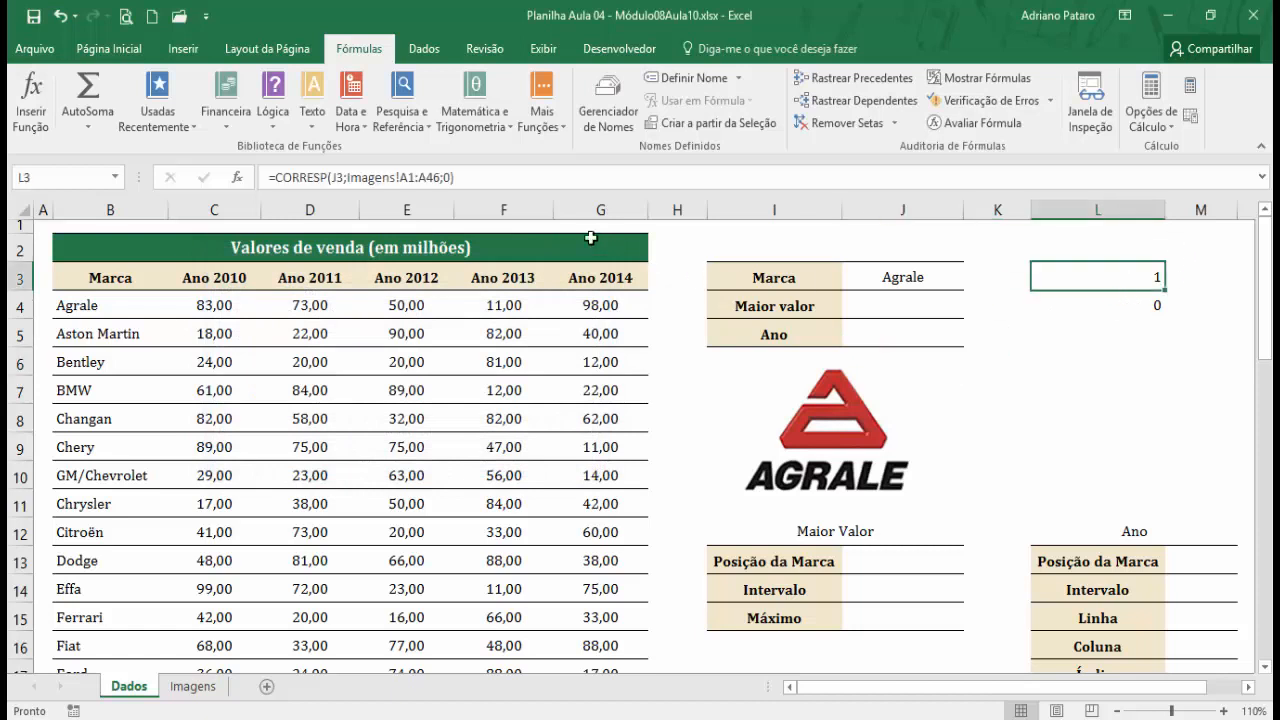
drag(490, 181, 282, 186)
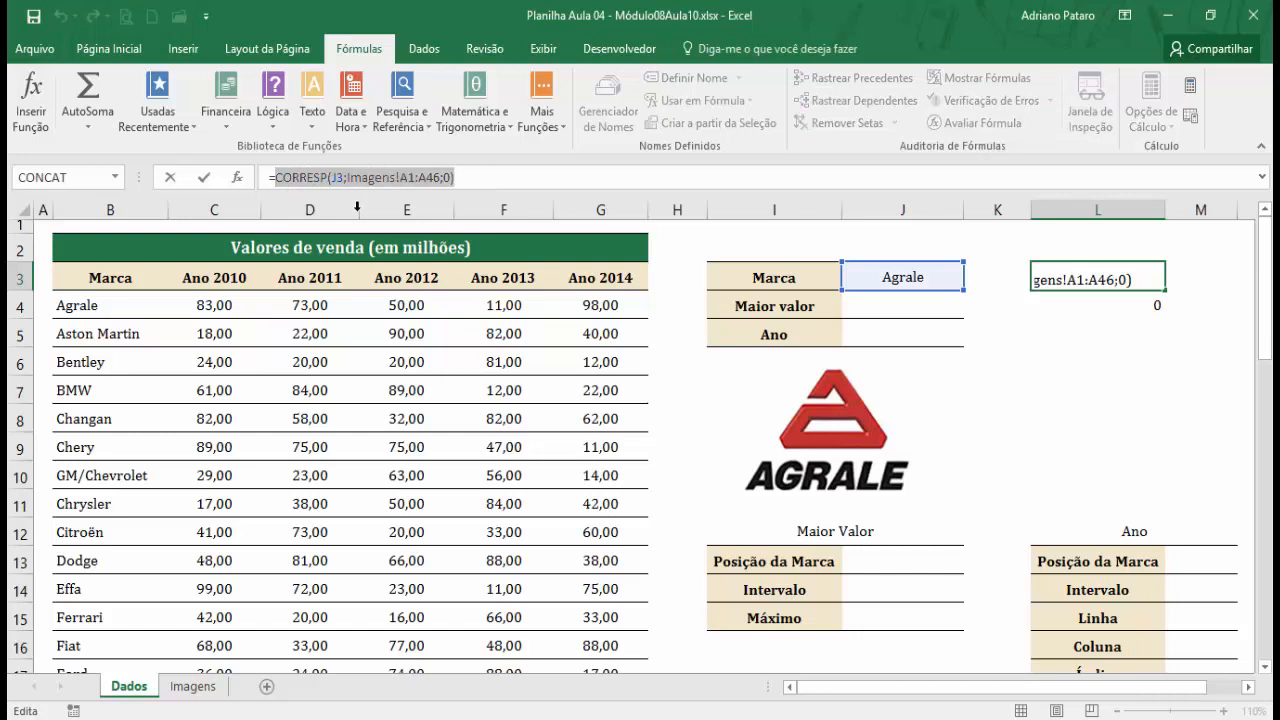
key(Escape)
click(1113, 303)
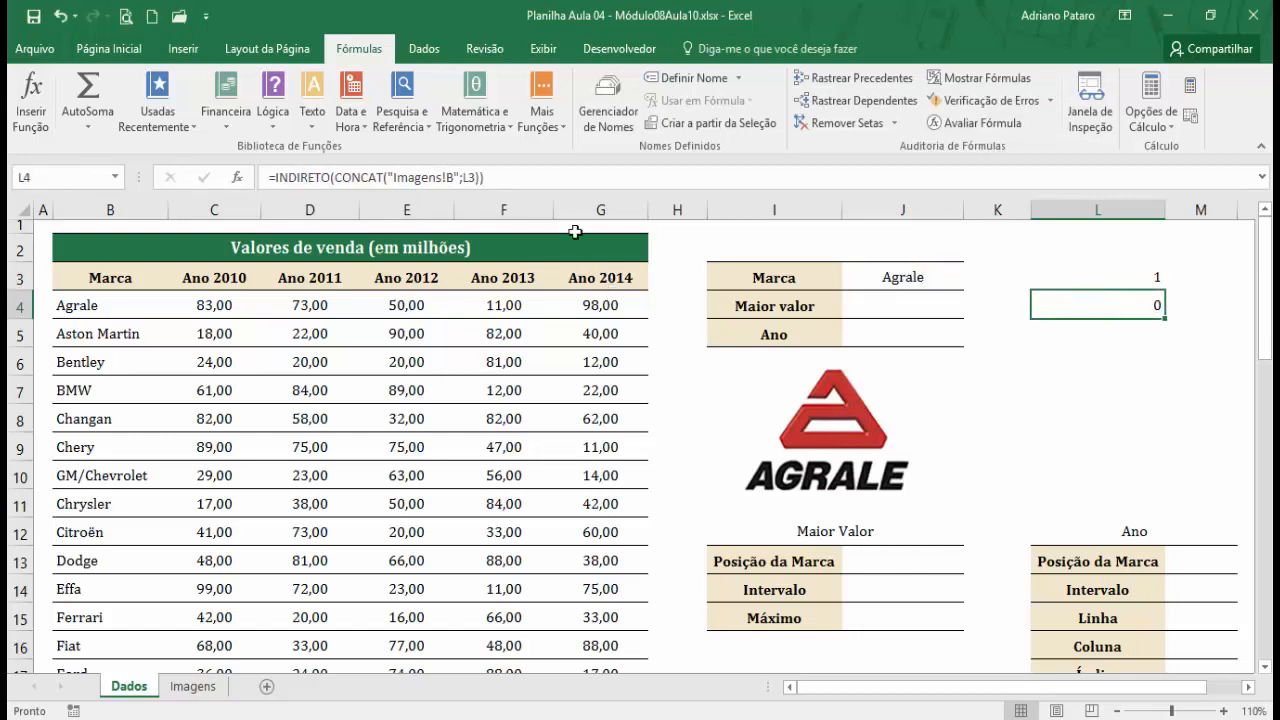
click(484, 187)
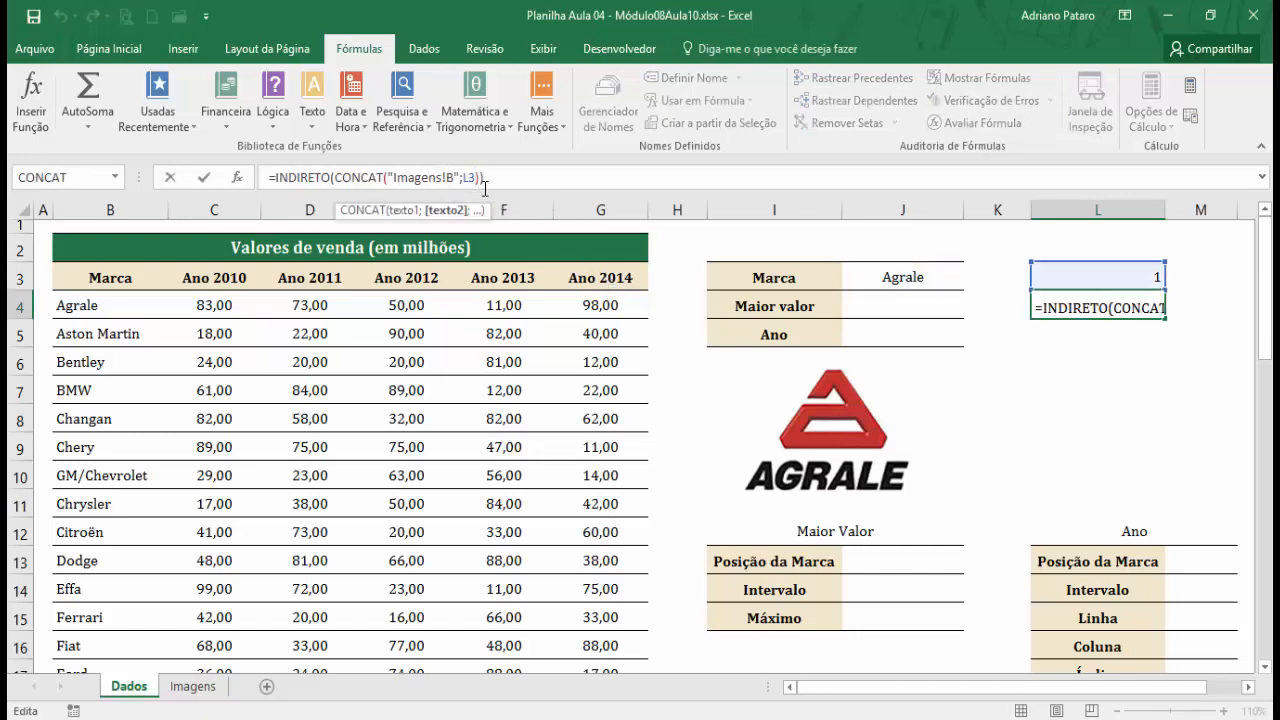
key(BackSpace)
key(BackSpace)
key(ctrl+v)
key(Return)
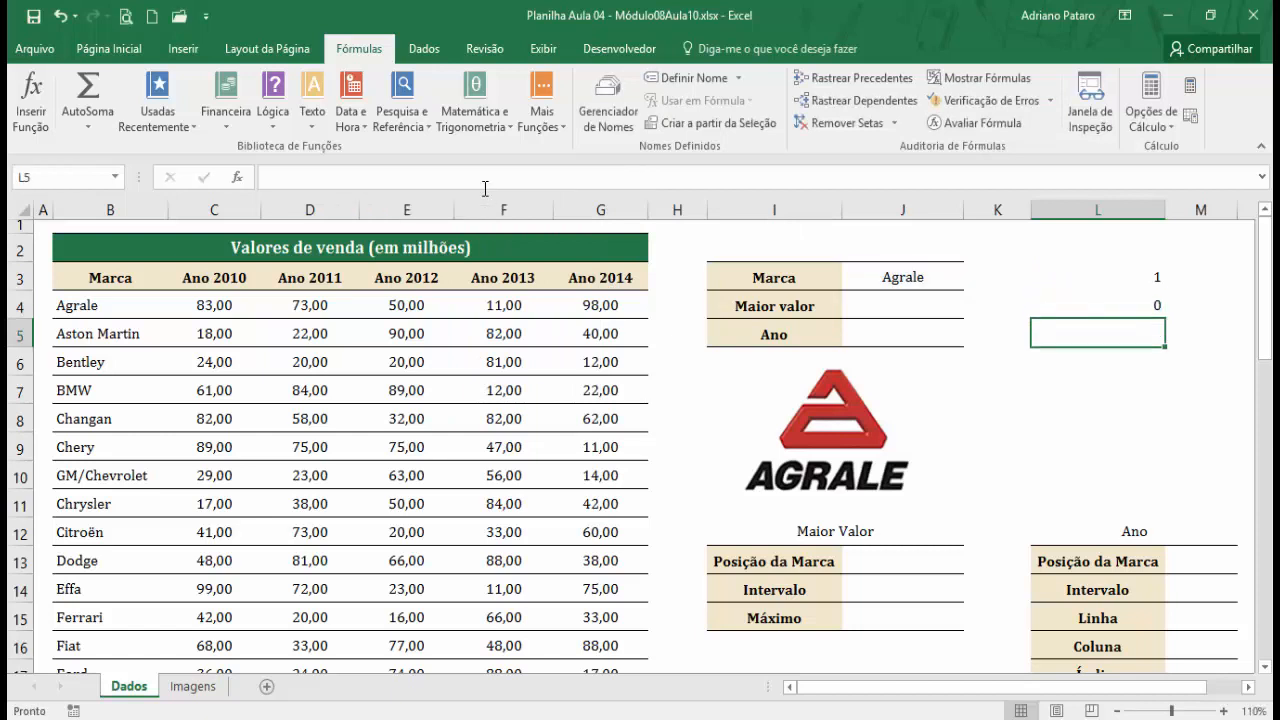
click(1111, 282)
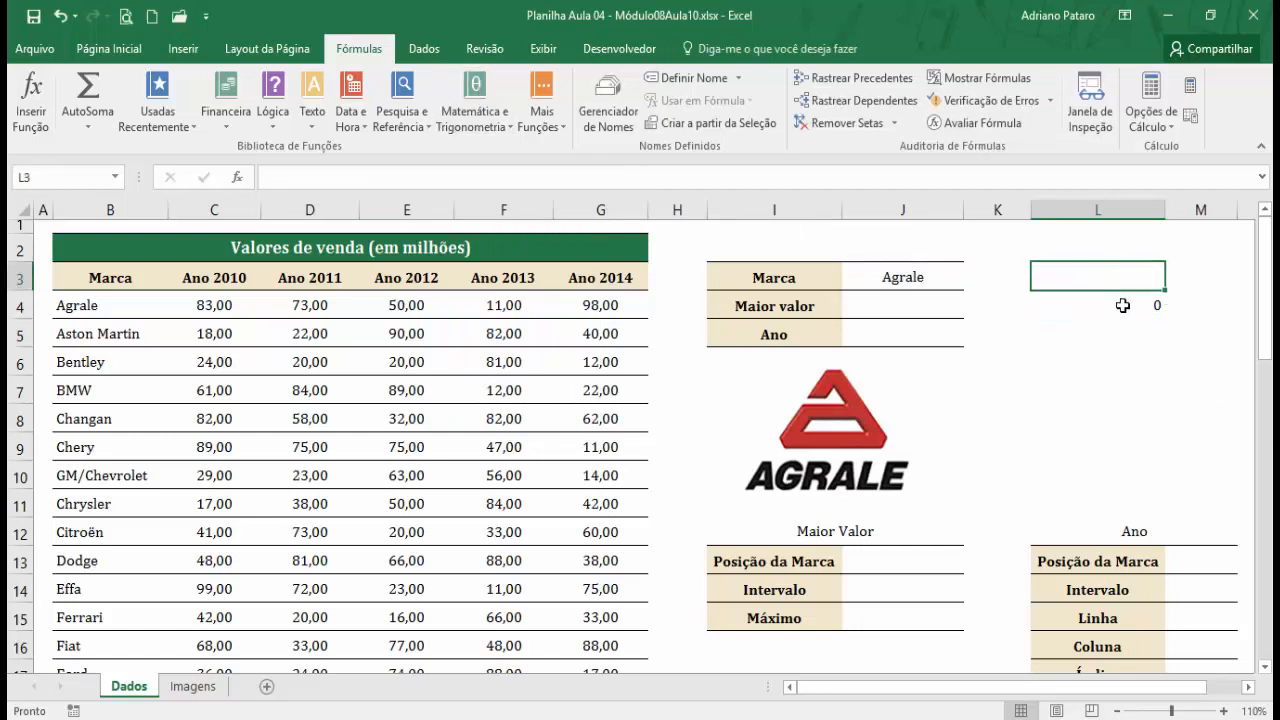
- Copy the full formula of L4 and enter it as the reference of a new defined name Busca
click(1120, 301)
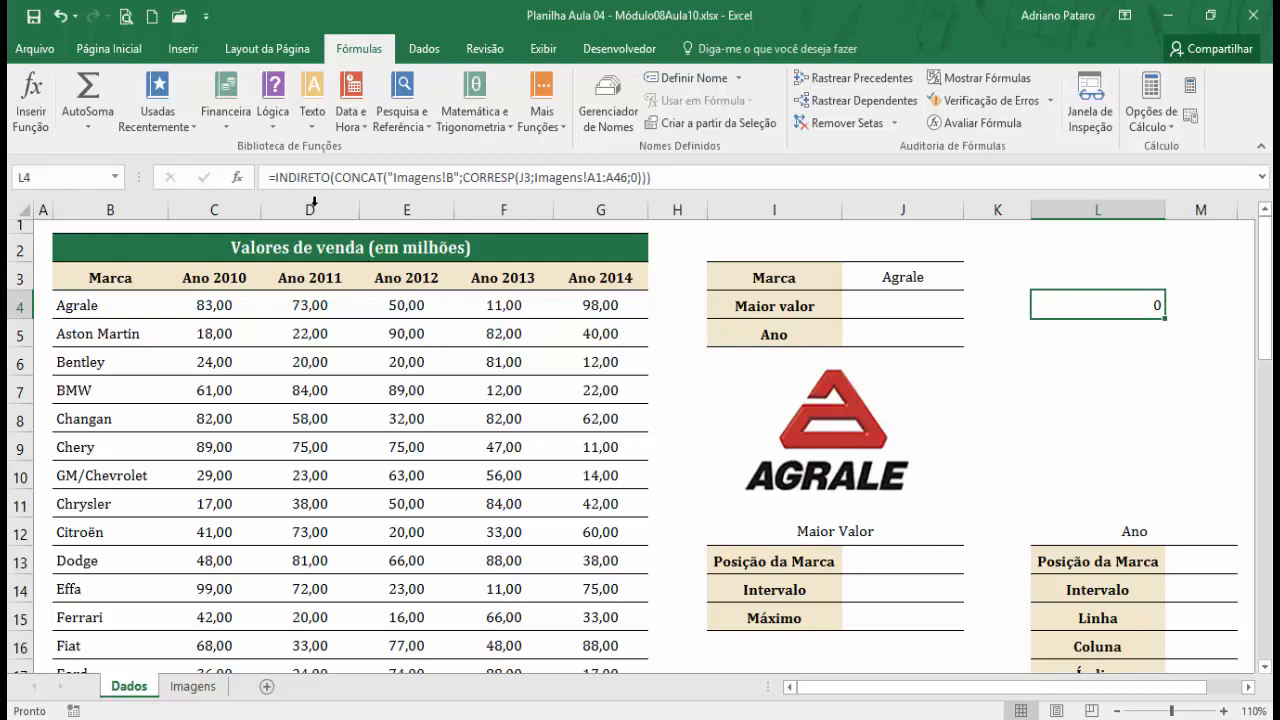
drag(652, 177, 264, 178)
key(ctrl+c)
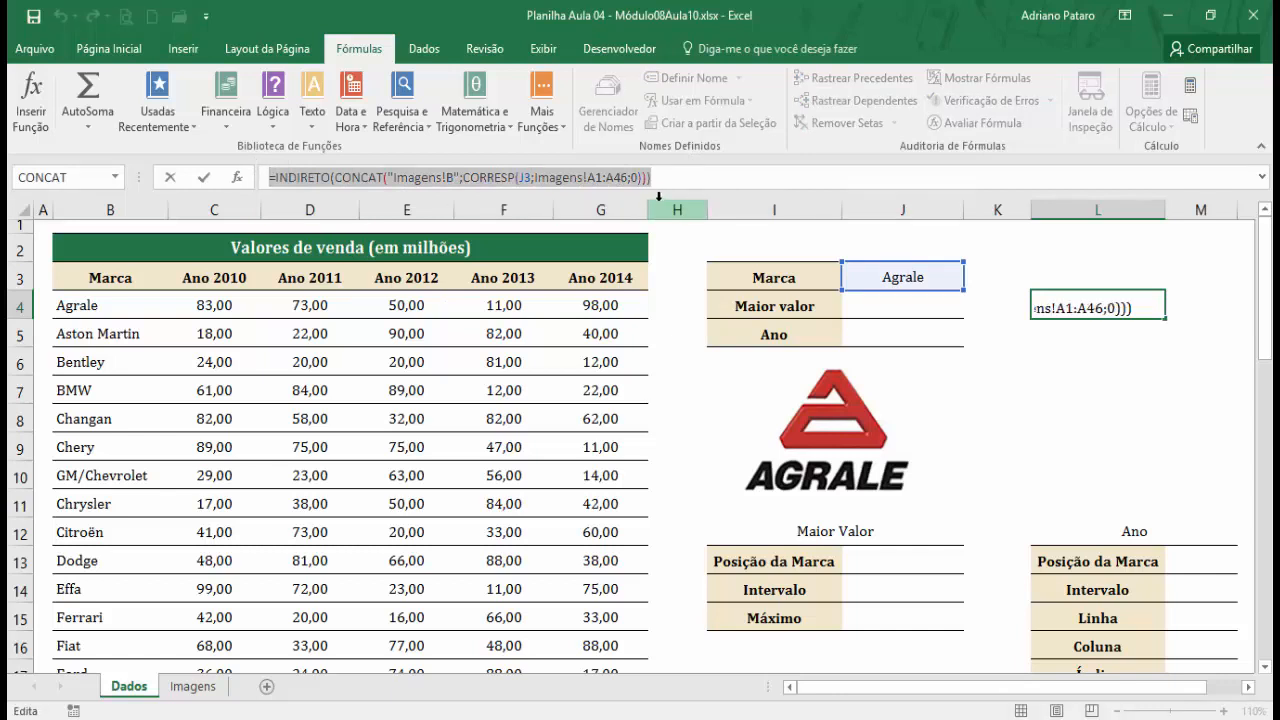
key(Escape)
click(692, 80)
text(Busca)
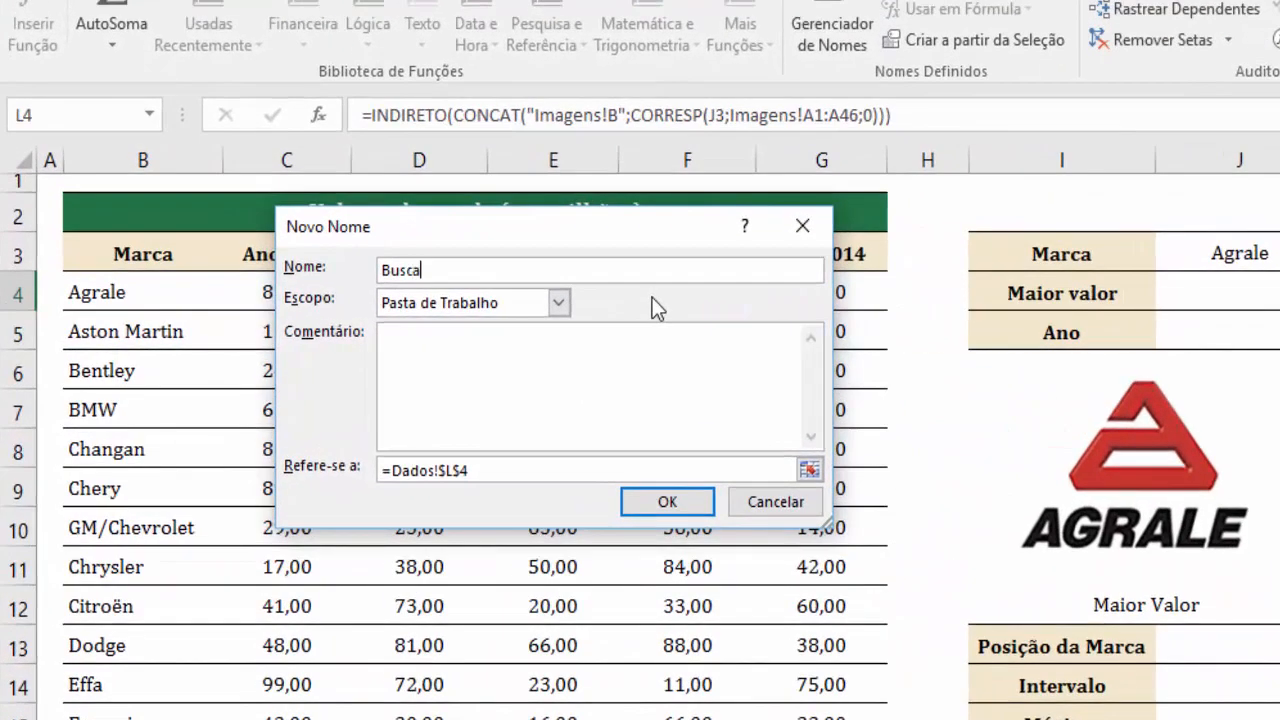
drag(491, 468, 340, 463)
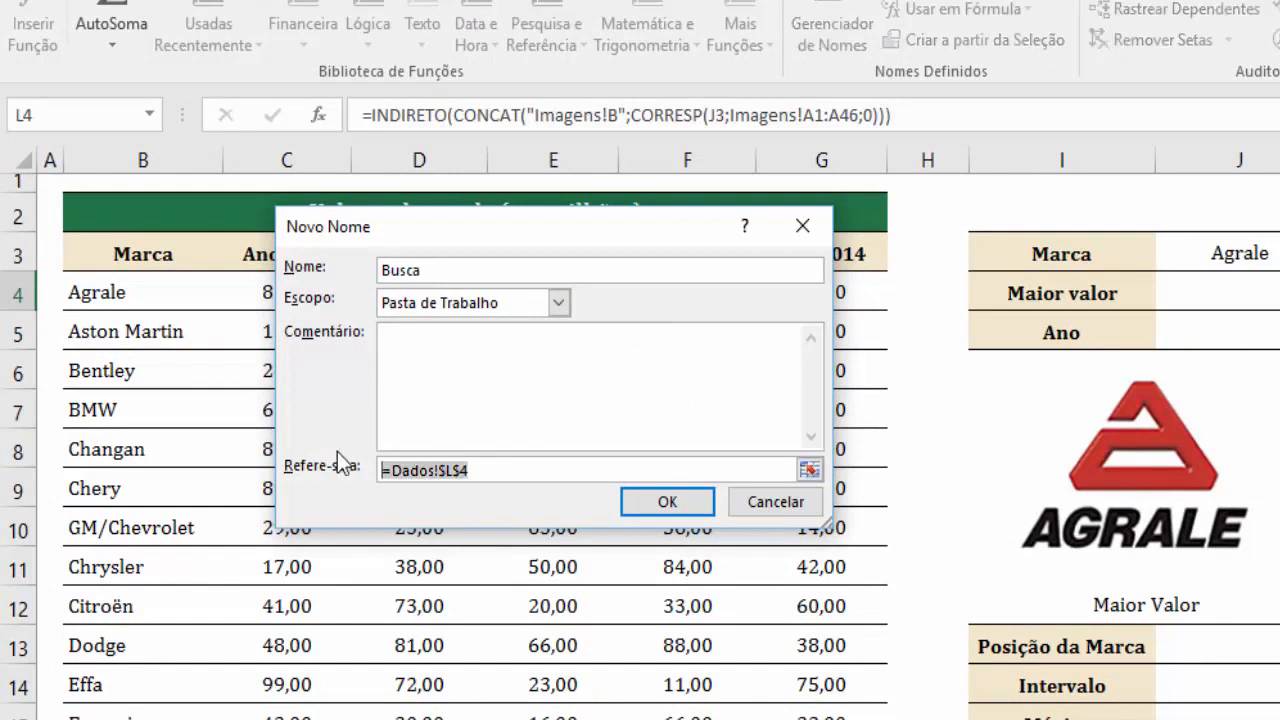
key(ctrl+v)
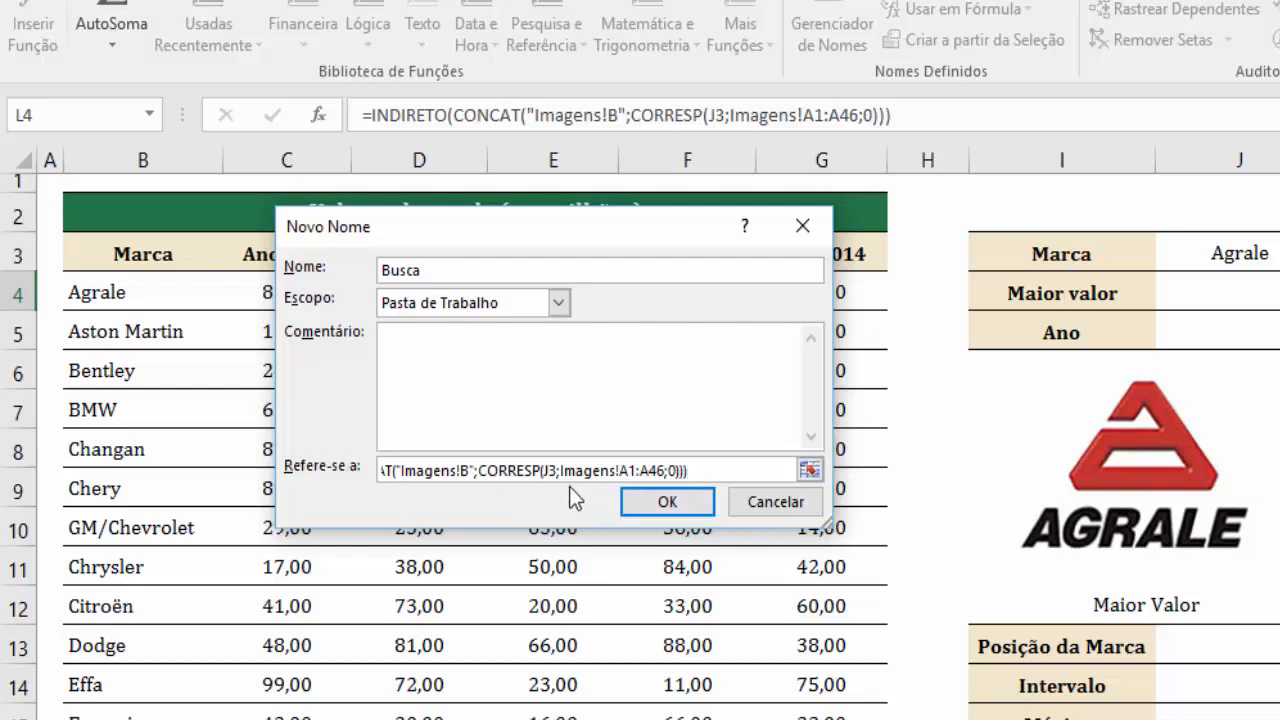
- Make the references in the Busca formula absolute as Imagens!$B, $J$3 and Imagens!$A$1:$A$46, and create the name
click(464, 468)
text(#)
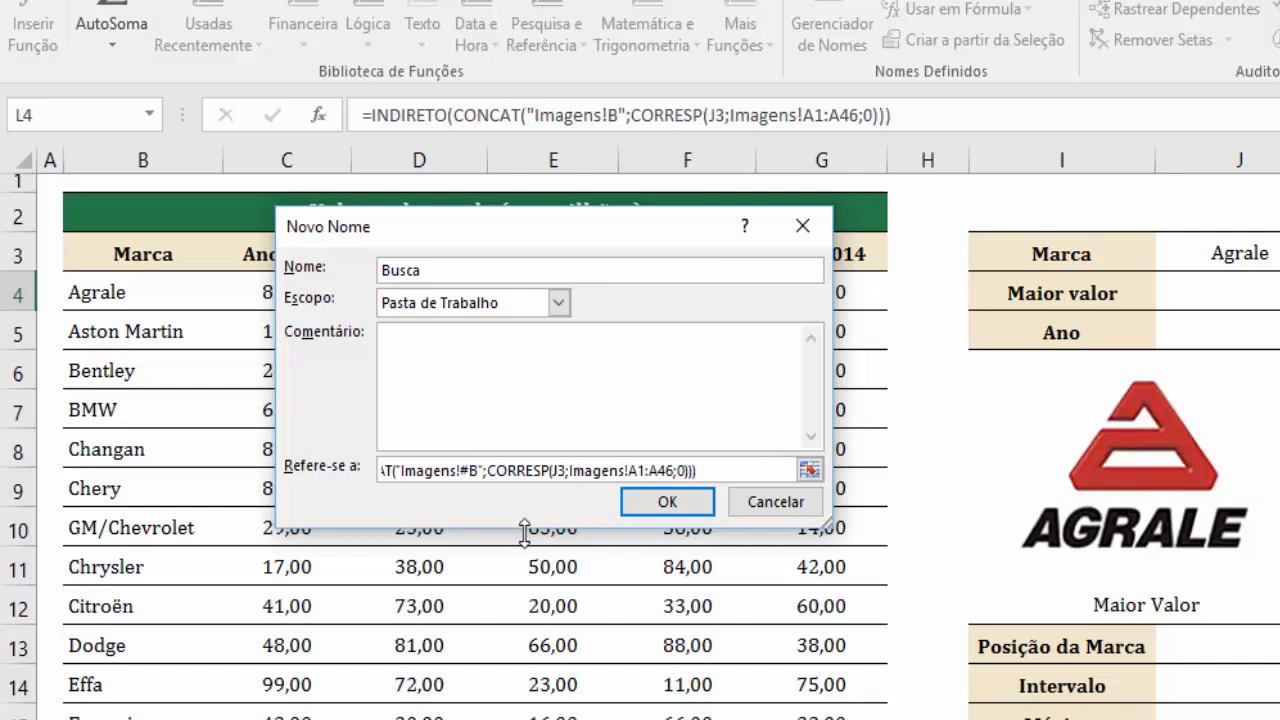
key(BackSpace)
text($)
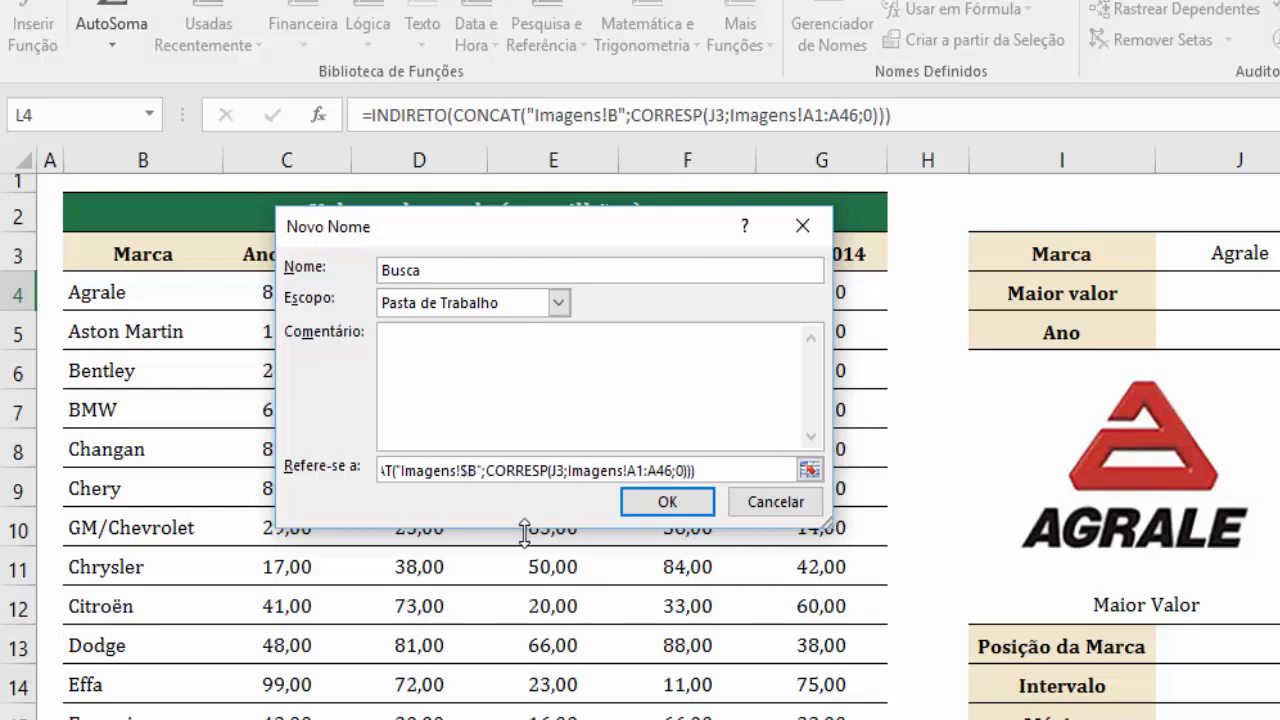
double_click(667, 469)
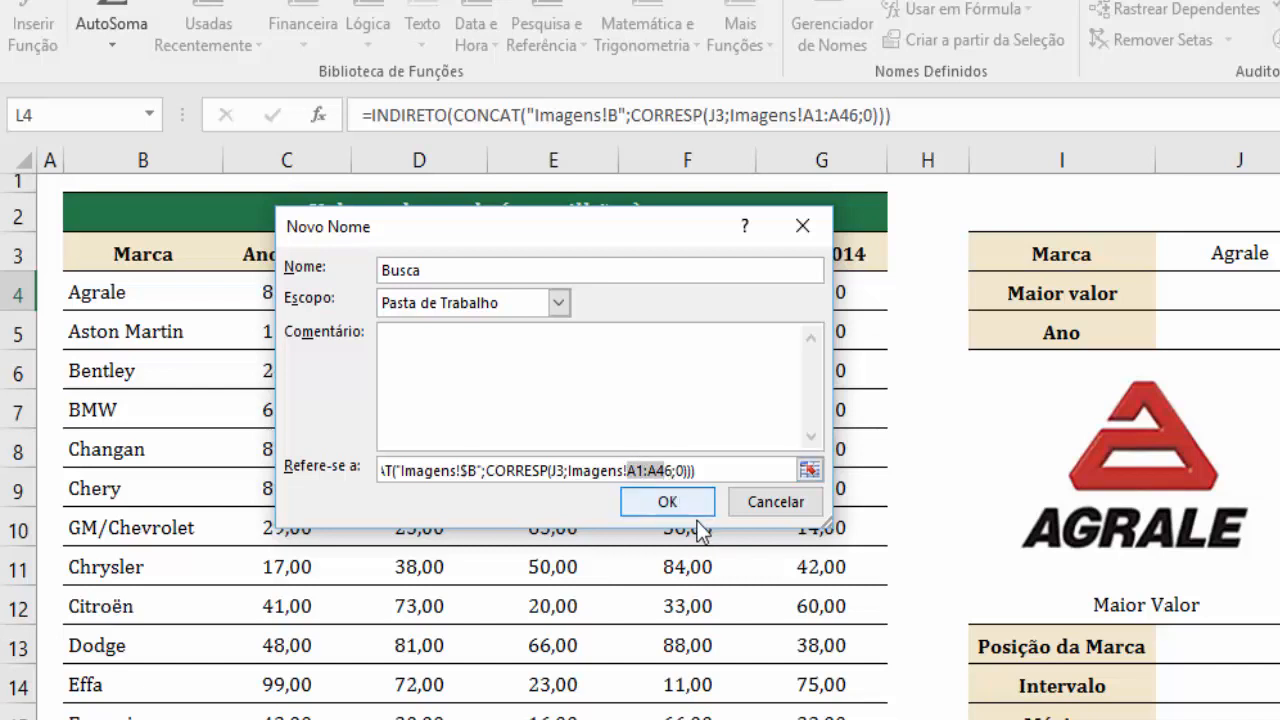
key(F4)
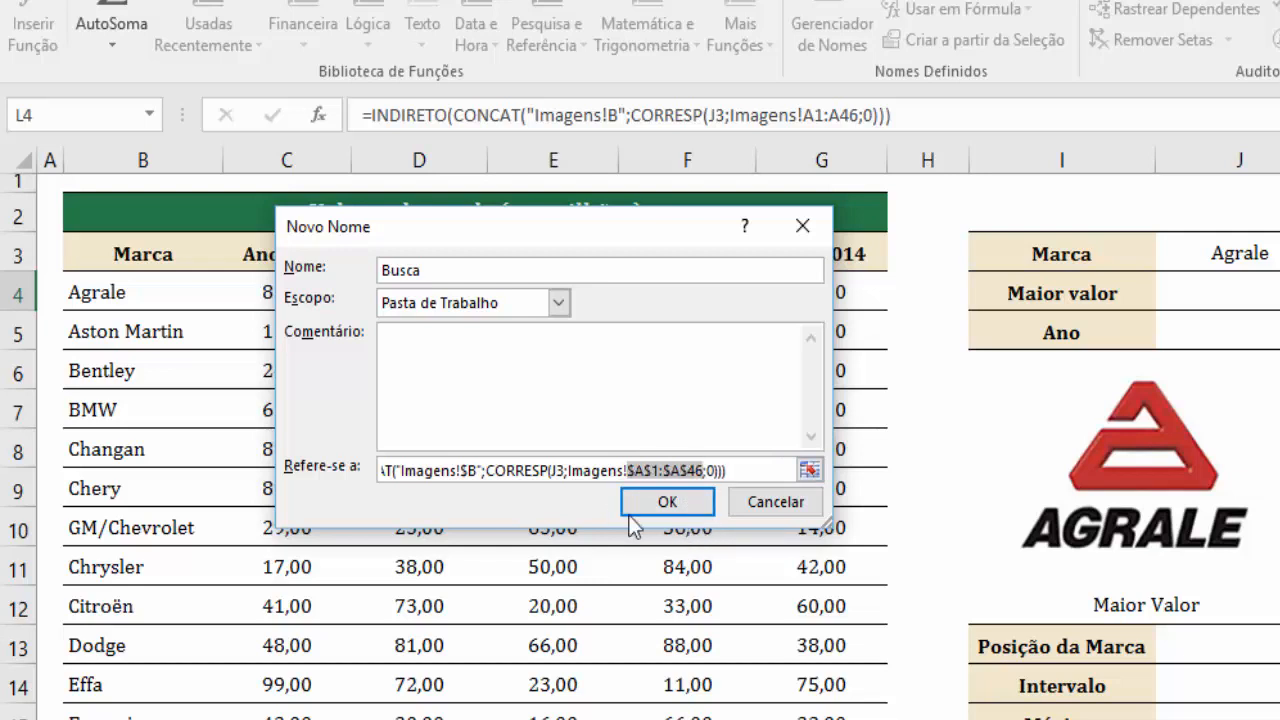
click(558, 469)
key(F4)
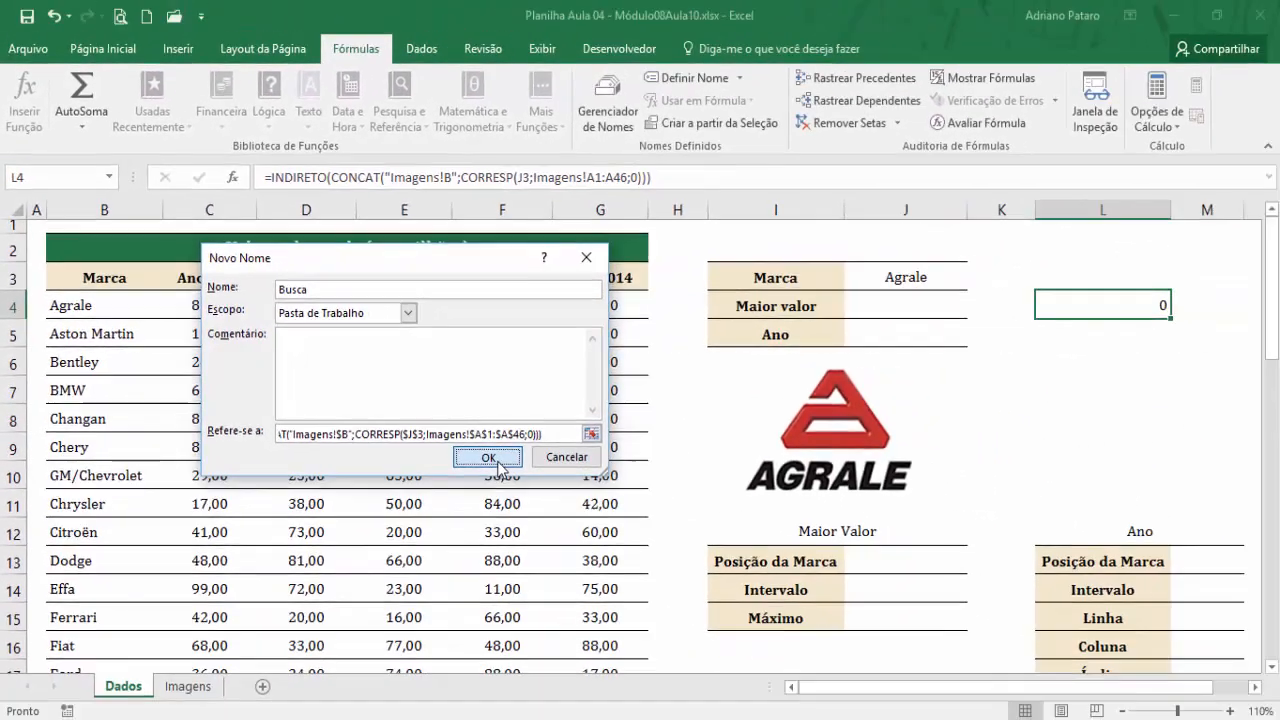
click(488, 458)
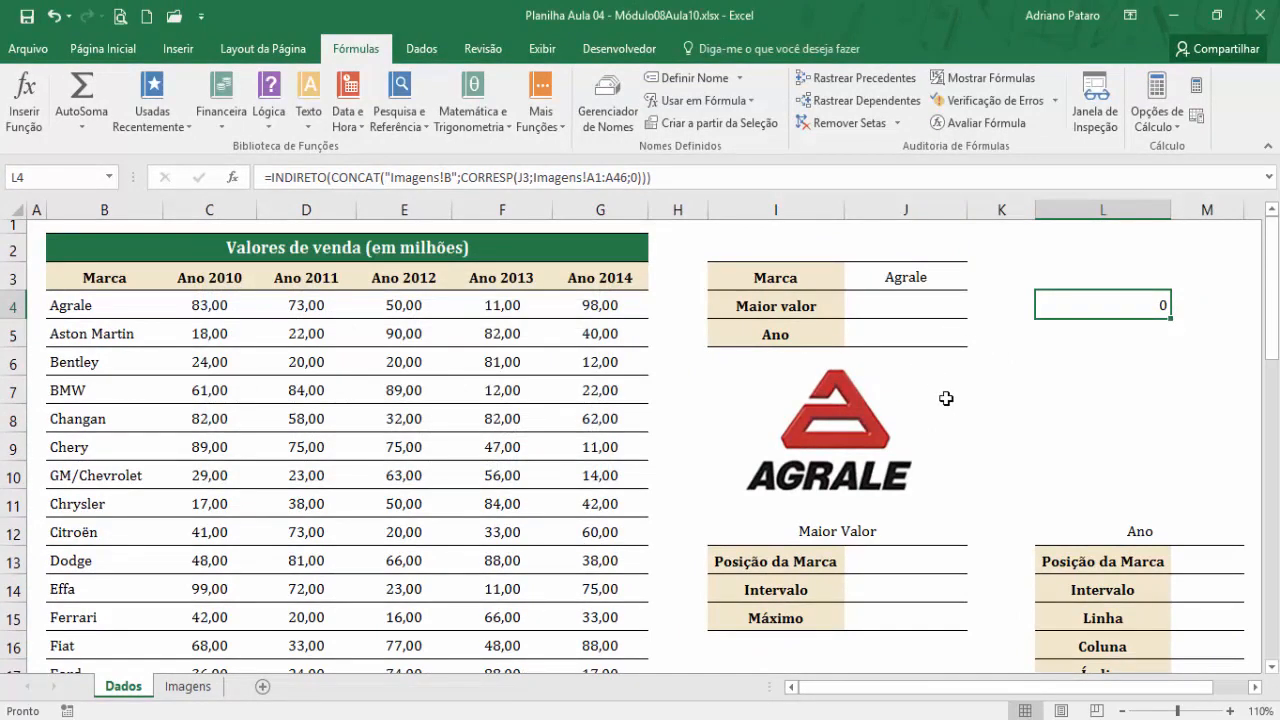
- Link the Agrale picture to the defined name with =Busca, and reposition and enlarge it under the Marca lookup table
click(856, 432)
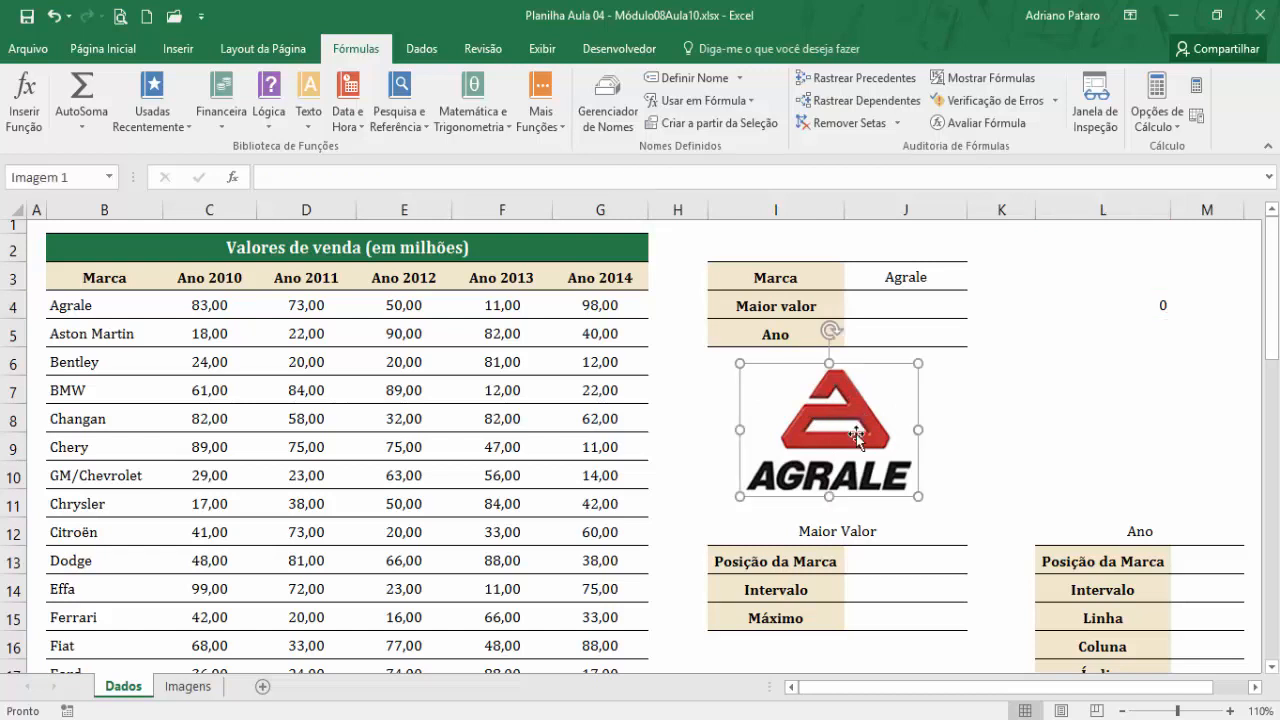
click(377, 180)
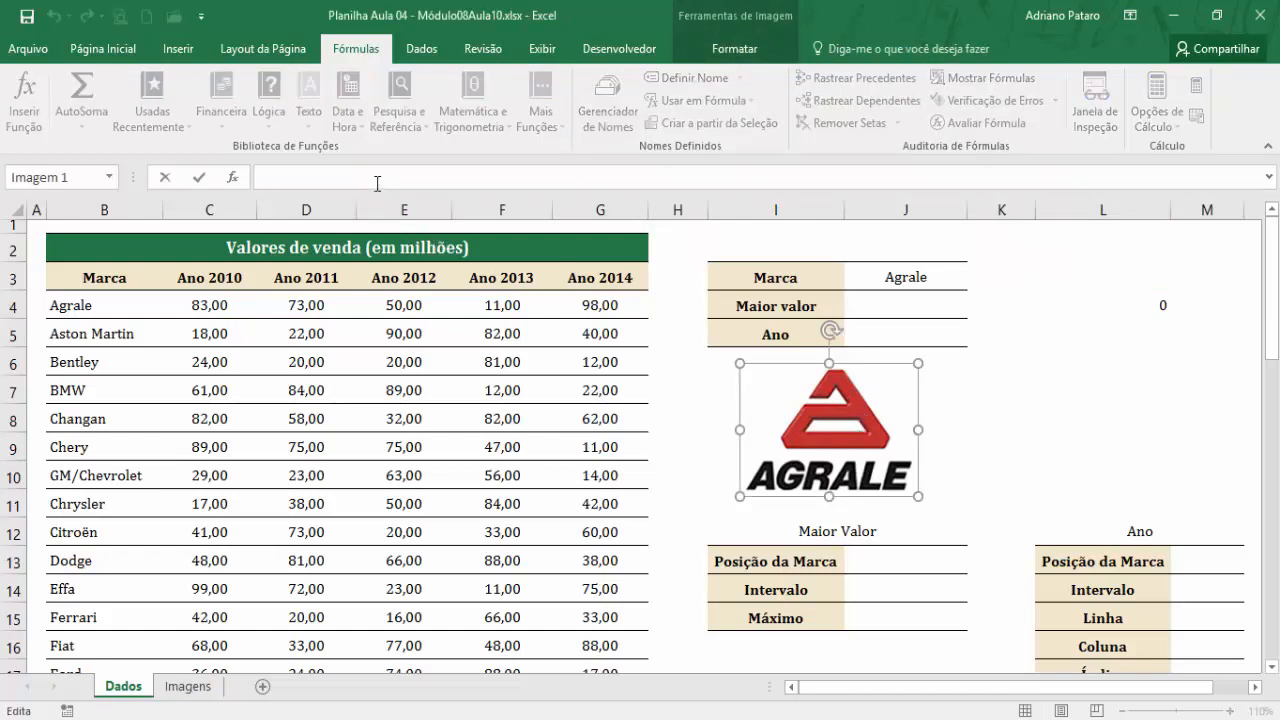
text(=bu)
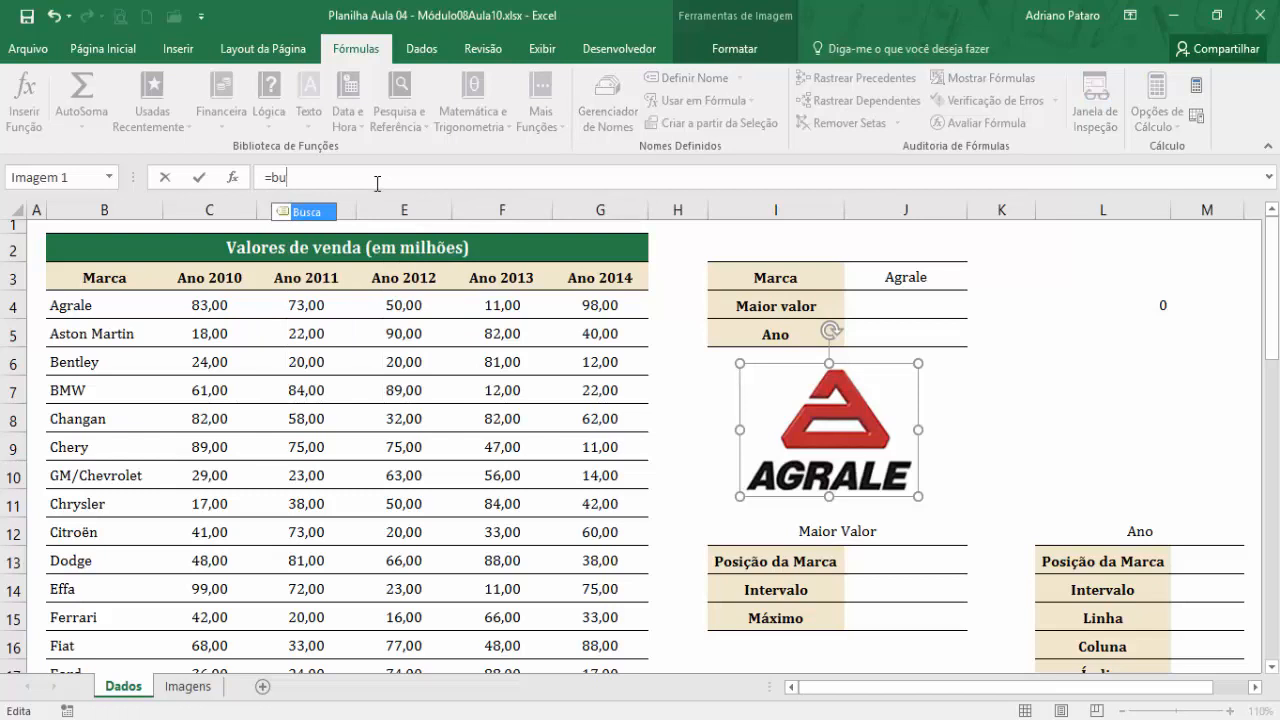
key(Tab)
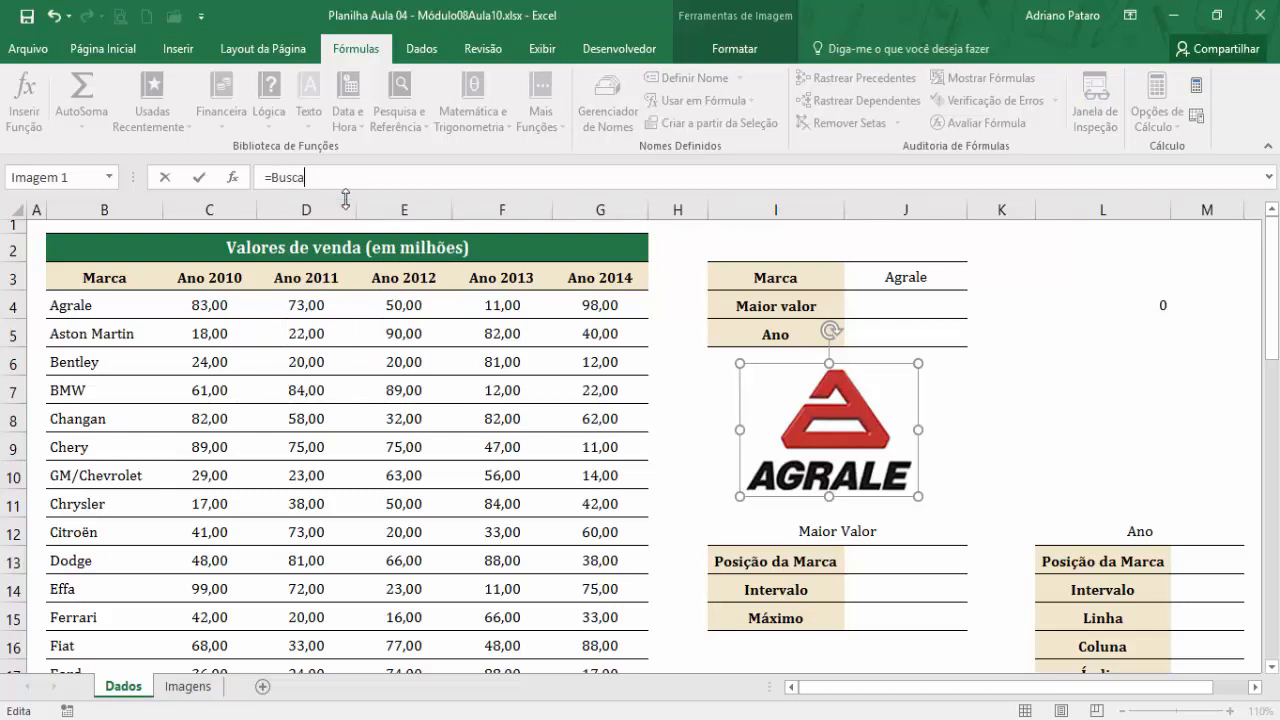
key(Return)
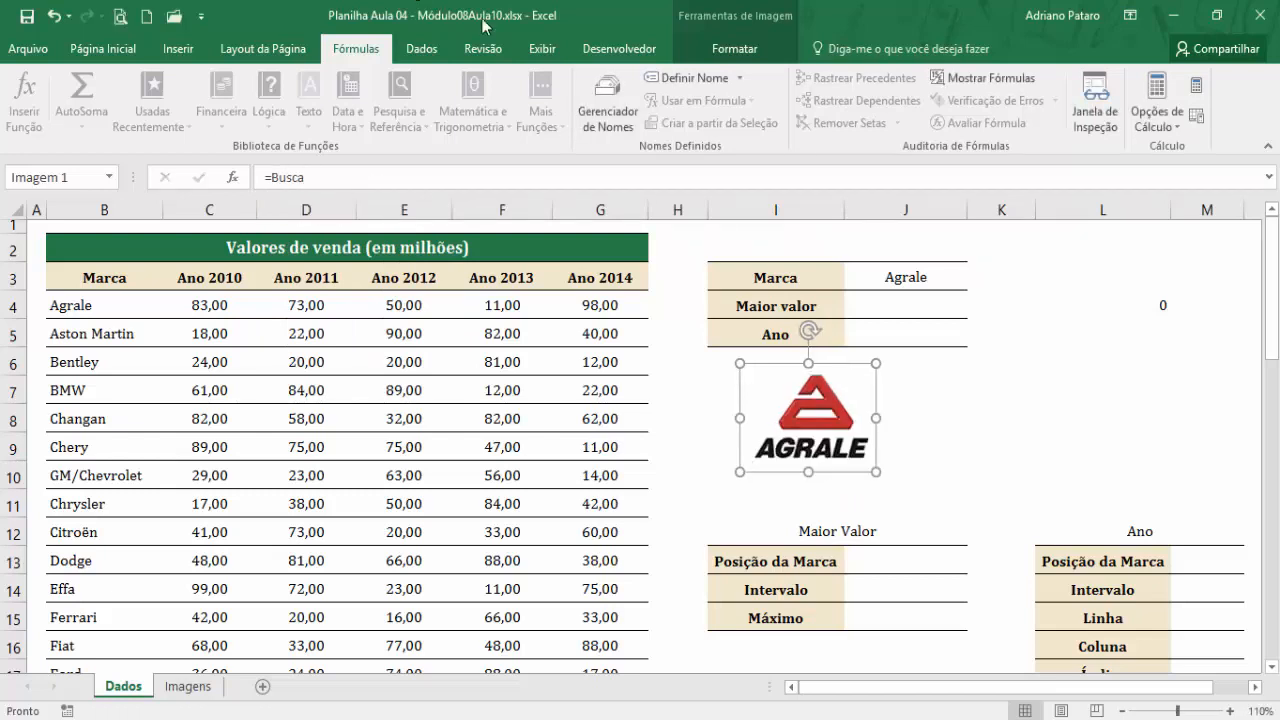
drag(848, 416, 865, 416)
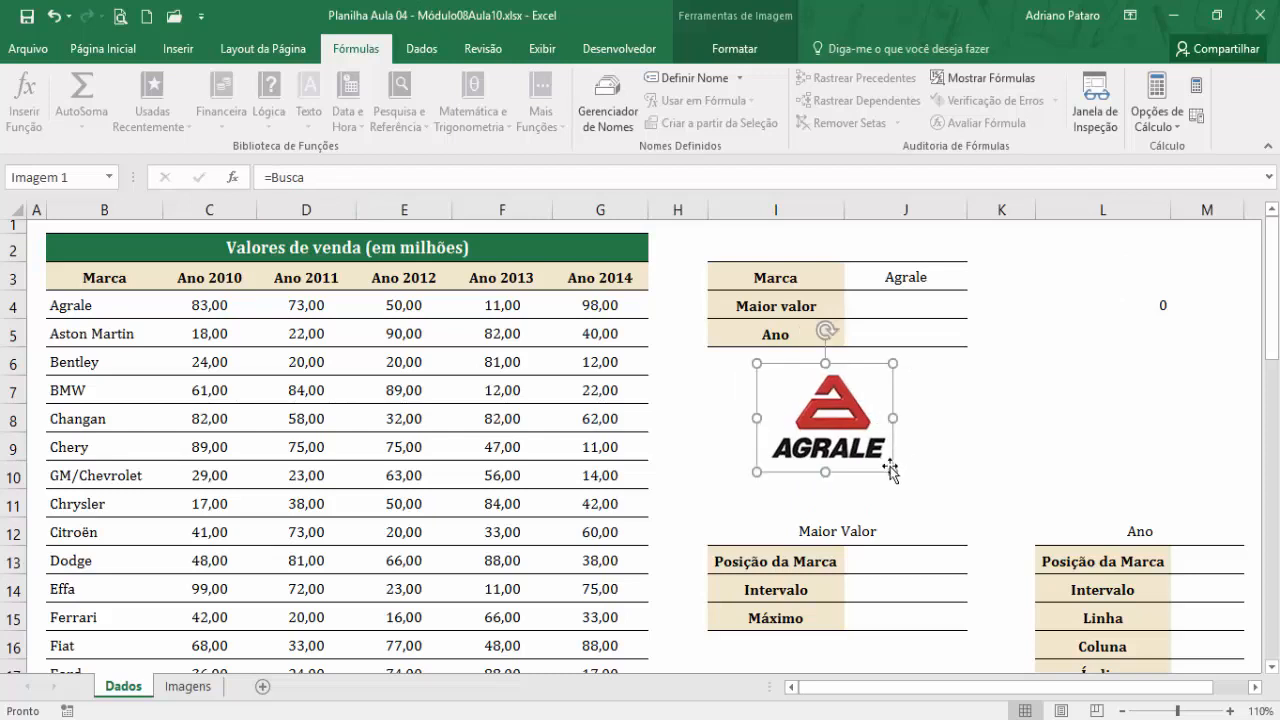
drag(888, 472, 933, 508)
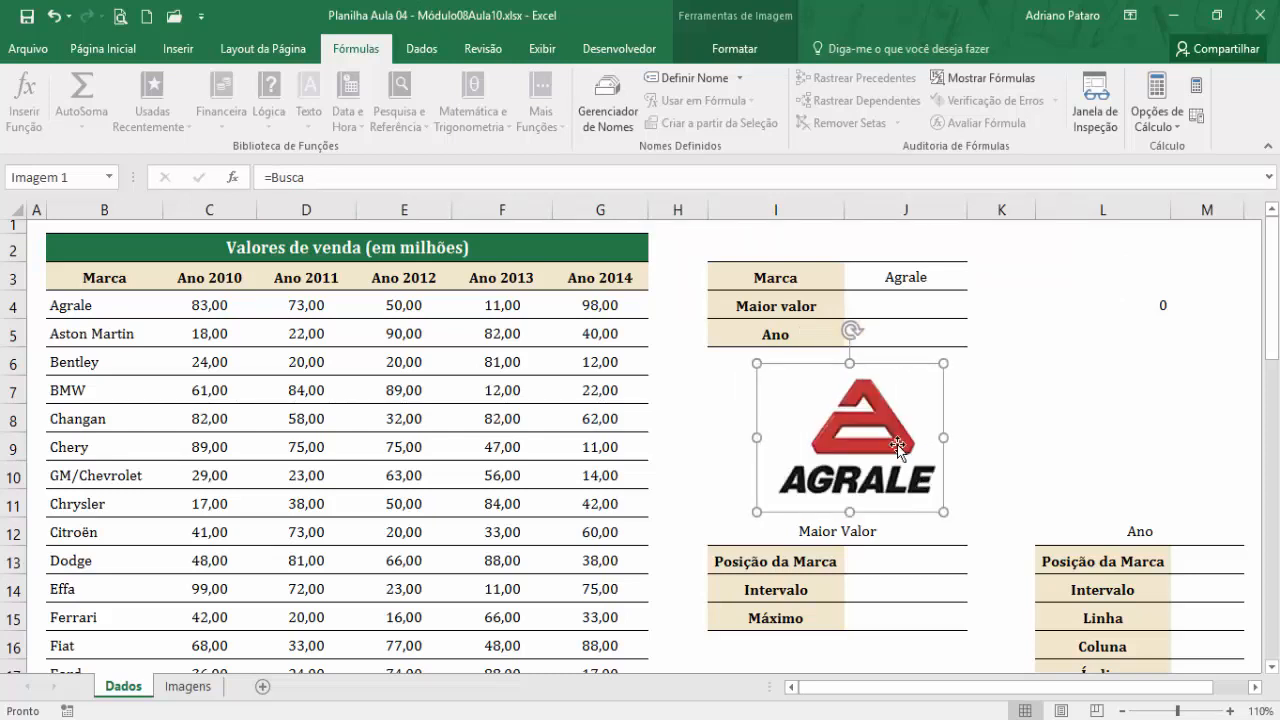
- Test the linked logo by setting Marca in J3 to Aston Martin and to BMW
click(945, 277)
click(975, 281)
click(945, 315)
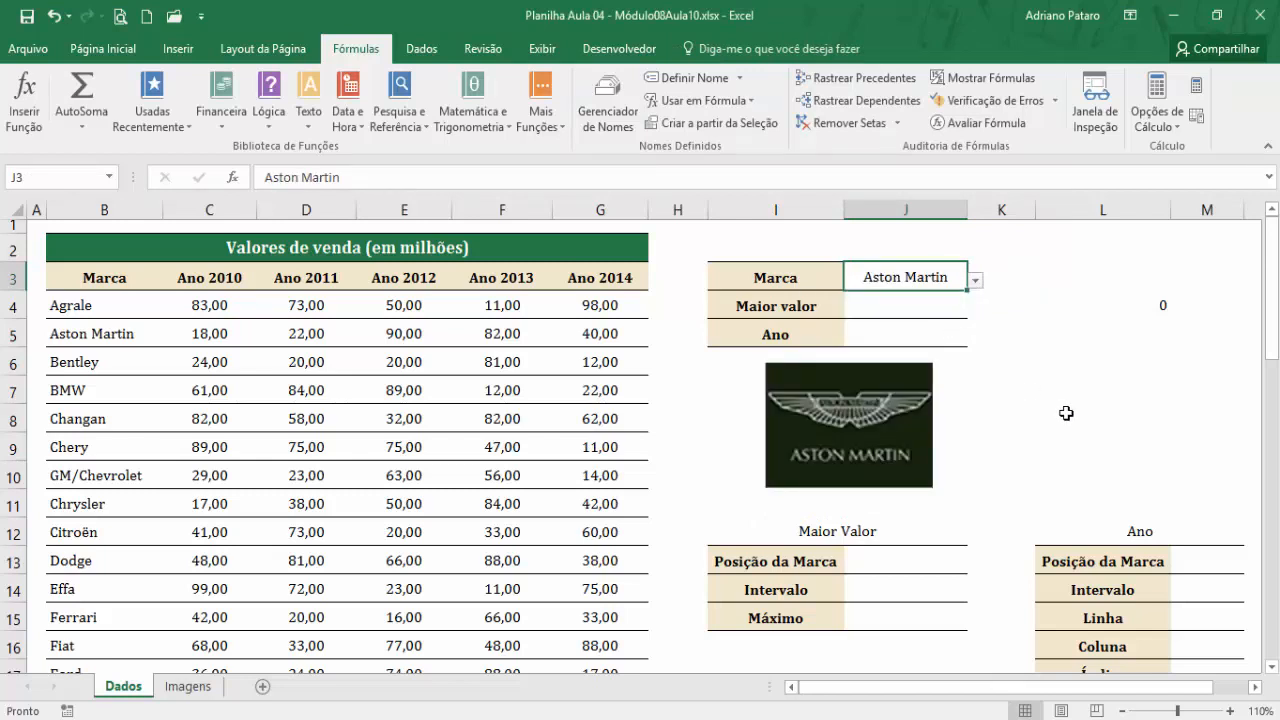
click(975, 281)
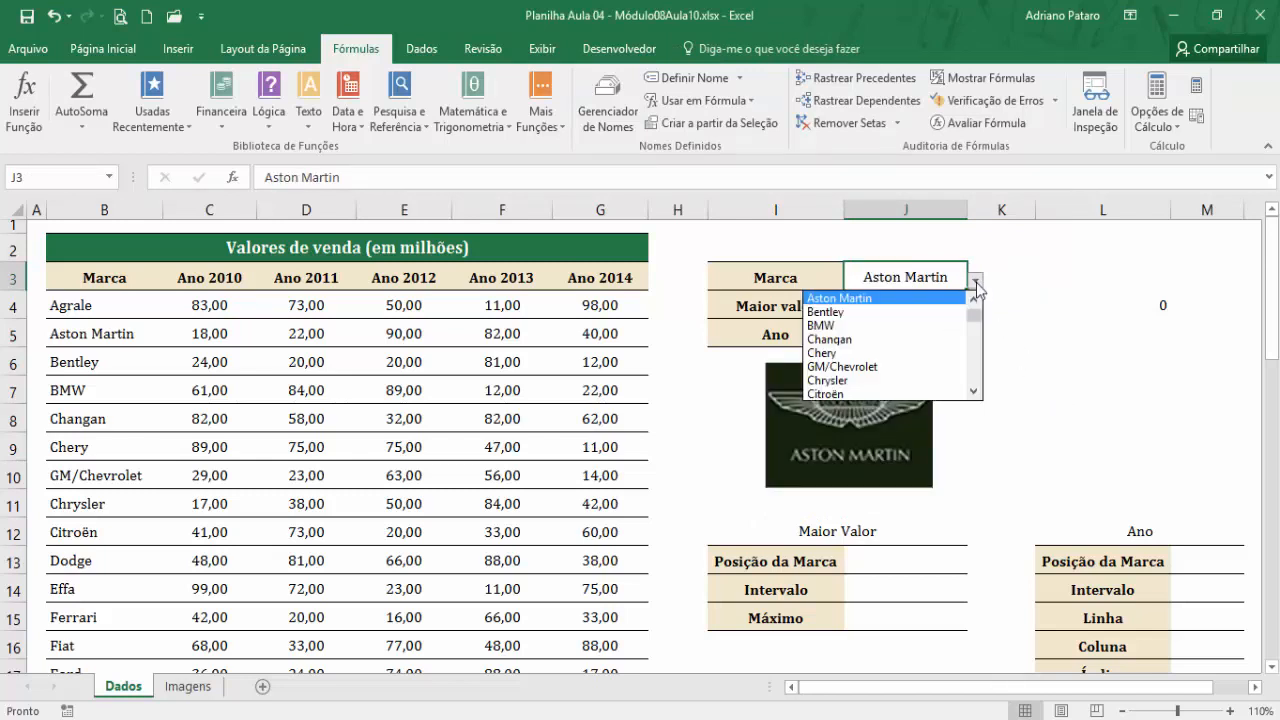
click(930, 328)
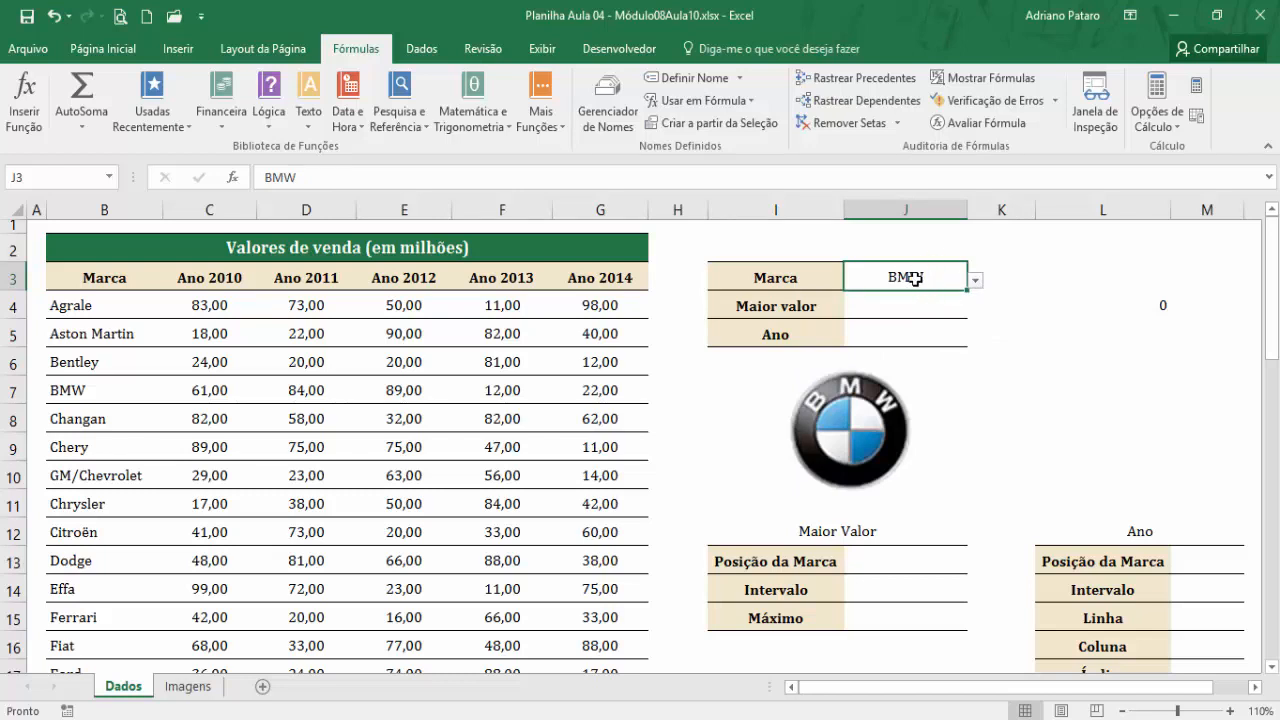
- Turn the formula in L4 into plain text by removing its equals sign, and bring its full text into view
click(1130, 301)
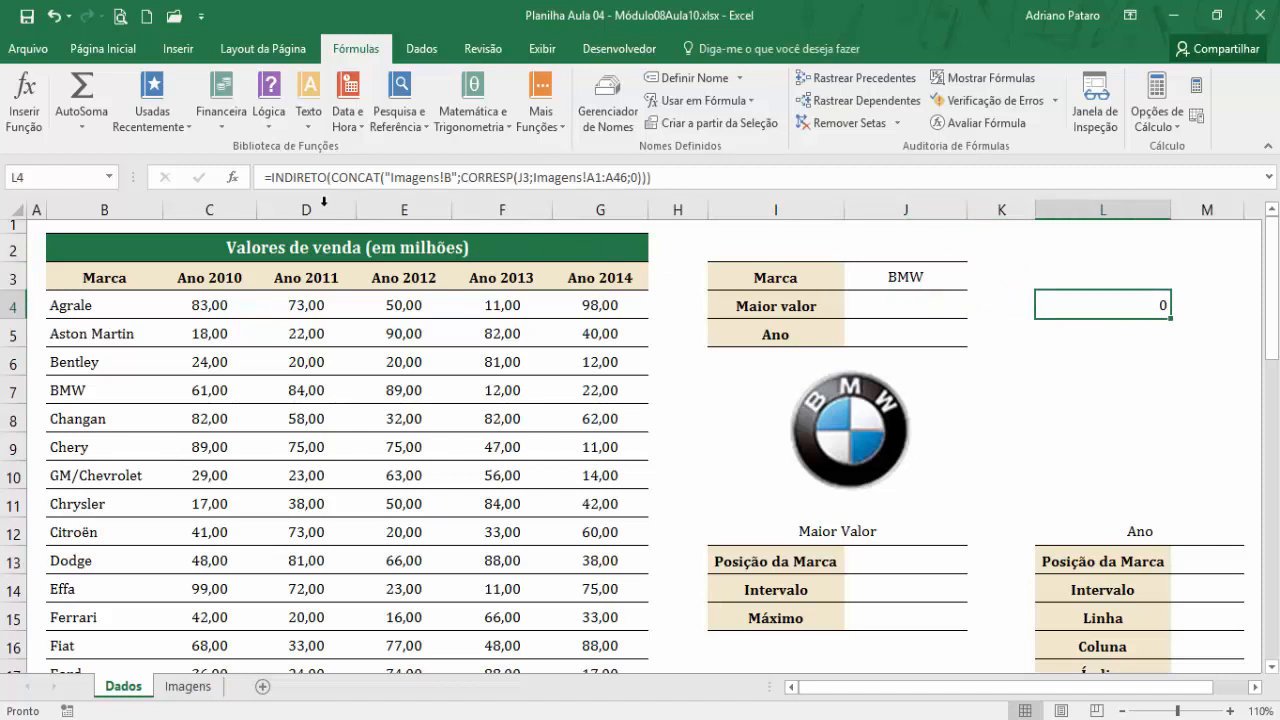
click(273, 180)
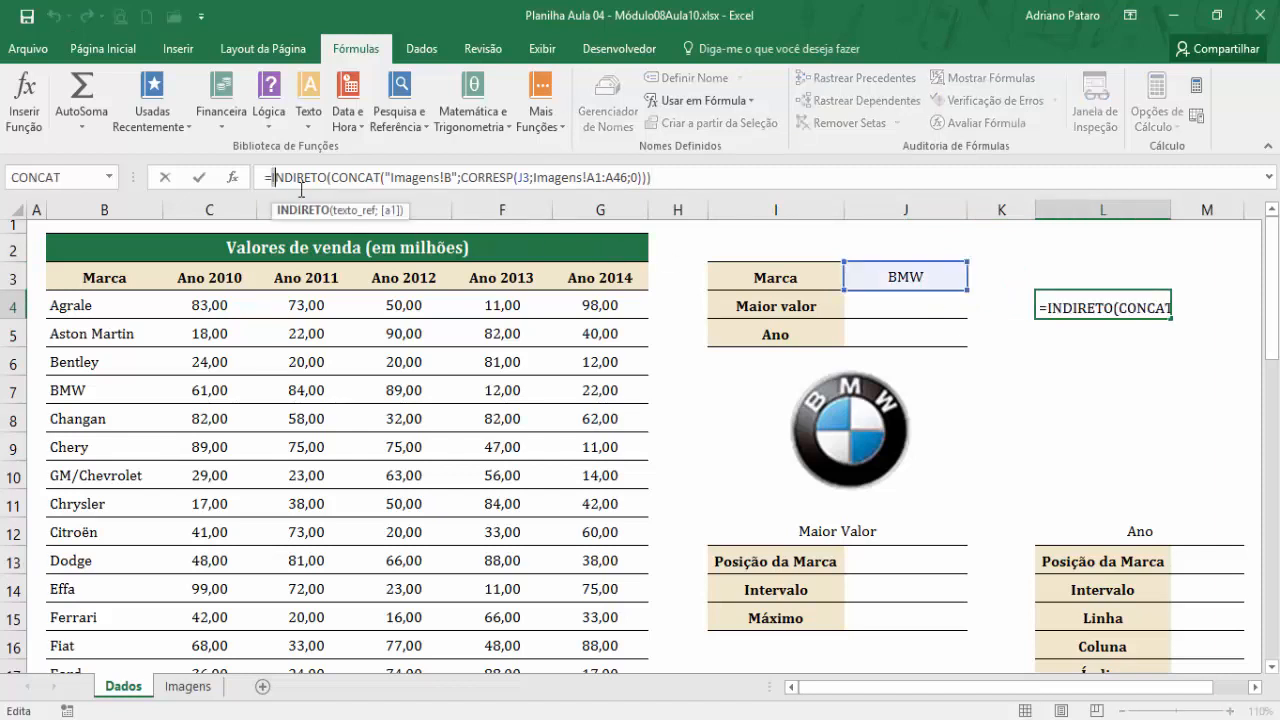
key(BackSpace)
key(Return)
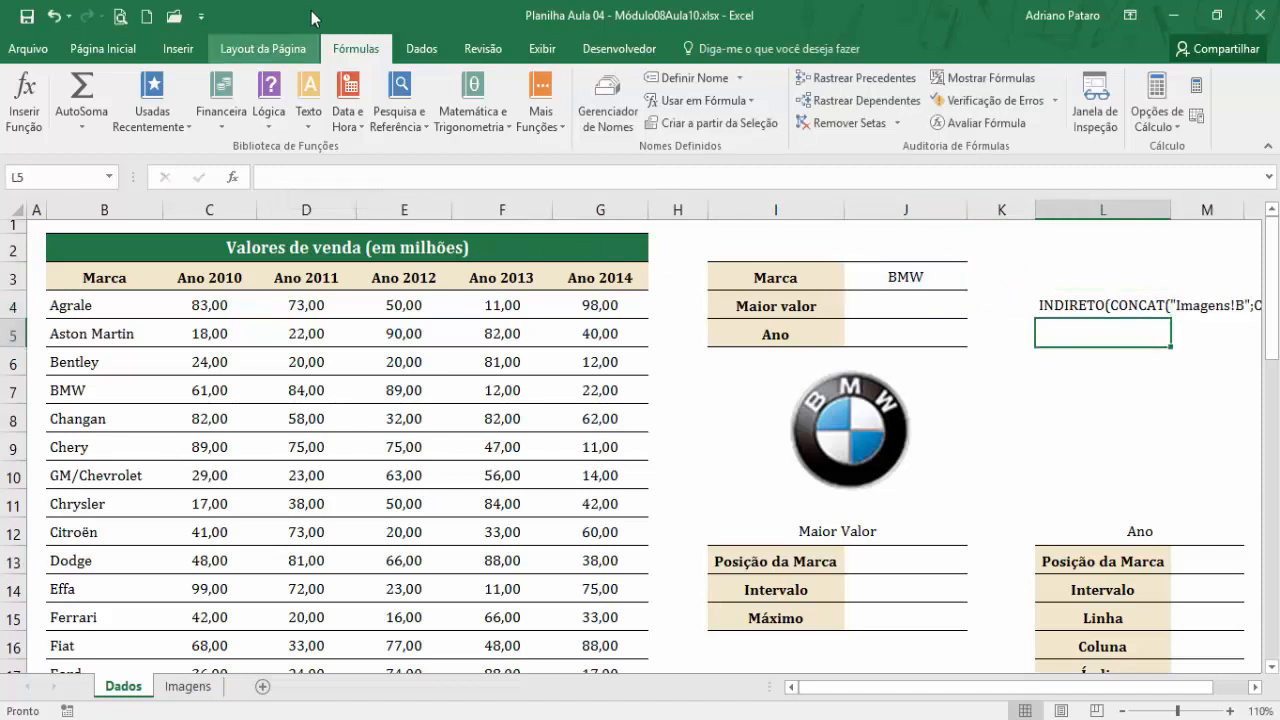
drag(1020, 688, 1143, 680)
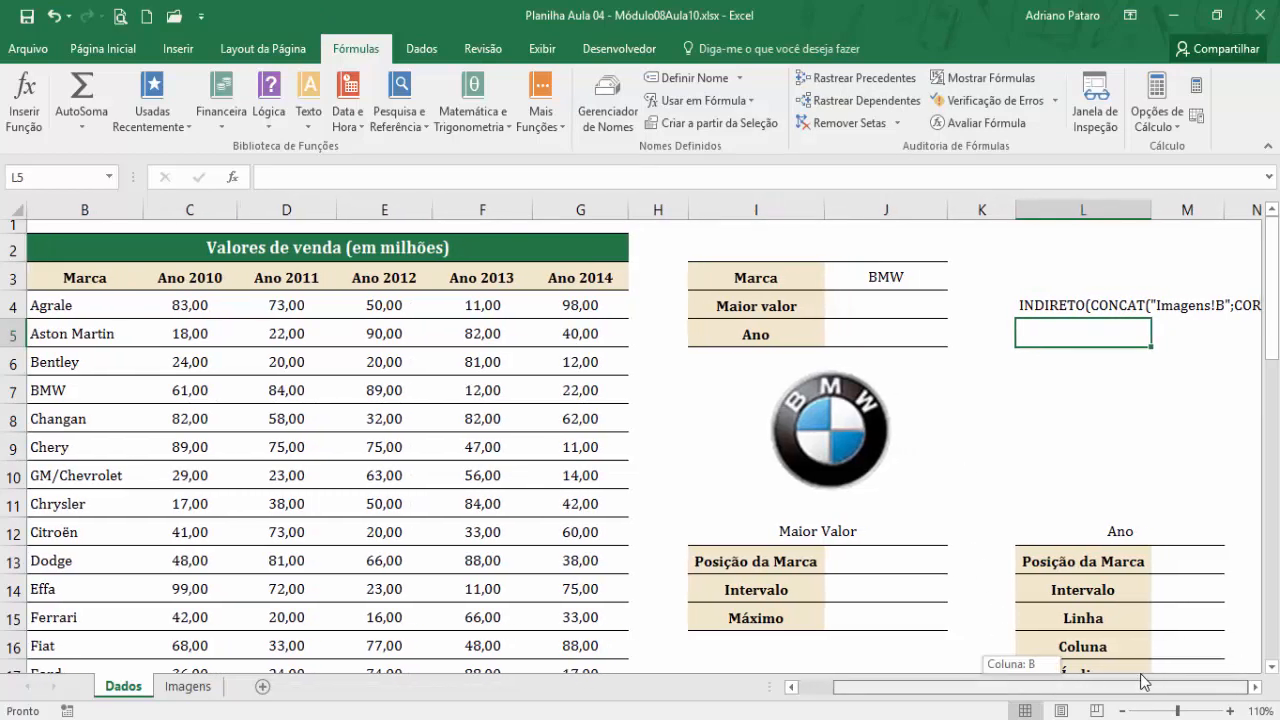
click(1255, 688)
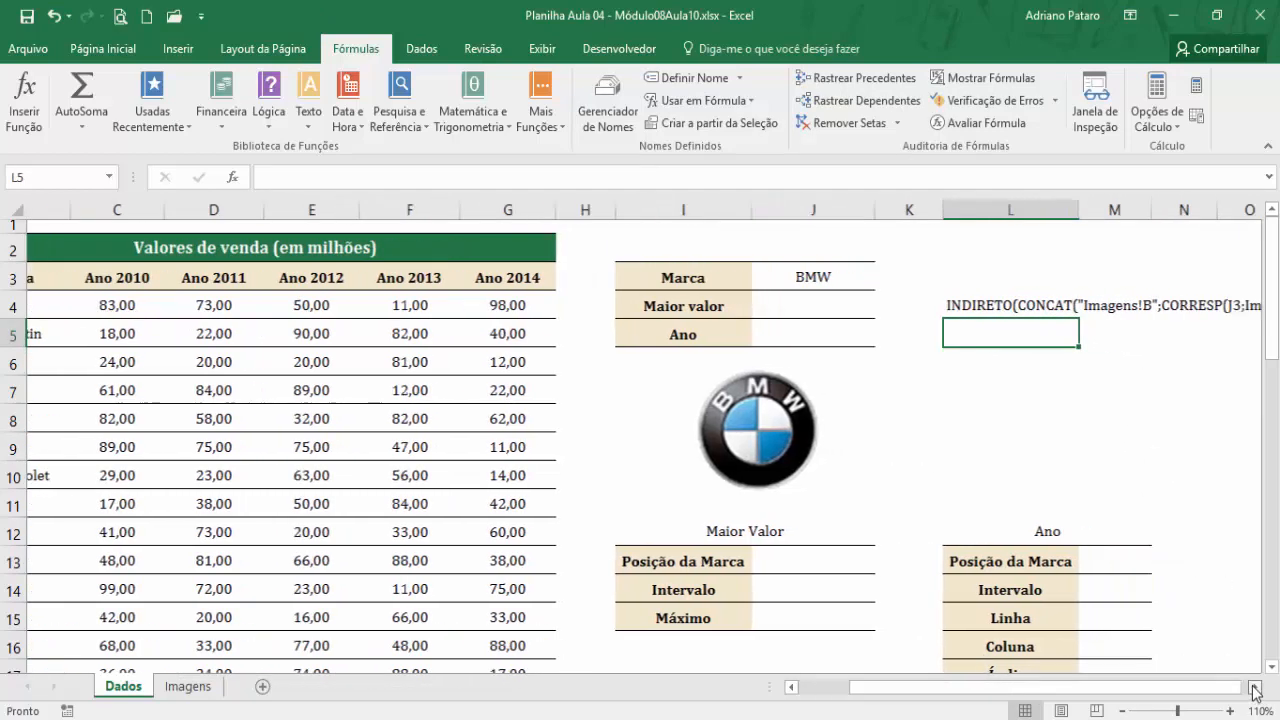
click(1255, 688)
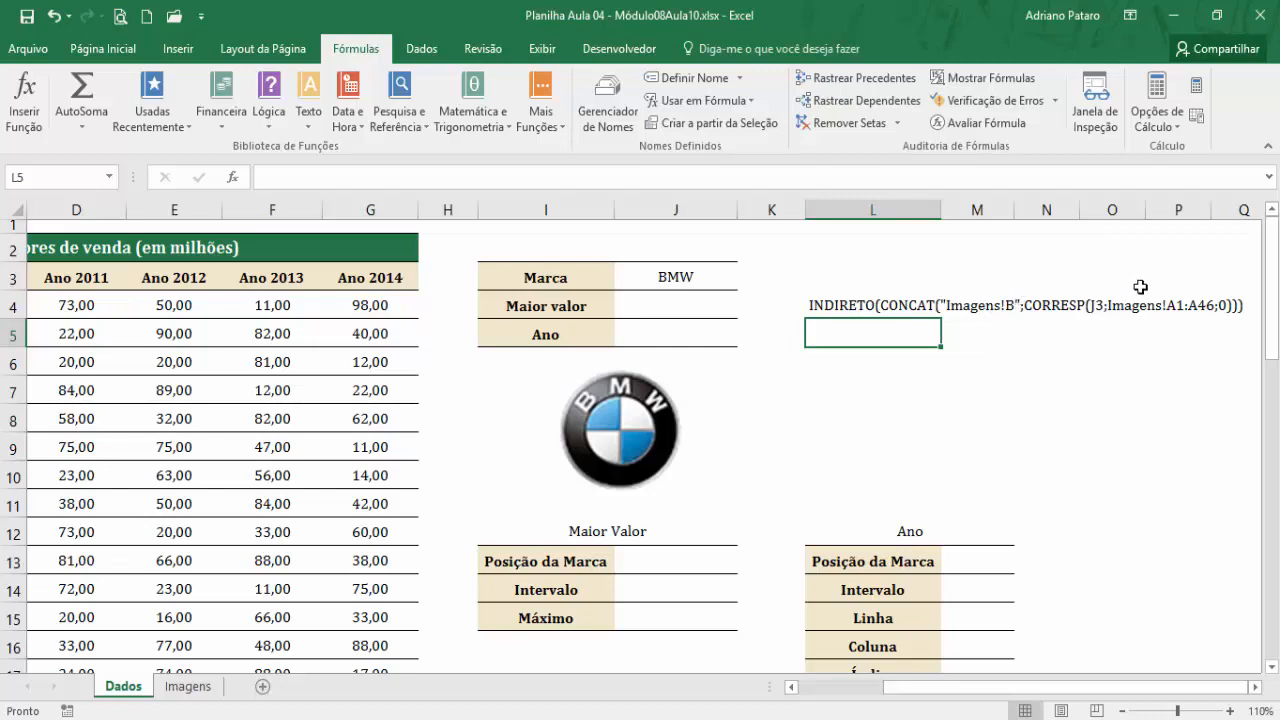
- Compare the logos on the Imagens sheet with the linked picture and its reference on the Dados sheet
click(187, 684)
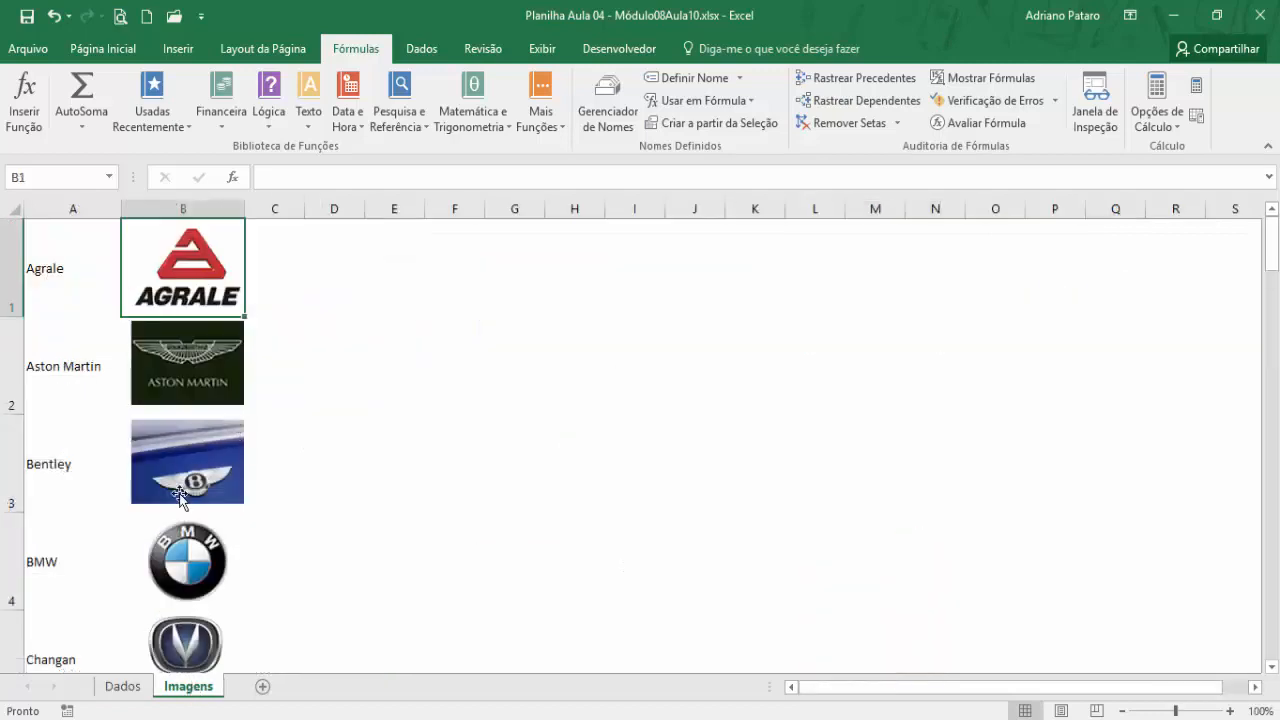
click(140, 688)
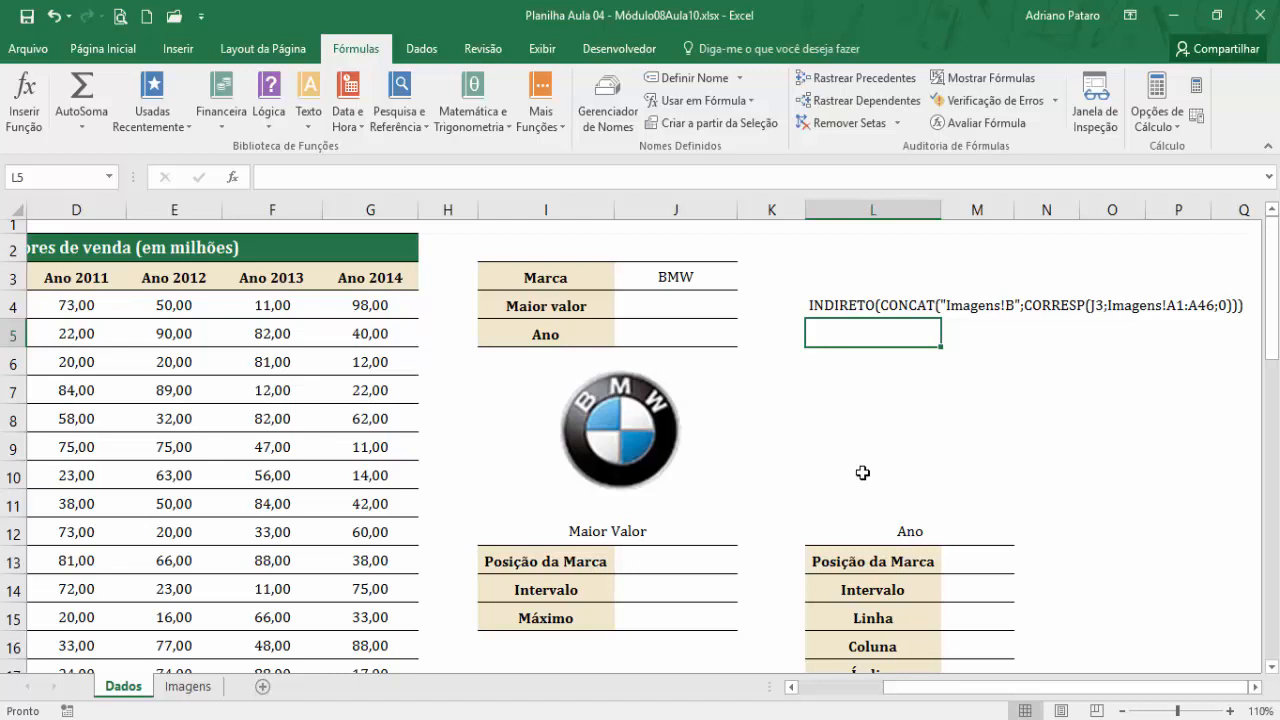
click(641, 431)
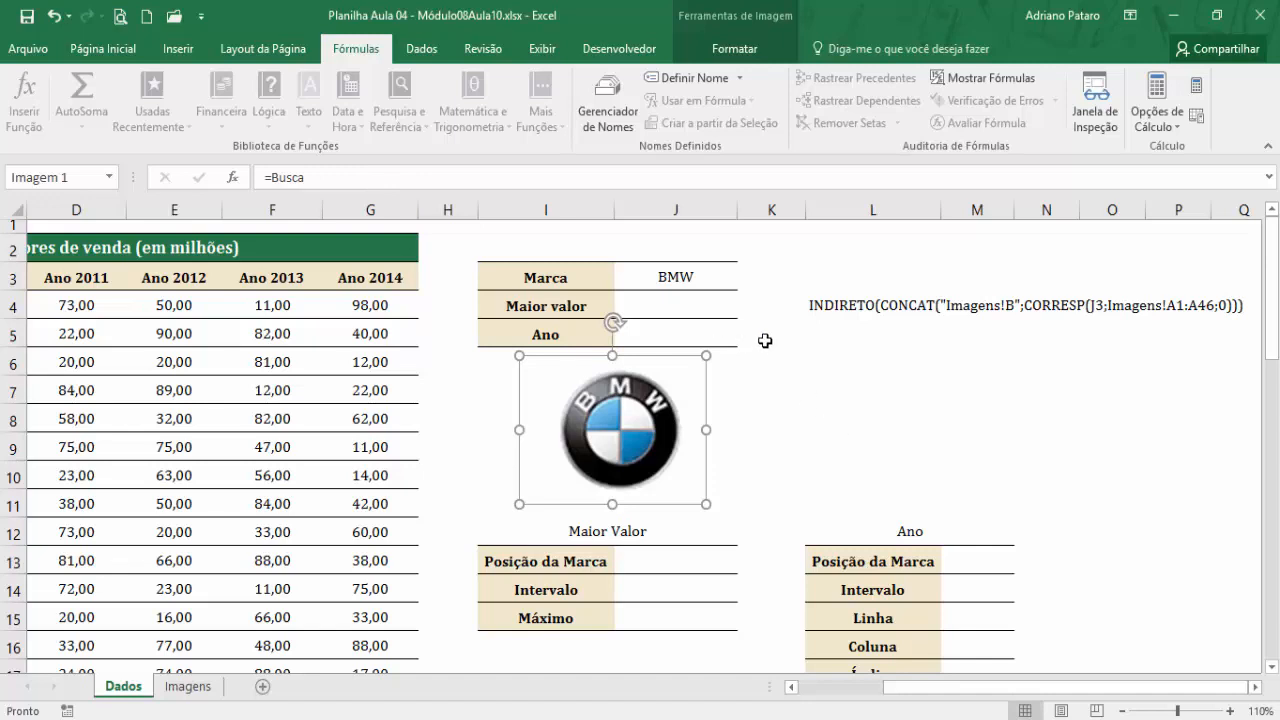
click(195, 686)
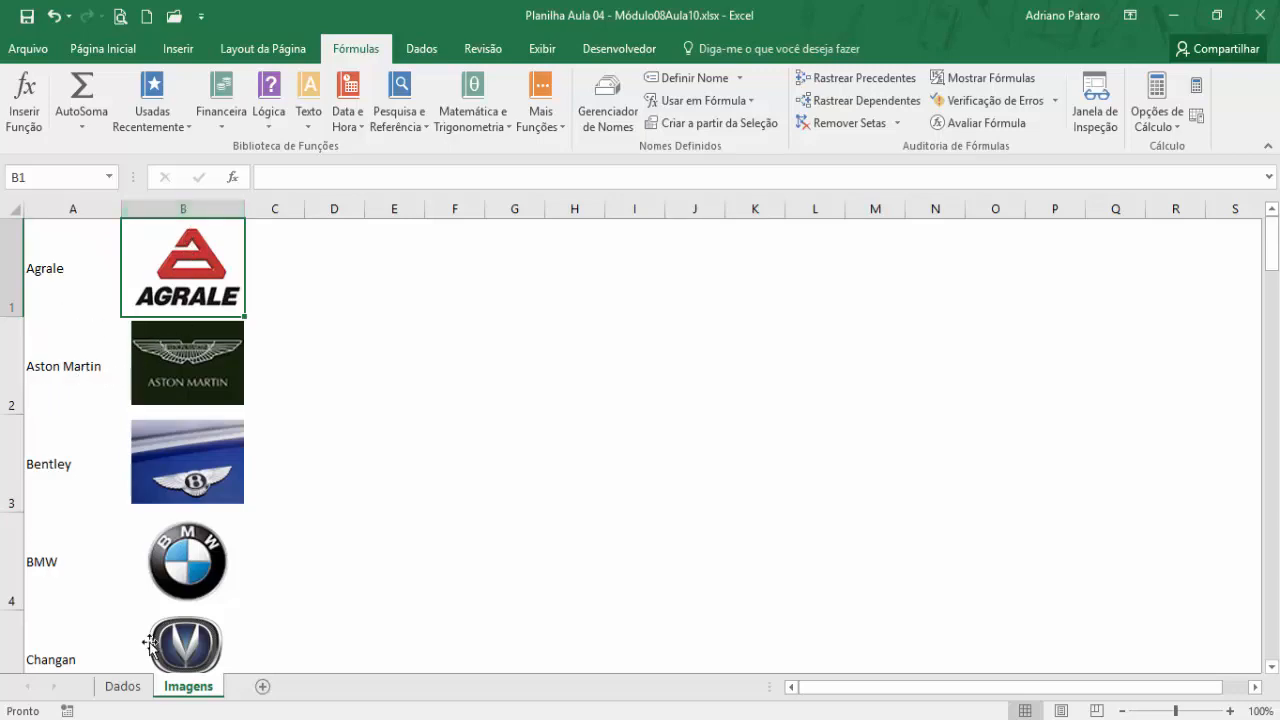
click(126, 682)
- Check the logo with other brands by setting Marca in J3 to Lifan and to Smart
click(710, 280)
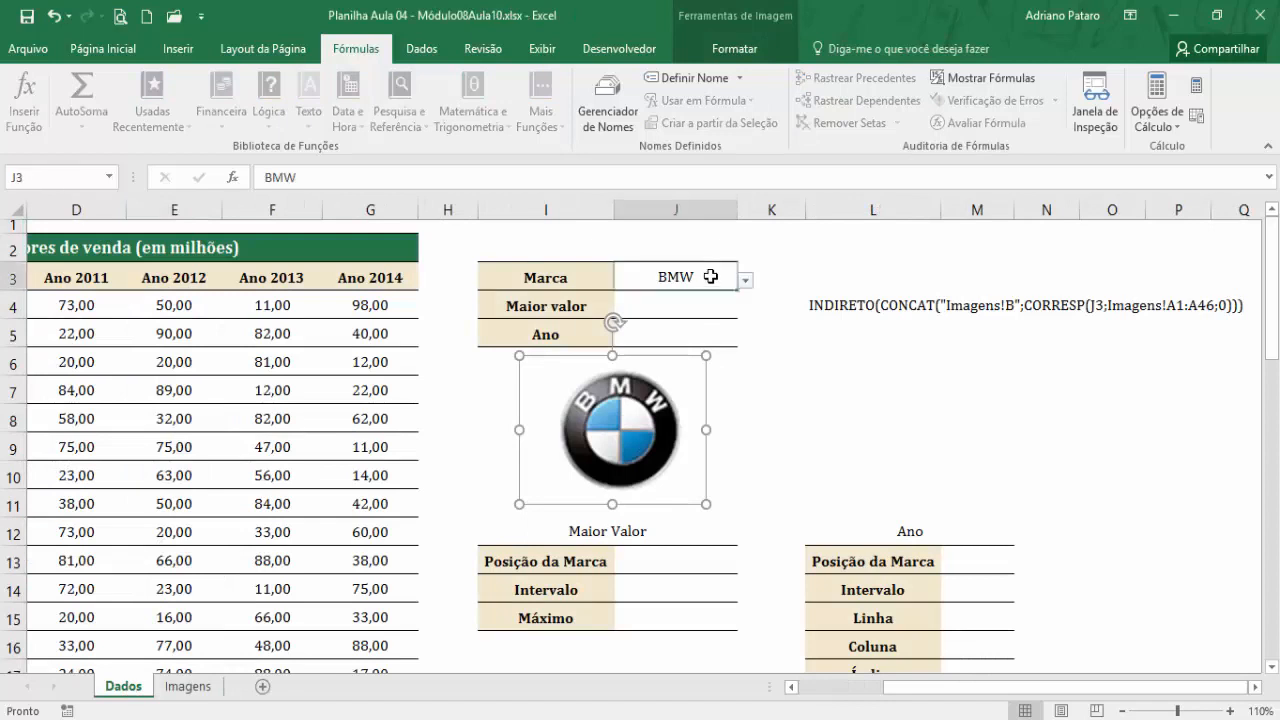
click(745, 281)
drag(745, 330, 745, 346)
click(665, 356)
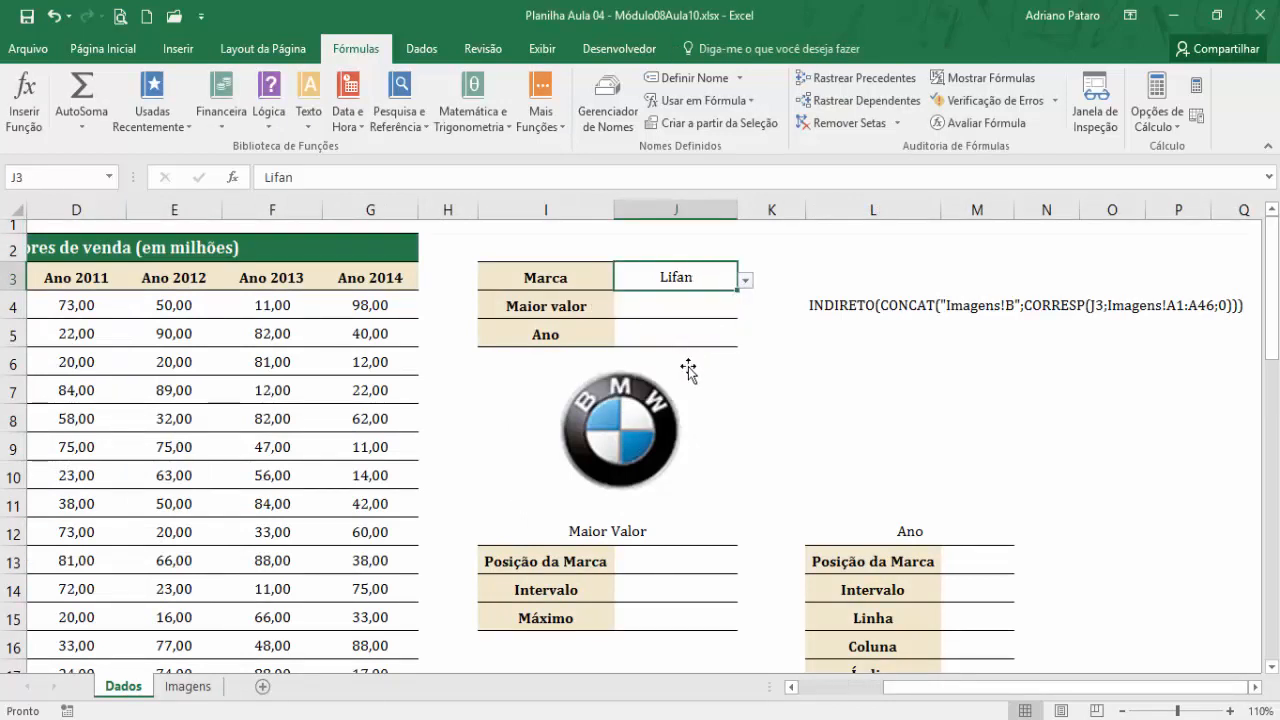
click(745, 281)
click(744, 380)
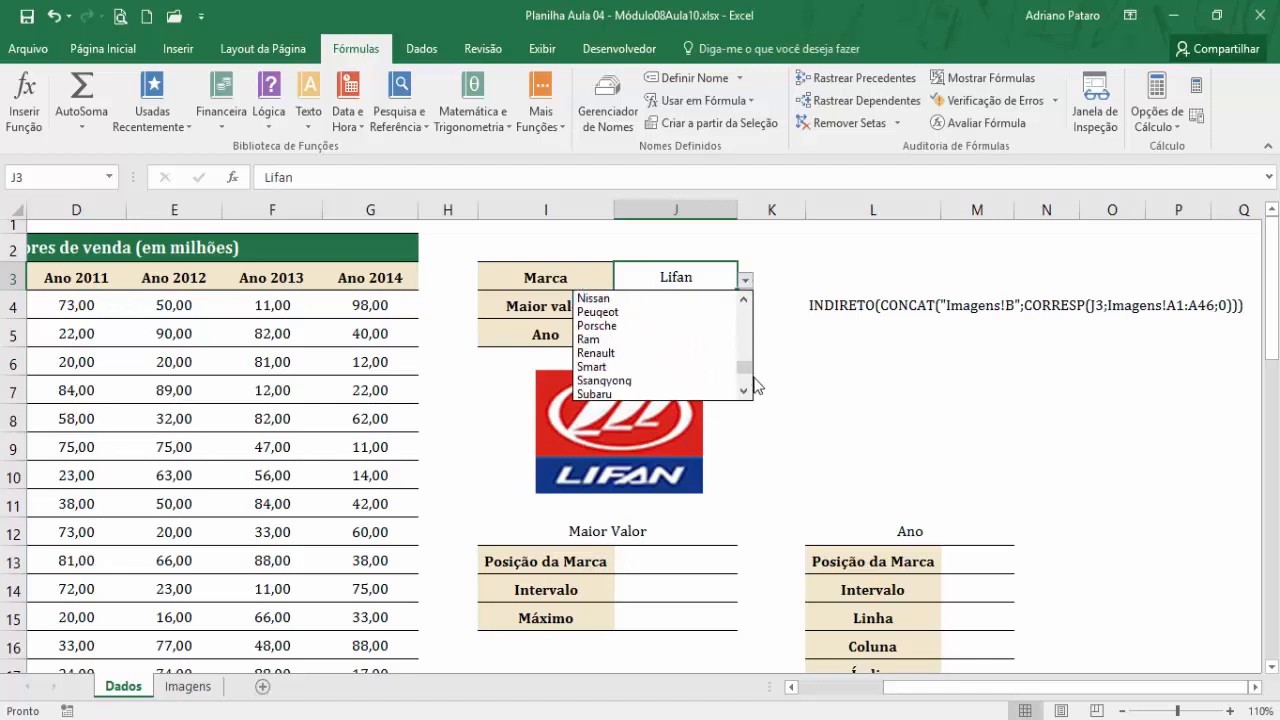
click(686, 367)
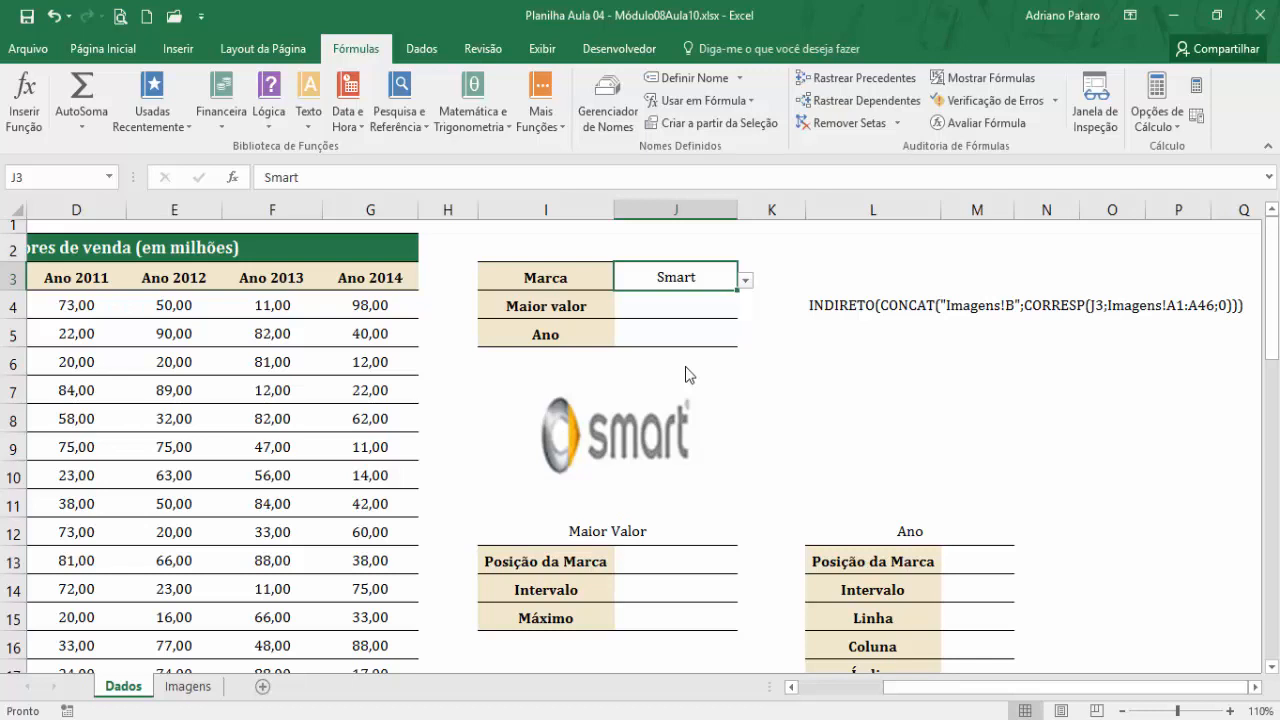
- Clear the auxiliary formula text from cell L4
click(820, 306)
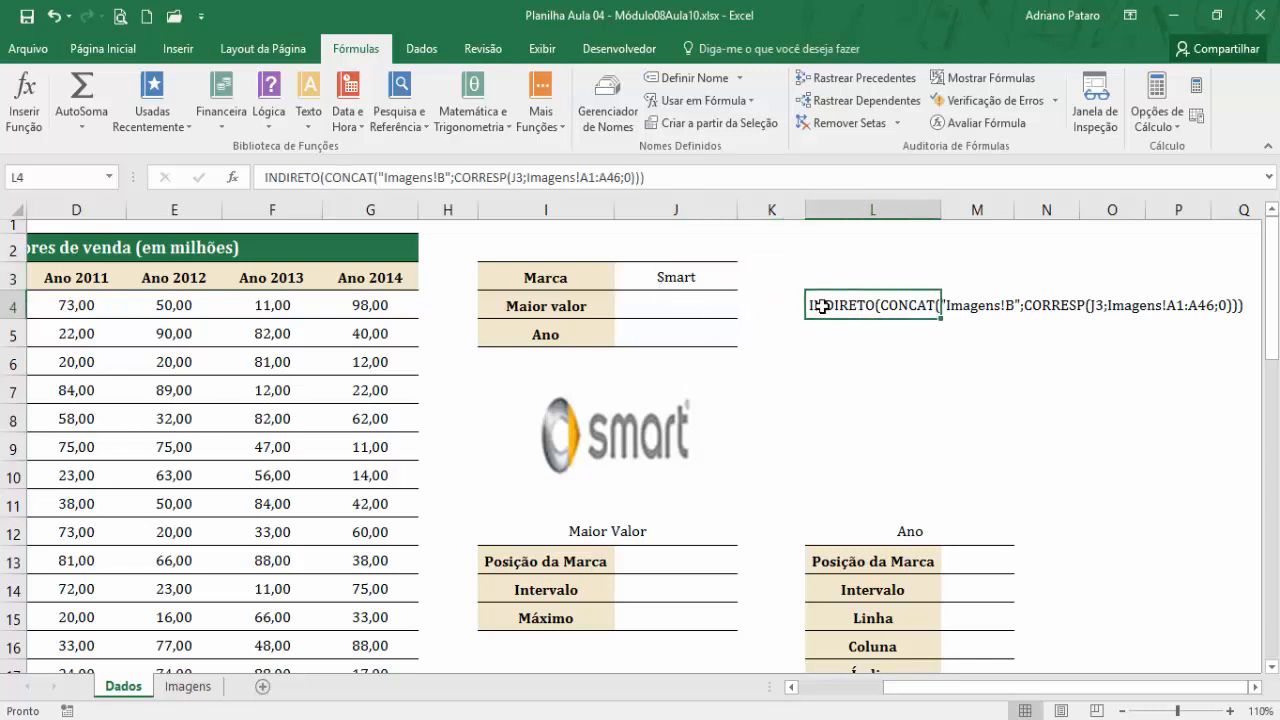
key(Delete)
drag(920, 688, 812, 706)
- Set Marca in J3 to Agrale
click(910, 277)
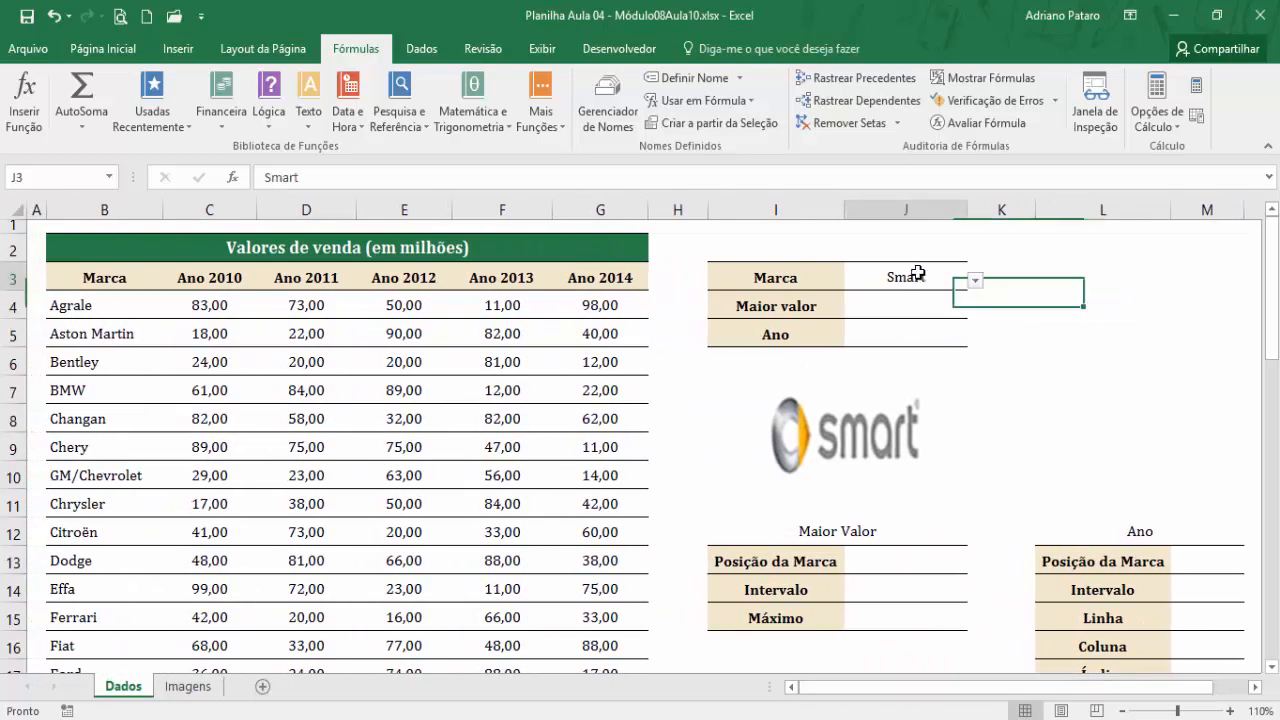
click(975, 281)
scroll(980, 390, up, 10)
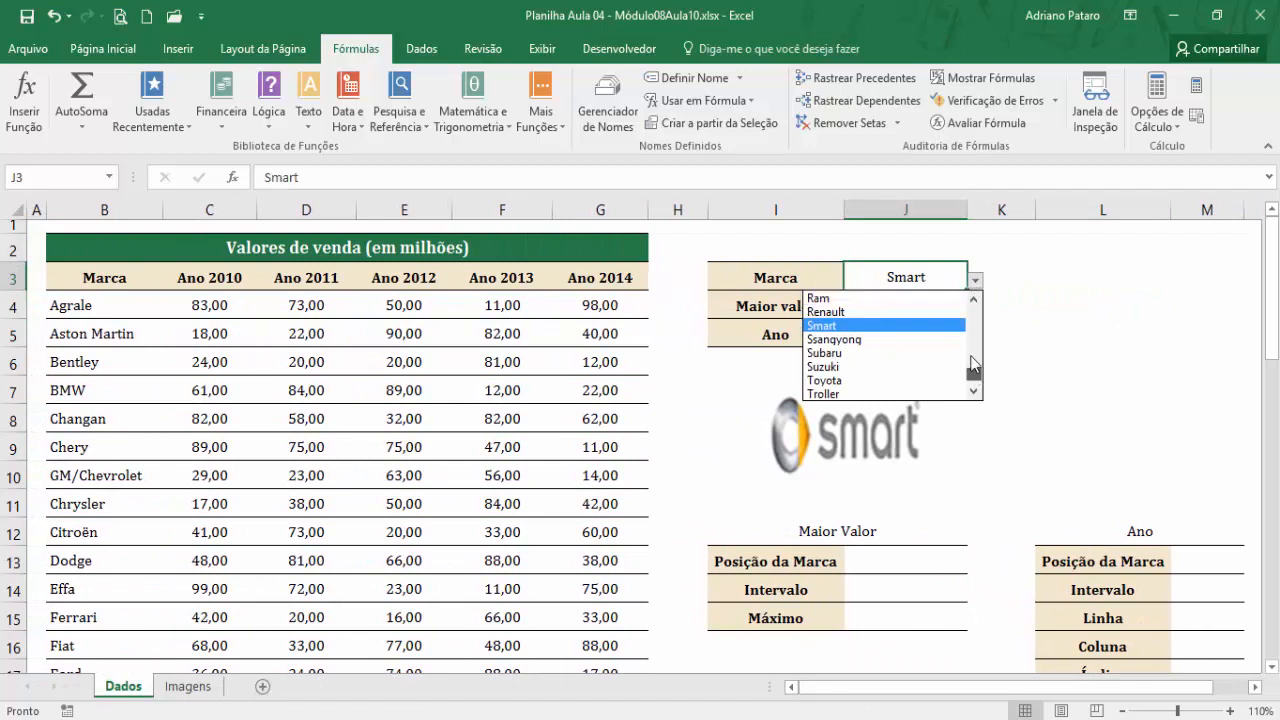
click(922, 299)
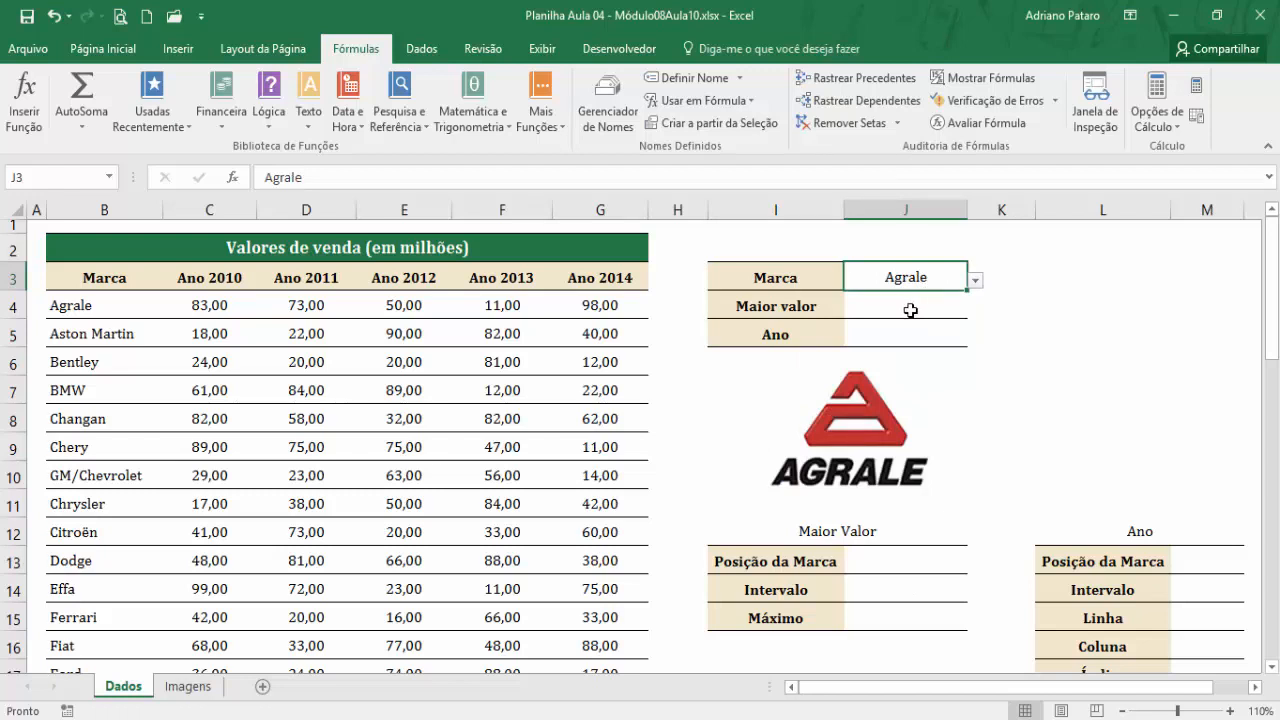
- Examine the Maior valor and Máximo result cells and Agrale's yearly sales in C4:G4
click(908, 308)
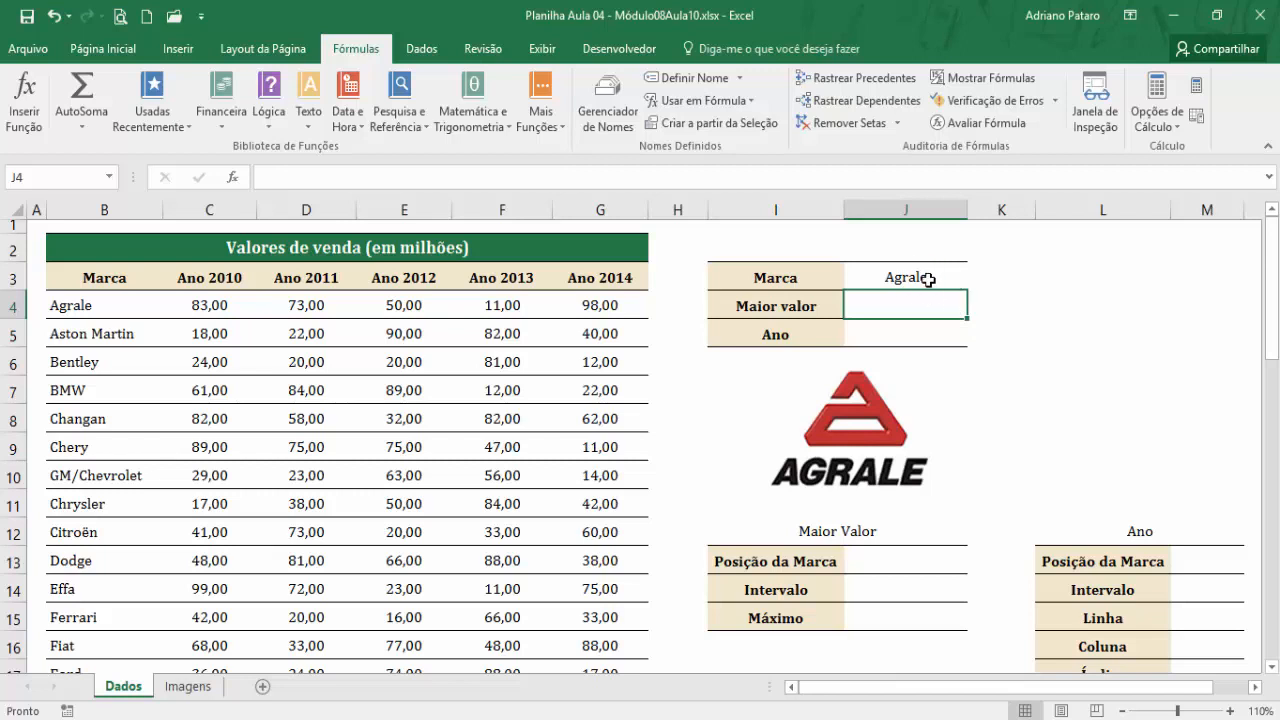
click(793, 618)
click(858, 626)
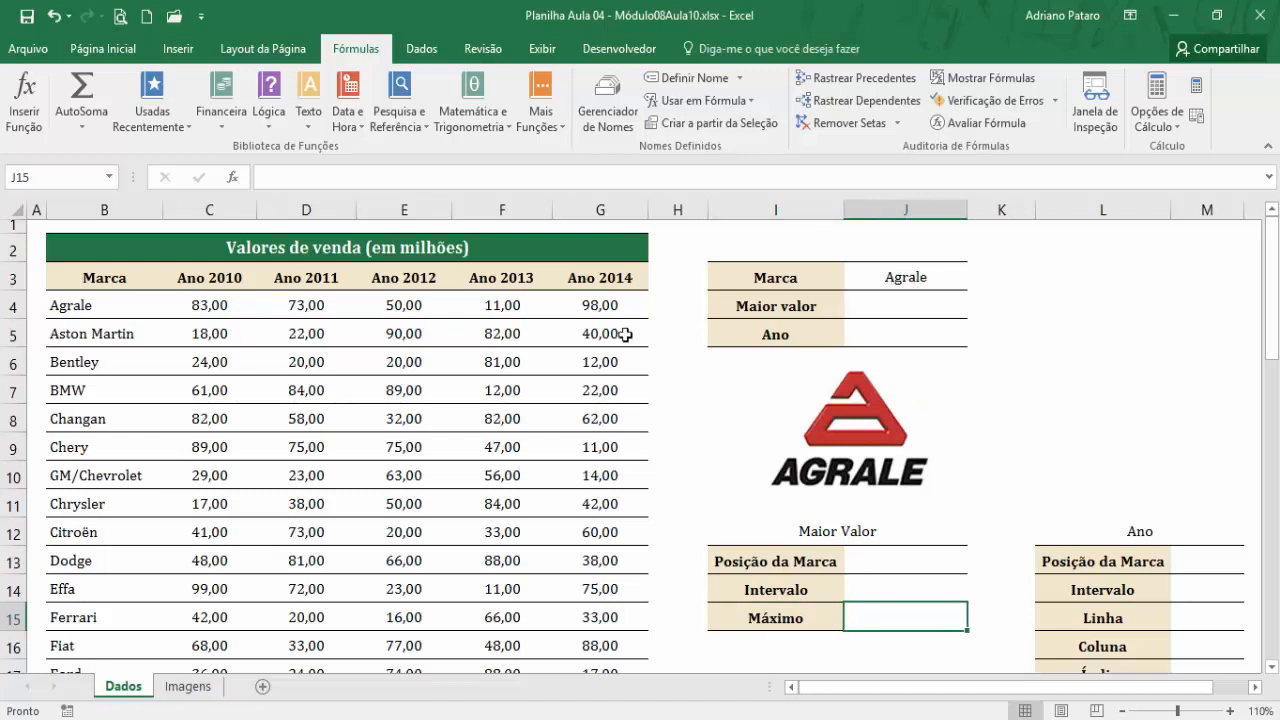
drag(214, 307, 583, 310)
- Set Marca in J3 to Kia
click(935, 279)
click(975, 282)
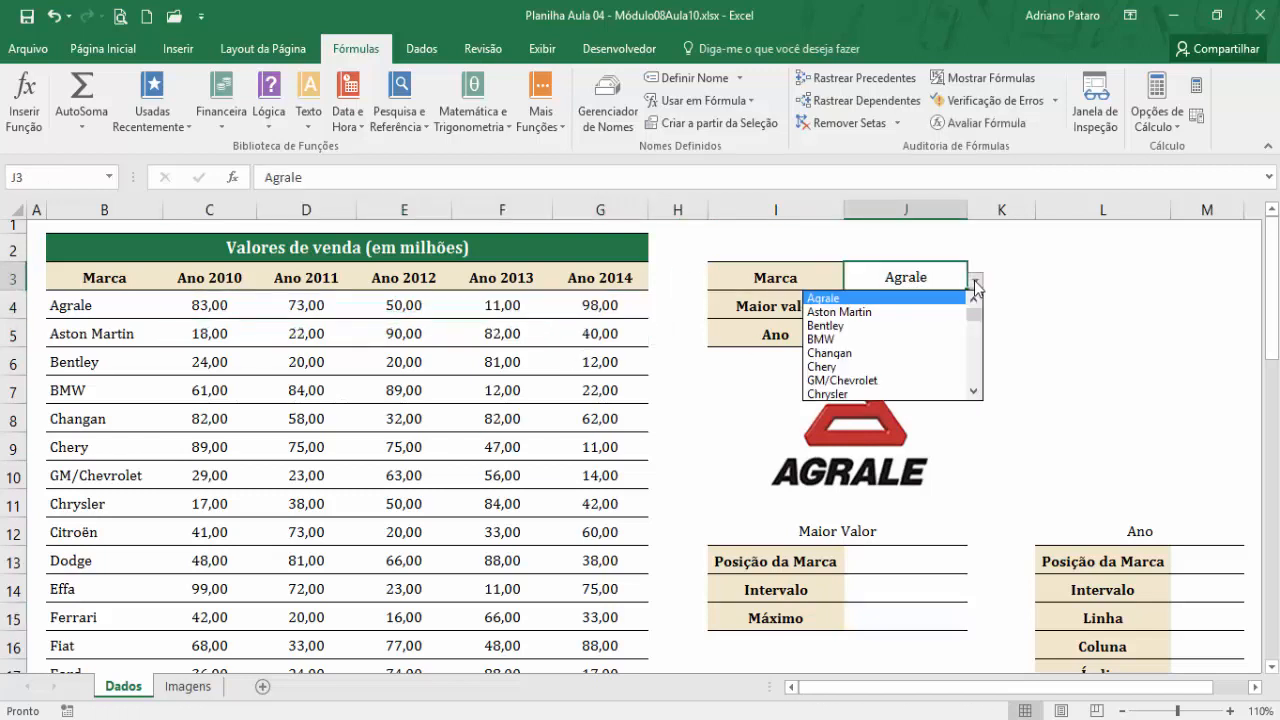
drag(980, 322, 975, 345)
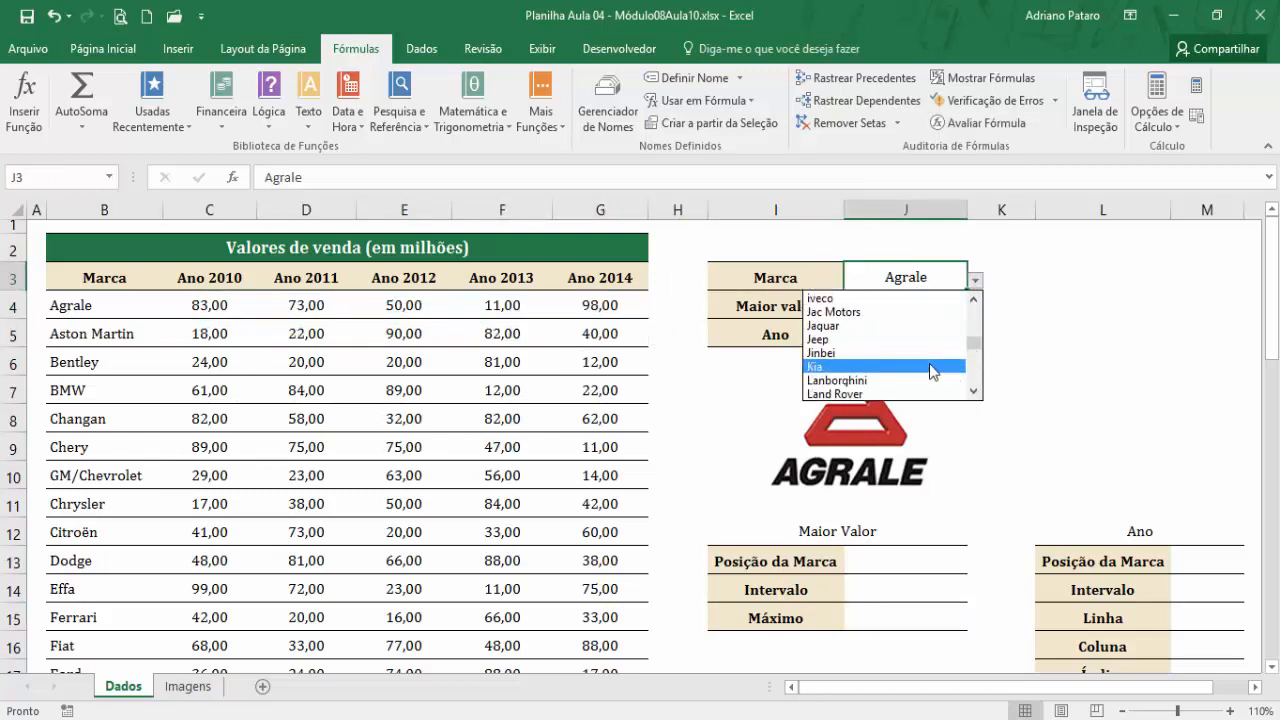
click(849, 366)
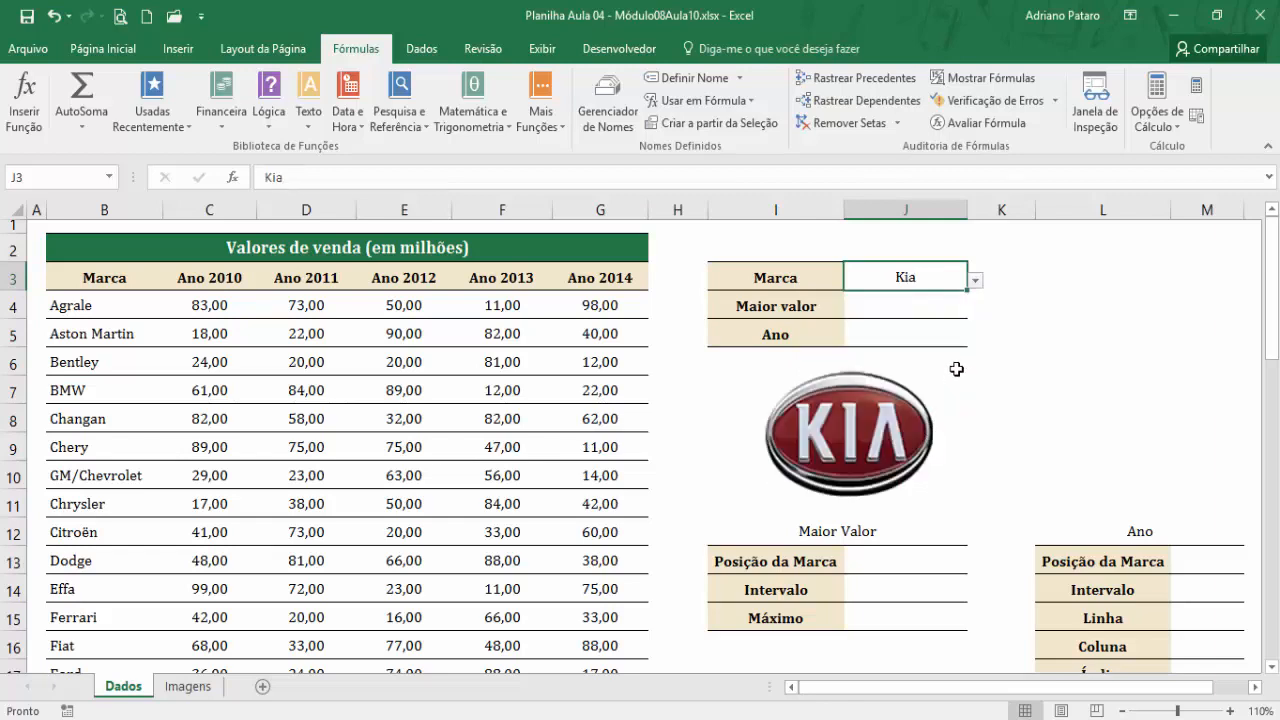
- Find the Kia row in the sales table and select its yearly values in C27:G27
scroll(103, 326, down, 2)
scroll(103, 326, down, 4)
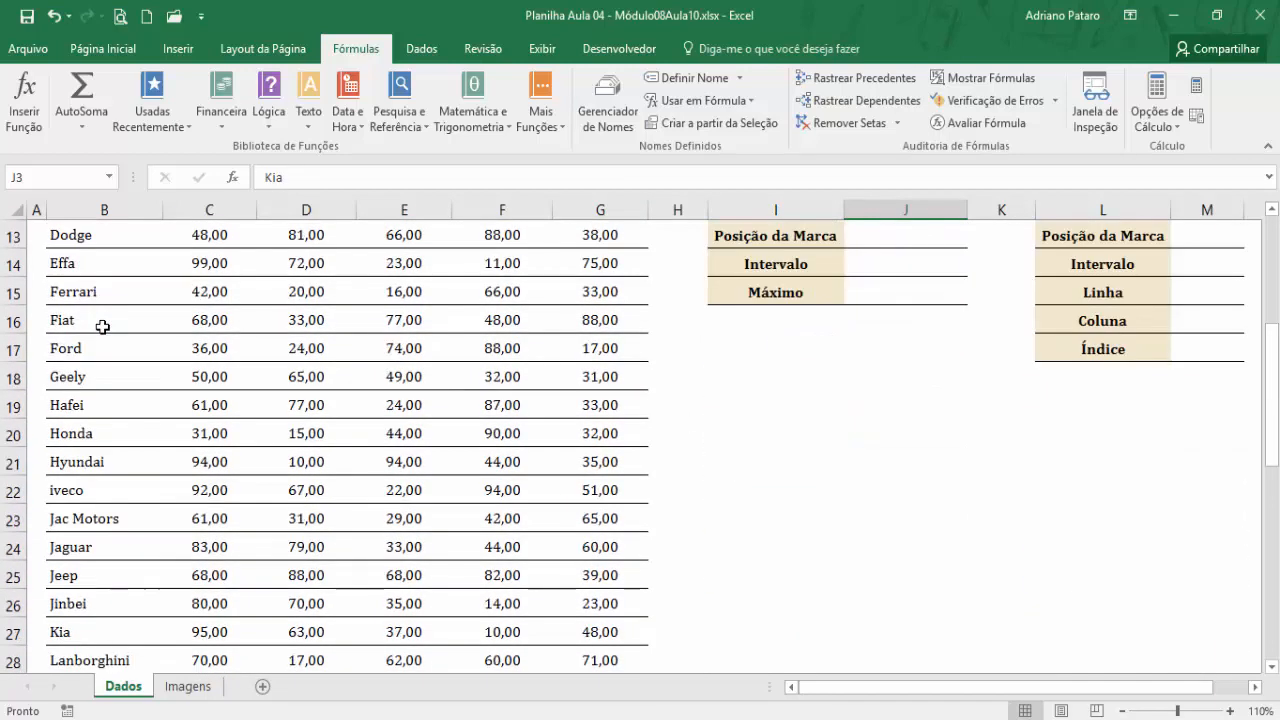
drag(186, 463, 596, 462)
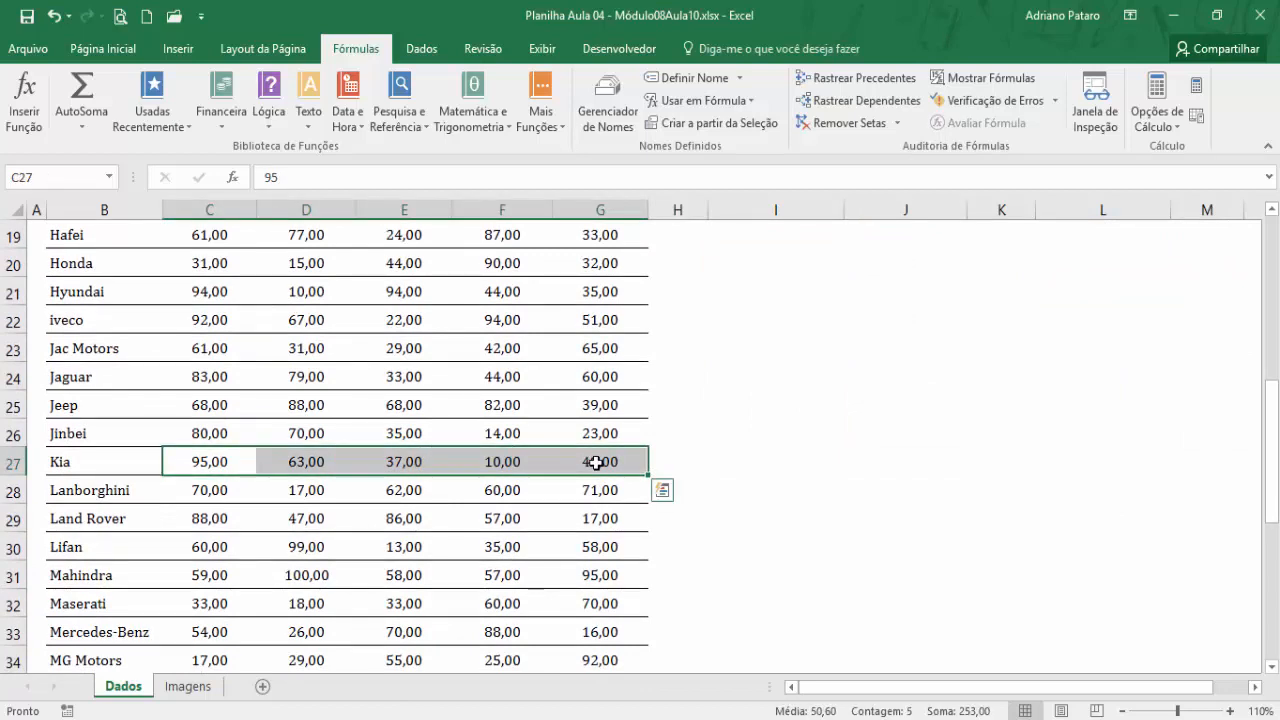
- Review the Posição da Marca cell J13 and the Kia row with its yearly values in C27:G27
scroll(720, 486, up, 6)
click(885, 553)
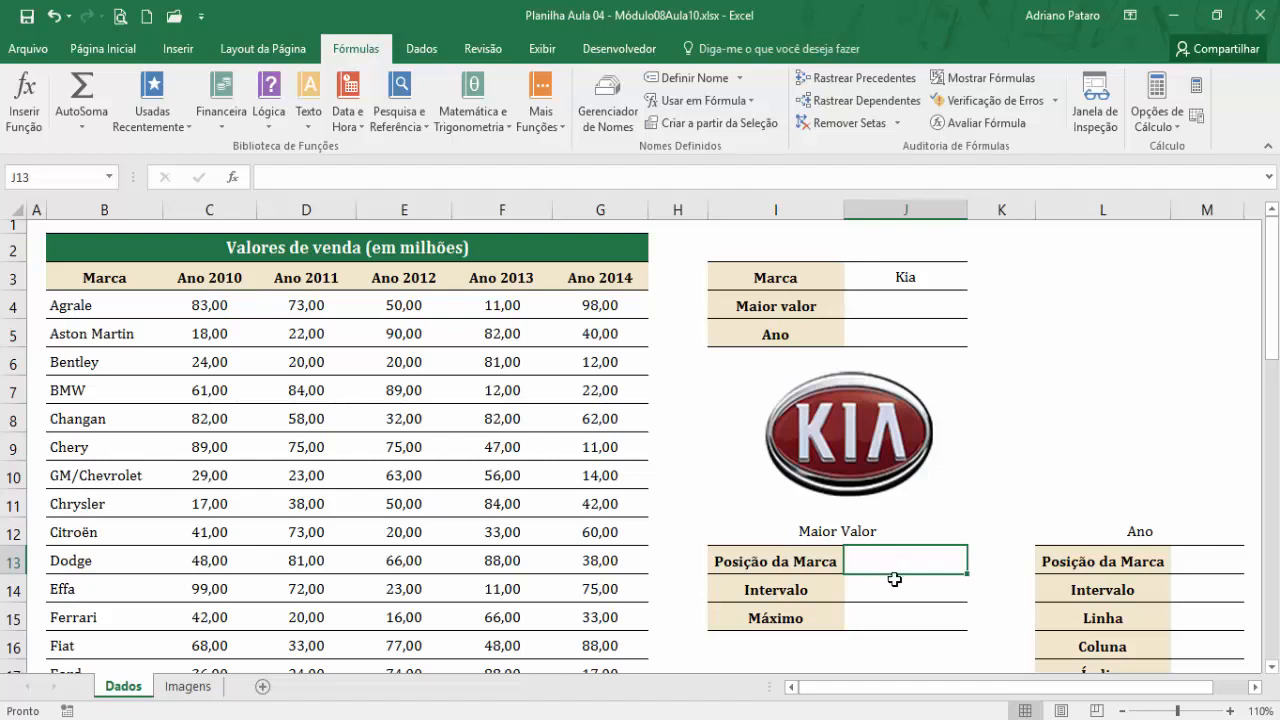
scroll(334, 537, down, 6)
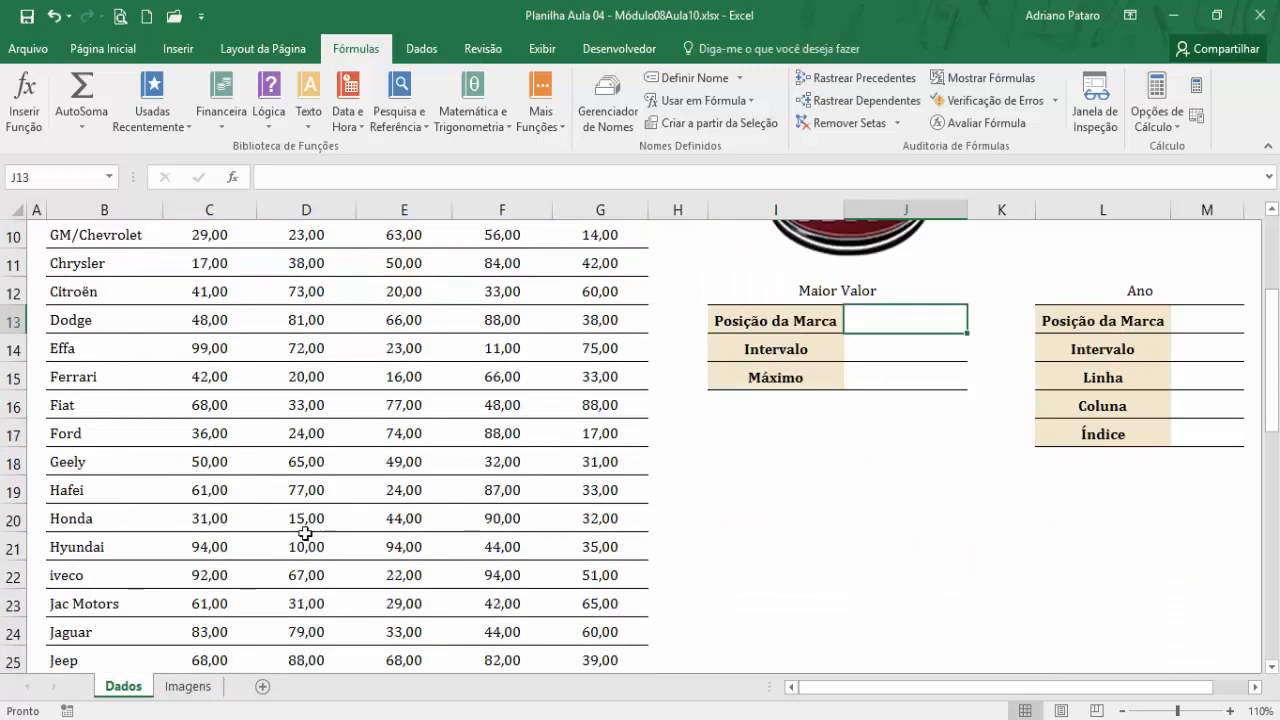
scroll(133, 528, down, 1)
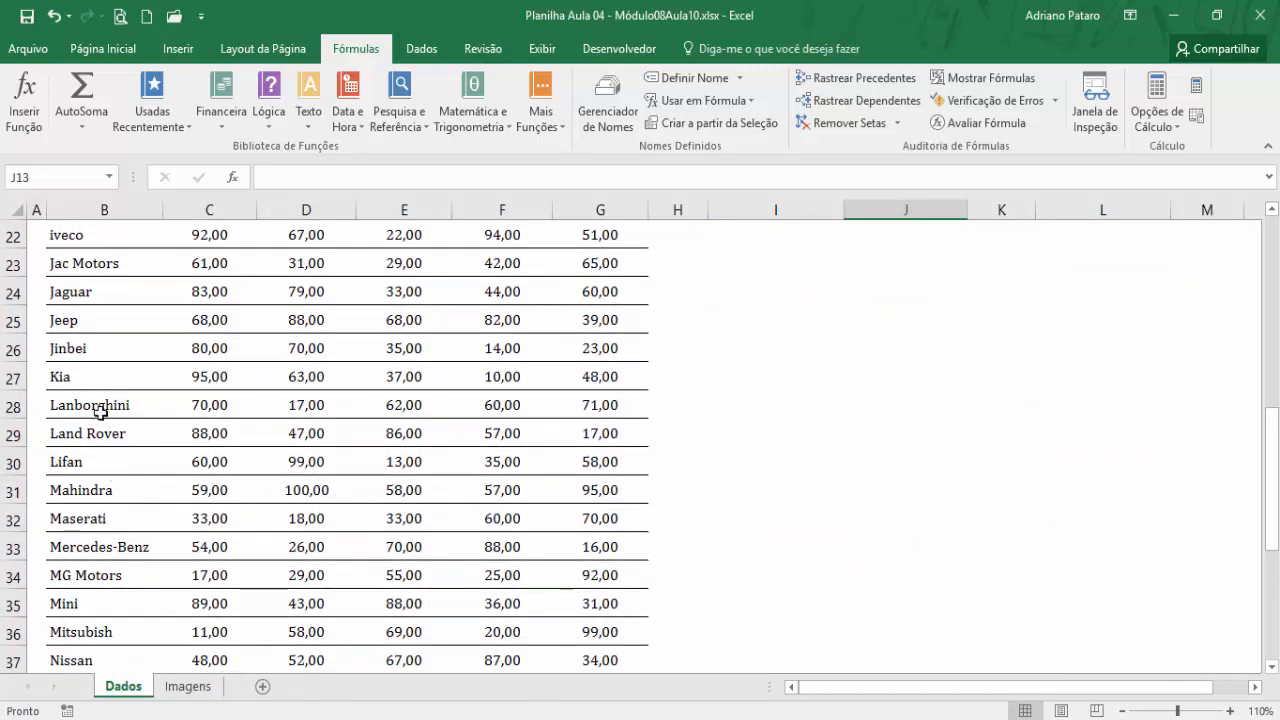
click(99, 379)
drag(200, 378, 588, 374)
- Insert a CORRESP function in J13 with lookup value J3, lookup array B4:B49 and match type 0
scroll(760, 457, up, 7)
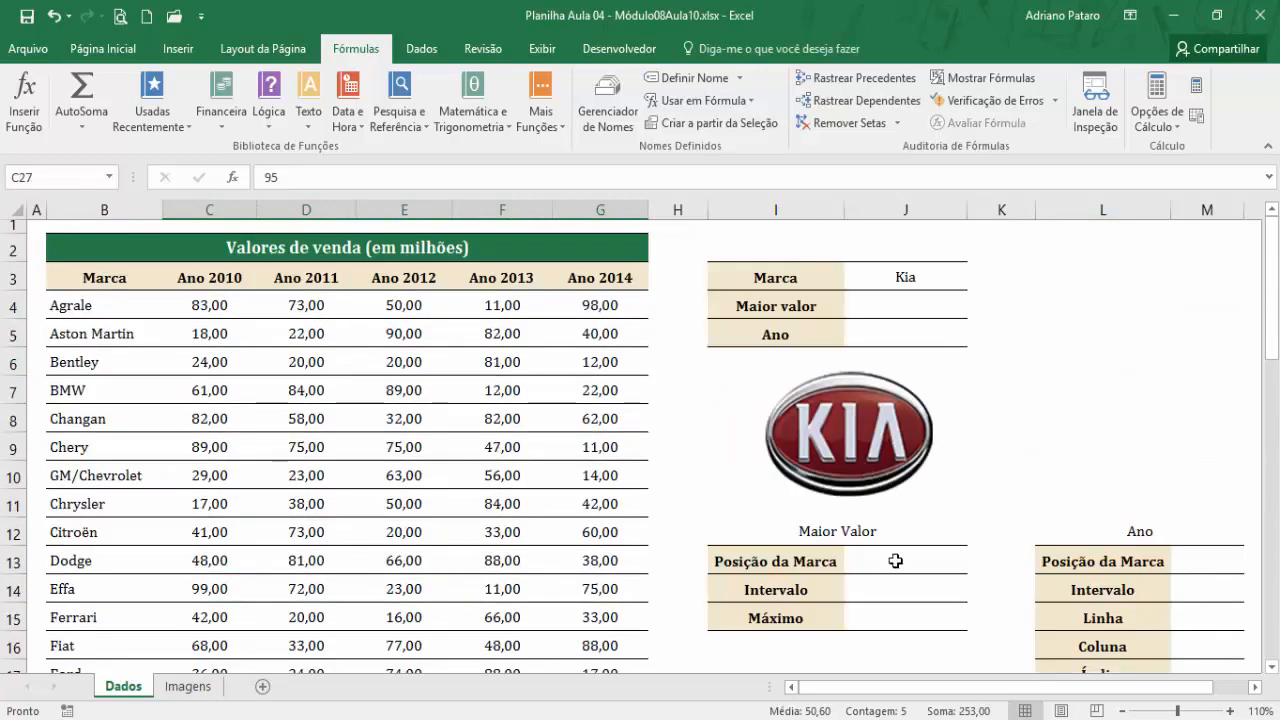
click(886, 550)
click(405, 118)
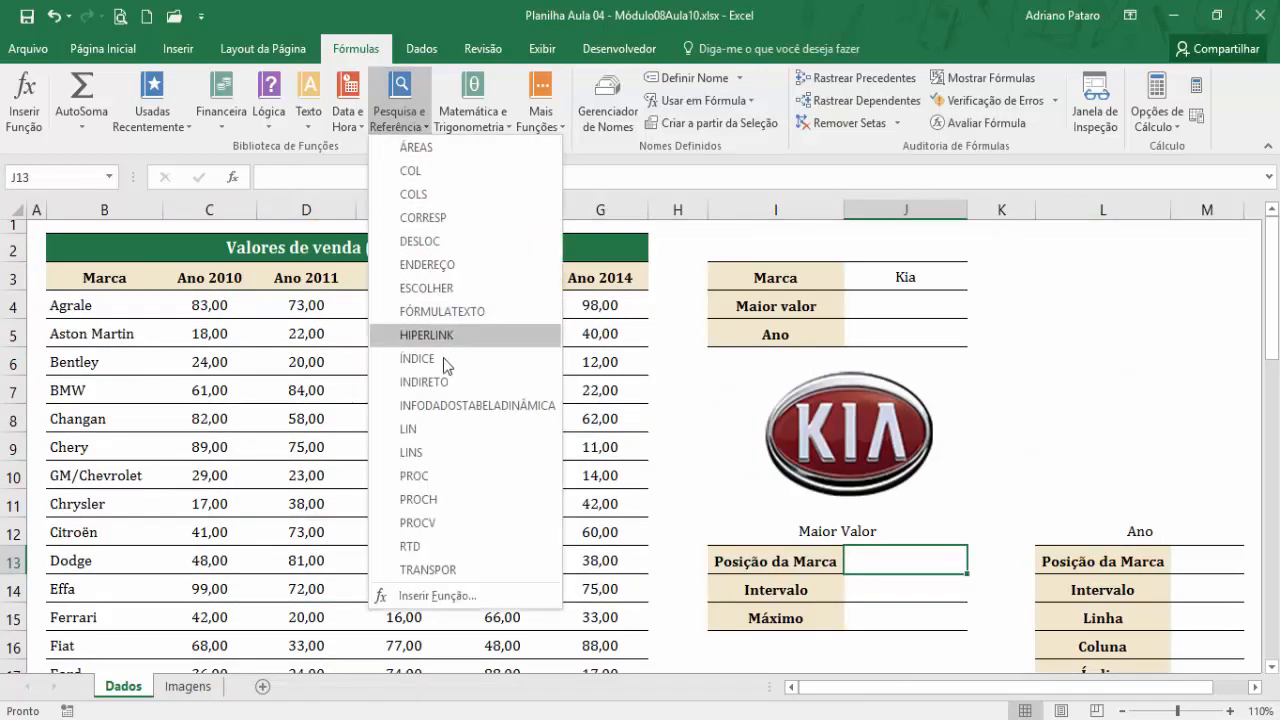
click(425, 217)
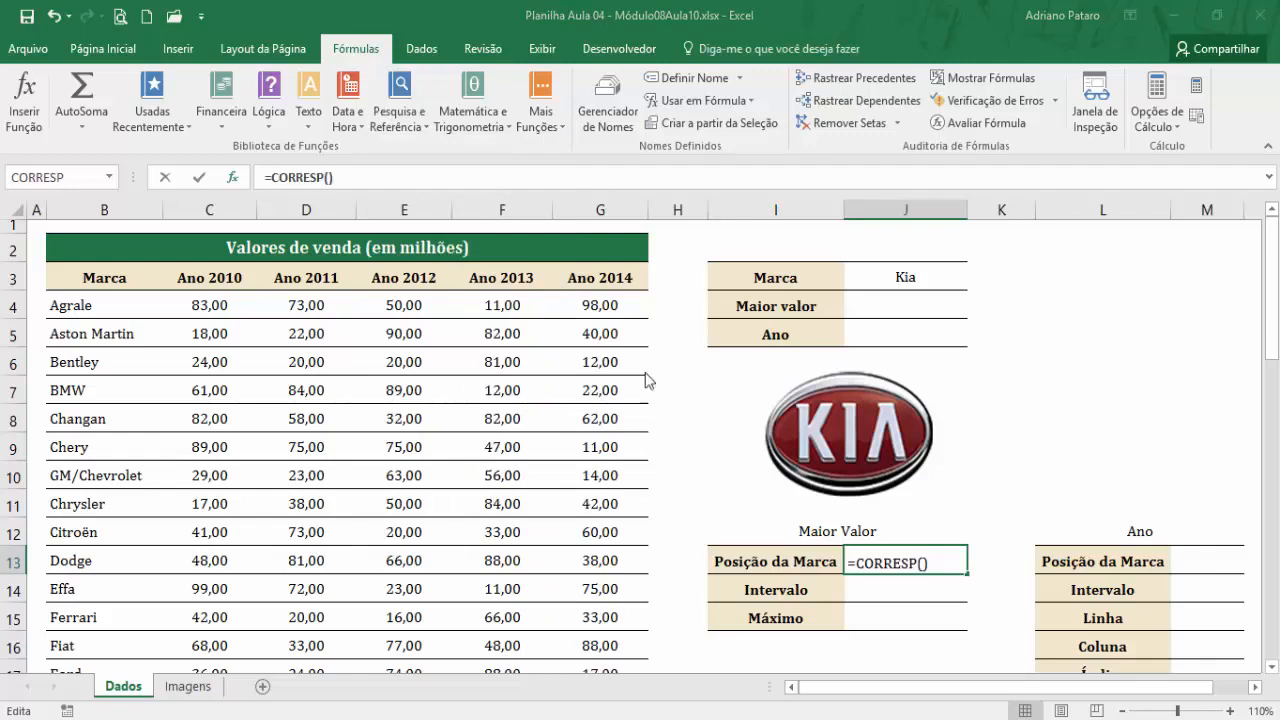
drag(513, 250, 506, 344)
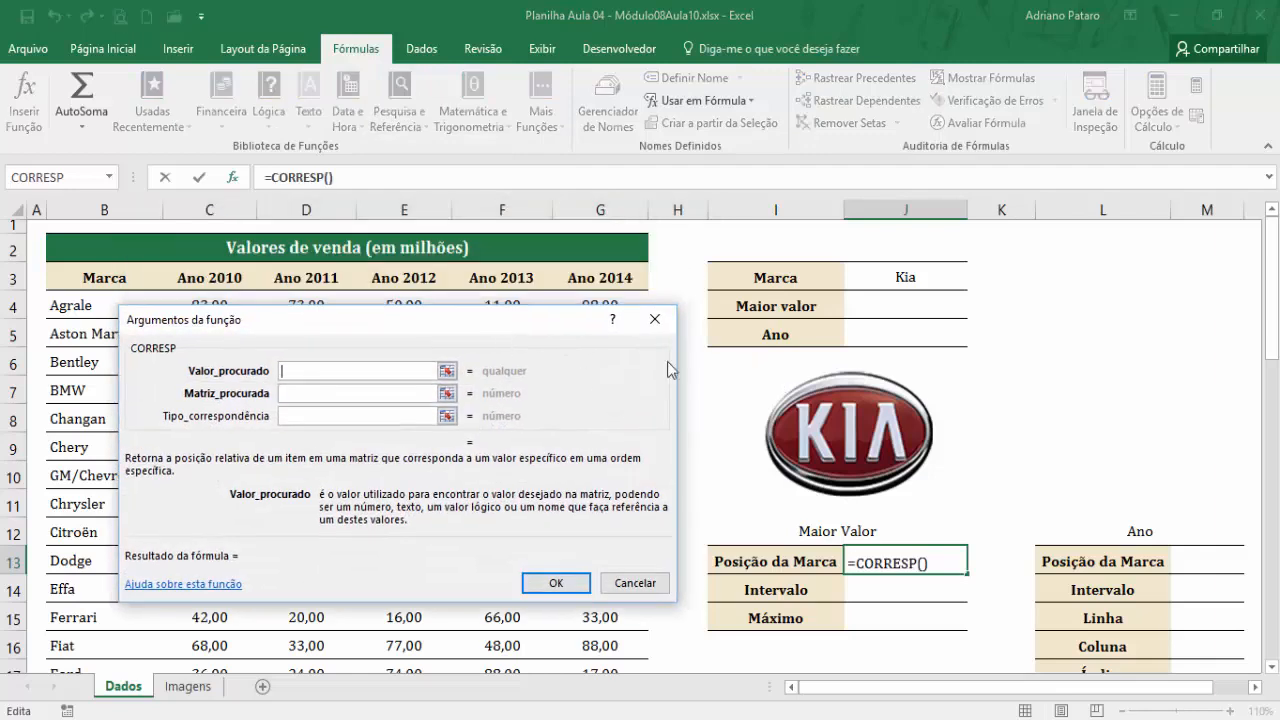
click(907, 275)
click(312, 394)
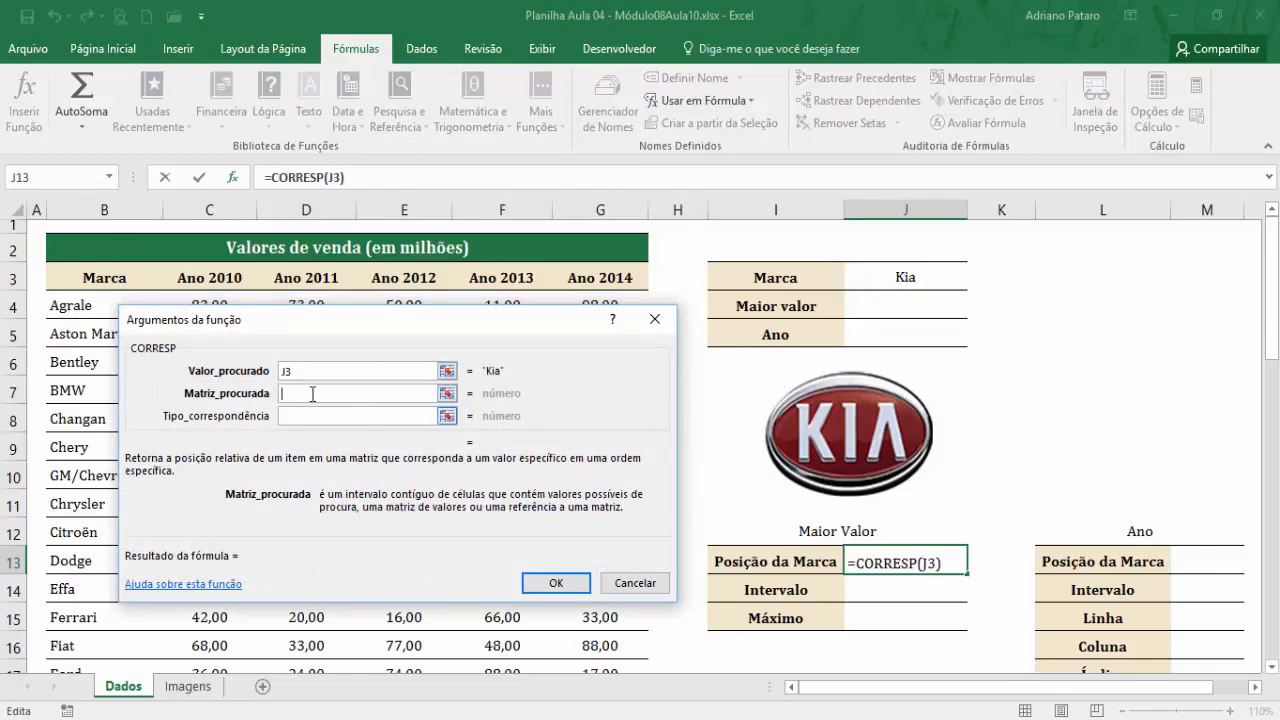
drag(74, 308, 129, 609)
text(0)
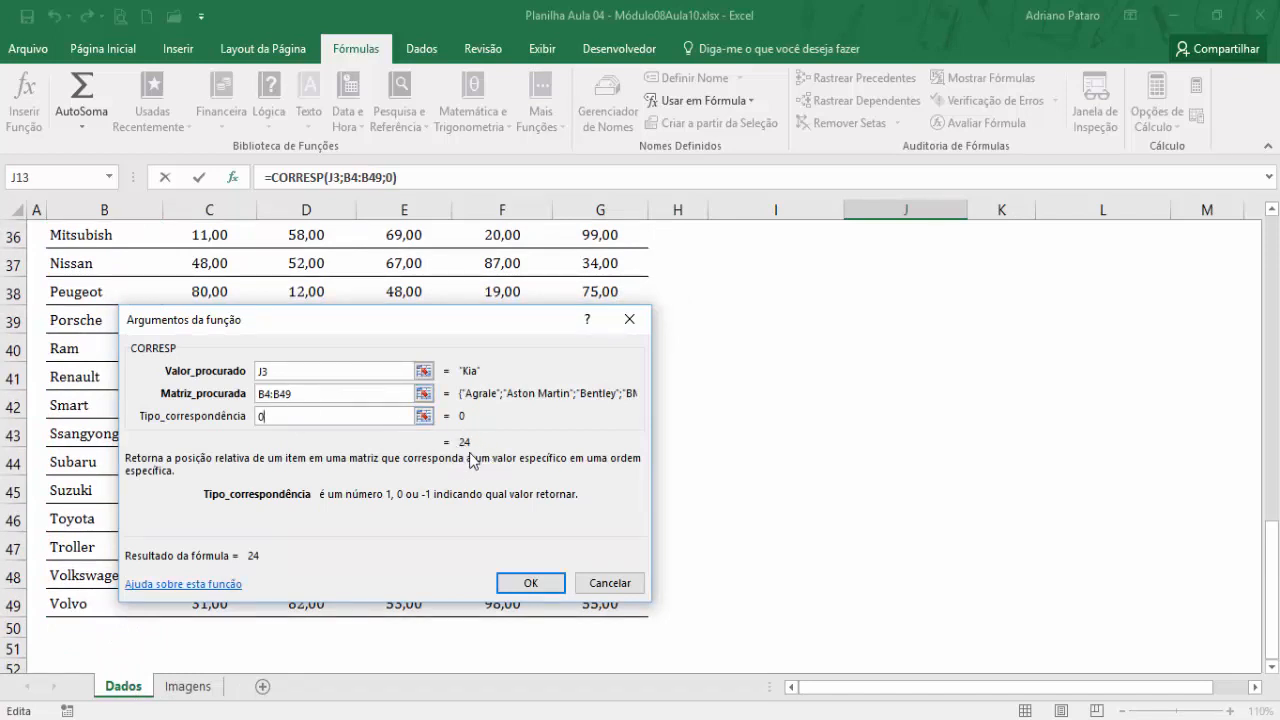
click(540, 585)
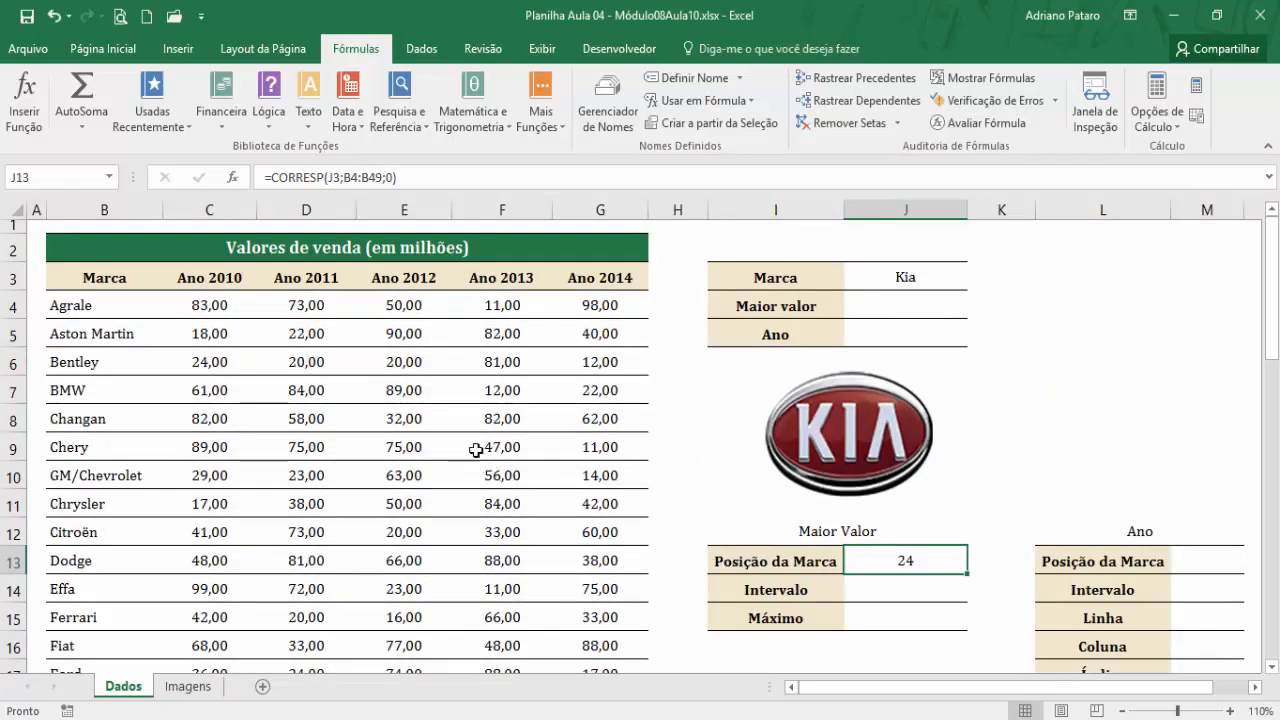
- Compare the sheet row numbers of Kia and Agrale with the brand position returned in J13
scroll(175, 440, down, 7)
scroll(175, 440, down, 2)
scroll(175, 440, up, 1)
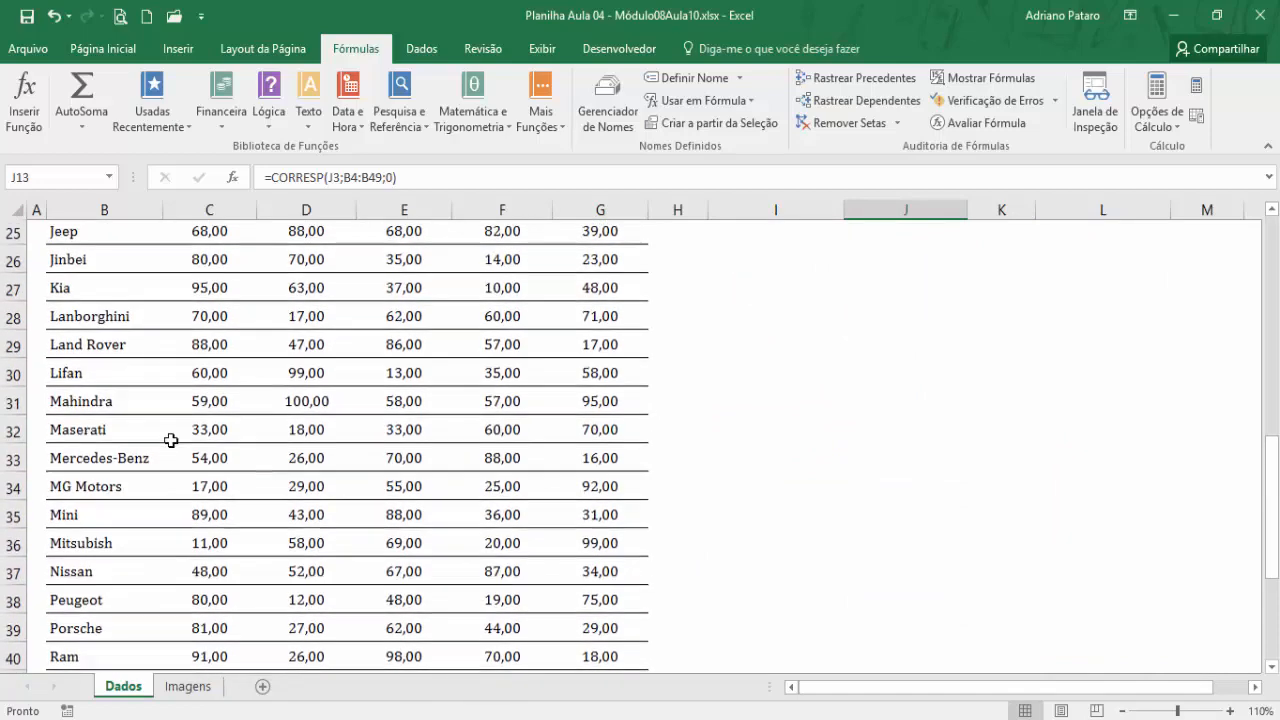
click(12, 293)
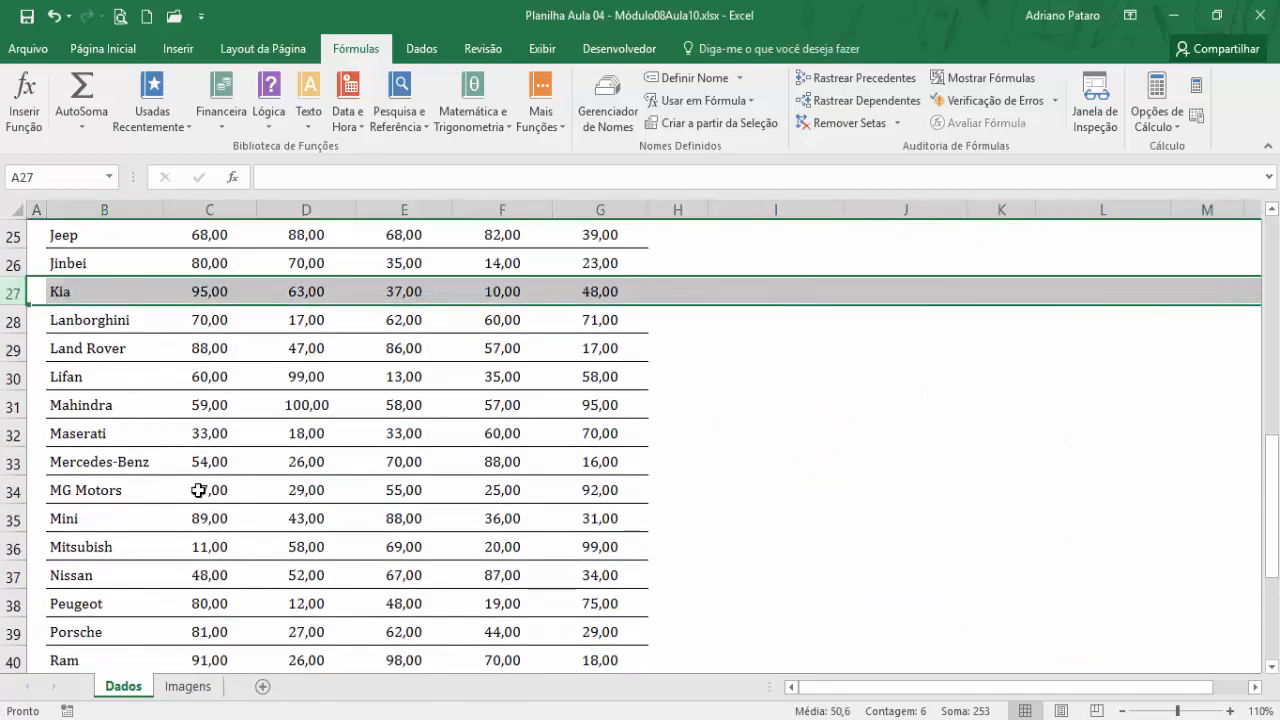
scroll(352, 537, up, 8)
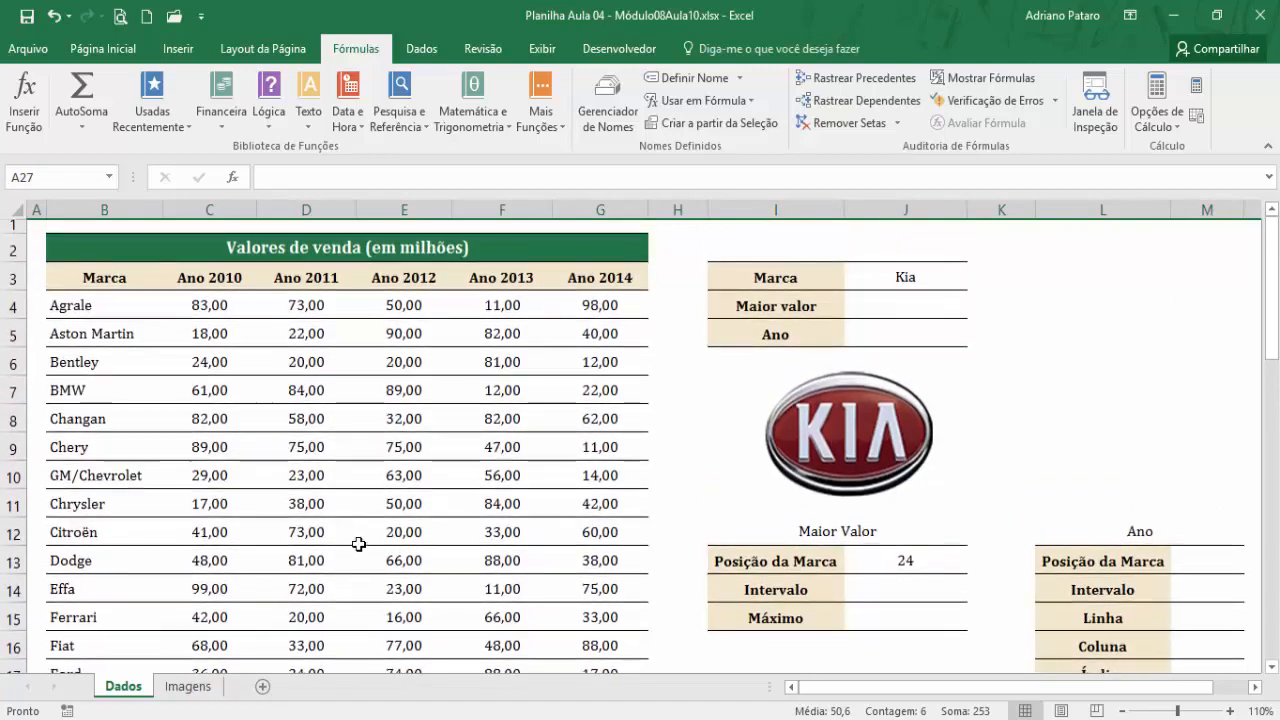
click(124, 307)
click(14, 308)
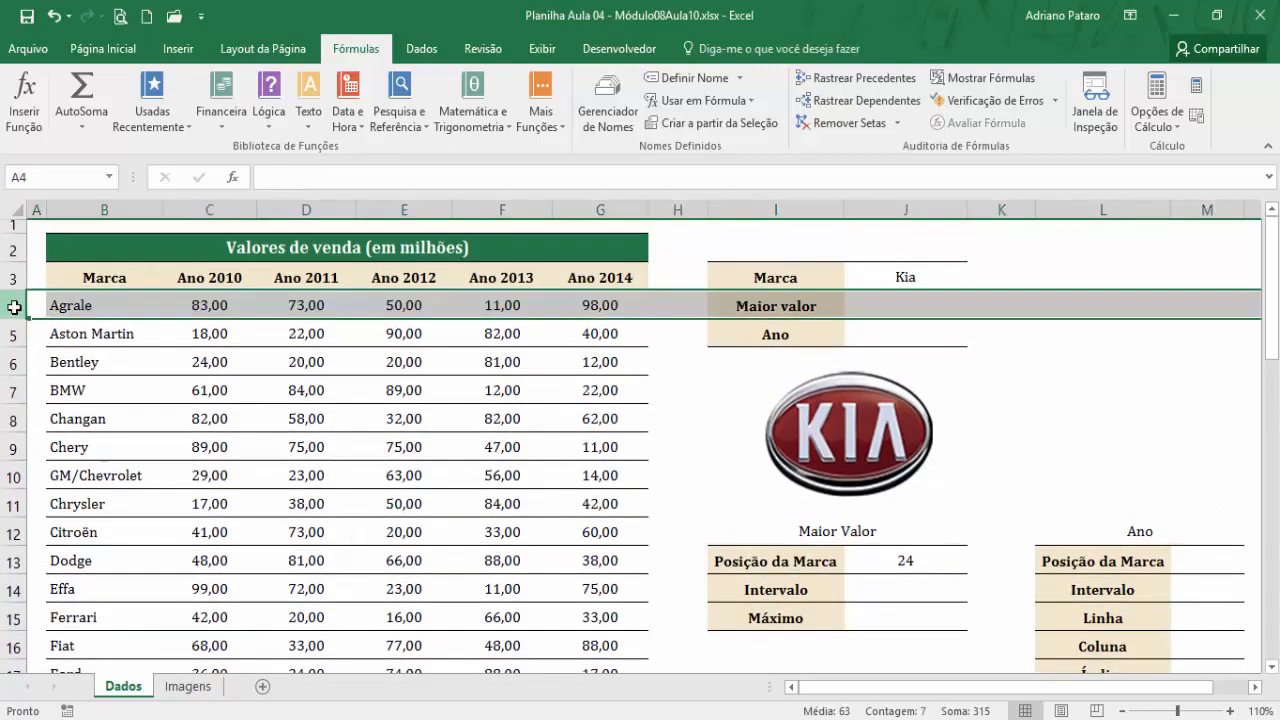
scroll(62, 500, down, 8)
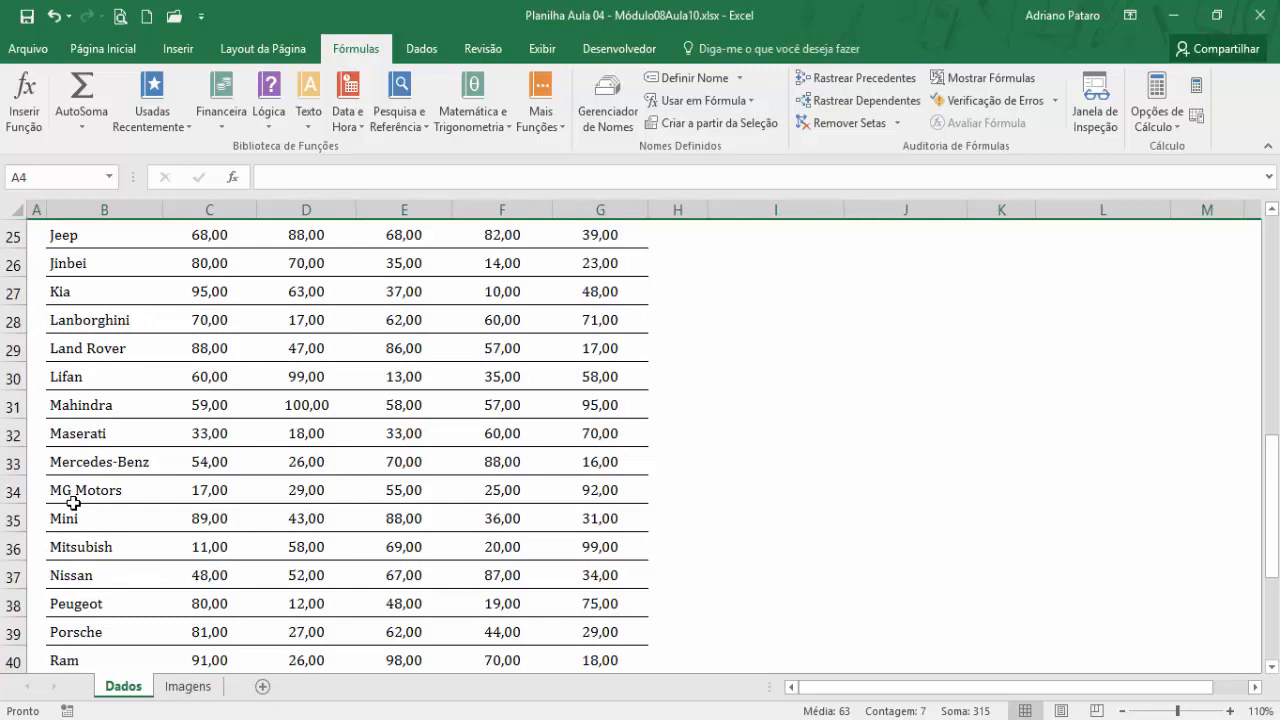
click(12, 292)
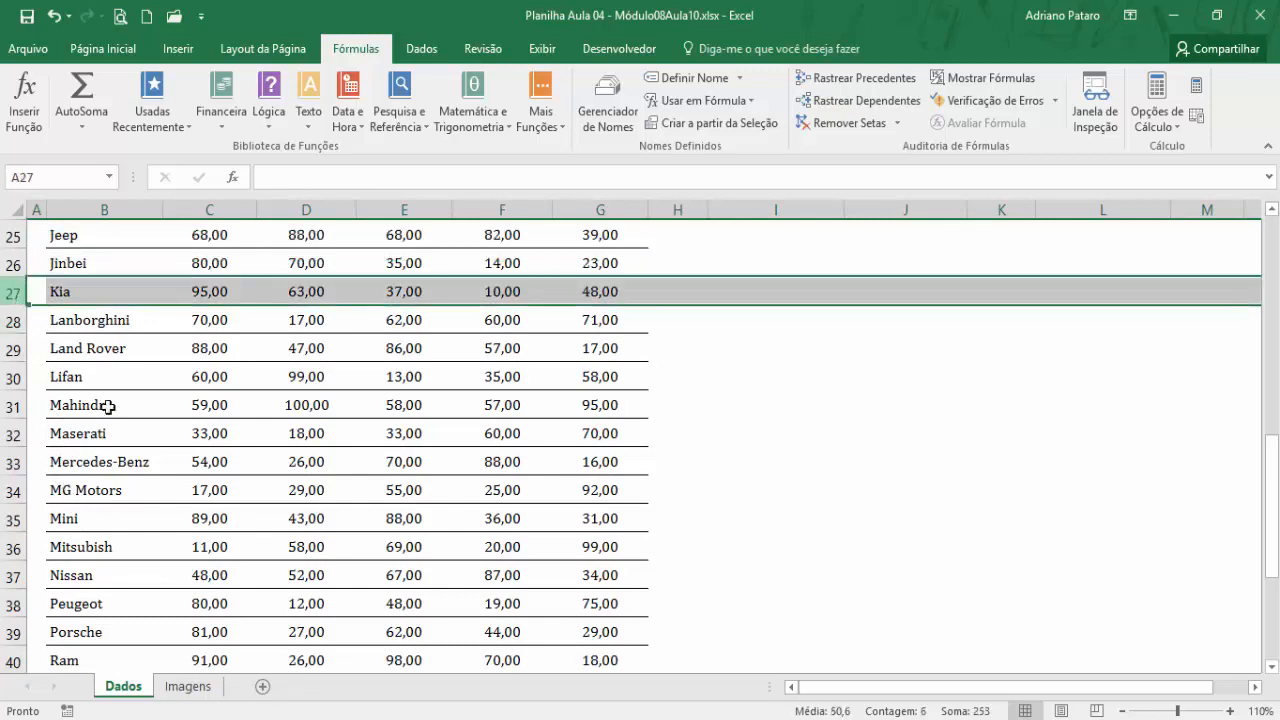
- Examine Kia's yearly values in C27:G27 and the rows above Agrale, the first brand in the table
scroll(267, 512, up, 1)
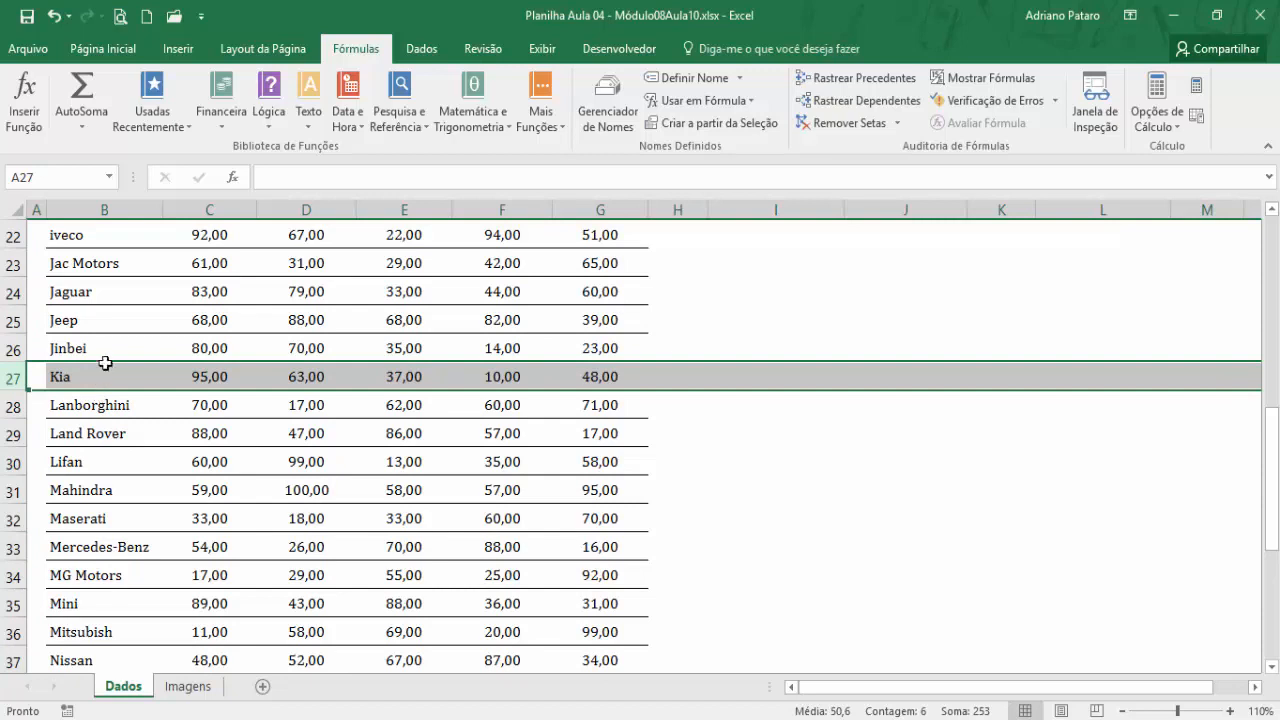
drag(190, 291, 588, 291)
drag(203, 374, 566, 378)
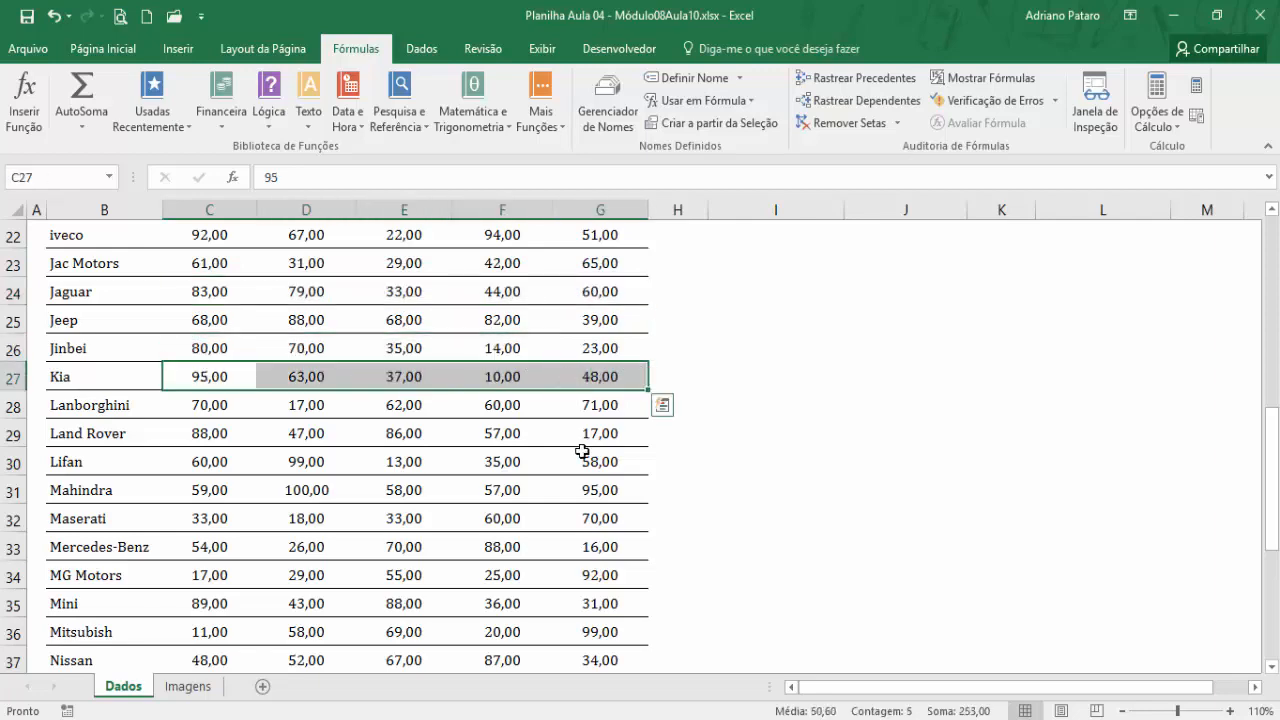
scroll(582, 451, up, 7)
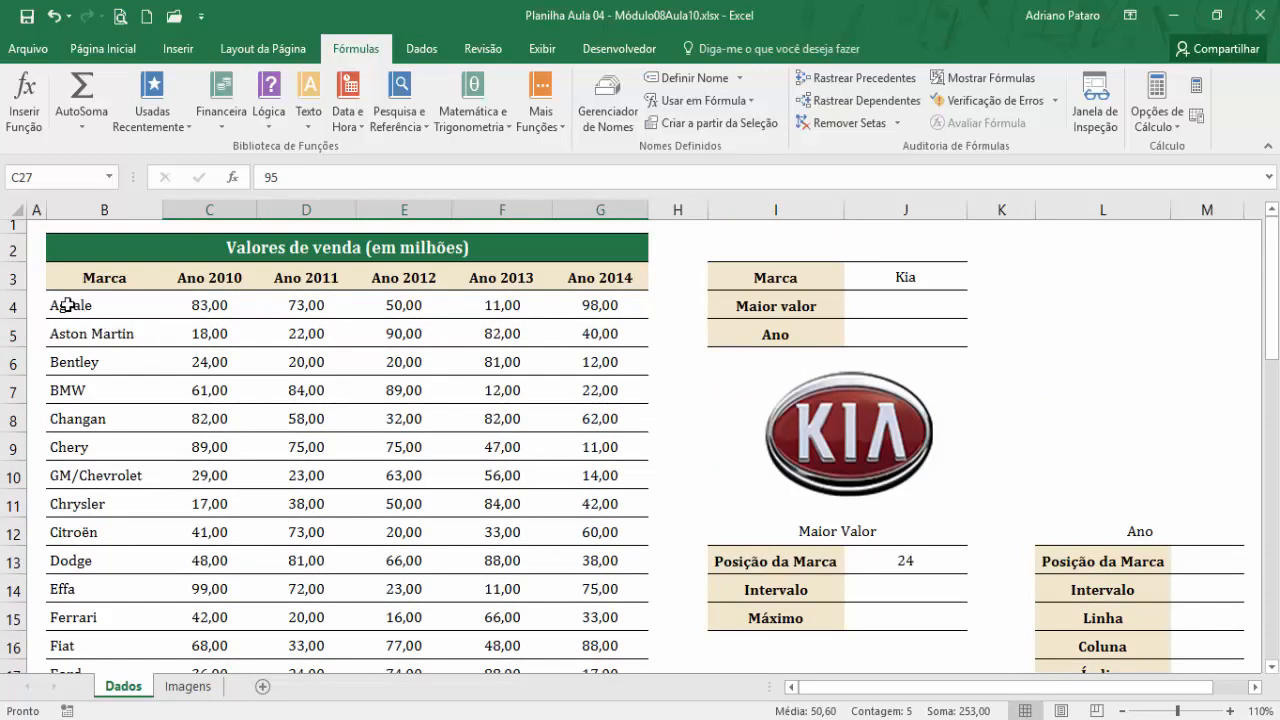
click(16, 308)
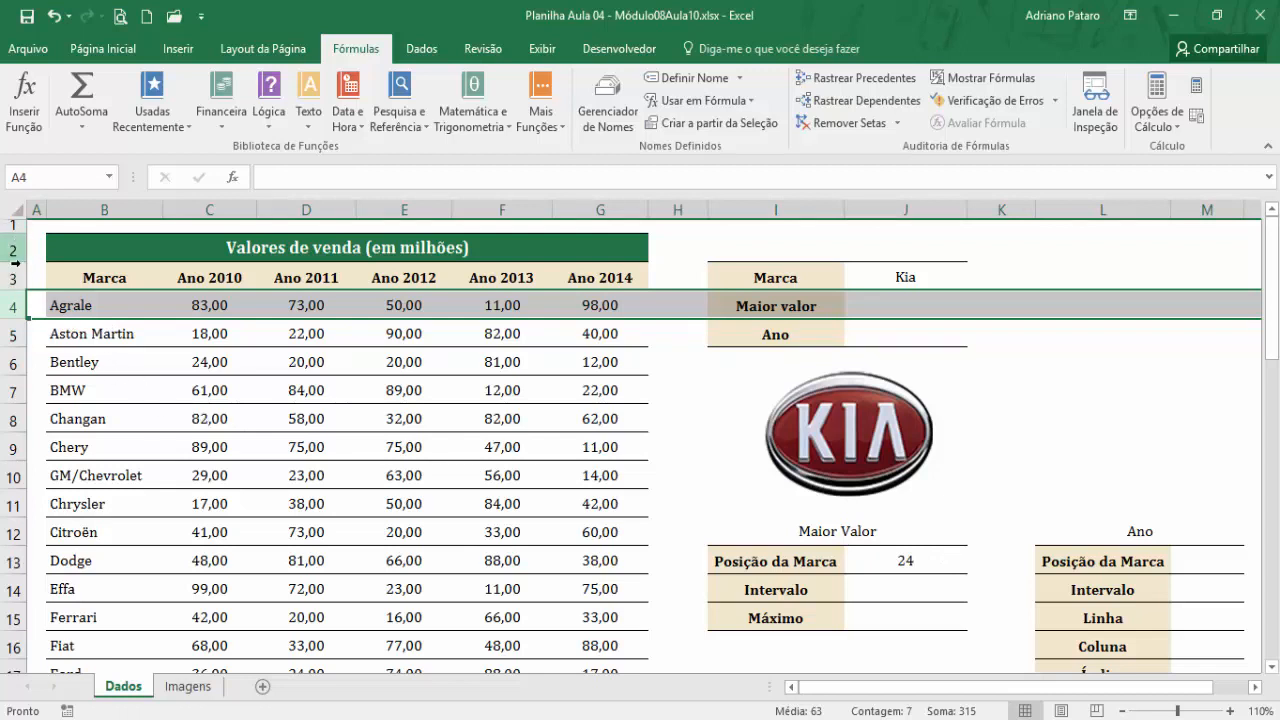
click(86, 306)
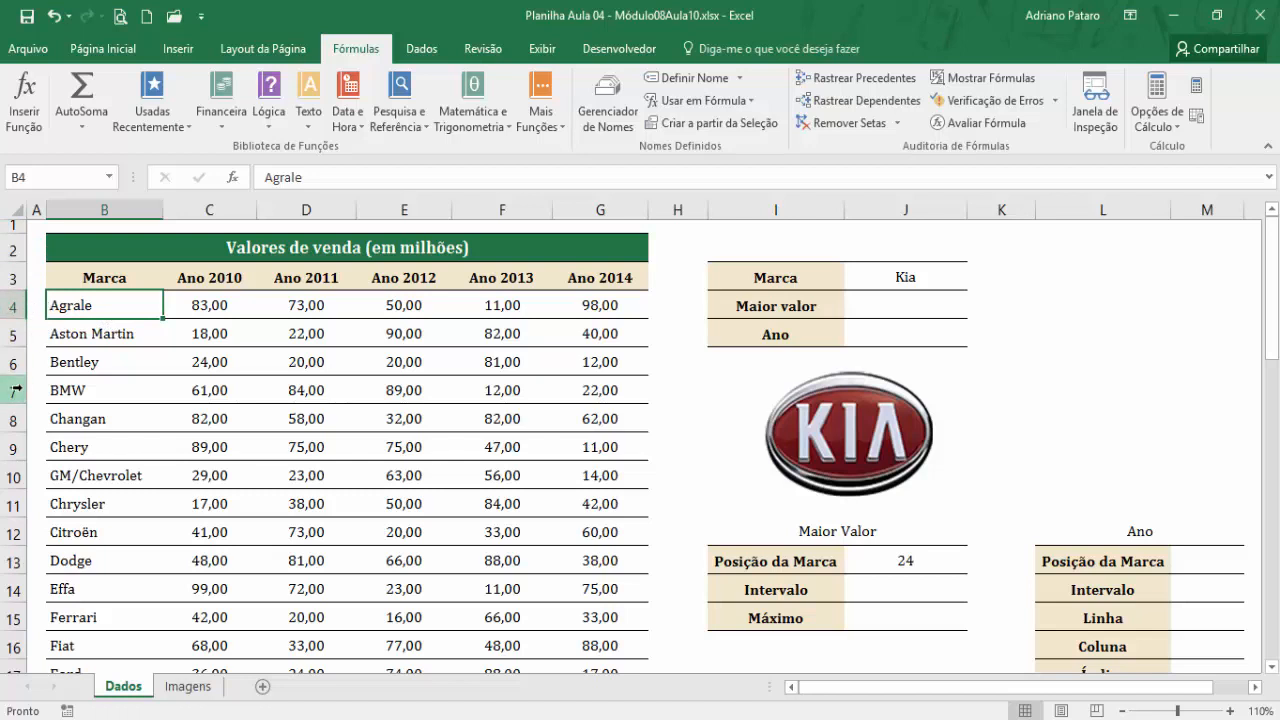
- Add +3 to the end of the CORRESP formula in J13
click(922, 563)
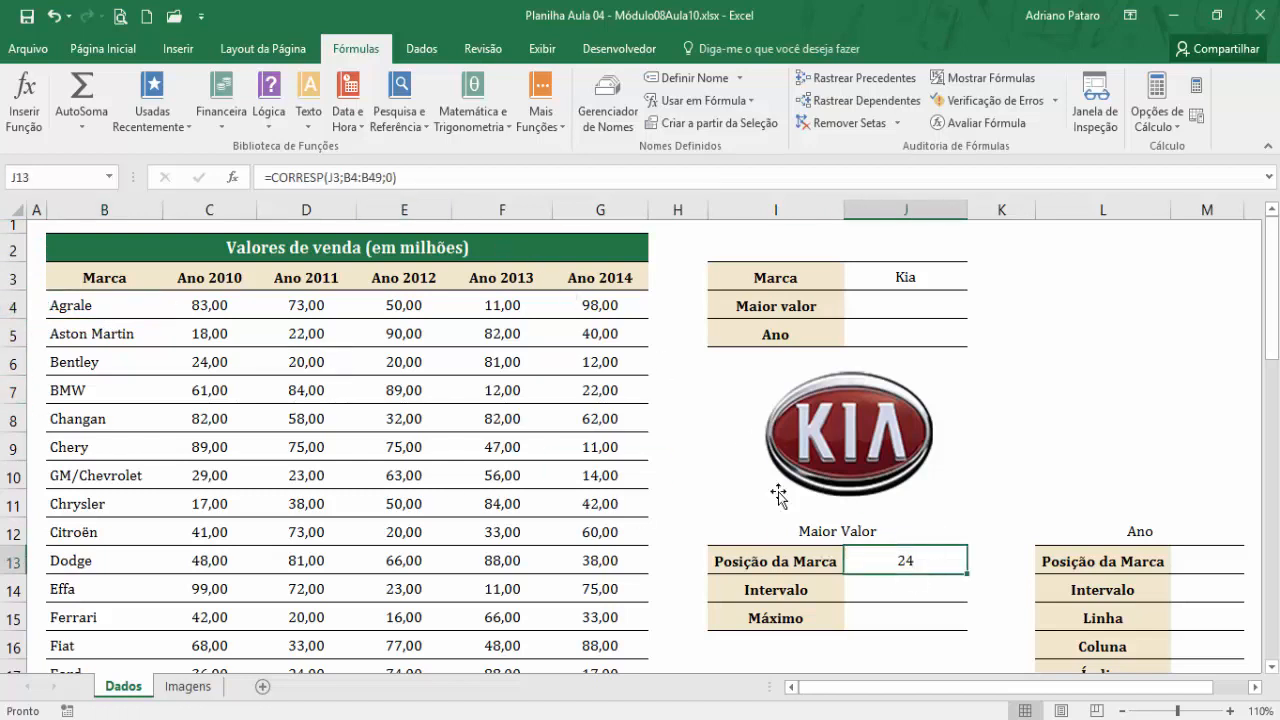
click(440, 179)
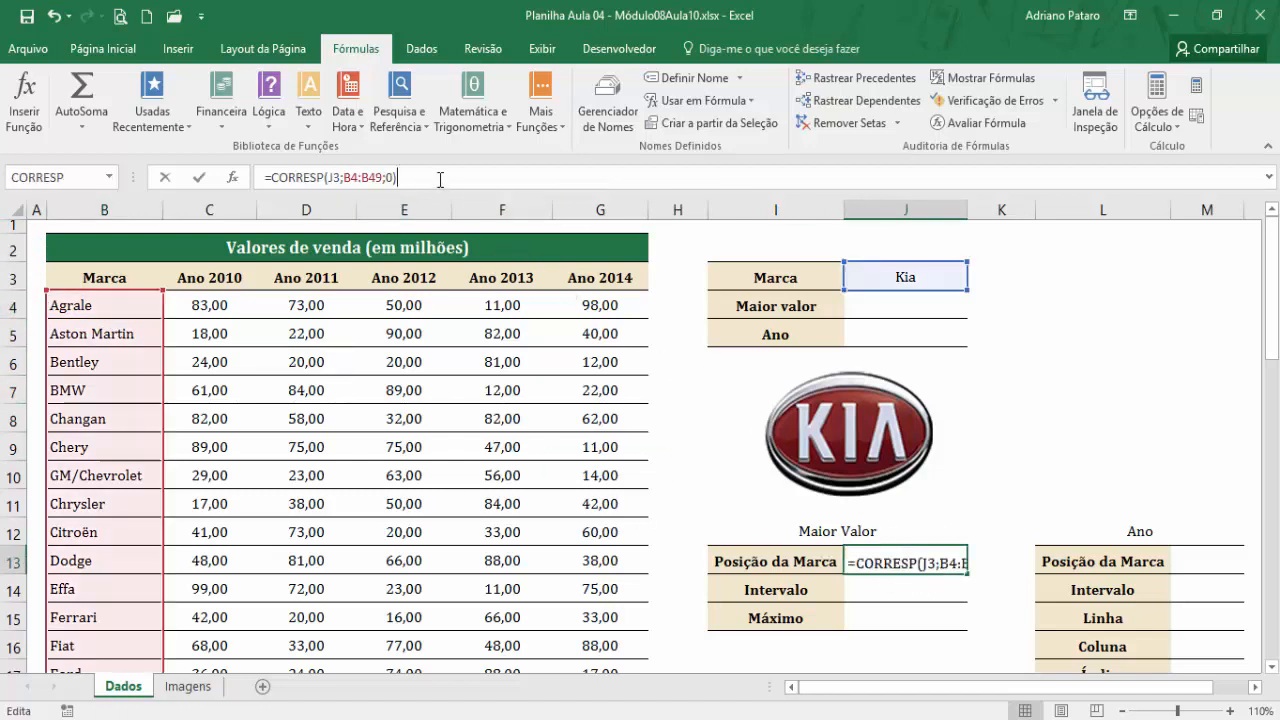
text(+3)
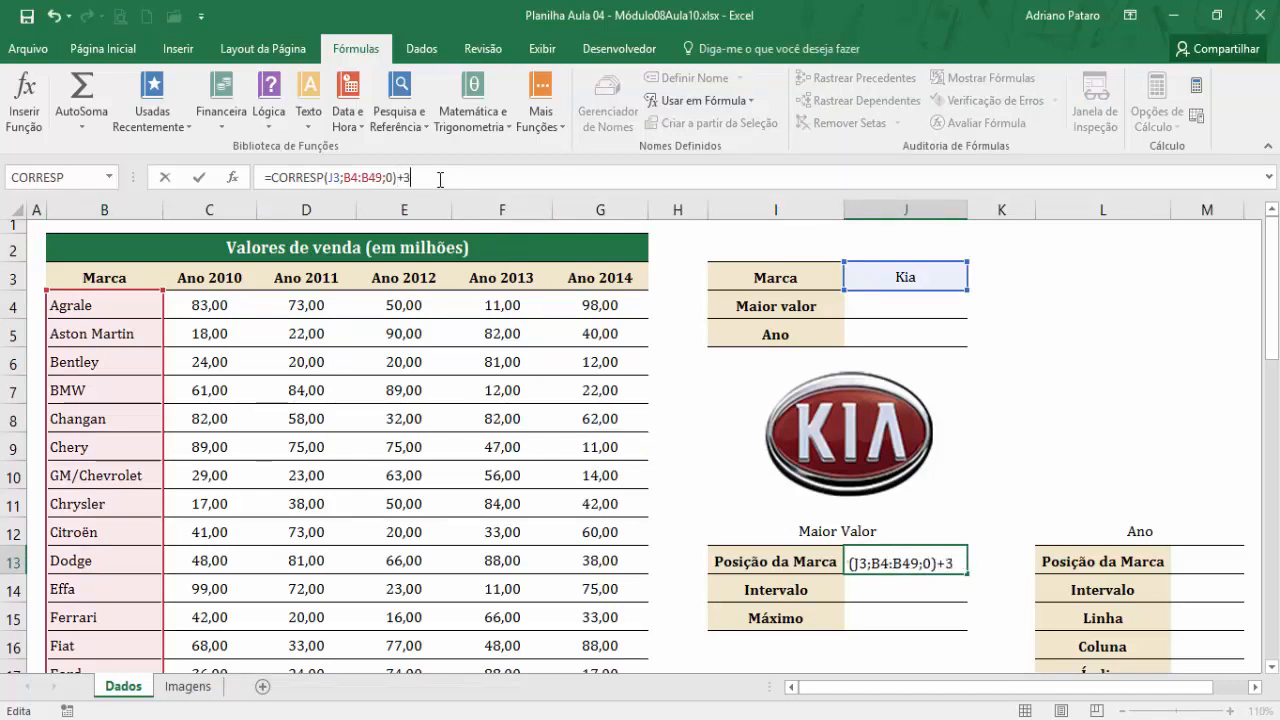
key(Return)
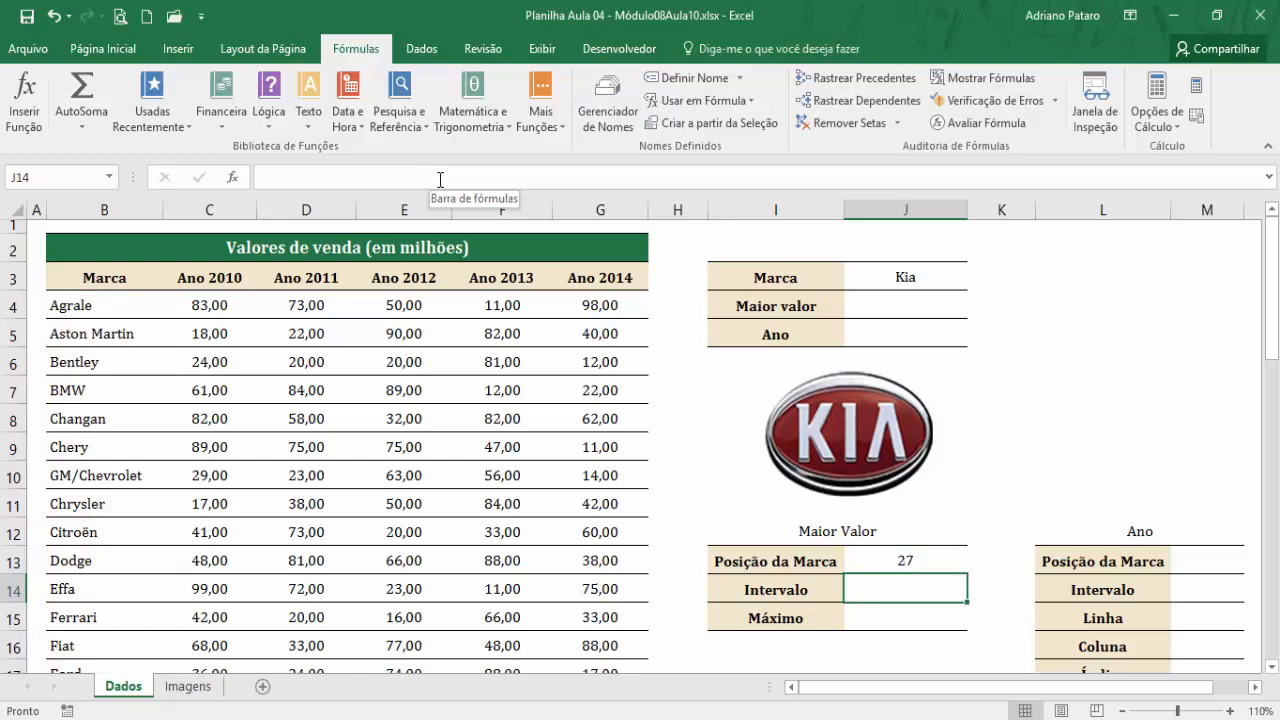
- Choose Agrale as the Marca in J3
click(906, 277)
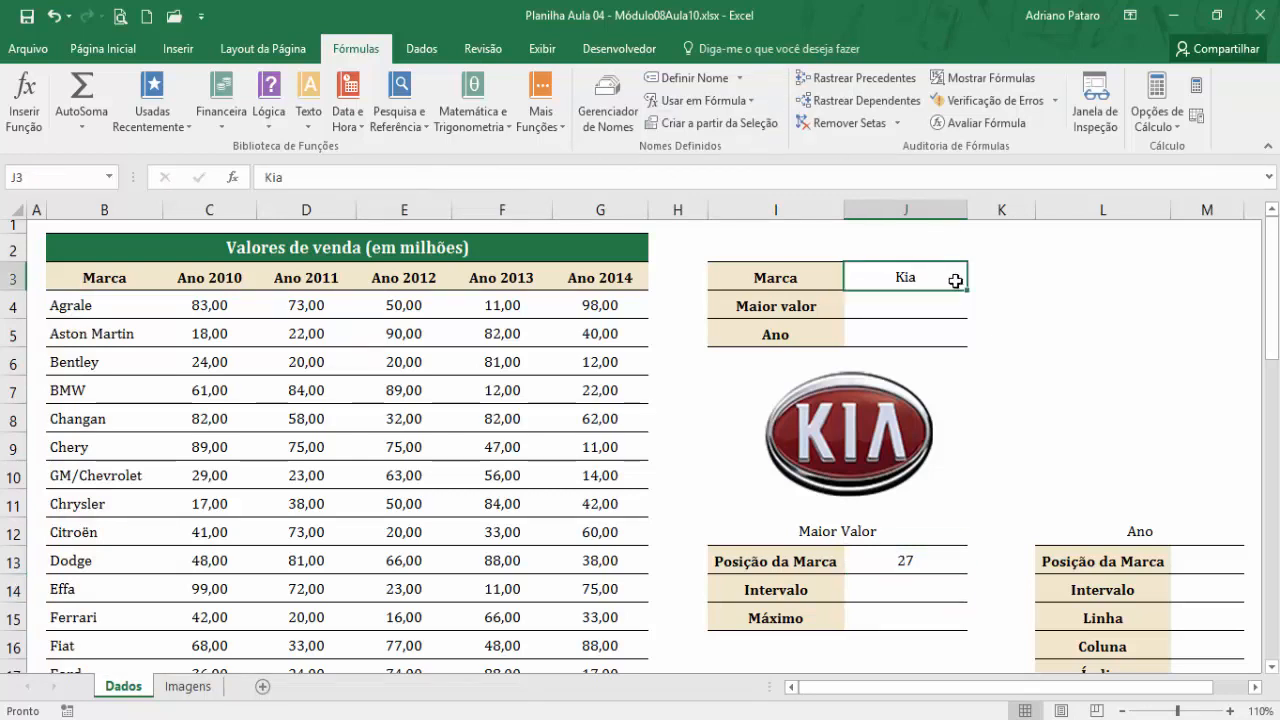
click(977, 282)
drag(972, 363, 972, 310)
click(890, 298)
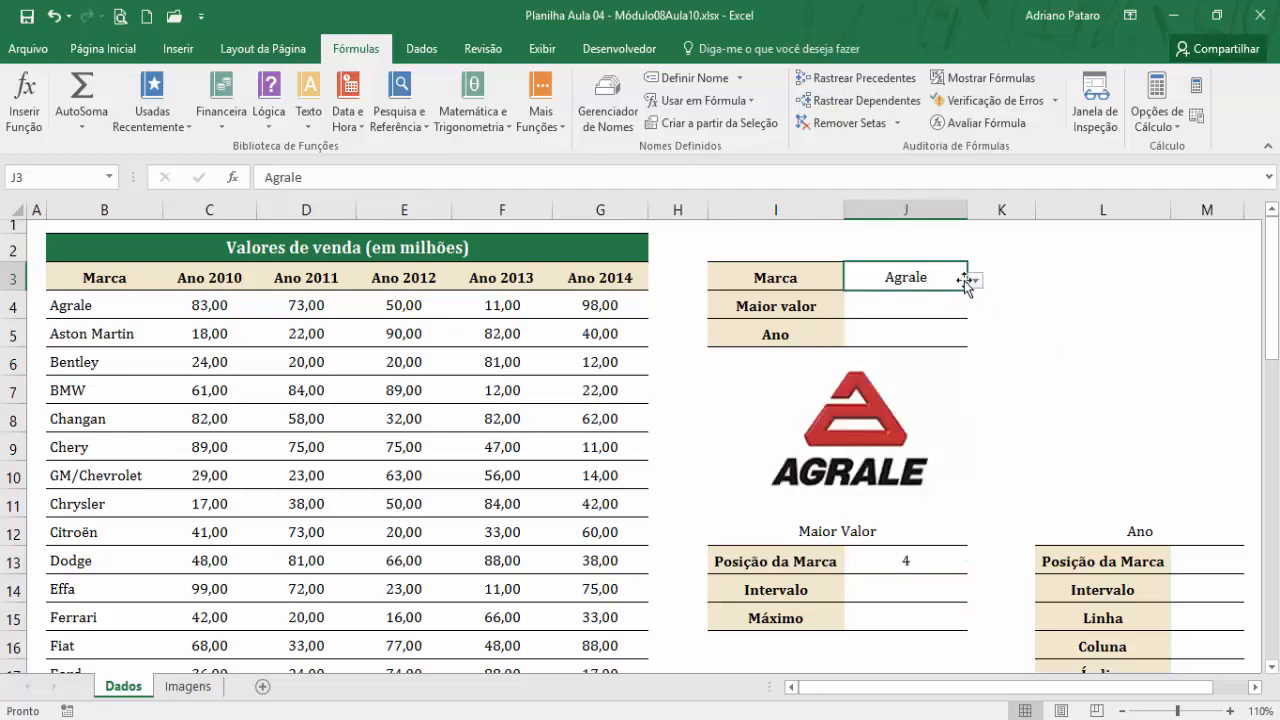
- Check Agrale's sheet row against the Posição da Marca result in J13 and inspect the Intervalo cell J14
click(18, 305)
click(99, 308)
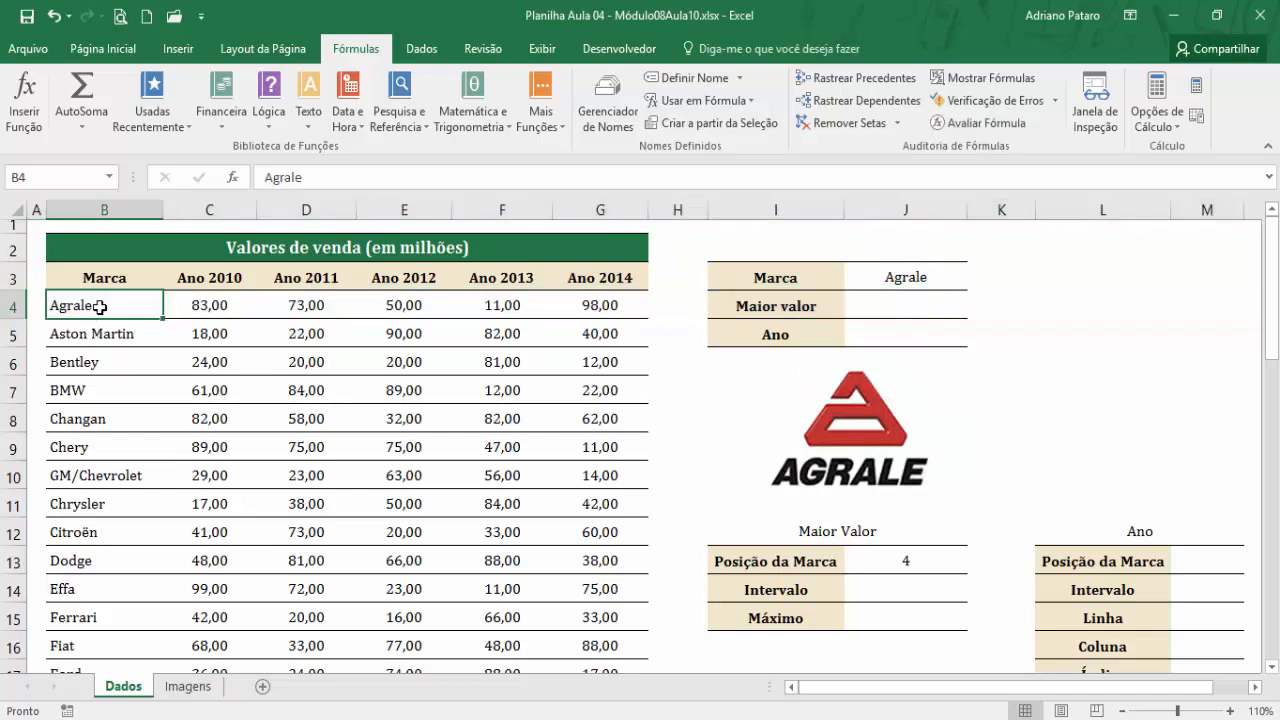
click(884, 556)
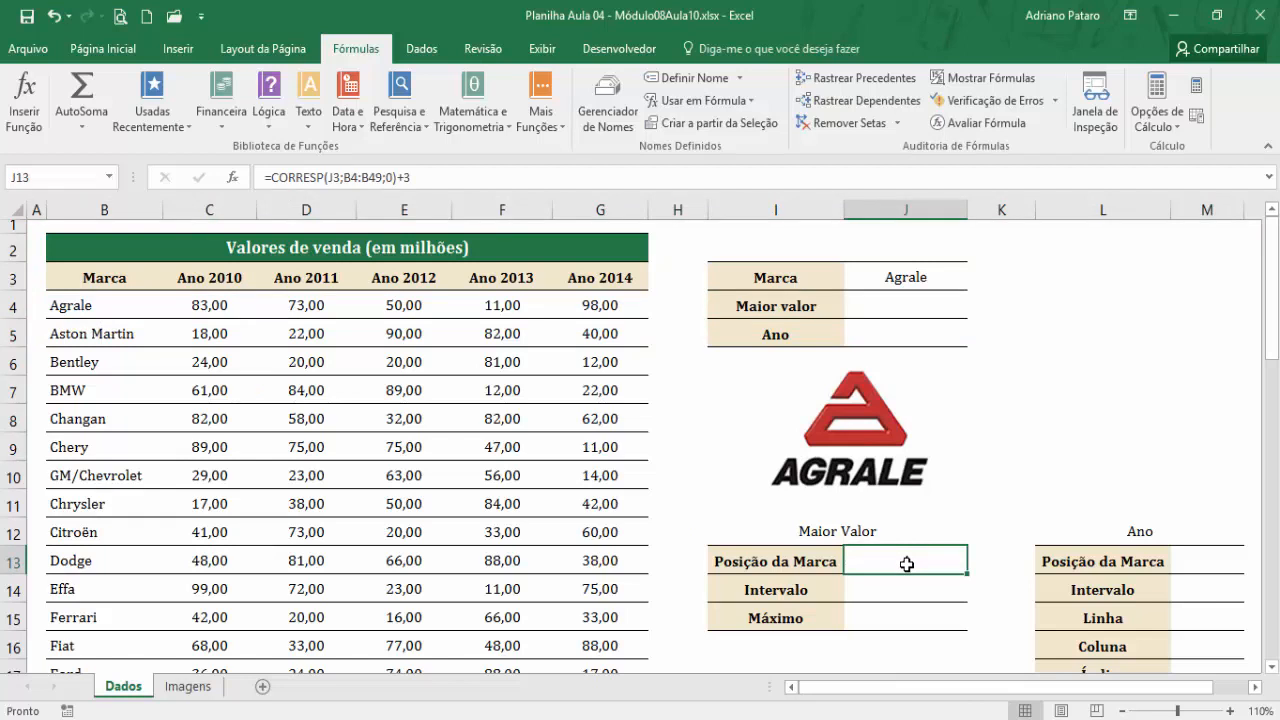
click(894, 583)
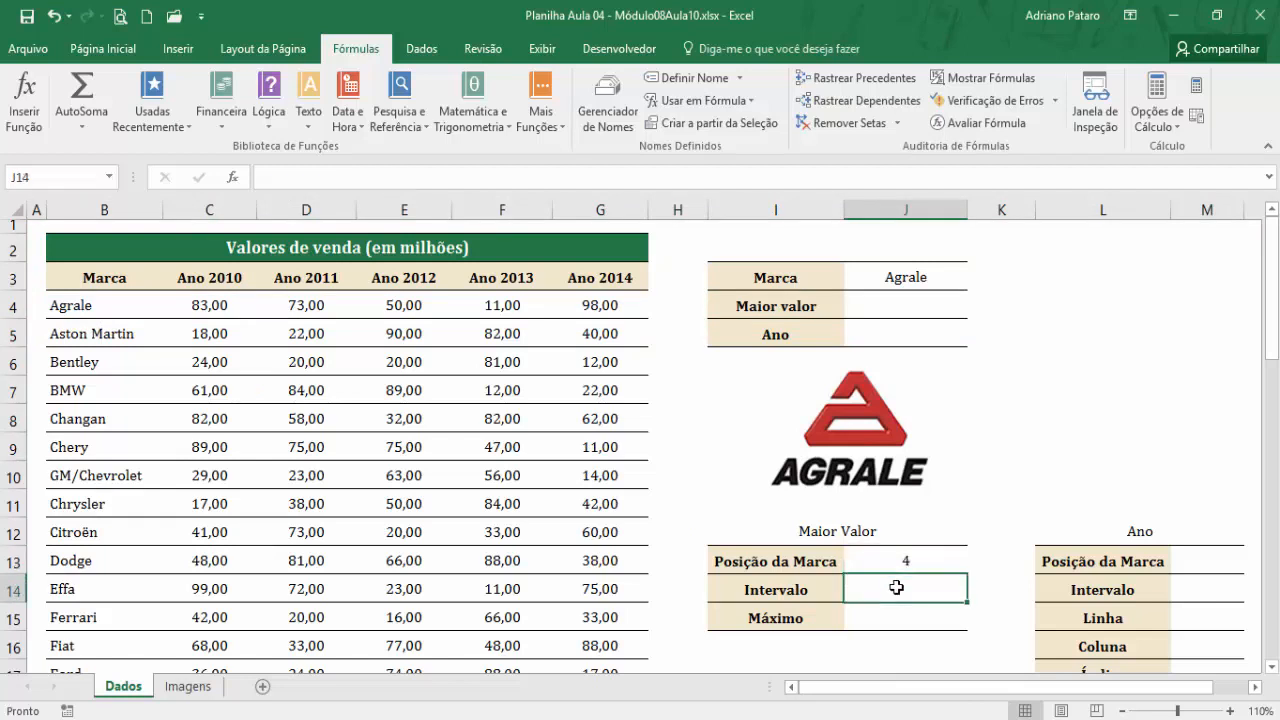
click(910, 564)
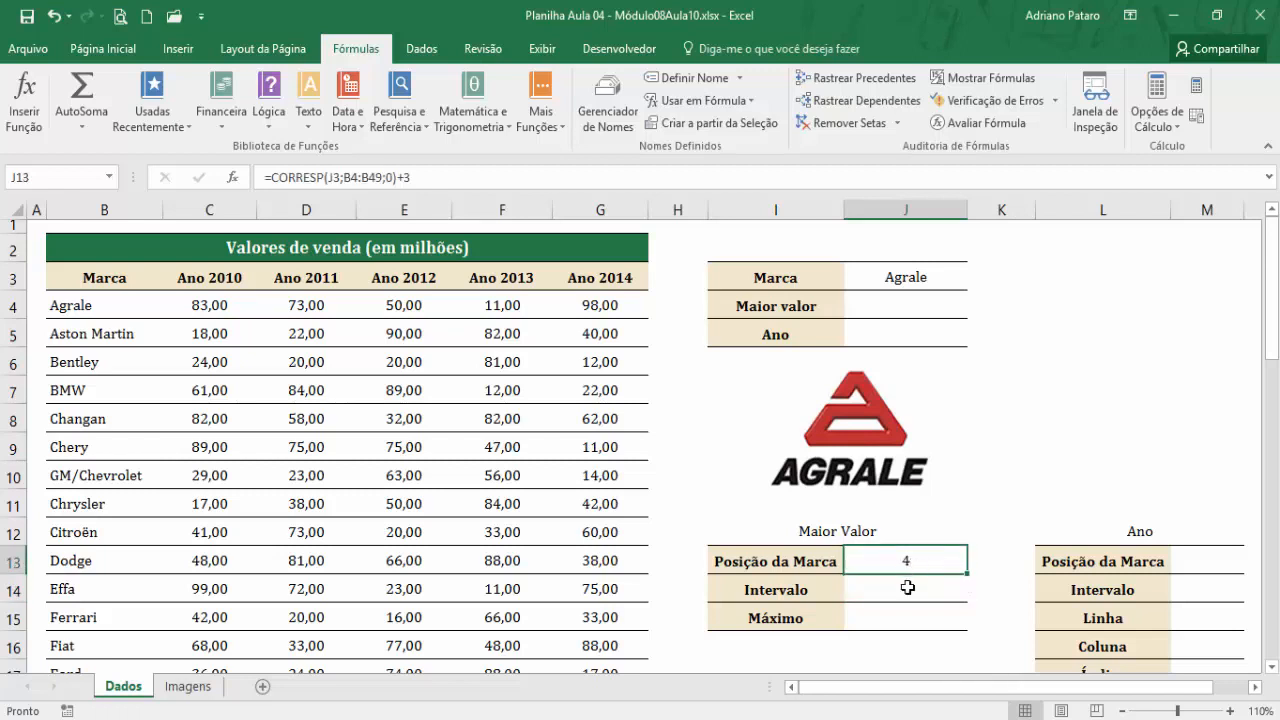
click(907, 587)
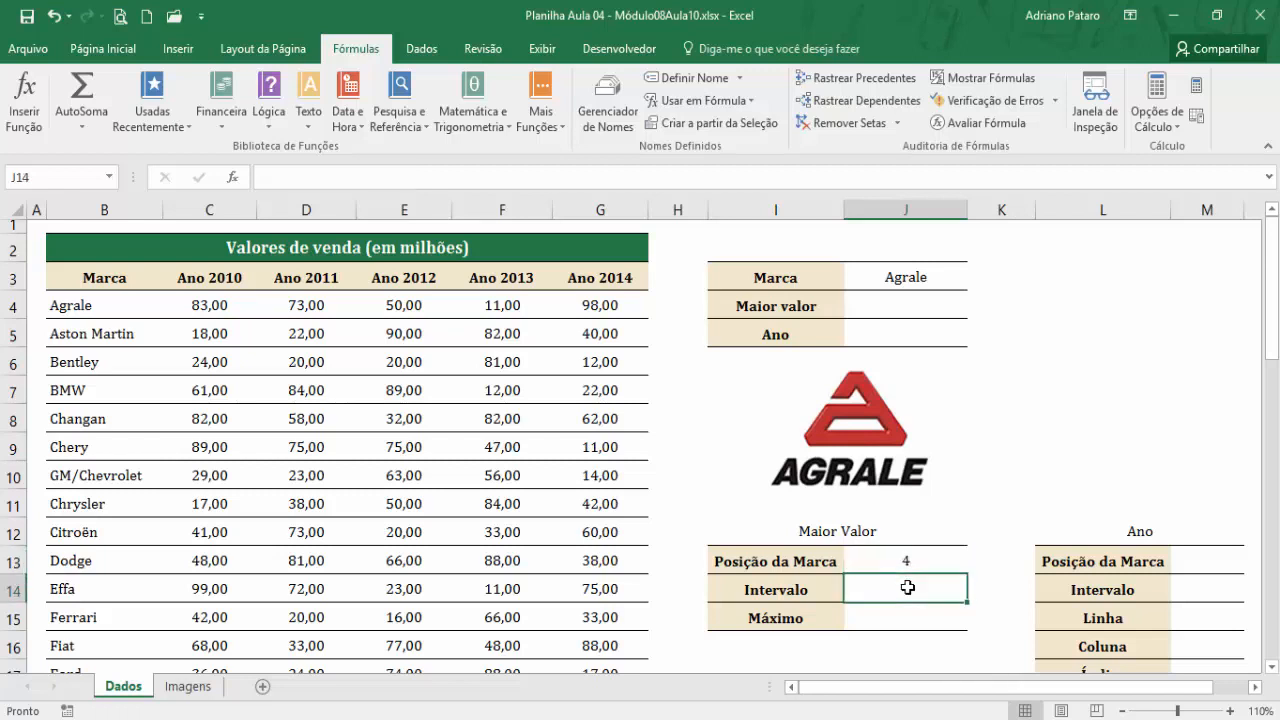
- Examine the year columns C to G that bound the interval and select Agrale's values in C4:G4
click(220, 209)
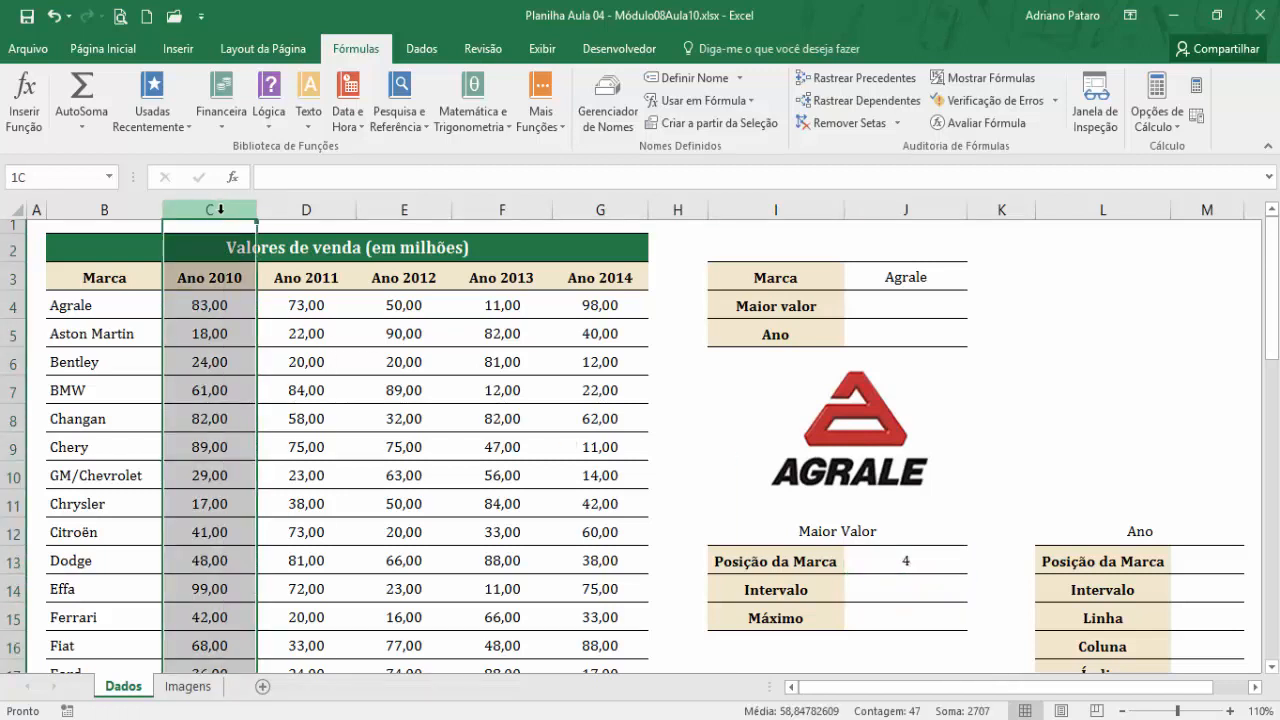
click(619, 203)
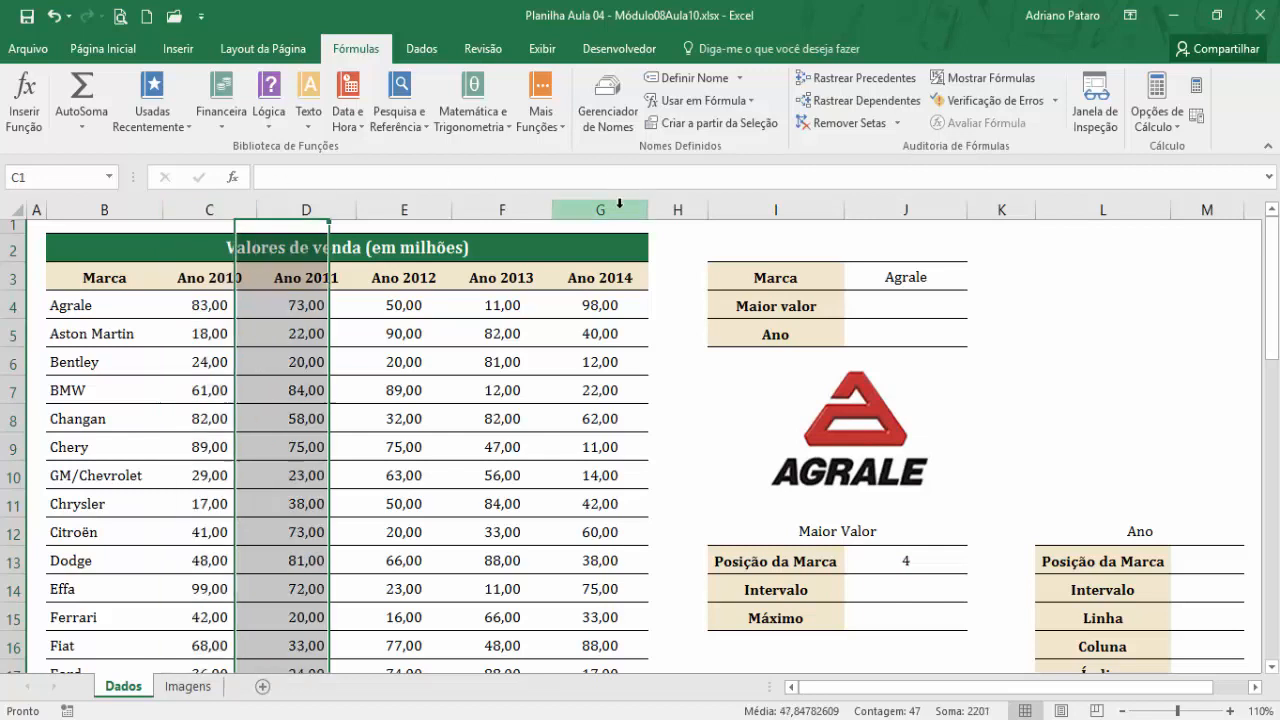
drag(214, 306, 595, 312)
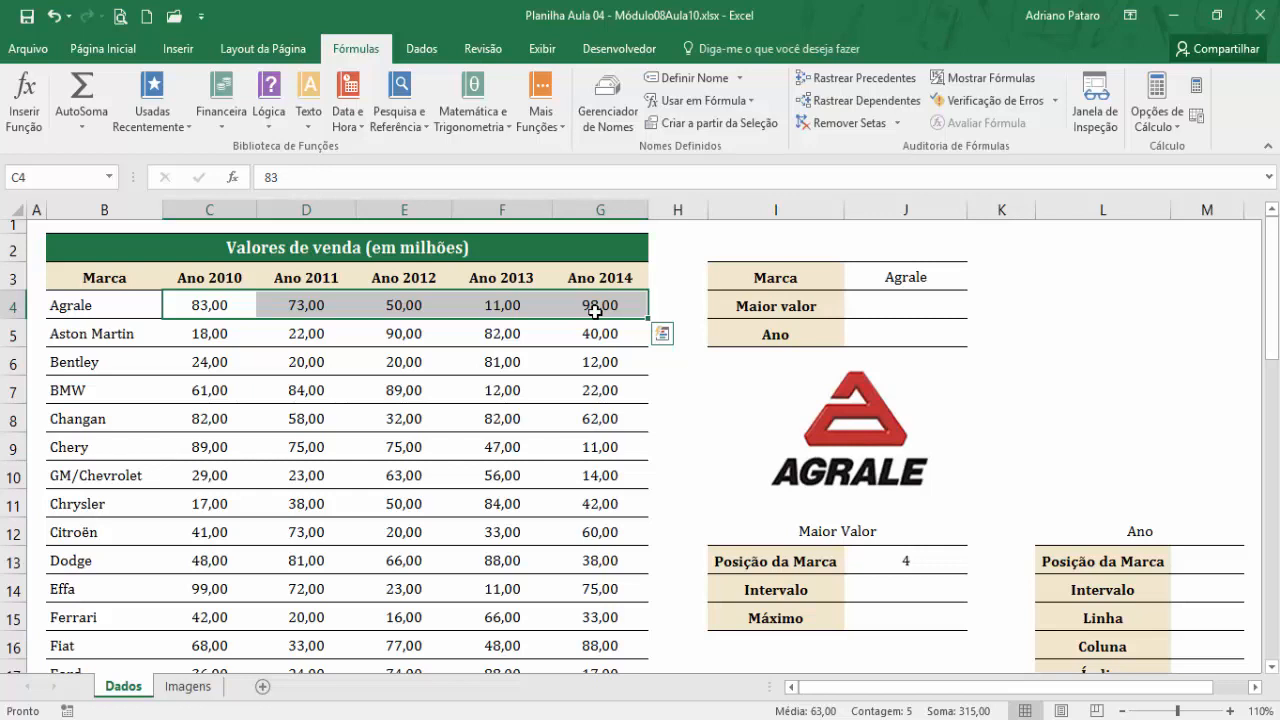
- Check the pieces of the brand's interval: column C, the row number formula in J13 and column G
click(176, 208)
click(906, 568)
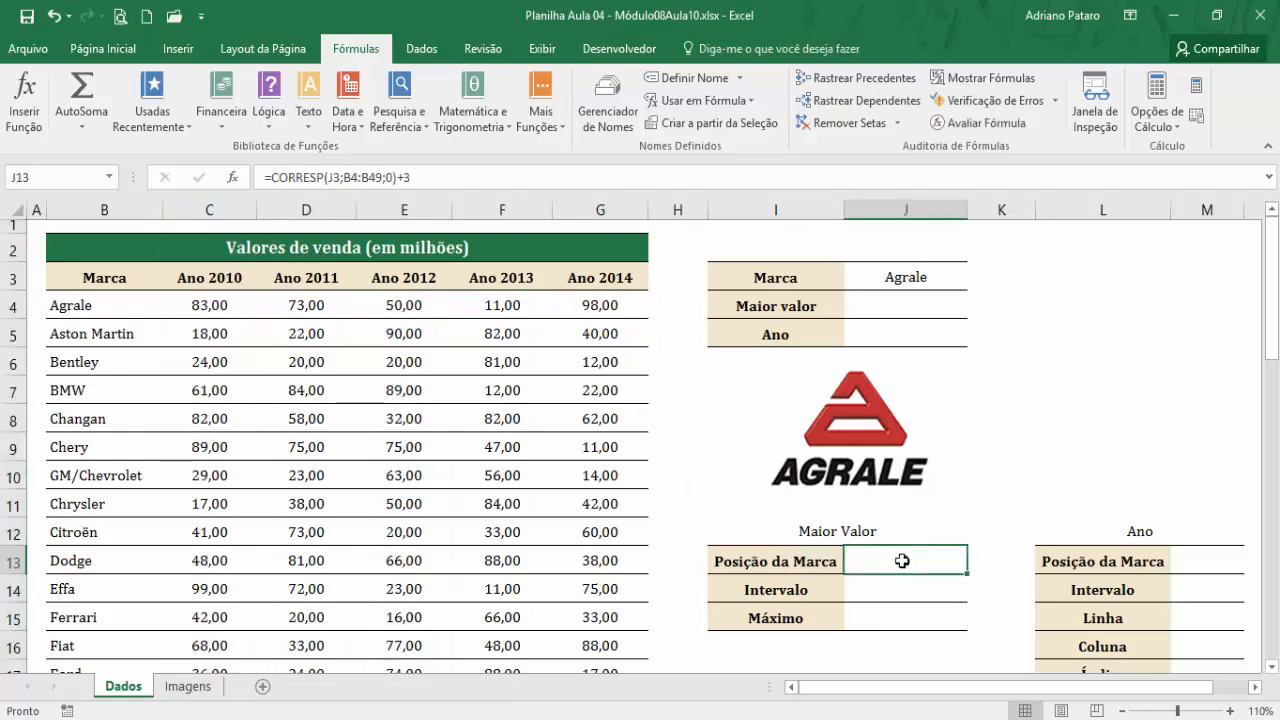
click(603, 206)
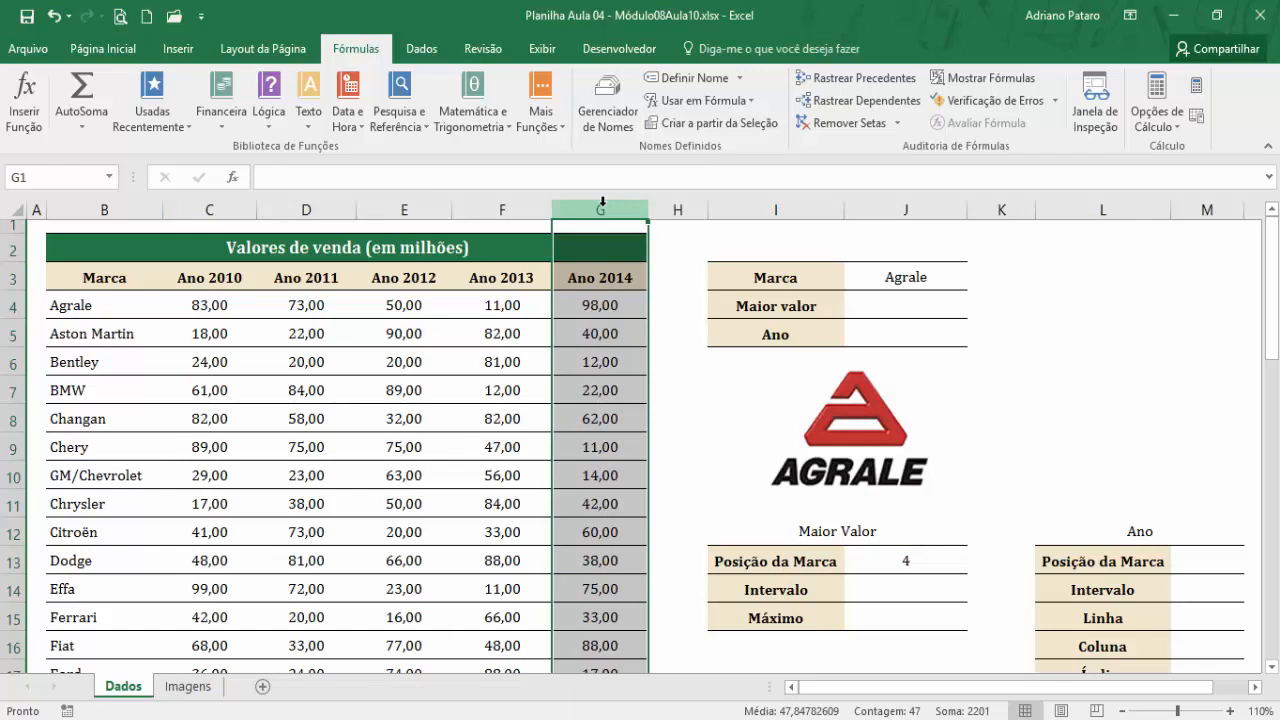
- Begin a CONCAT formula in the Intervalo cell J14 with "C" as Texto1 and J13 as Texto2
click(955, 581)
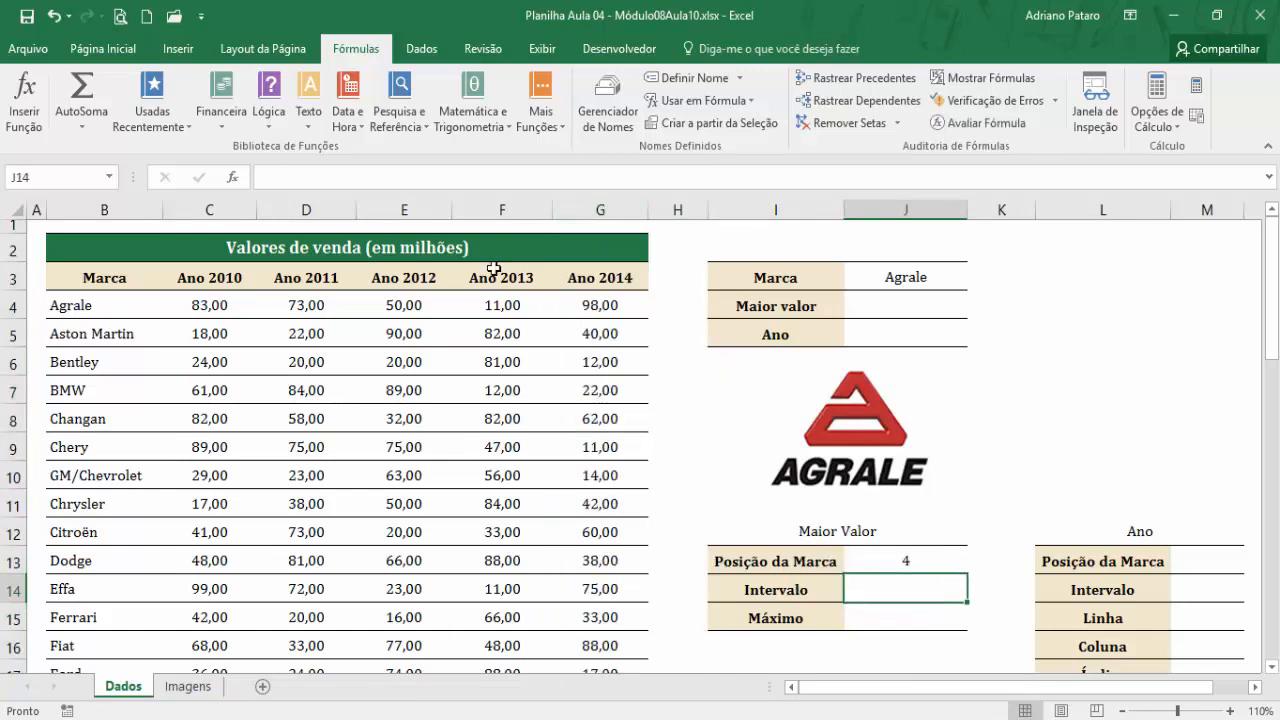
click(309, 108)
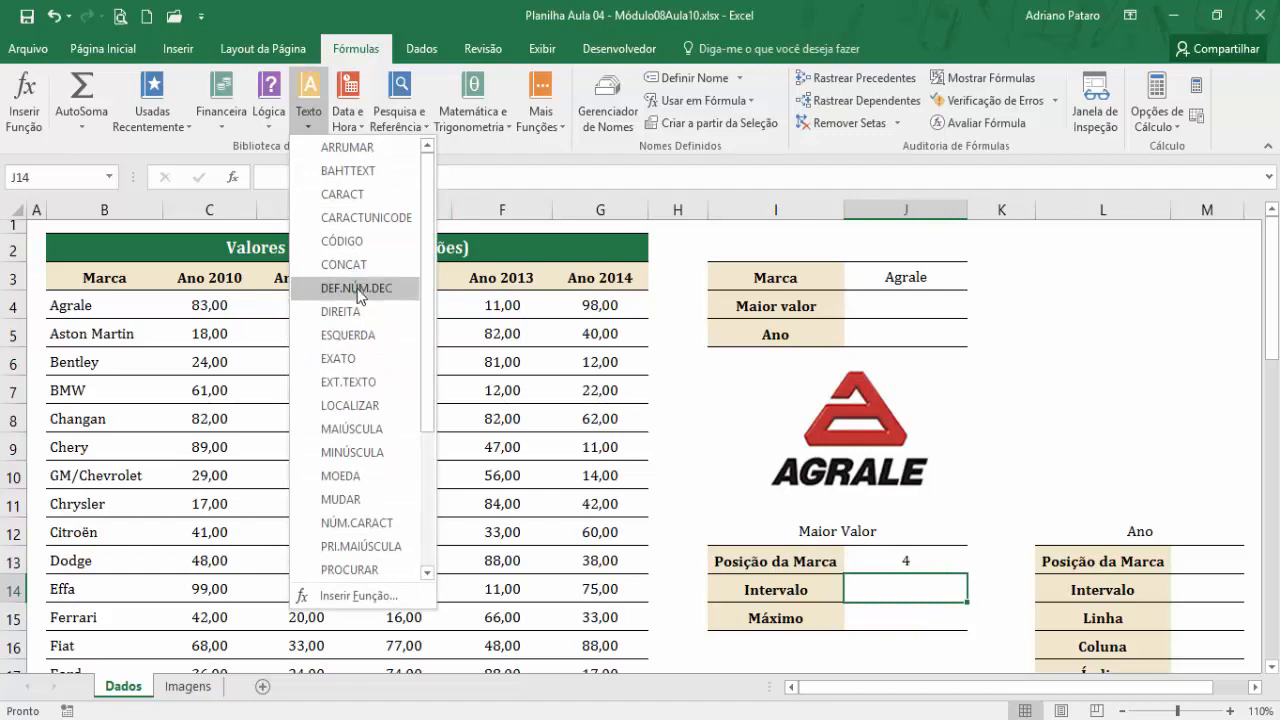
click(344, 264)
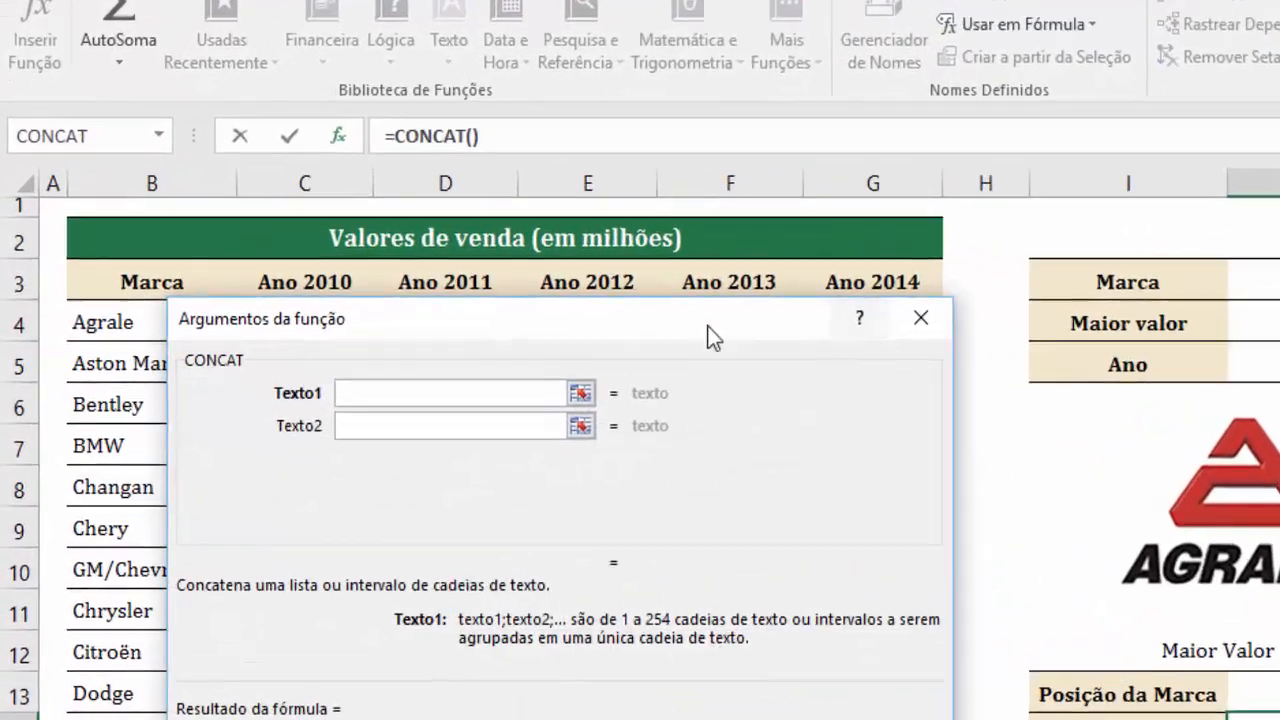
drag(704, 340, 771, 343)
text(C)
key(Tab)
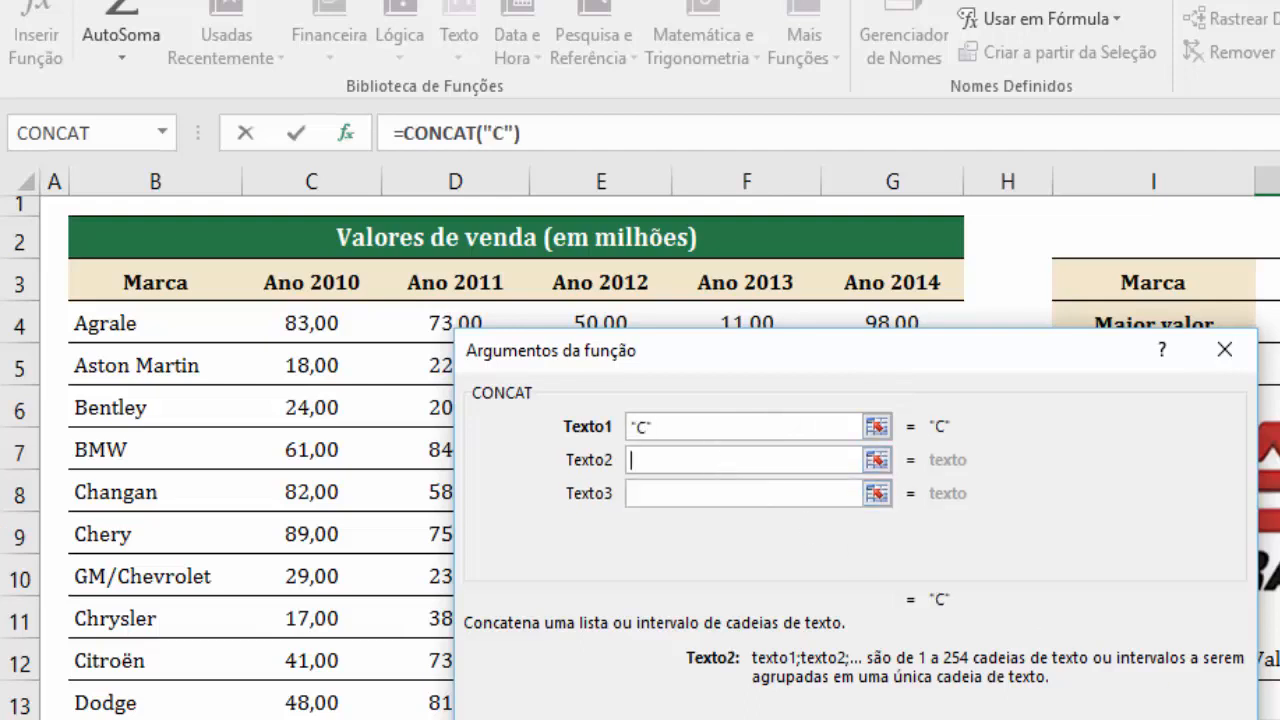
click(1268, 700)
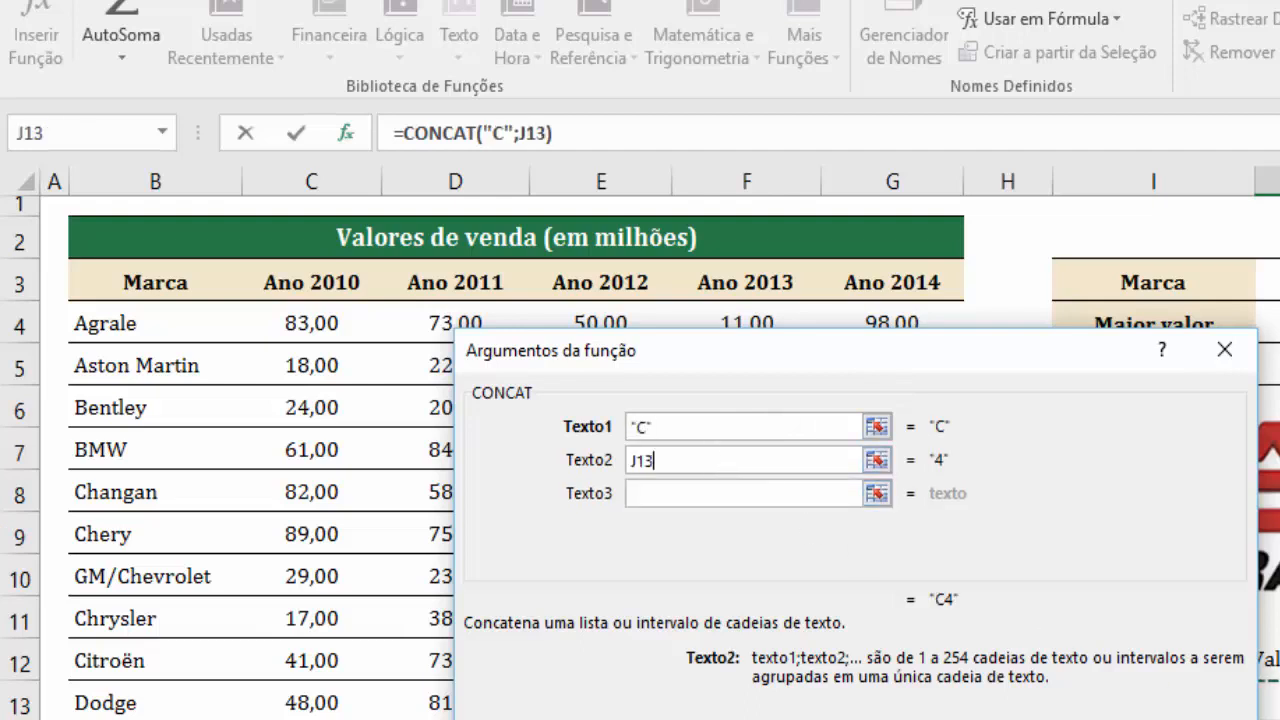
- Complete the CONCAT arguments with ":" as Texto3, "G" as Texto4 and J13 as Texto5, and accept the formula
click(731, 497)
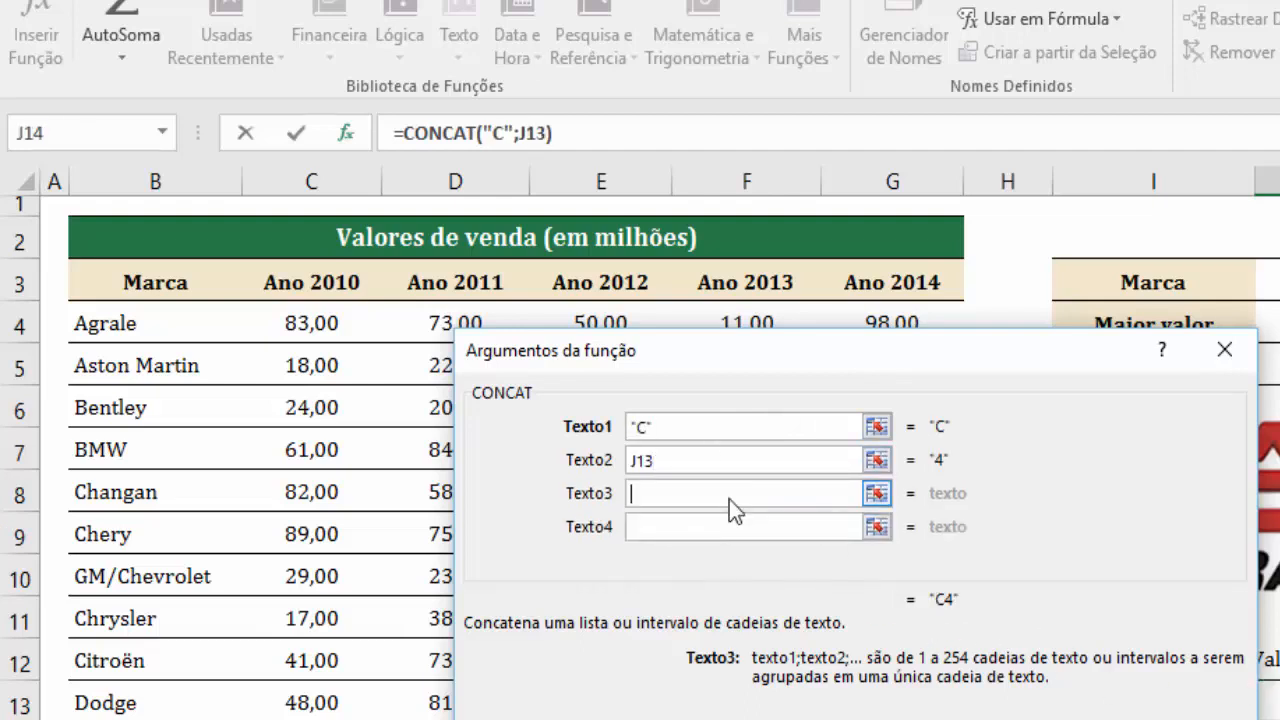
text(:)
click(720, 528)
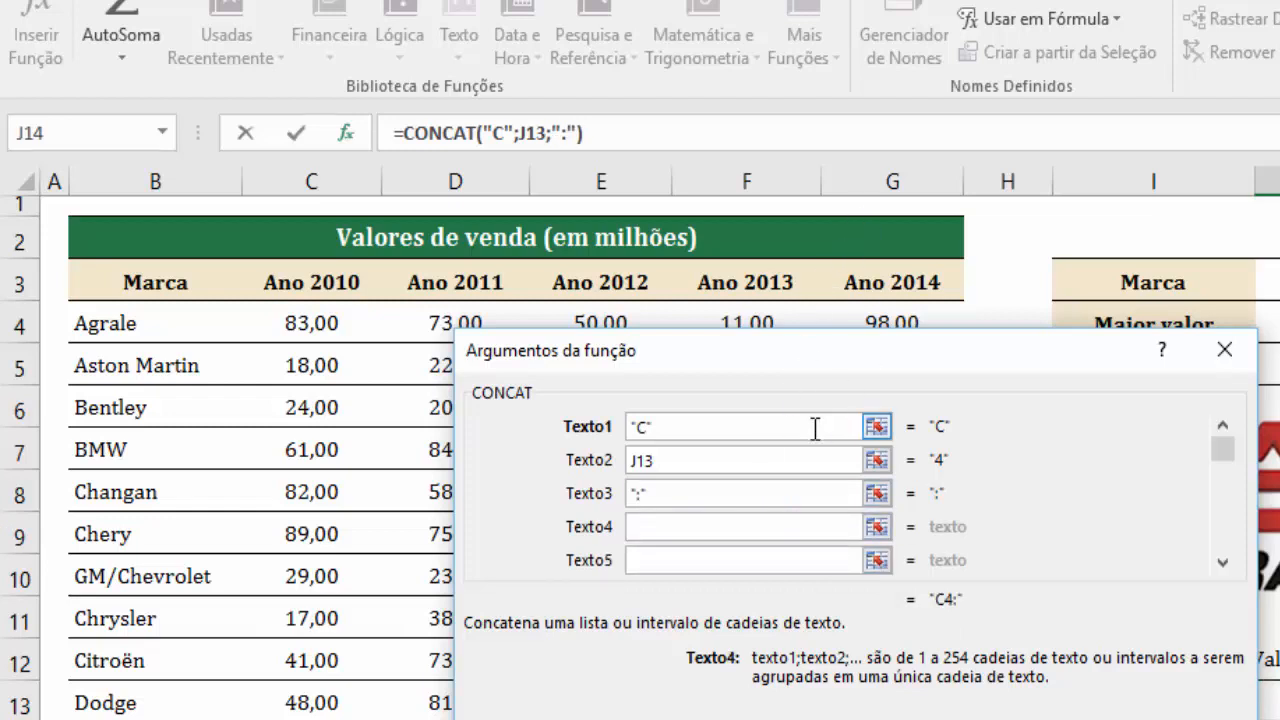
text(G)
click(714, 561)
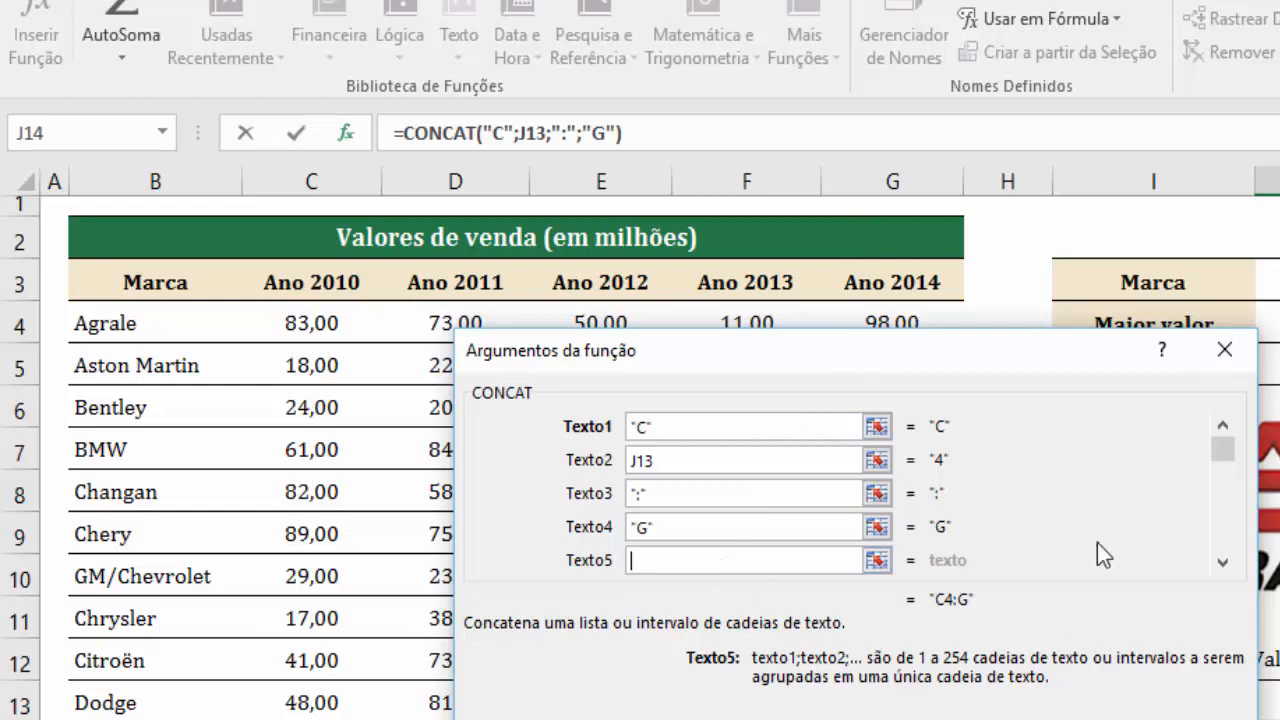
drag(1012, 350, 839, 367)
click(1268, 703)
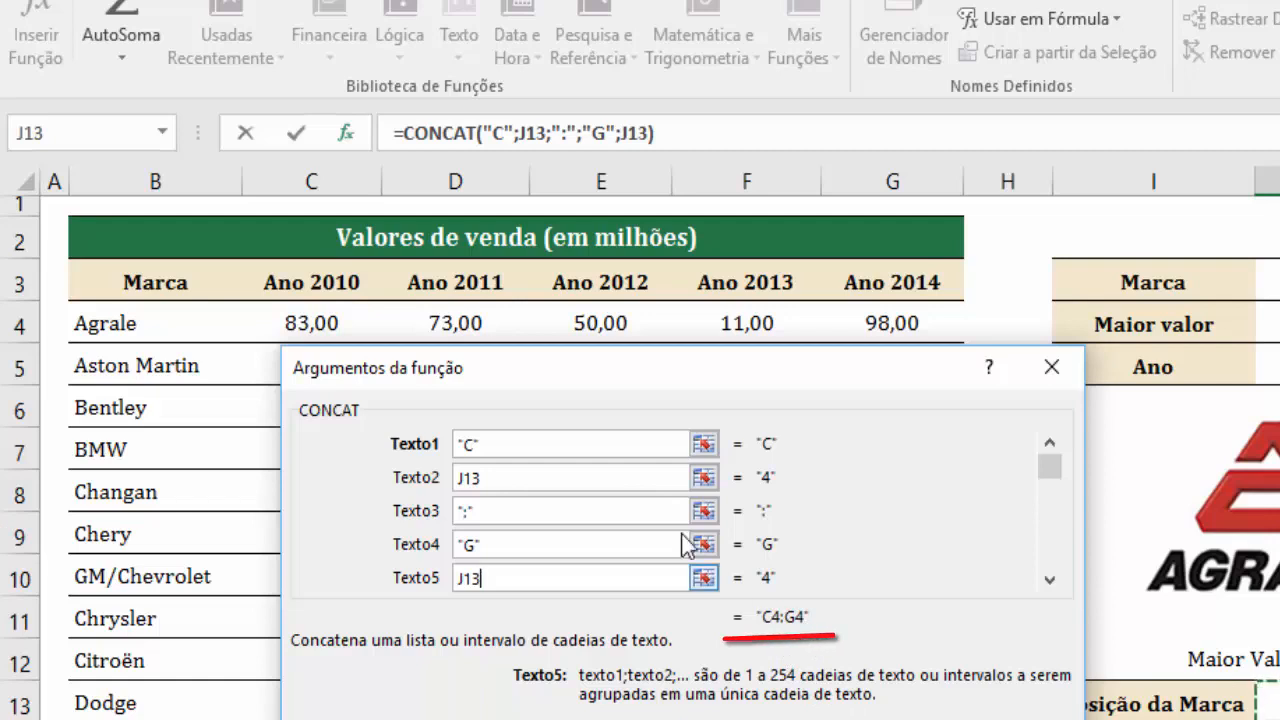
drag(613, 385, 583, 528)
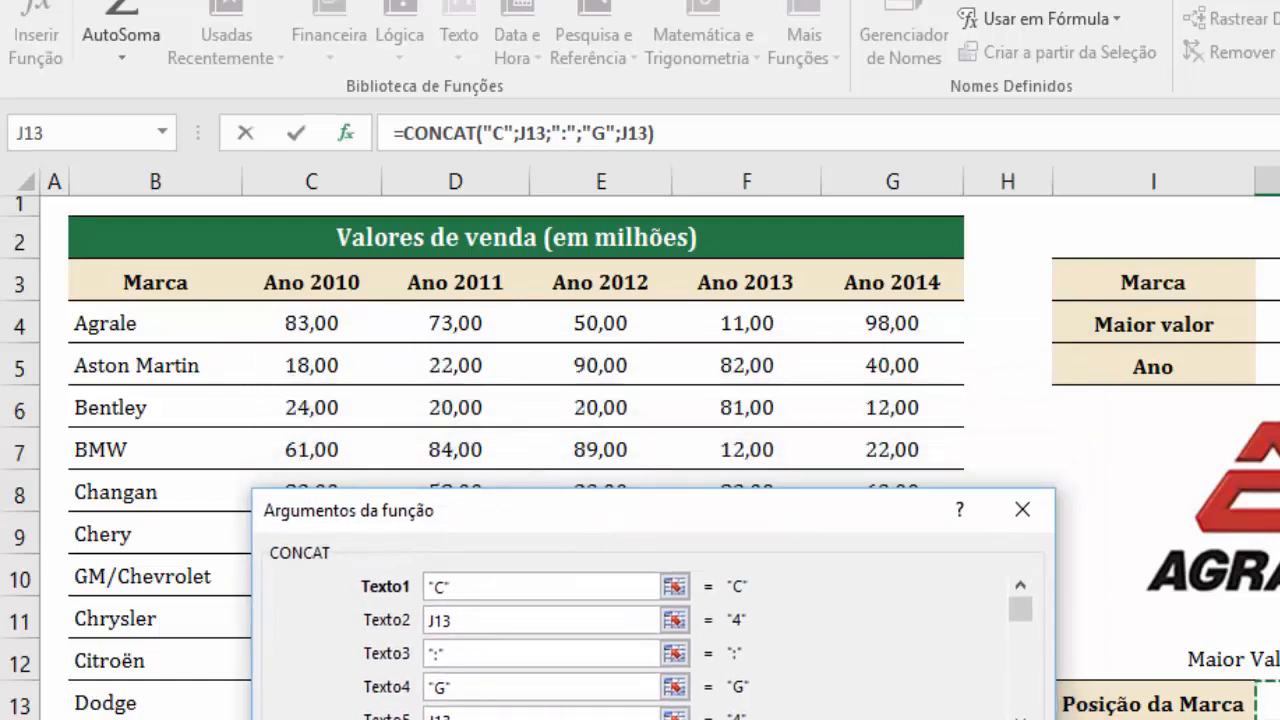
drag(823, 531, 823, 226)
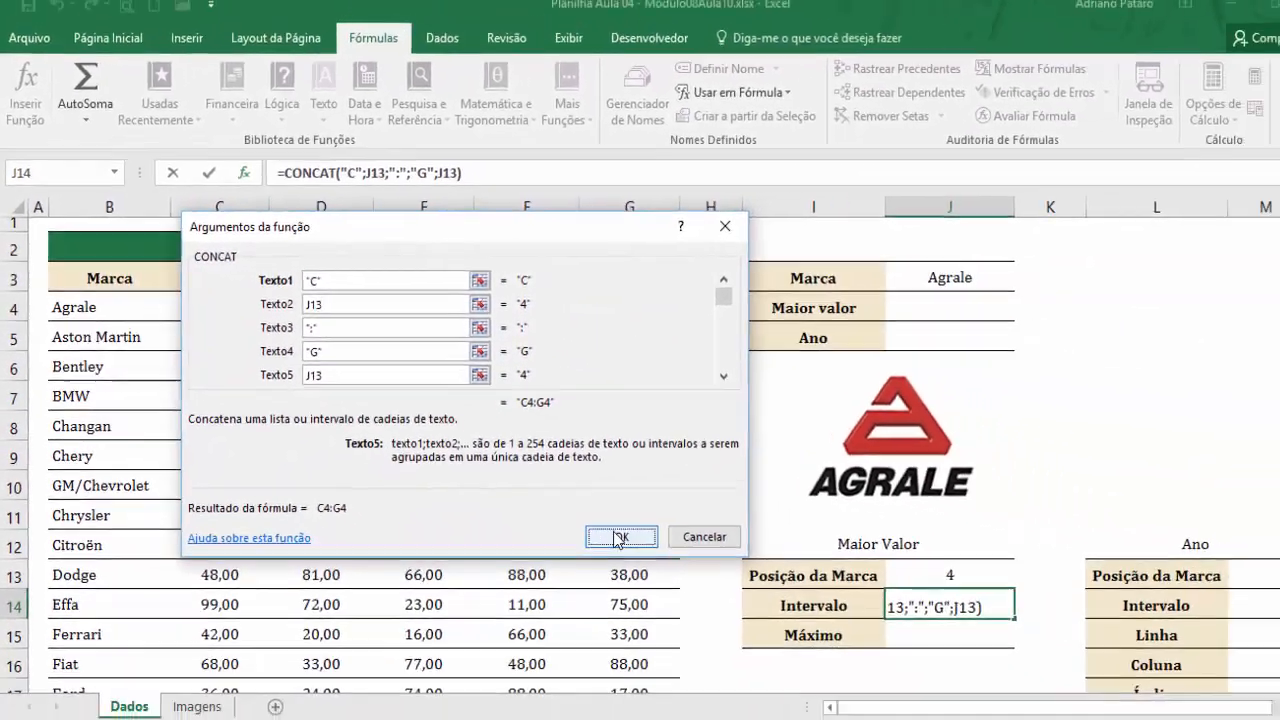
click(764, 600)
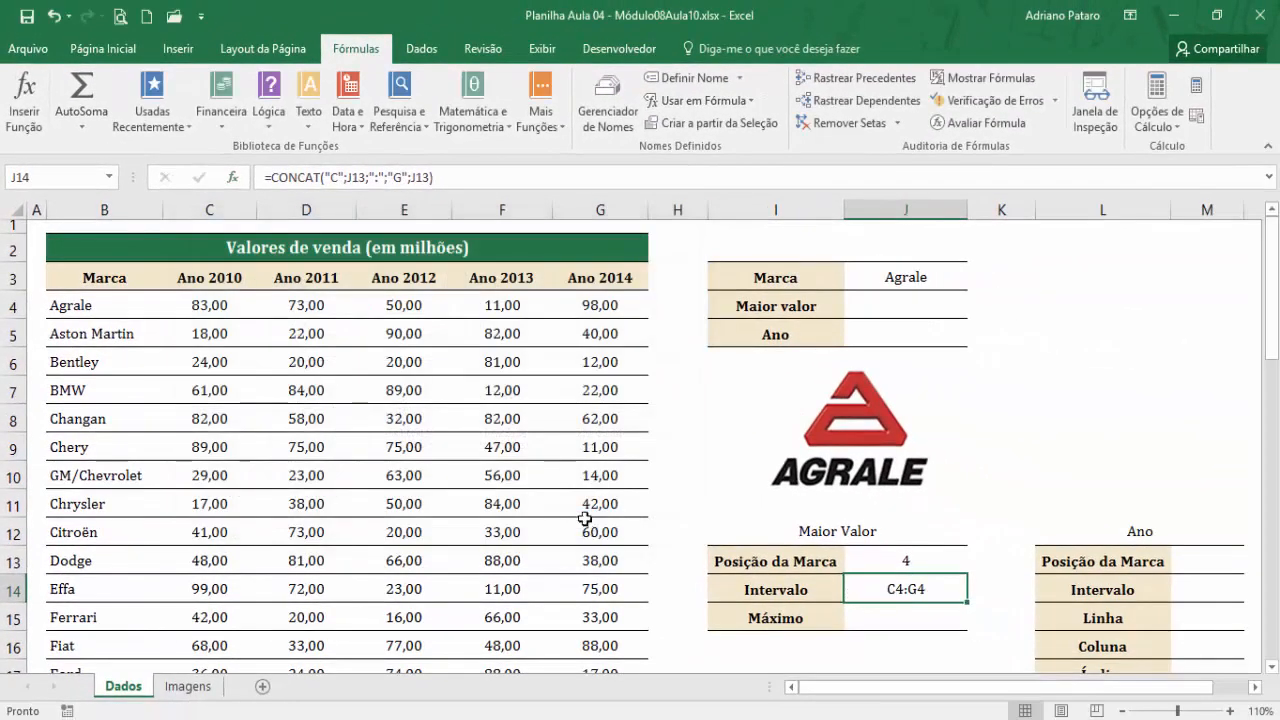
- Choose BMW as the Marca in J3
click(938, 278)
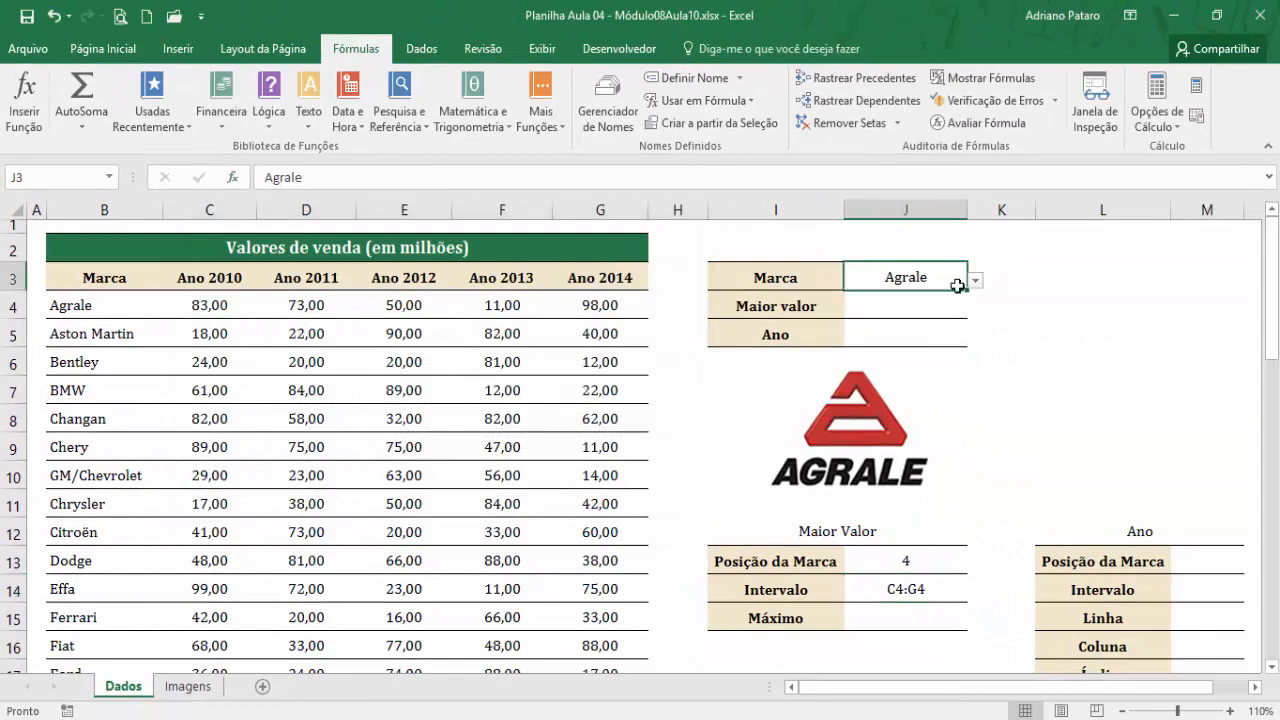
click(974, 284)
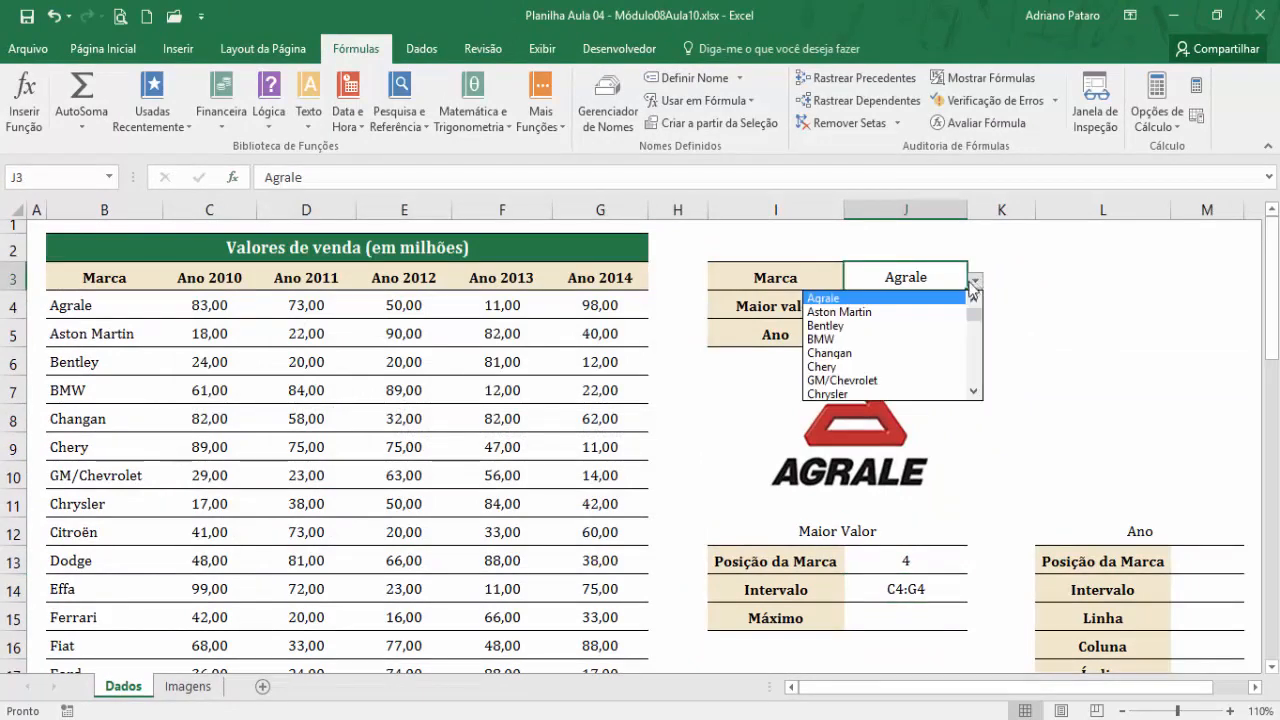
click(902, 340)
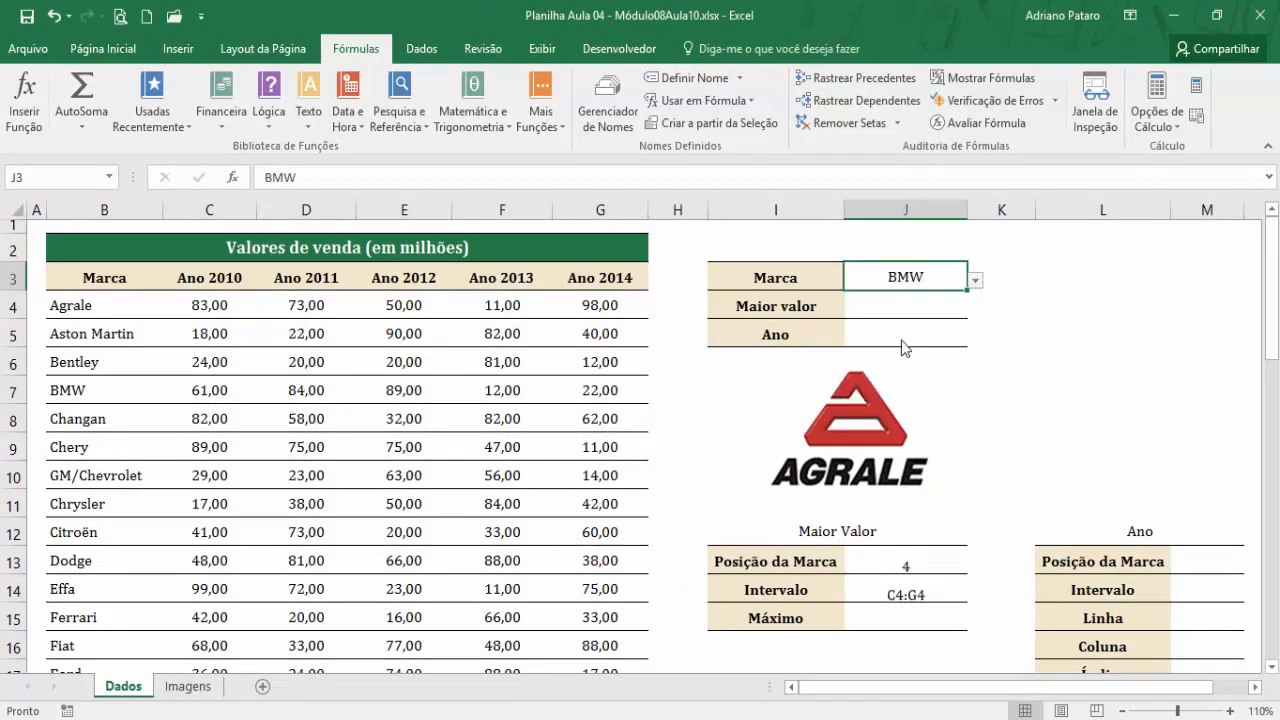
- Check BMW's sheet row and its values in C7:G7 against the Intervalo result in J14
click(14, 392)
click(218, 389)
drag(218, 389, 573, 394)
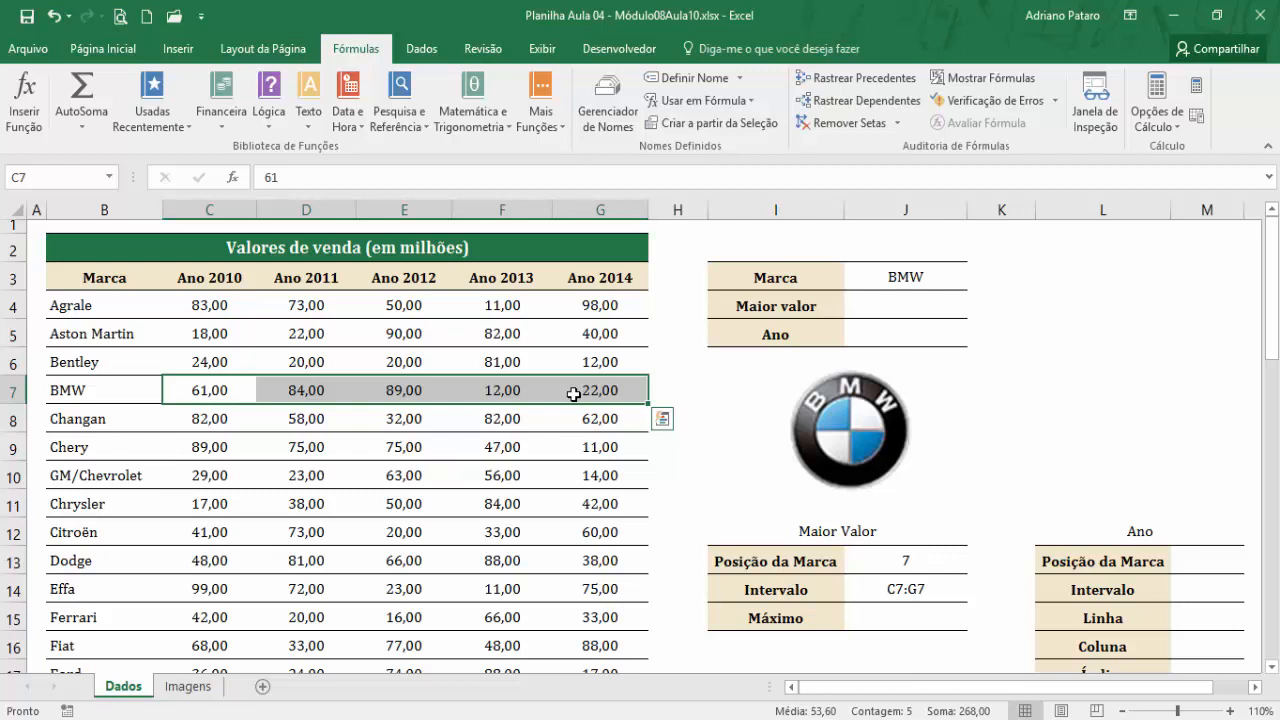
click(897, 589)
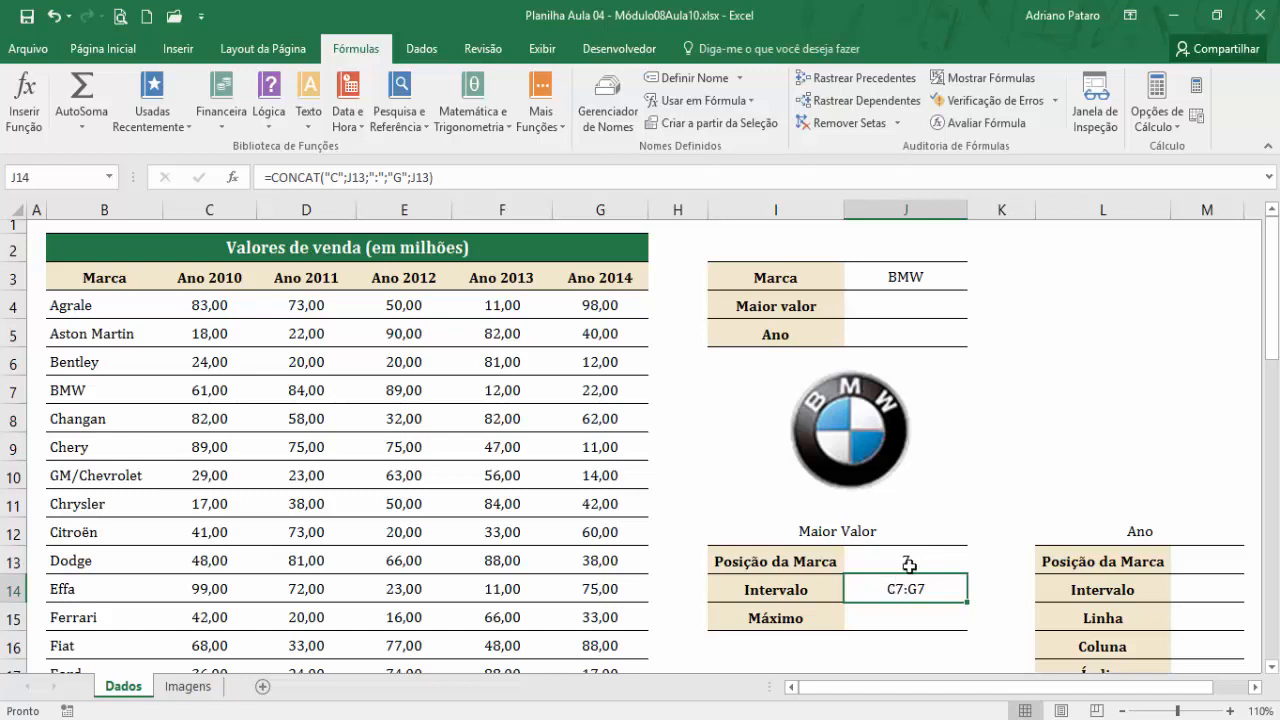
- Insert the MÁXIMO function in the Máximo cell J15 with J14 as Núm1
click(889, 620)
click(545, 118)
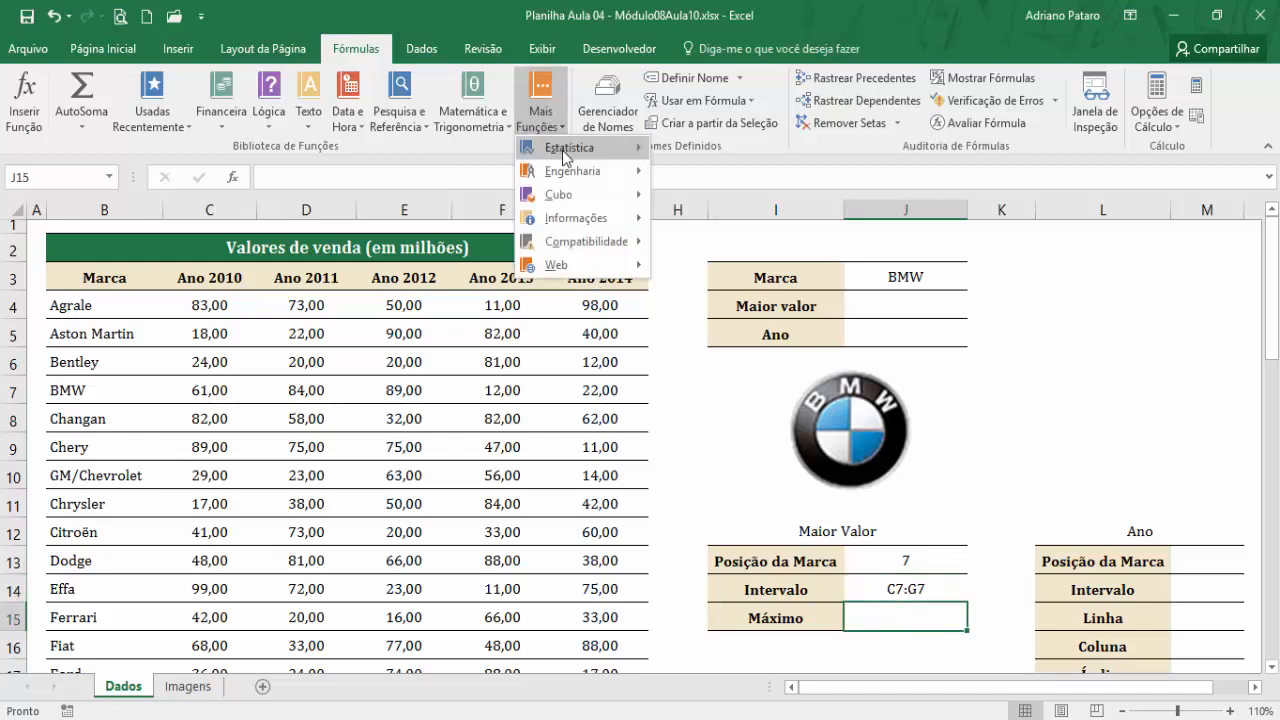
mouse_move(562, 152)
drag(851, 207, 866, 403)
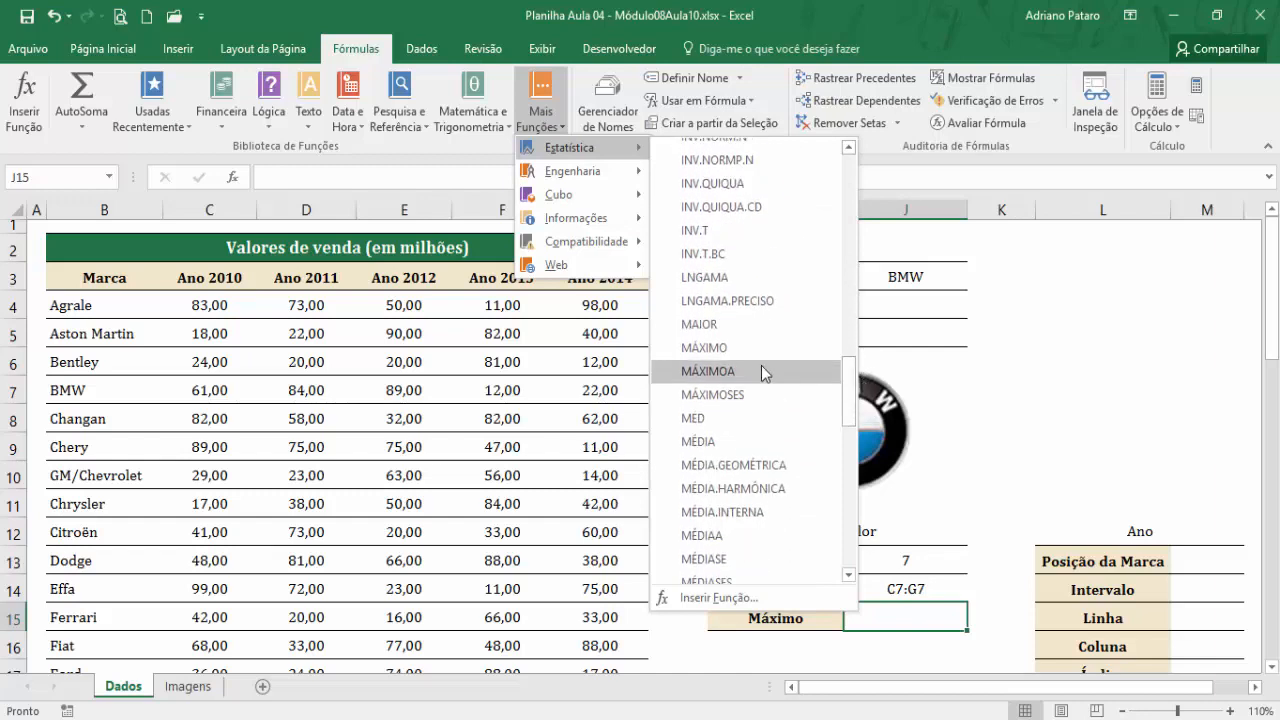
click(702, 347)
click(913, 591)
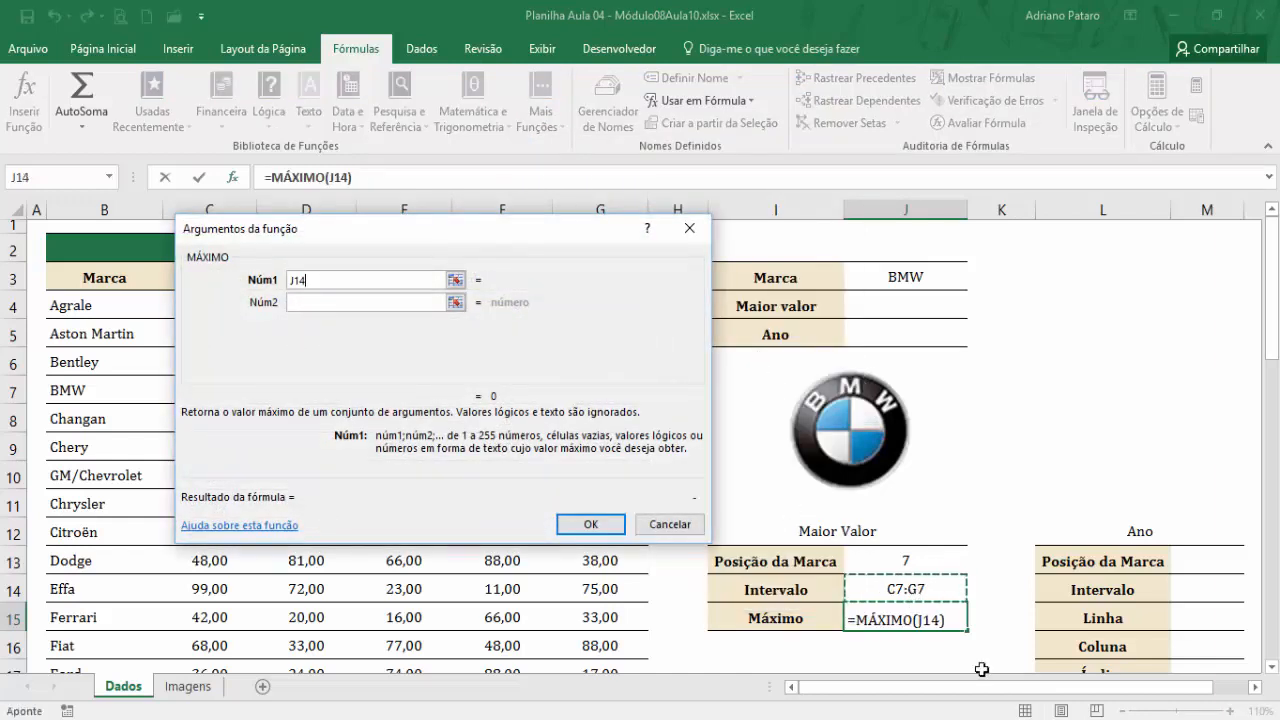
click(603, 527)
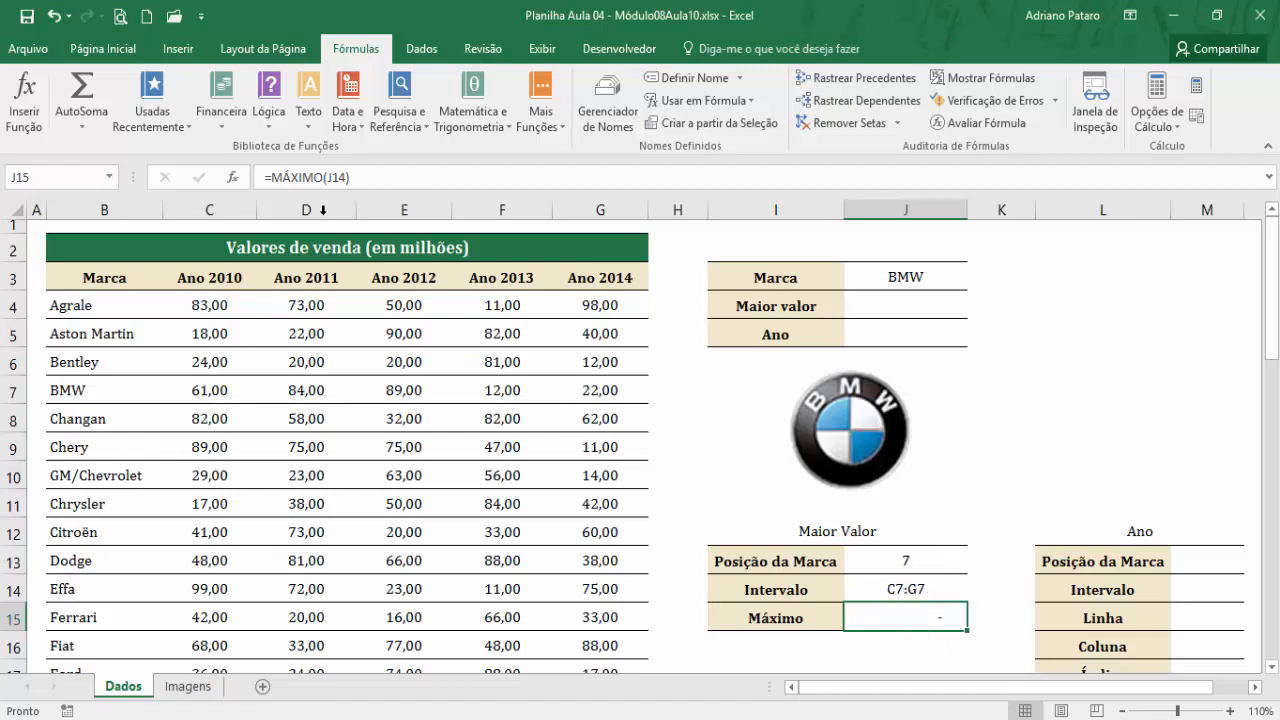
- Wrap the J14 argument of the MÁXIMO formula in J15 in INDIRETO, giving INDIRETO(J14)
click(233, 179)
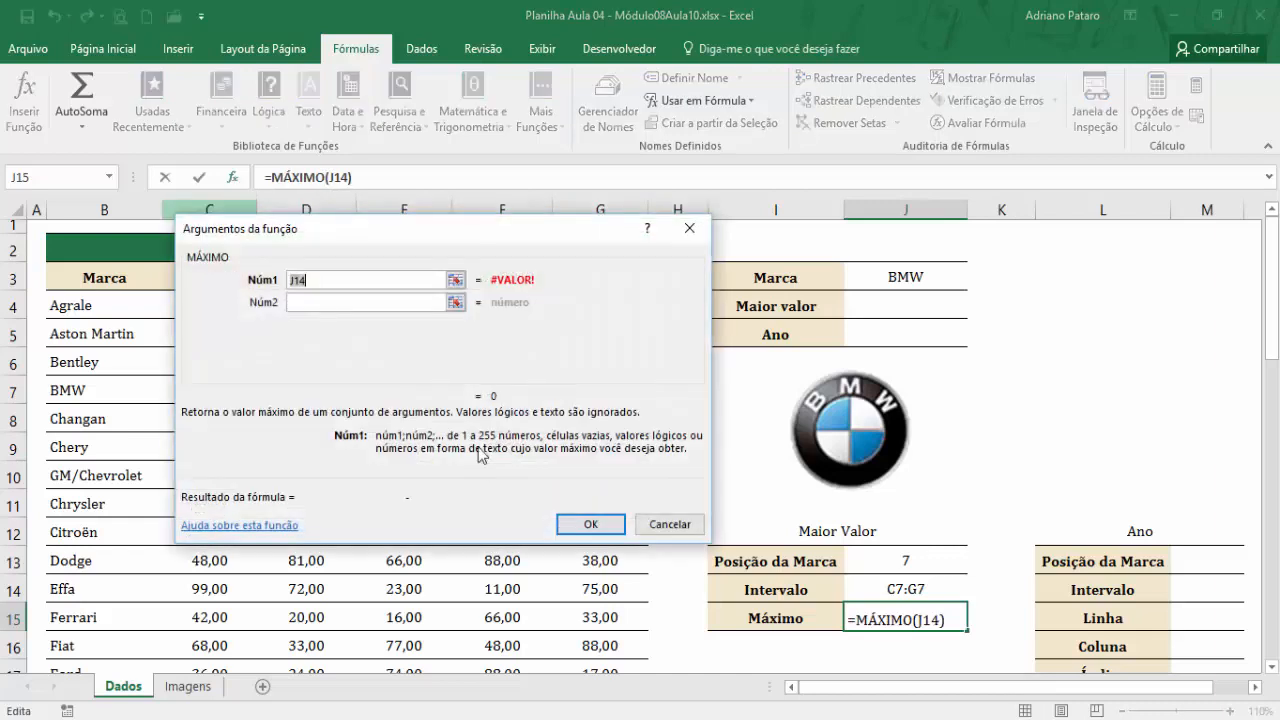
drag(320, 242, 464, 374)
click(463, 402)
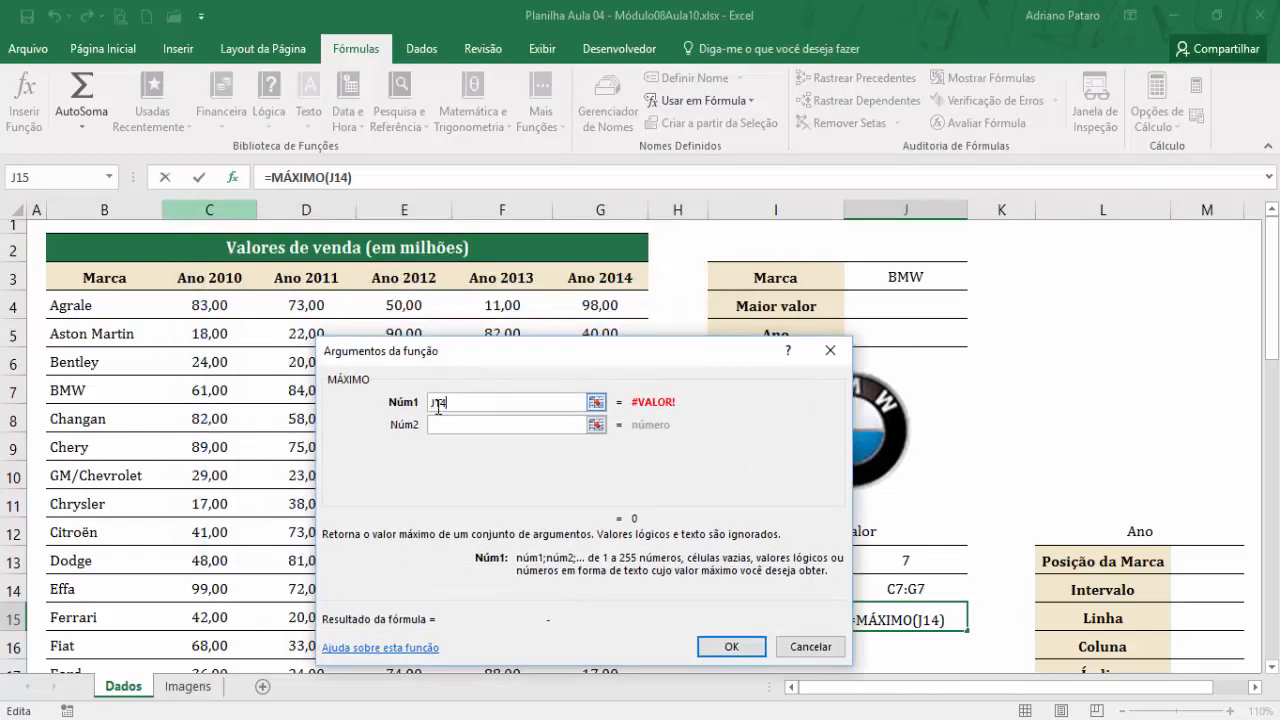
text(indiret)
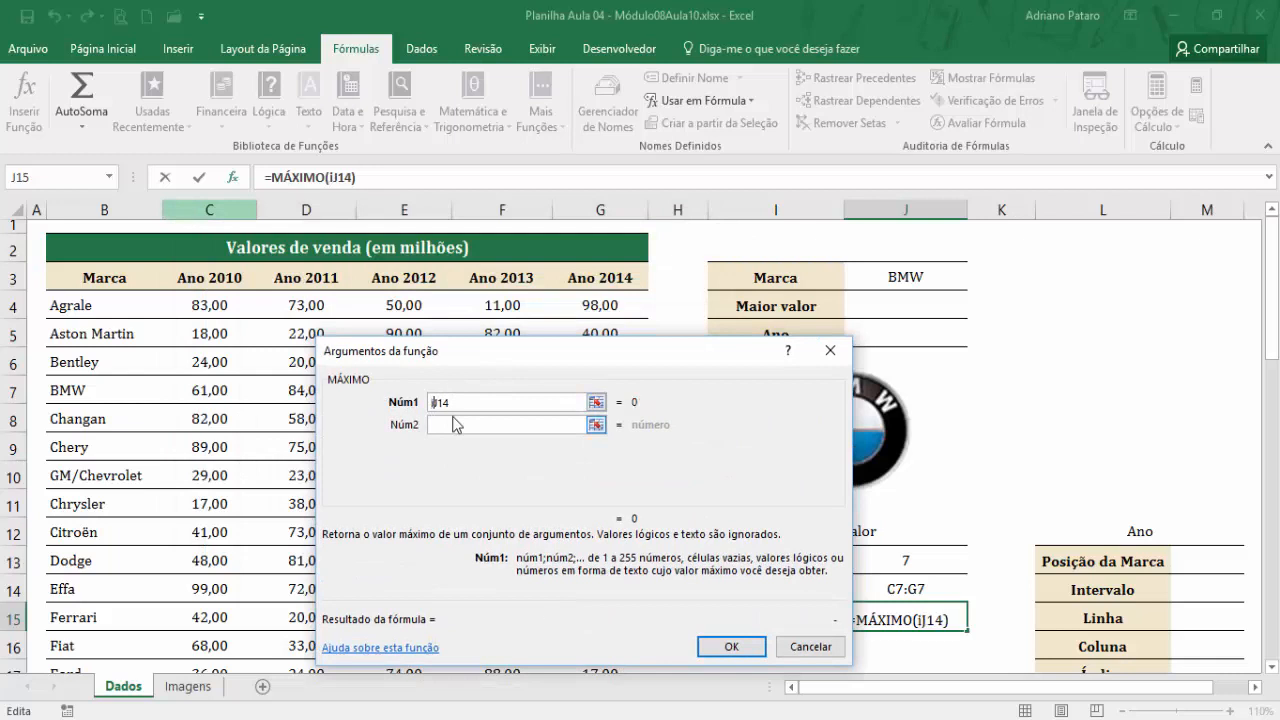
text(o)
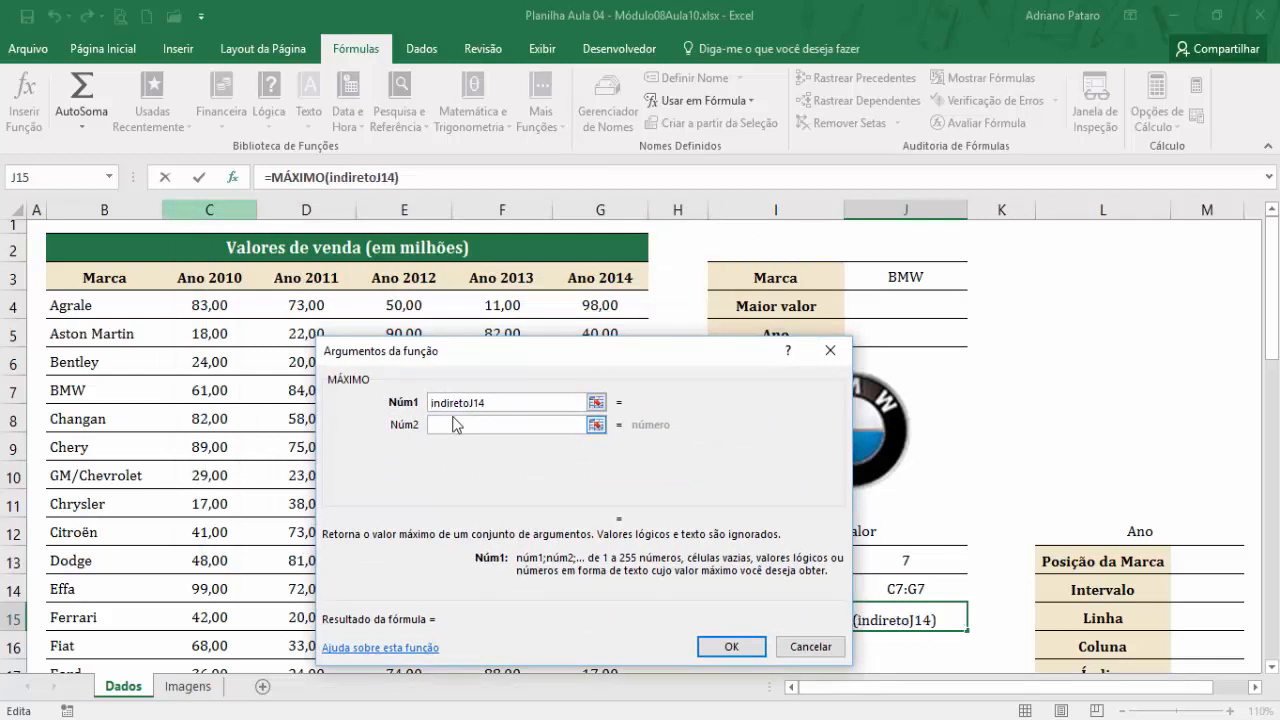
text((J14)
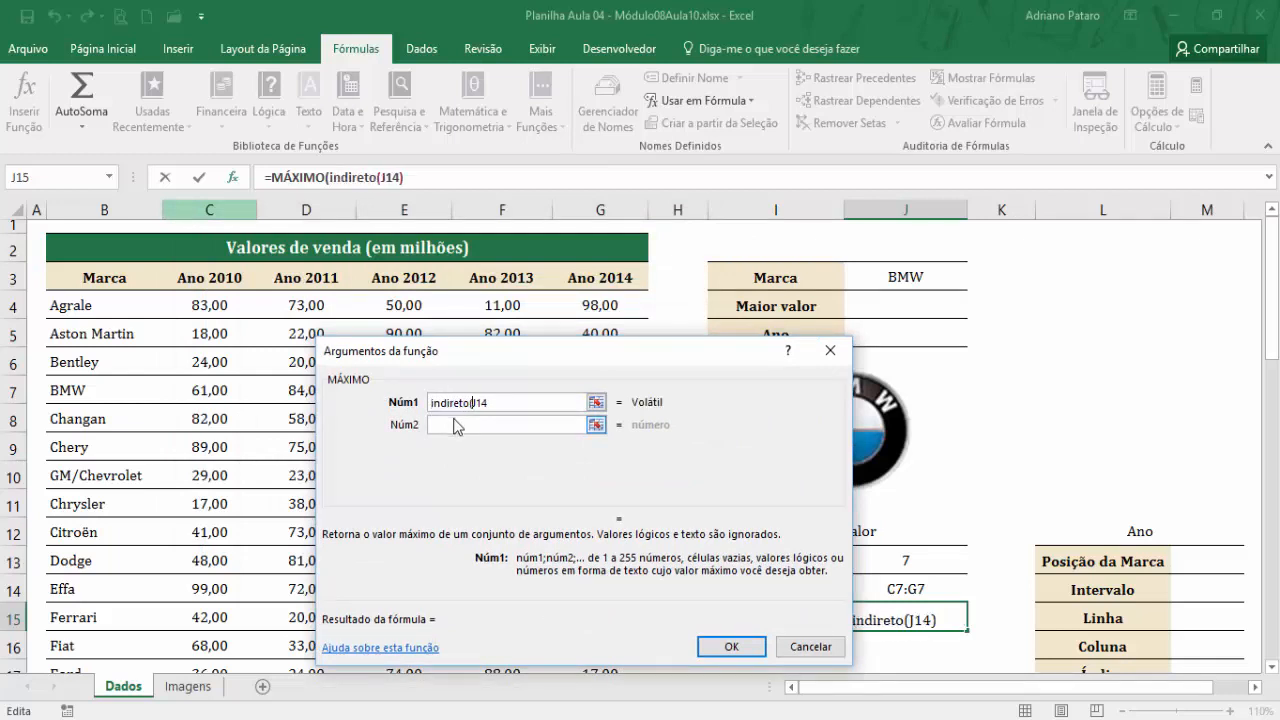
text())
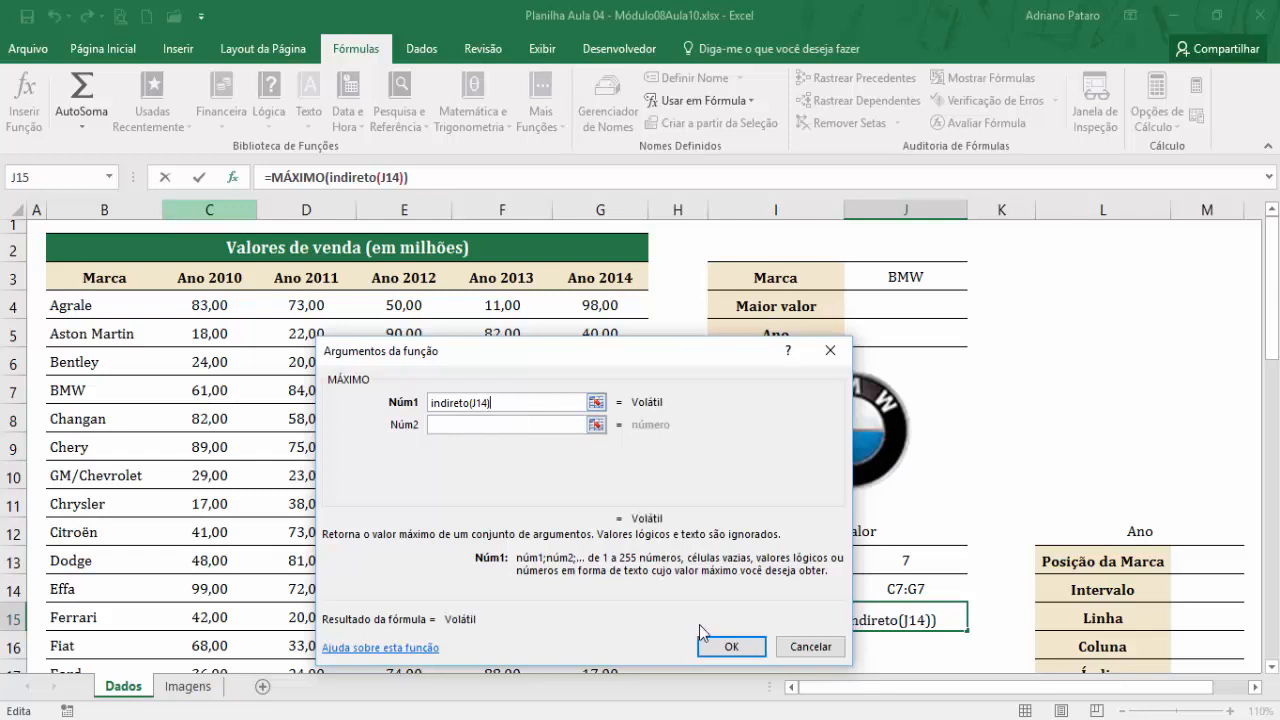
click(730, 647)
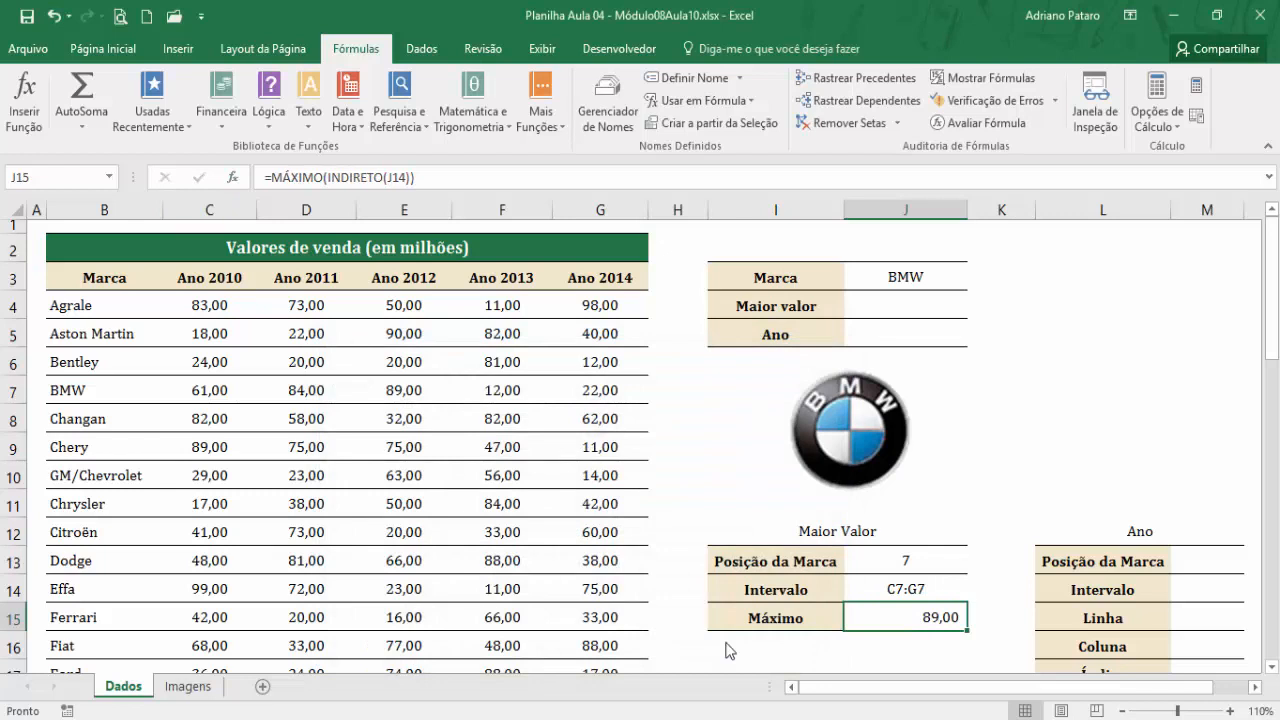
- Check the Máximo result in J15 against BMW's sales values in C7:G7
drag(216, 313, 600, 305)
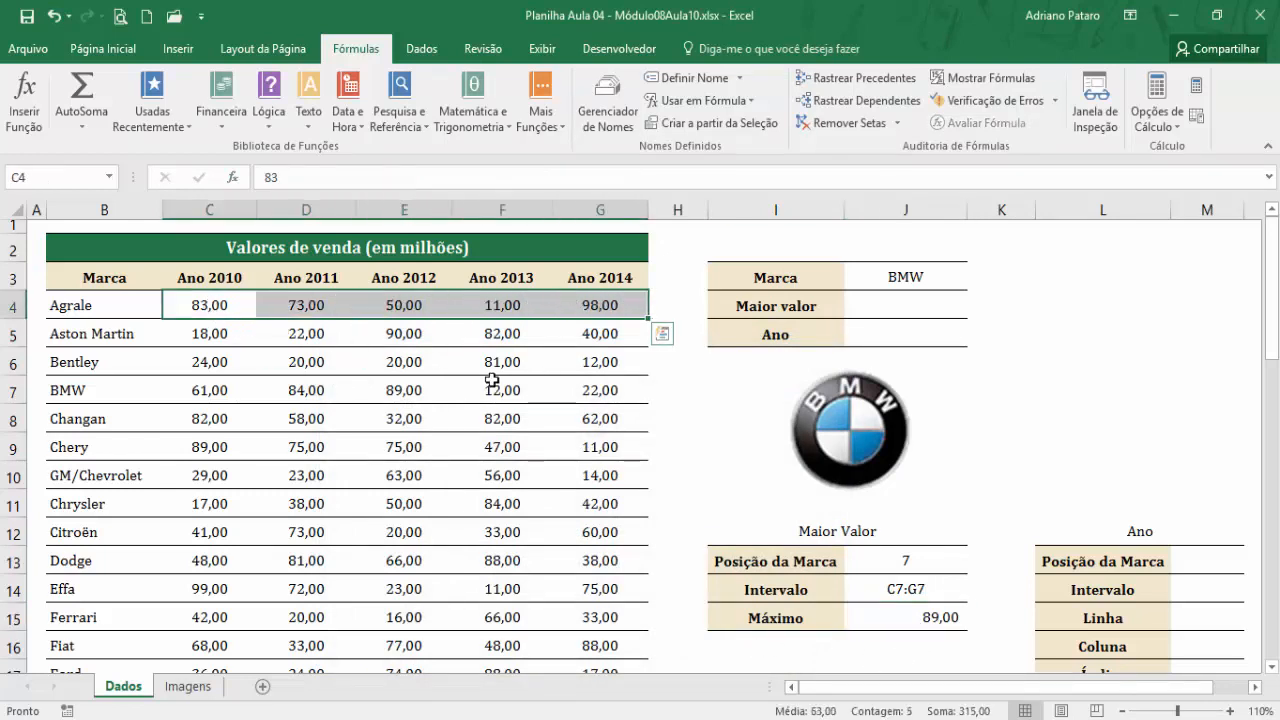
drag(213, 389, 600, 390)
click(403, 390)
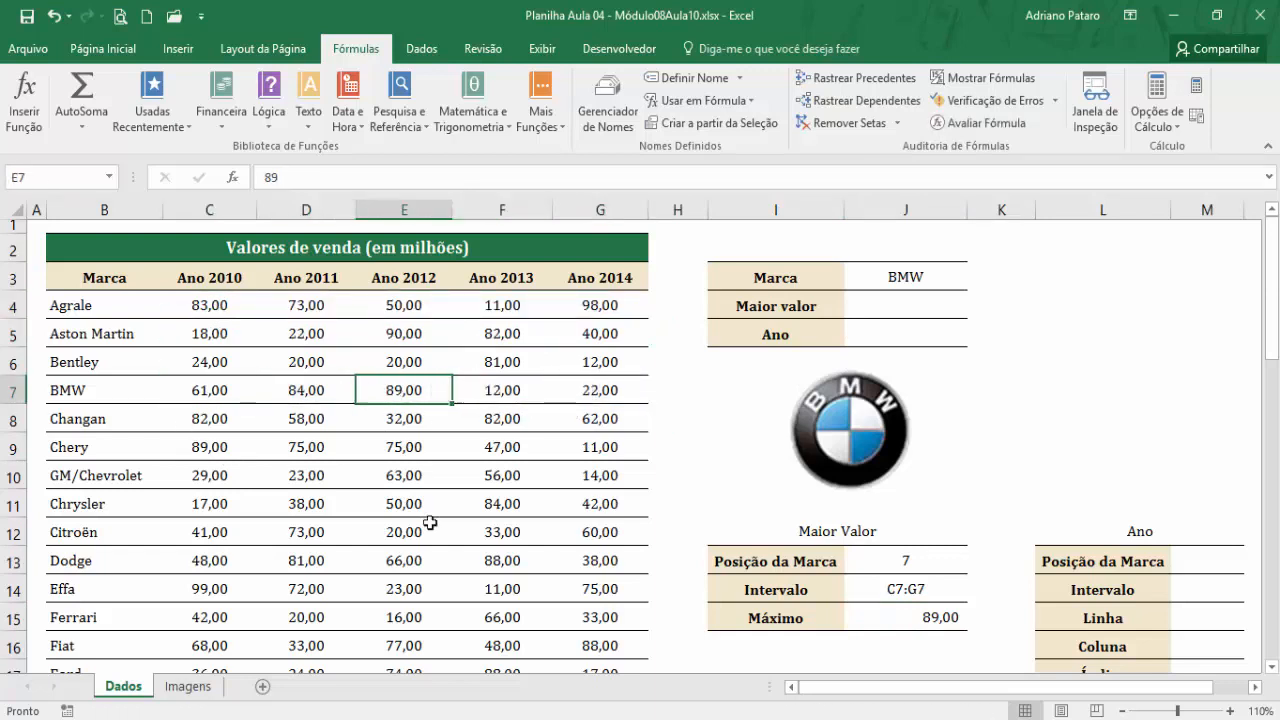
- Choose Ferrari as the Marca in J3
click(909, 283)
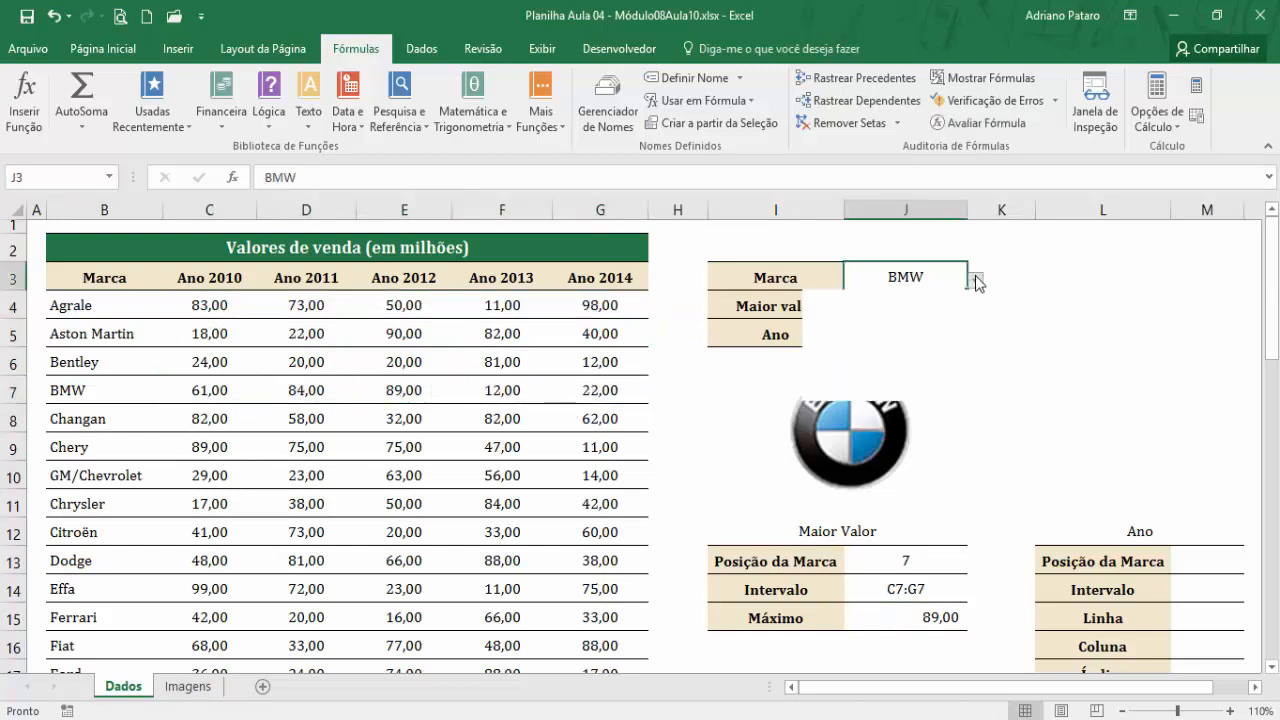
click(975, 281)
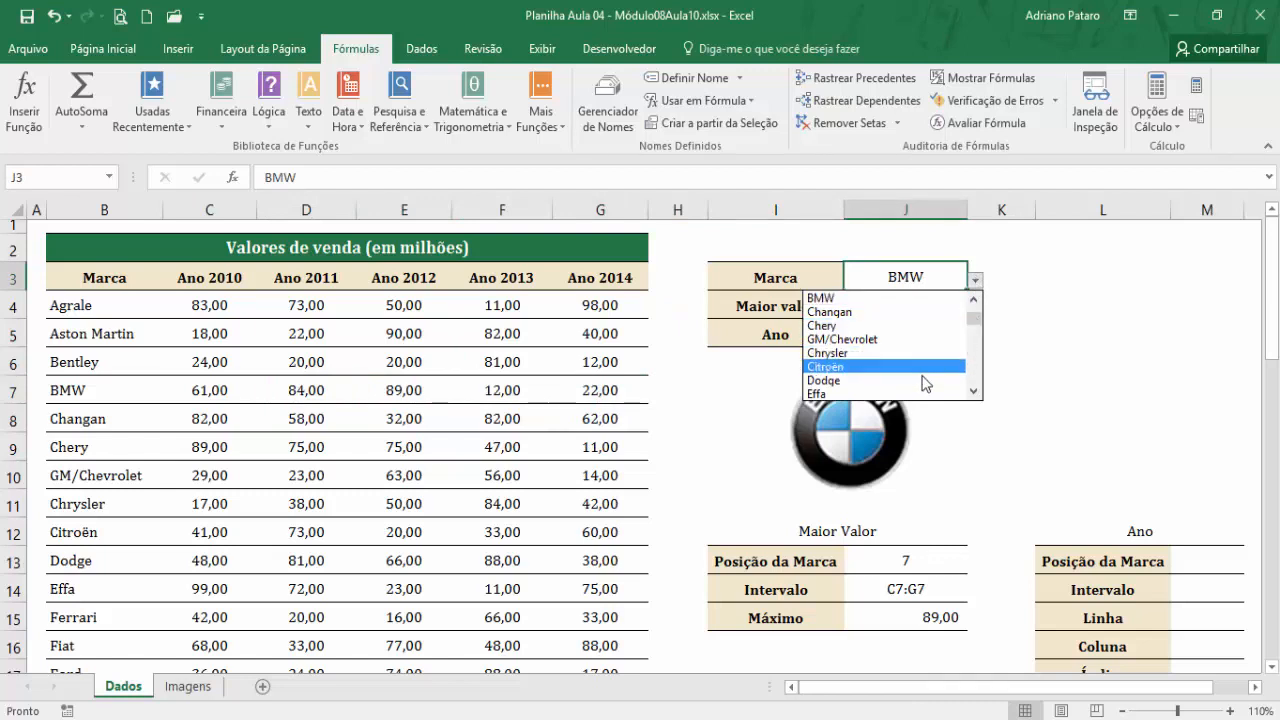
click(974, 392)
click(974, 392)
click(974, 392)
click(974, 392)
click(862, 353)
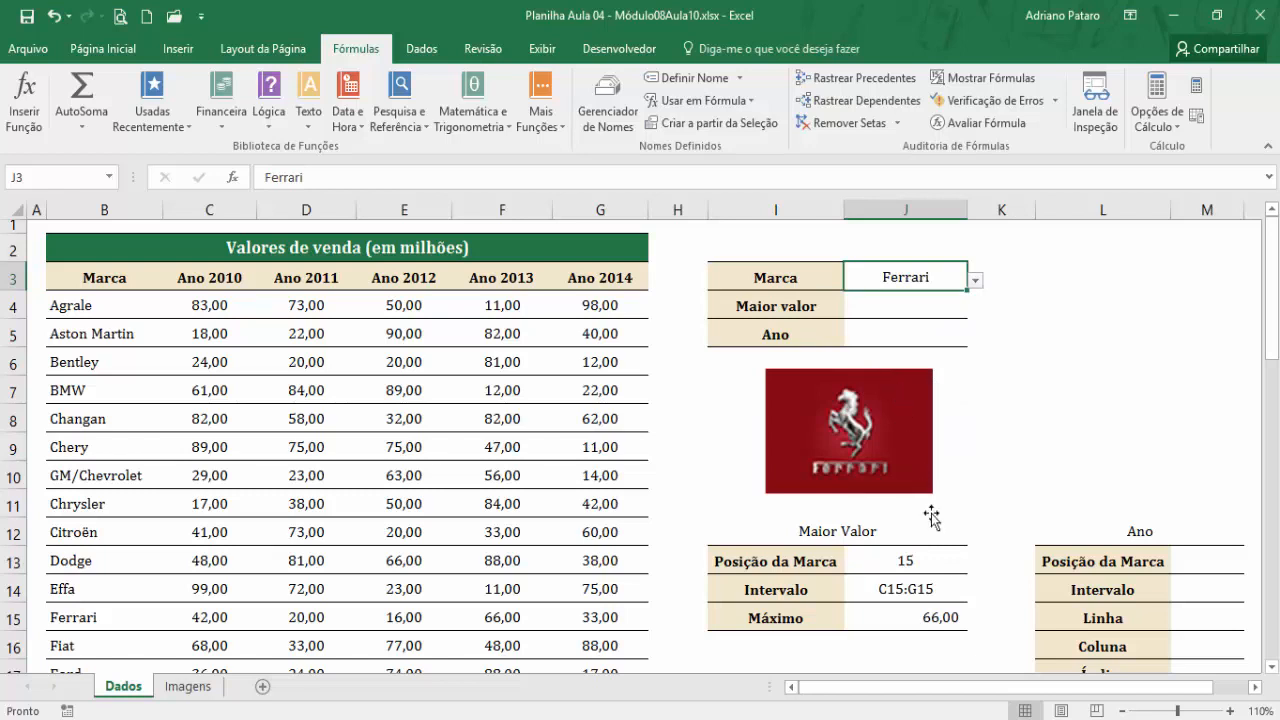
- Check Ferrari's row 15 and its sales values in C15:G15 against the Posição da Marca, Intervalo and Máximo helpers in J13:J15
click(13, 617)
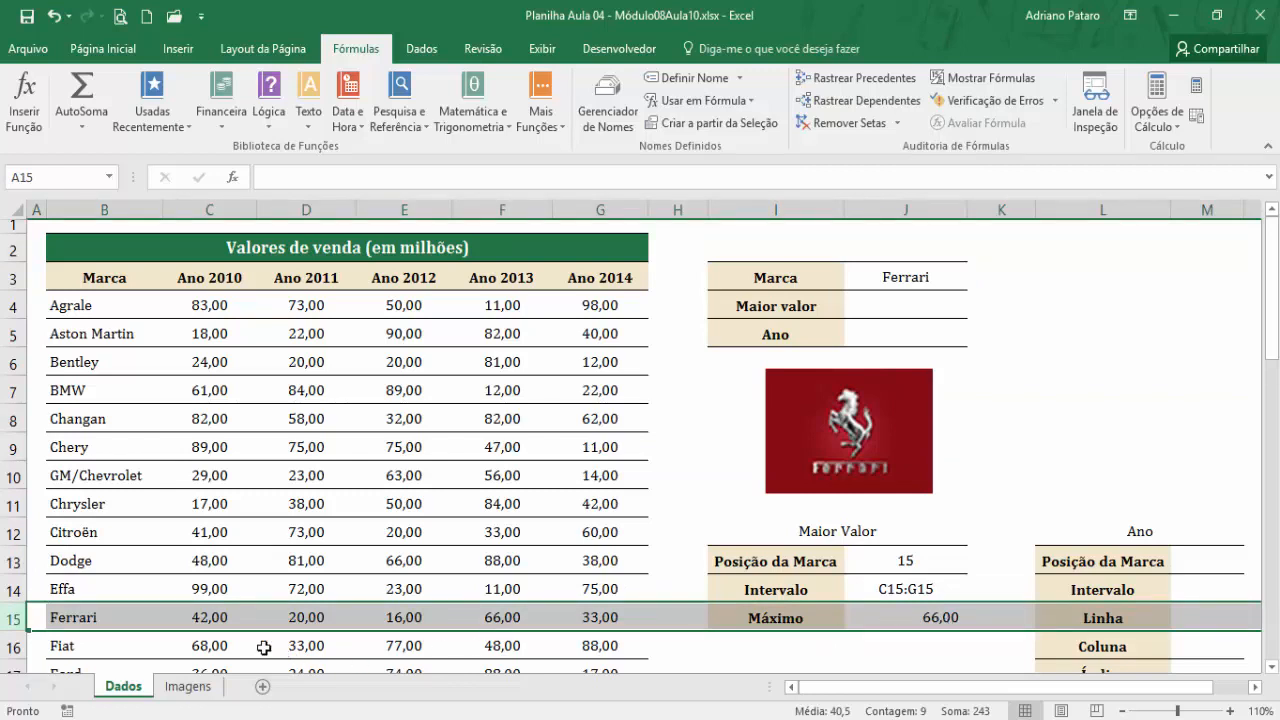
click(508, 616)
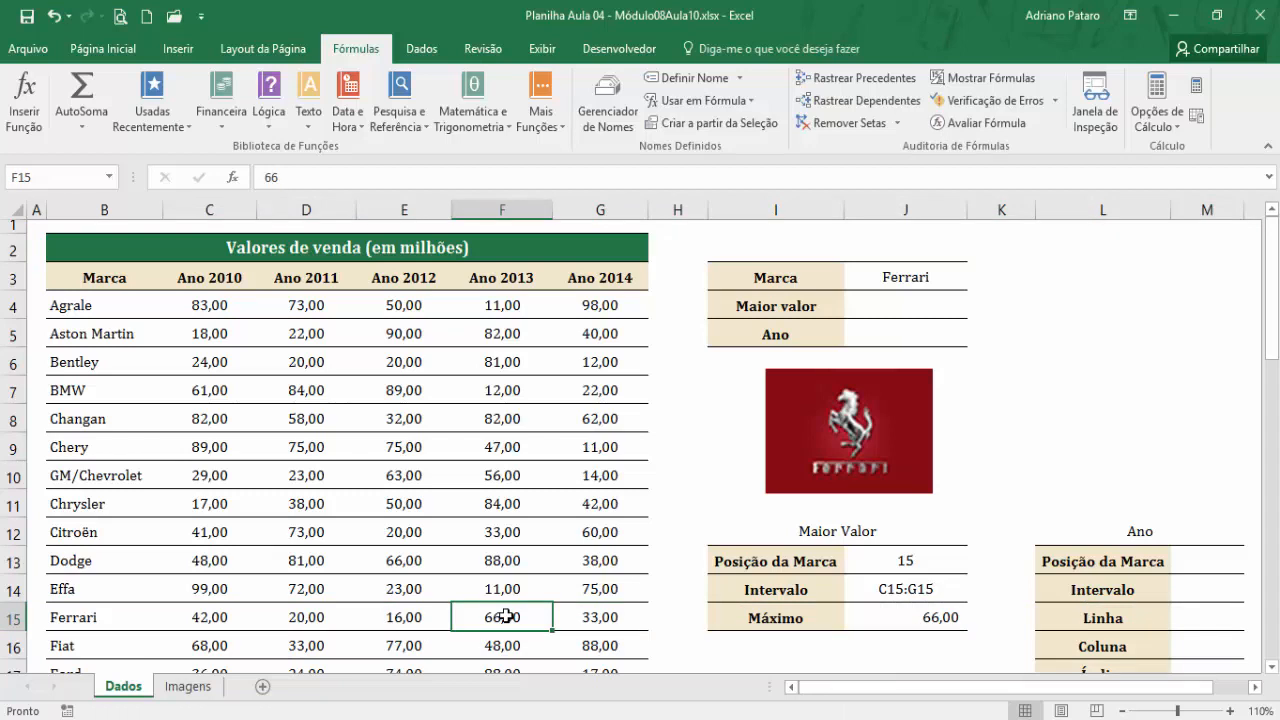
drag(108, 303, 88, 612)
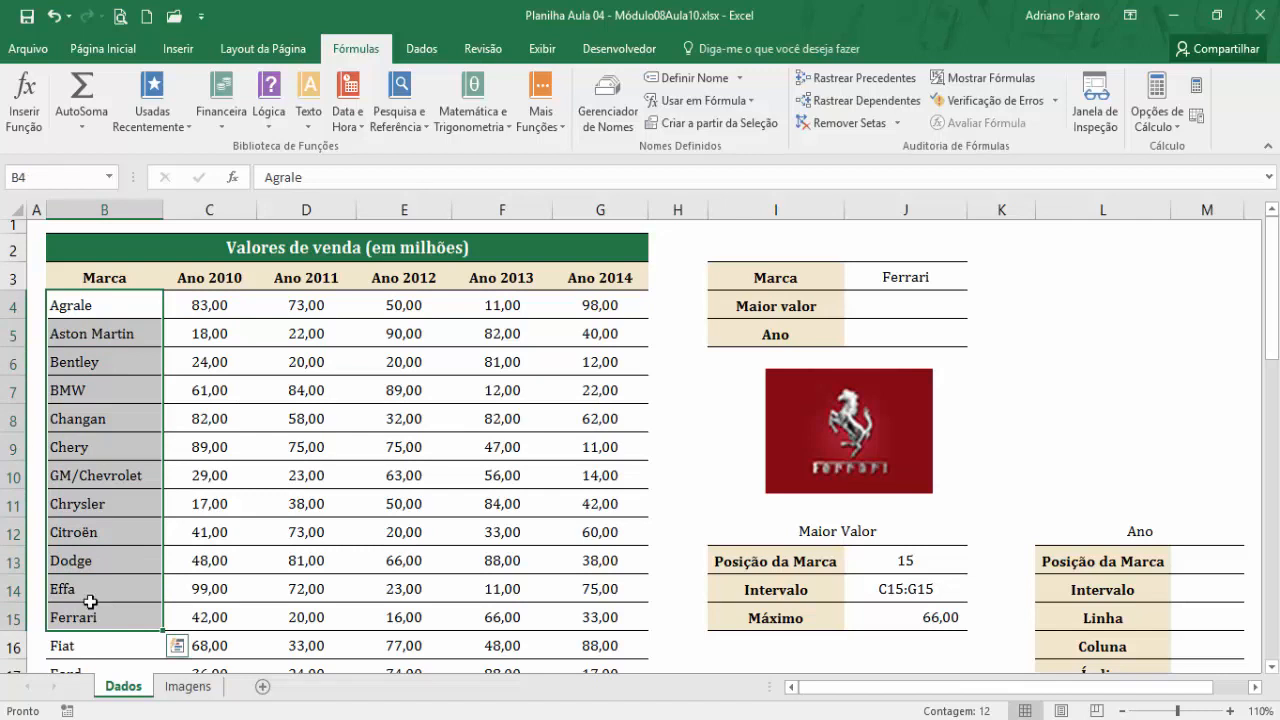
click(86, 617)
click(246, 616)
drag(246, 616, 584, 614)
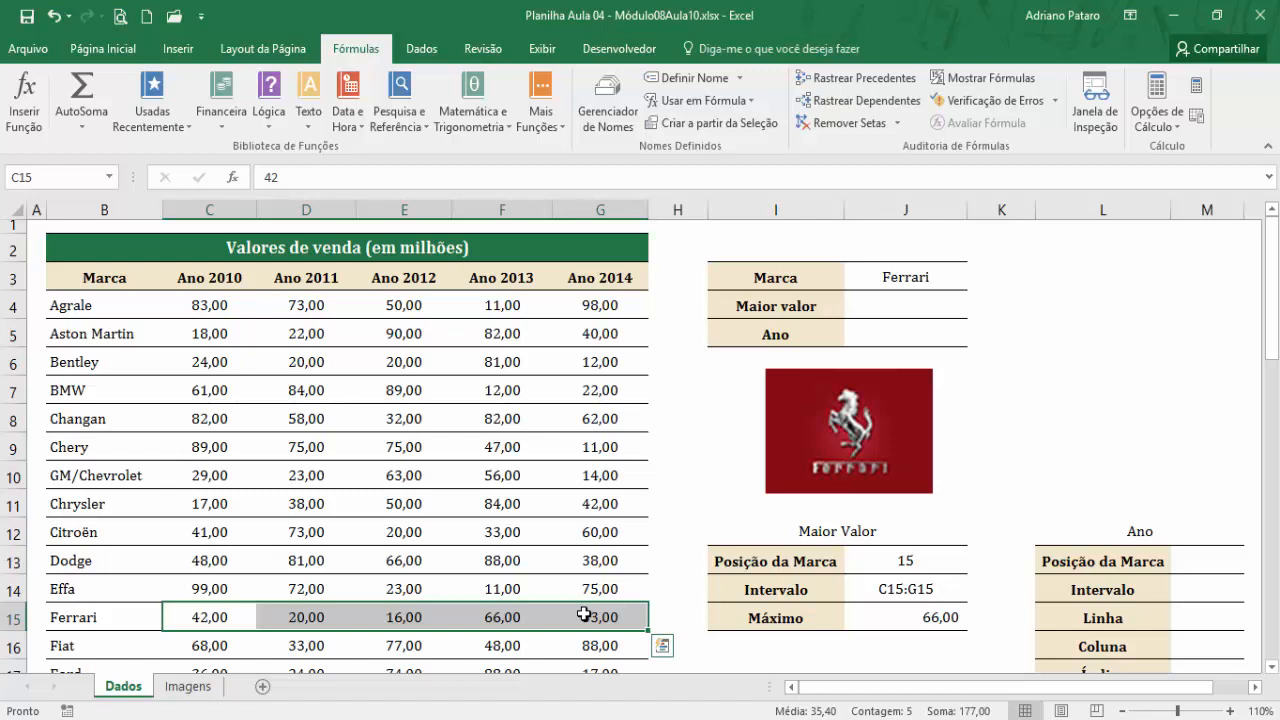
click(930, 562)
click(910, 590)
click(917, 620)
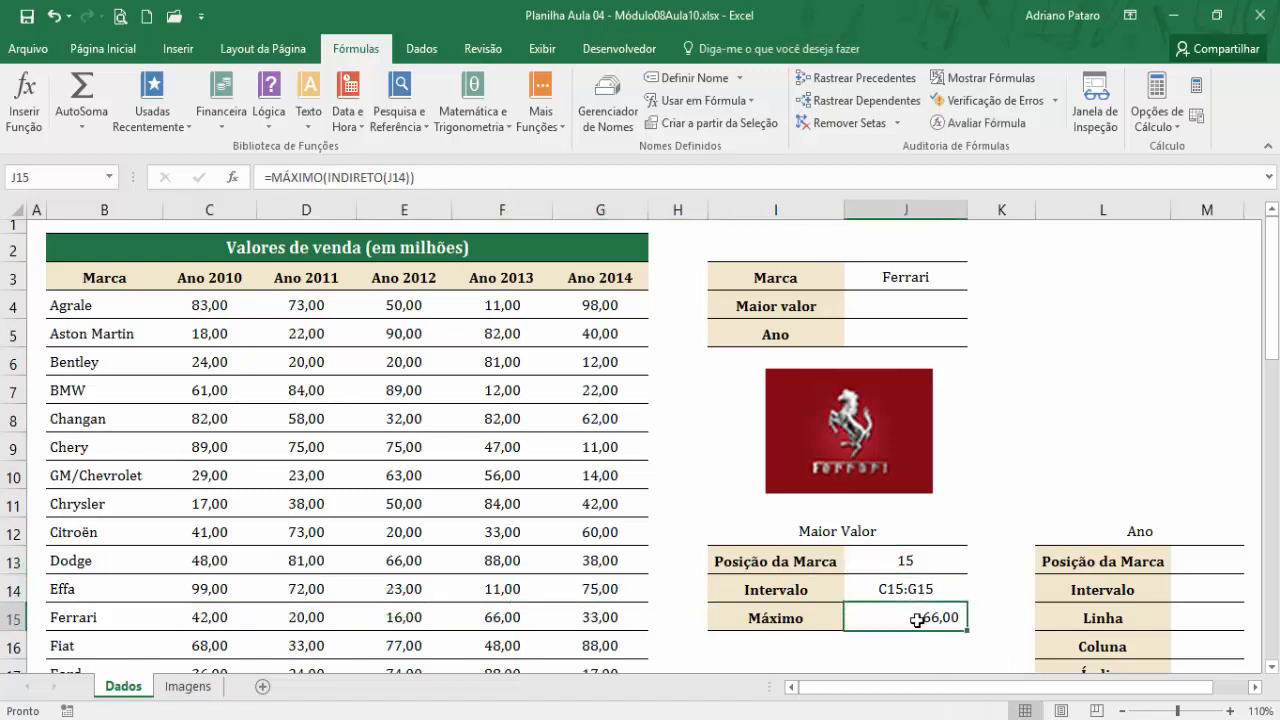
- Insert the MÁXIMO function in the Maior valor cell J4 and clear its suggested Núm1 range
click(919, 312)
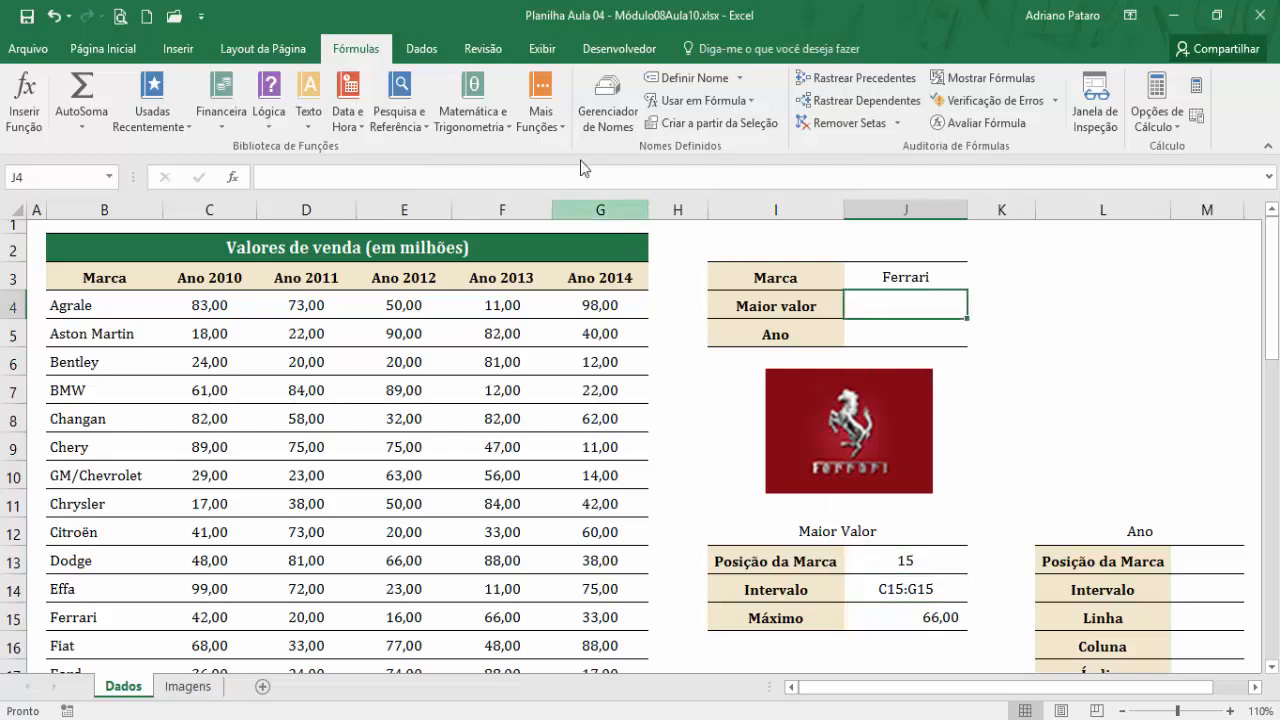
click(540, 115)
mouse_move(577, 152)
scroll(760, 300, down, 20)
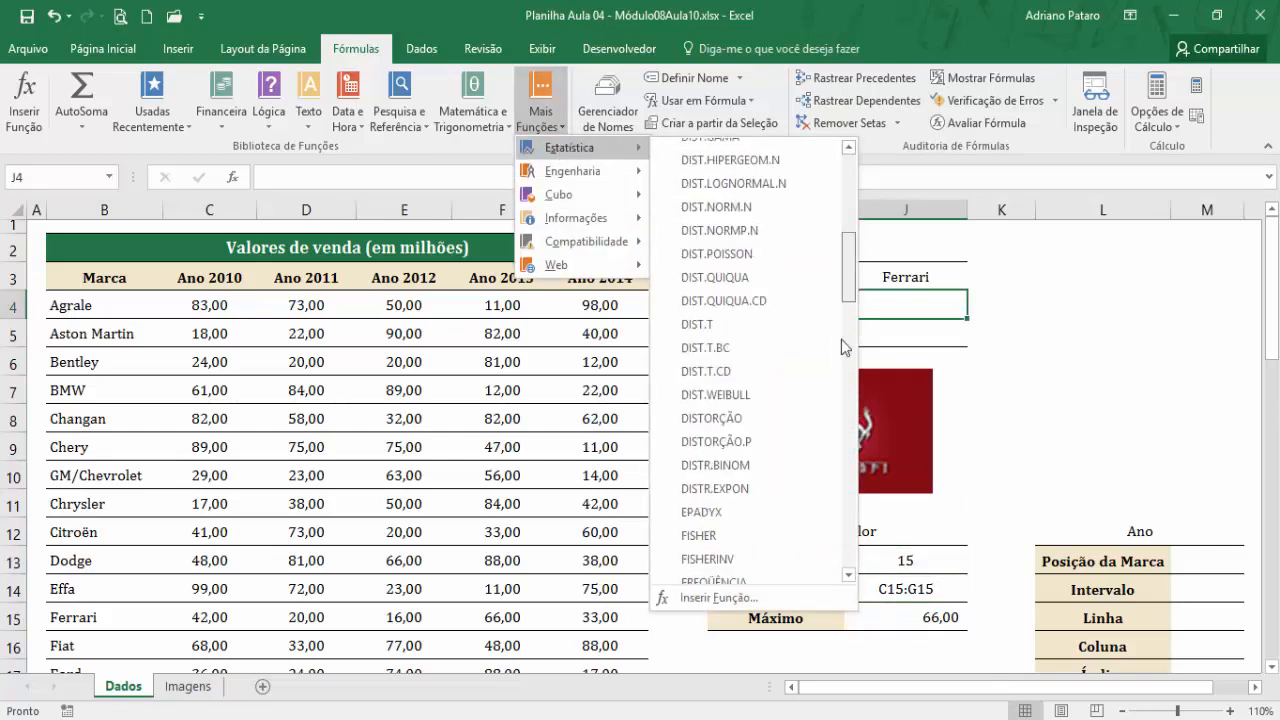
click(786, 372)
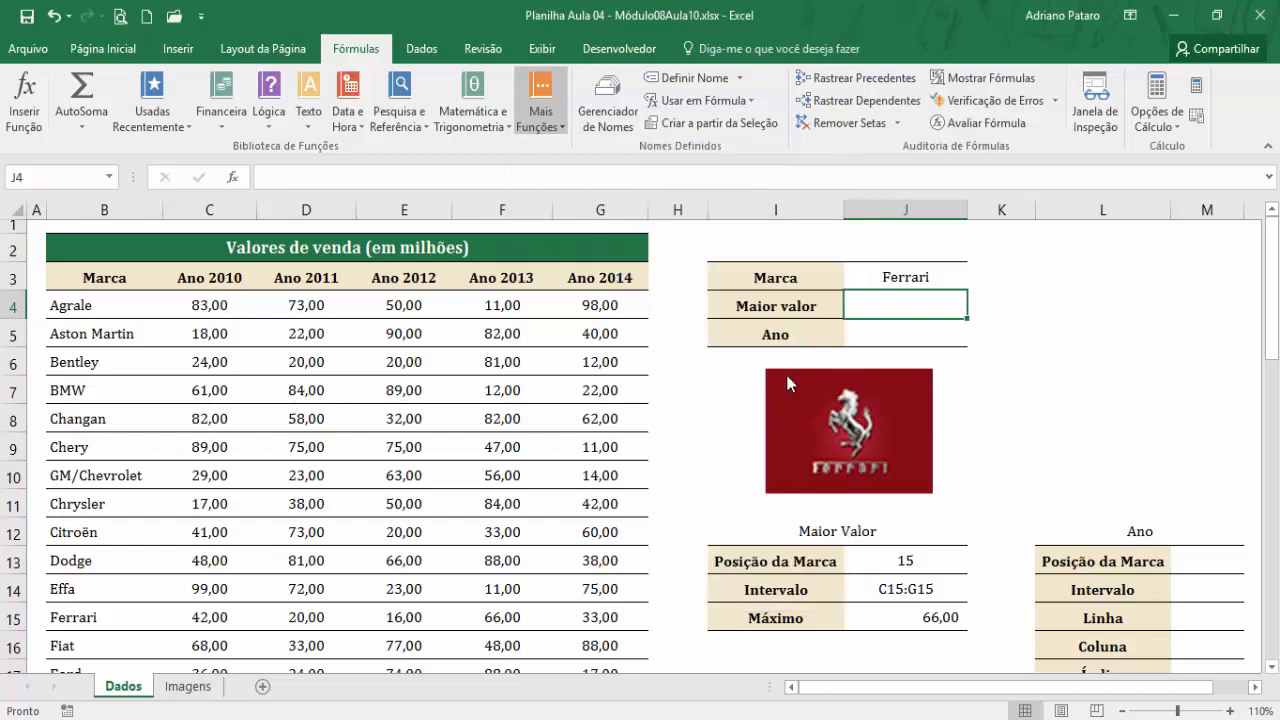
drag(627, 360, 691, 343)
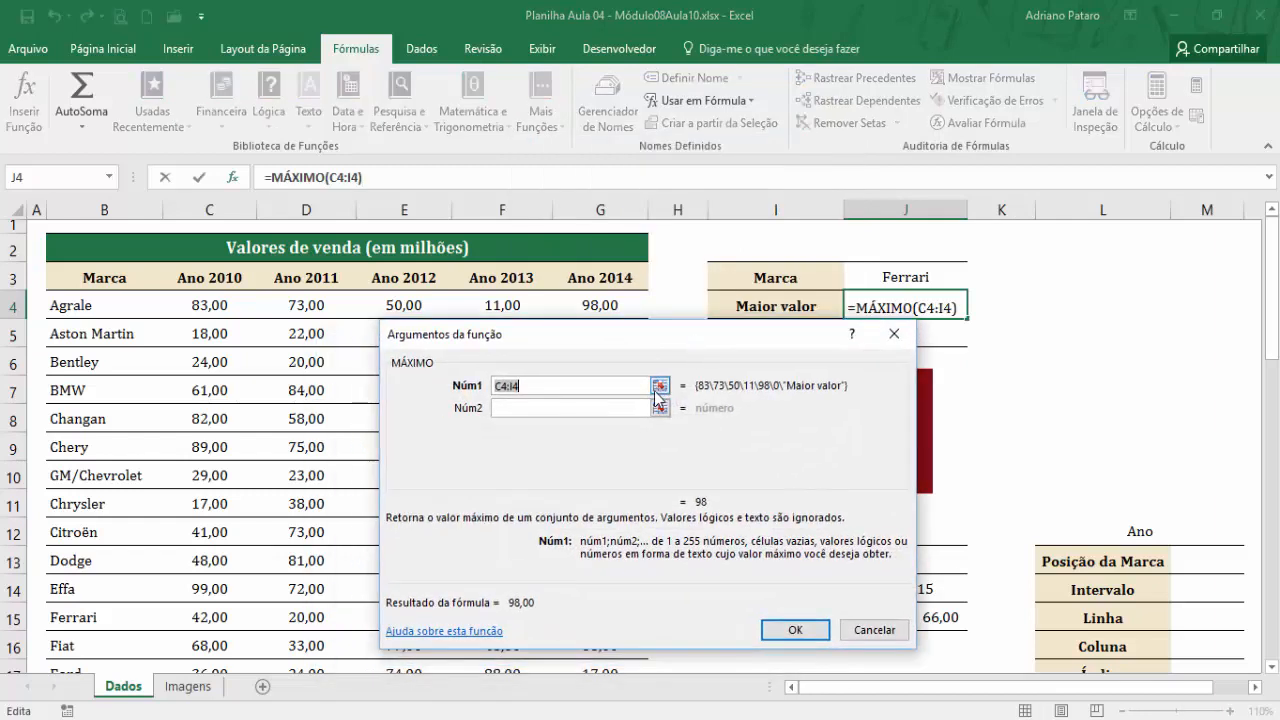
key(Delete)
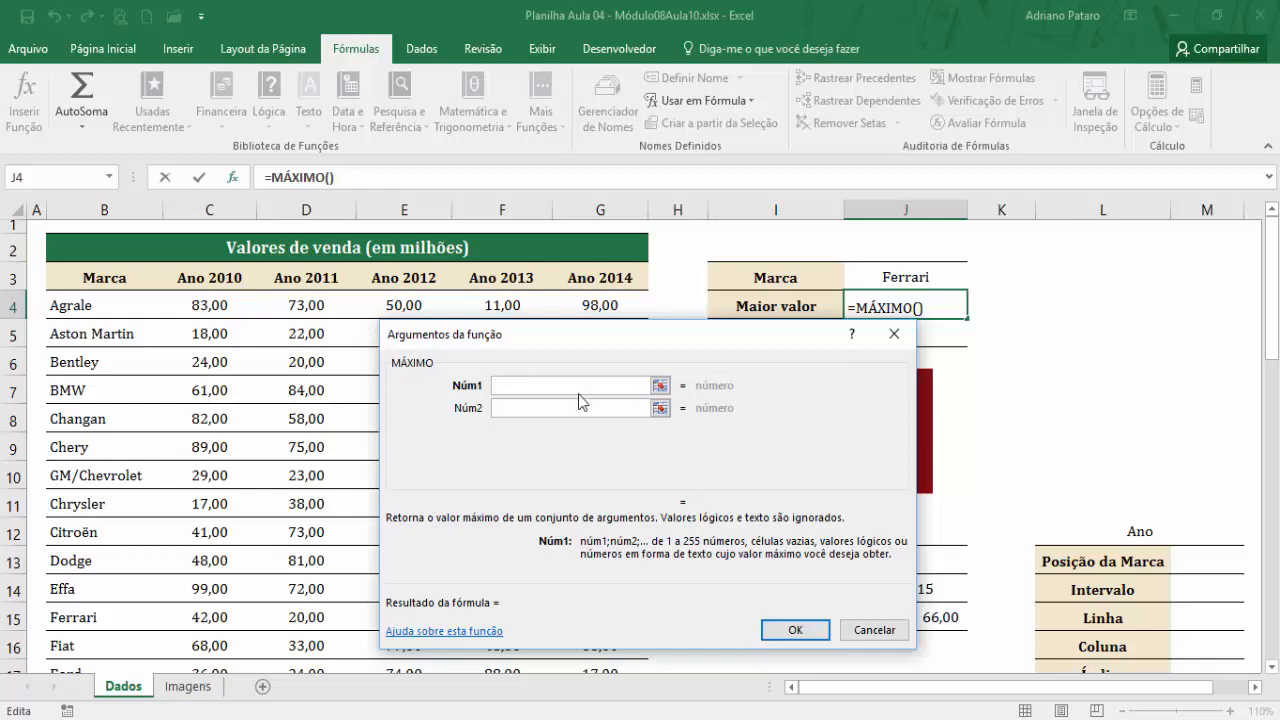
- Nest INDIRETO inside MÁXIMO in J4, and CONCAT inside INDIRETO as its Texto_ref argument
click(110, 177)
click(81, 264)
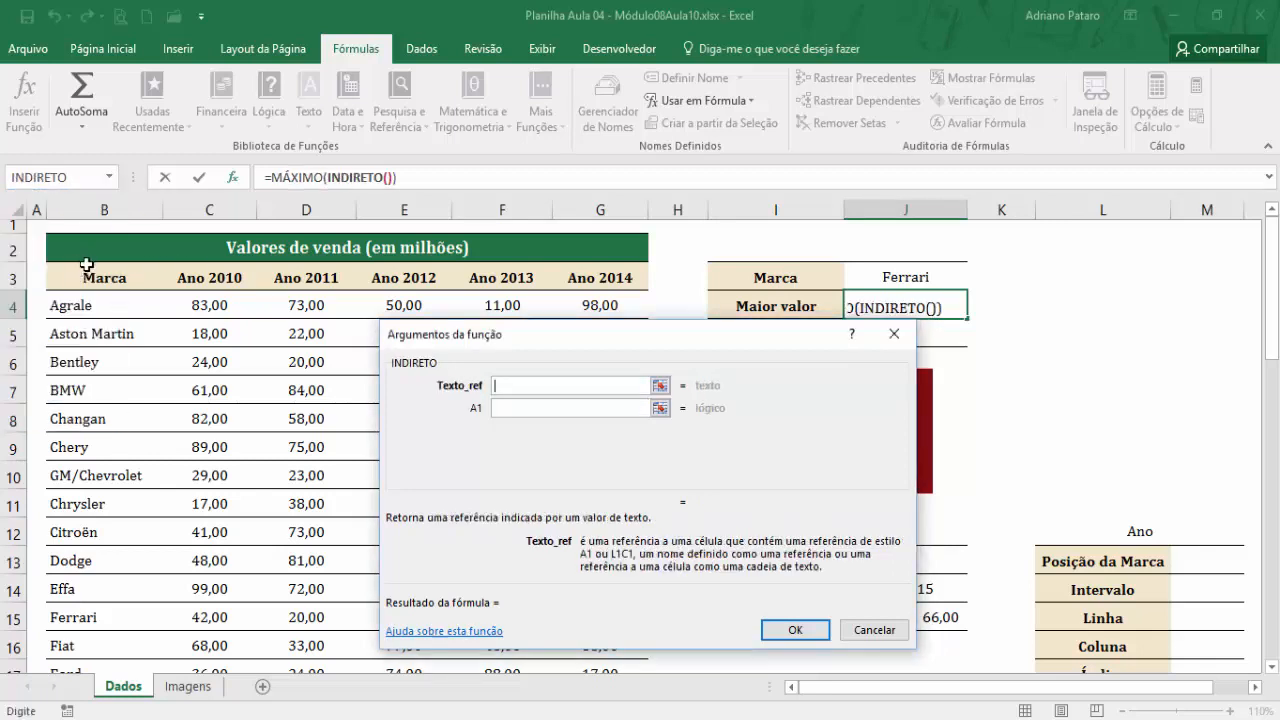
click(528, 384)
click(110, 177)
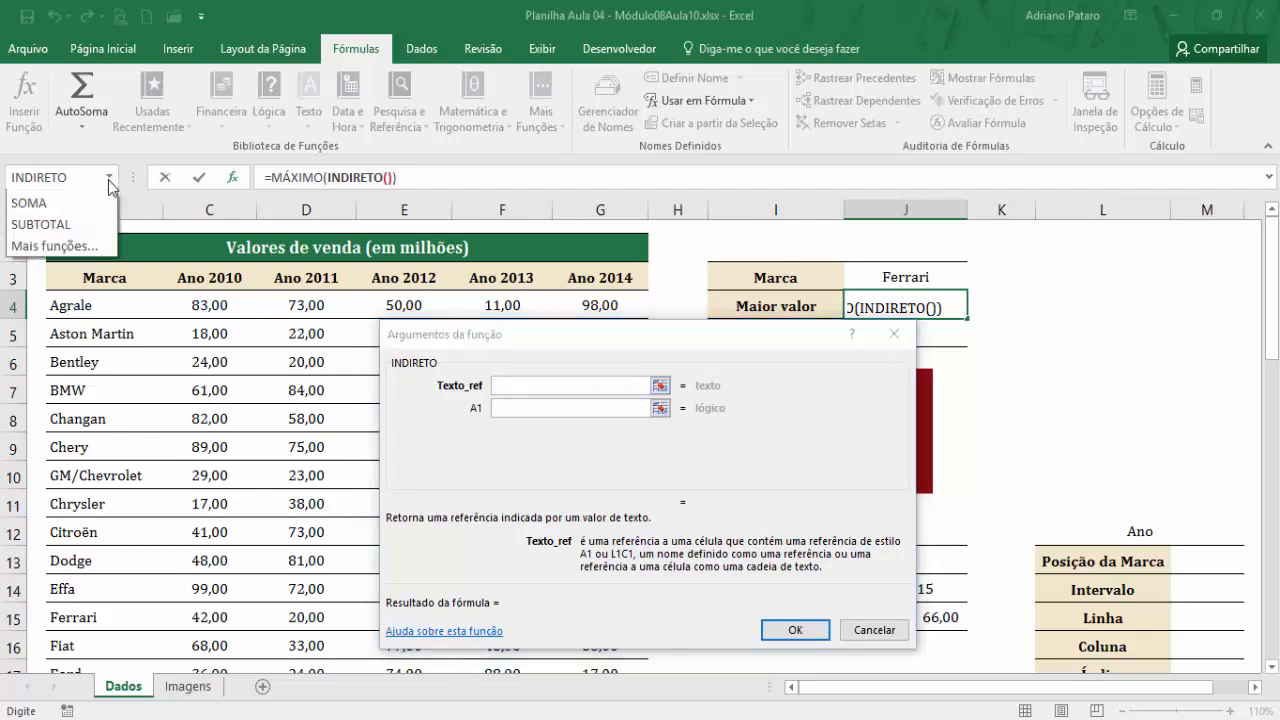
click(84, 244)
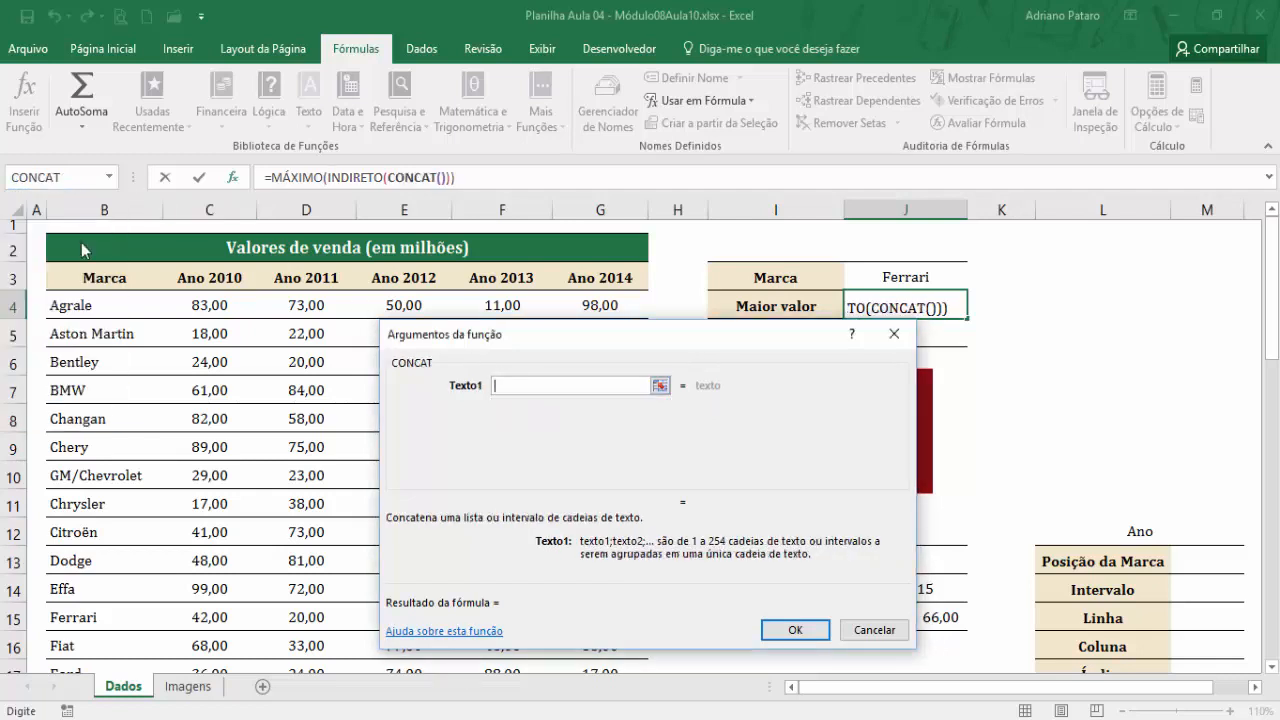
drag(532, 340, 424, 330)
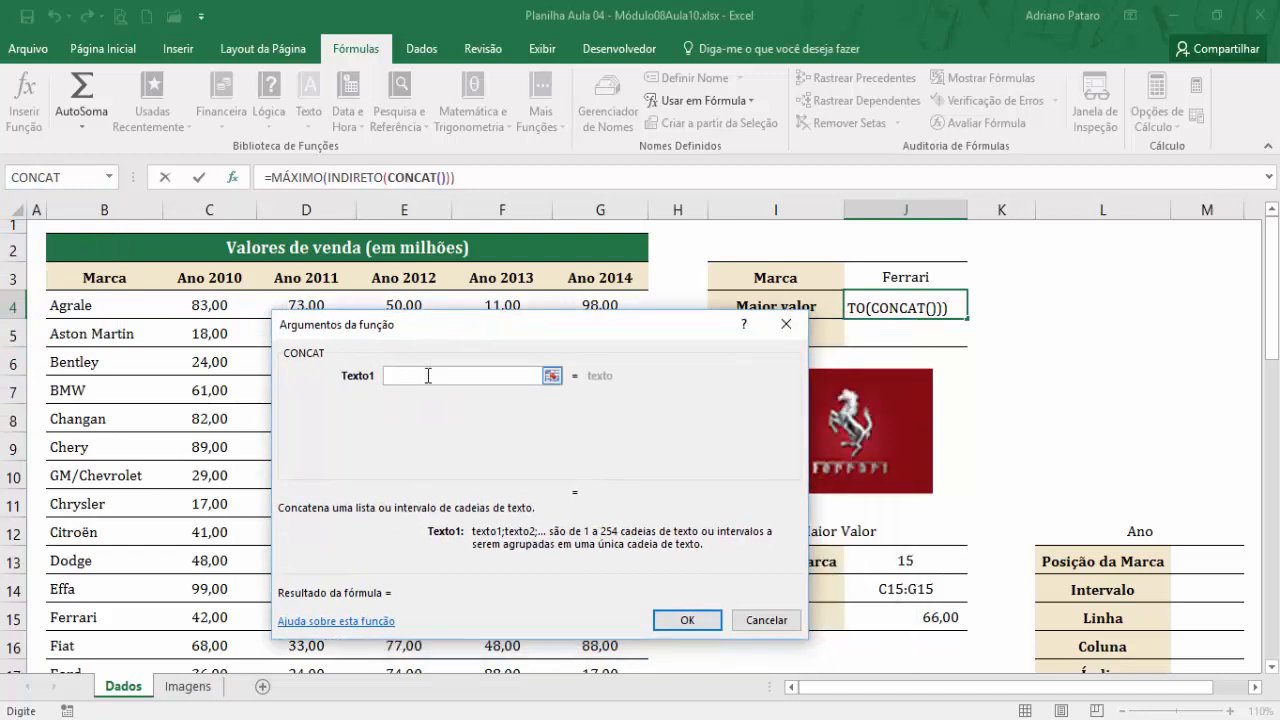
- Enter "C" as the first text argument of the CONCAT function in J4's formula
text(C)
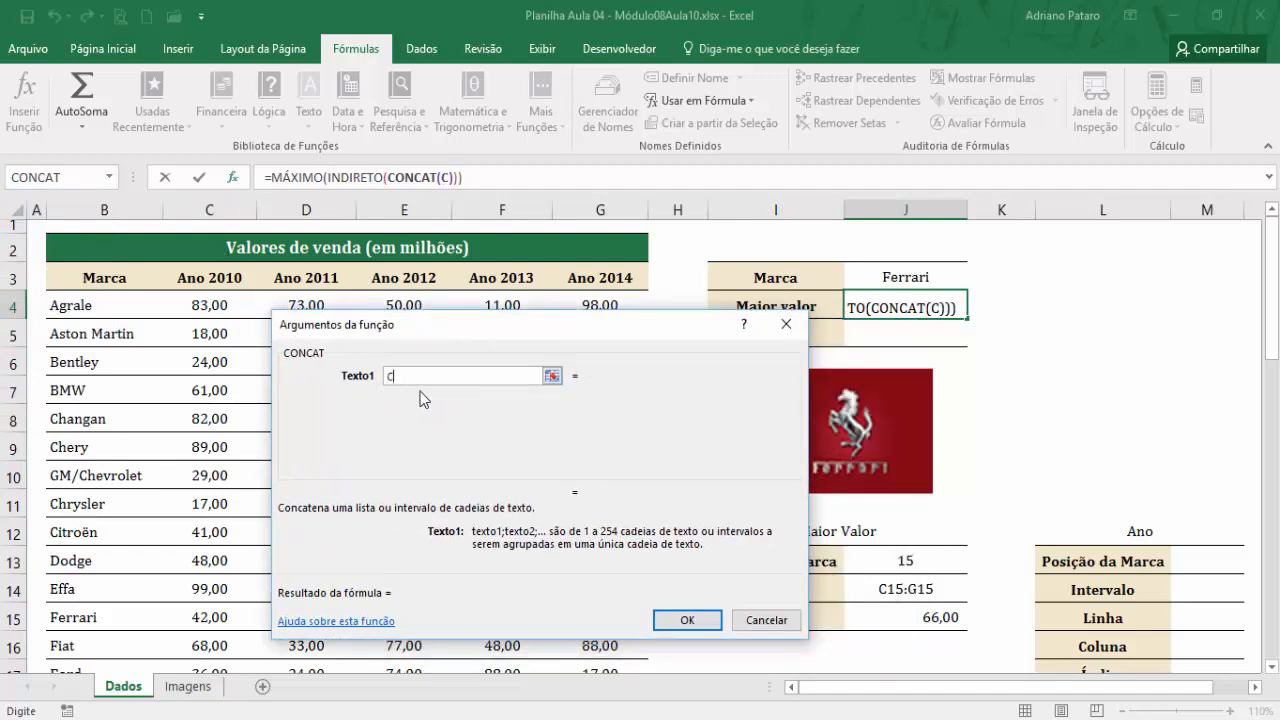
key(Tab)
key(Tab)
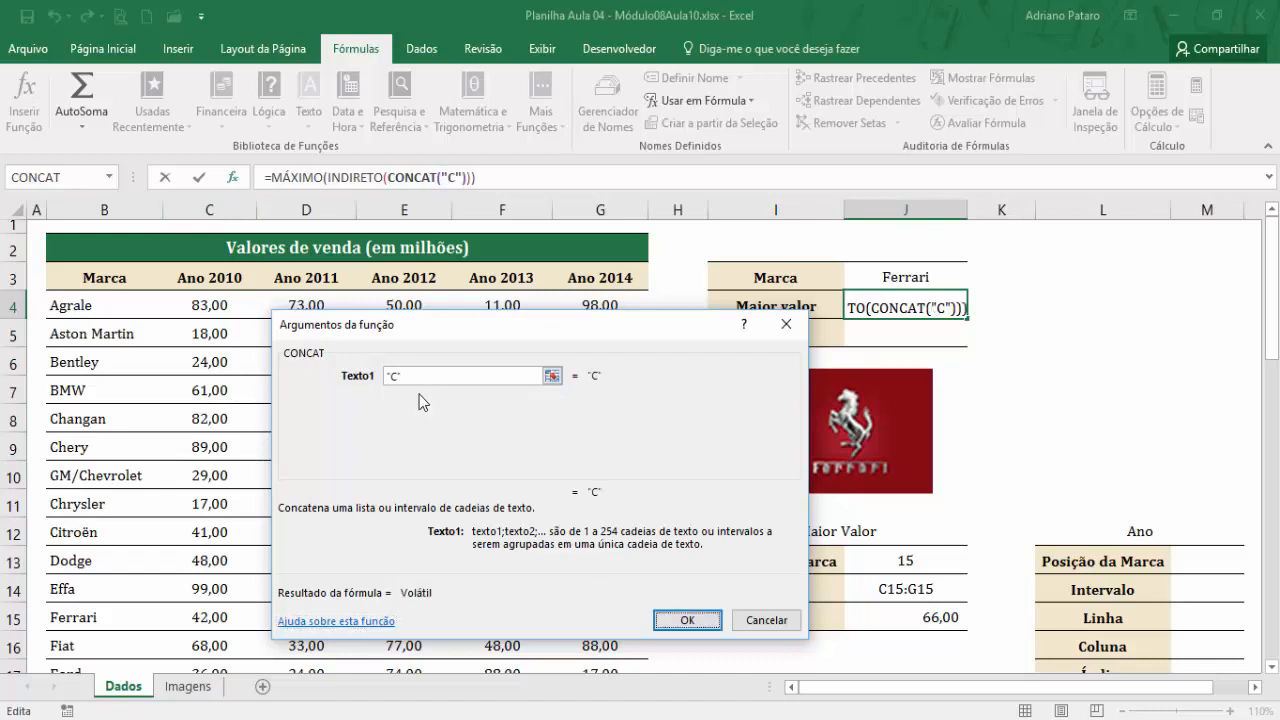
click(417, 377)
key(Tab)
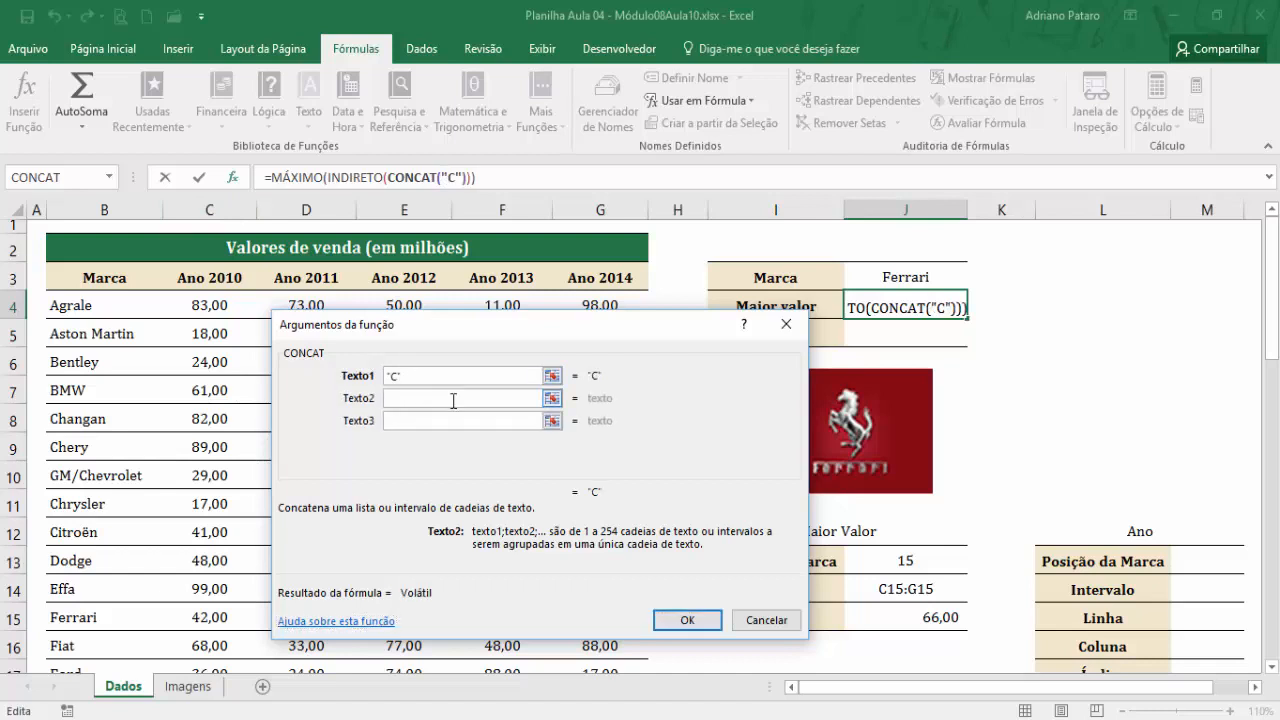
drag(639, 337, 530, 273)
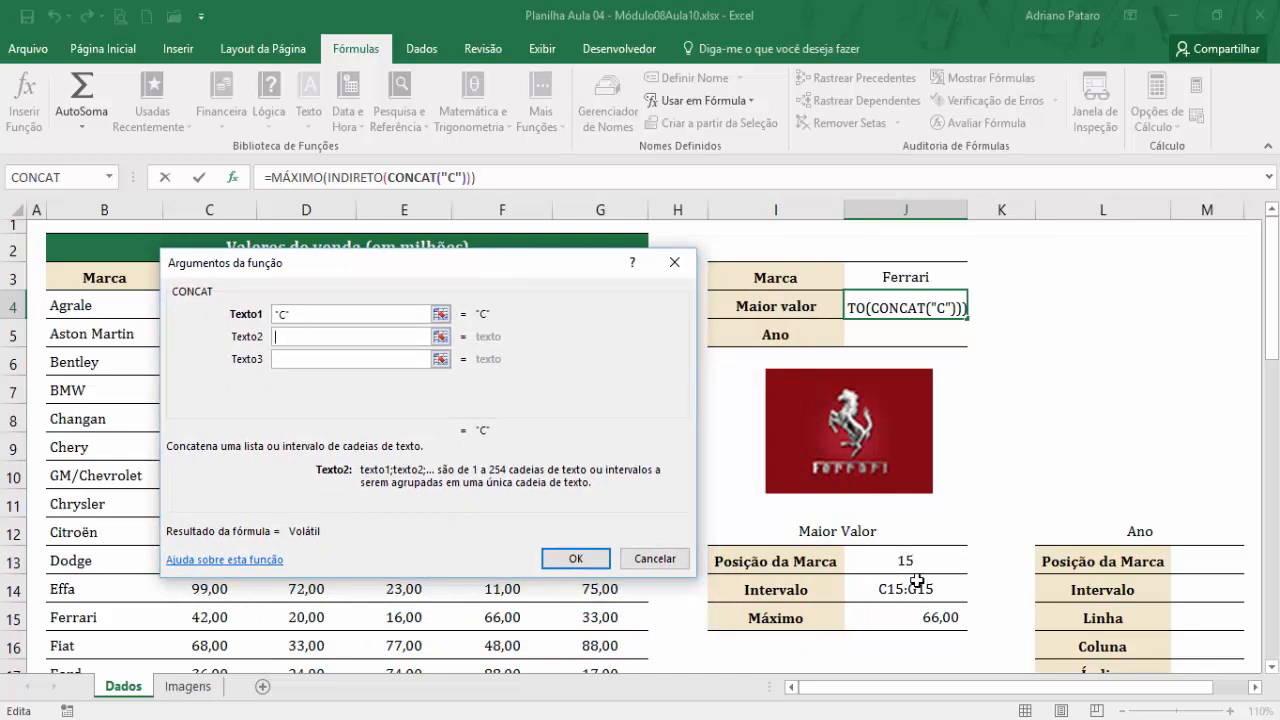
drag(518, 270, 470, 275)
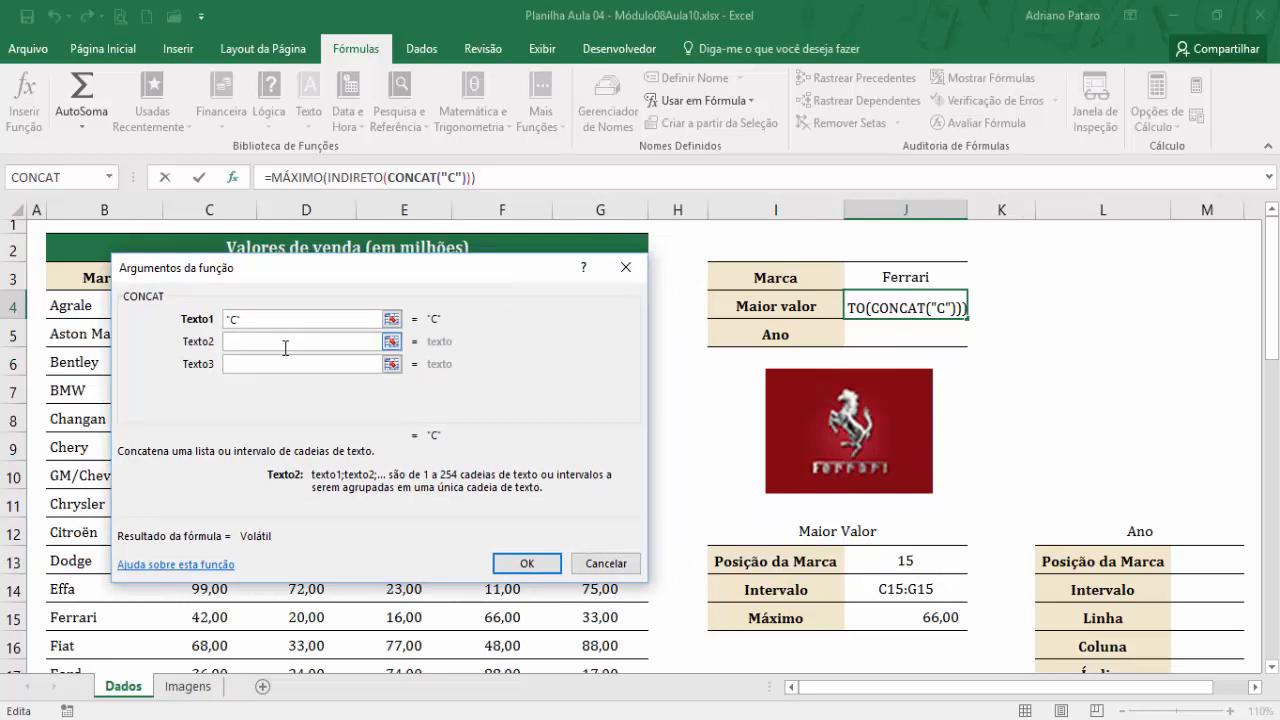
- Nest a CORRESP function as CONCAT's second text argument, with J3 as its lookup value
click(109, 177)
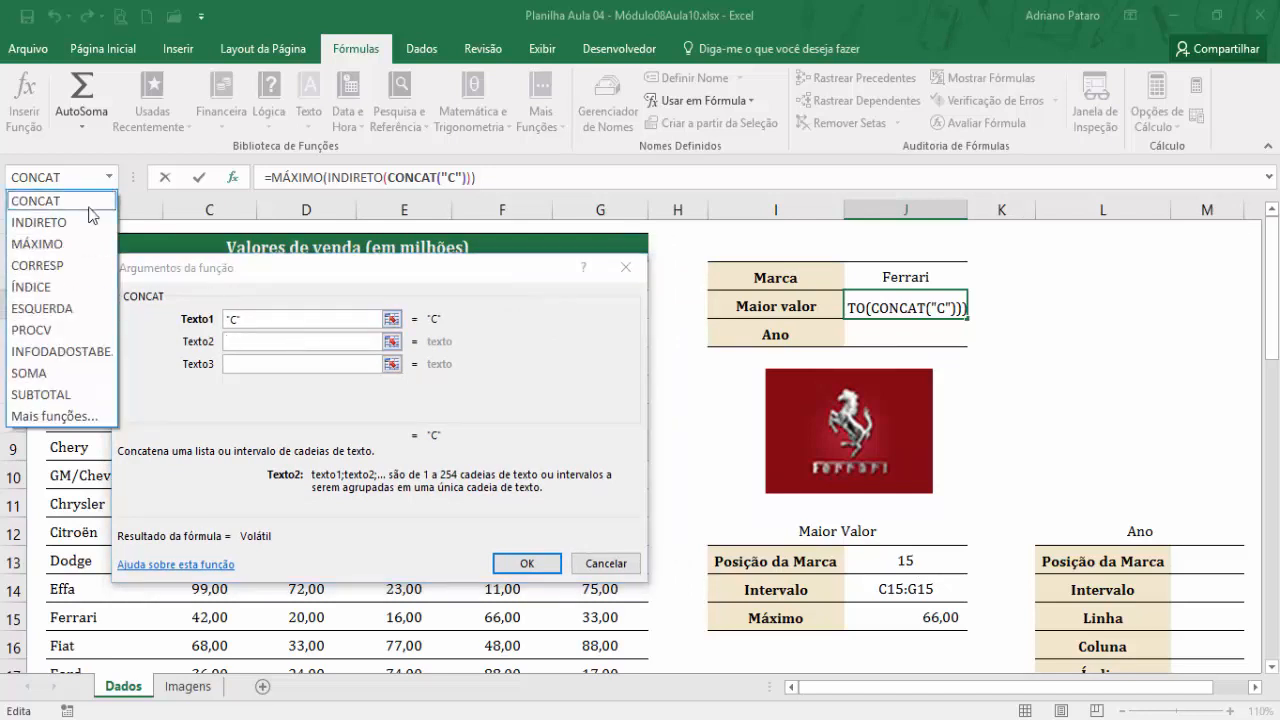
click(80, 268)
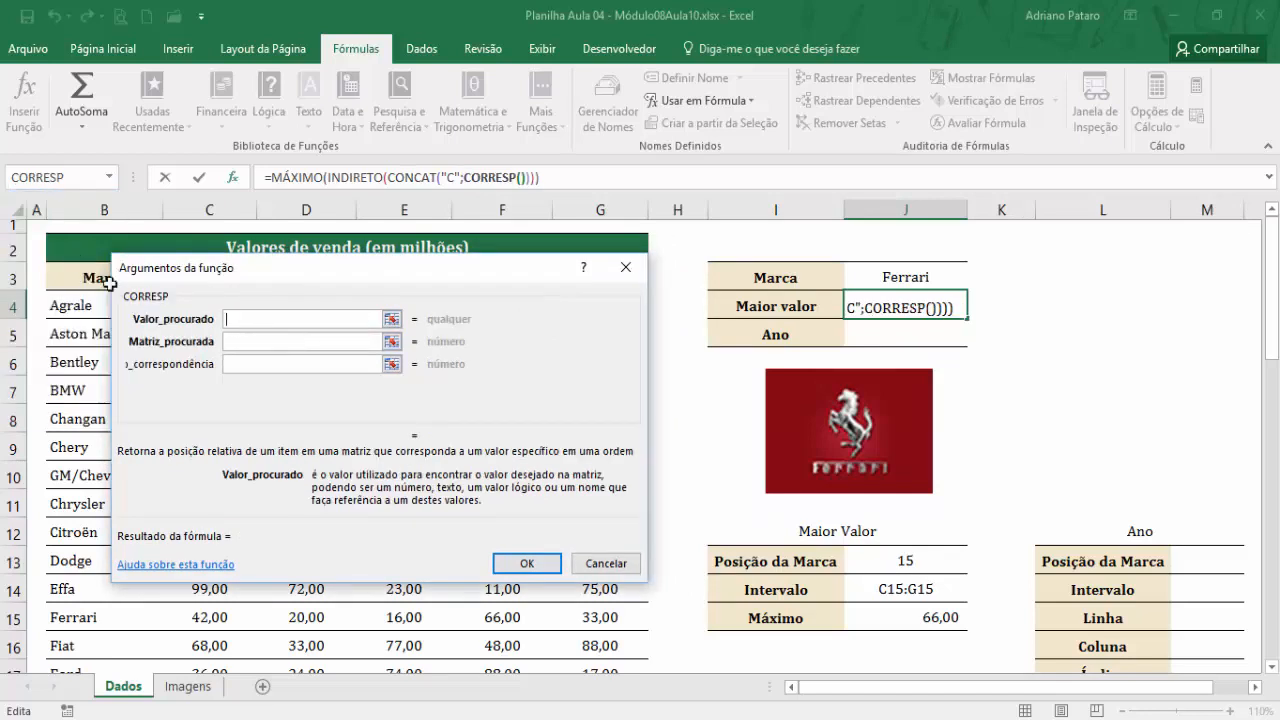
click(925, 278)
drag(448, 274, 921, 313)
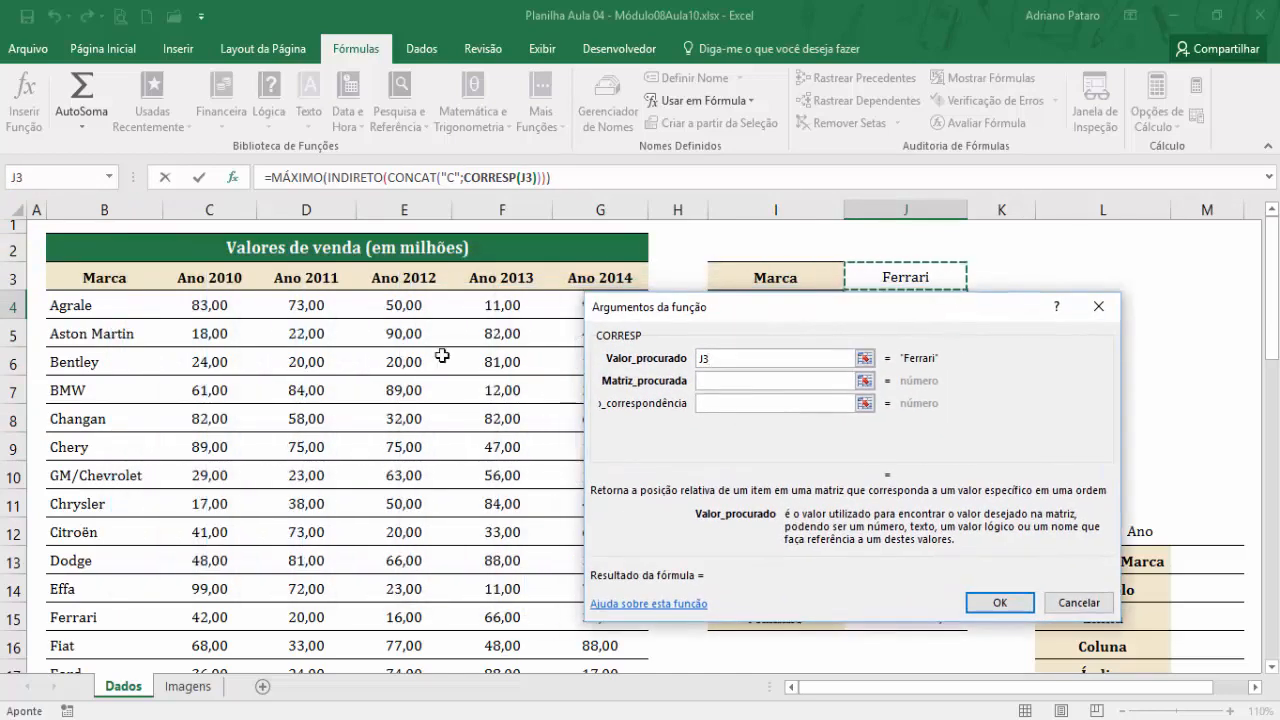
drag(136, 320, 130, 703)
drag(112, 593, 114, 555)
drag(793, 359, 705, 358)
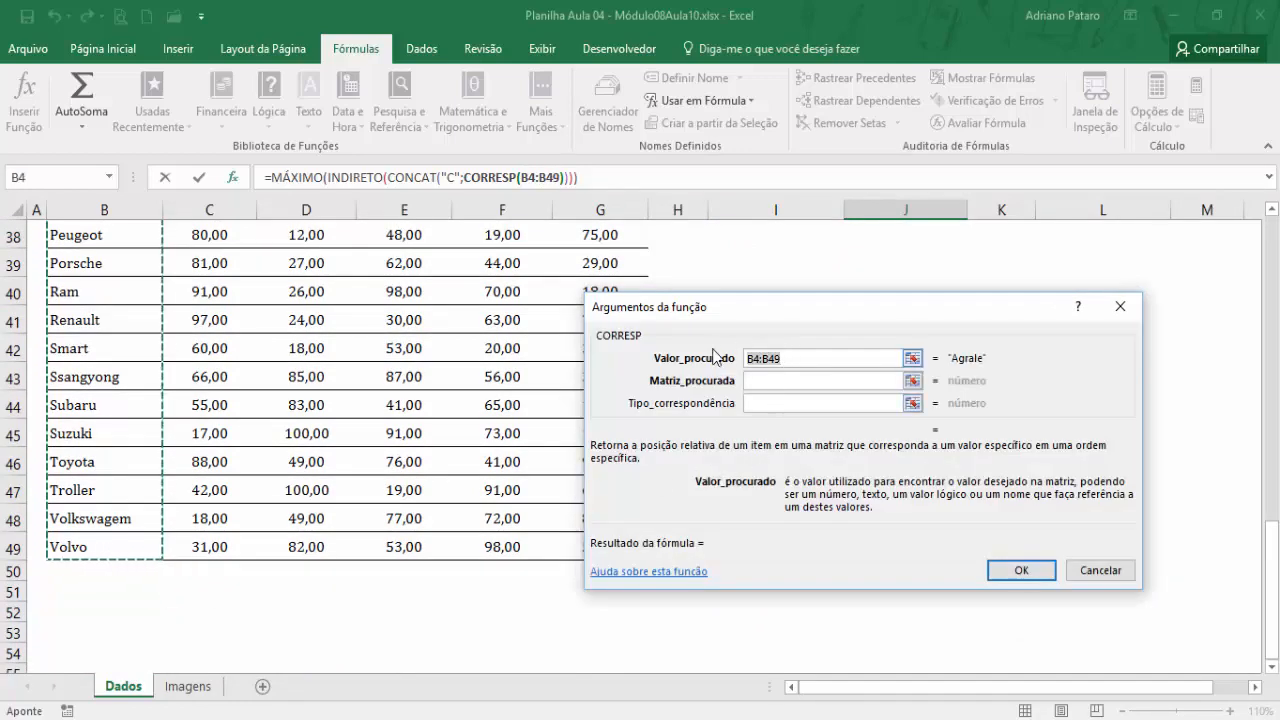
key(BackSpace)
scroll(906, 380, up, 12)
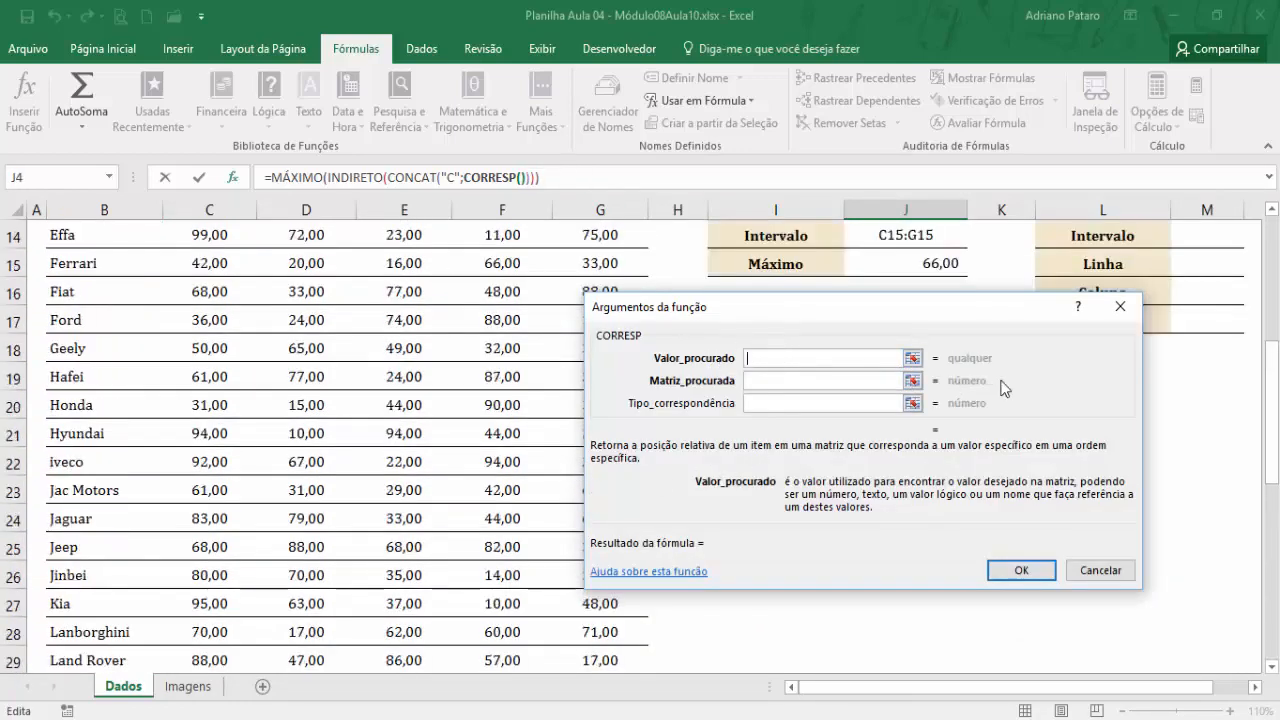
click(913, 277)
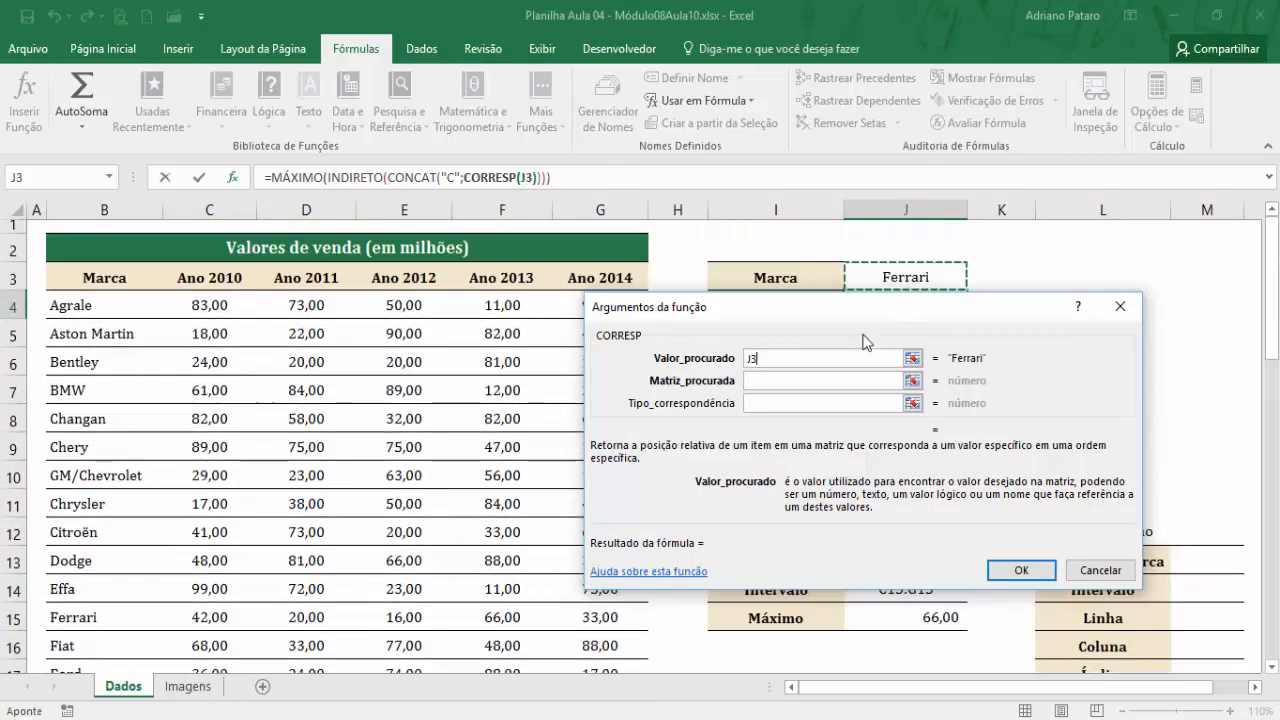
- Set CORRESP's lookup array to the brand range B4:B49 and its match type to 0
click(795, 380)
drag(103, 315, 46, 632)
click(797, 404)
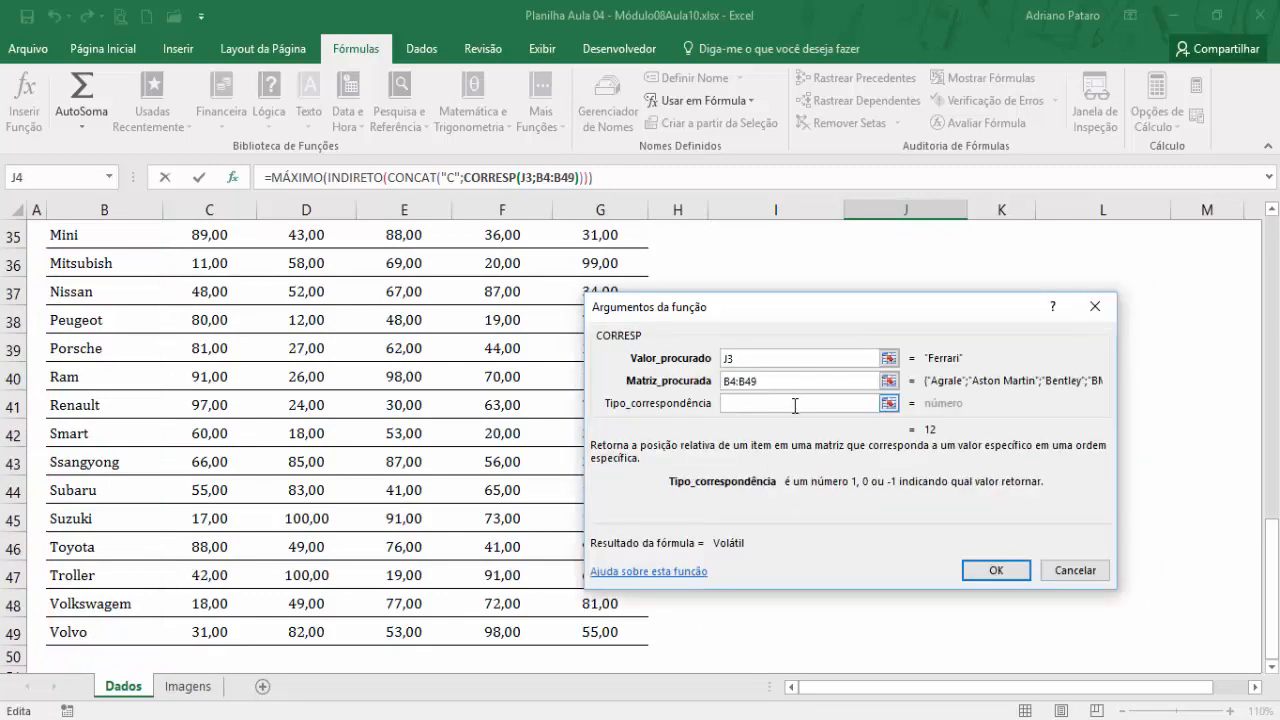
text(0)
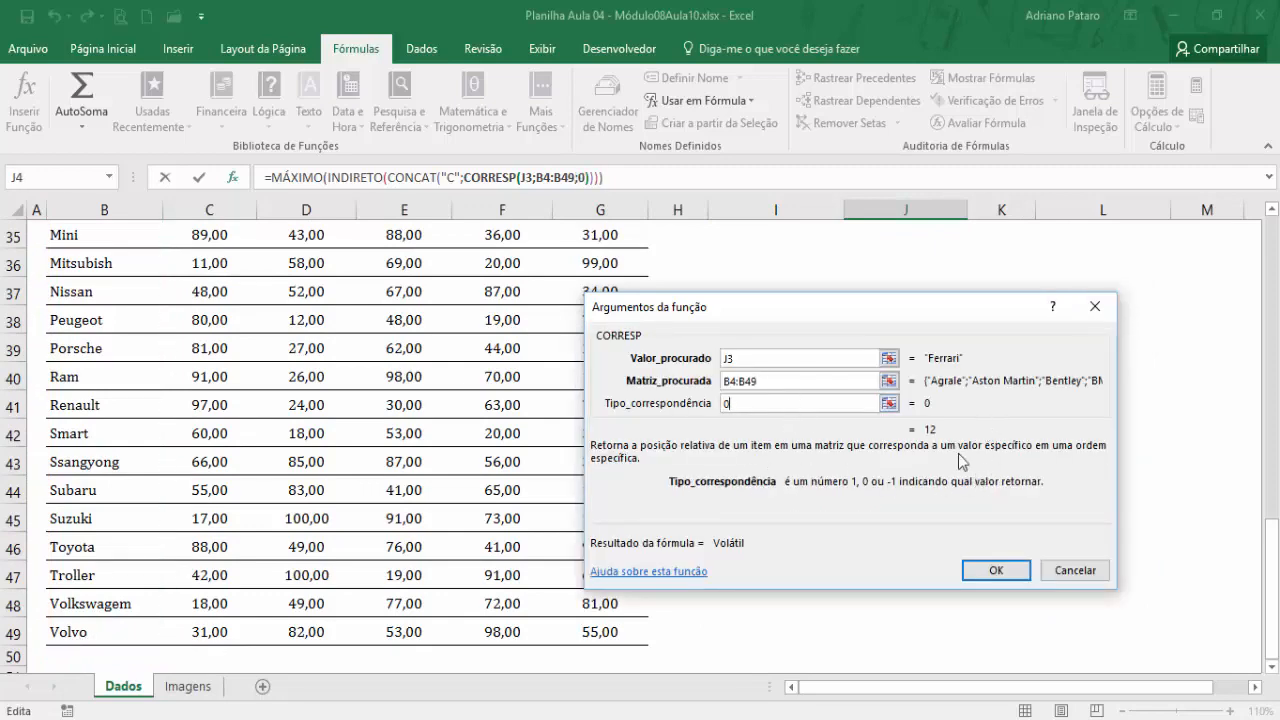
- Return to the CONCAT arguments and enter ":" as the third text and "G" as the fourth
scroll(833, 382, up, 4)
click(406, 178)
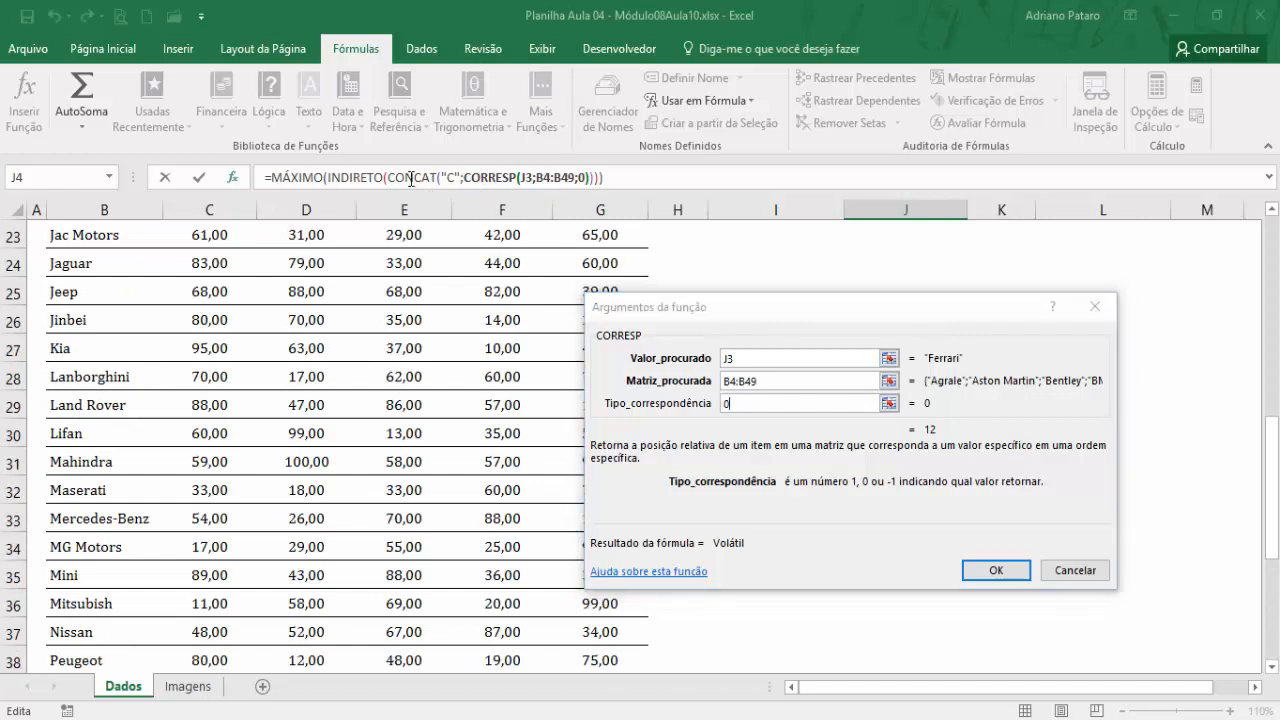
click(818, 381)
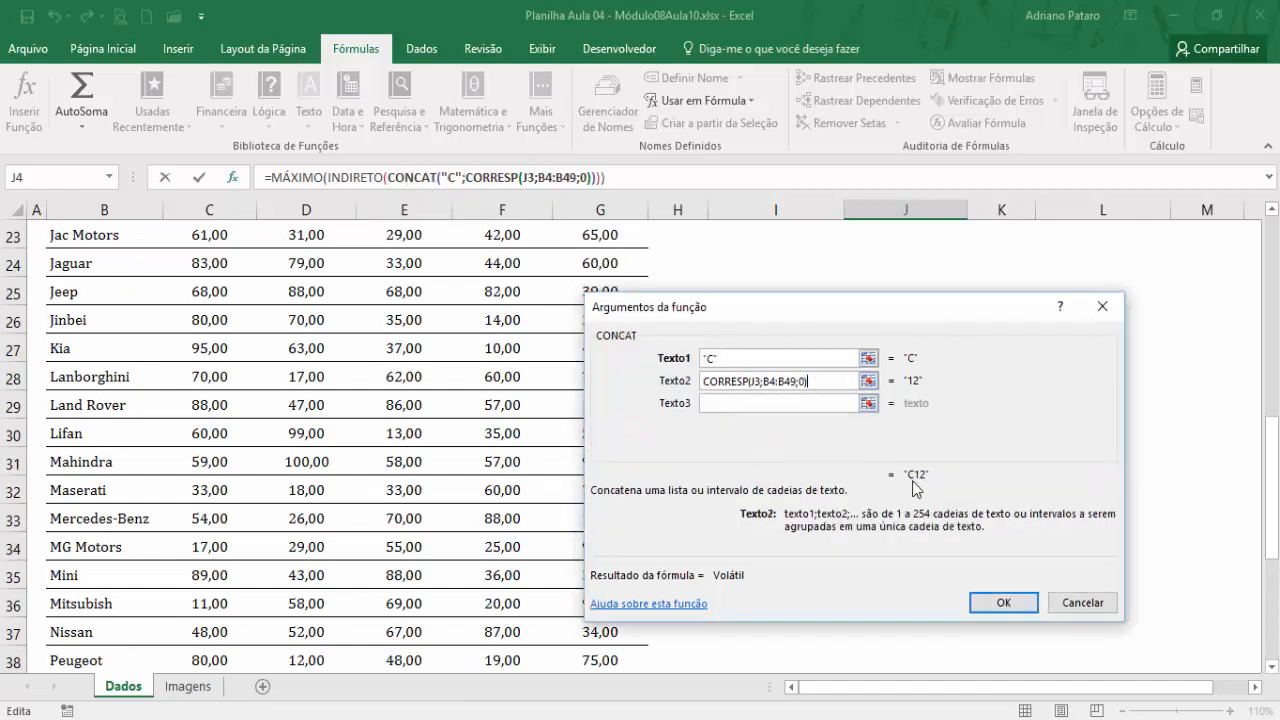
click(793, 405)
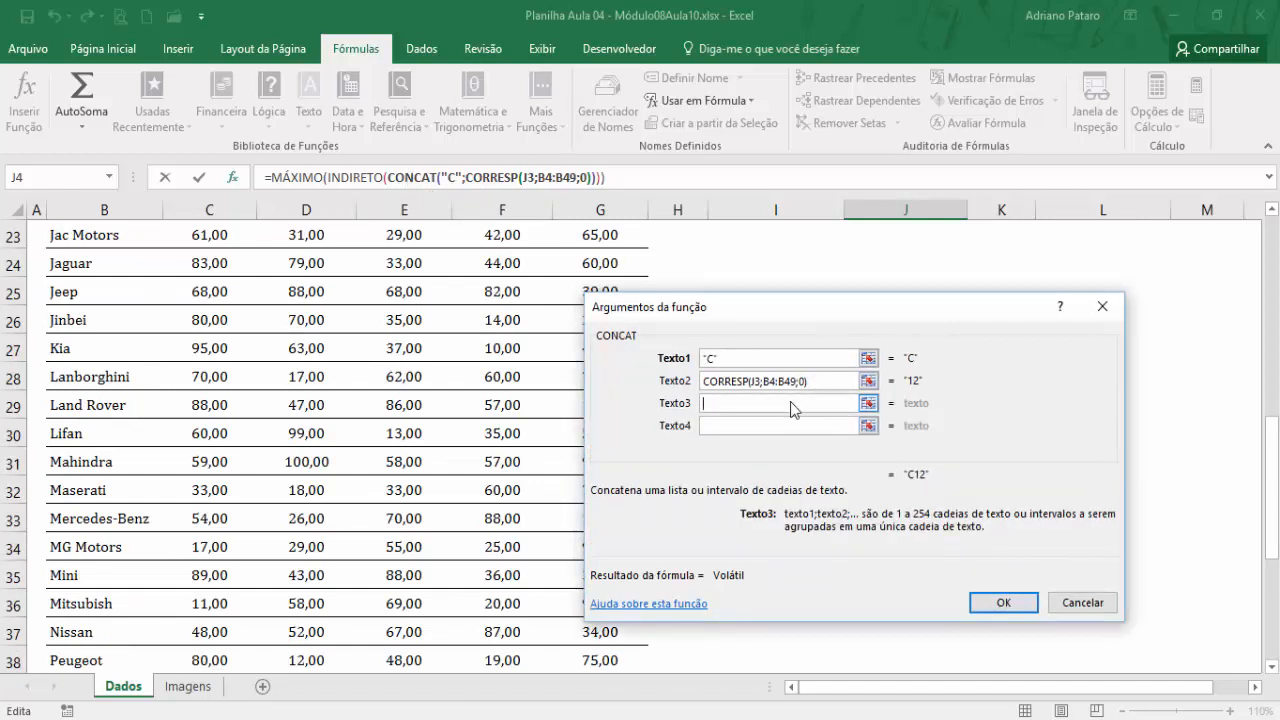
text(:)
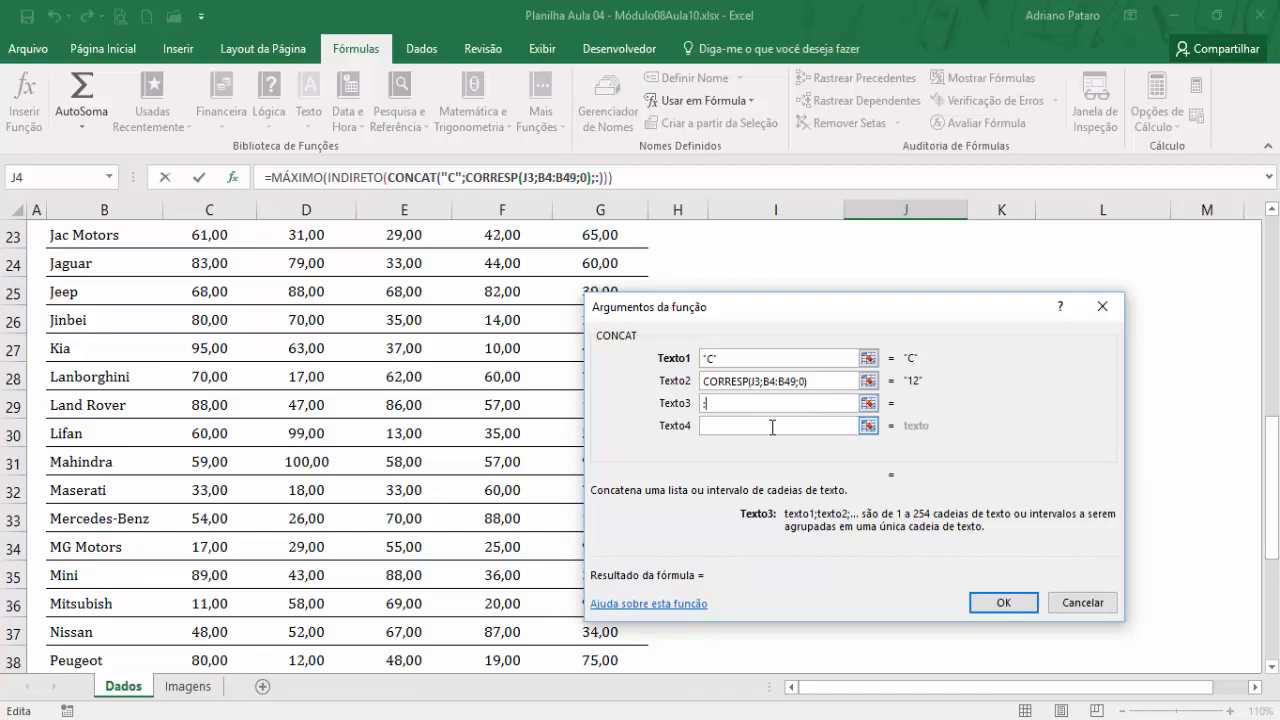
click(772, 427)
text(G)
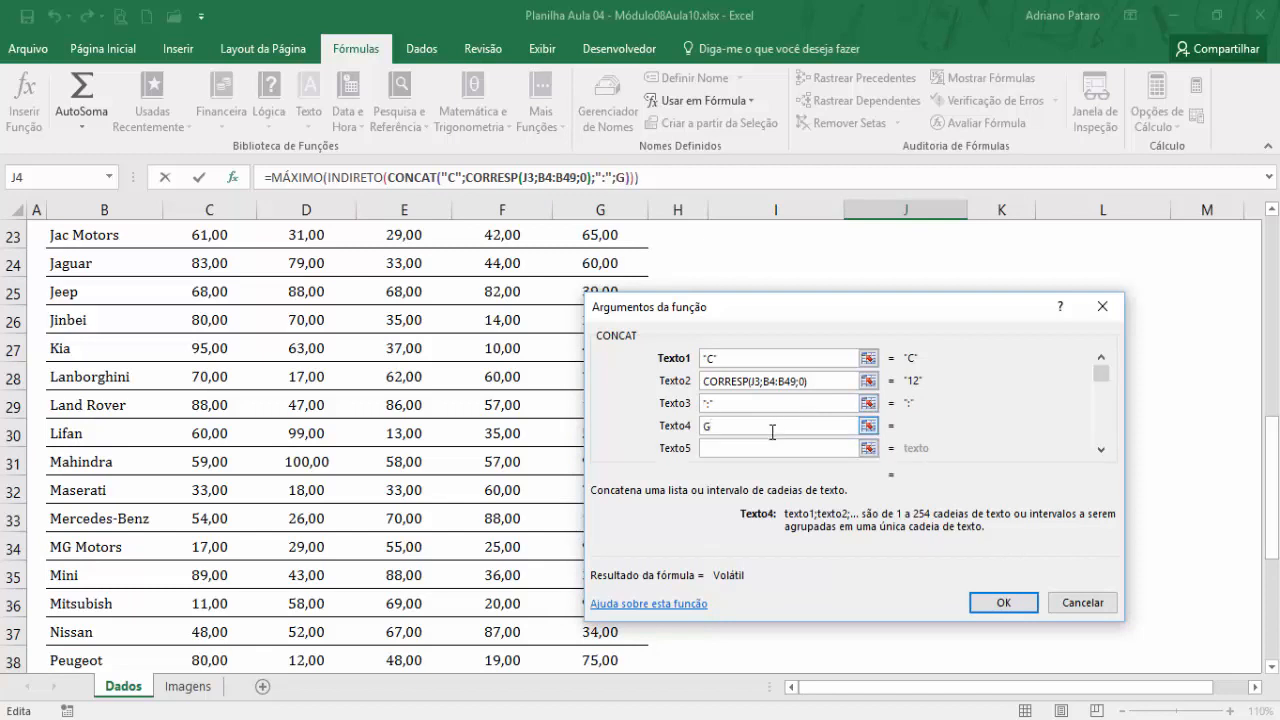
- Copy CORRESP(J3;B4:B49;0) from CONCAT's second text argument into its fifth
drag(820, 381, 692, 381)
key(ctrl+c)
click(728, 453)
key(ctrl+v)
key(shift+Tab)
key(shift+Tab)
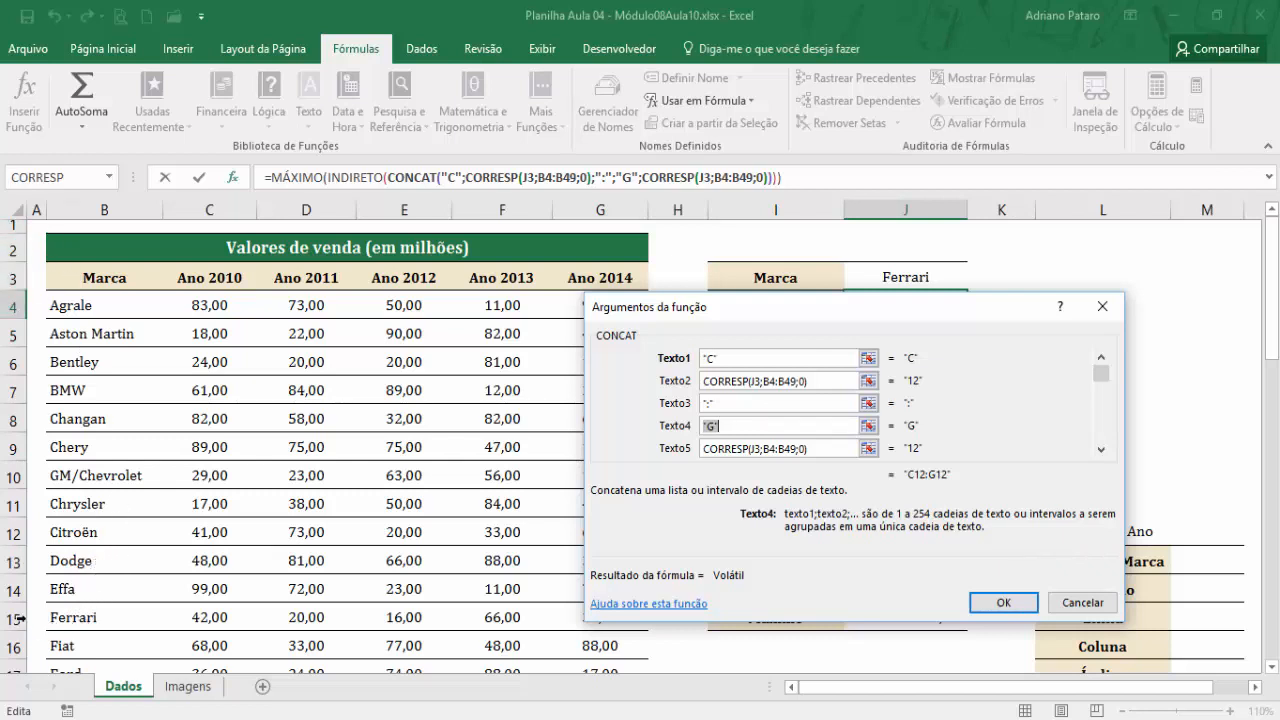
- Add +3 to both CORRESP arguments, review the INDIRETO and MÁXIMO arguments, and confirm the formula in J4
click(818, 385)
text(+3)
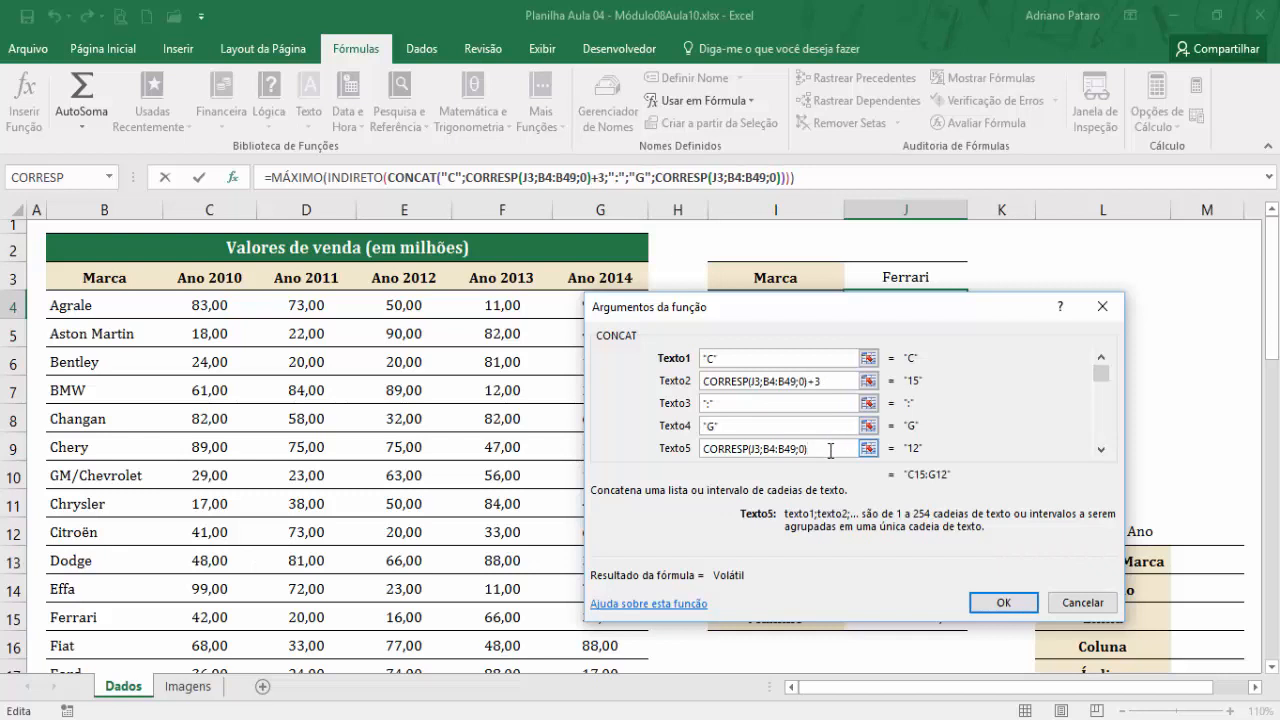
text(3)
click(358, 180)
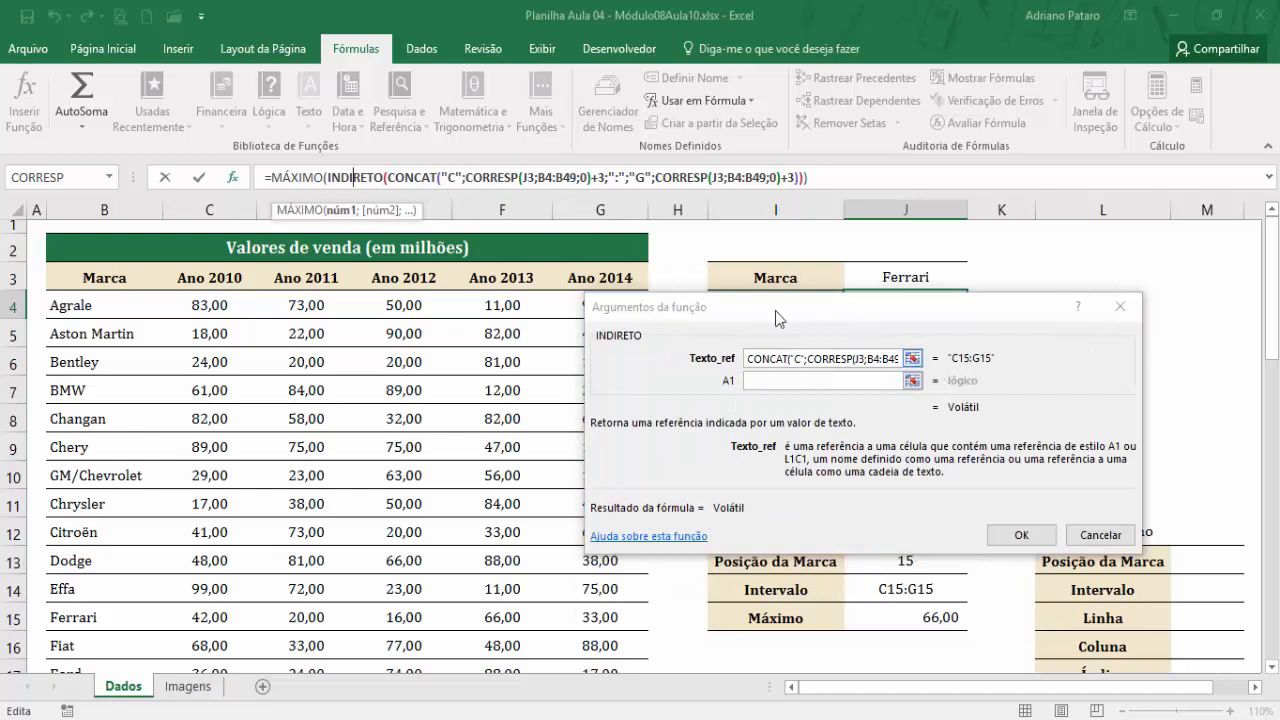
click(301, 182)
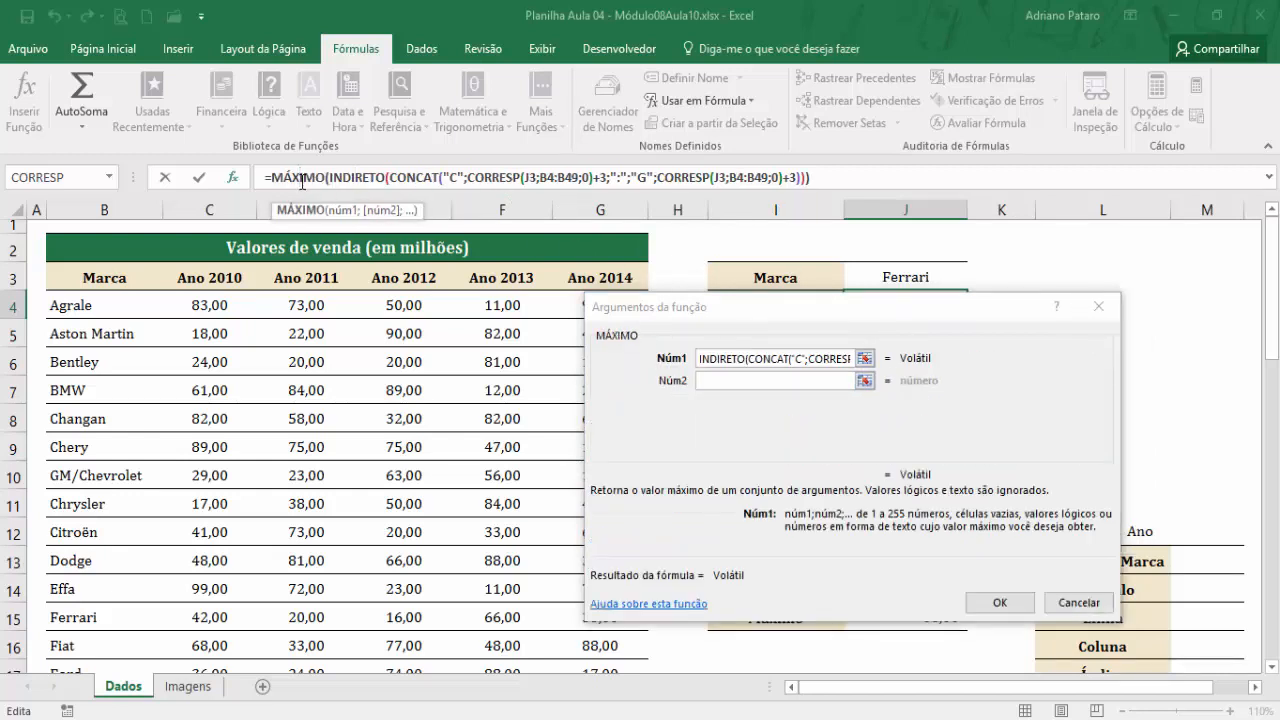
click(1000, 603)
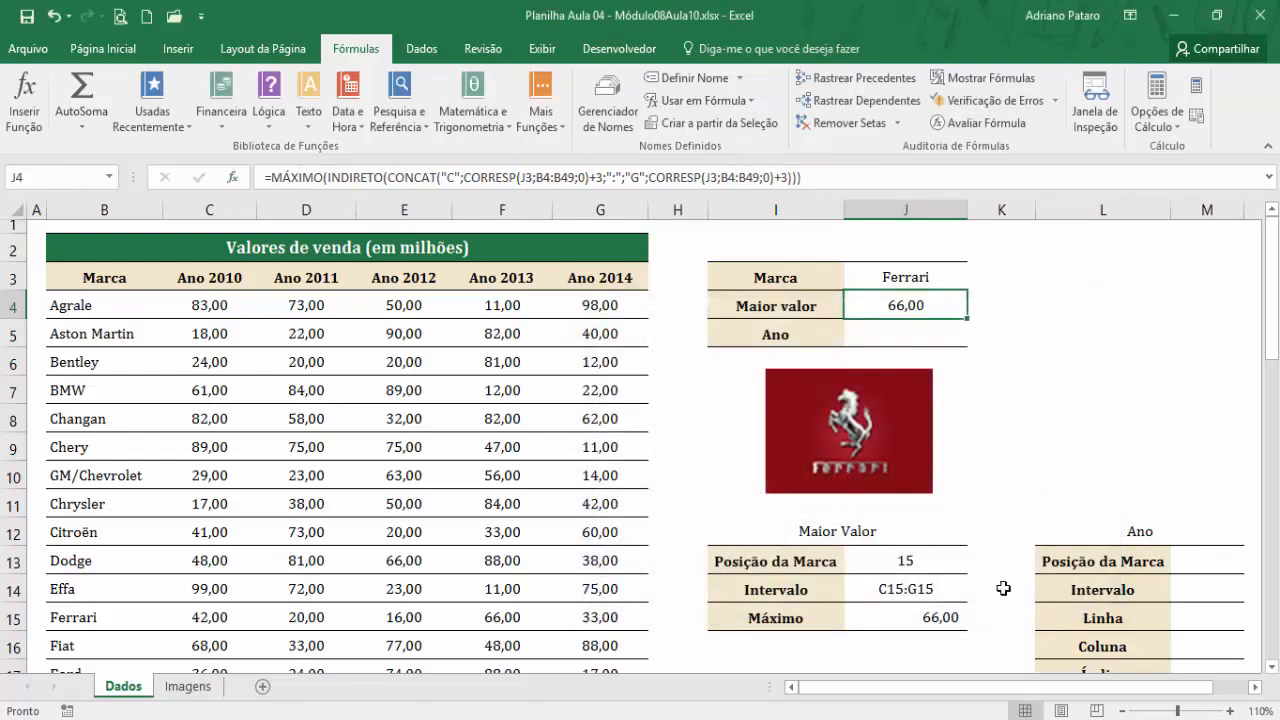
- Delete the helper calculations in J13:J15 under Maior Valor
drag(914, 561, 923, 617)
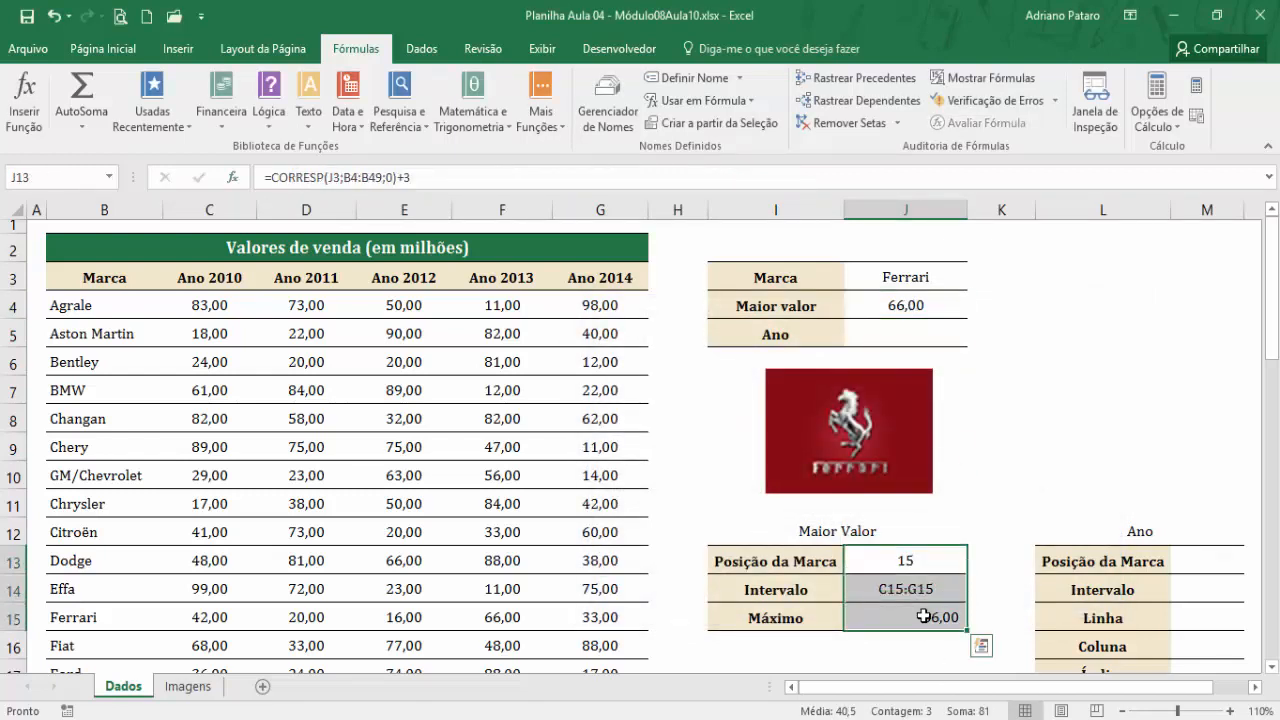
key(Delete)
click(930, 308)
- Choose Mitsubish from the brand list in J3
click(938, 276)
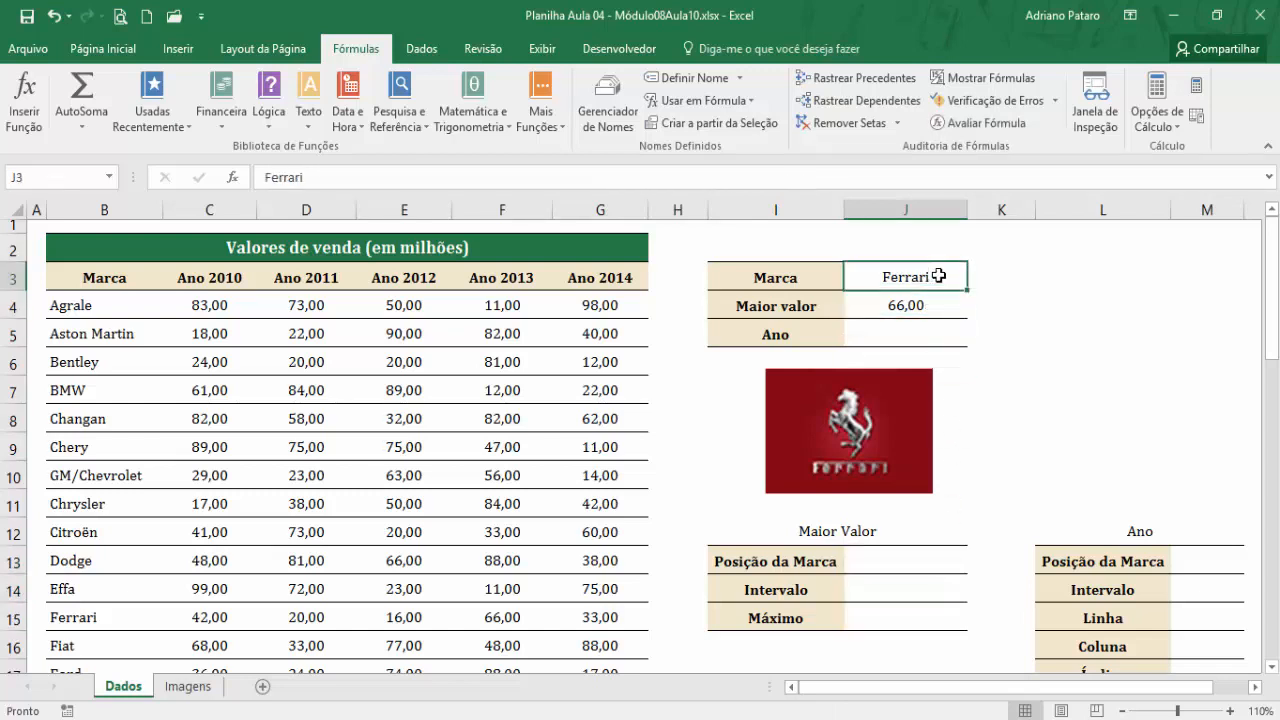
click(975, 281)
drag(976, 325, 977, 372)
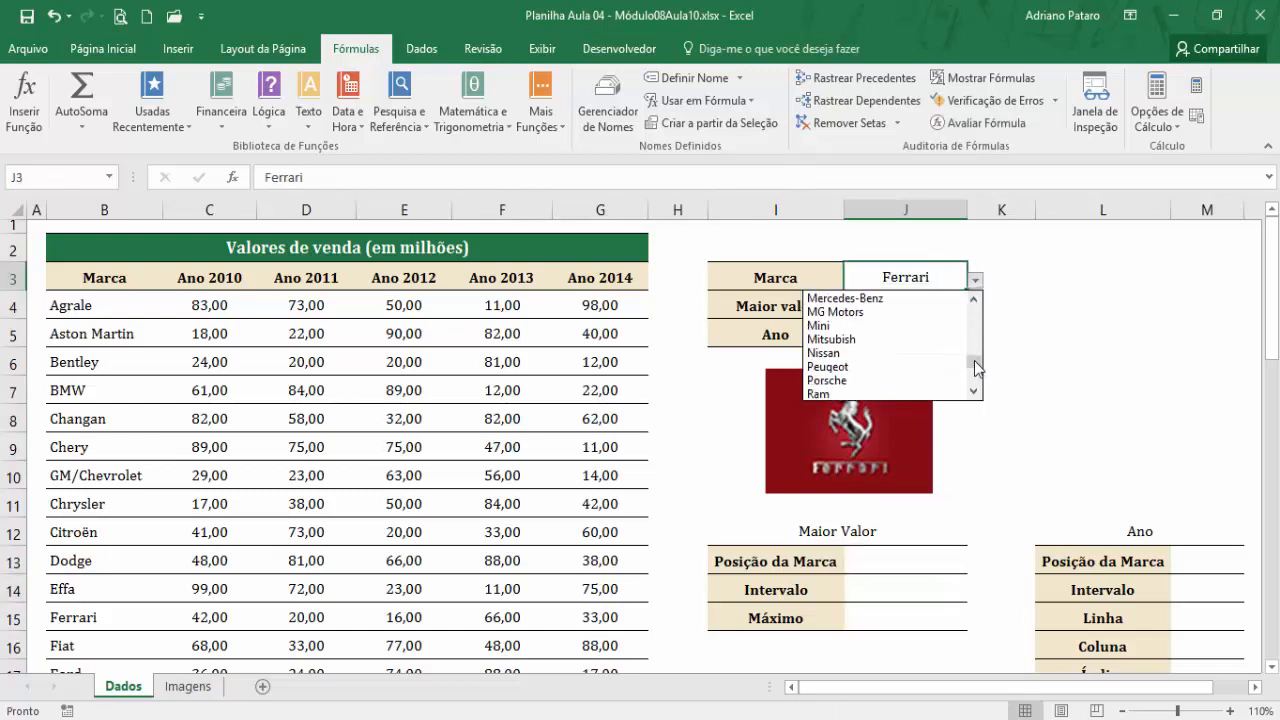
click(857, 339)
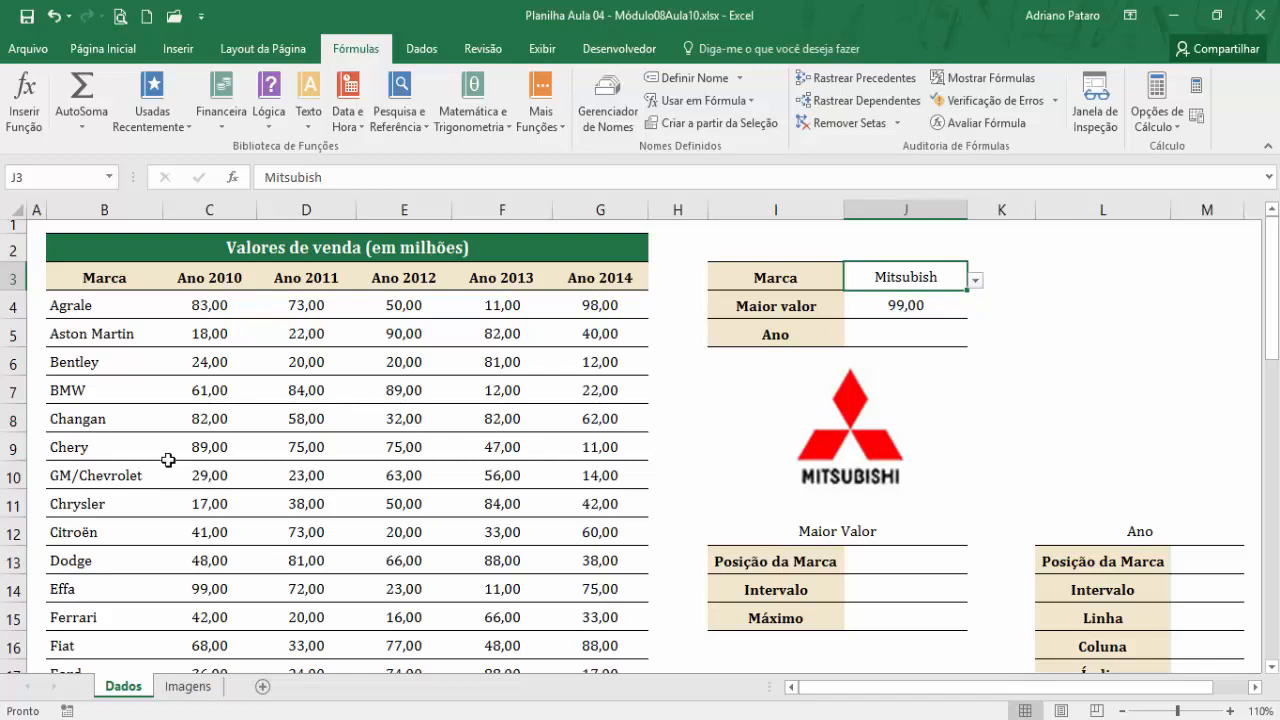
- Examine the Mitsubish row in the sales table to verify its highest value
scroll(140, 476, down, 5)
scroll(140, 476, down, 2)
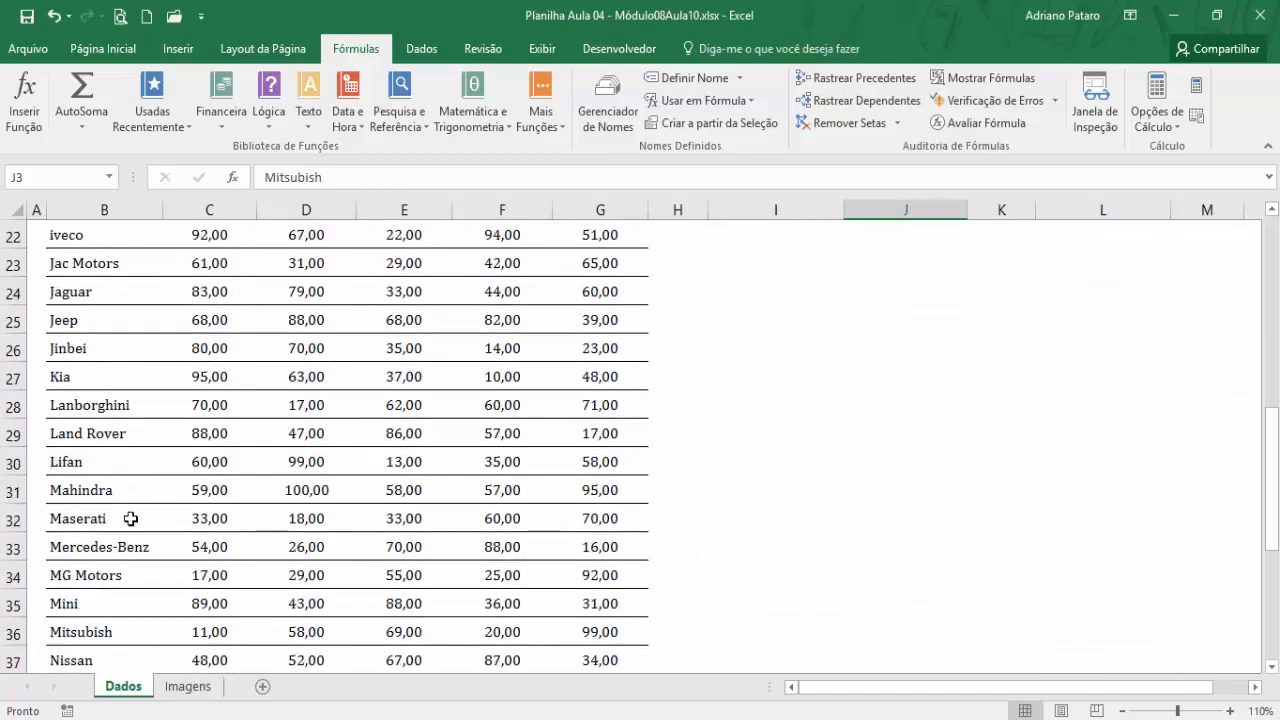
click(102, 636)
drag(192, 633, 600, 650)
click(600, 632)
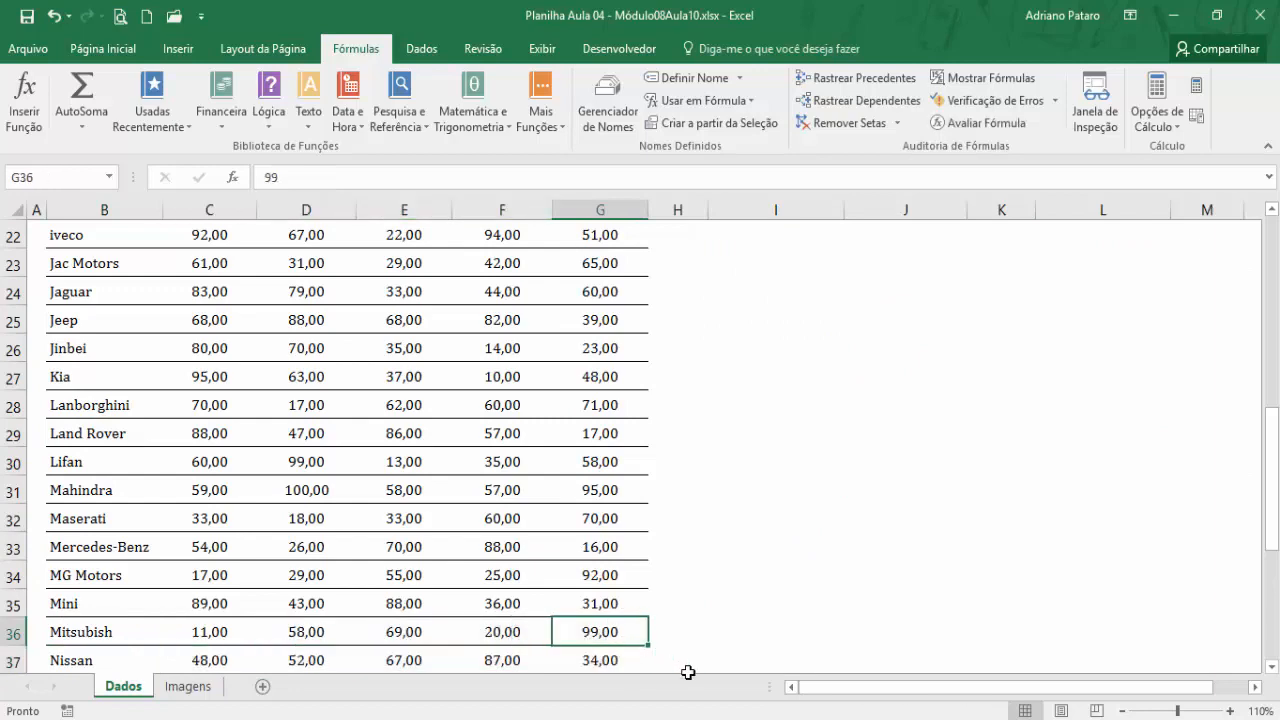
scroll(688, 660, up, 7)
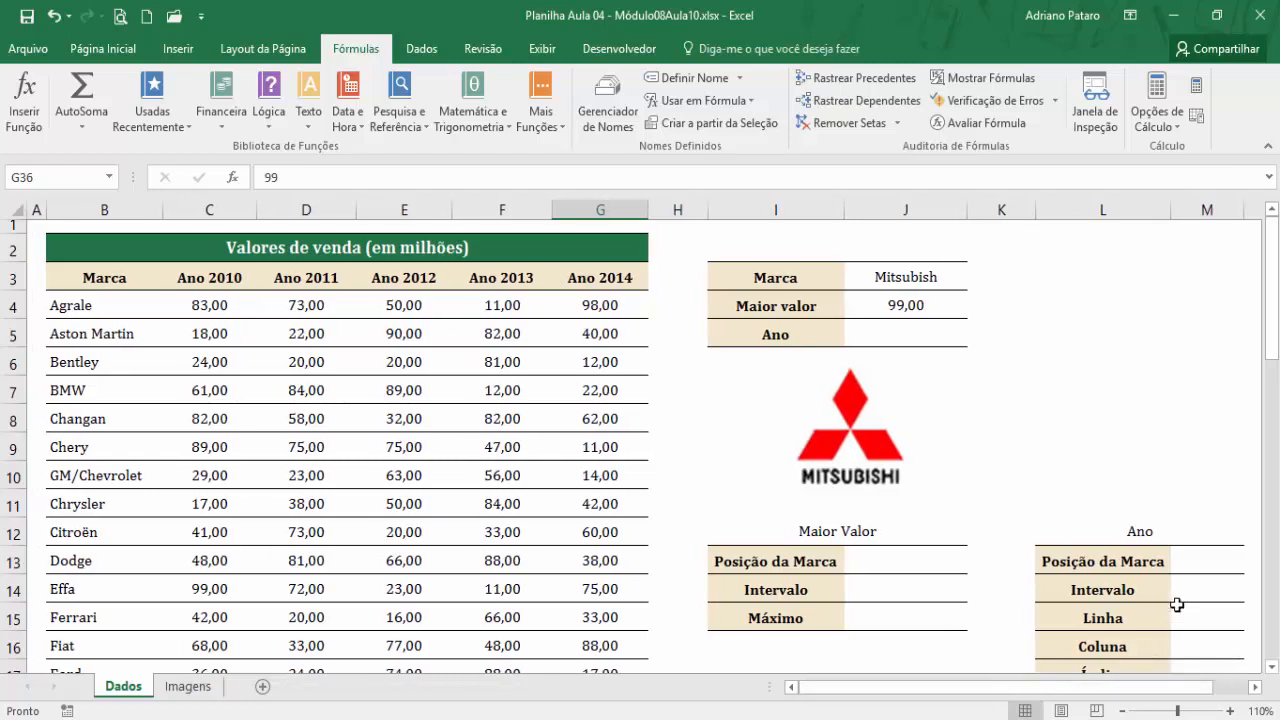
- Trace the highest Mitsubish value up its column to the matching year header
click(924, 283)
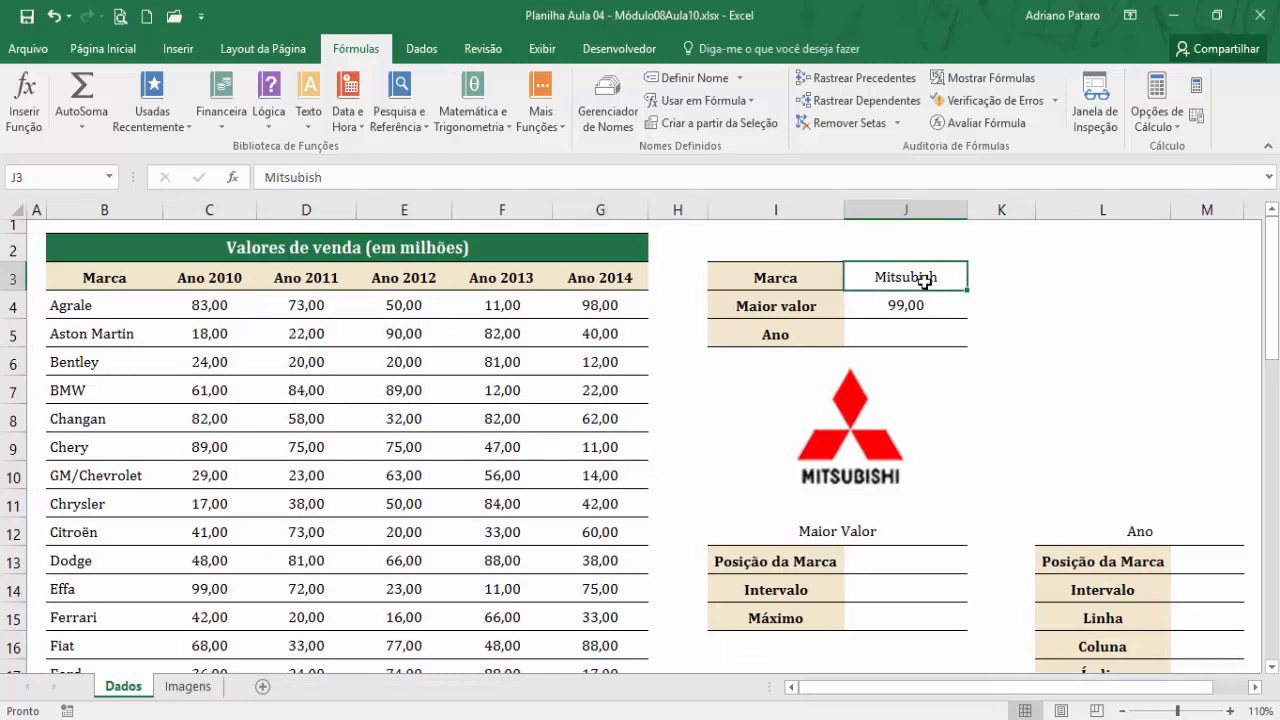
click(927, 300)
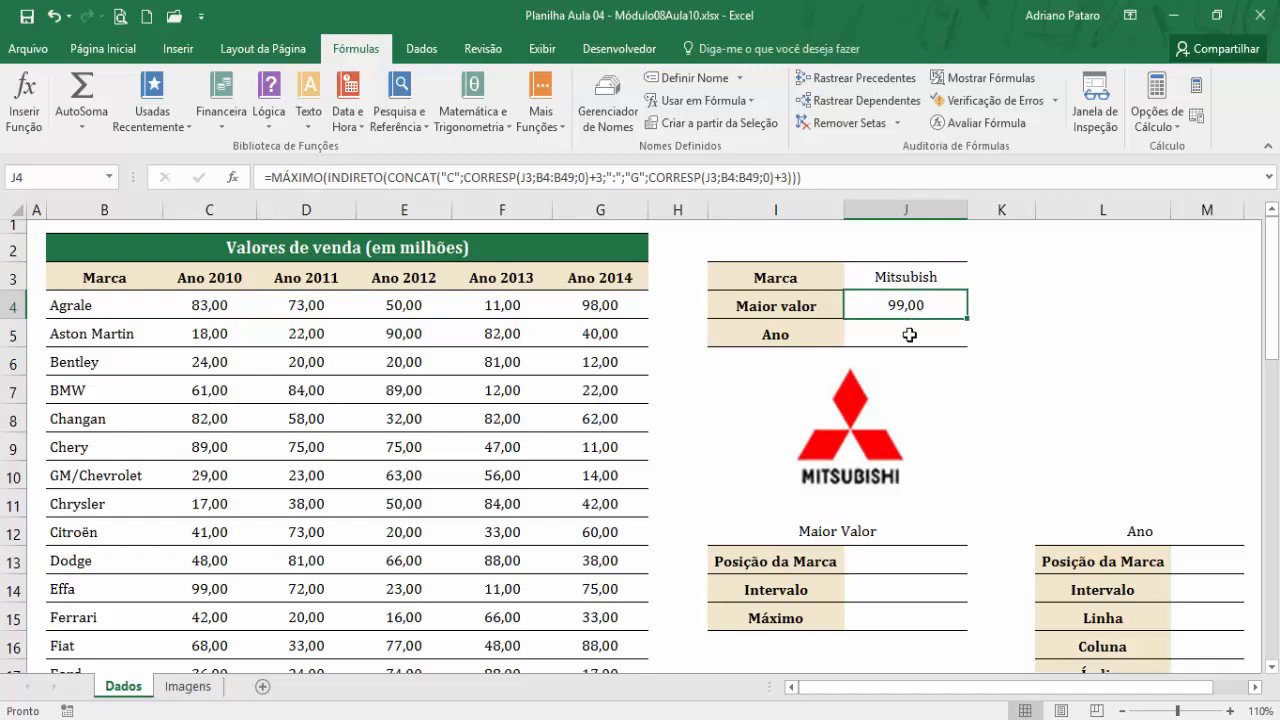
scroll(539, 468, down, 7)
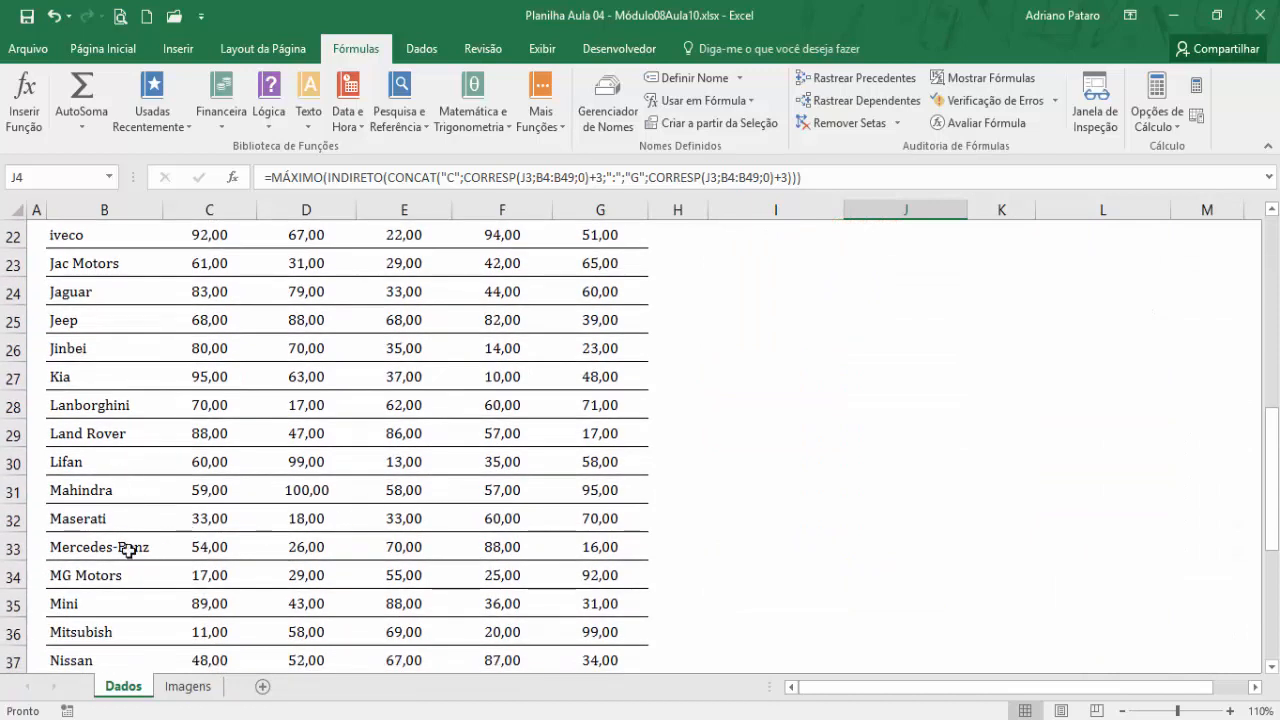
click(173, 622)
drag(173, 622, 619, 260)
click(615, 632)
click(619, 262)
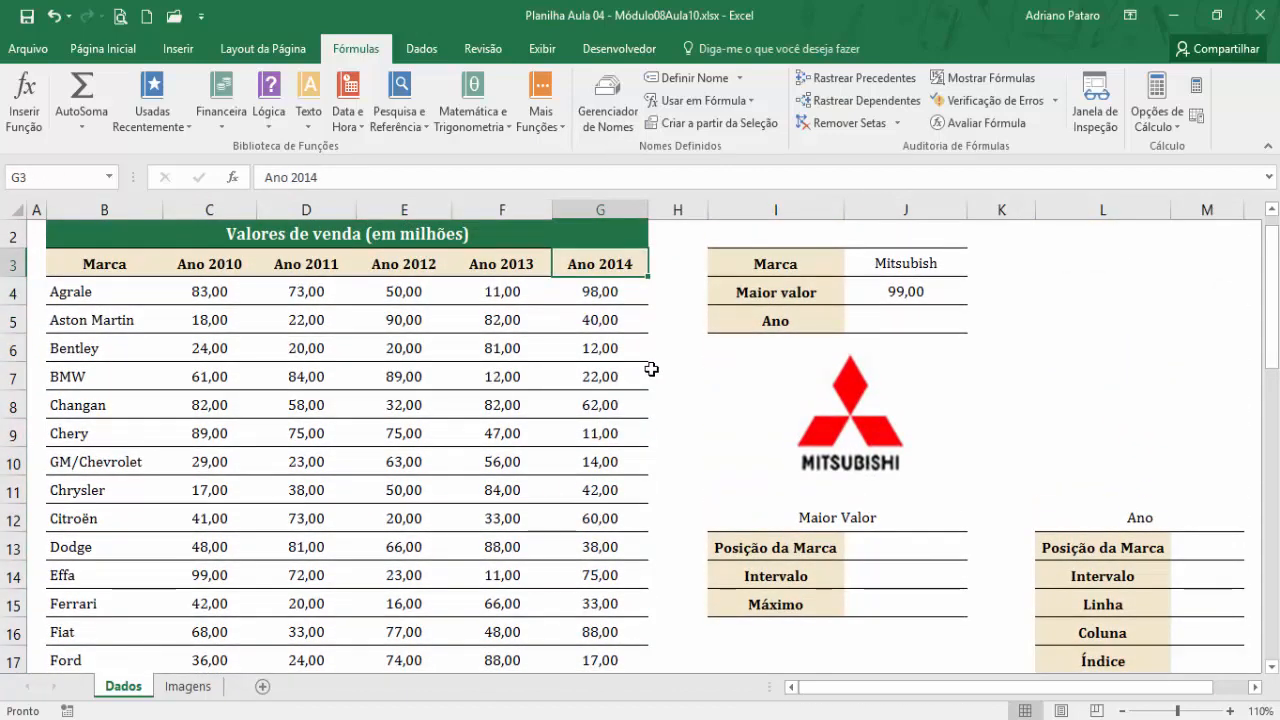
- Choose Citroën from the brand list in J3
click(953, 270)
click(974, 266)
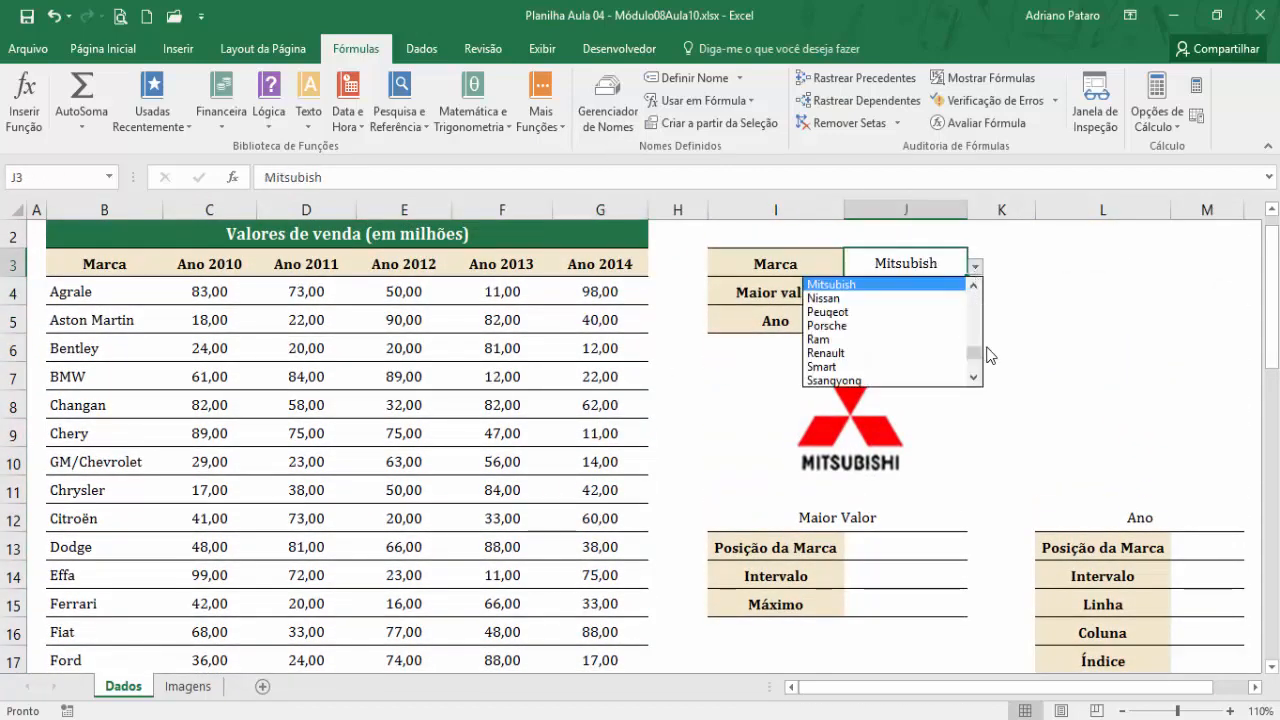
drag(974, 352, 980, 306)
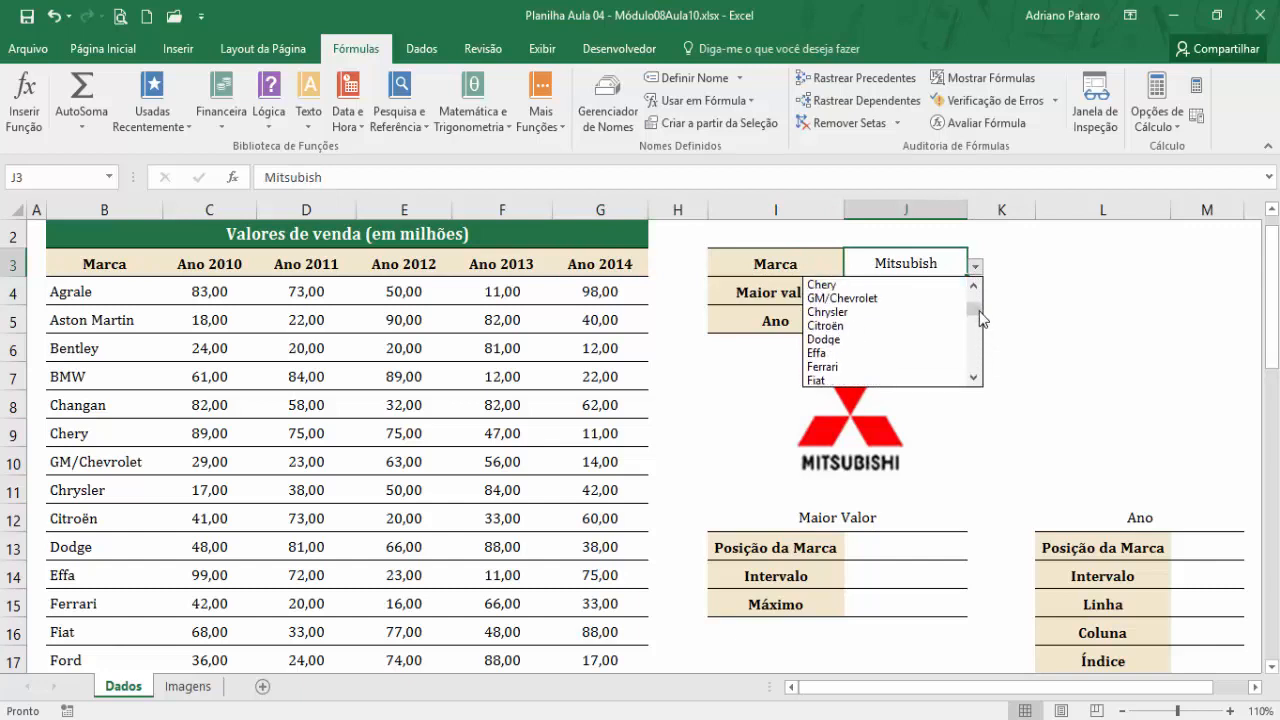
click(912, 323)
scroll(386, 430, up, 1)
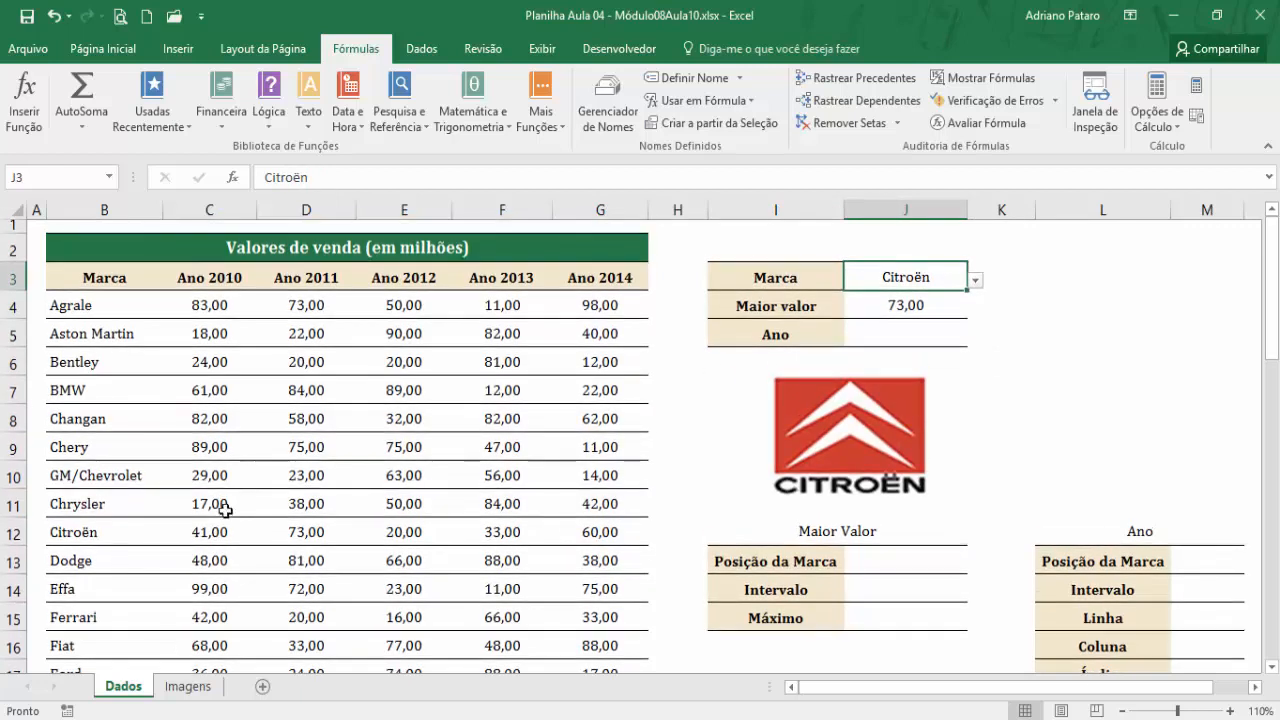
- Trace the highest Citroën value in row 12 up its column to the matching year header
click(102, 531)
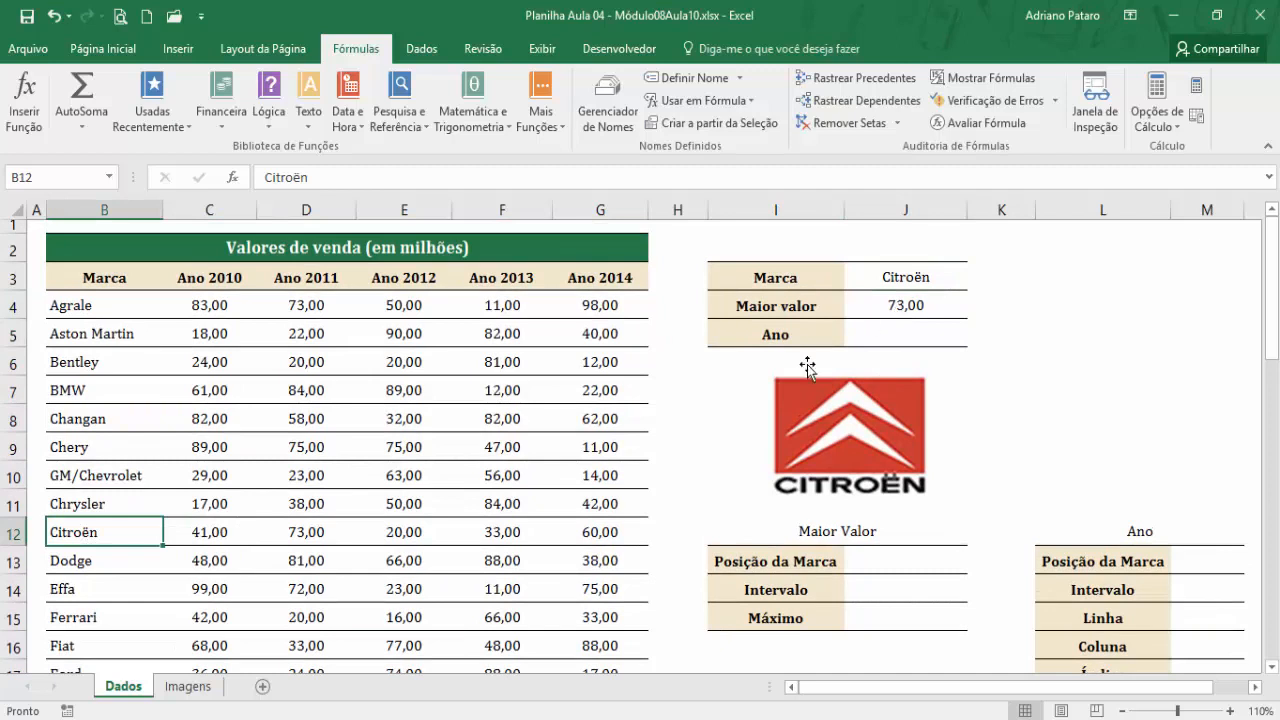
drag(305, 540, 333, 278)
click(310, 540)
click(914, 336)
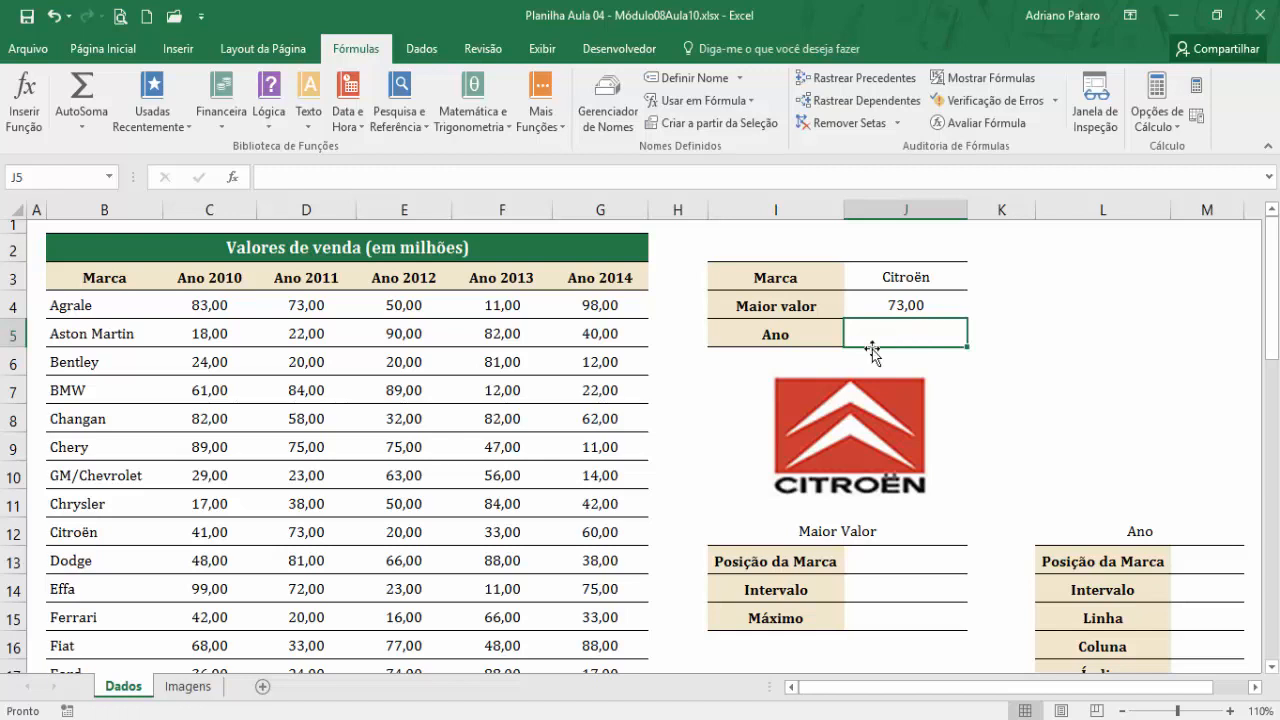
- Check the highest-value formula in J4, locate its result in the Citroën row and highlight the column containing it
click(908, 306)
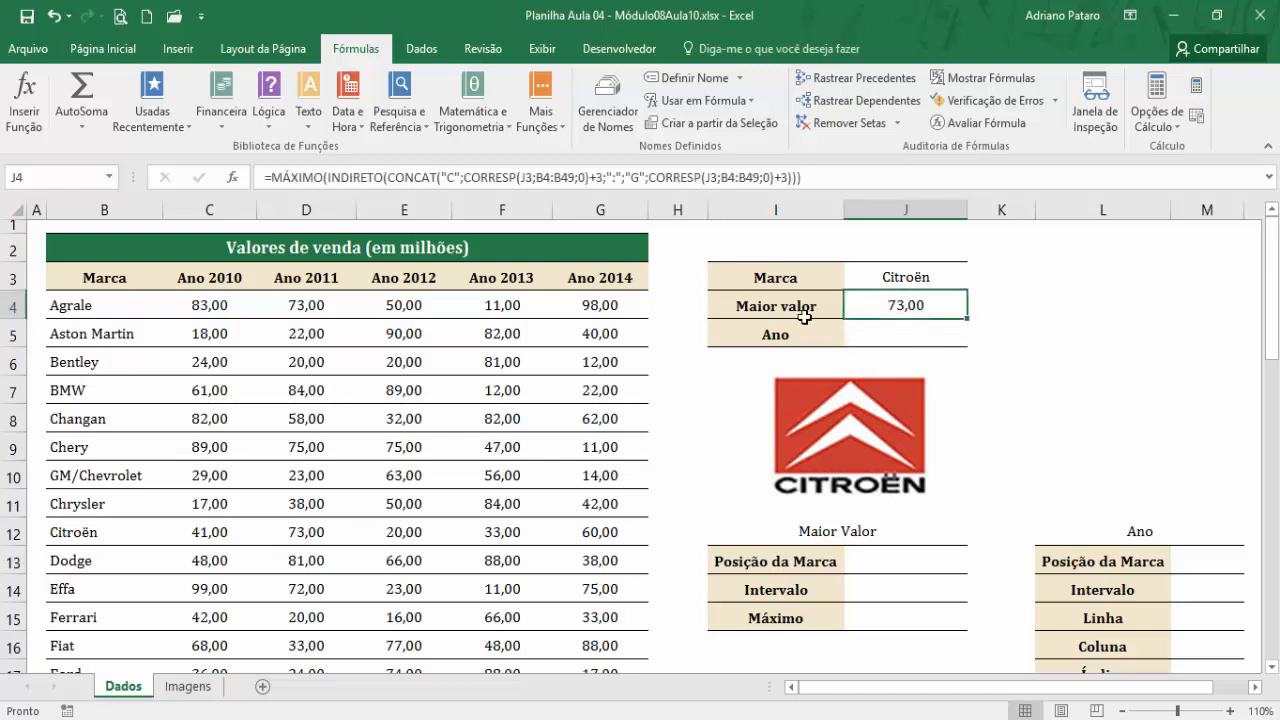
click(114, 533)
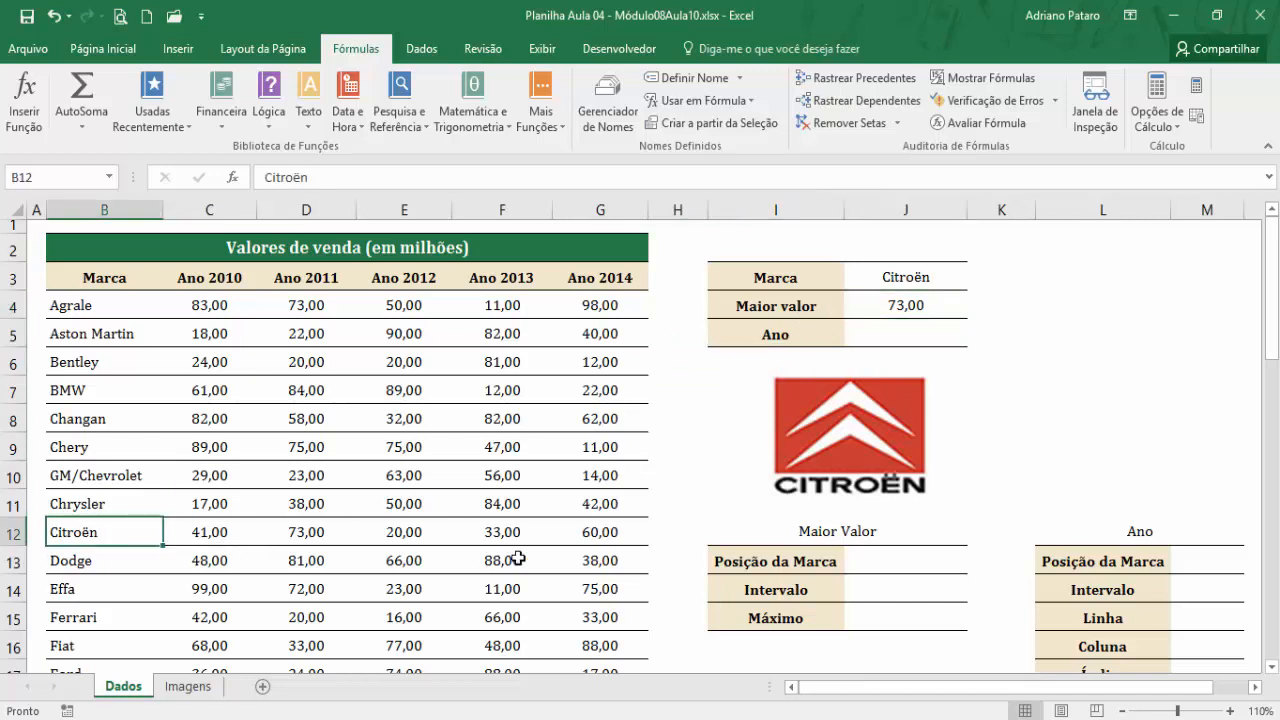
key(Right)
key(Right)
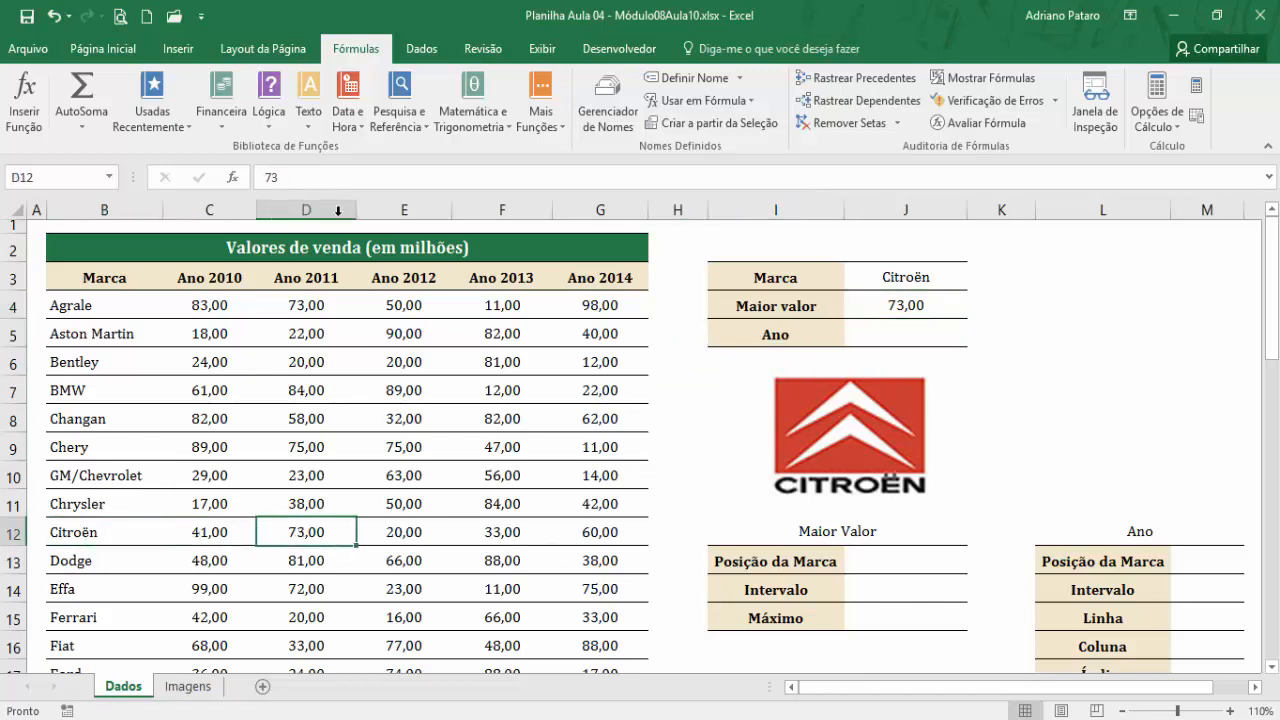
click(331, 207)
- Examine the year headers in C3:G3 against column D, postponing the Dell Update reminder
drag(218, 280, 605, 278)
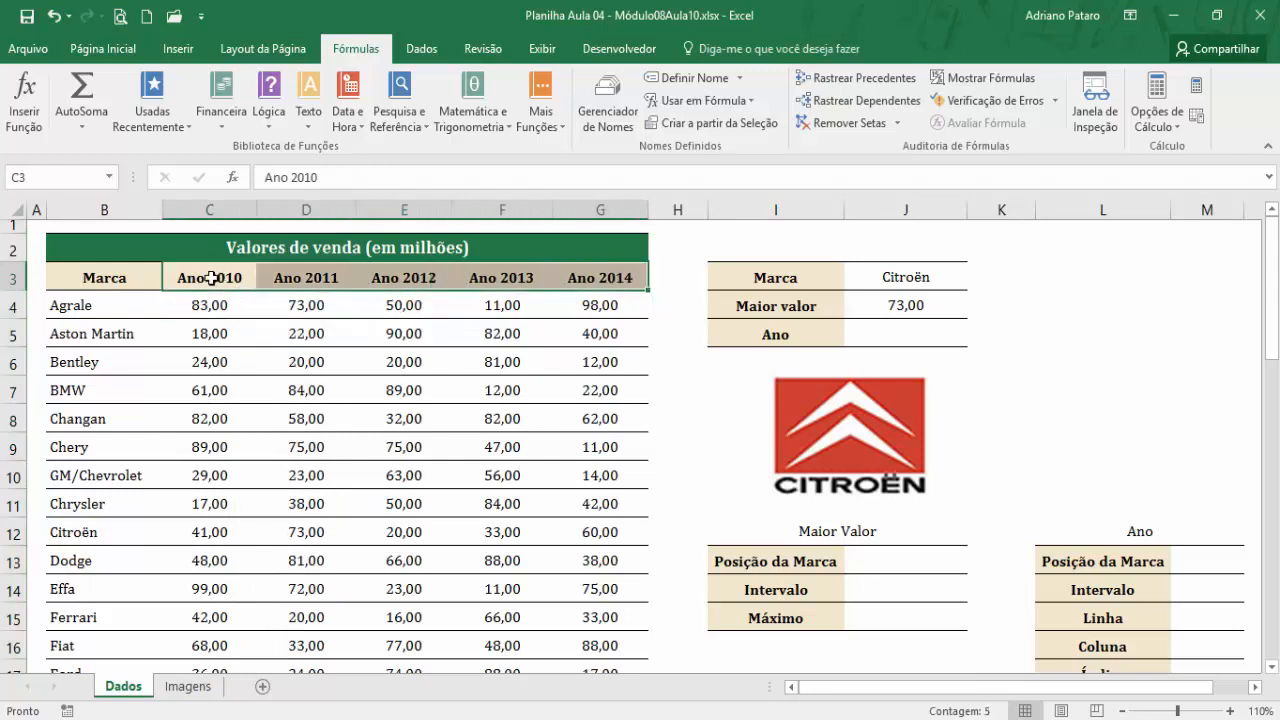
drag(205, 279, 605, 278)
click(330, 210)
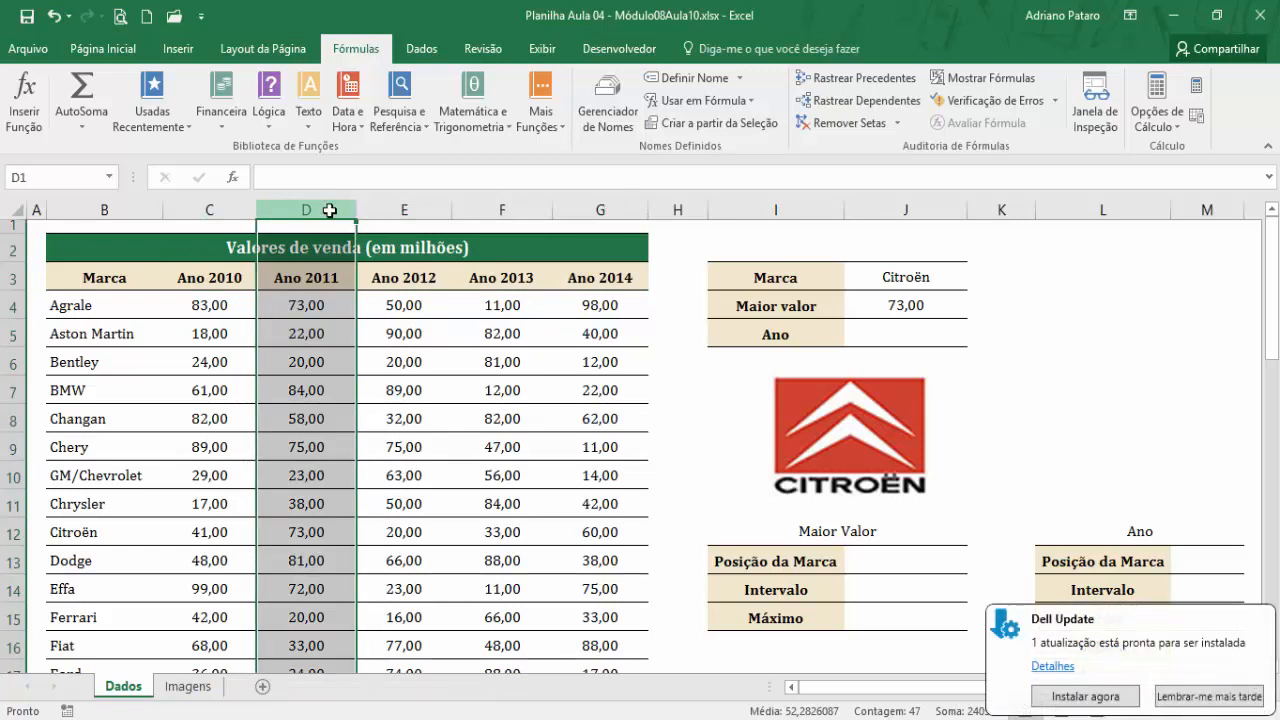
click(1210, 704)
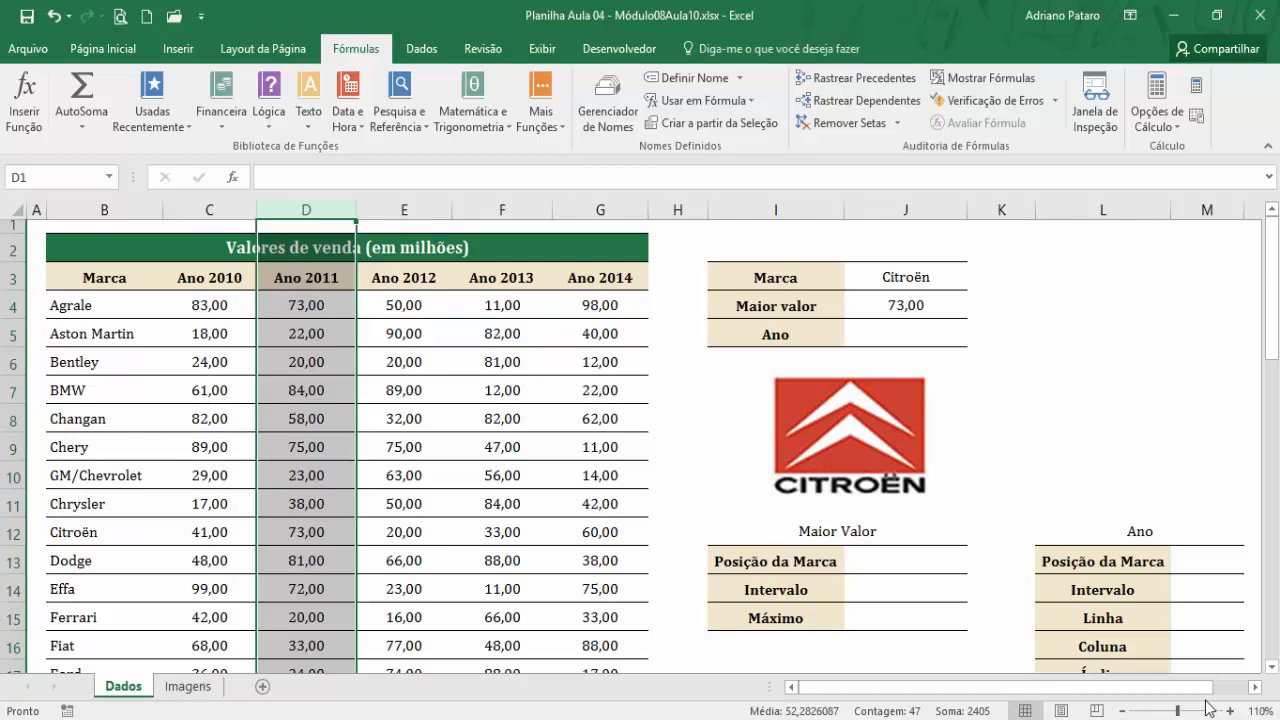
click(926, 314)
drag(222, 282, 609, 277)
click(602, 275)
click(602, 275)
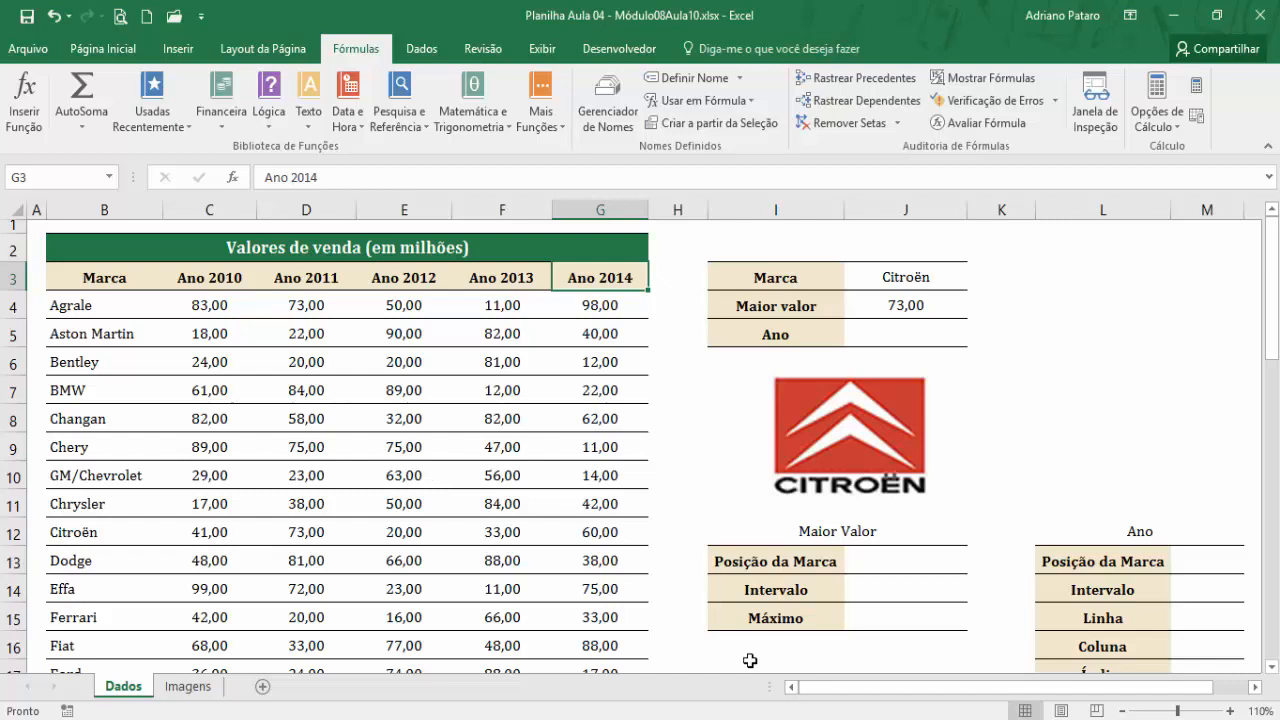
- Enter a CORRESP function in M13 under Ano that looks up J3 in B4:B49 with match type 0
drag(943, 690, 962, 690)
drag(1272, 300, 1272, 316)
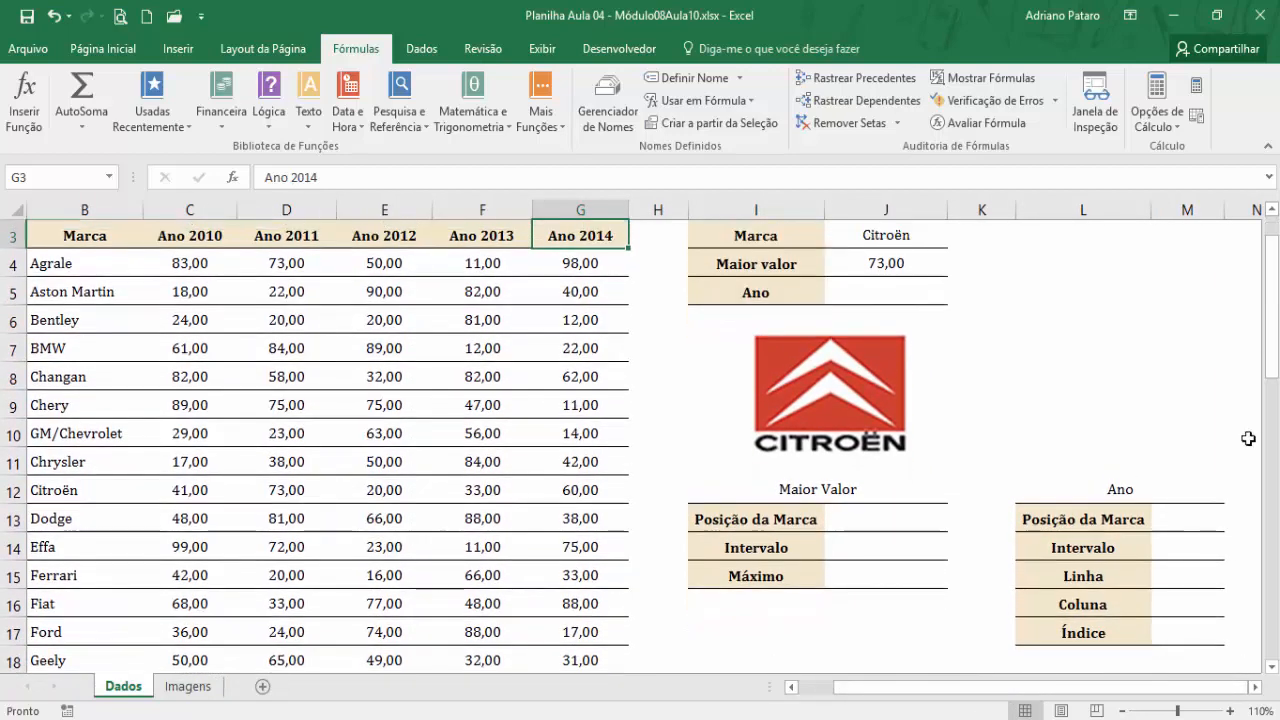
click(1200, 517)
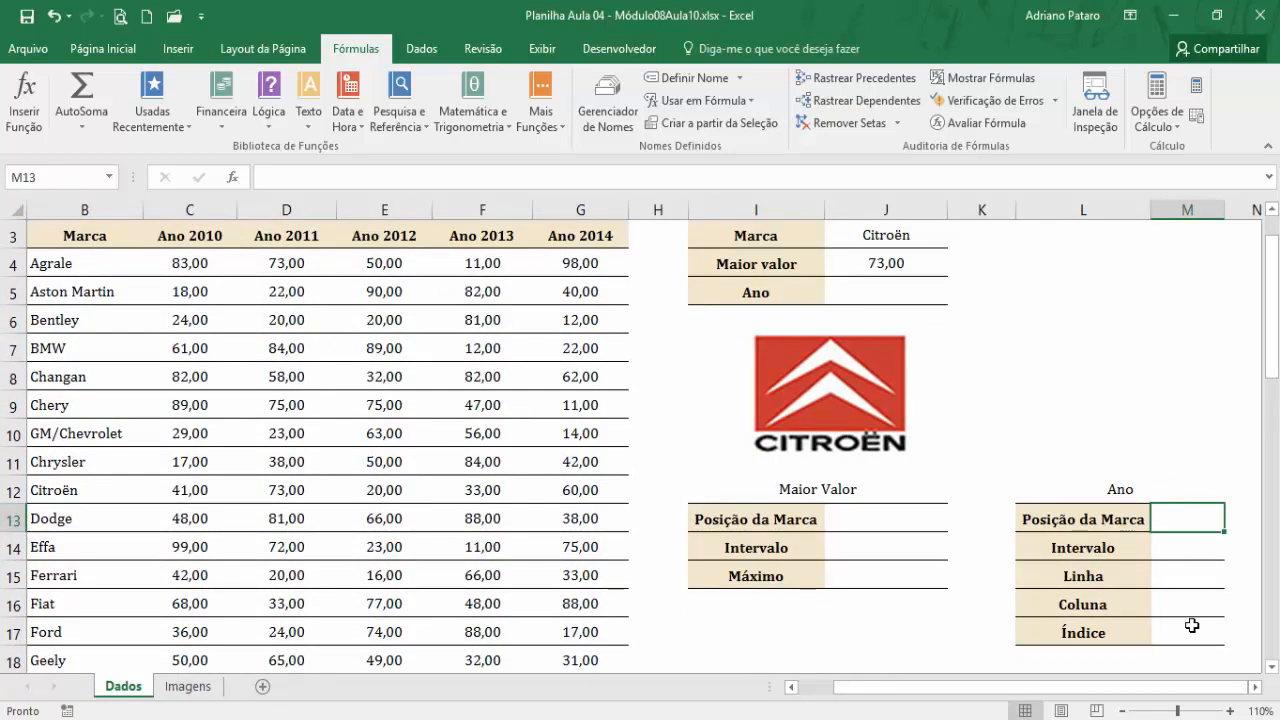
scroll(880, 351, up, 1)
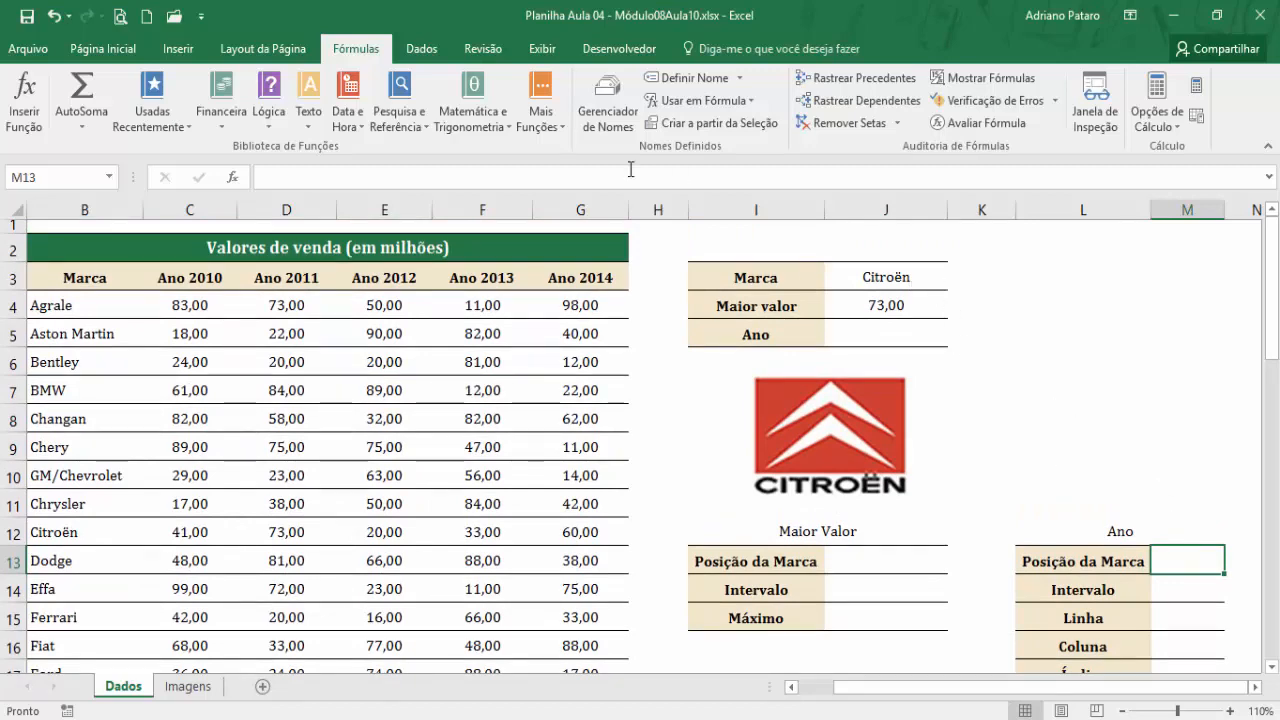
click(414, 120)
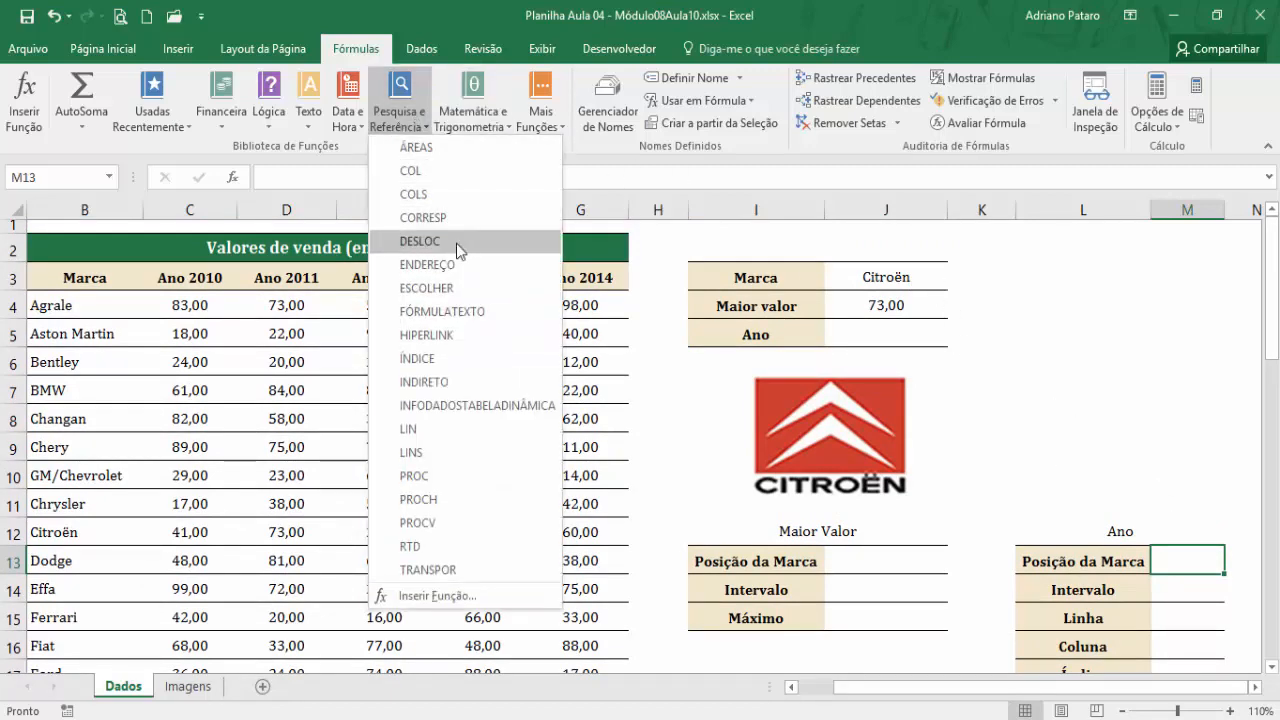
click(490, 219)
drag(761, 334, 757, 391)
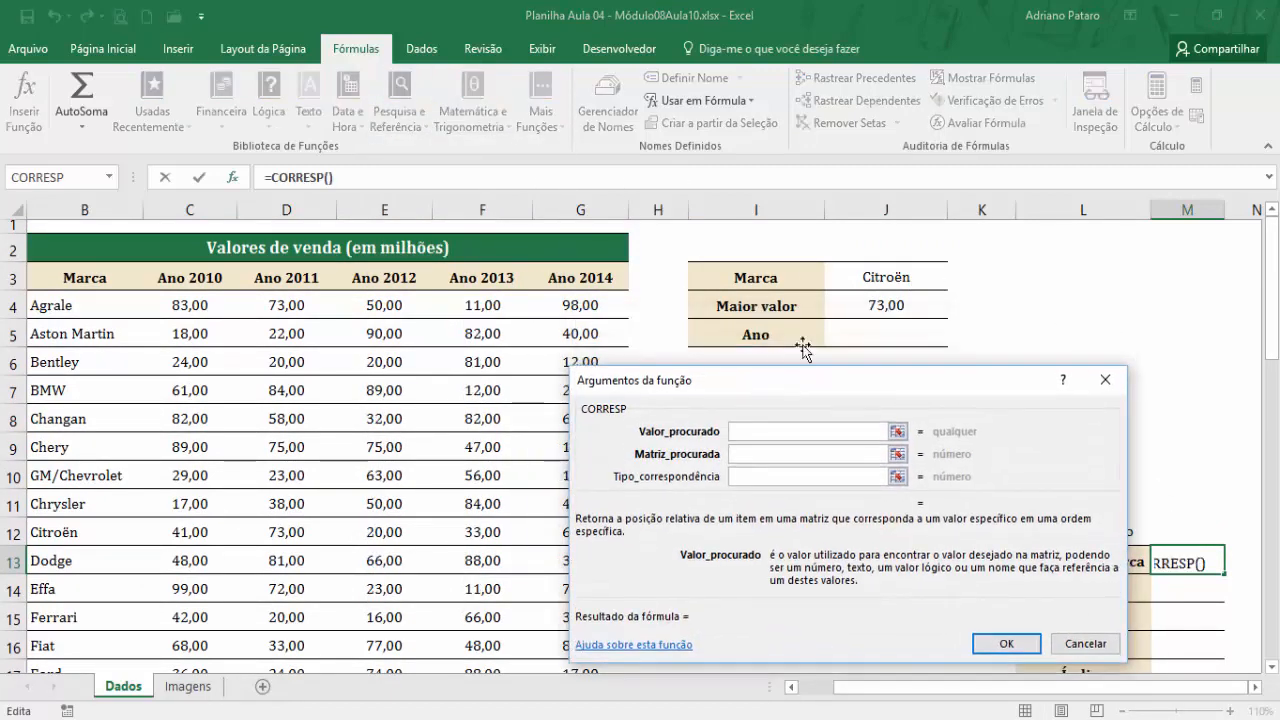
click(876, 277)
click(775, 451)
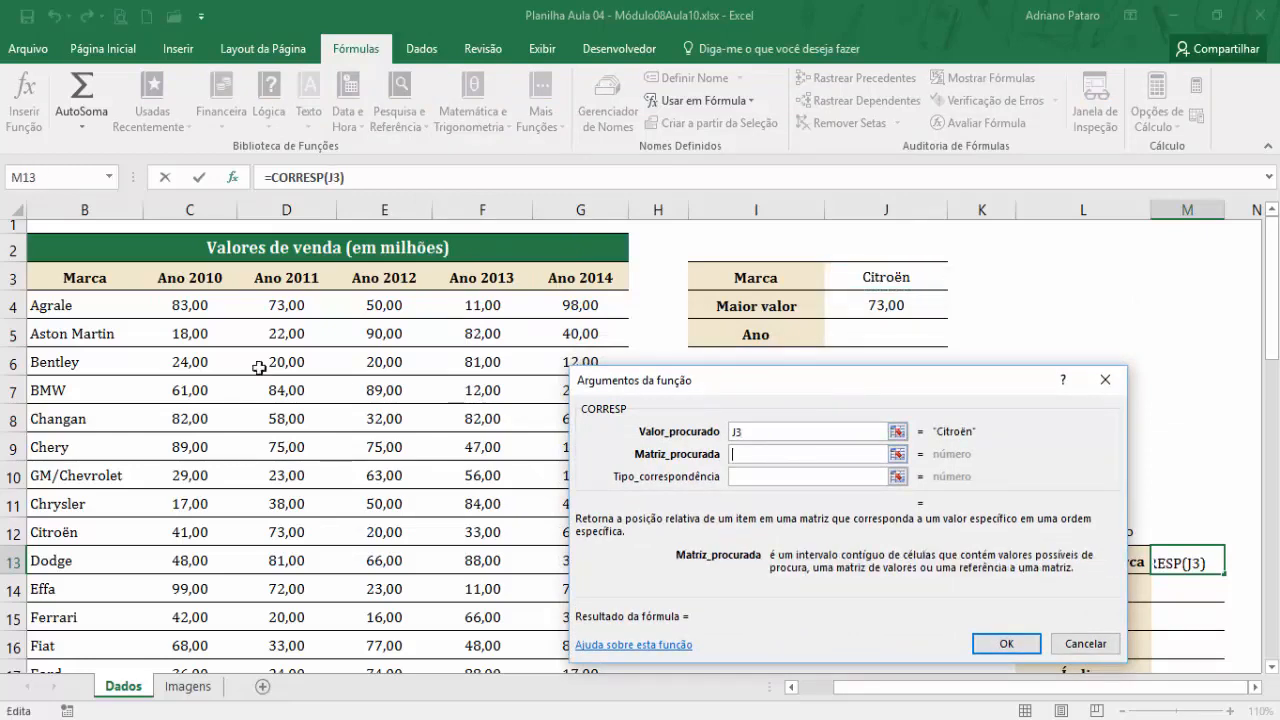
drag(113, 306, 94, 705)
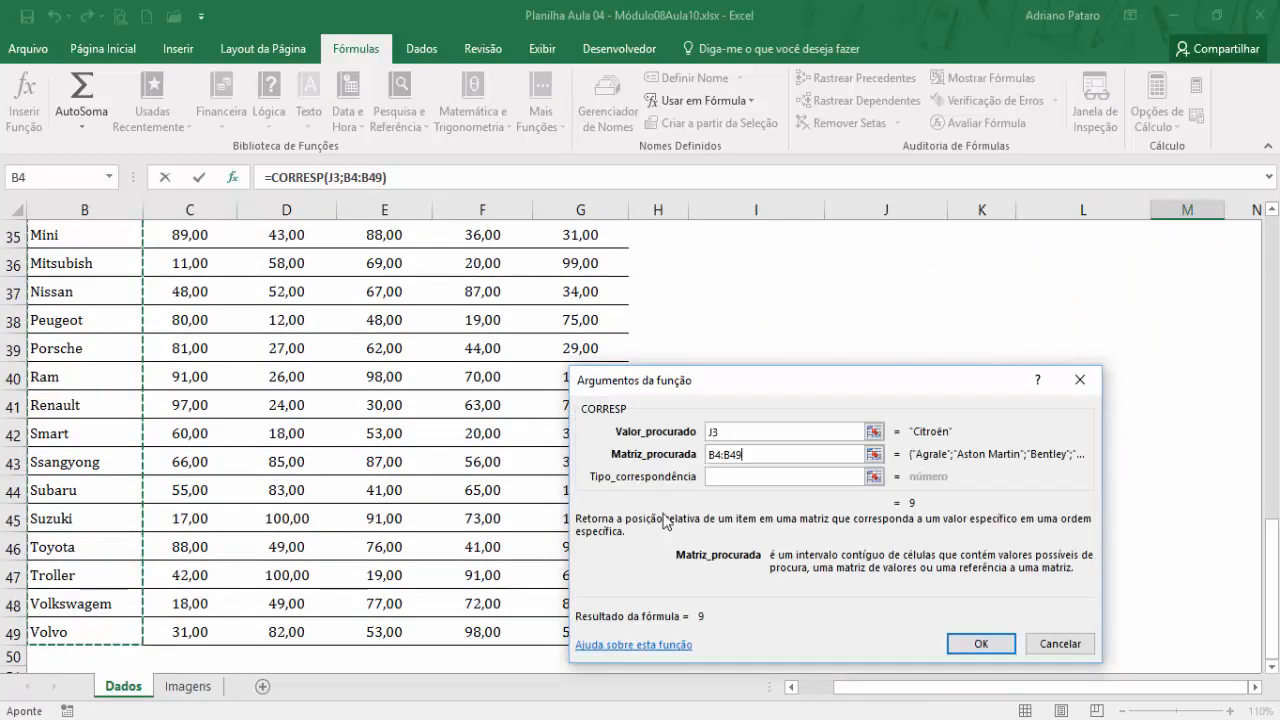
click(720, 476)
text(0)
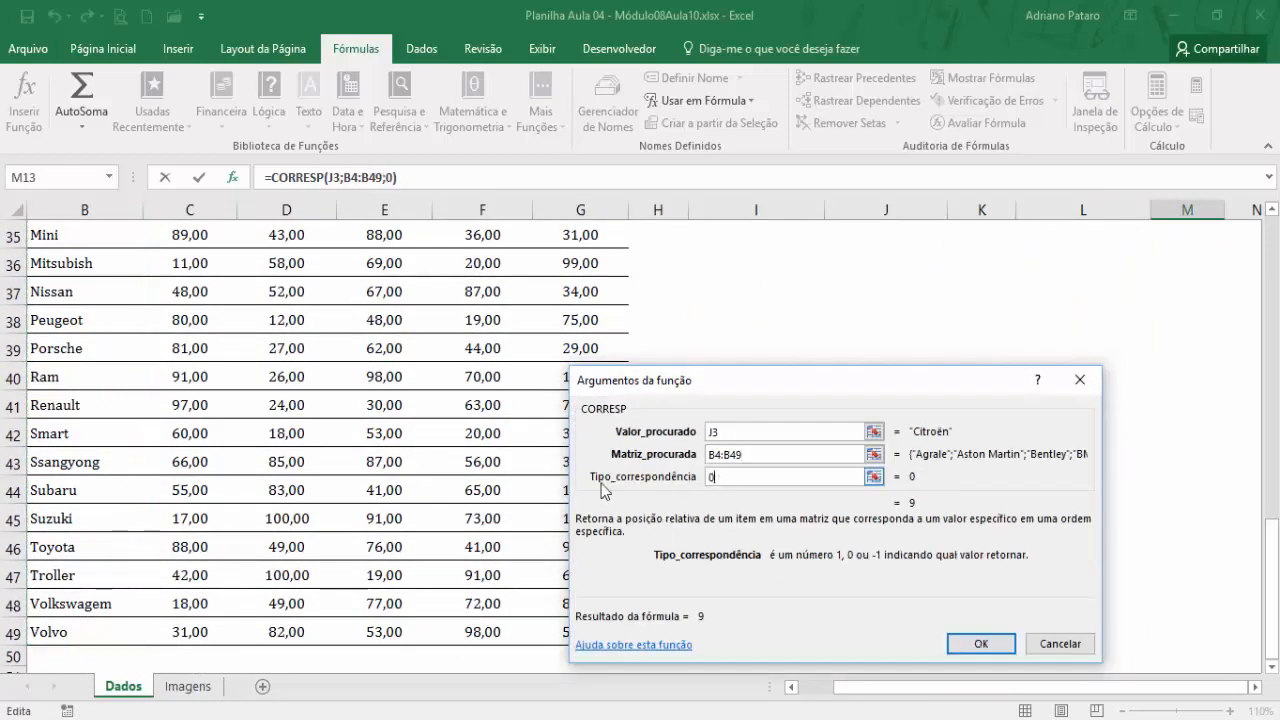
click(981, 641)
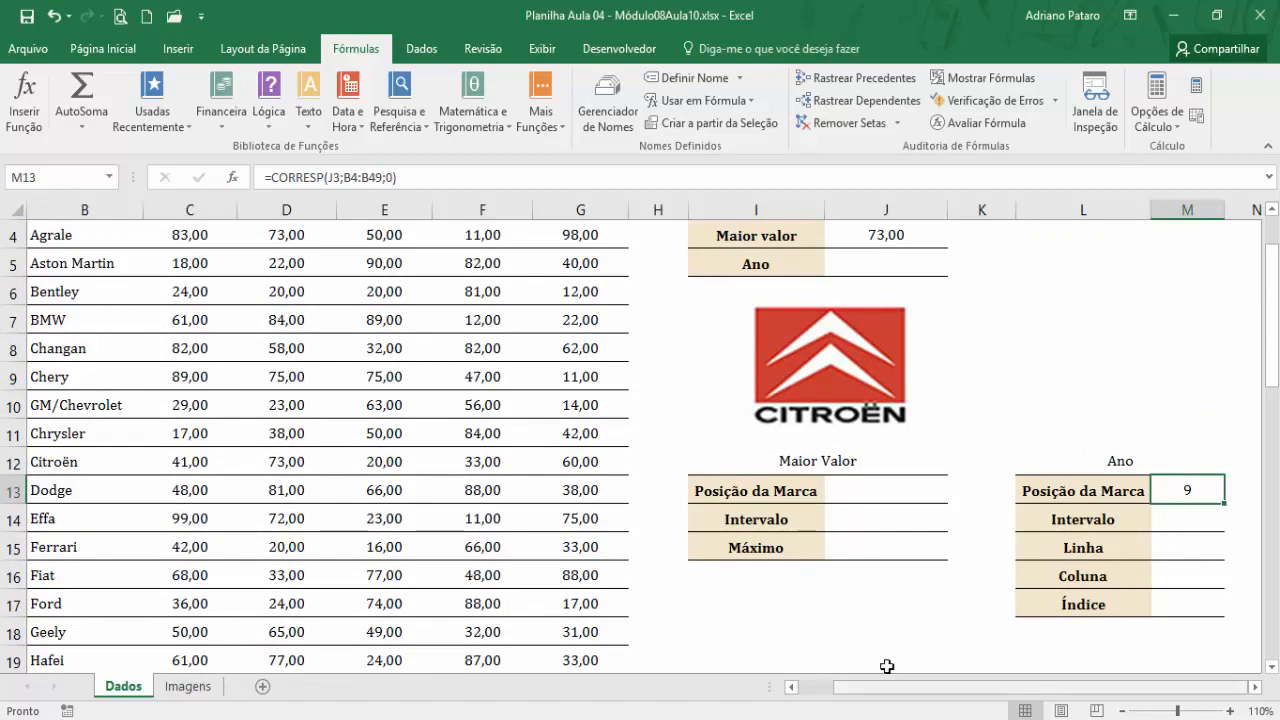
- Start a CONCAT function in M14 with "C" as the first text and M13 as the second
click(1167, 525)
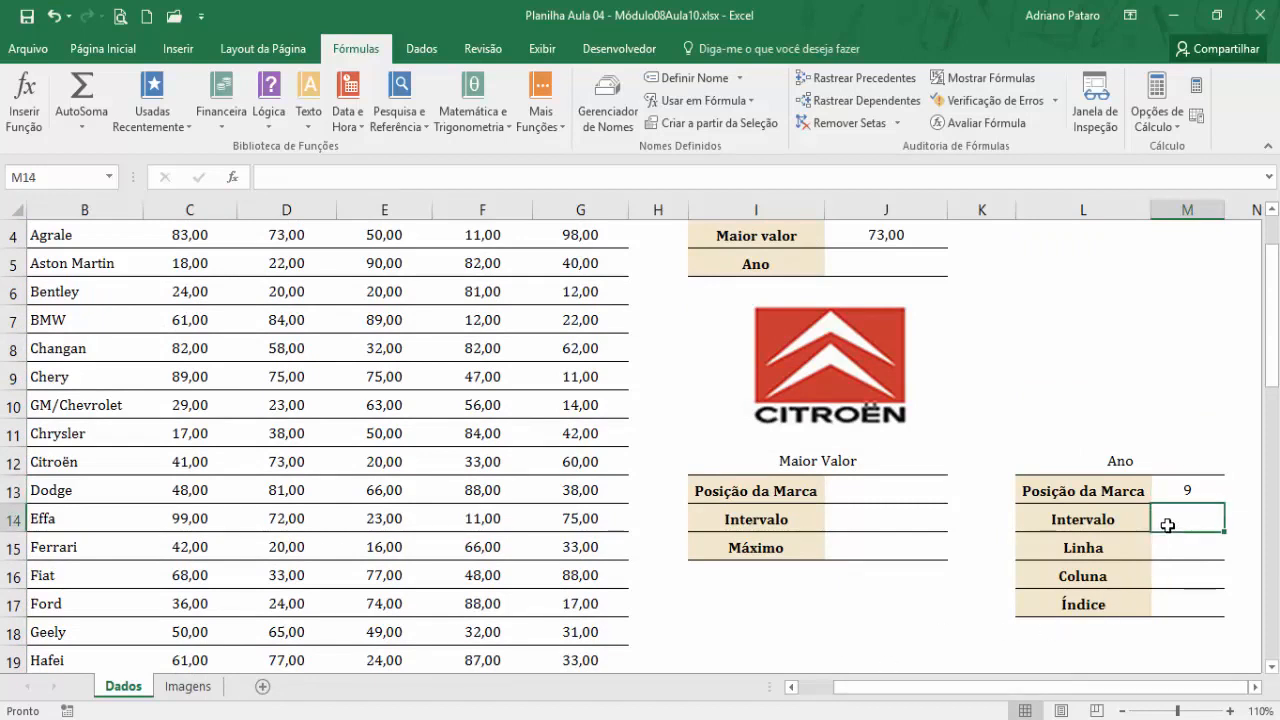
click(262, 119)
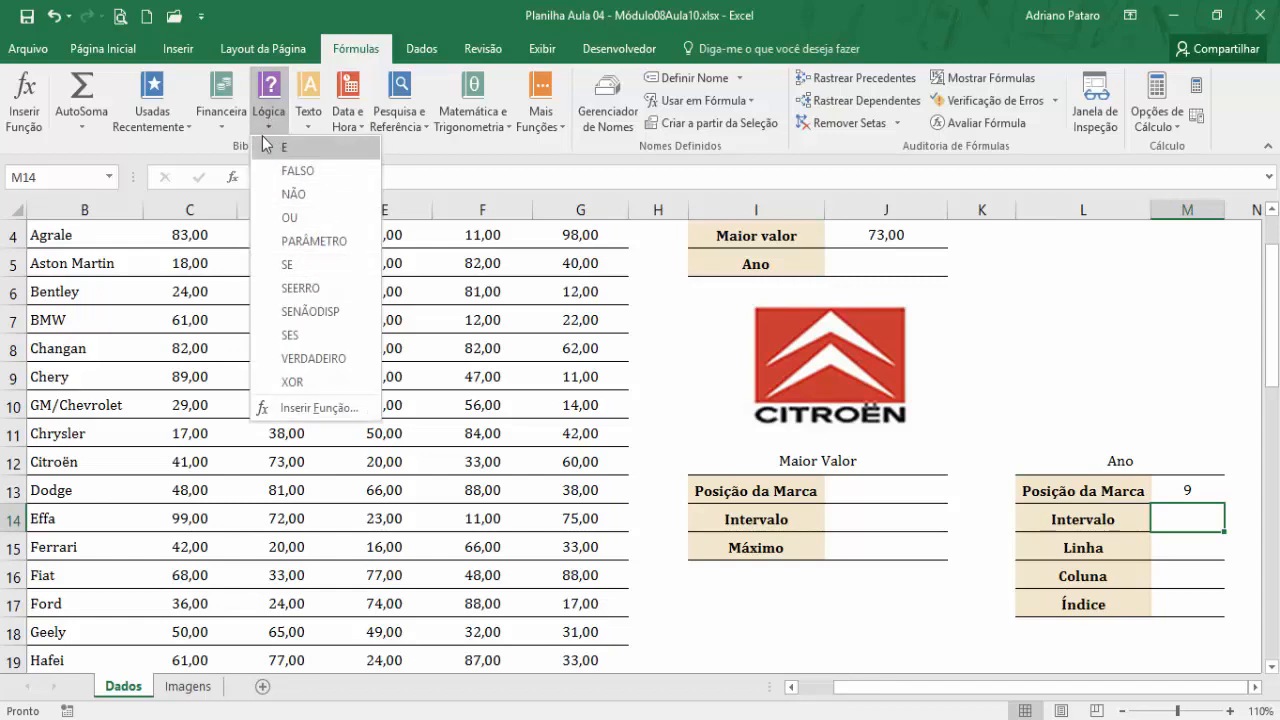
click(312, 106)
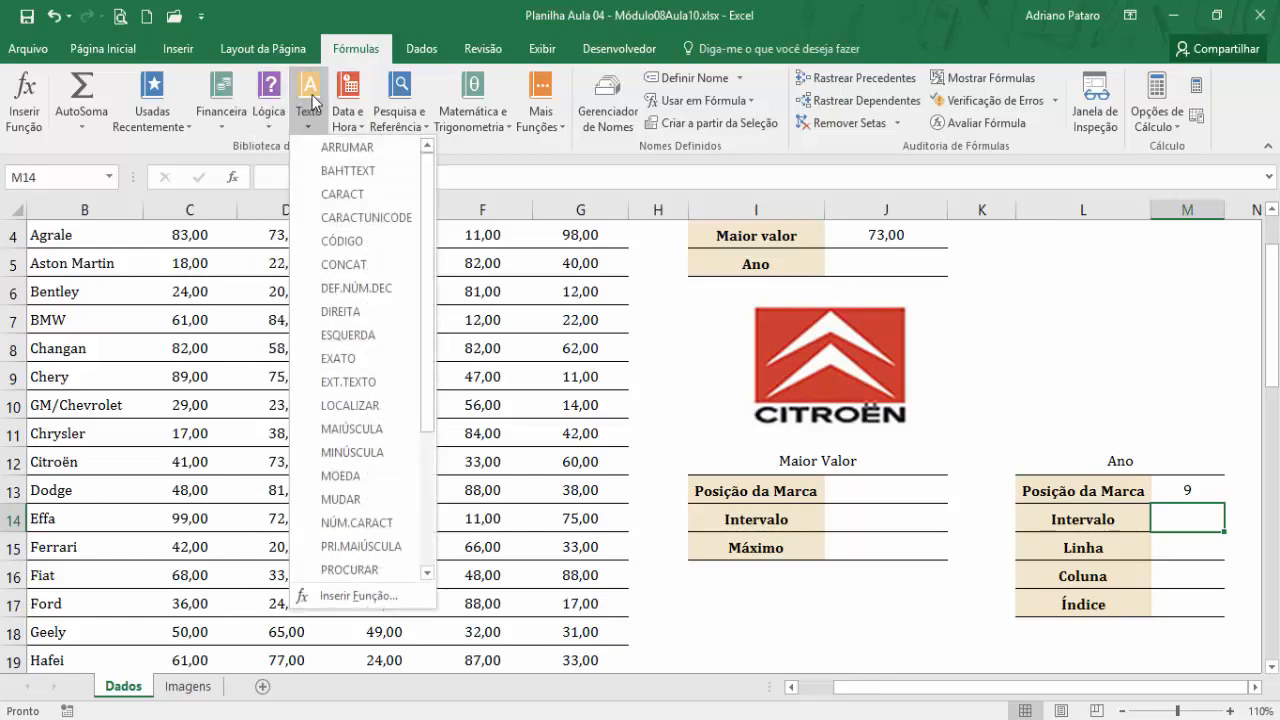
click(371, 262)
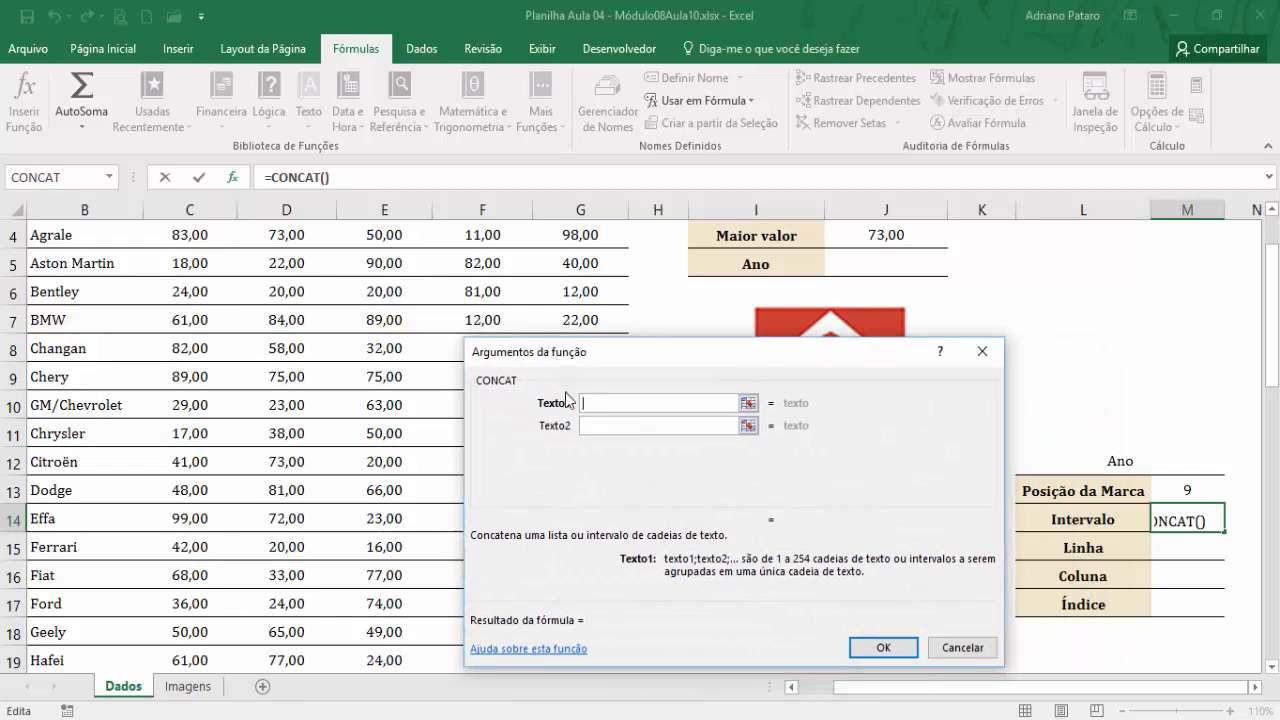
text(C)
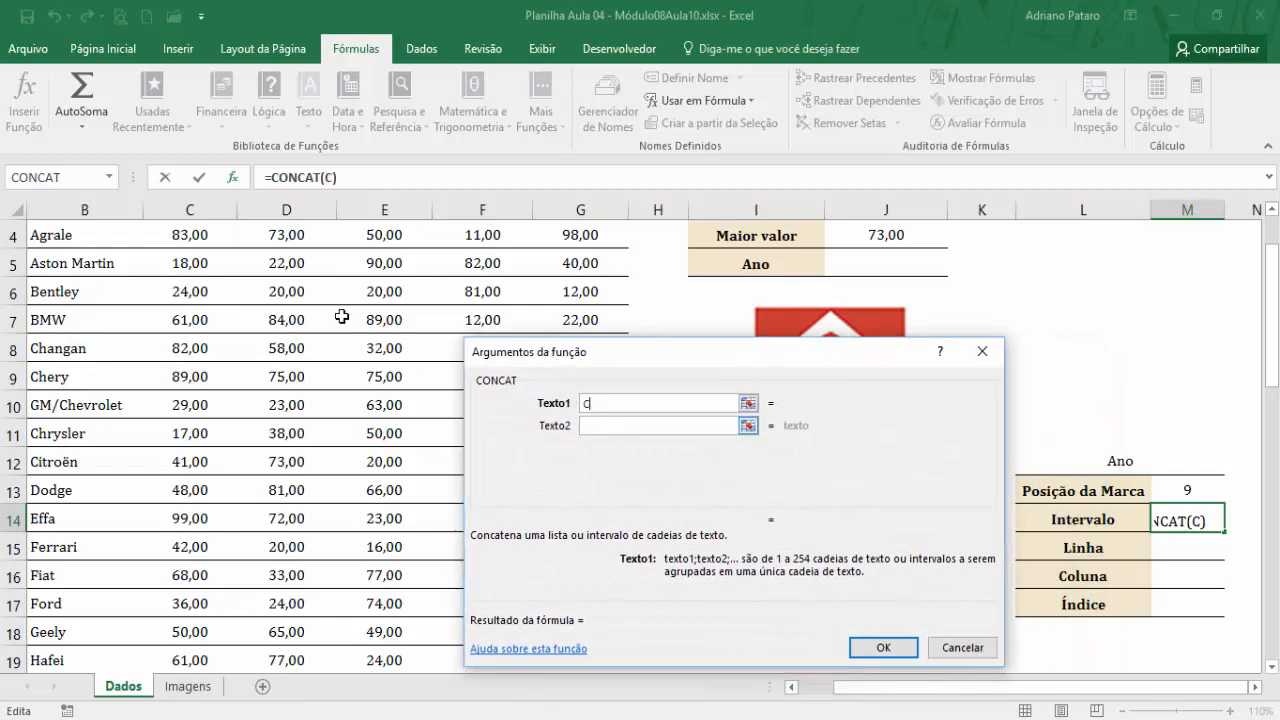
scroll(220, 257, up, 1)
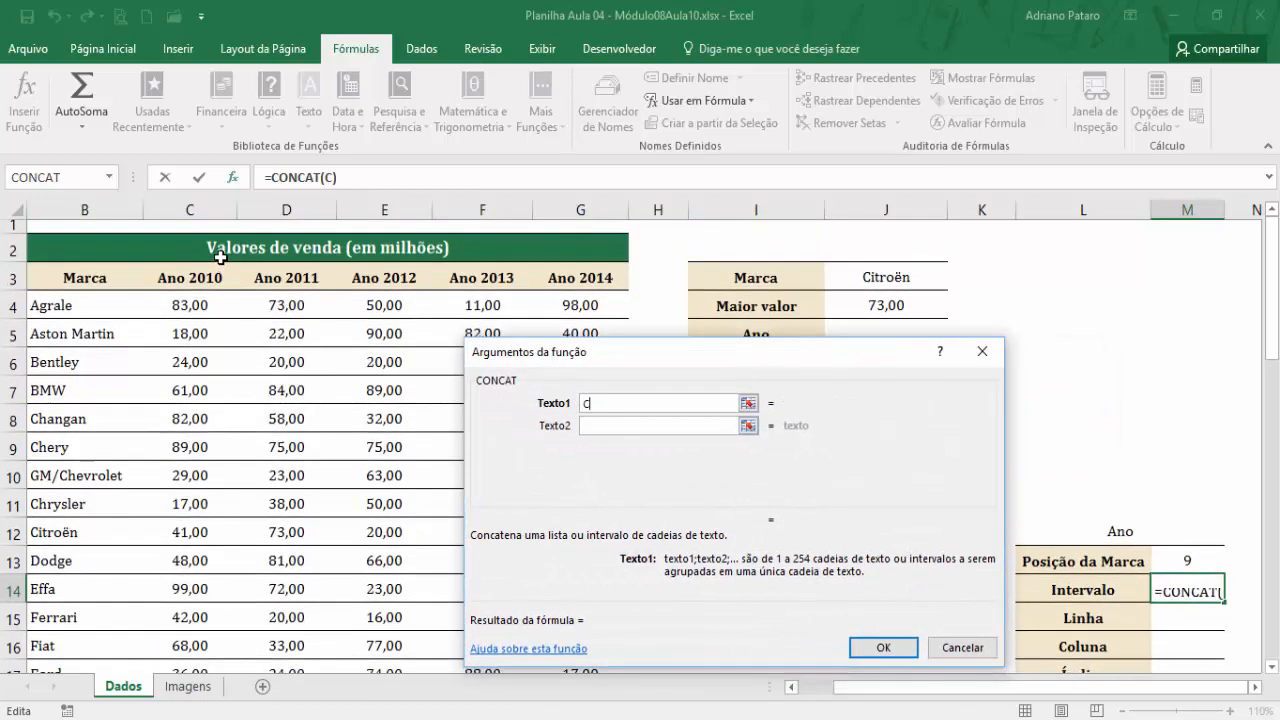
click(647, 427)
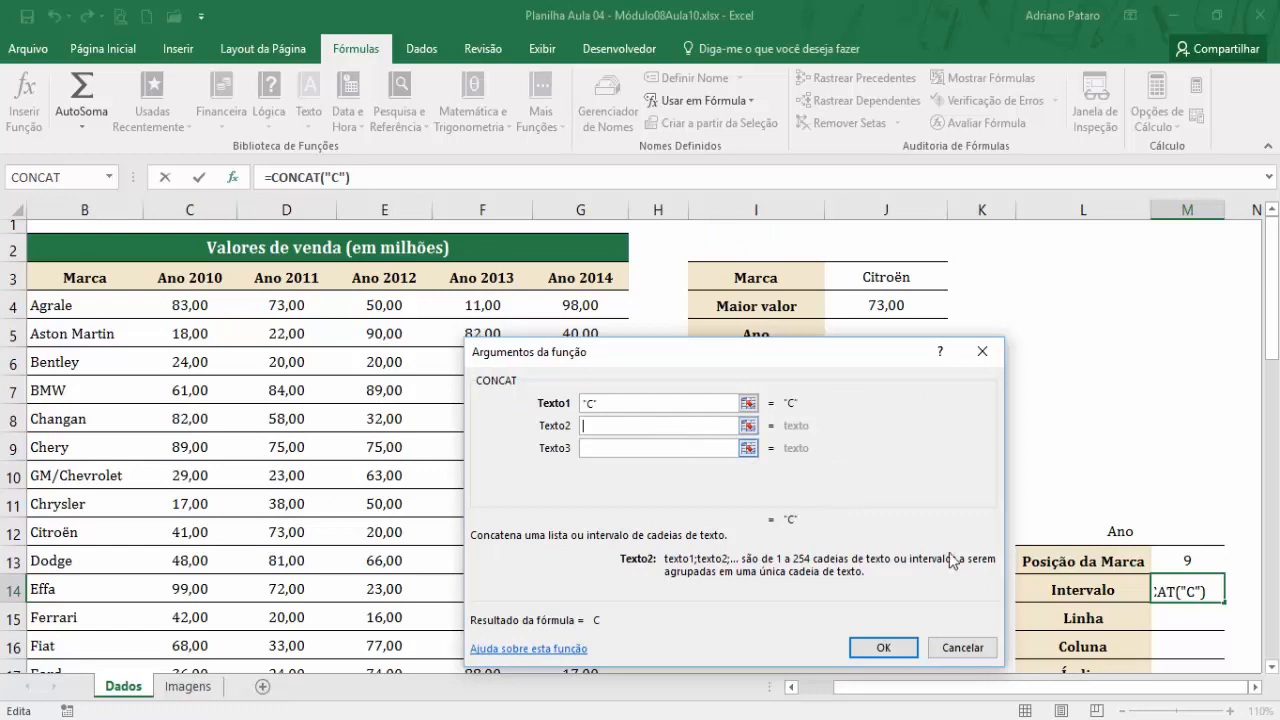
click(1200, 561)
- Complete the M14 CONCAT function with ":", "G" and M13 as the third to fifth texts
click(652, 450)
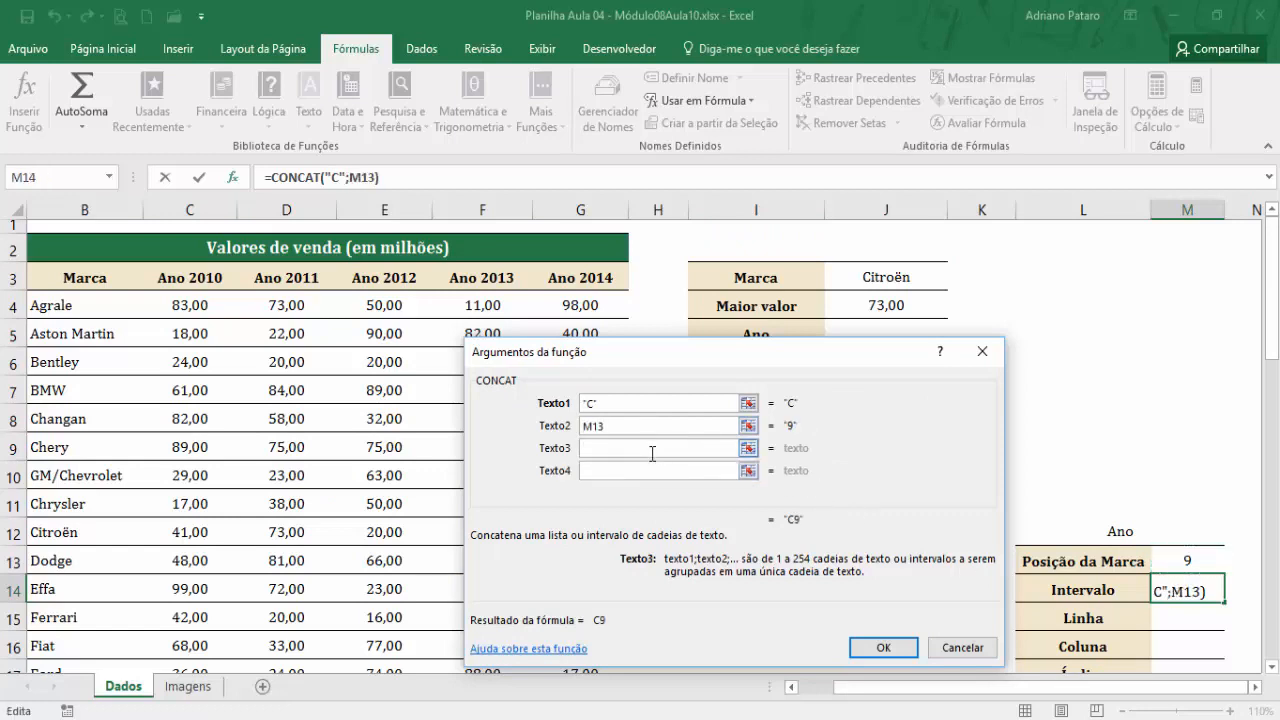
text(;)
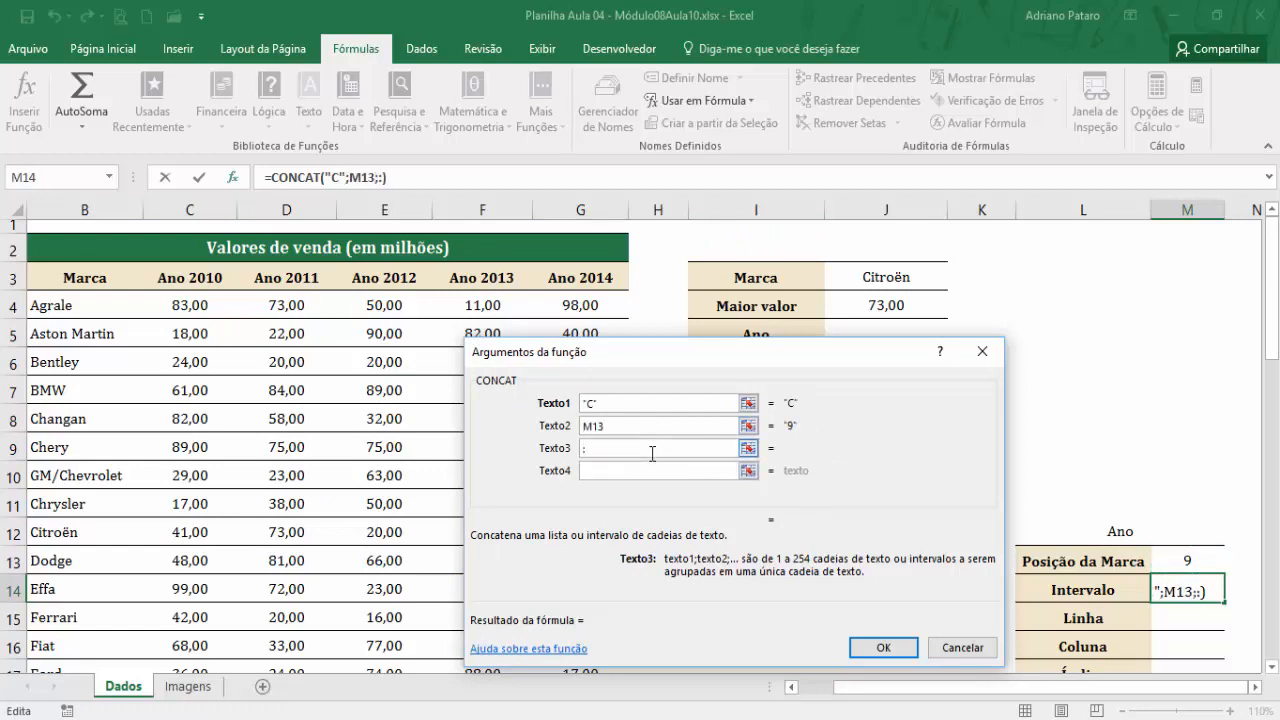
click(653, 469)
text(G)
key(Tab)
click(1187, 560)
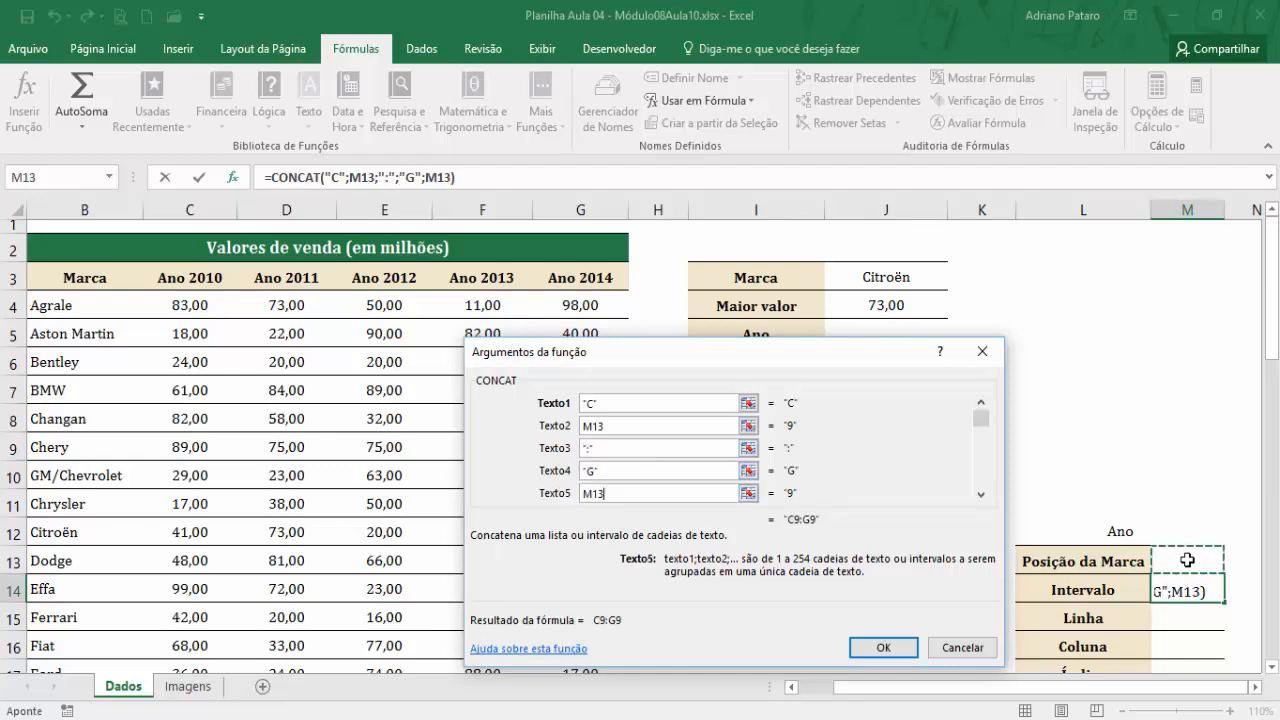
click(881, 649)
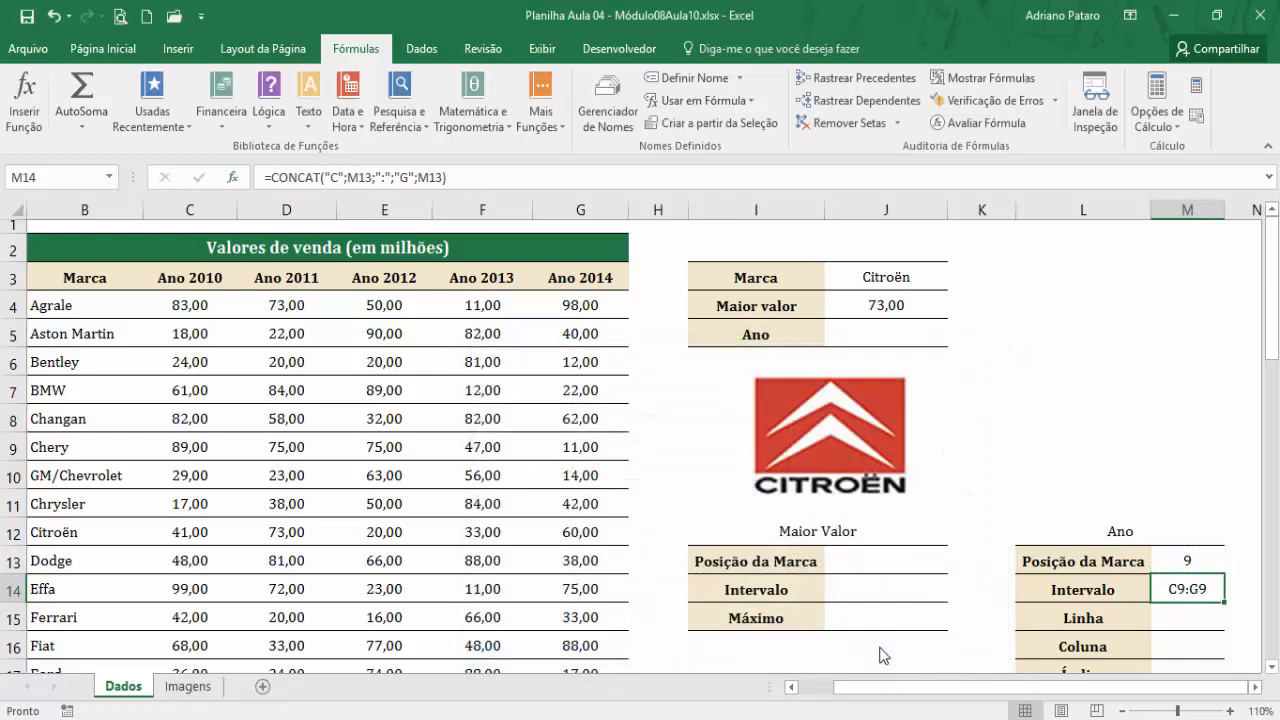
- Compare the Citroën row number with the range formula in M14 and the position formula in M13
click(13, 532)
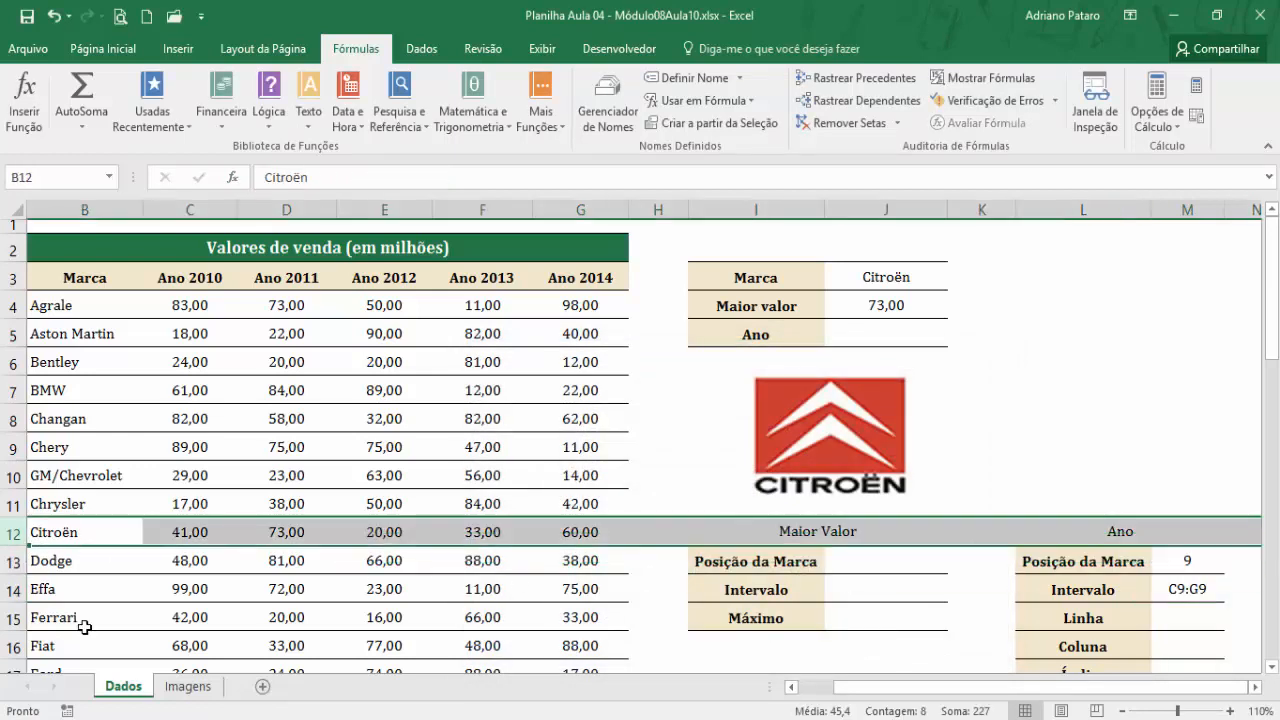
click(1182, 585)
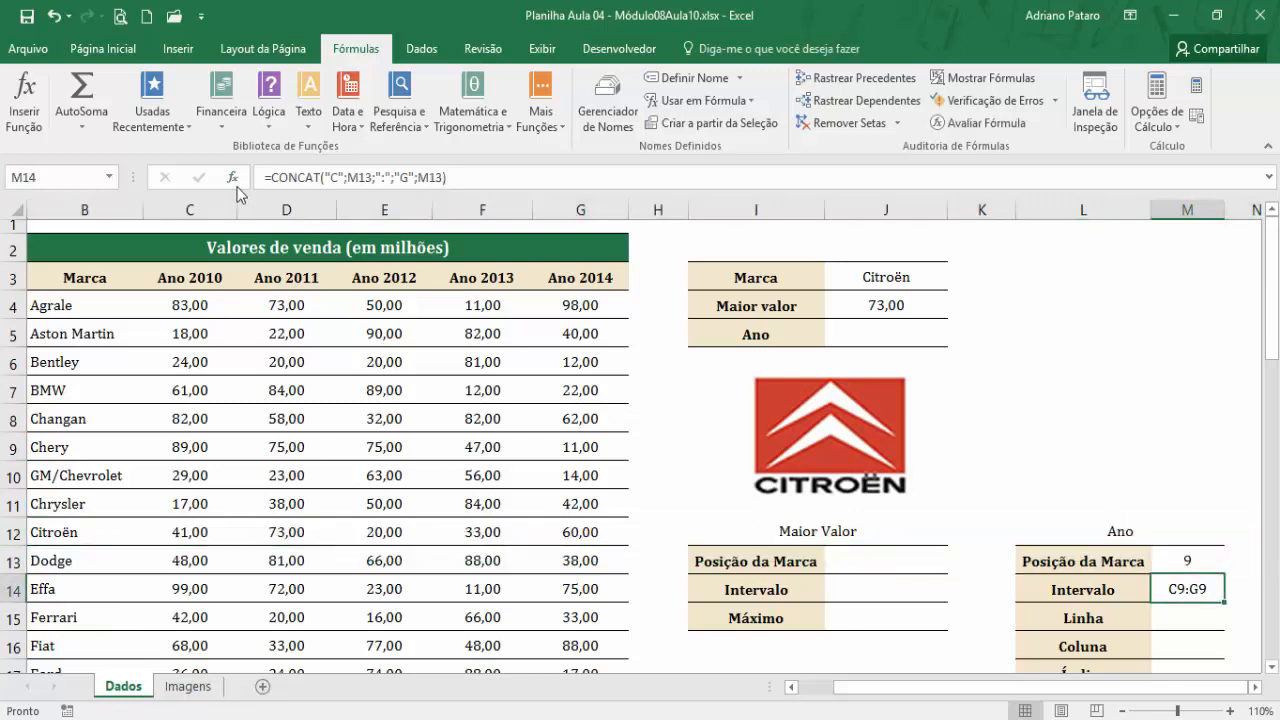
click(1195, 561)
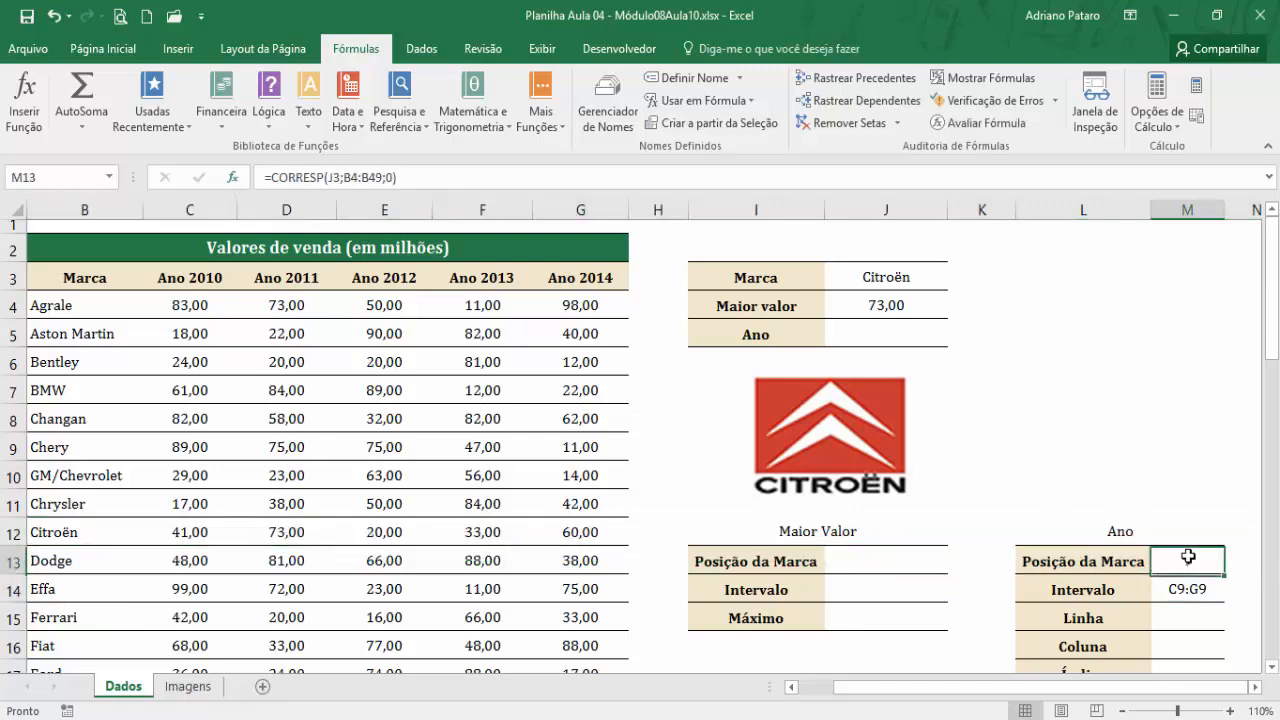
- Add 3 to the CORRESP formula in M13 and compare the result with the Citroën row number
click(418, 178)
text(+3)
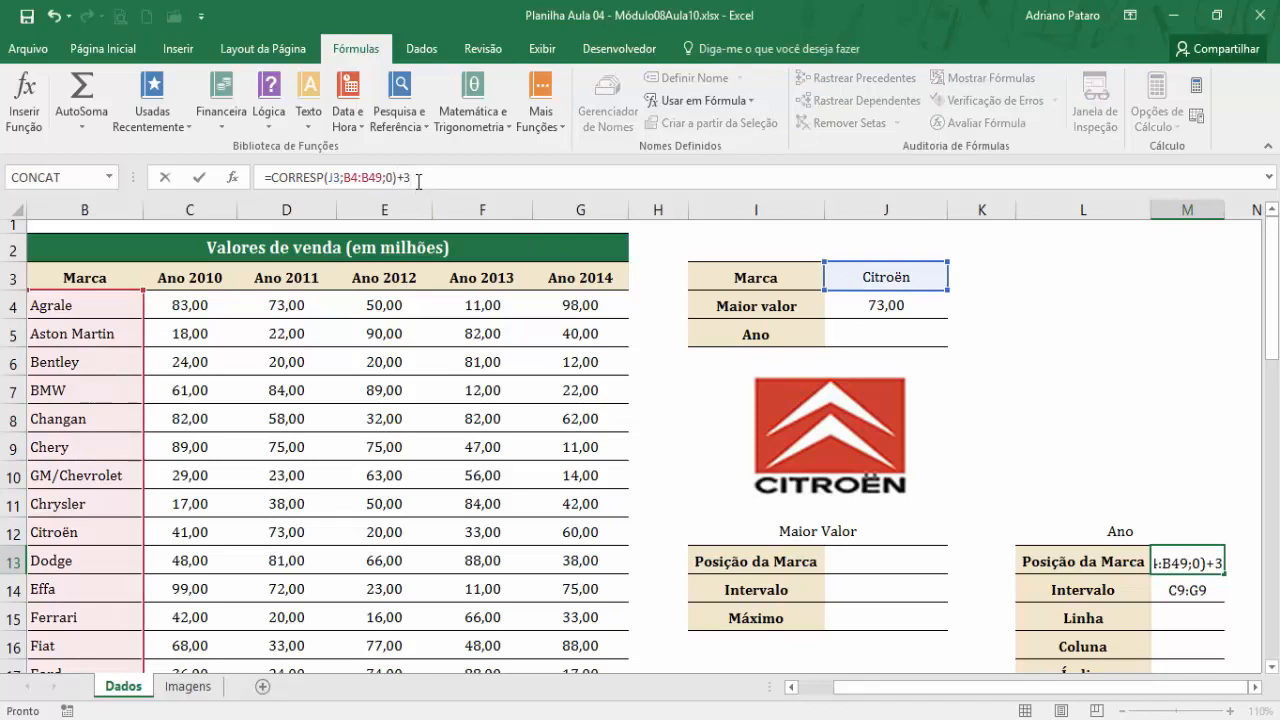
key(Return)
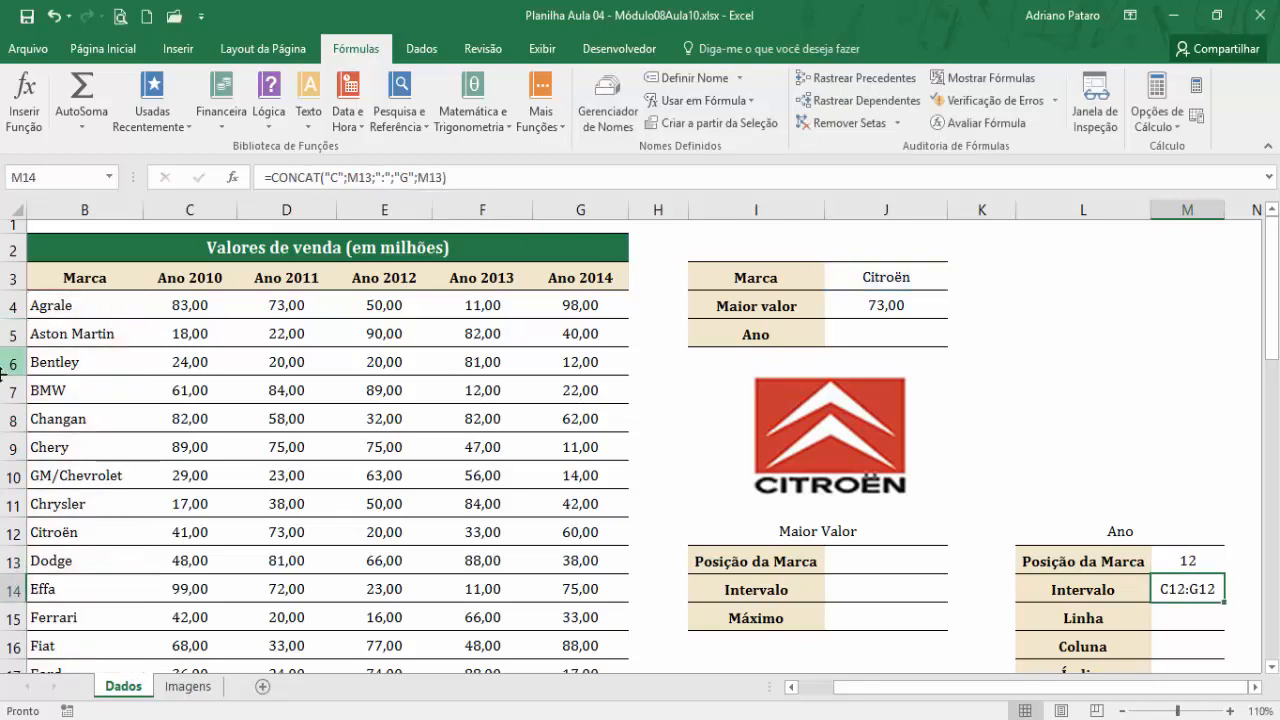
click(13, 531)
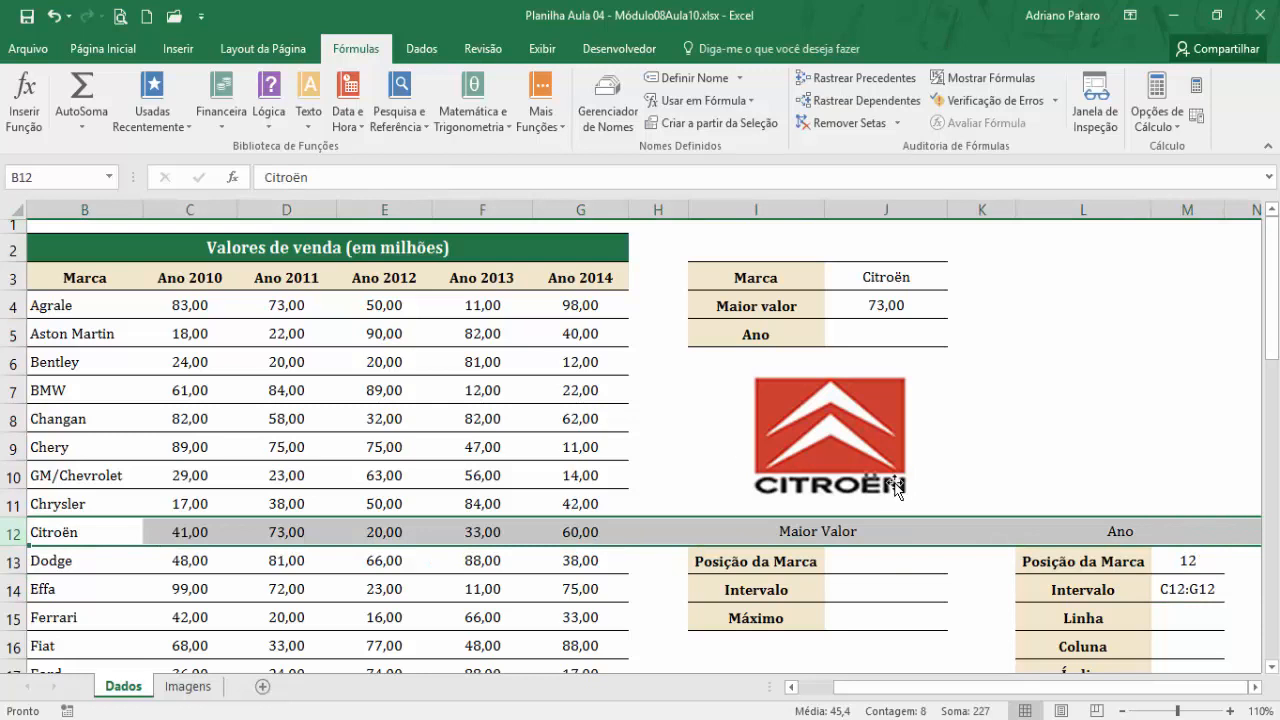
- Enter 1 beside Linha in M15 as the row number of the year headings within the table from C3
click(1190, 622)
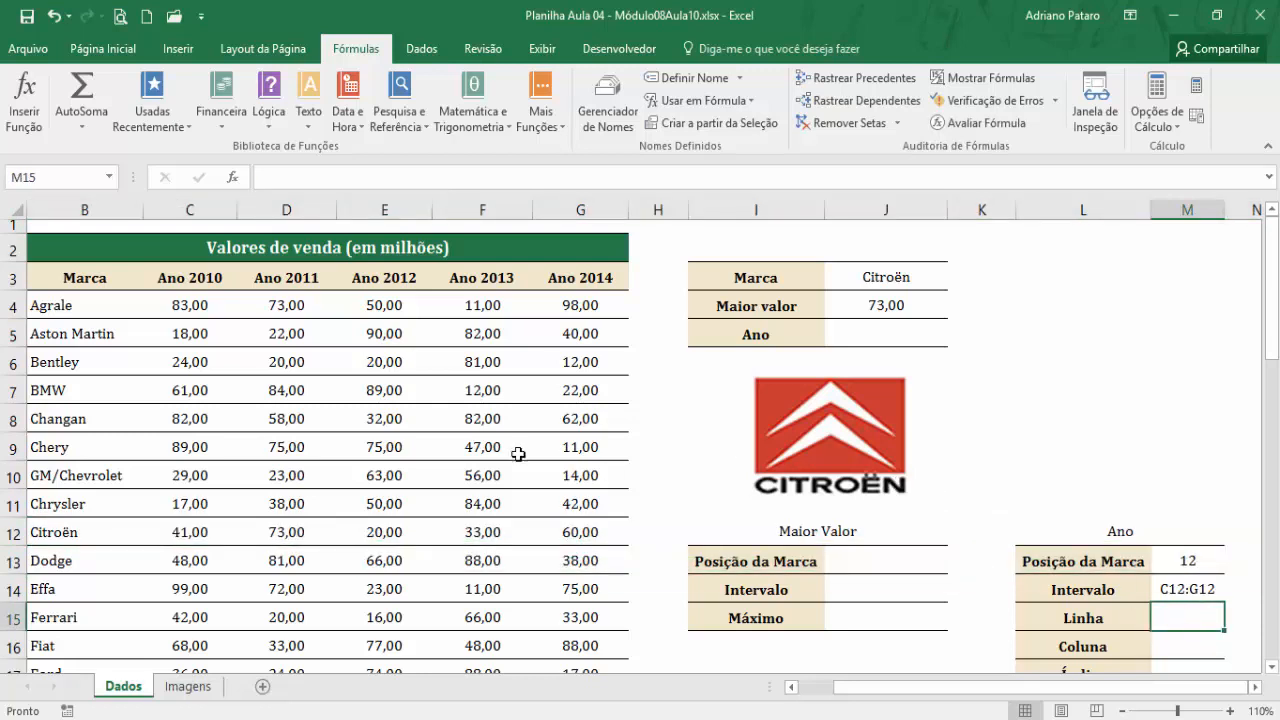
drag(209, 280, 562, 635)
scroll(562, 635, up, 12)
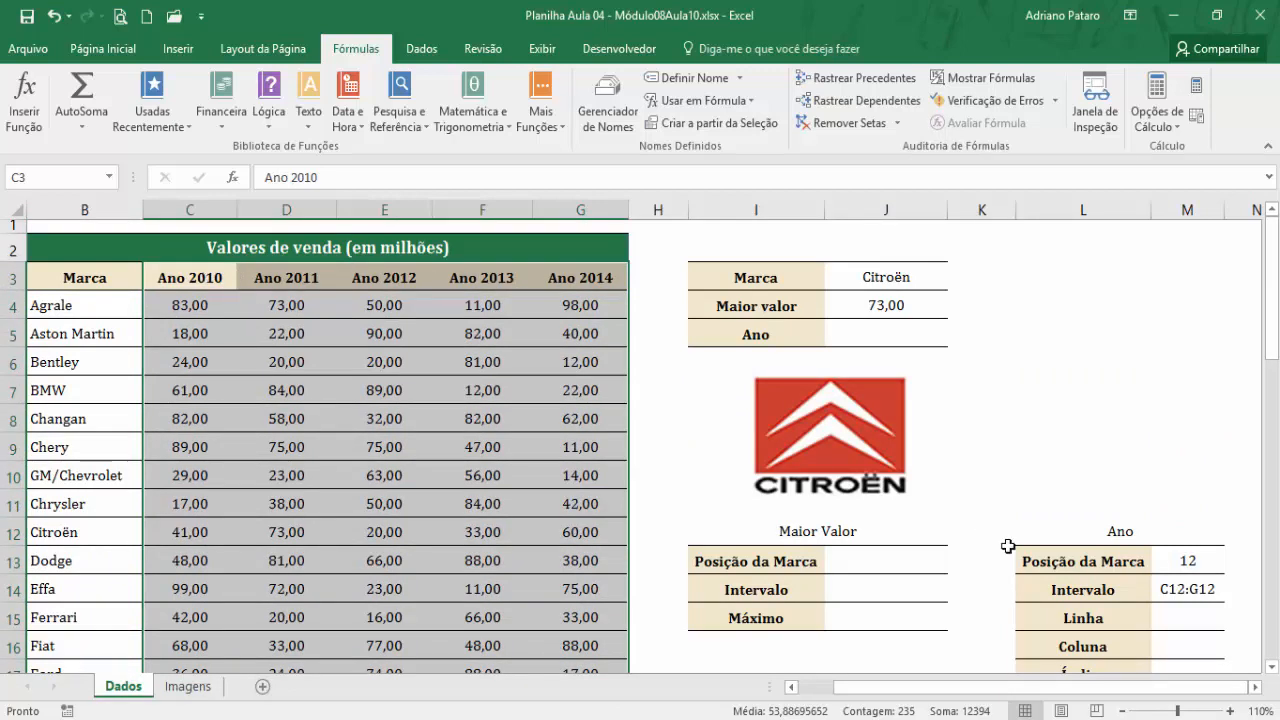
click(1182, 620)
text(1)
key(Return)
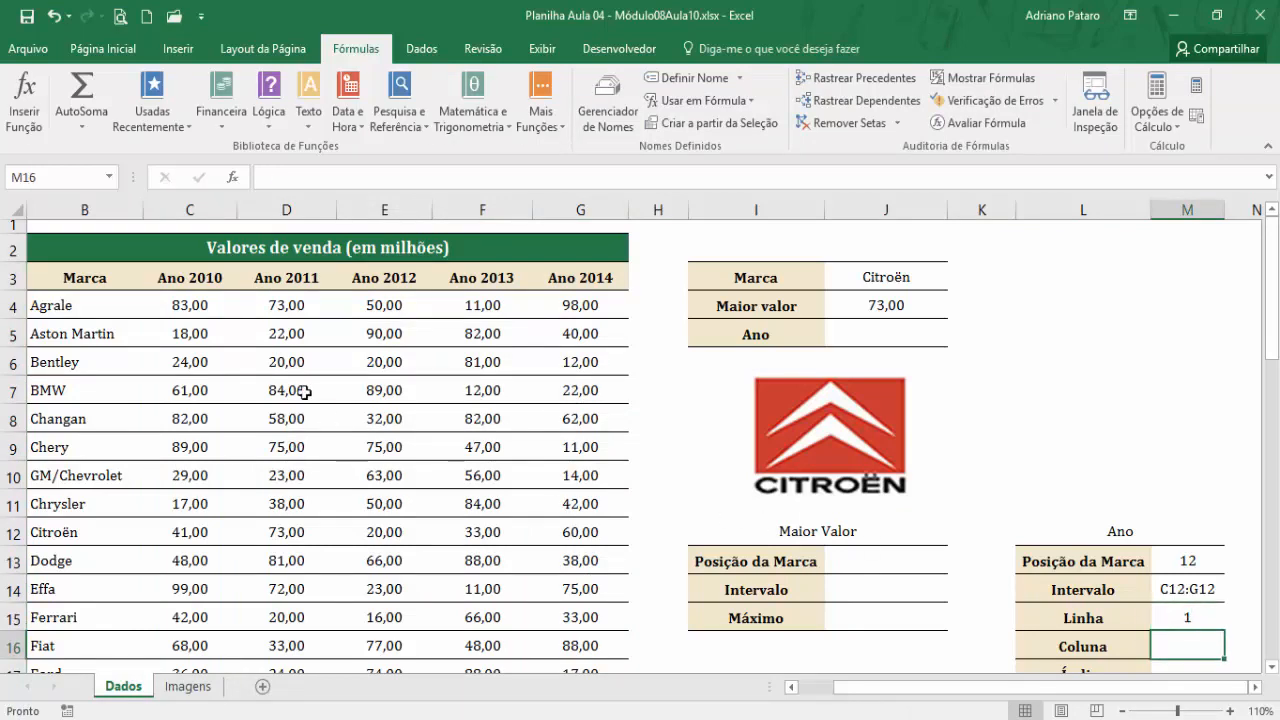
- Examine the year headings and columns, the range formula in M14 and the Citroën sales values in C12:G12
drag(204, 281, 571, 409)
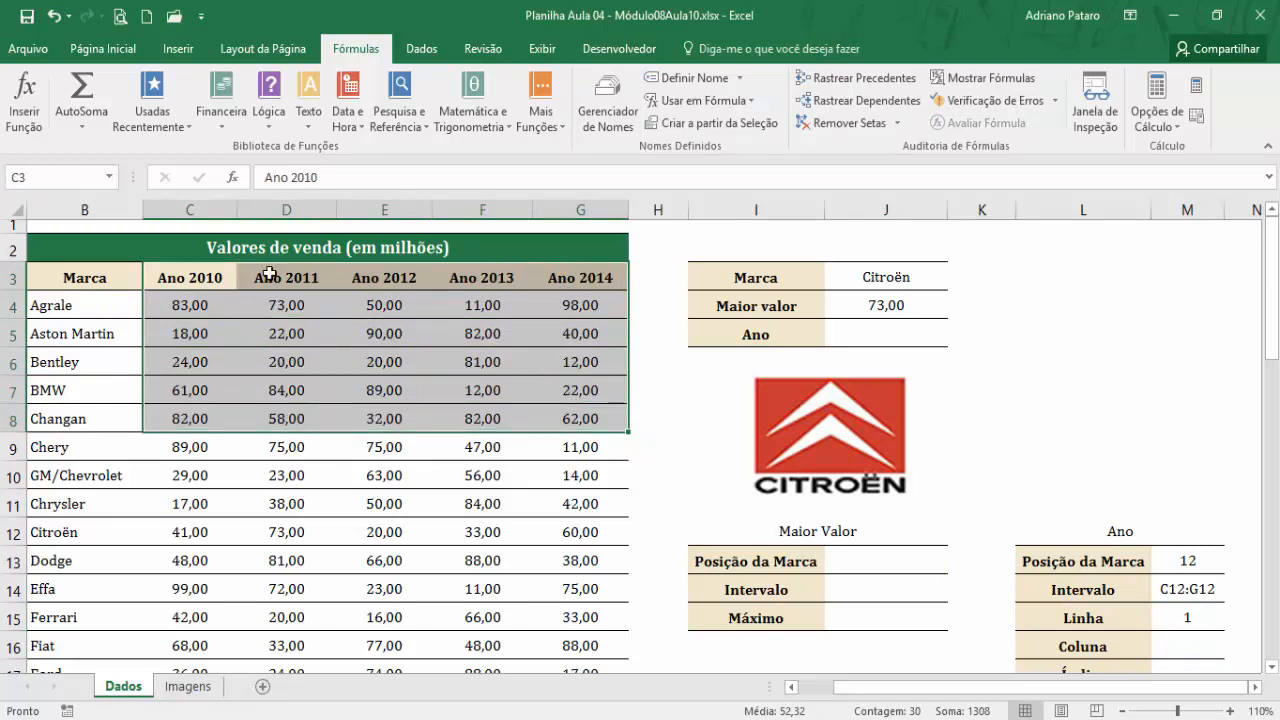
click(215, 277)
click(1182, 645)
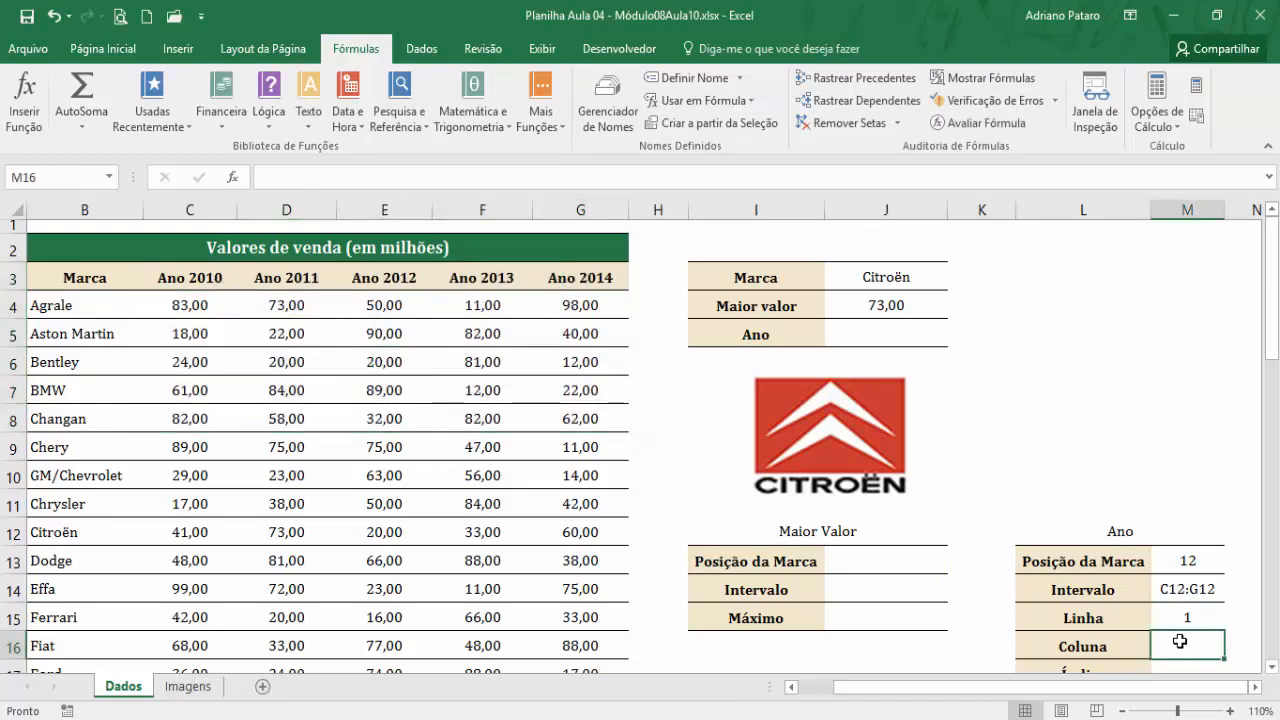
drag(198, 283, 572, 281)
drag(217, 304, 220, 412)
drag(288, 298, 292, 418)
drag(371, 286, 409, 345)
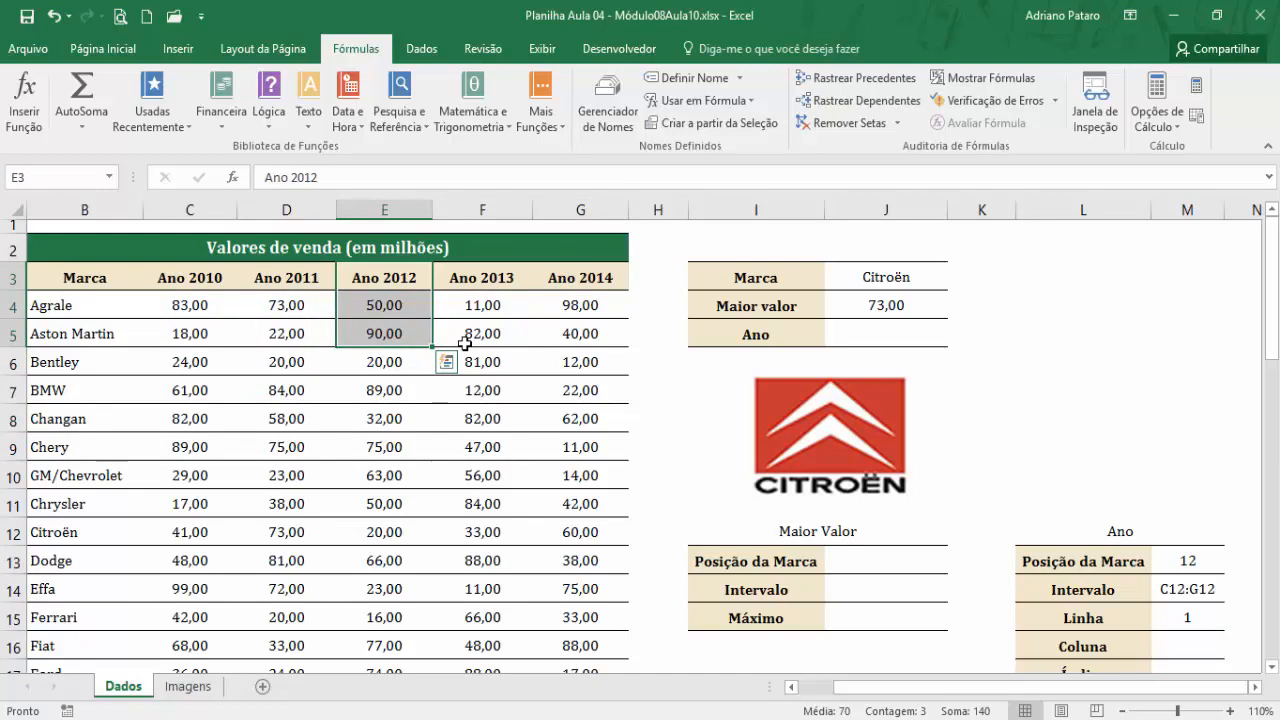
click(1189, 647)
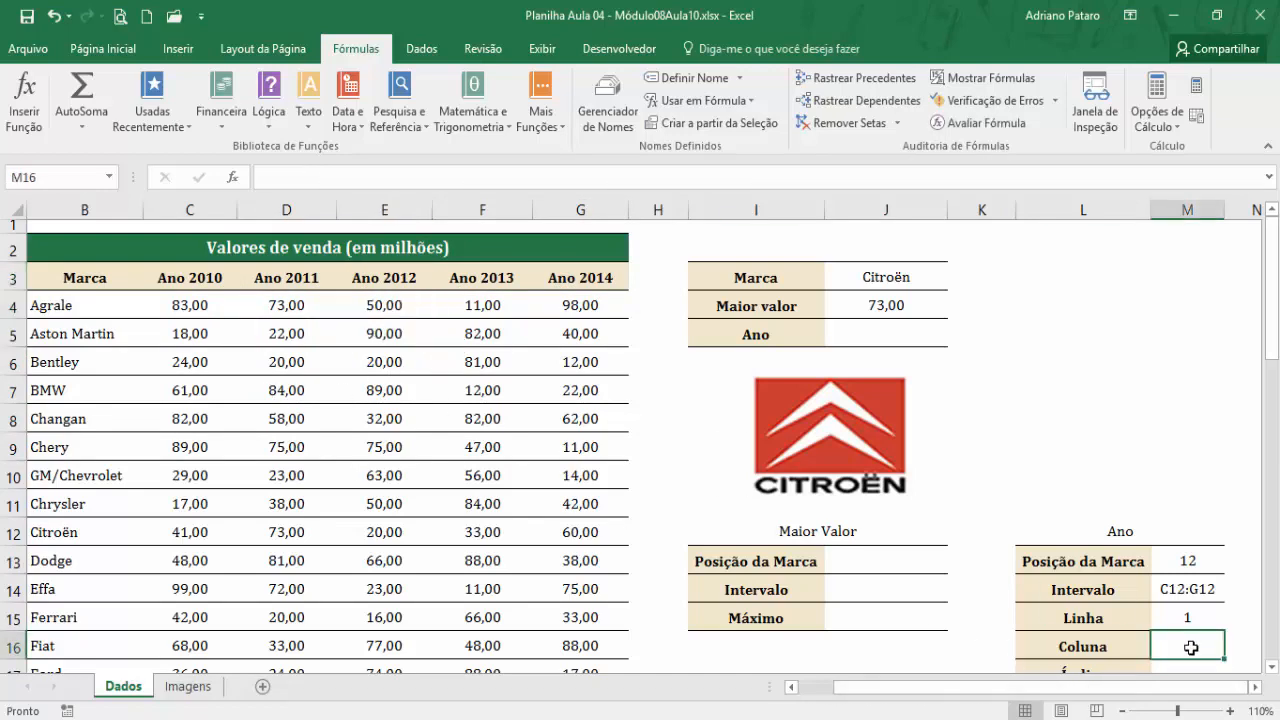
scroll(1193, 650, down, 1)
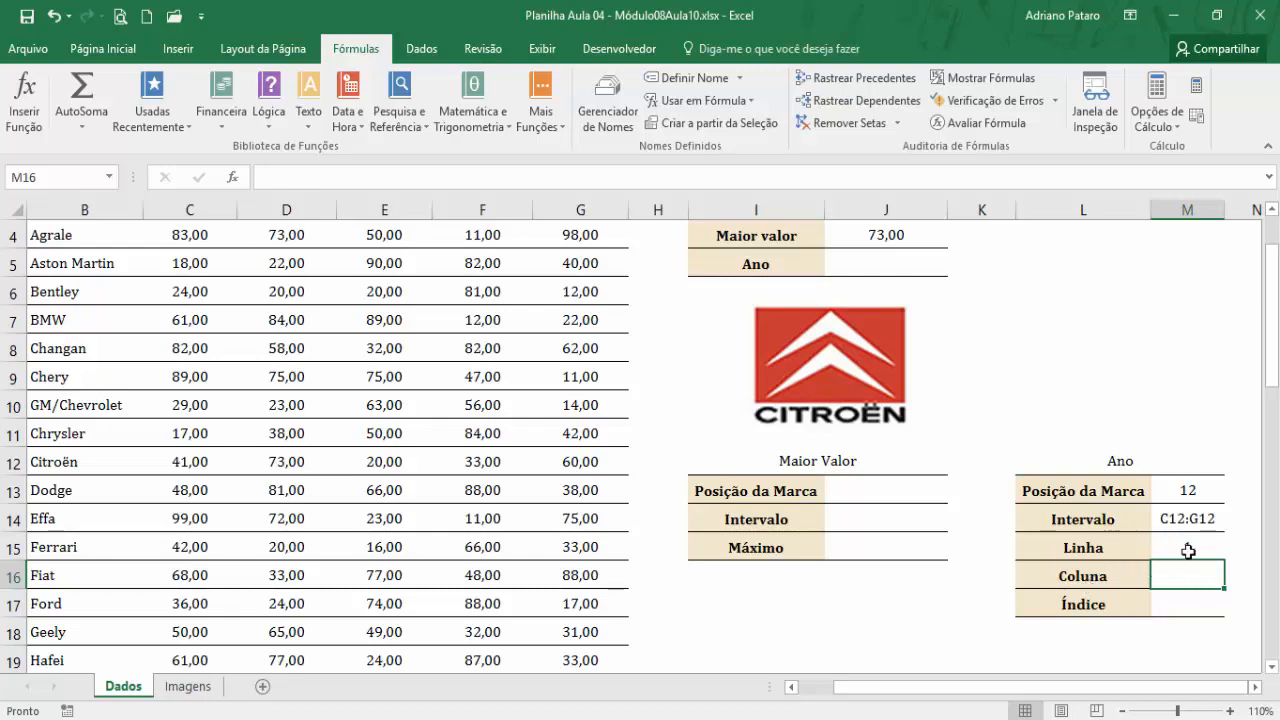
click(1187, 519)
scroll(948, 354, up, 1)
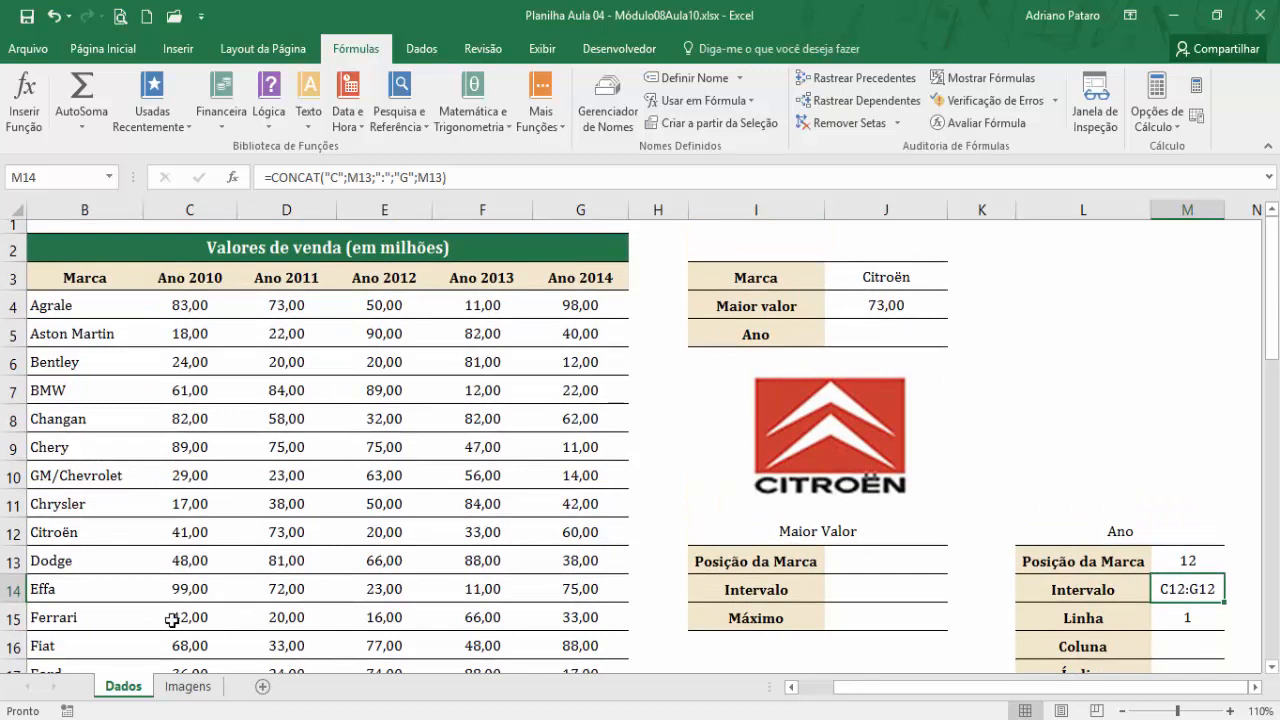
drag(192, 533, 562, 540)
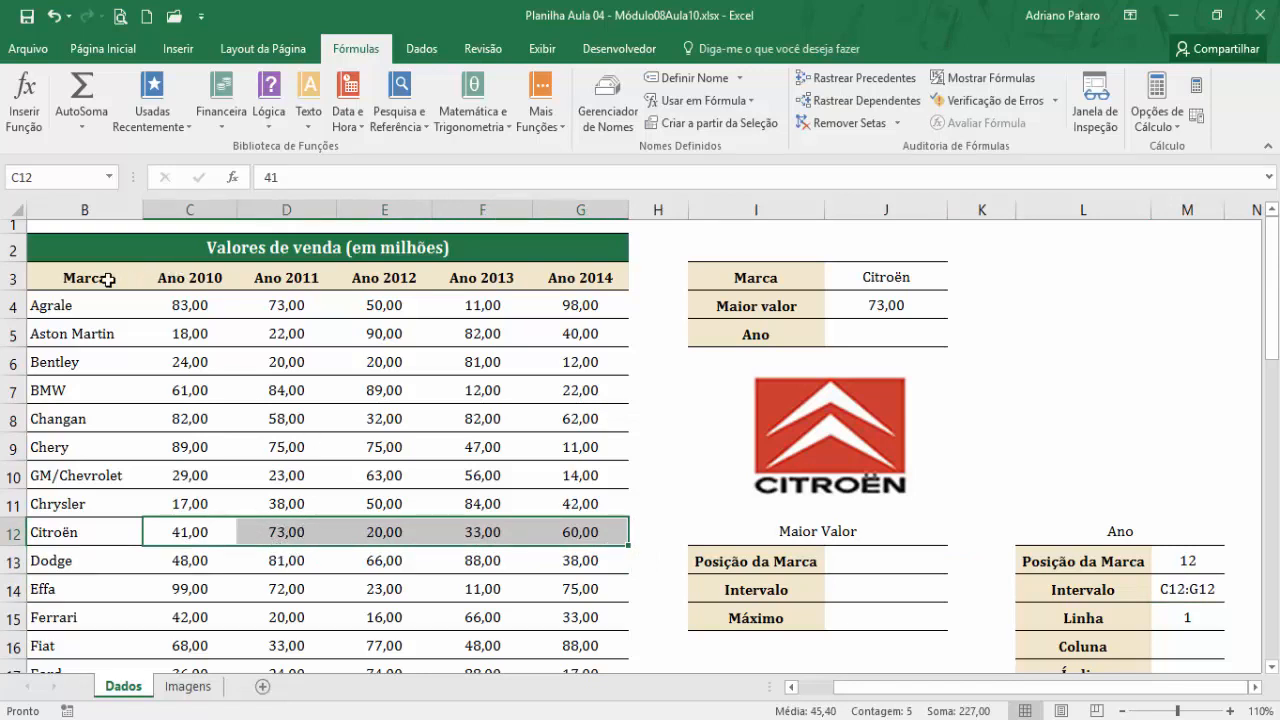
- Enter a CORRESP function in M16 beside Coluna that looks up J4 in C12:G12 with match type 0
click(1181, 650)
click(400, 128)
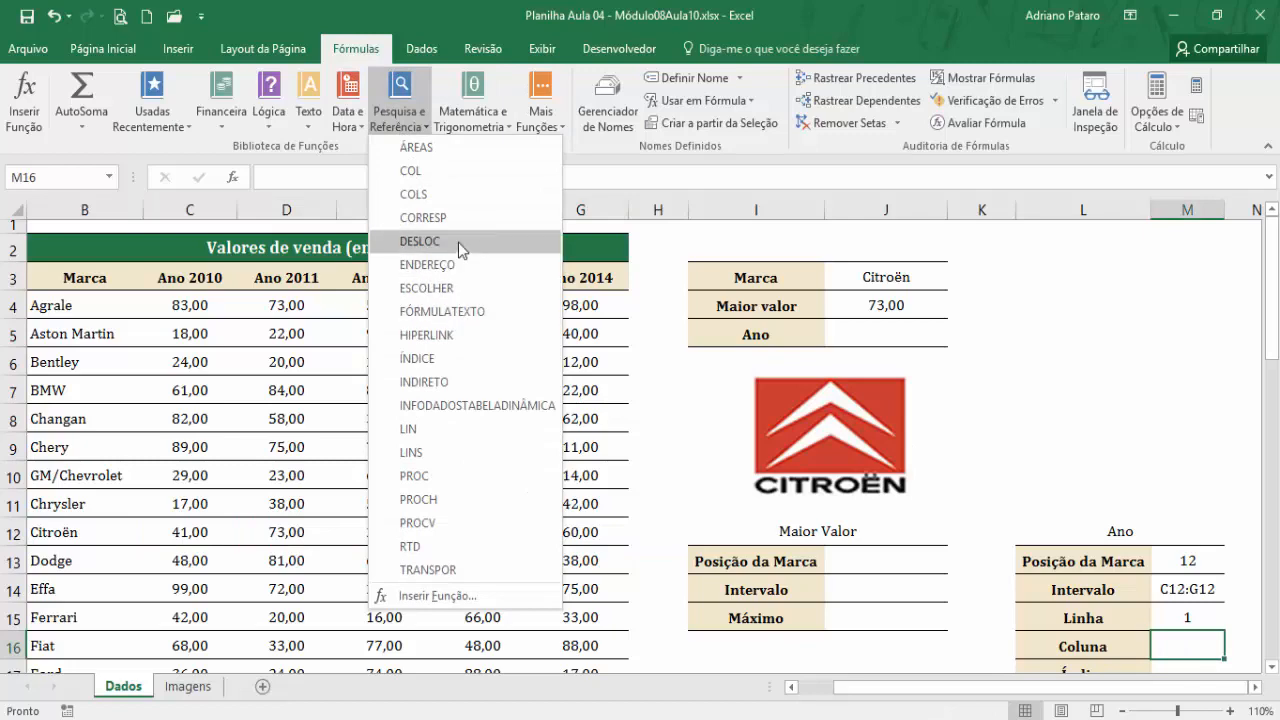
key(Escape)
drag(654, 376, 621, 467)
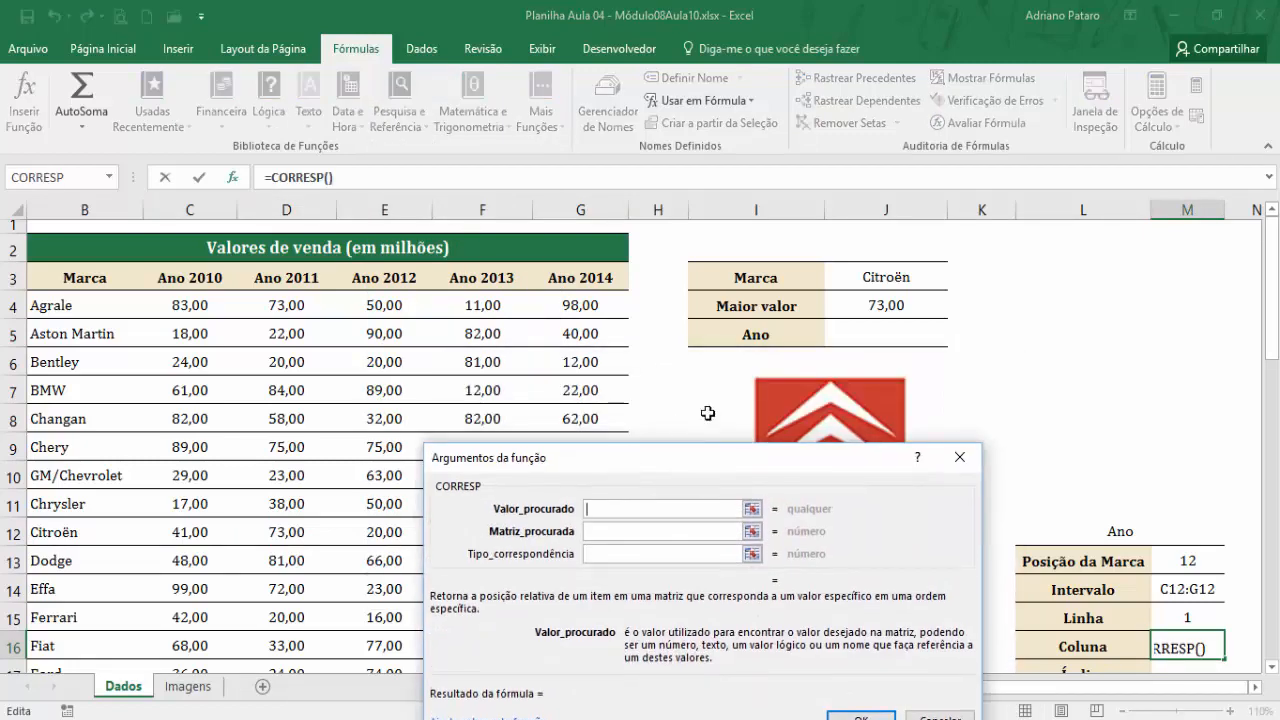
click(875, 306)
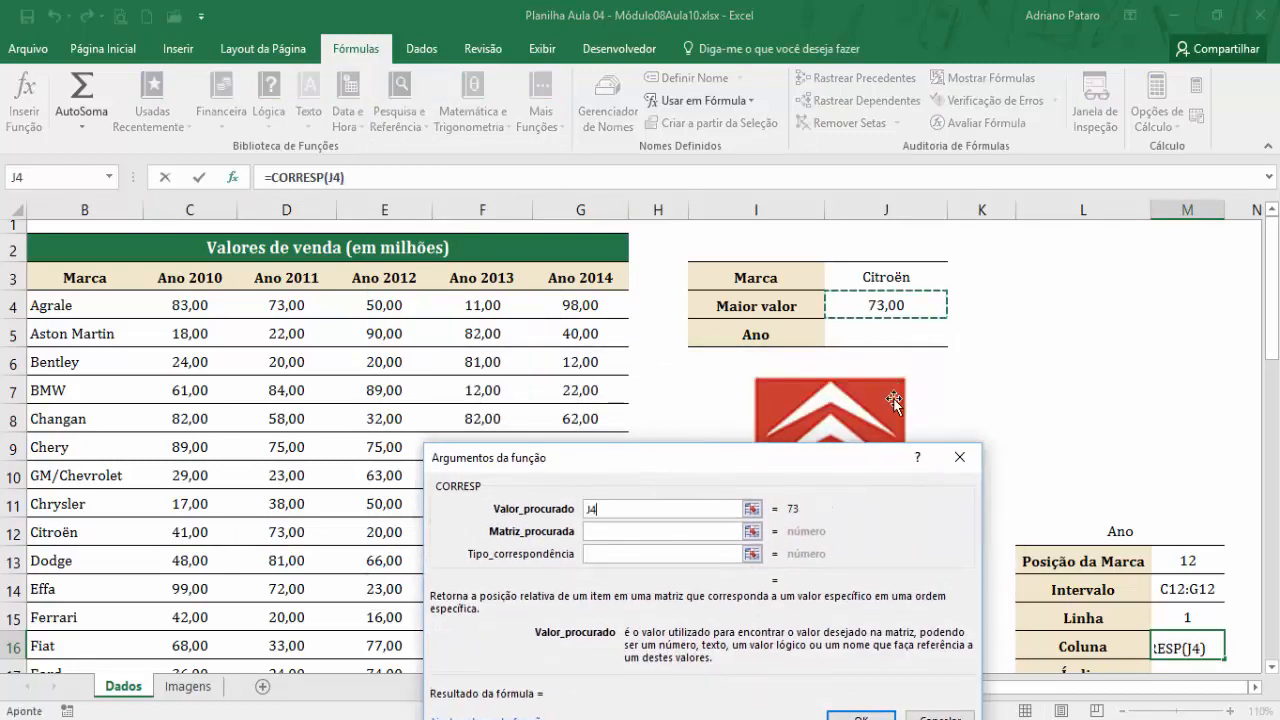
click(618, 536)
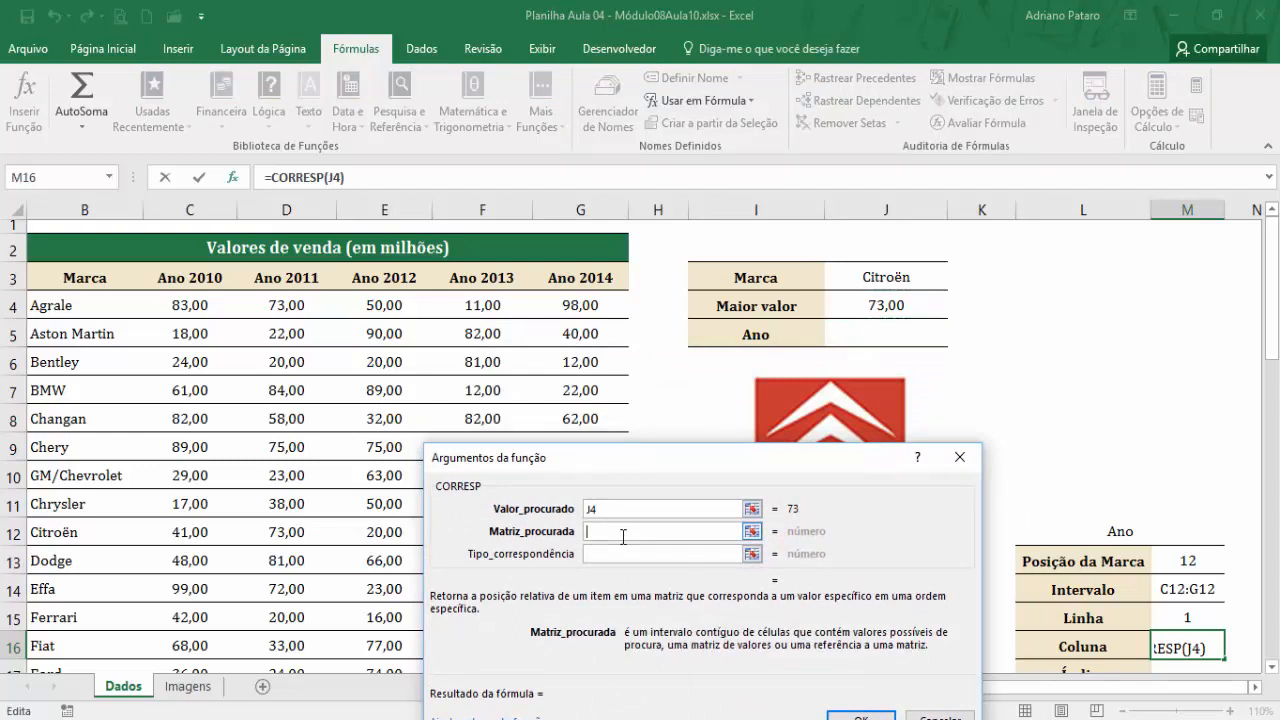
drag(208, 541, 555, 537)
click(606, 556)
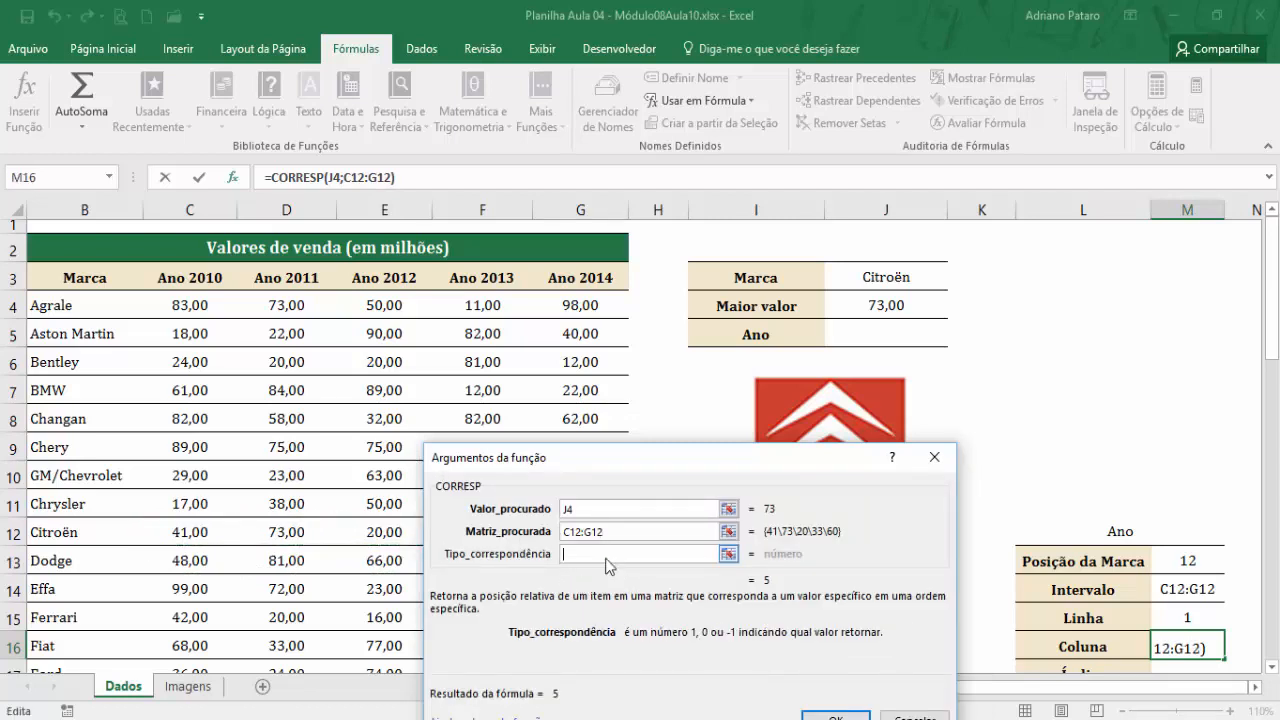
text(0)
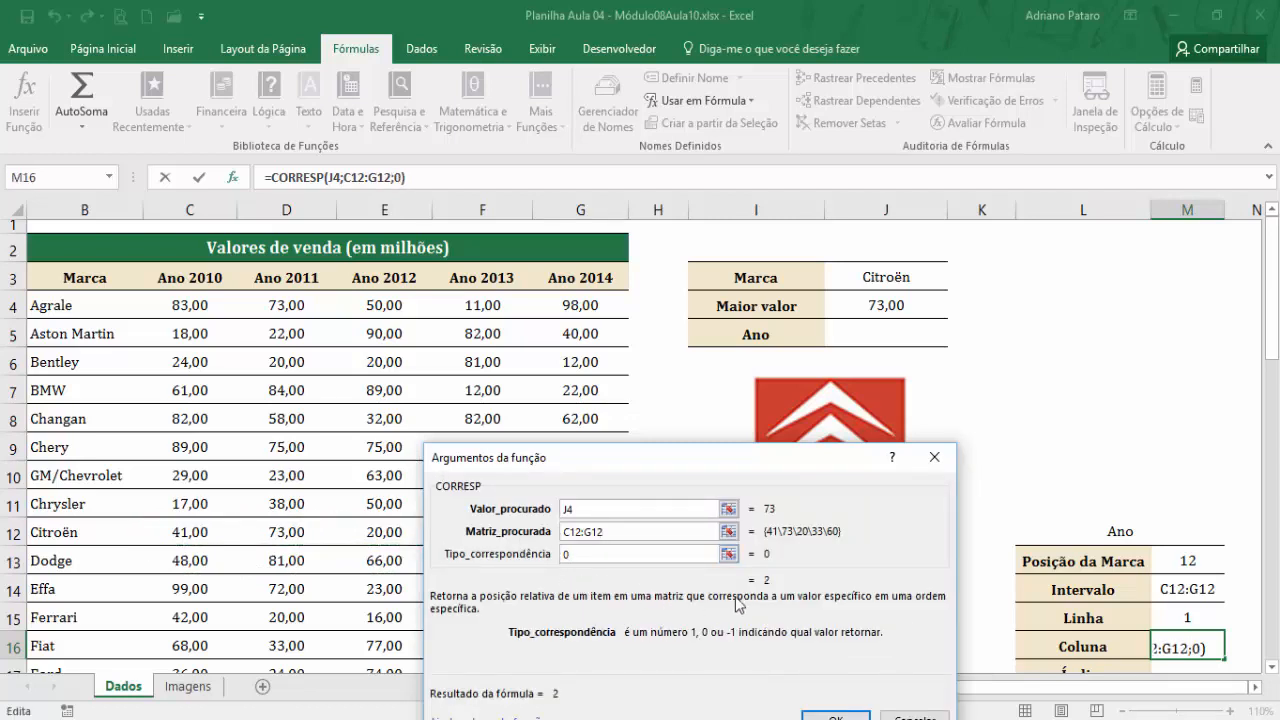
click(836, 716)
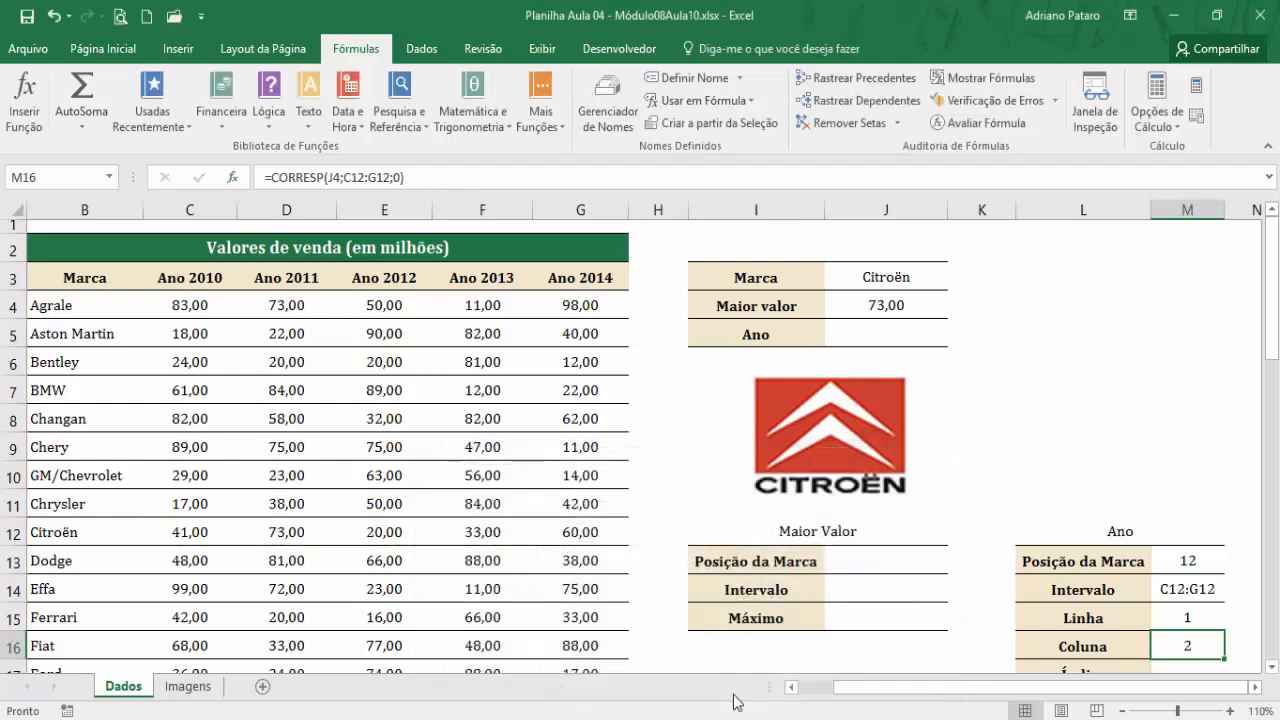
- Start an ÍNDICE function in M17 beside Índice using the matriz;núm_linha;núm_coluna argument list
drag(1270, 362, 1270, 374)
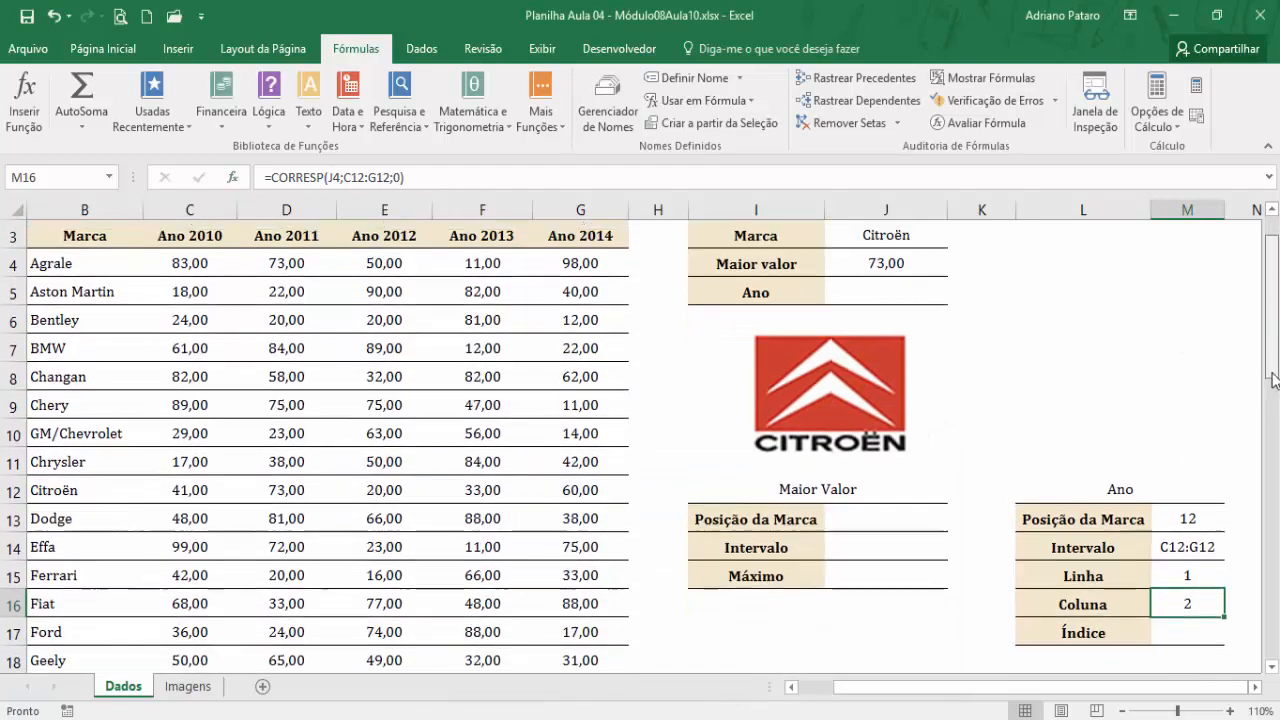
click(1203, 634)
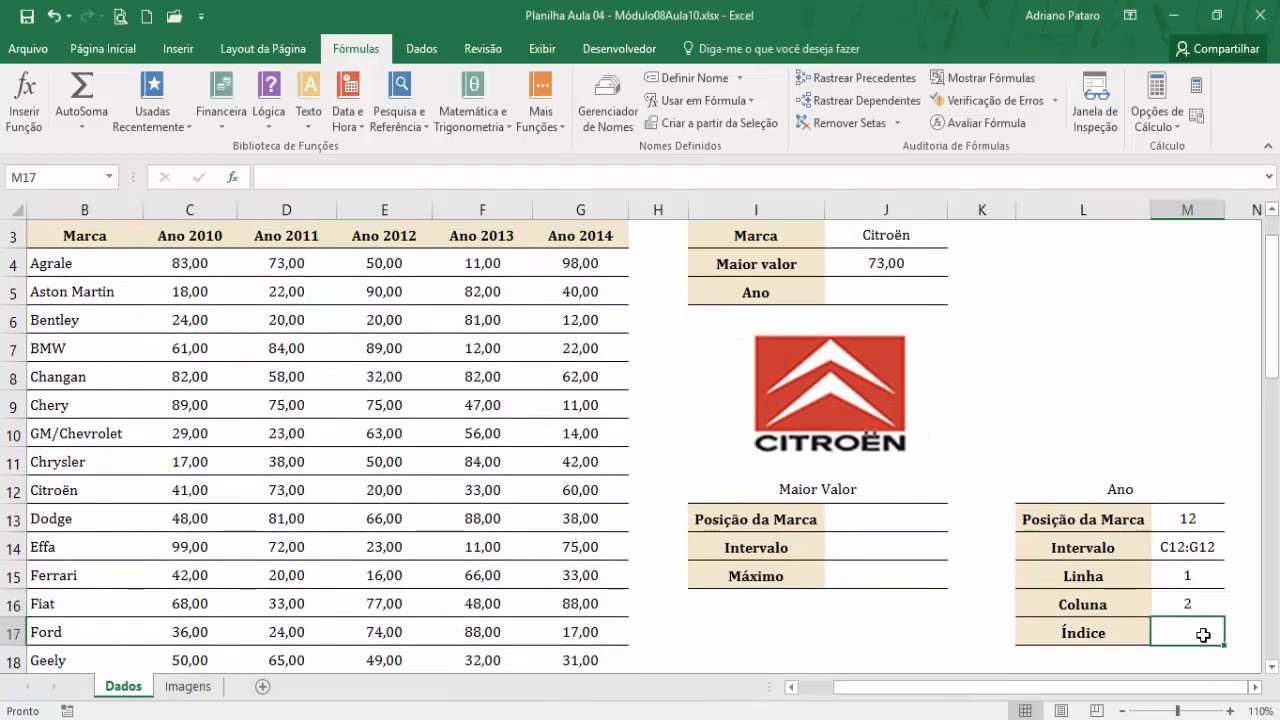
click(1193, 580)
click(1193, 606)
click(1198, 628)
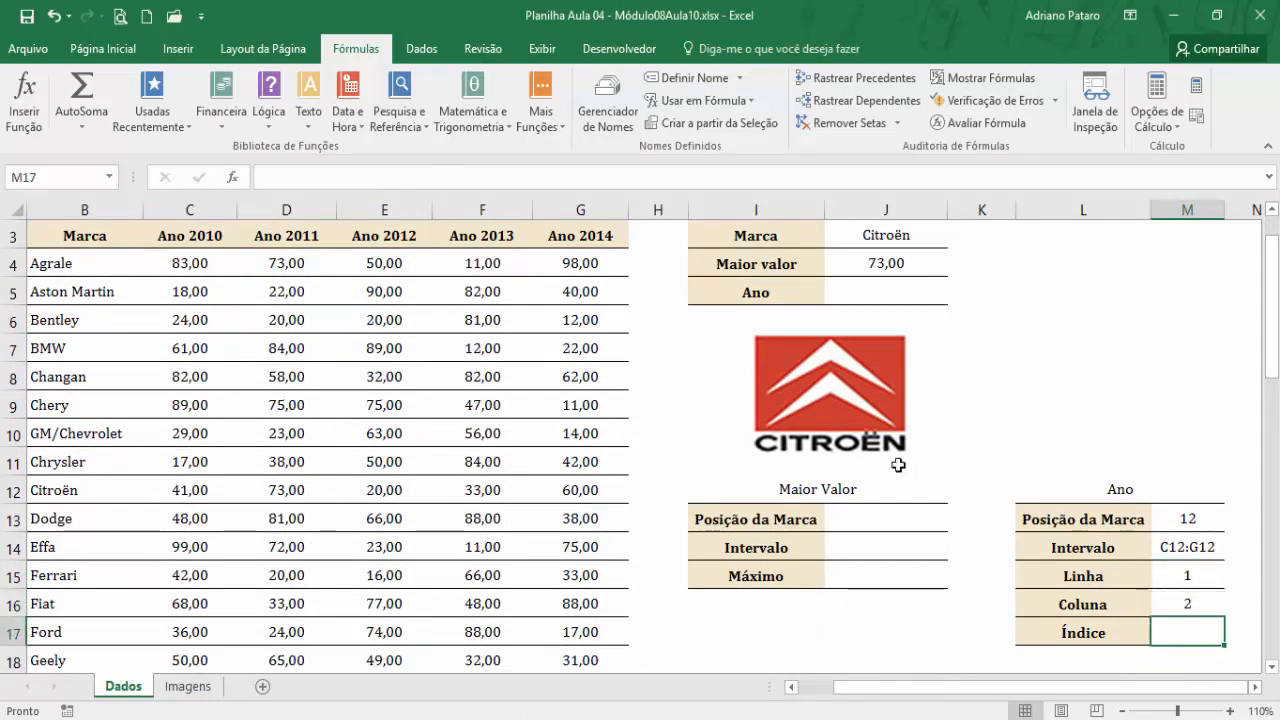
click(406, 128)
click(440, 360)
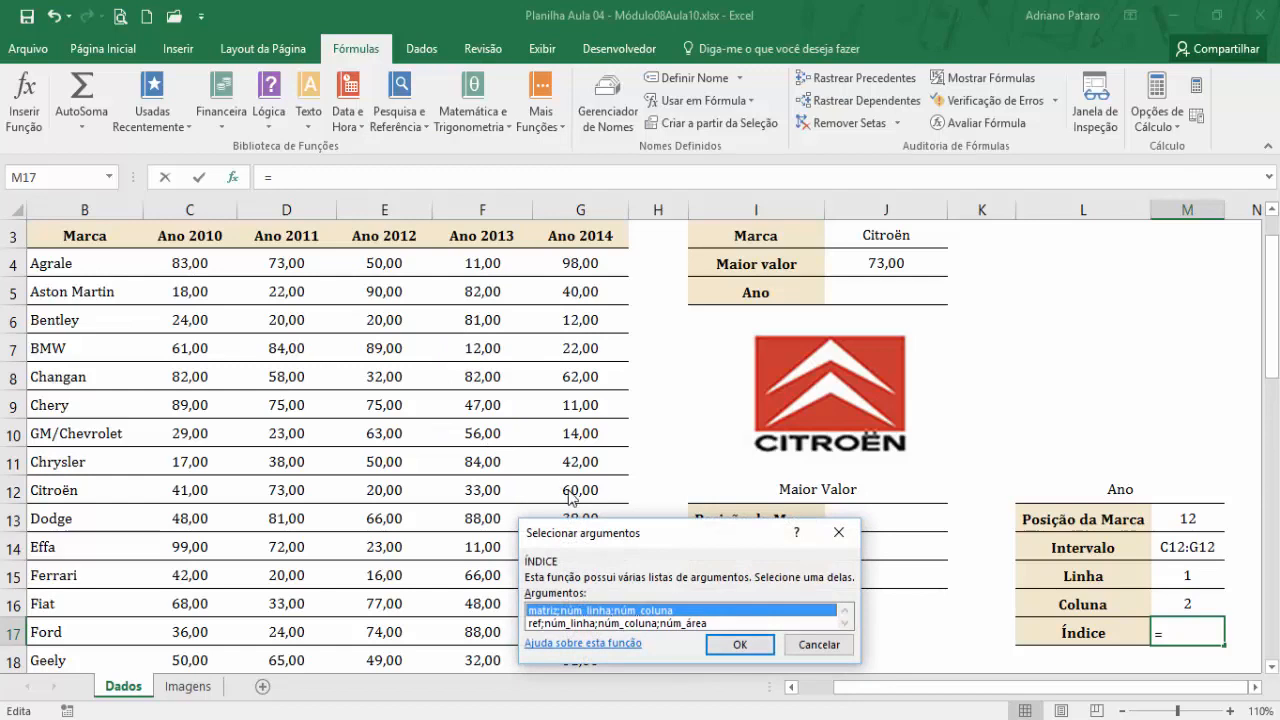
drag(604, 534, 423, 278)
click(552, 390)
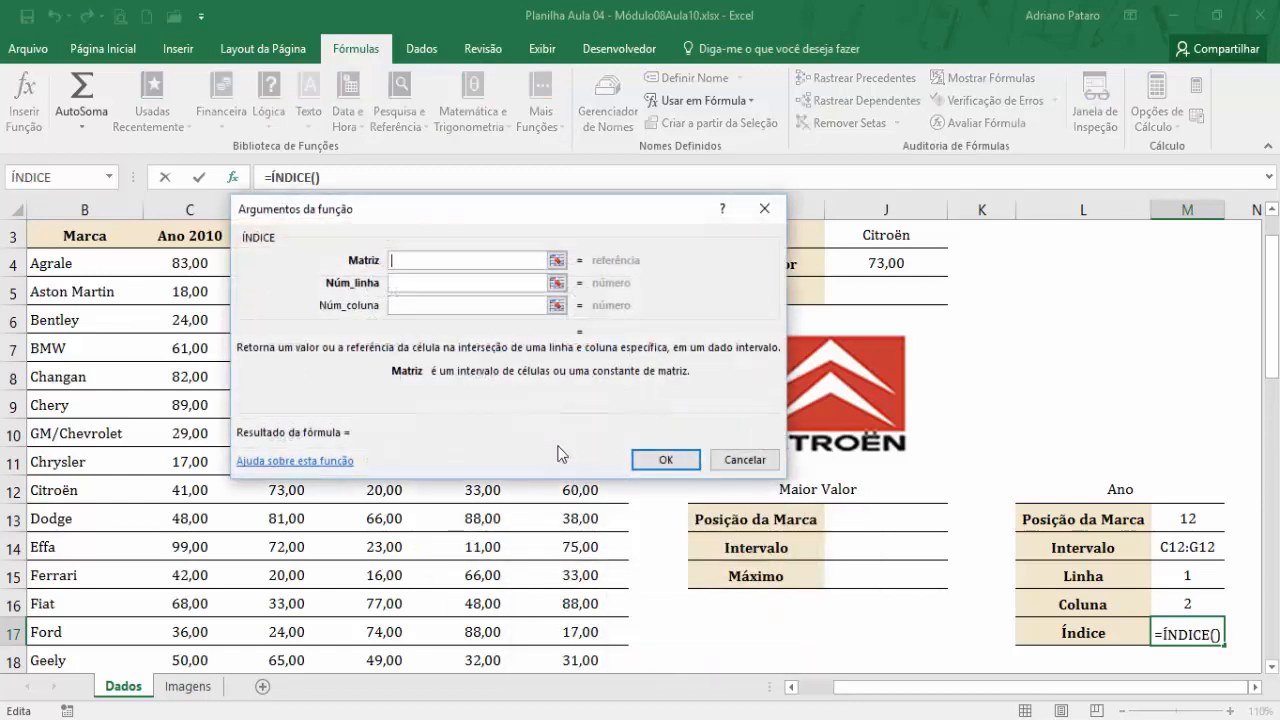
- Complete the M17 ÍNDICE function with C3:G49 as the array, M15 as the row and M16 as the column
drag(436, 232, 623, 237)
drag(205, 238, 580, 640)
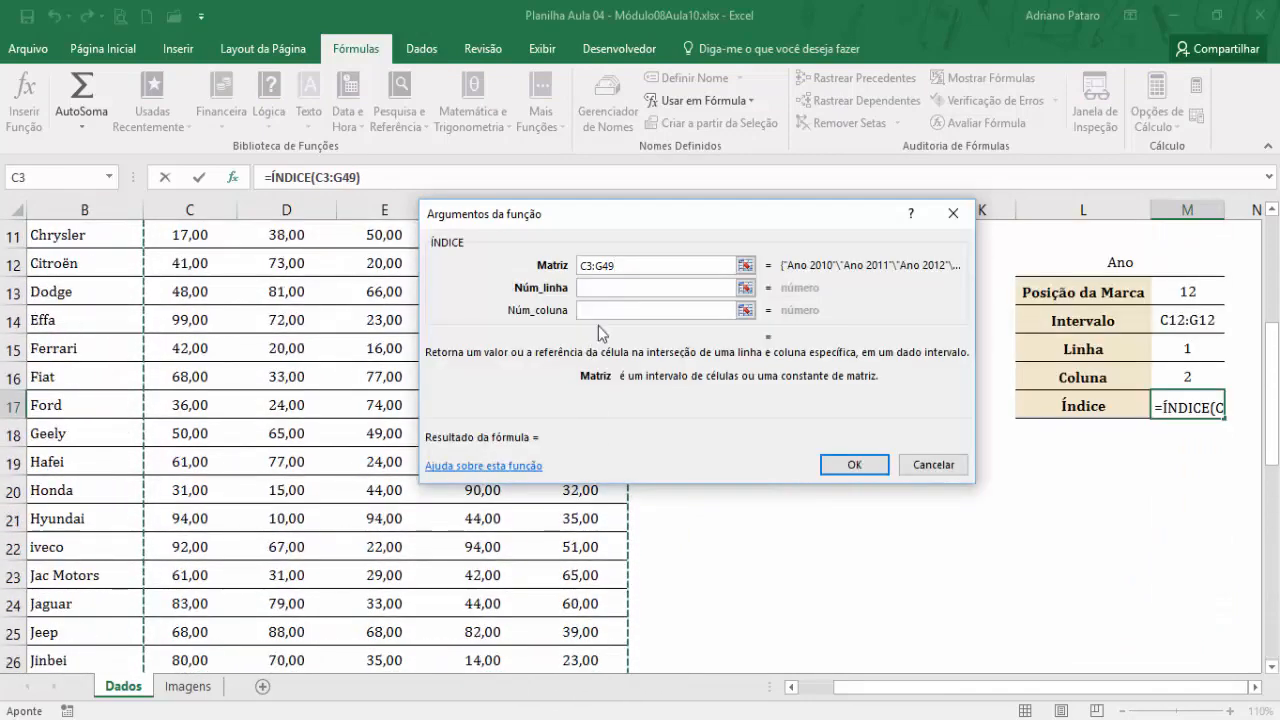
click(614, 289)
click(1166, 432)
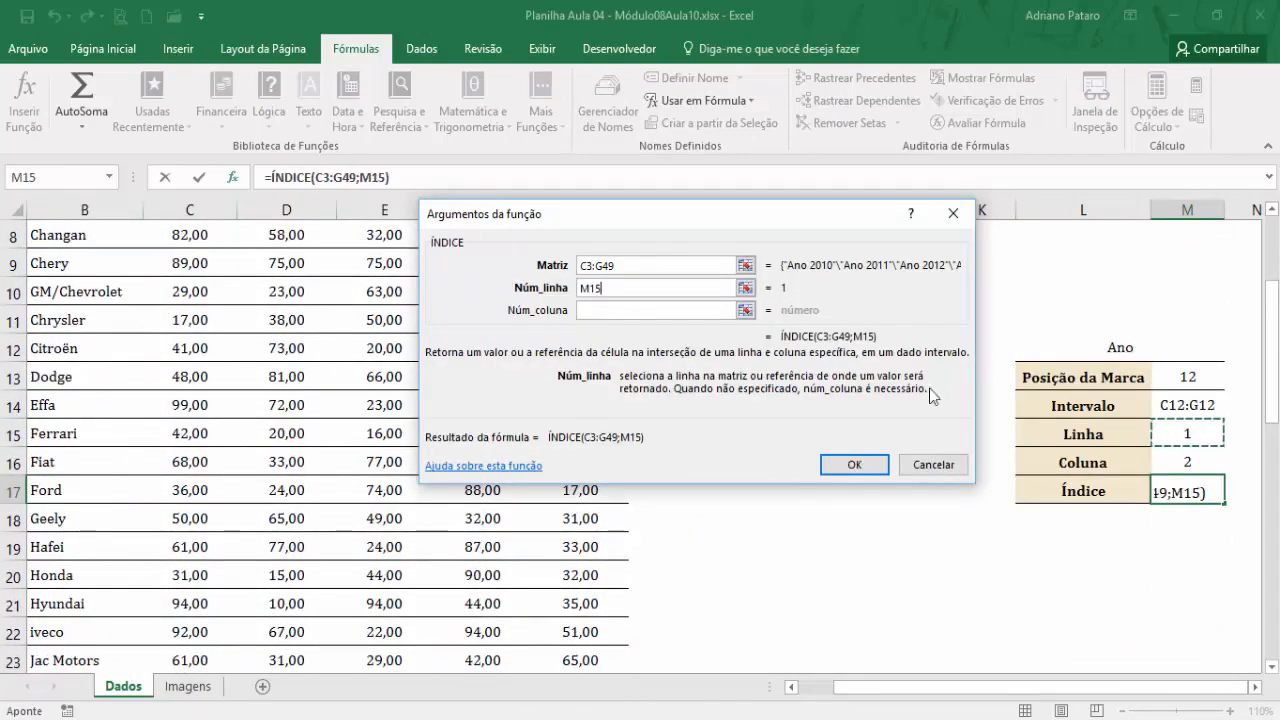
click(655, 310)
click(1145, 457)
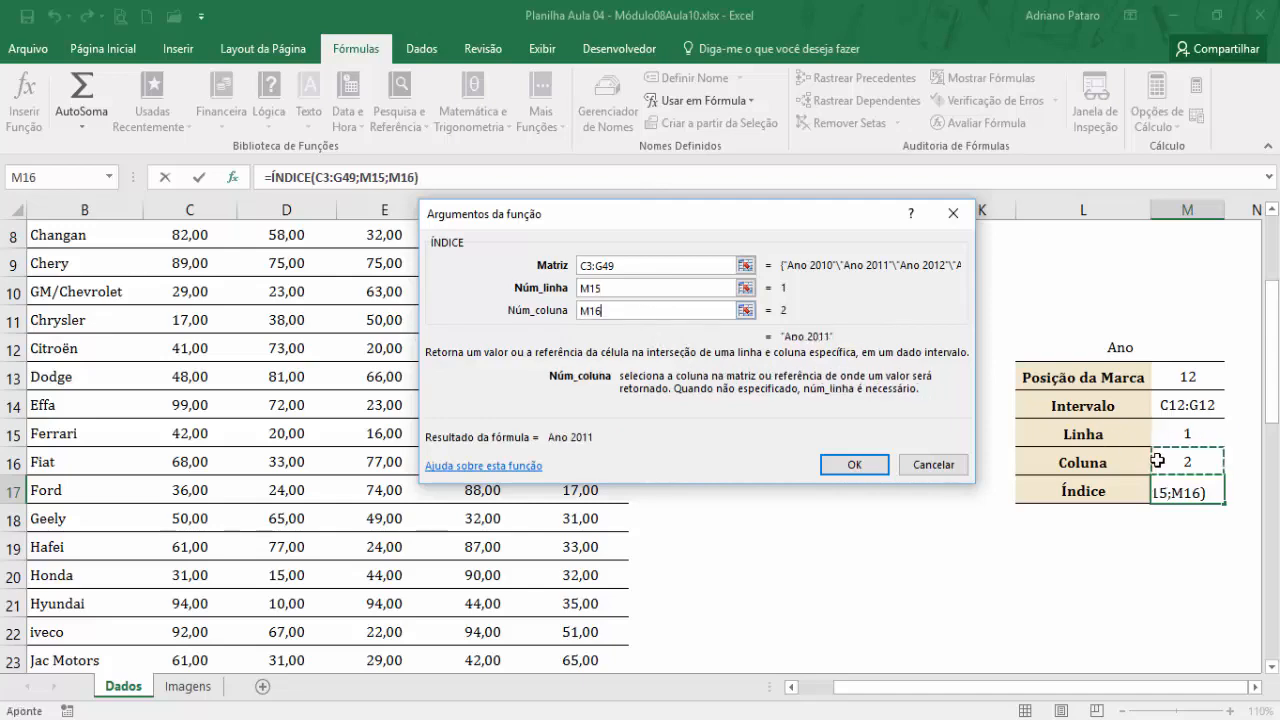
click(860, 466)
- Check the Índice result in M17 and the highest value in J4 against the Citroën row and its year heading
scroll(870, 575, up, 2)
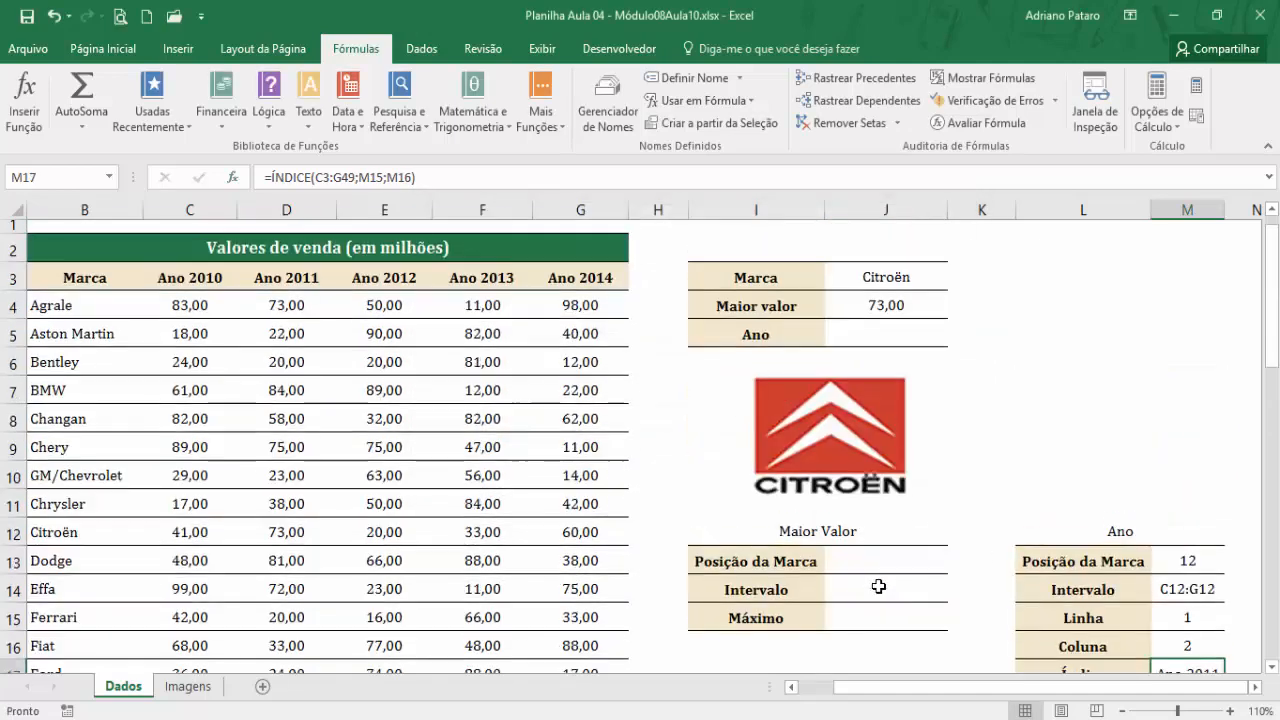
scroll(880, 586, down, 1)
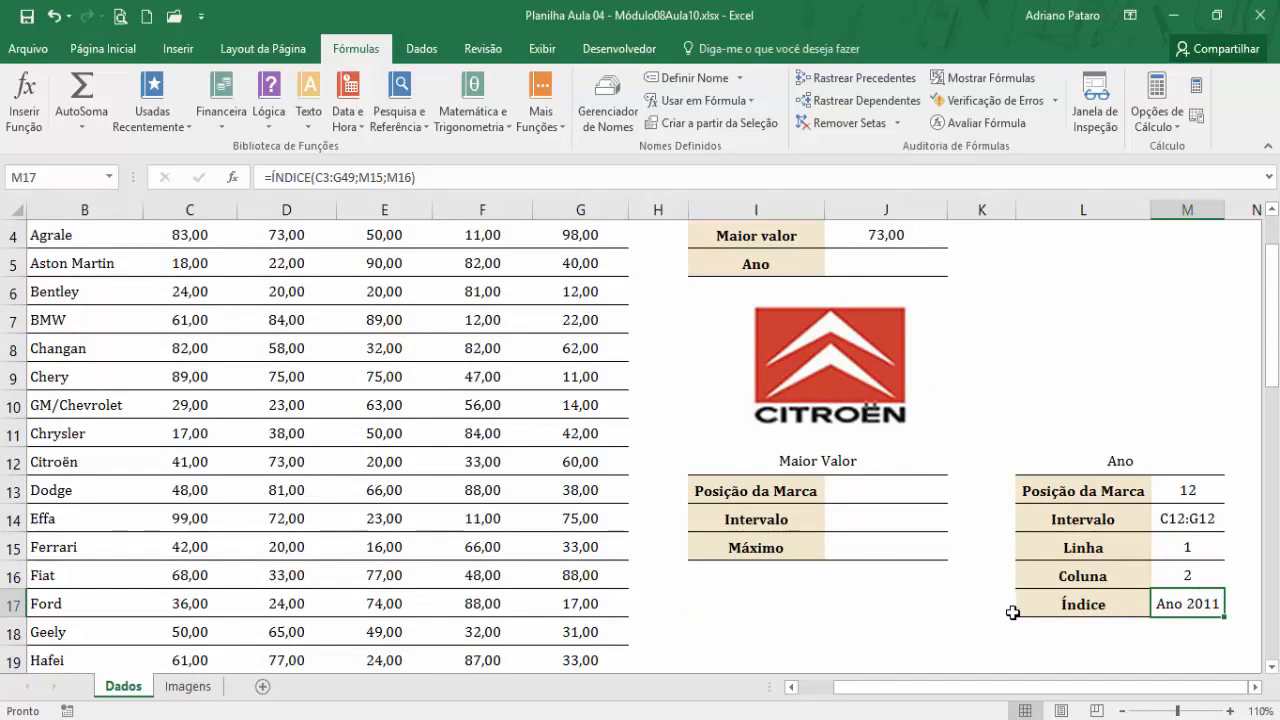
click(1122, 711)
scroll(1080, 505, up, 1)
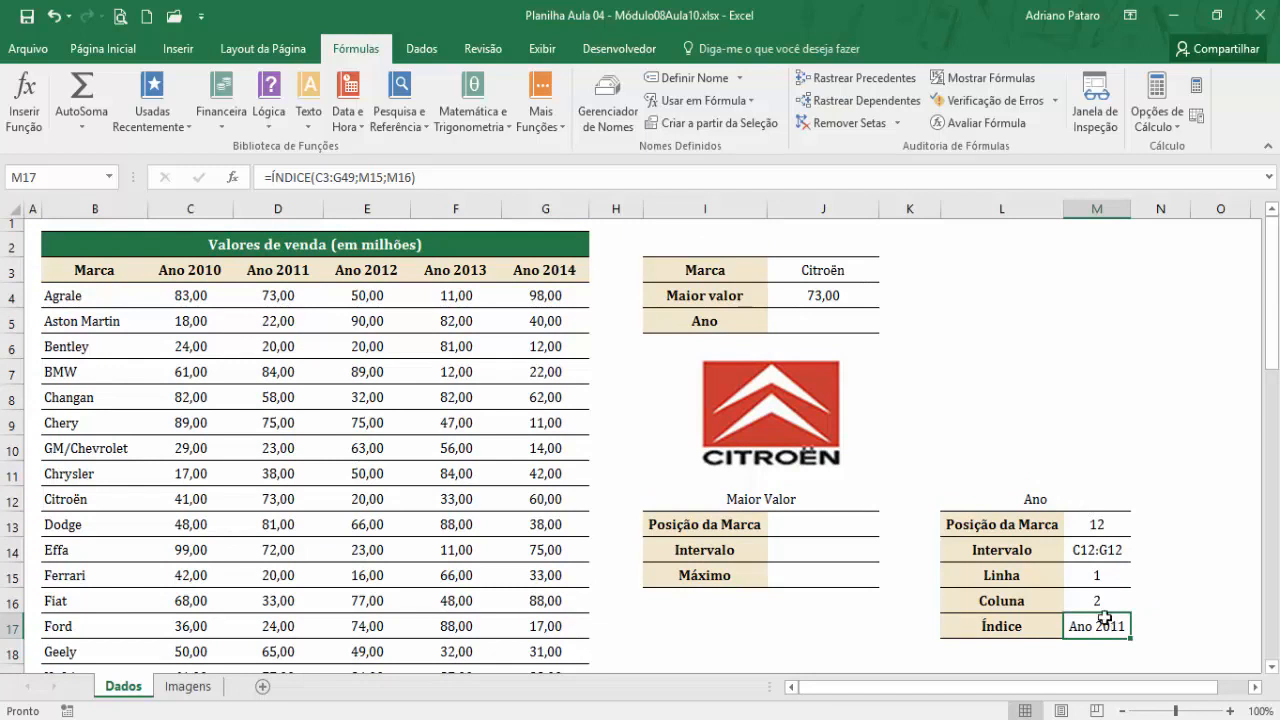
click(868, 303)
click(854, 277)
click(864, 295)
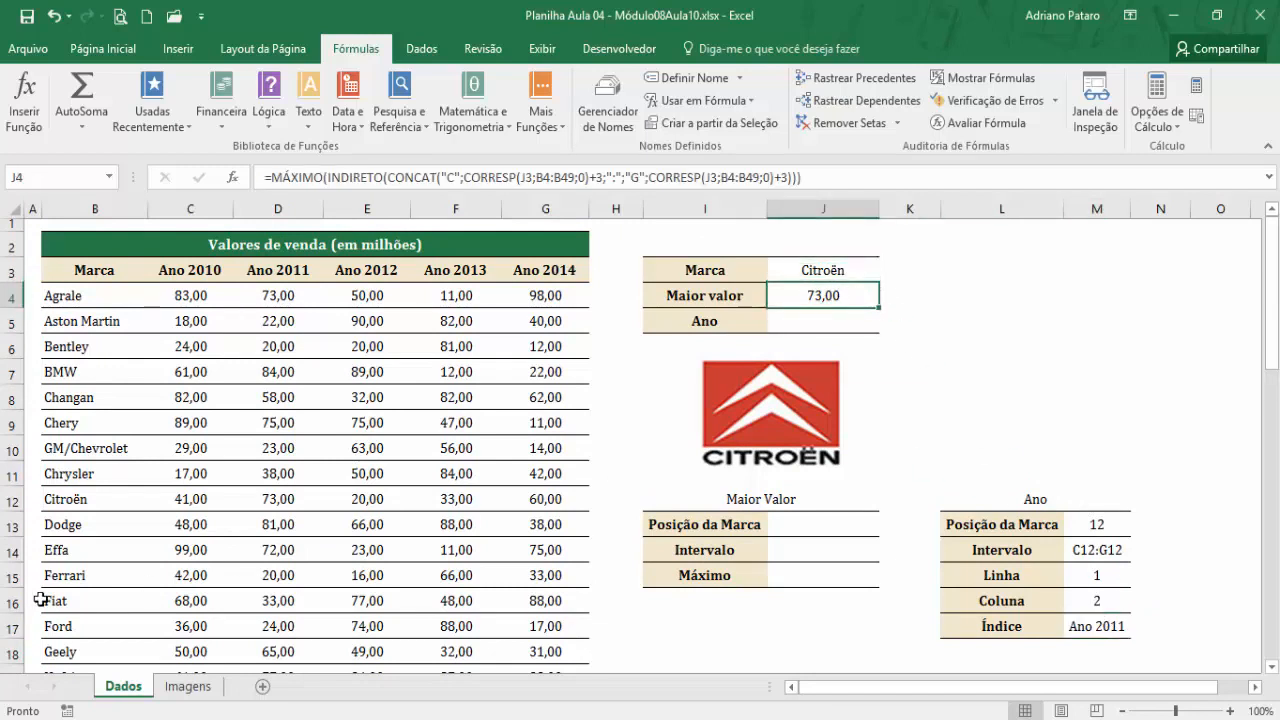
click(12, 498)
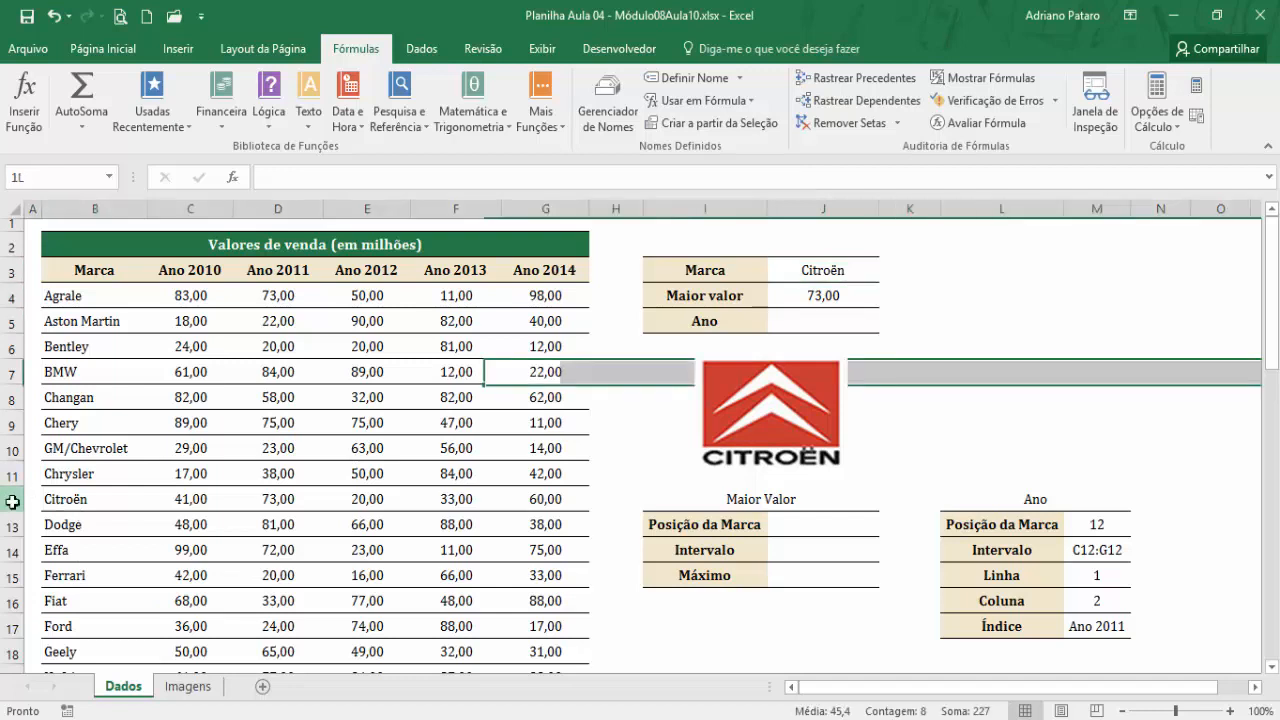
click(274, 497)
drag(274, 497, 278, 270)
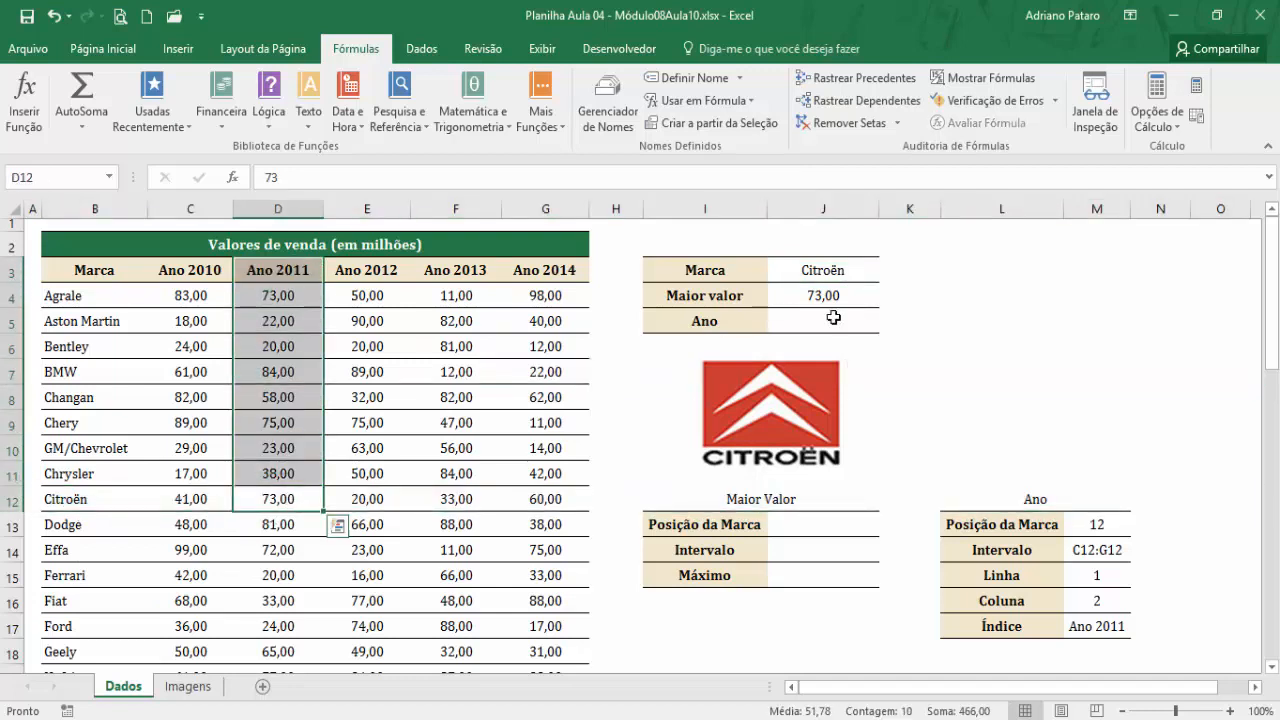
- Choose Agrale as the brand in J3 and compare its highest value with the matching year heading in the table
click(852, 271)
click(887, 272)
drag(889, 322, 887, 298)
click(868, 302)
click(887, 272)
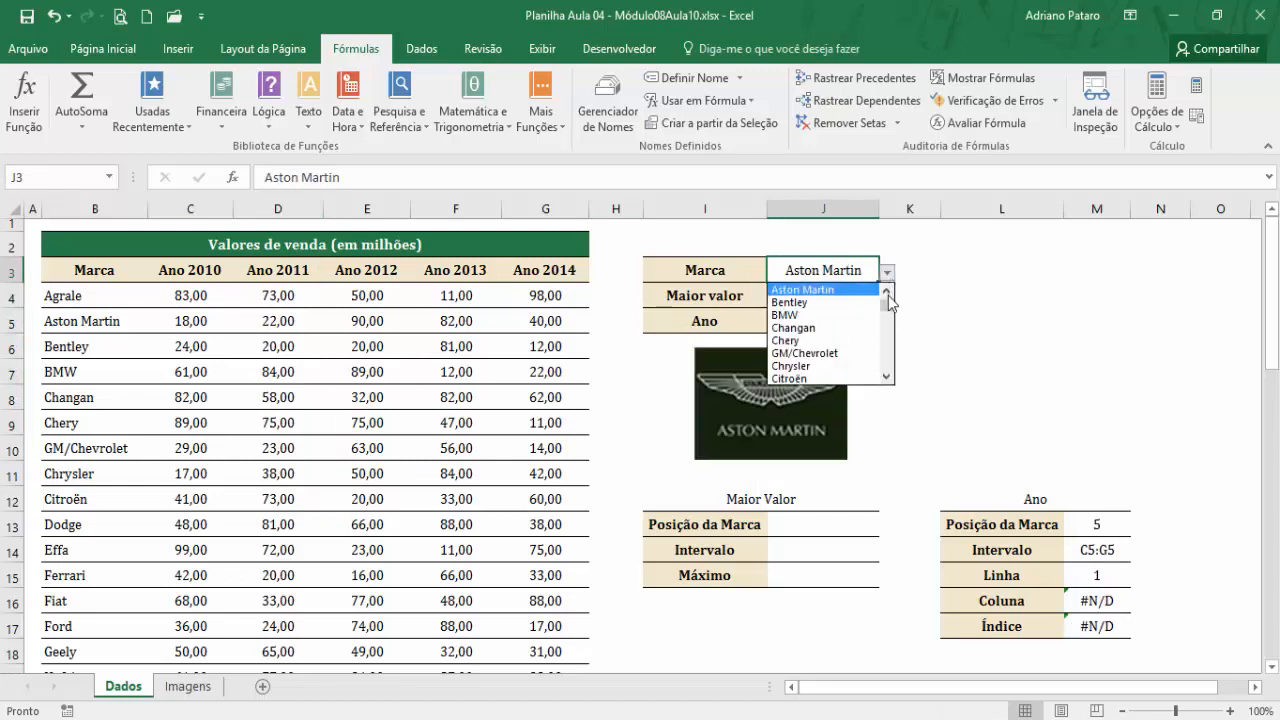
scroll(887, 303, up, 1)
click(856, 290)
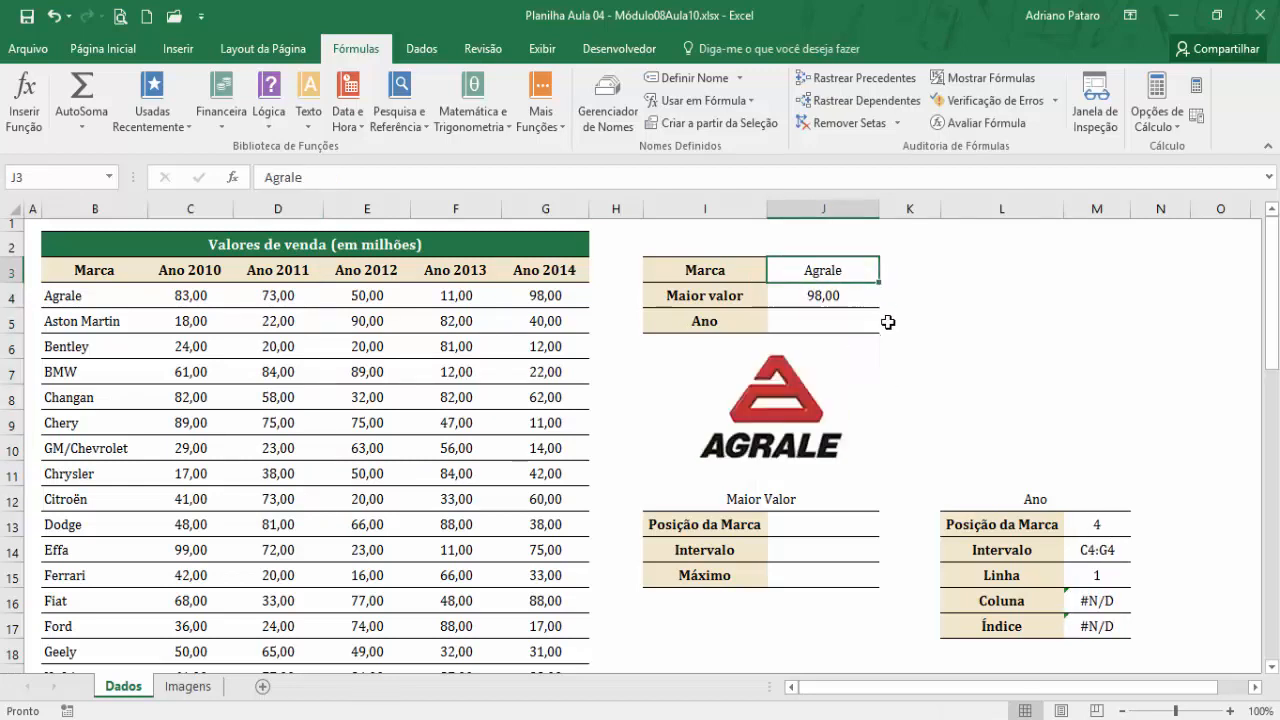
drag(551, 296, 564, 279)
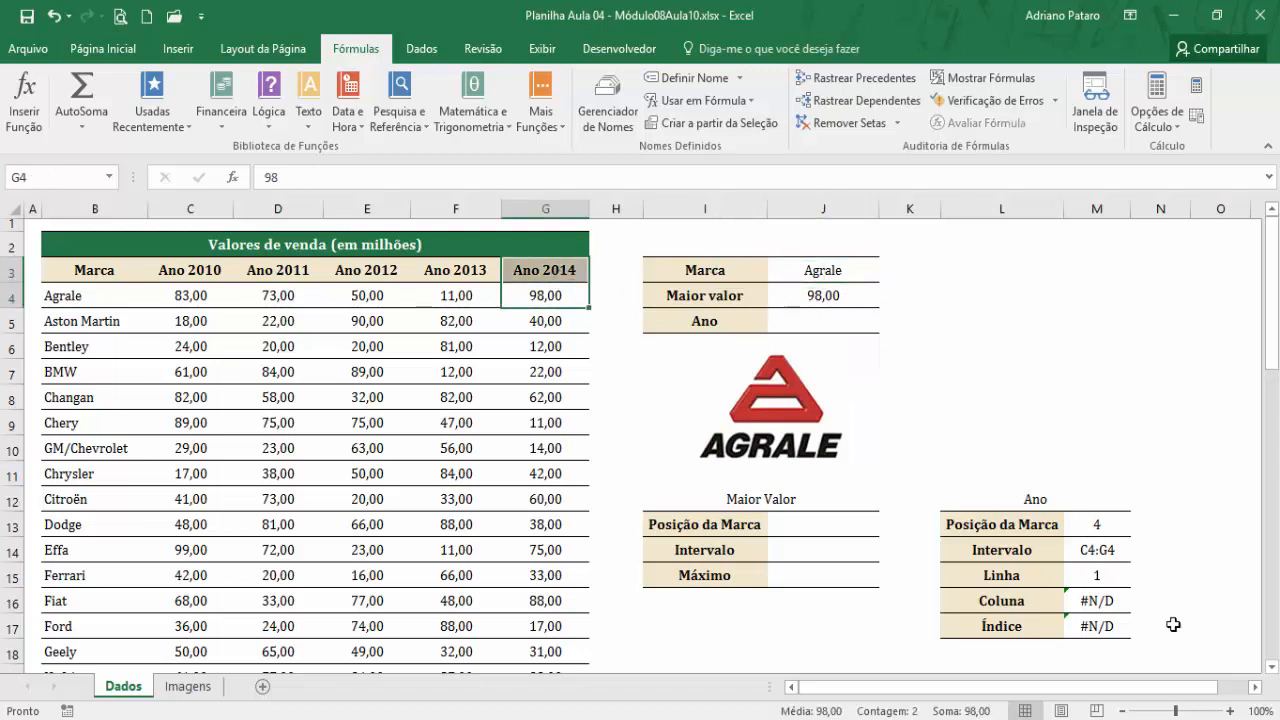
- Replace the fixed lookup range in the M16 CORRESP formula with a nested INDIRETO function that references M14
click(1108, 606)
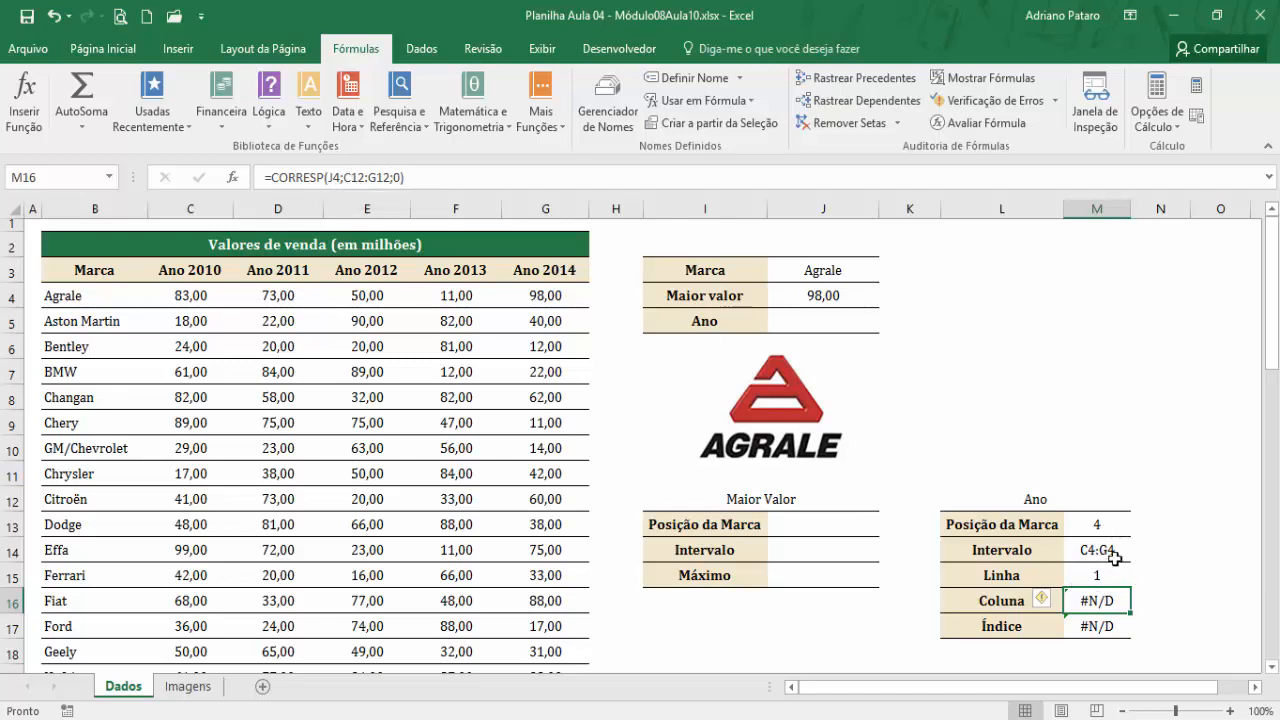
click(237, 179)
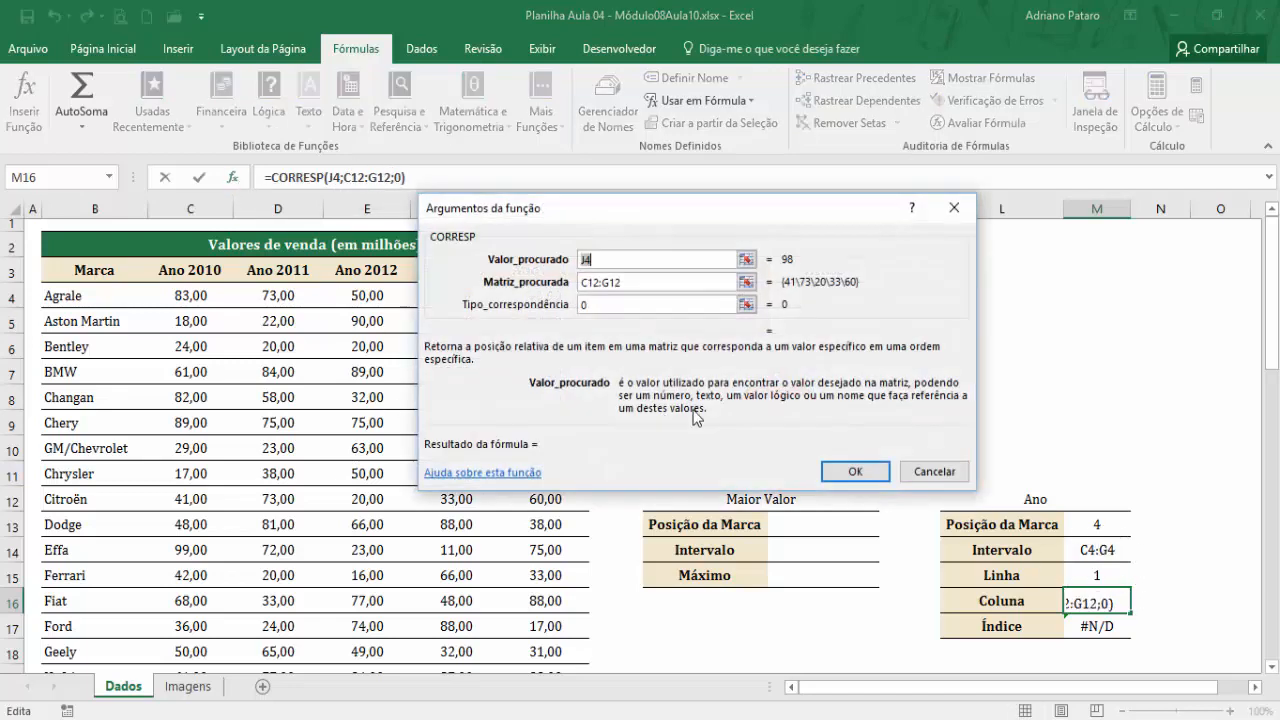
drag(690, 194, 773, 338)
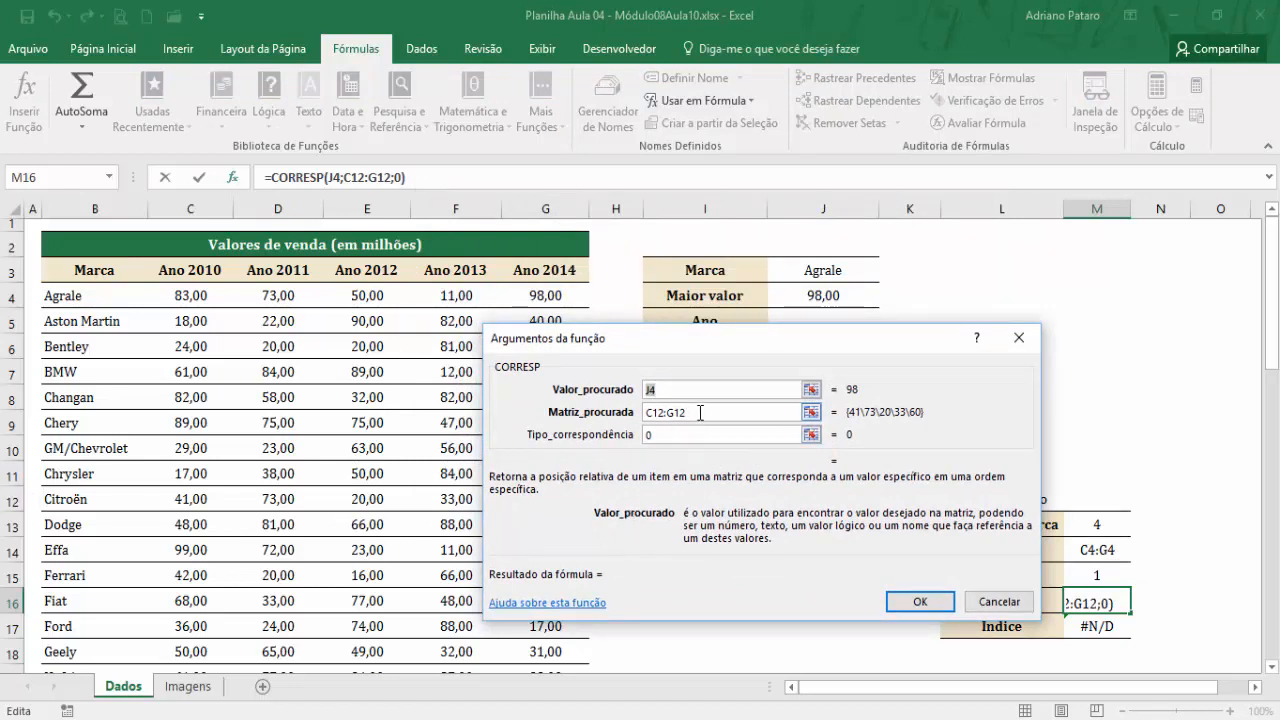
key(Tab)
key(BackSpace)
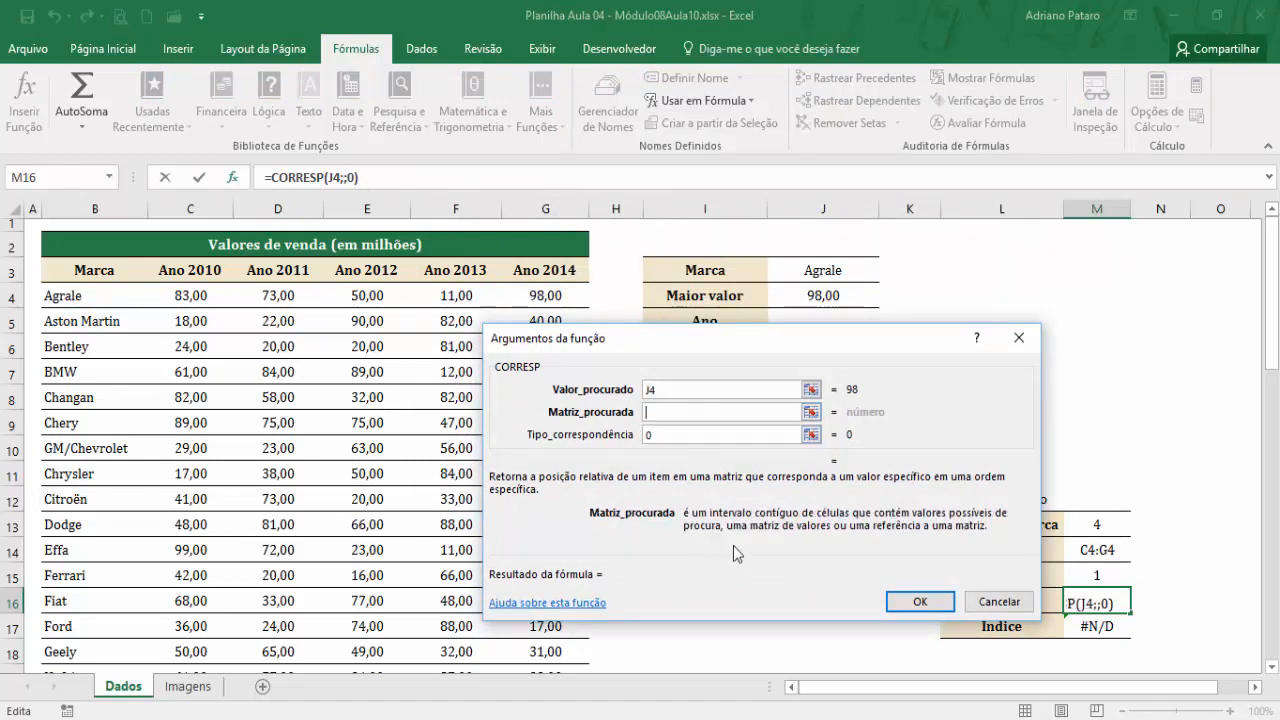
click(112, 178)
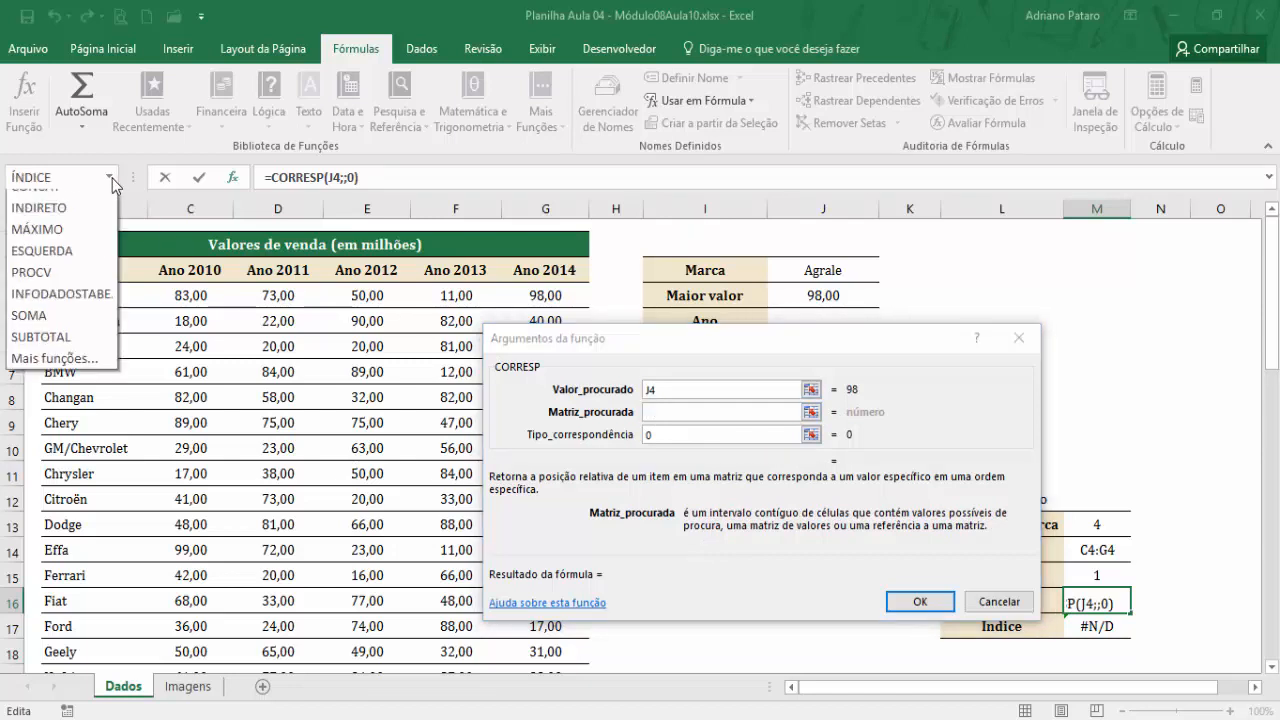
click(76, 268)
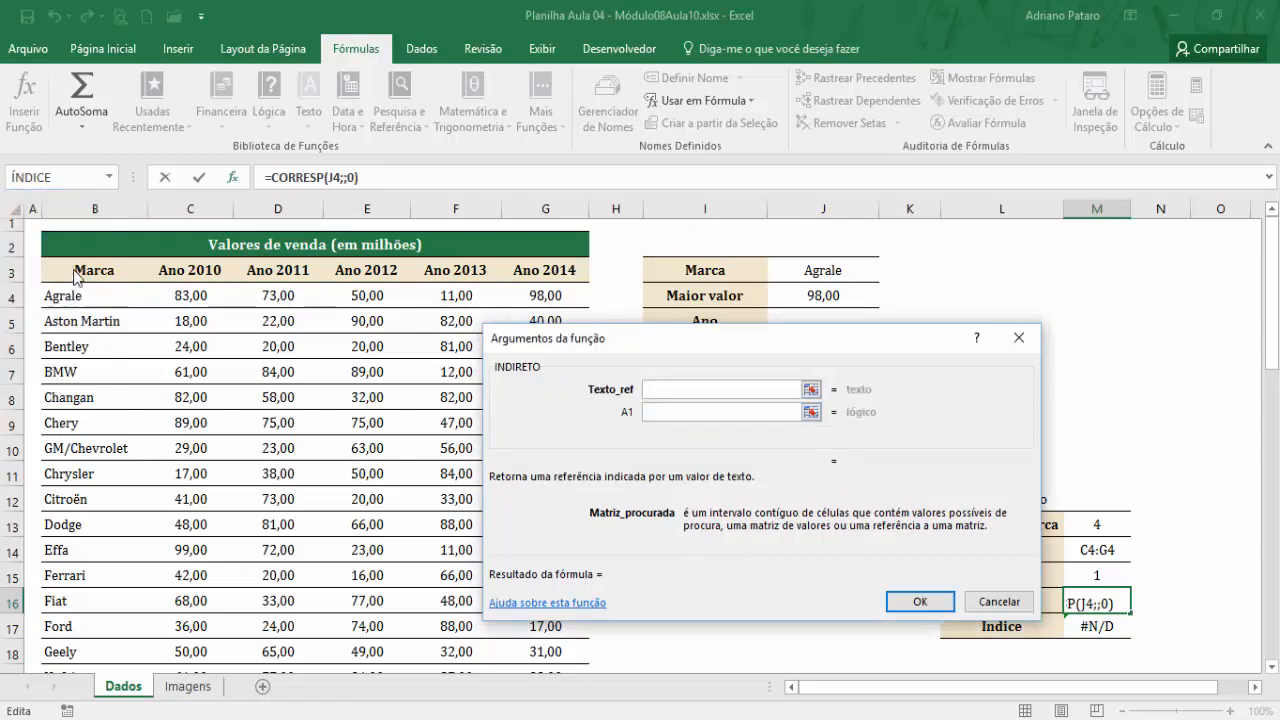
drag(623, 345, 374, 330)
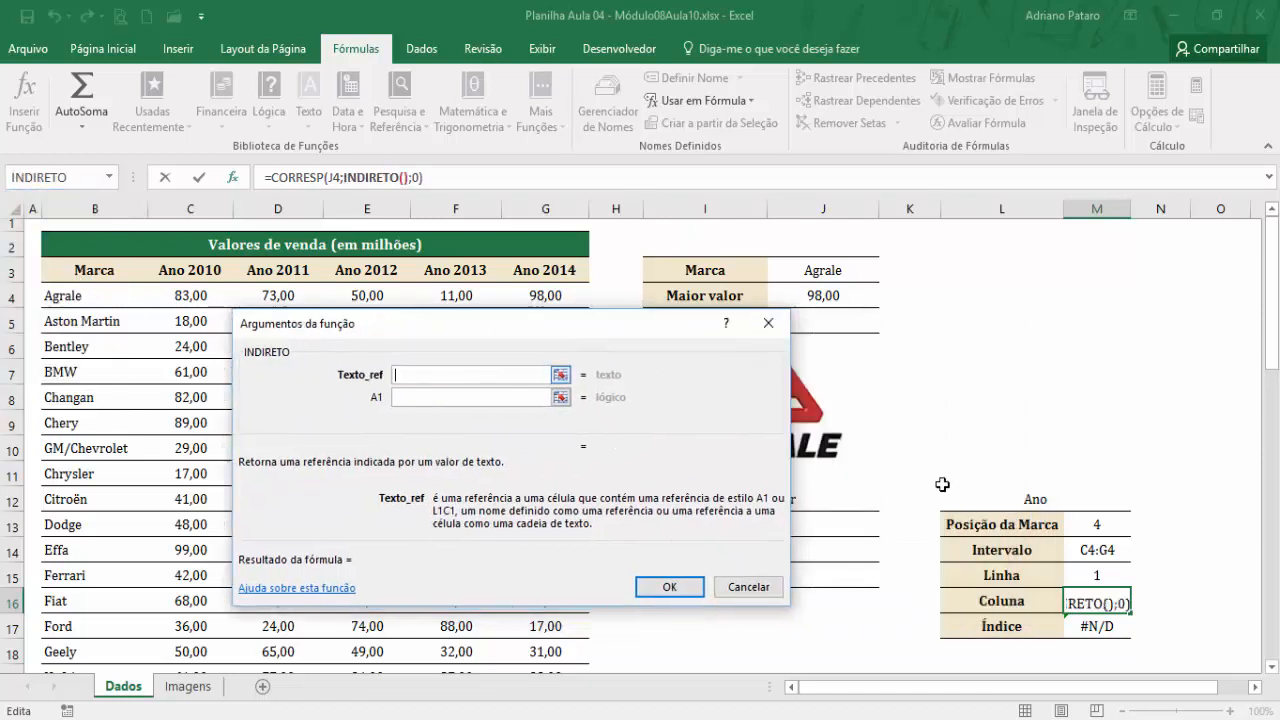
click(1110, 552)
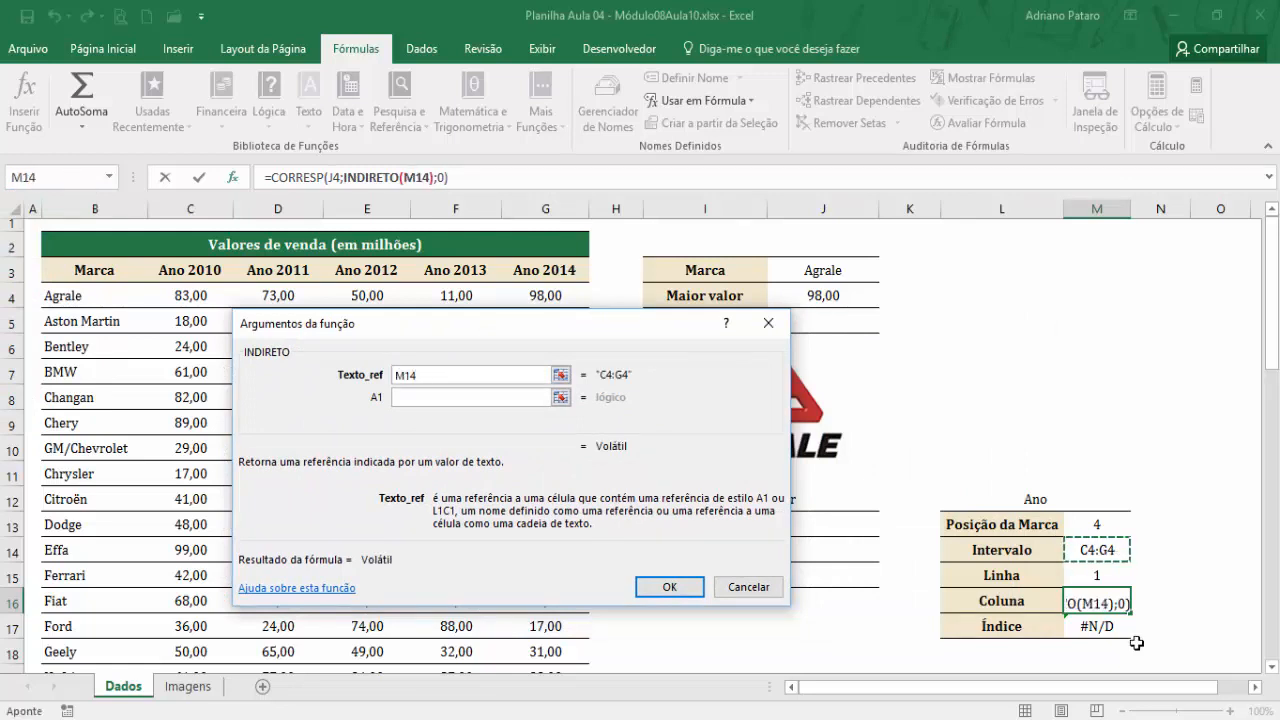
click(668, 587)
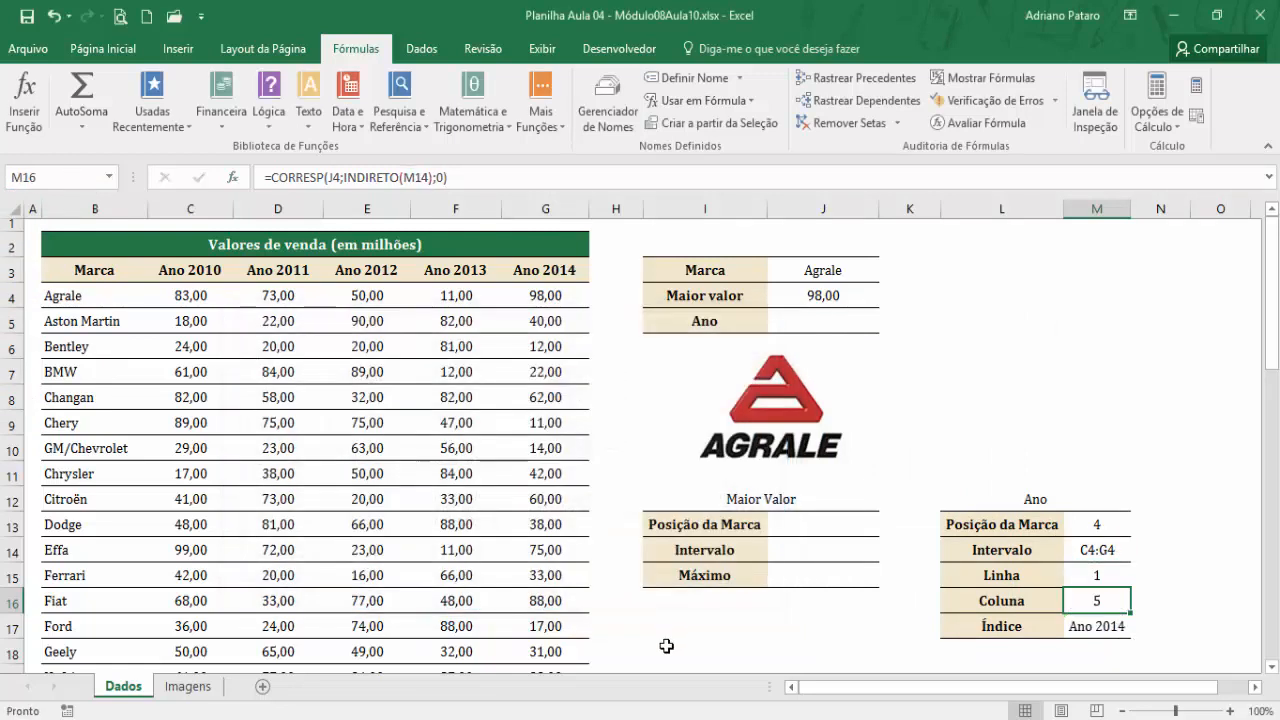
- Choose Aston Martin in J3 and check its row's highest value and year heading against the Índice result in M17
click(851, 270)
click(887, 272)
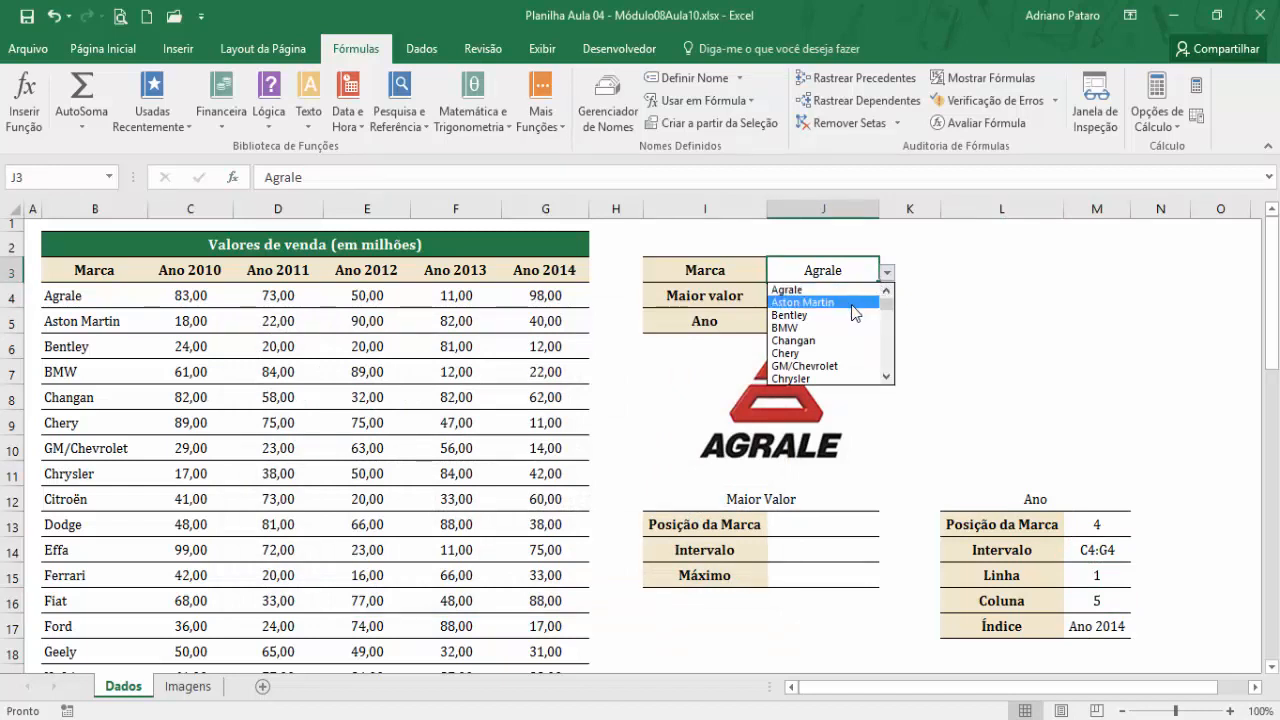
click(852, 302)
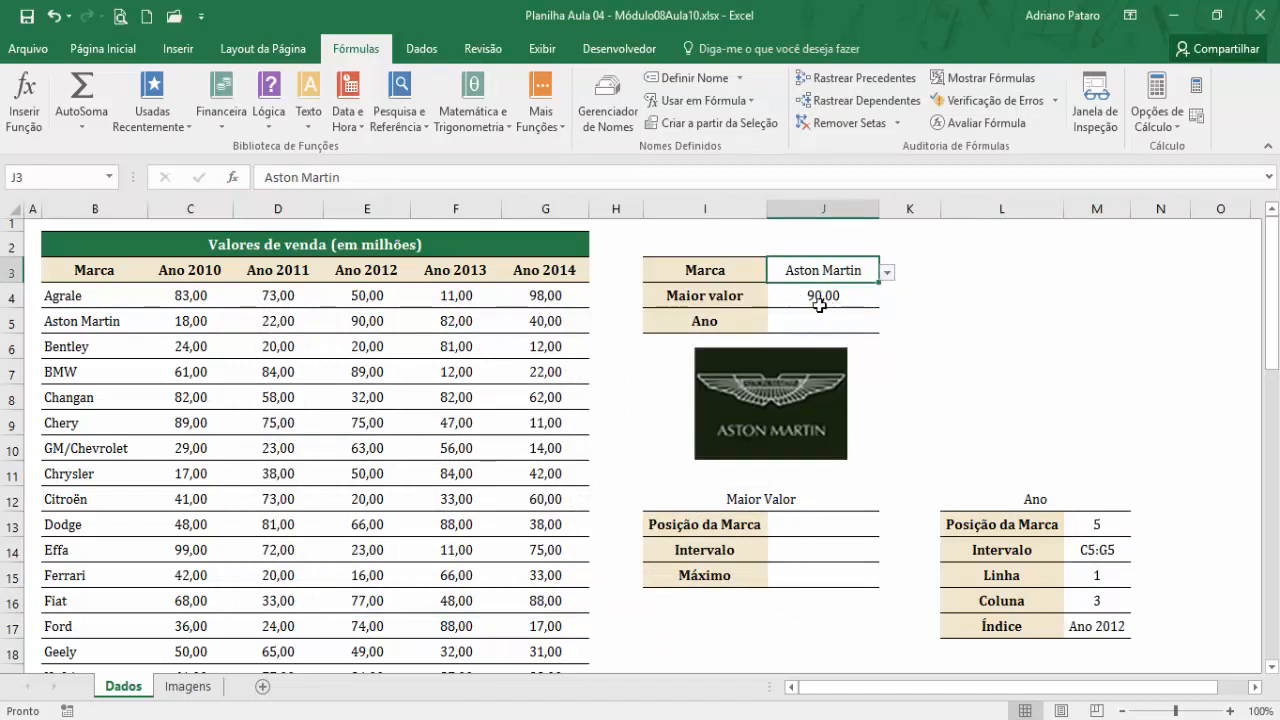
drag(185, 321, 527, 324)
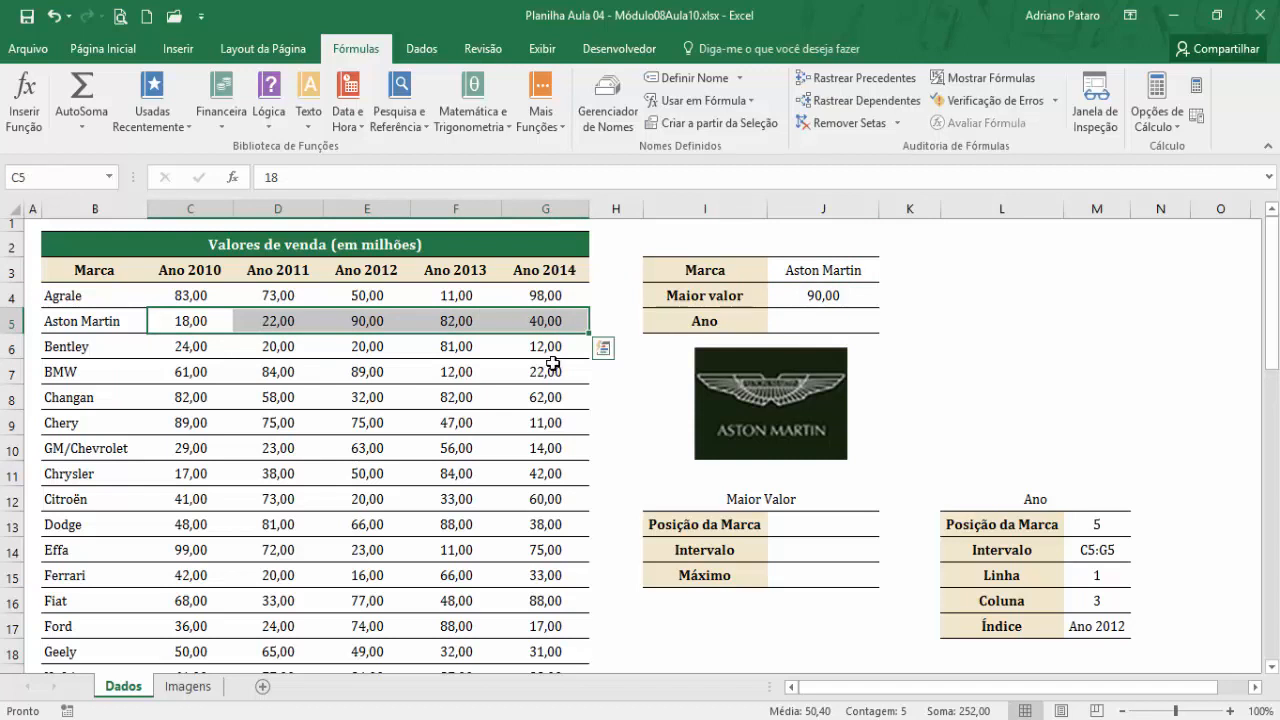
click(374, 322)
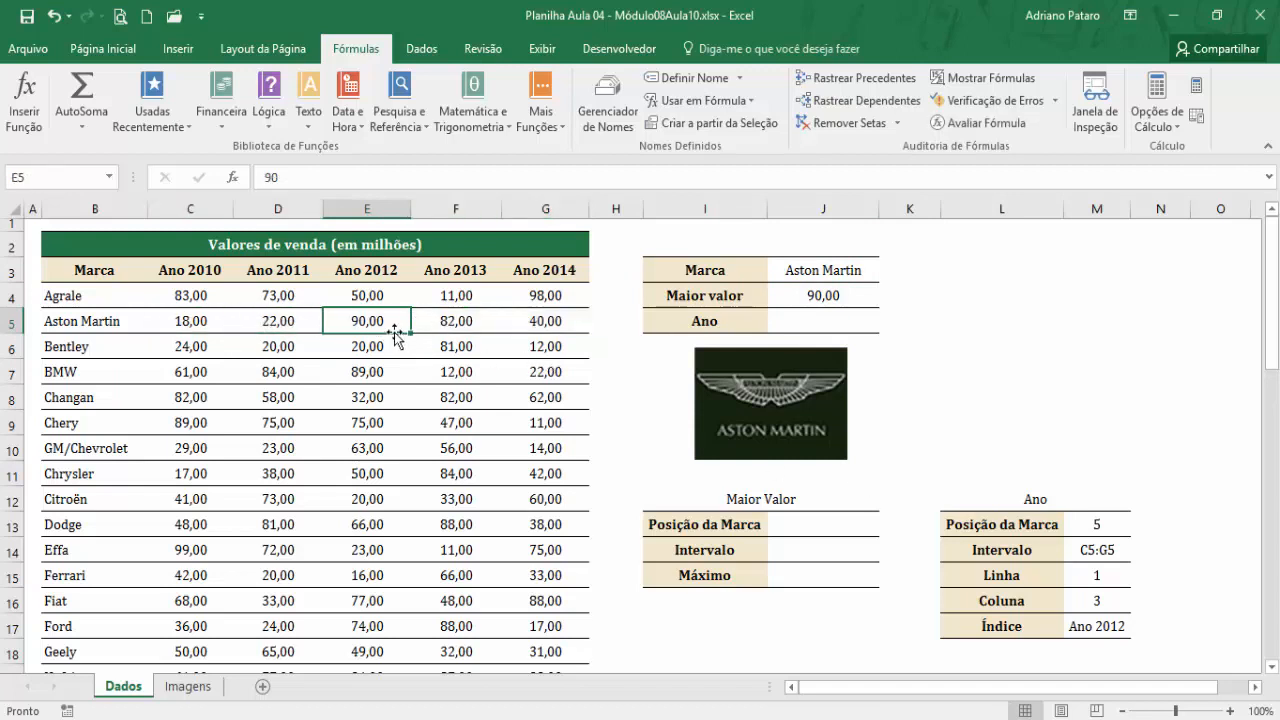
drag(391, 320, 400, 298)
click(1093, 624)
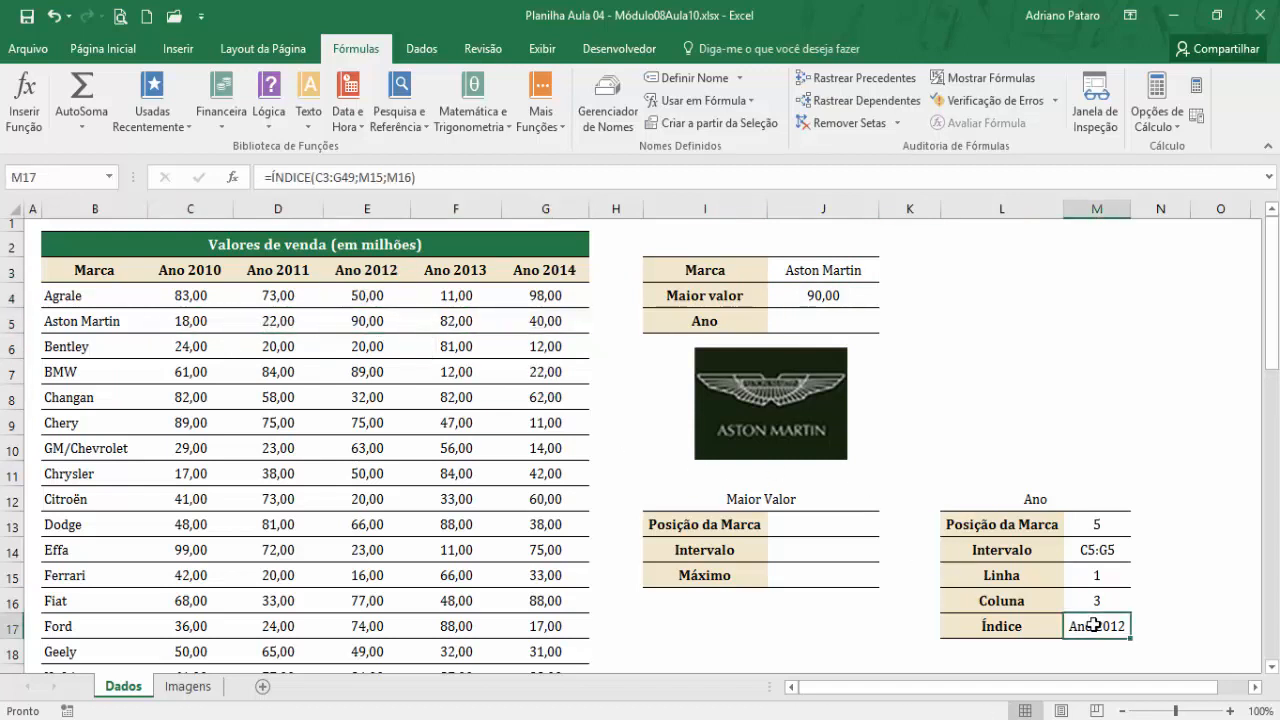
- Choose Renault as the brand in J3
click(850, 272)
click(887, 272)
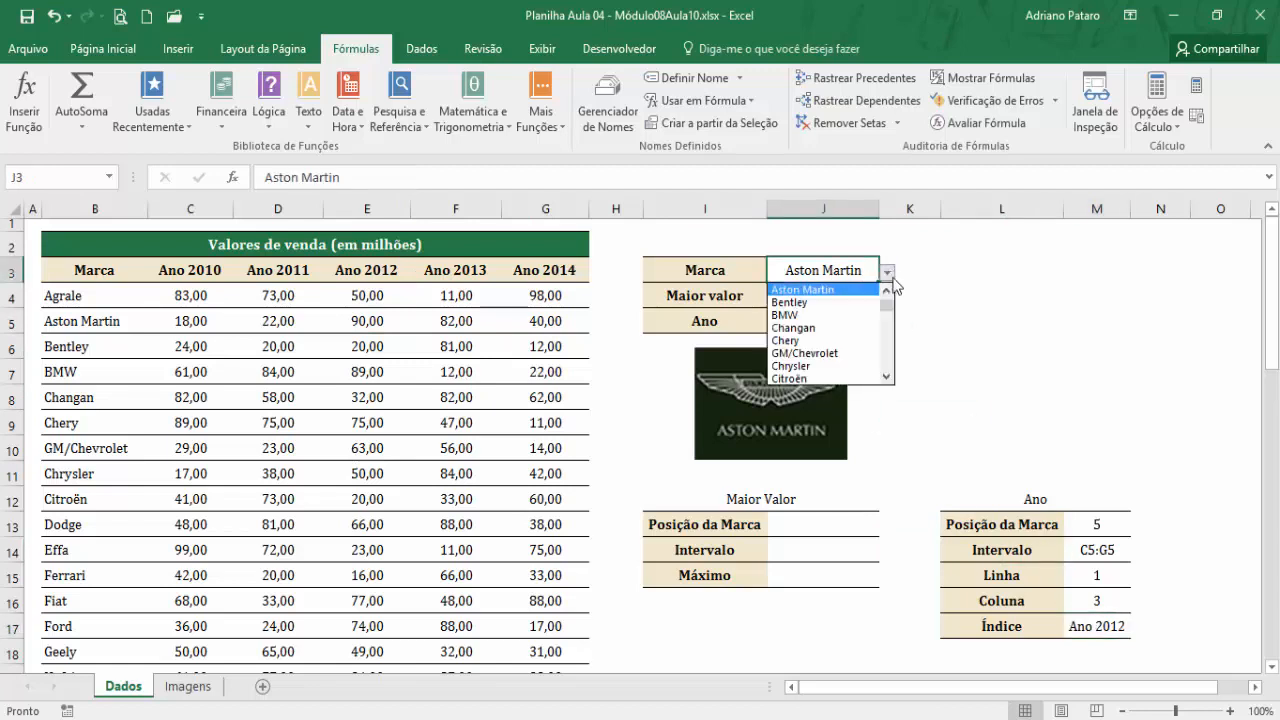
drag(887, 305, 887, 362)
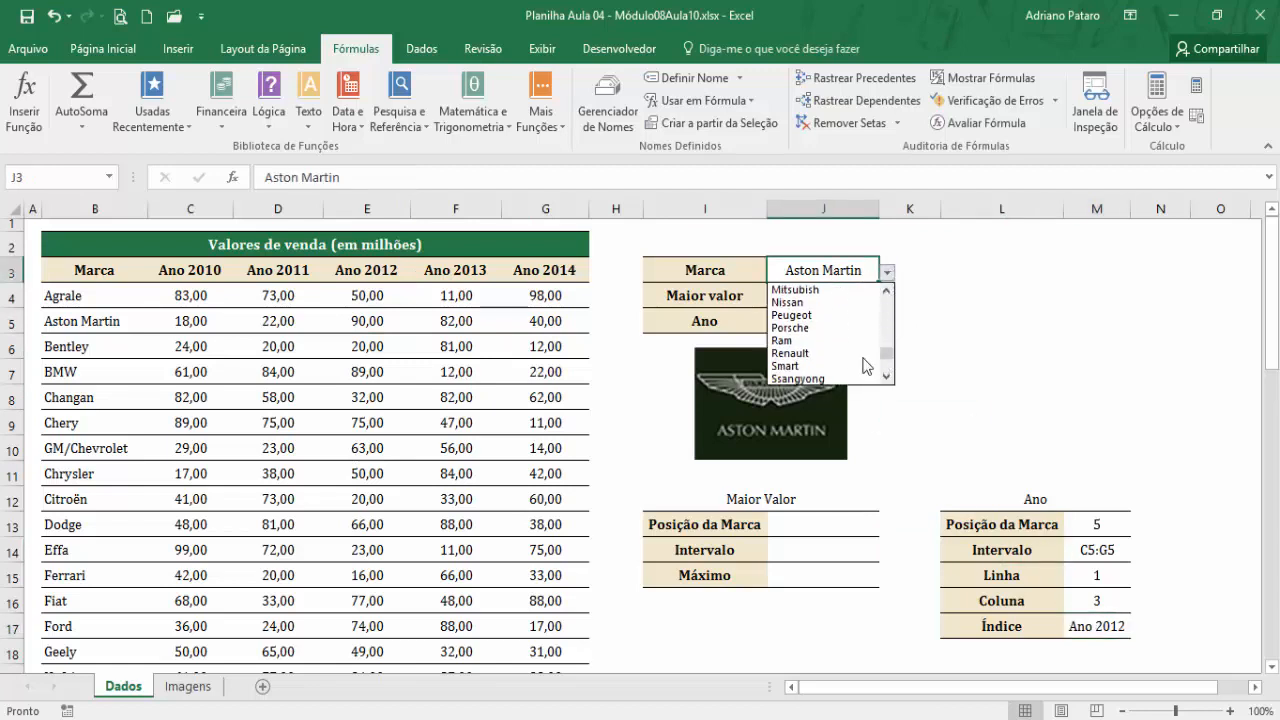
click(843, 353)
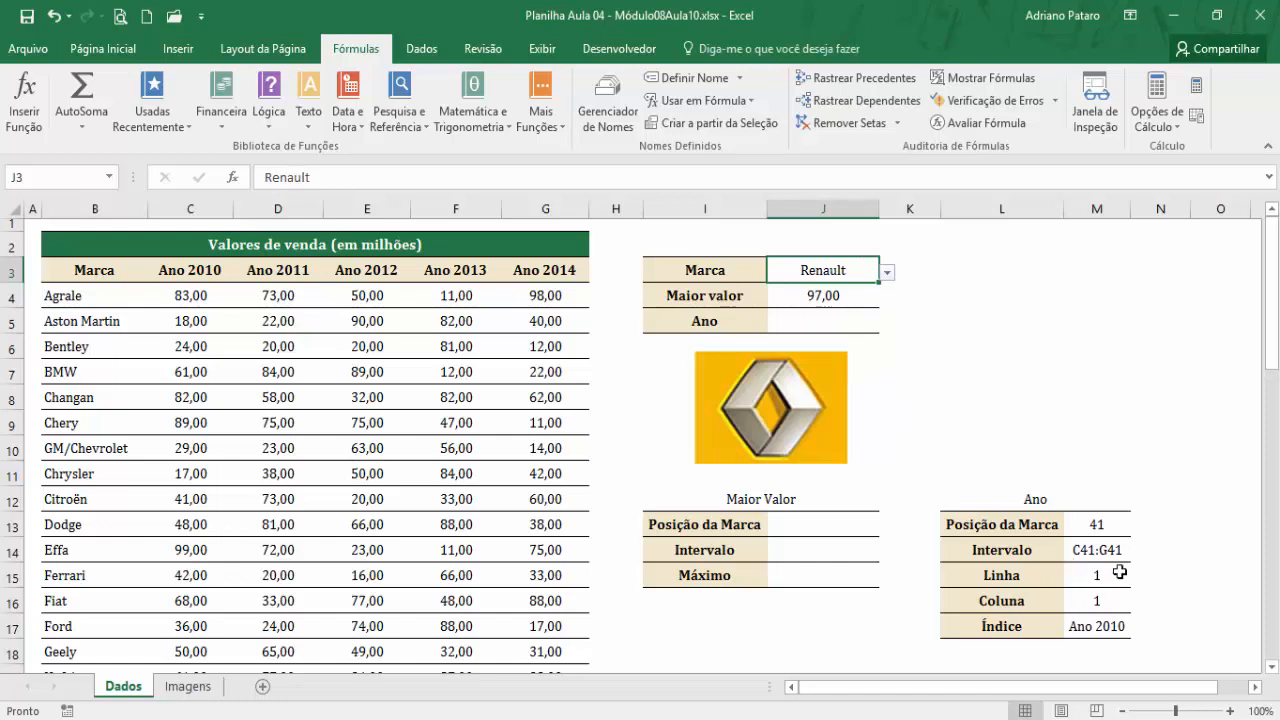
- Check the Renault row's highest value and its year heading against the Índice result in M17
scroll(249, 411, down, 8)
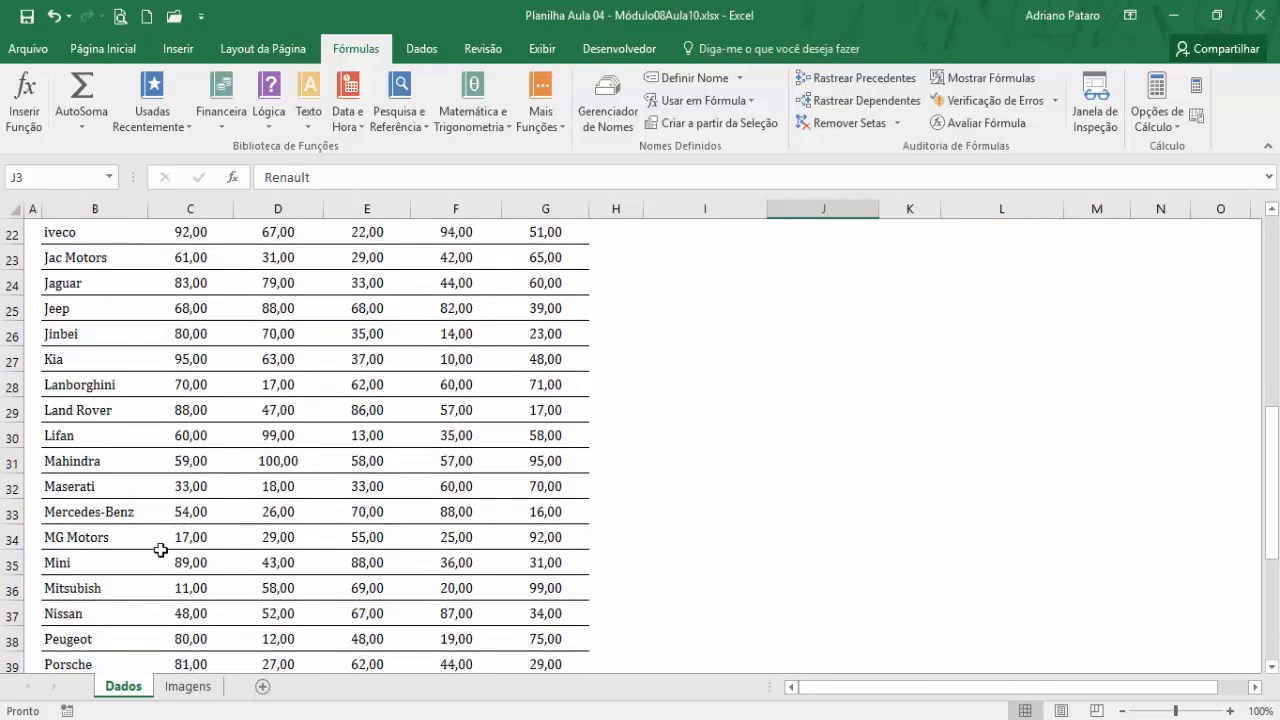
click(86, 640)
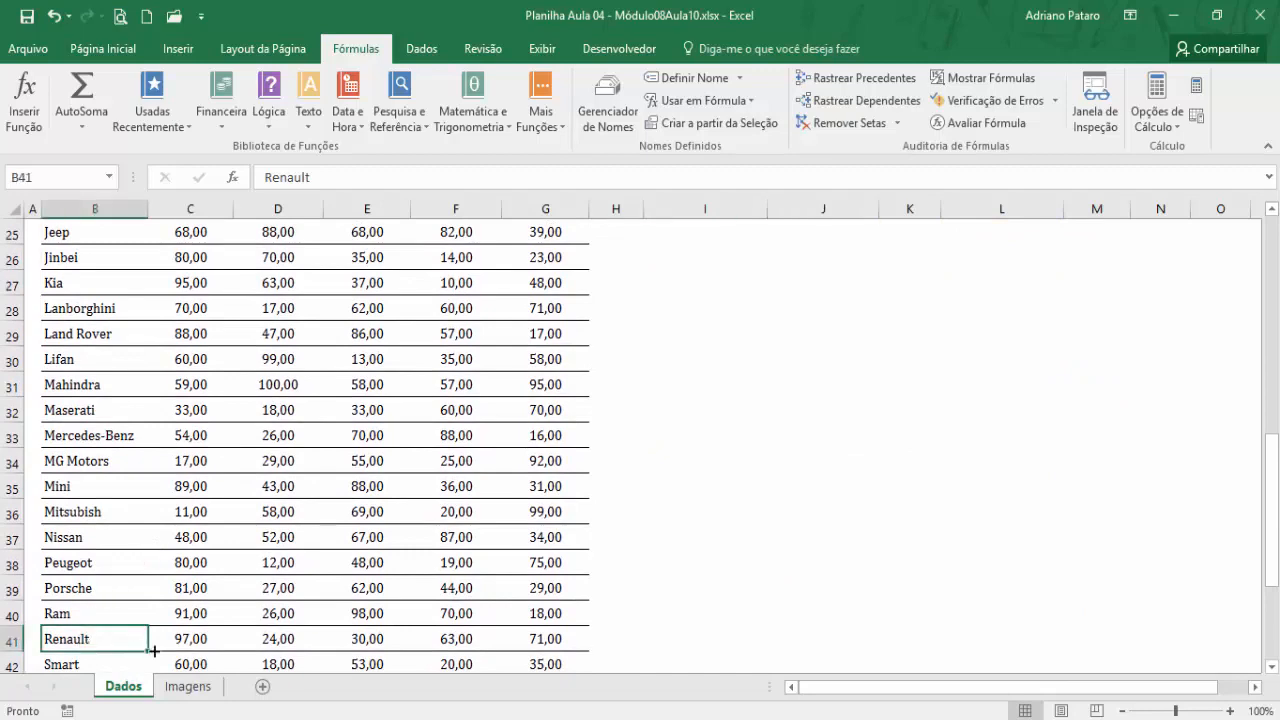
drag(197, 634, 545, 643)
click(205, 640)
scroll(200, 540, up, 8)
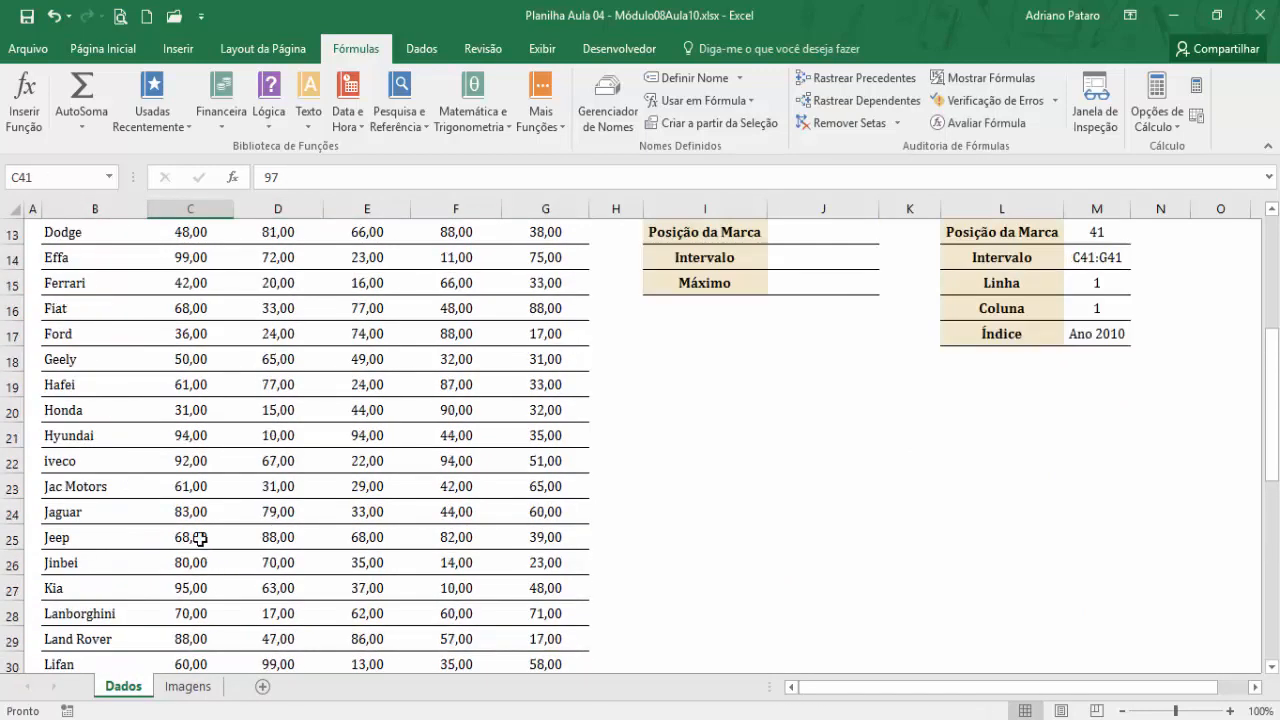
click(217, 276)
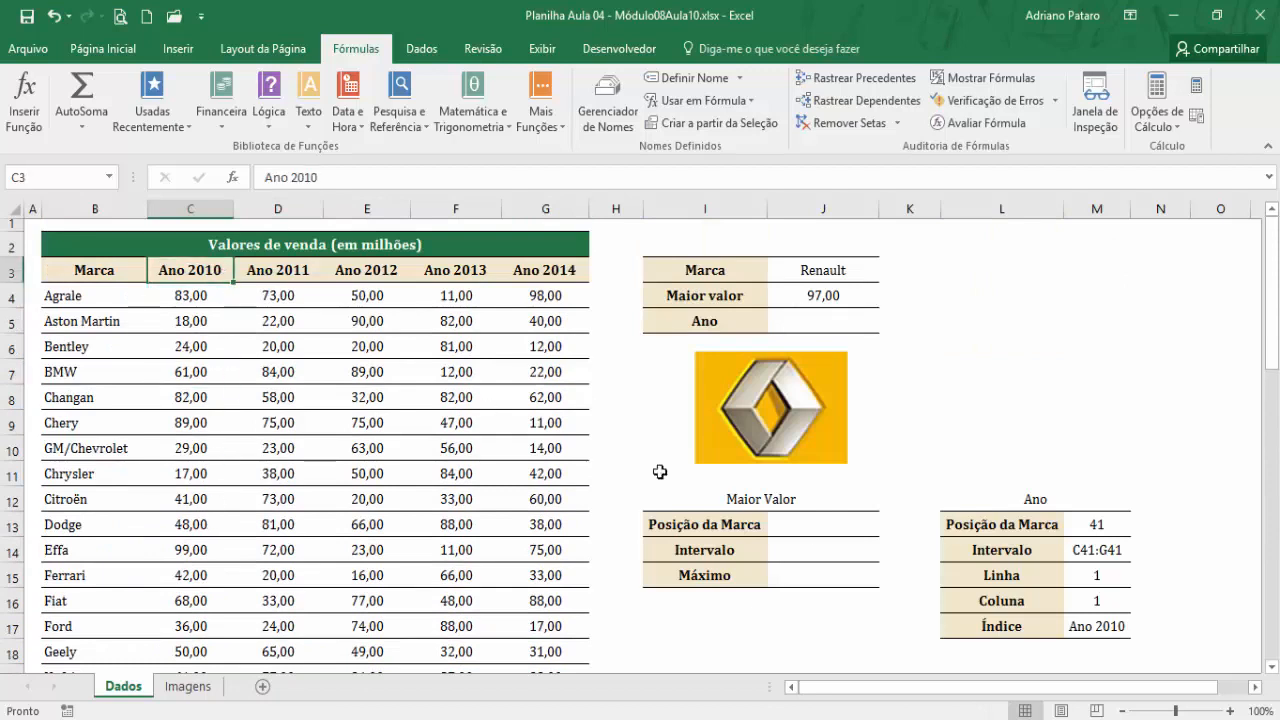
click(1115, 628)
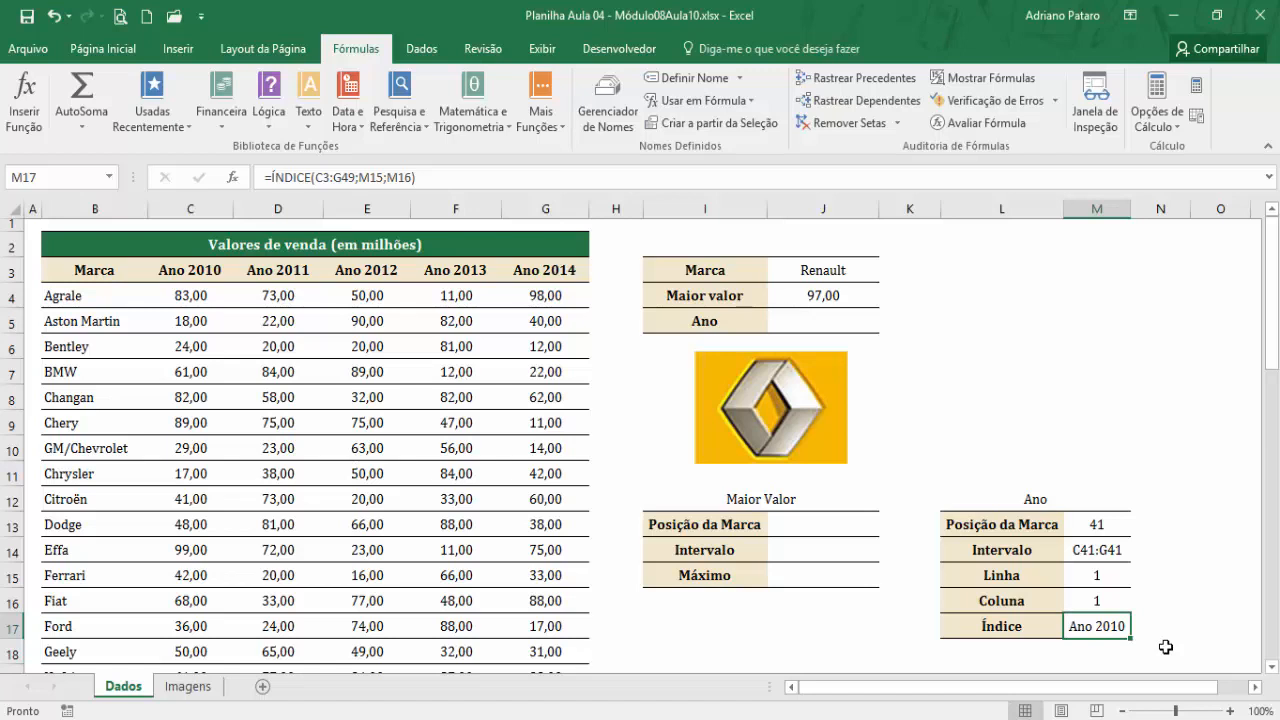
- Start an ÍNDICE function in J5 beside Ano using the matriz;núm_linha;núm_coluna argument list
click(830, 318)
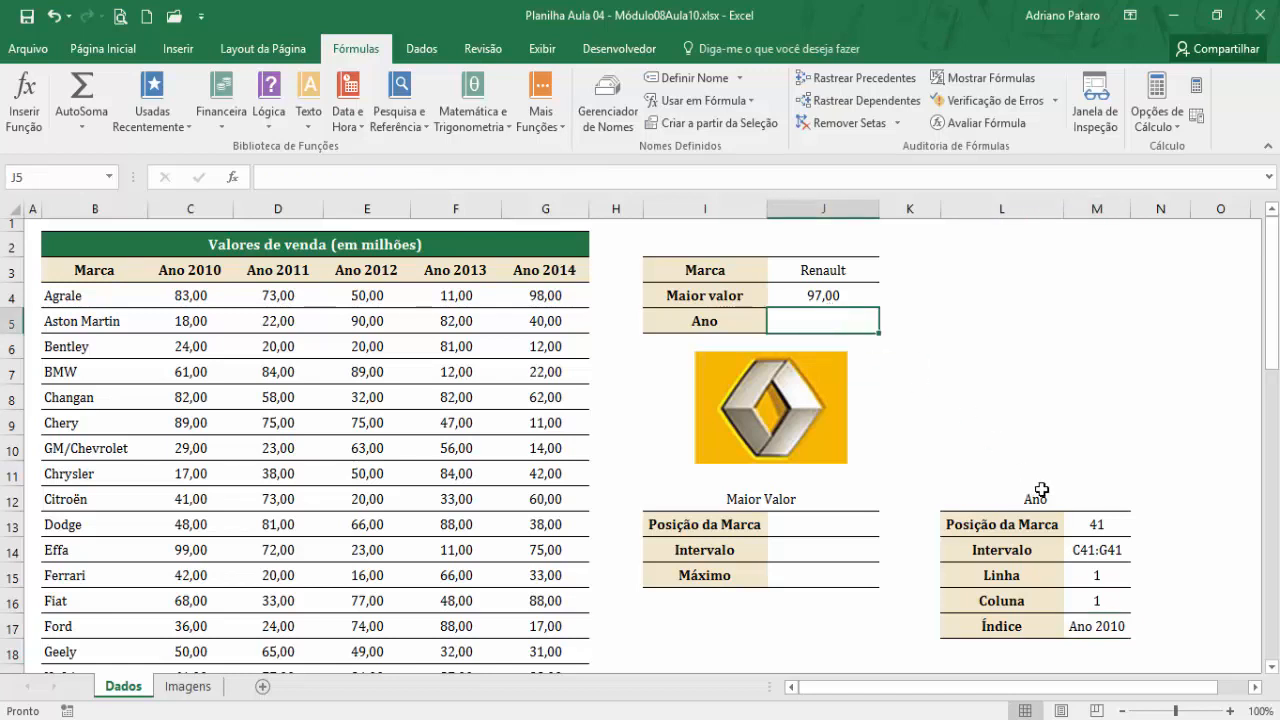
drag(1092, 525, 1095, 626)
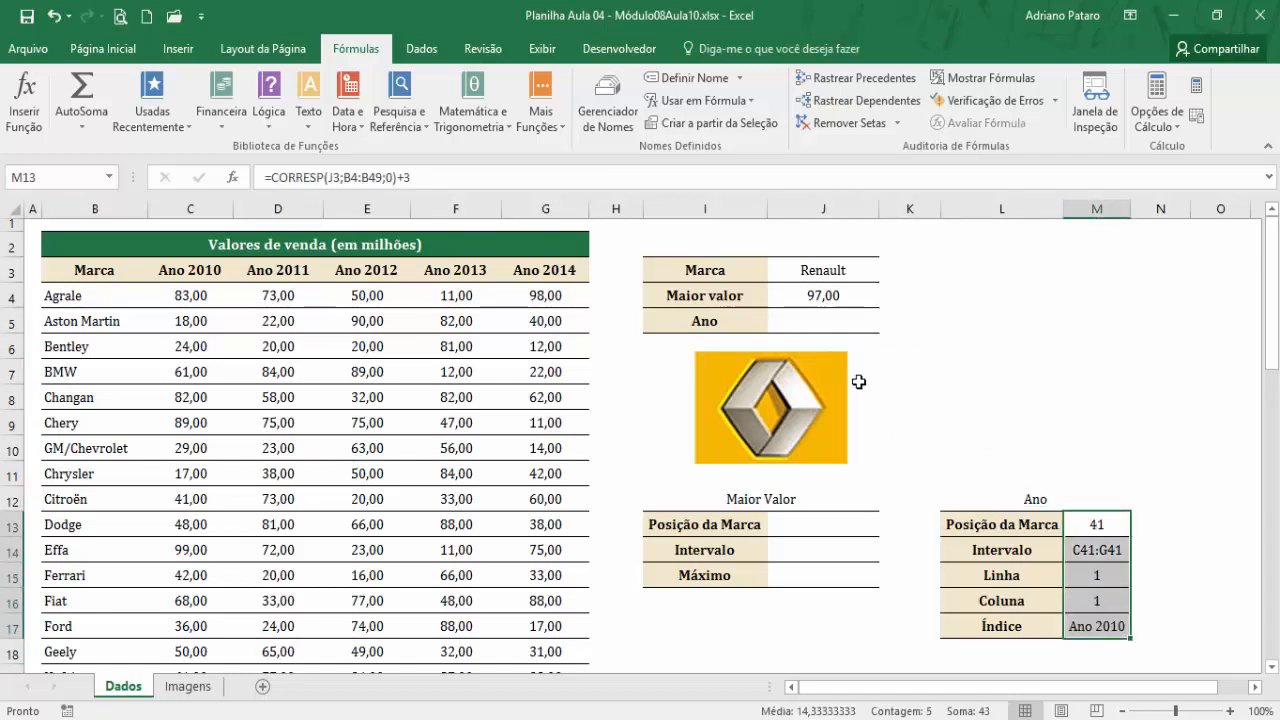
click(824, 325)
click(410, 118)
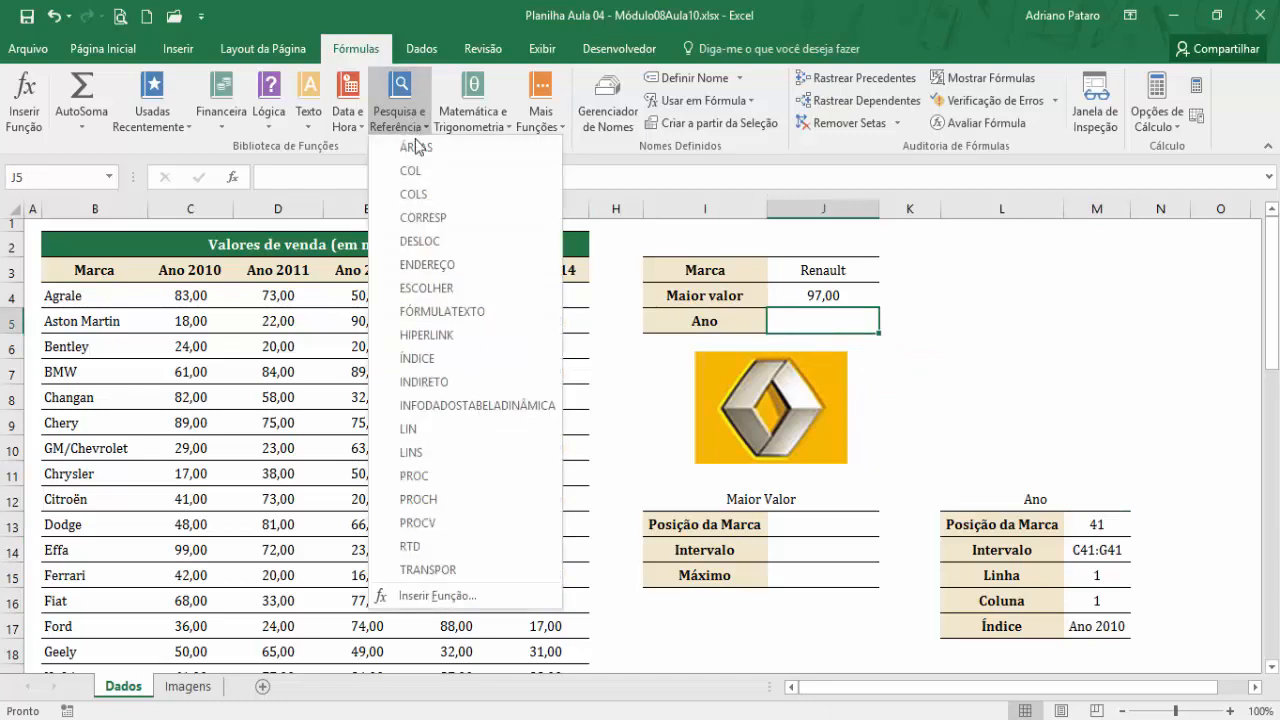
click(469, 360)
click(563, 512)
drag(533, 357, 726, 390)
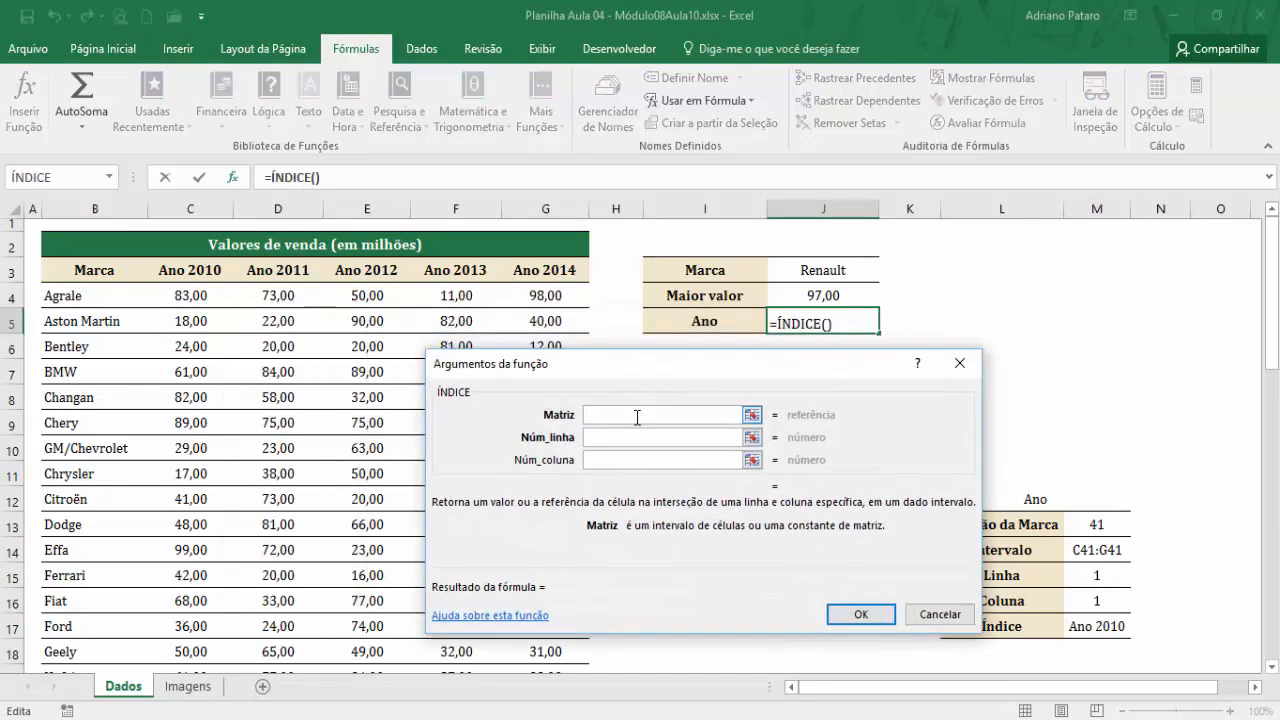
- Set the J5 ÍNDICE function's array to C3:G49 and its row number to 1
drag(205, 275, 460, 613)
mouse_move(505, 660)
mouse_down()
mouse_move(514, 700)
mouse_move(516, 640)
mouse_up()
scroll(626, 497, up, 10)
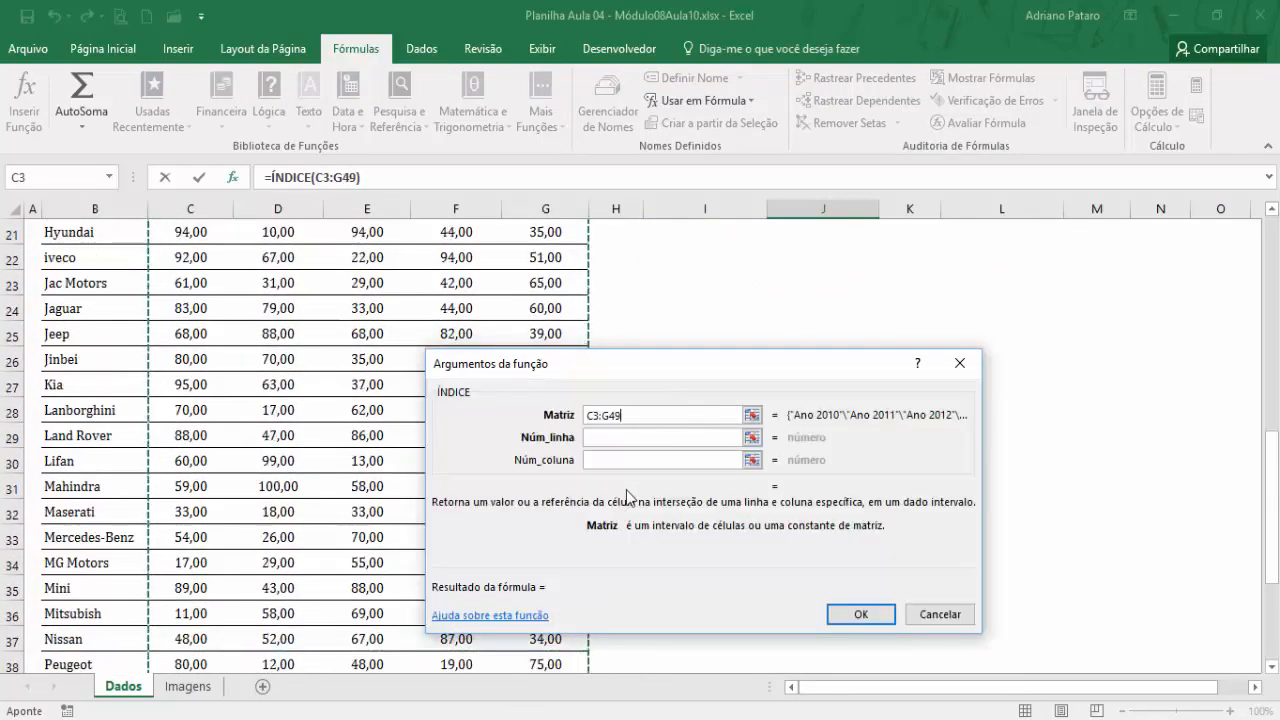
click(638, 440)
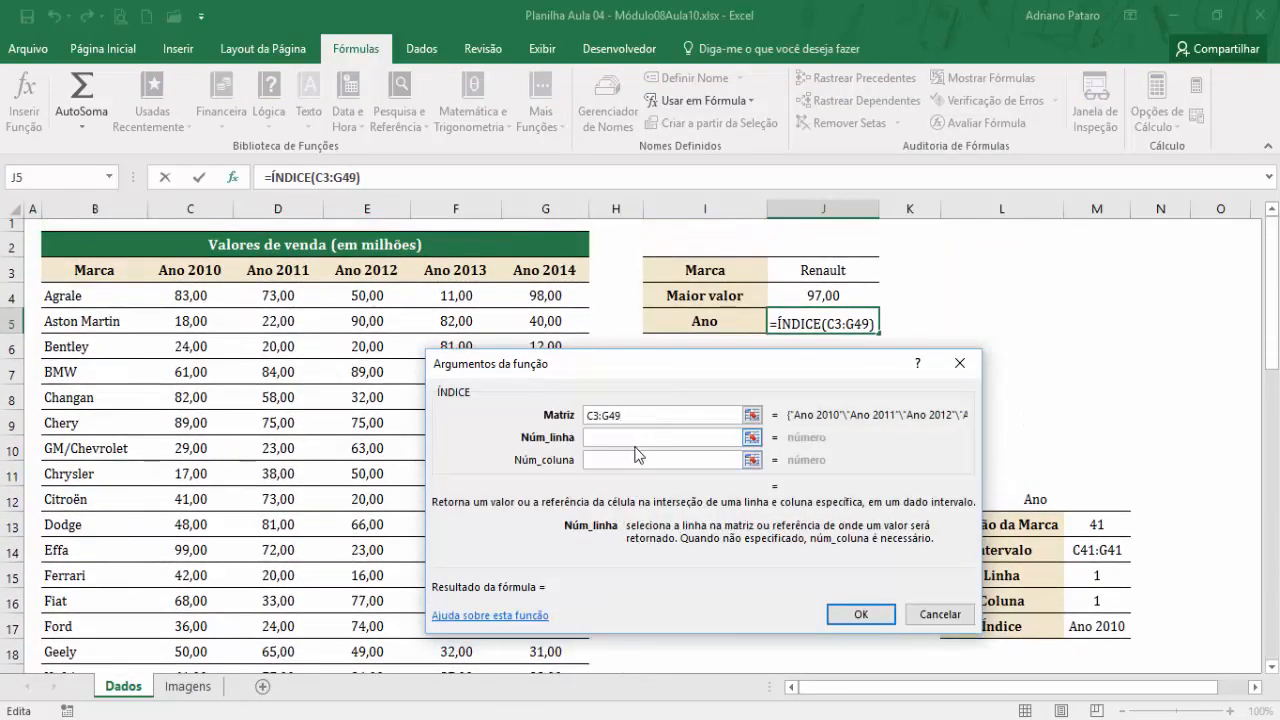
text(1)
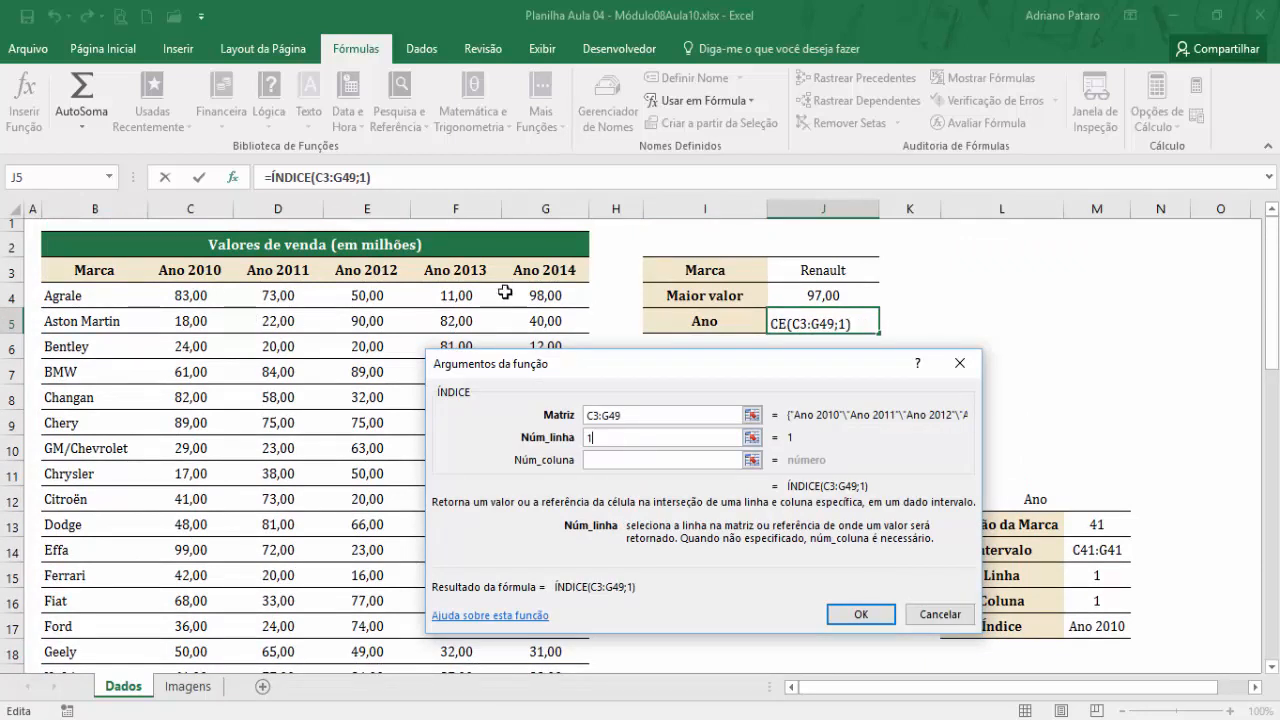
- Nest a CORRESP function as the ÍNDICE column number, with J4 as the lookup value and 0 as the match type
click(605, 462)
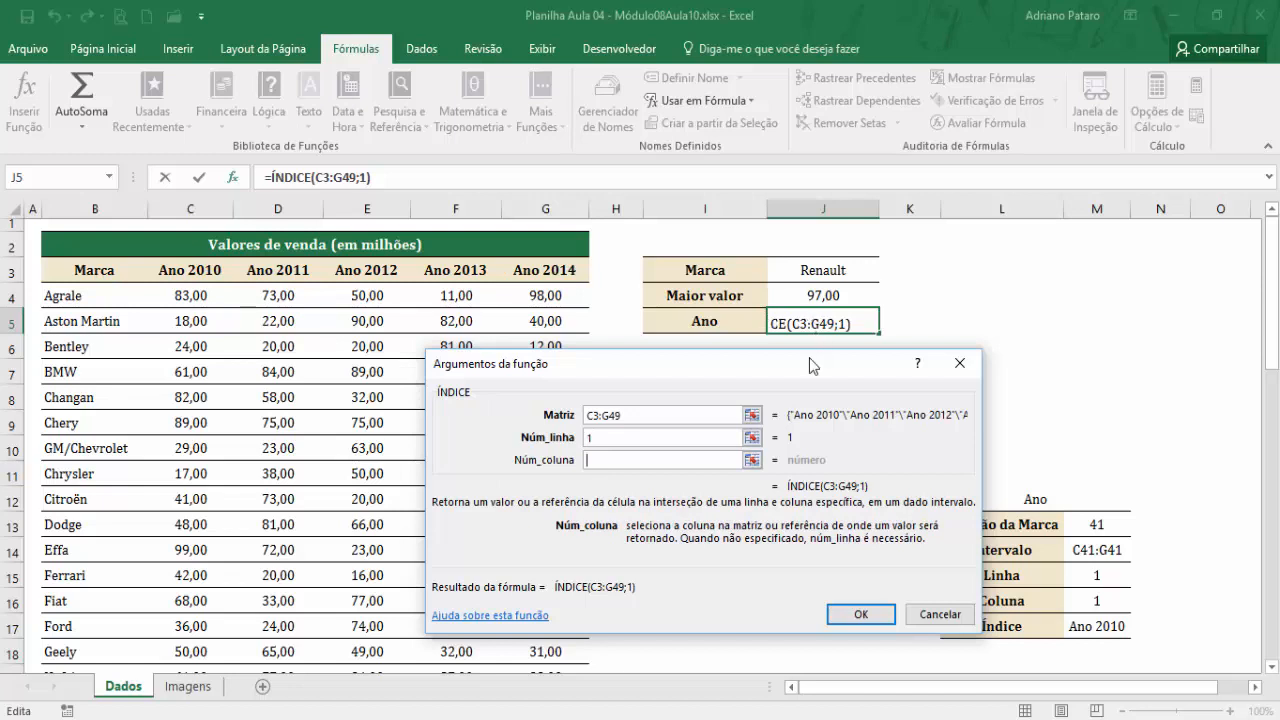
drag(814, 366, 809, 442)
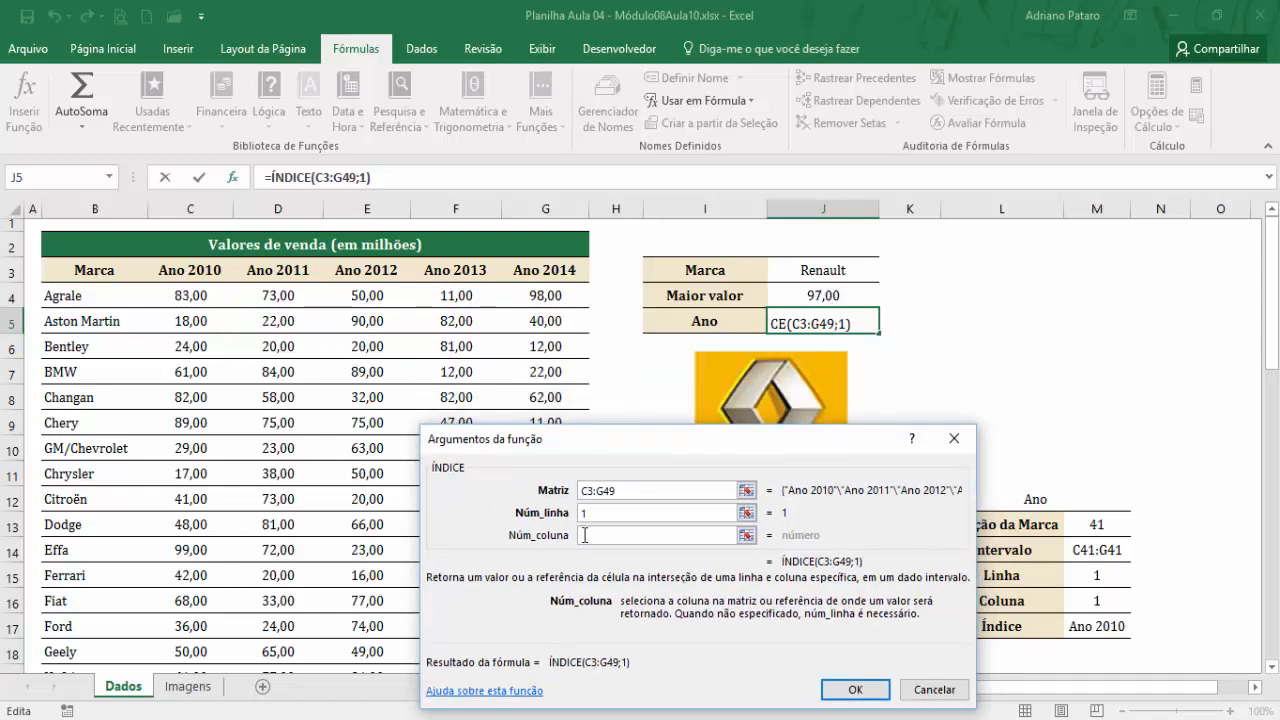
click(109, 177)
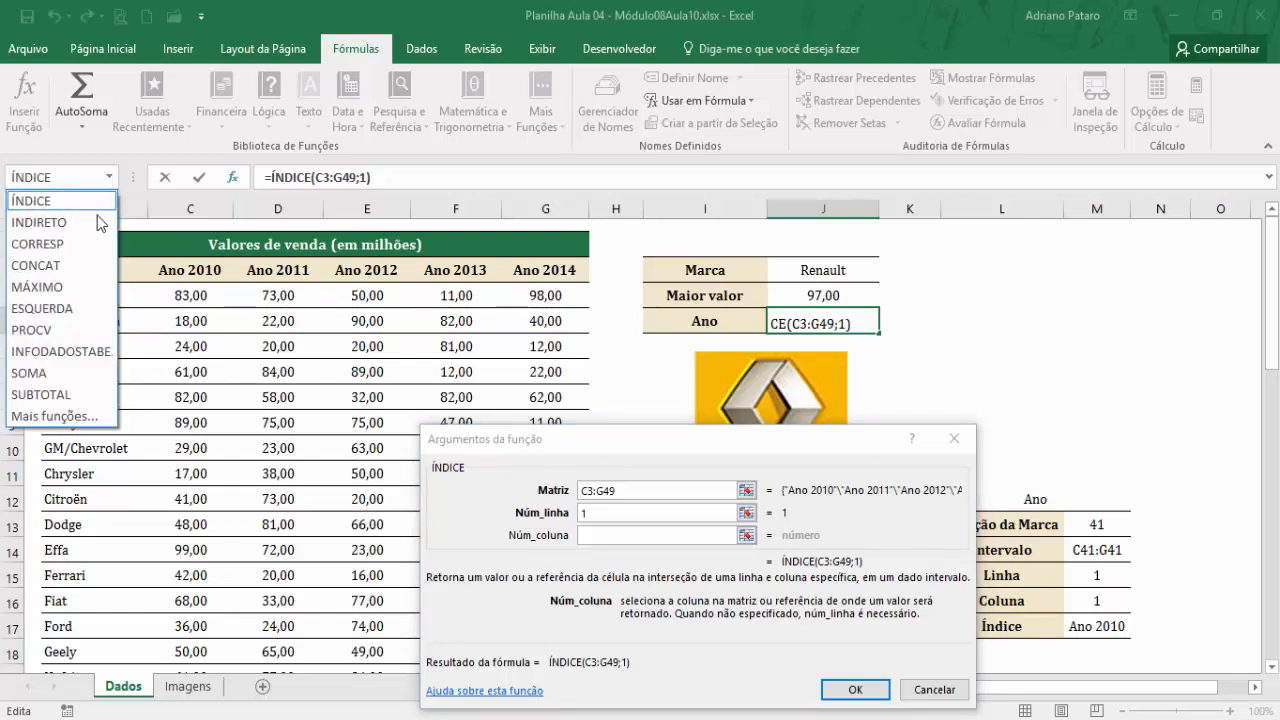
click(79, 244)
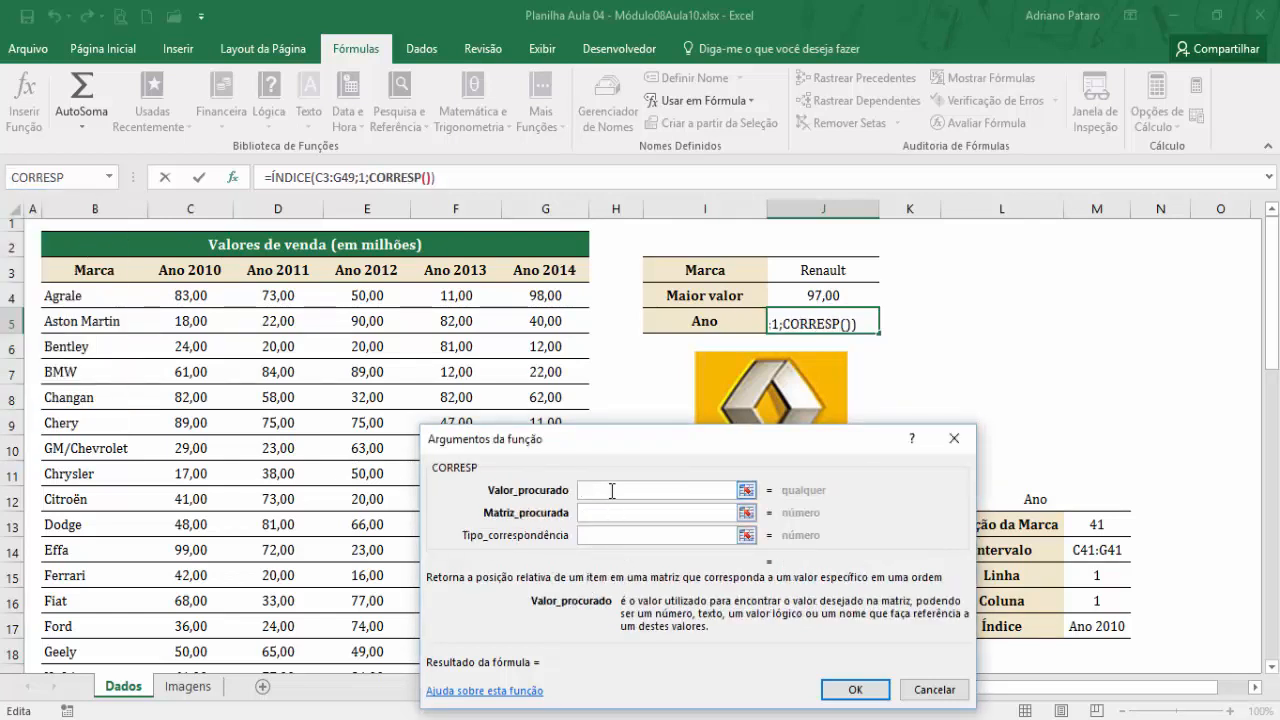
click(837, 294)
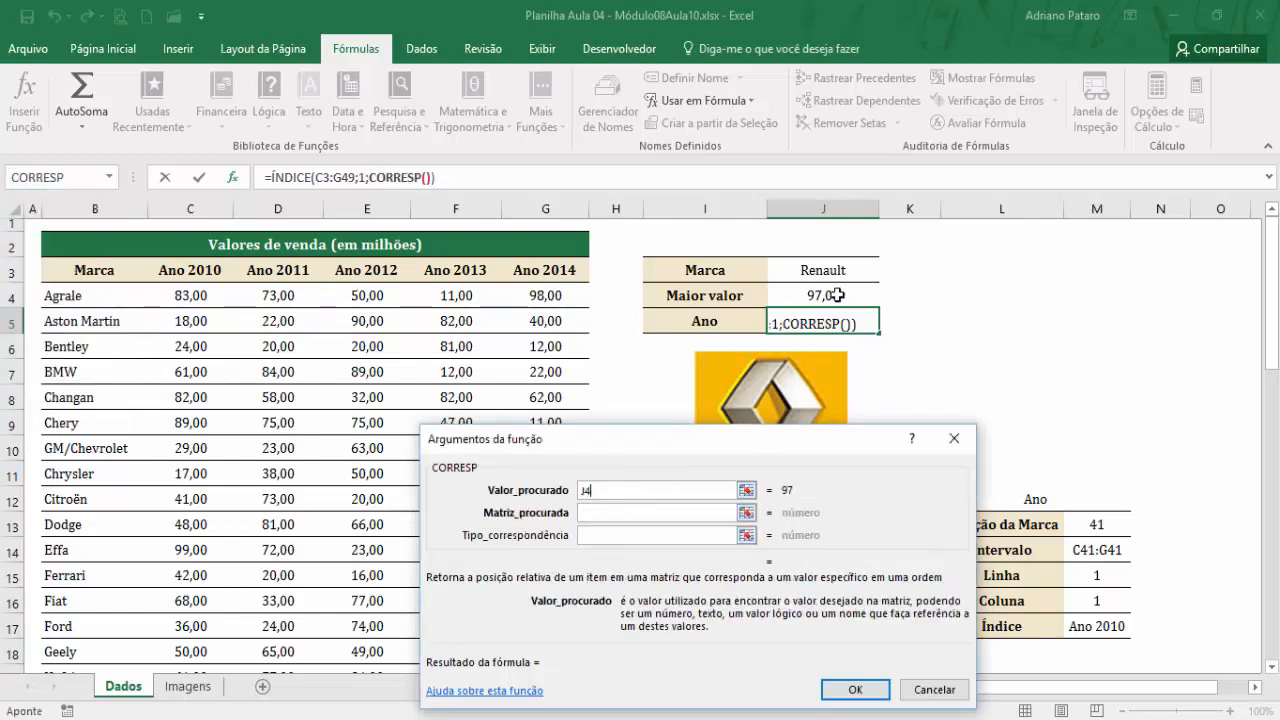
click(622, 514)
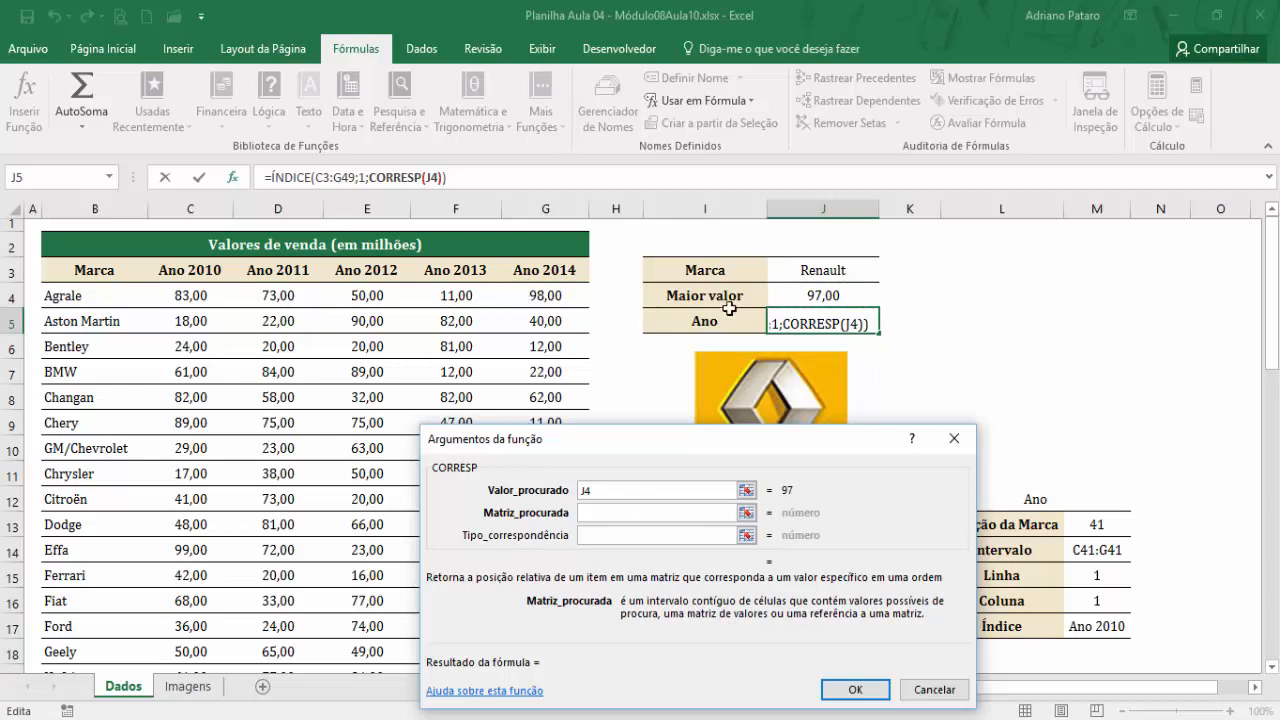
click(615, 533)
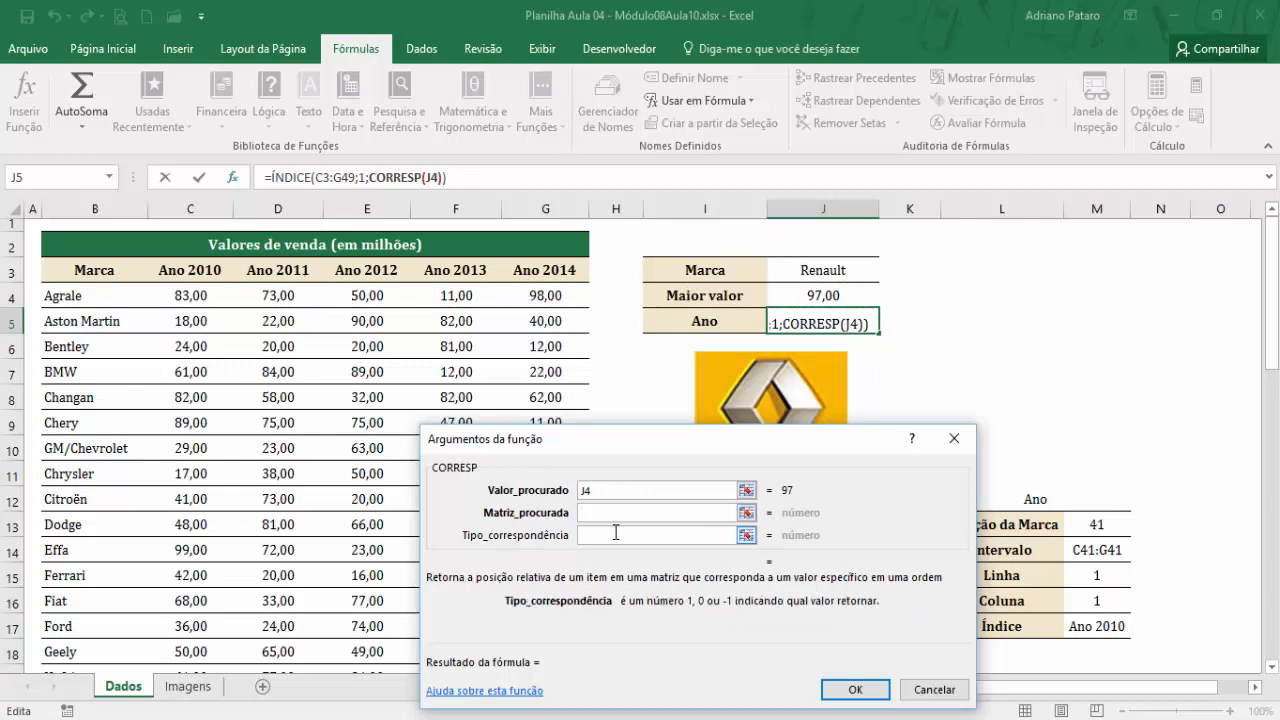
text(0)
- Nest INDIRETO as the CORRESP lookup array, with a CONCAT function inside it whose first text is "C"
click(619, 512)
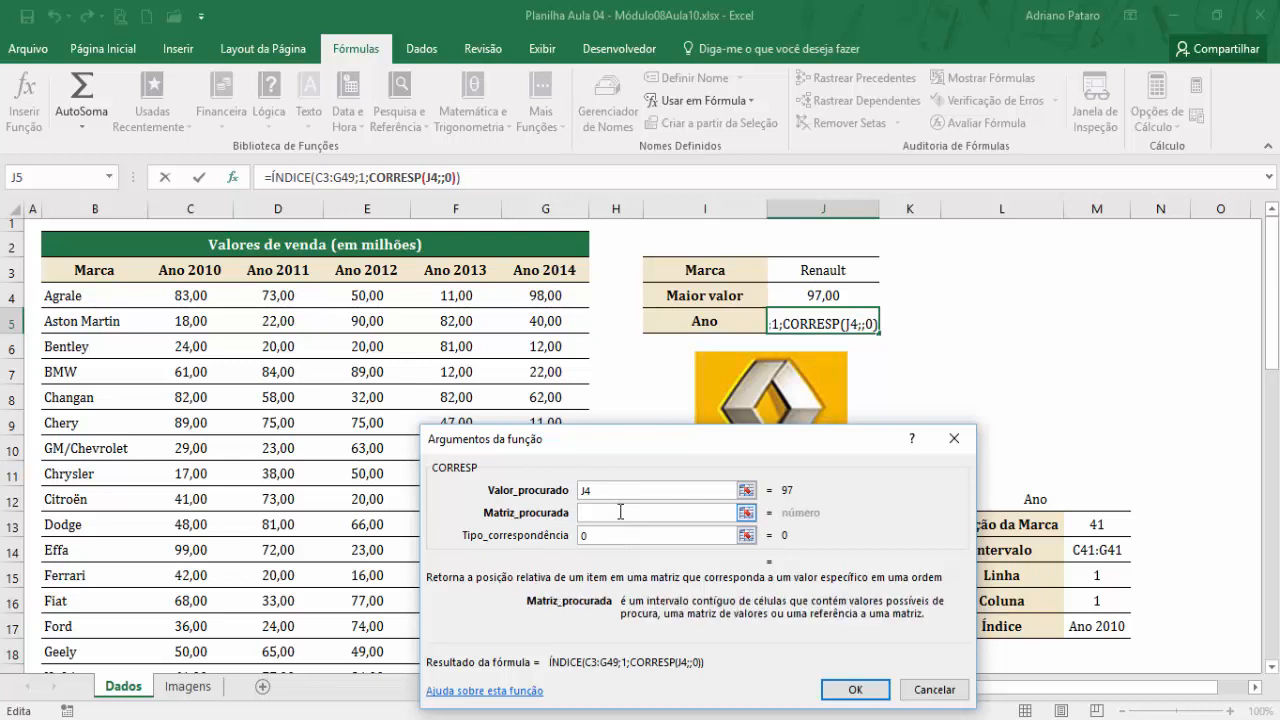
click(110, 177)
click(40, 246)
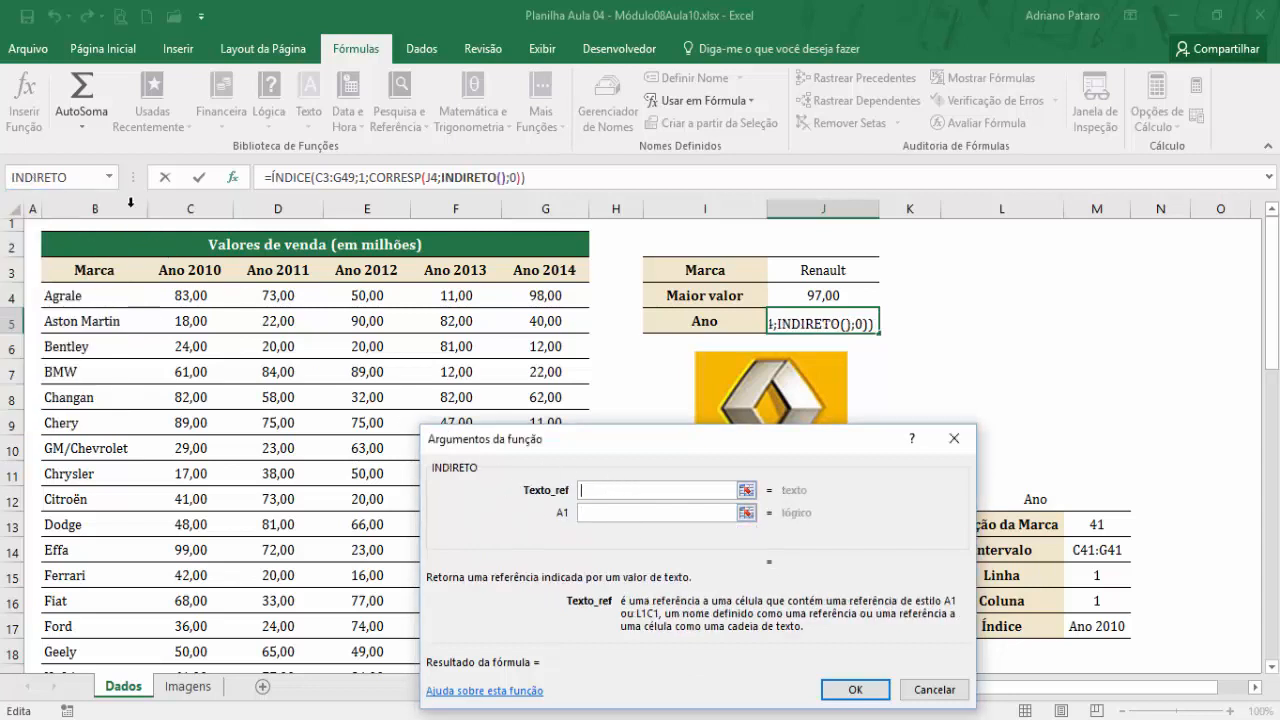
click(110, 179)
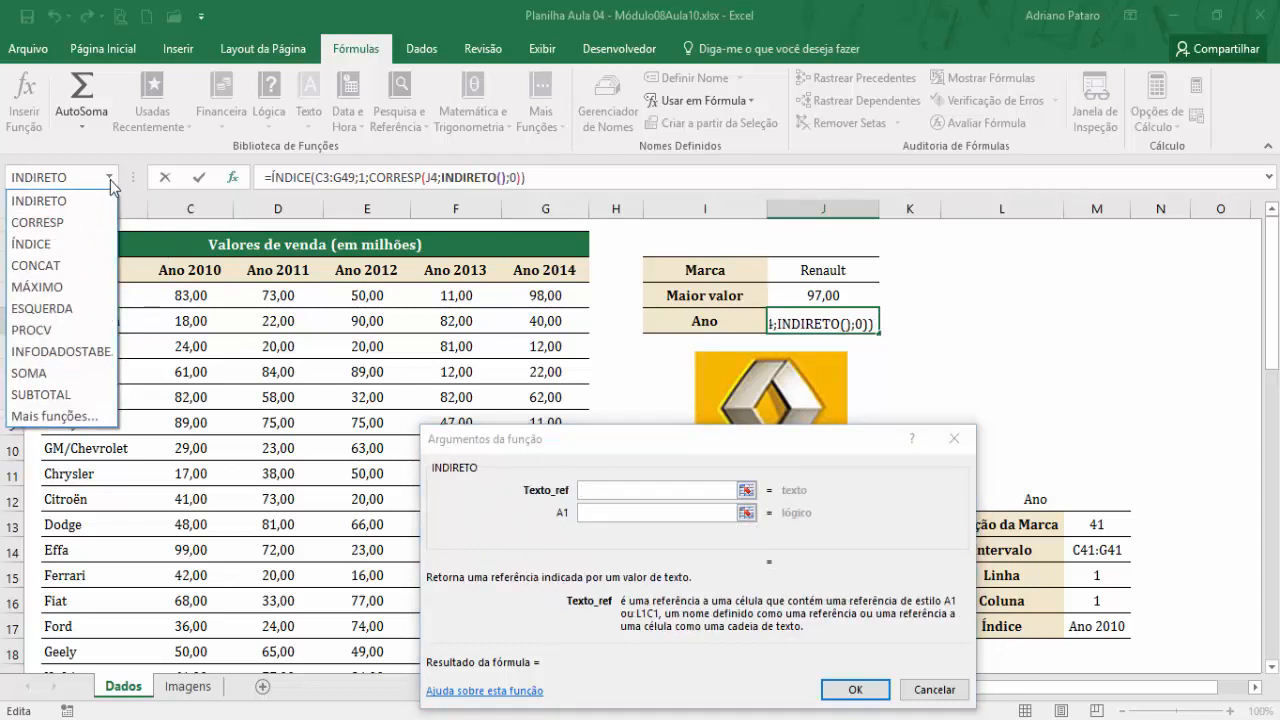
click(72, 266)
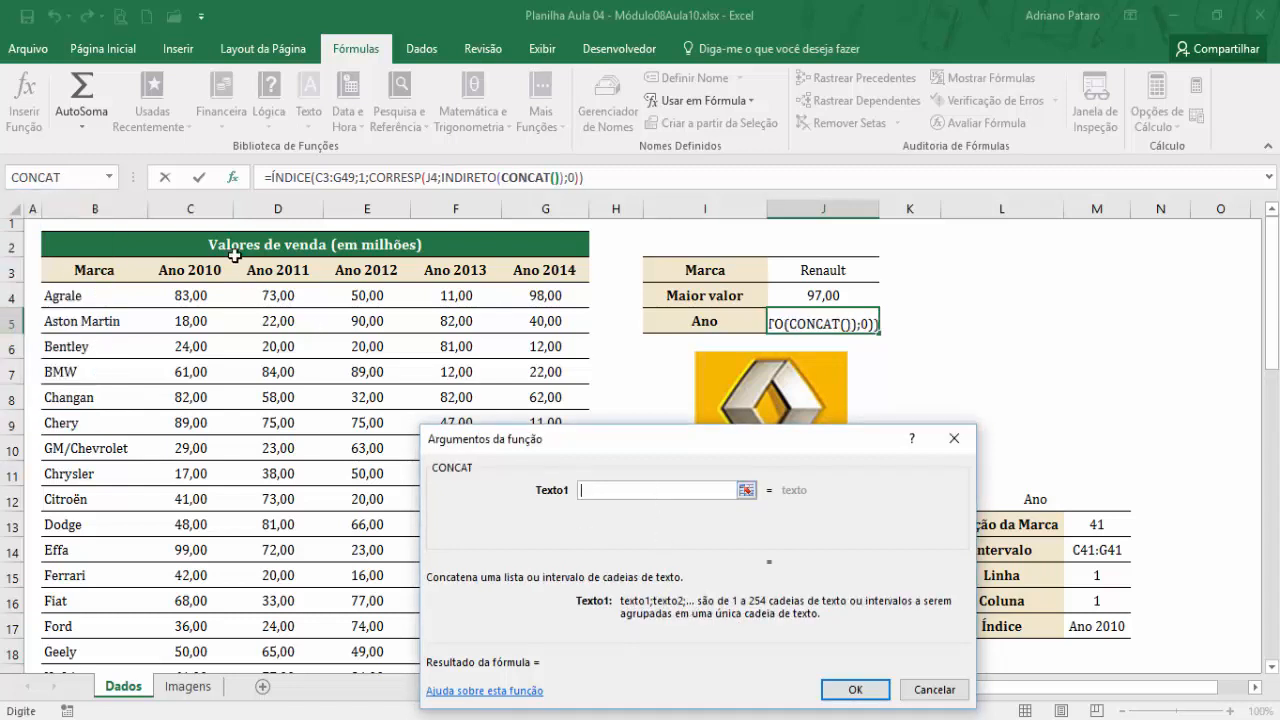
text(C)
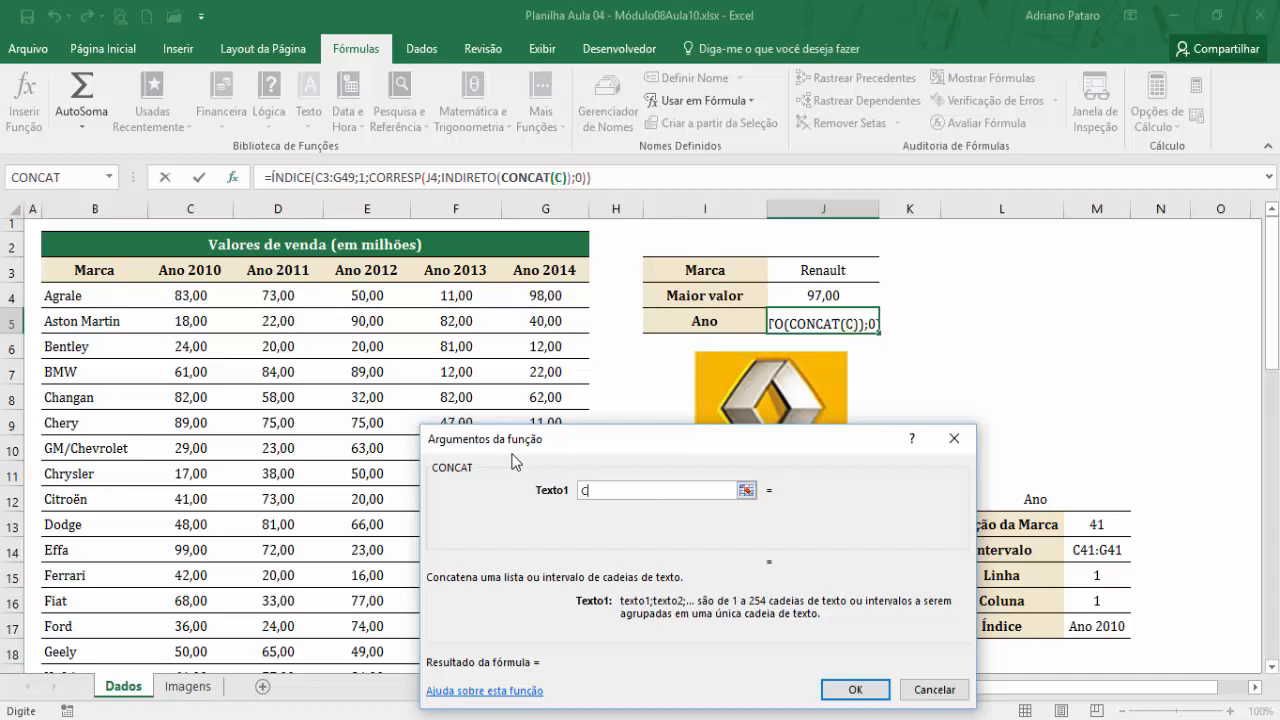
key(Tab)
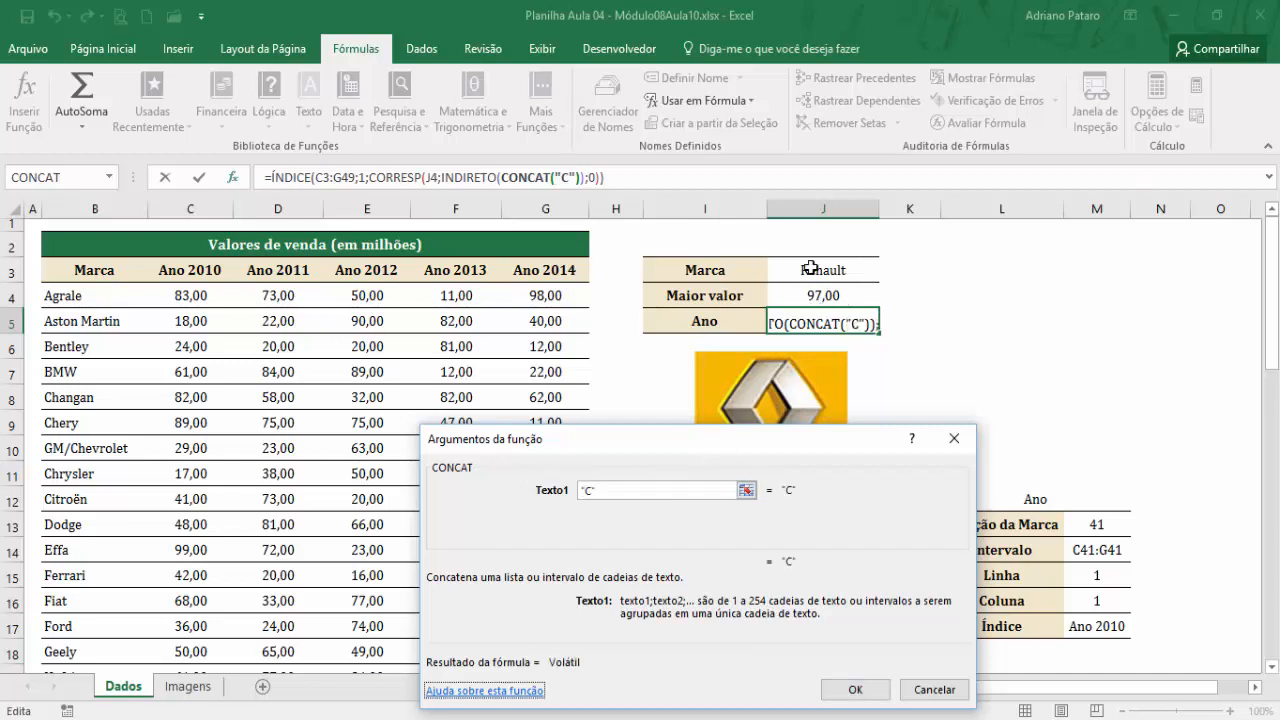
- Nest CORRESP as CONCAT's second text, looking up J3 in B4:B49 with match type 0
click(659, 494)
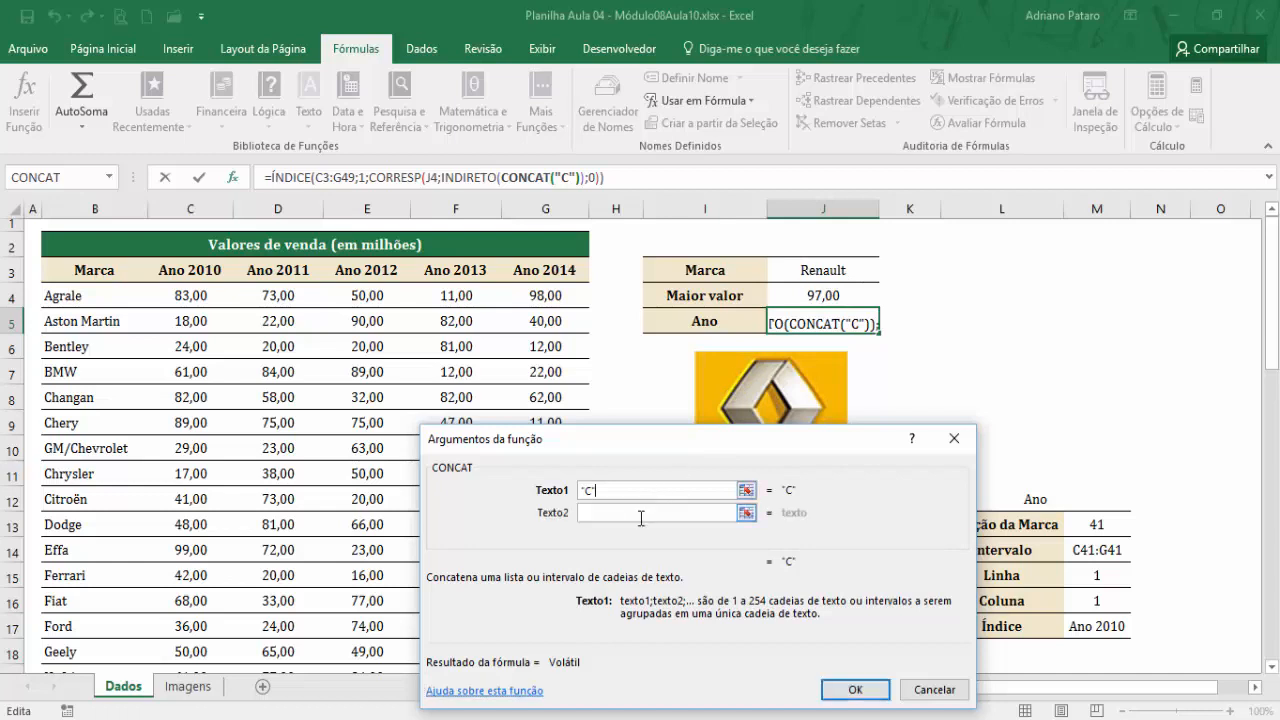
click(645, 513)
click(114, 177)
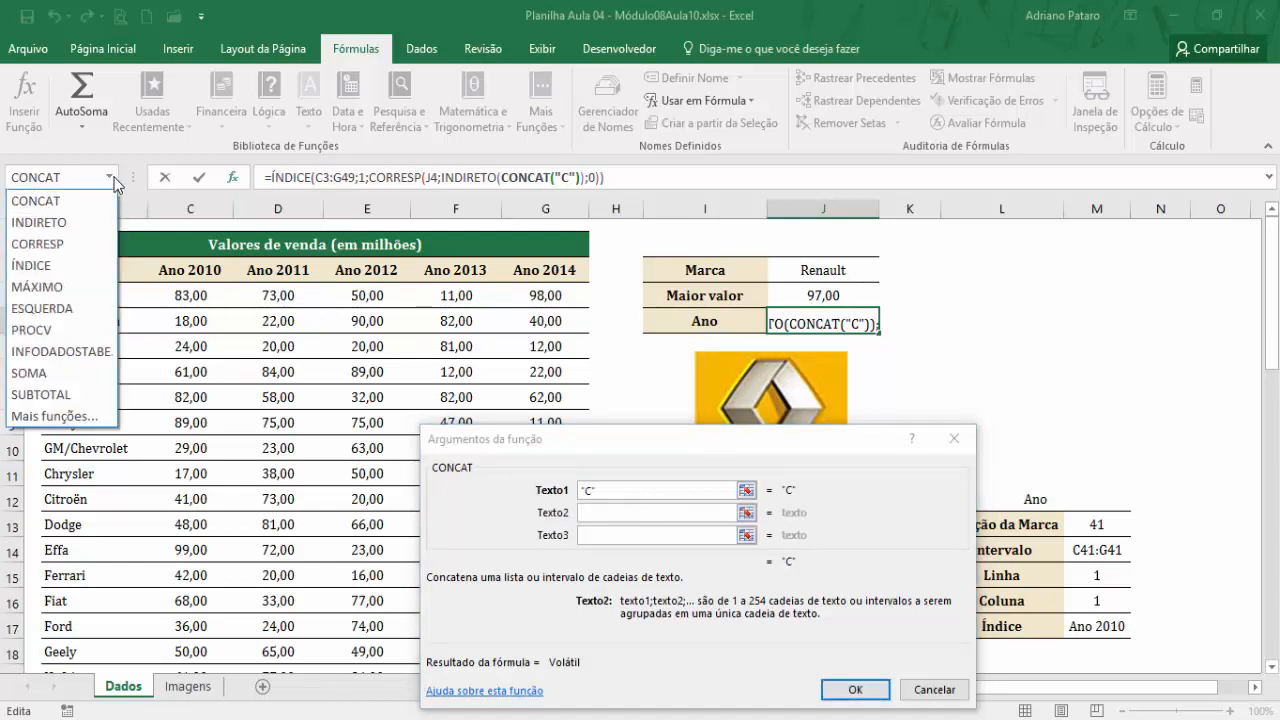
click(40, 240)
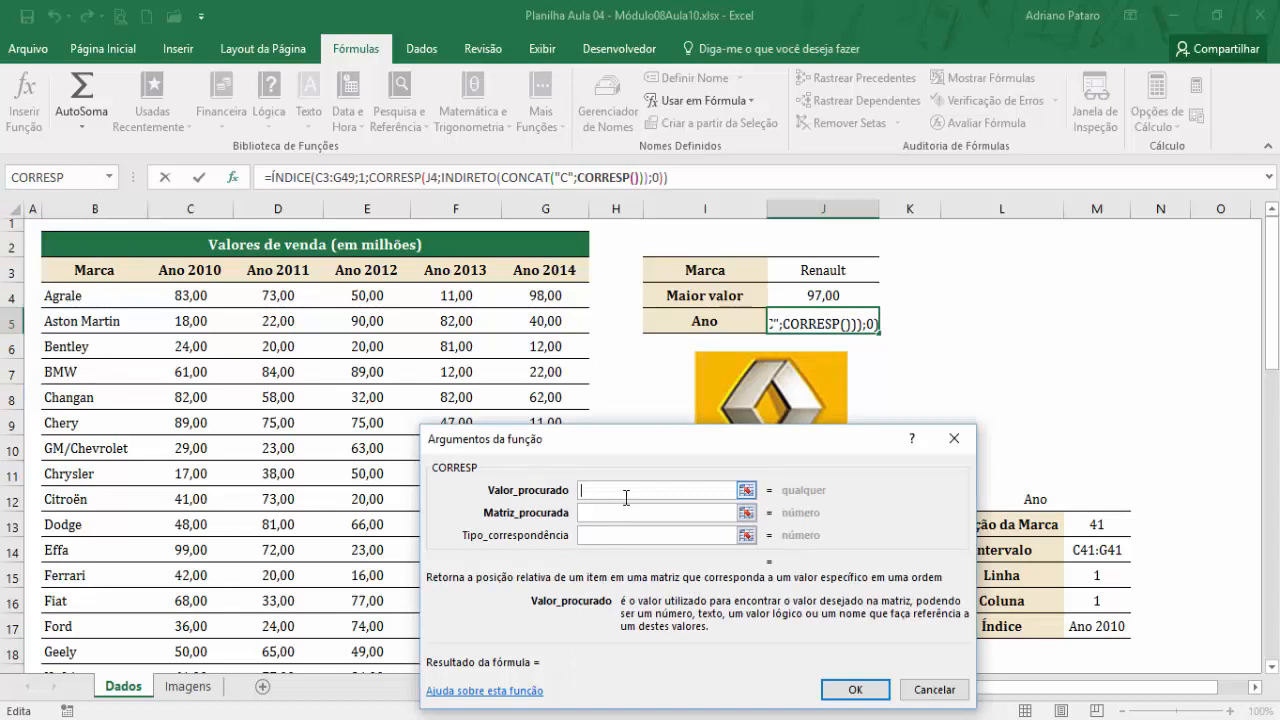
click(855, 272)
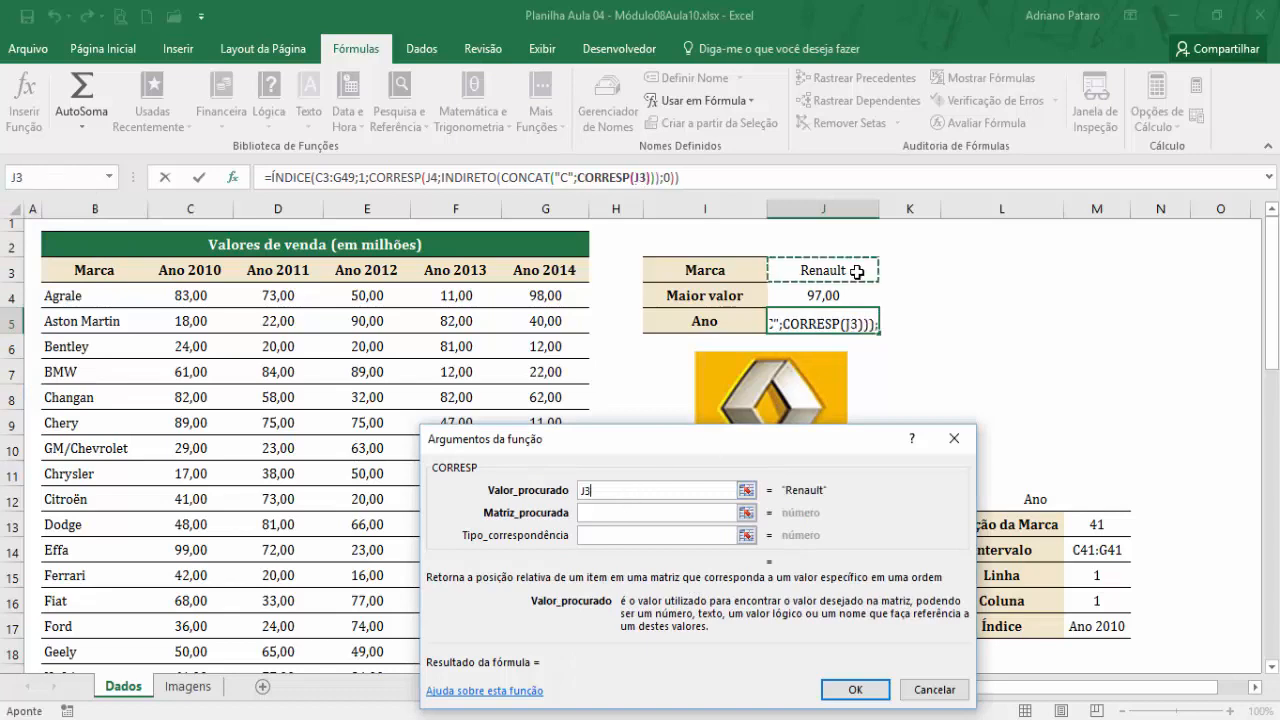
drag(74, 296, 101, 644)
click(642, 535)
text(0)
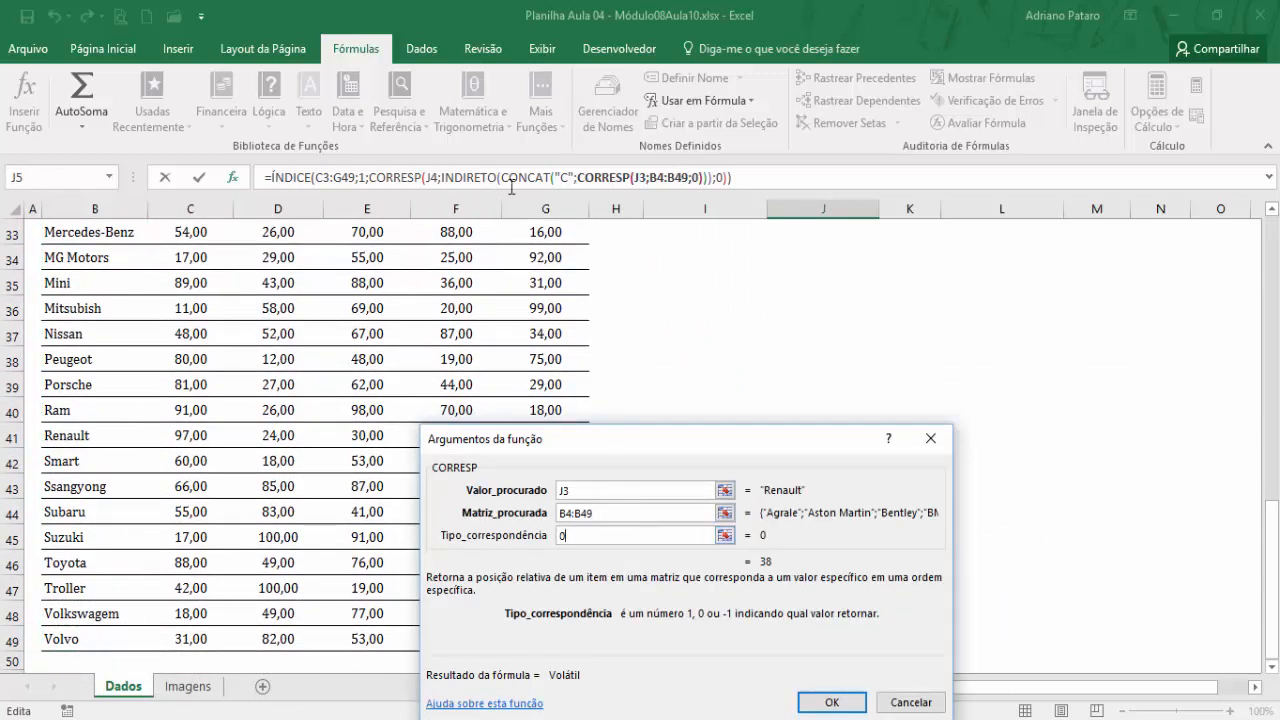
- Return to the CONCAT arguments and add +3 to the CORRESP expression in its second text
click(541, 177)
click(602, 180)
click(536, 177)
click(457, 180)
click(405, 180)
click(297, 178)
click(527, 177)
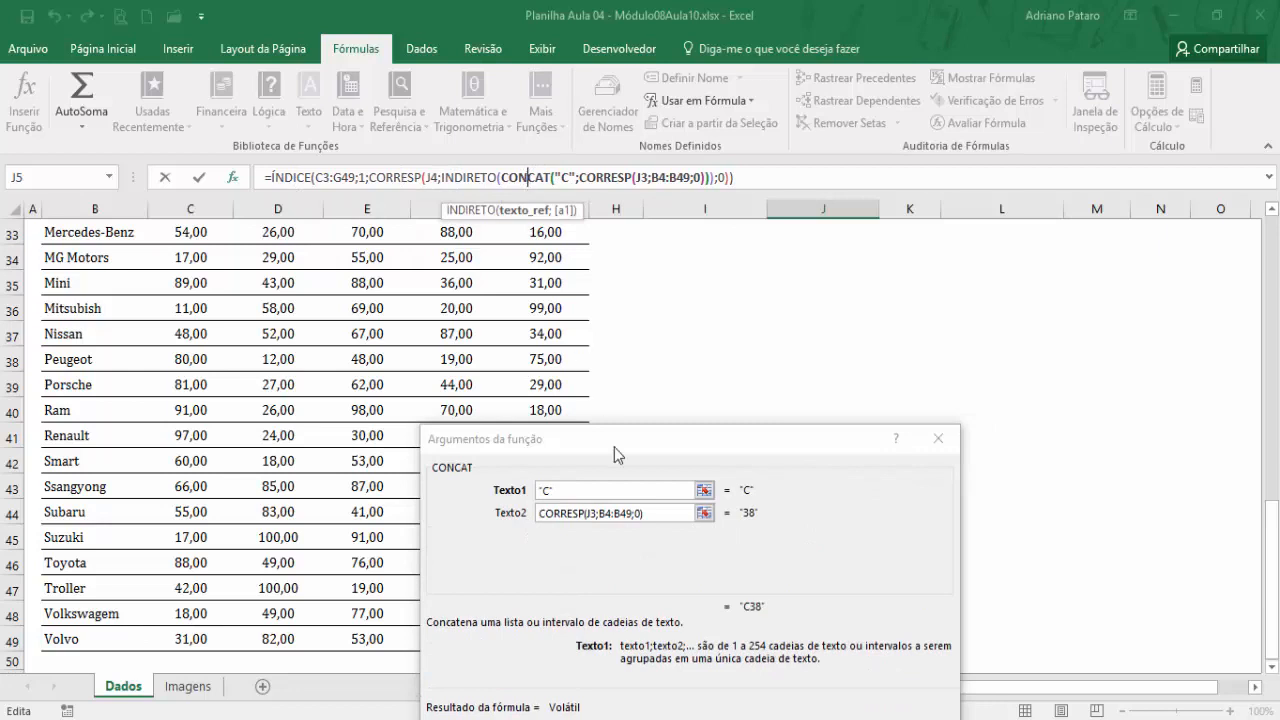
drag(633, 446, 683, 341)
click(712, 409)
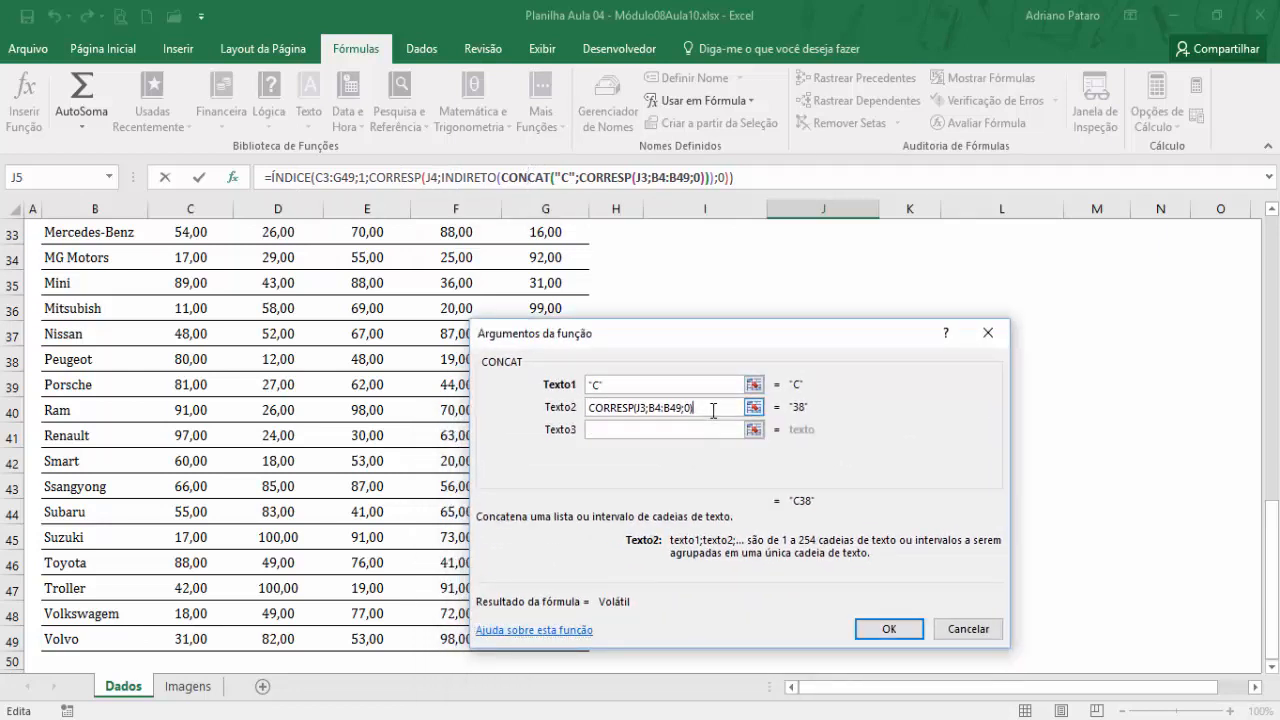
text(+3)
- Set CONCAT's third text to ":", the fourth to "G", and the fifth to CORRESP(J3;B4:B49;0)+3, copied from the second
scroll(92, 241, up, 11)
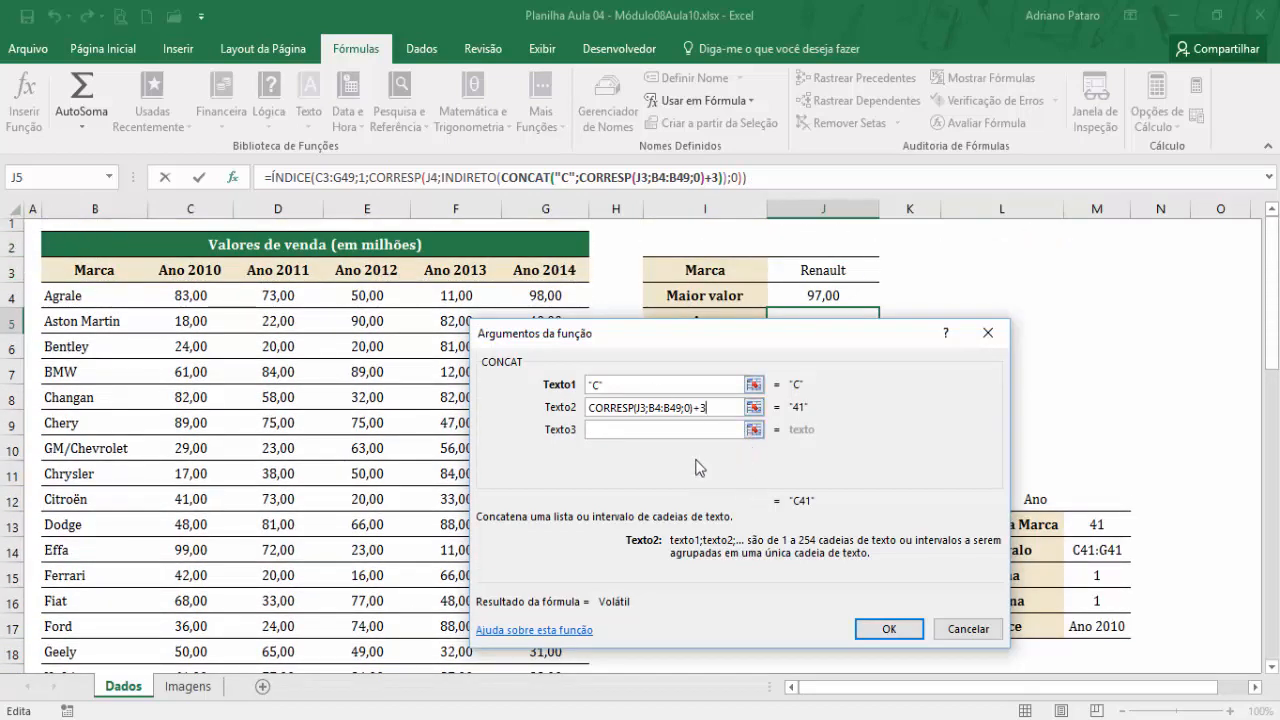
click(670, 431)
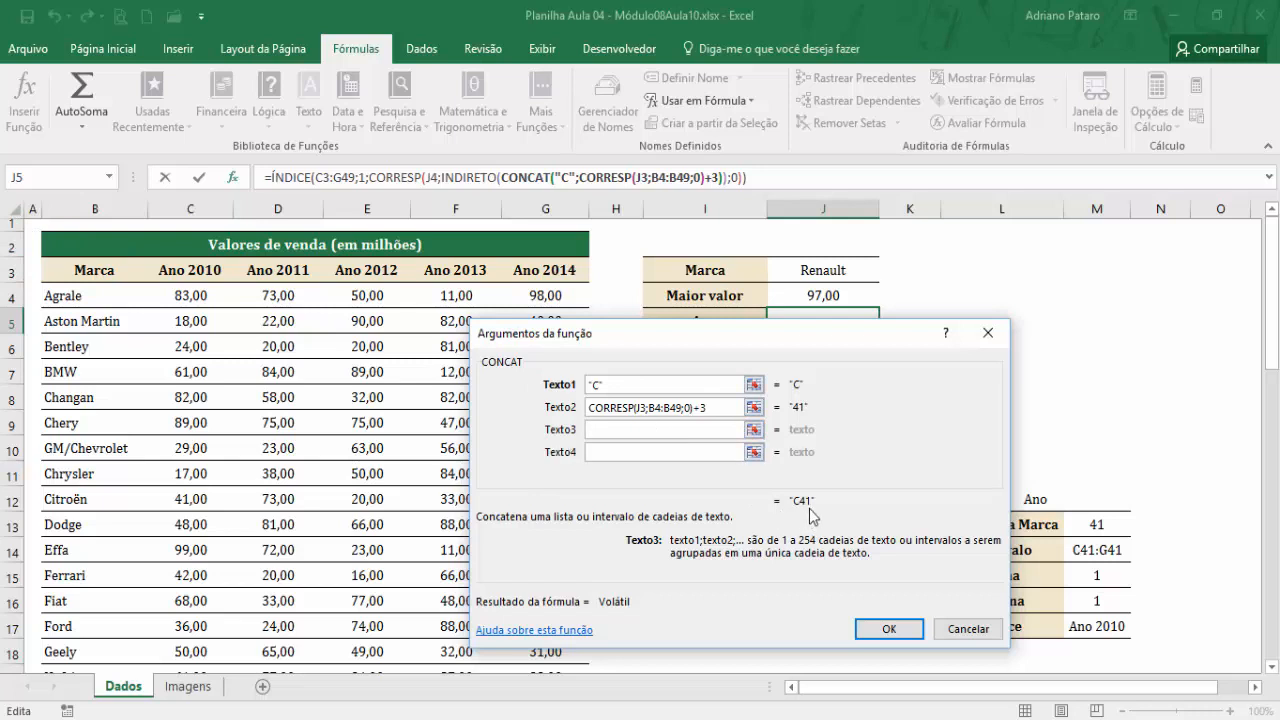
text(;)
click(662, 448)
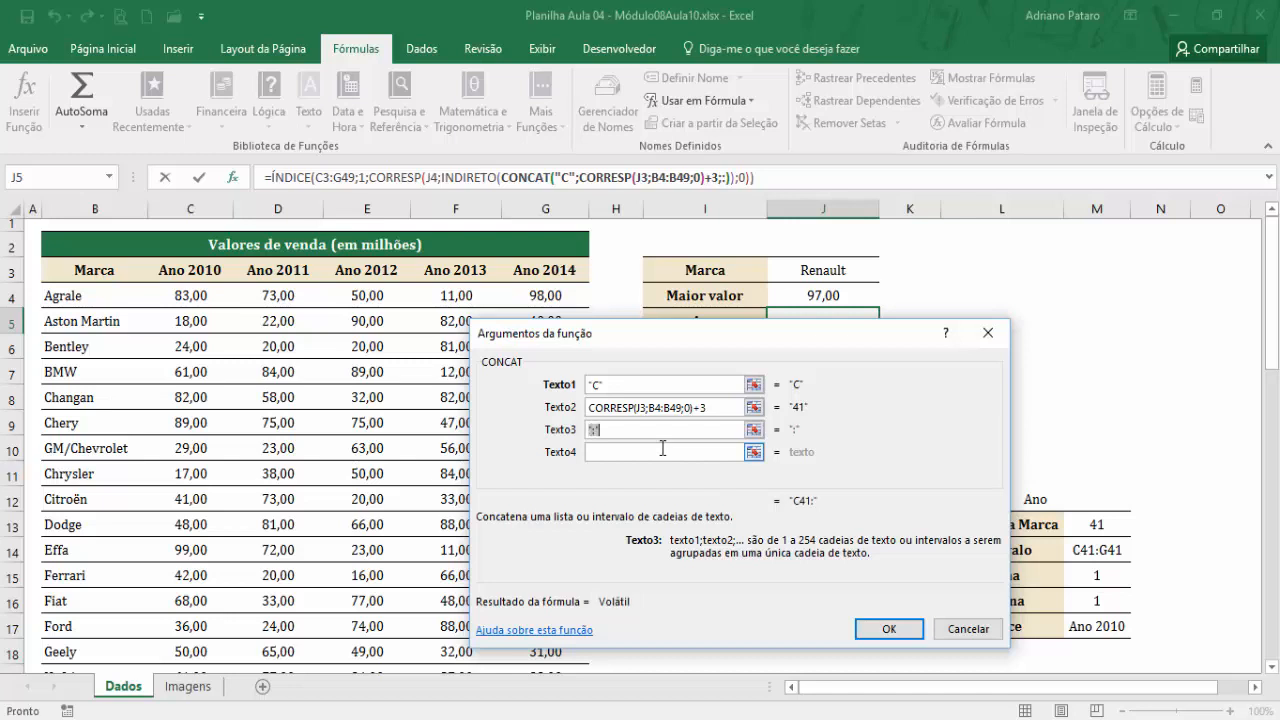
text(G)
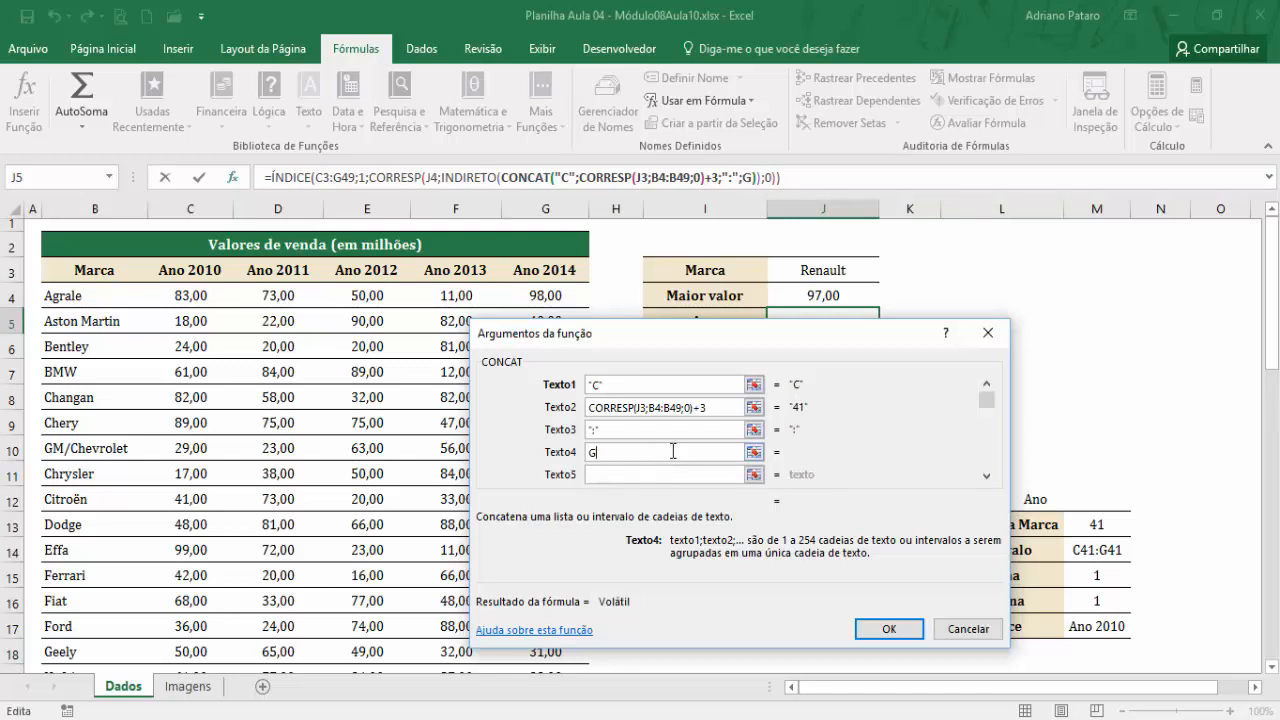
click(642, 404)
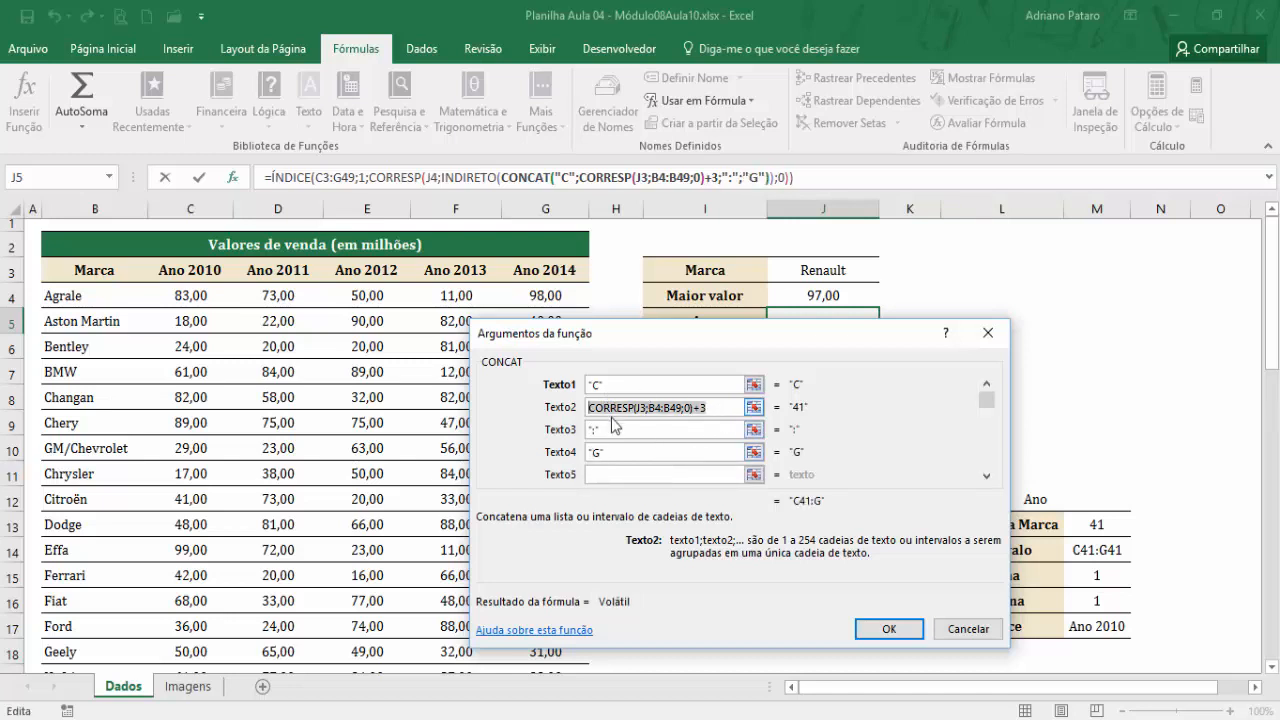
click(612, 474)
key(ctrl+v)
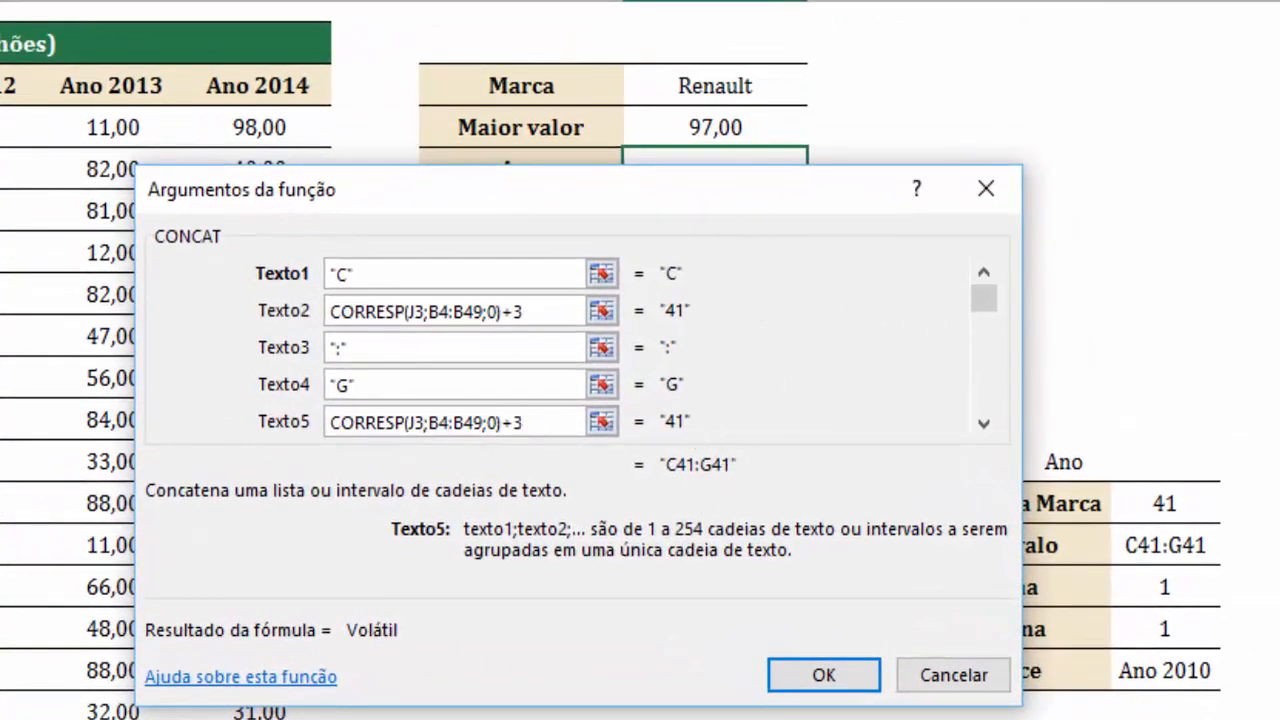
- Review the arguments of the enclosing INDIRETO and CORRESP functions and confirm the nested formula in J5
click(500, 2)
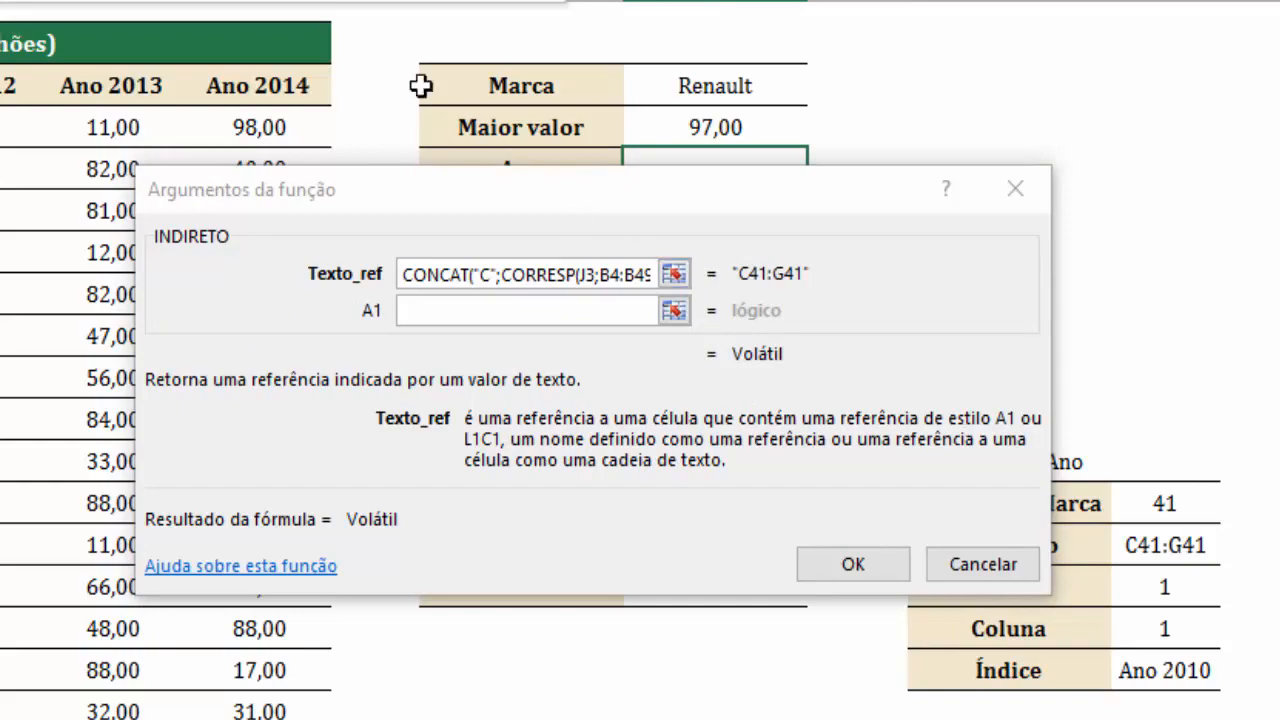
click(140, 1)
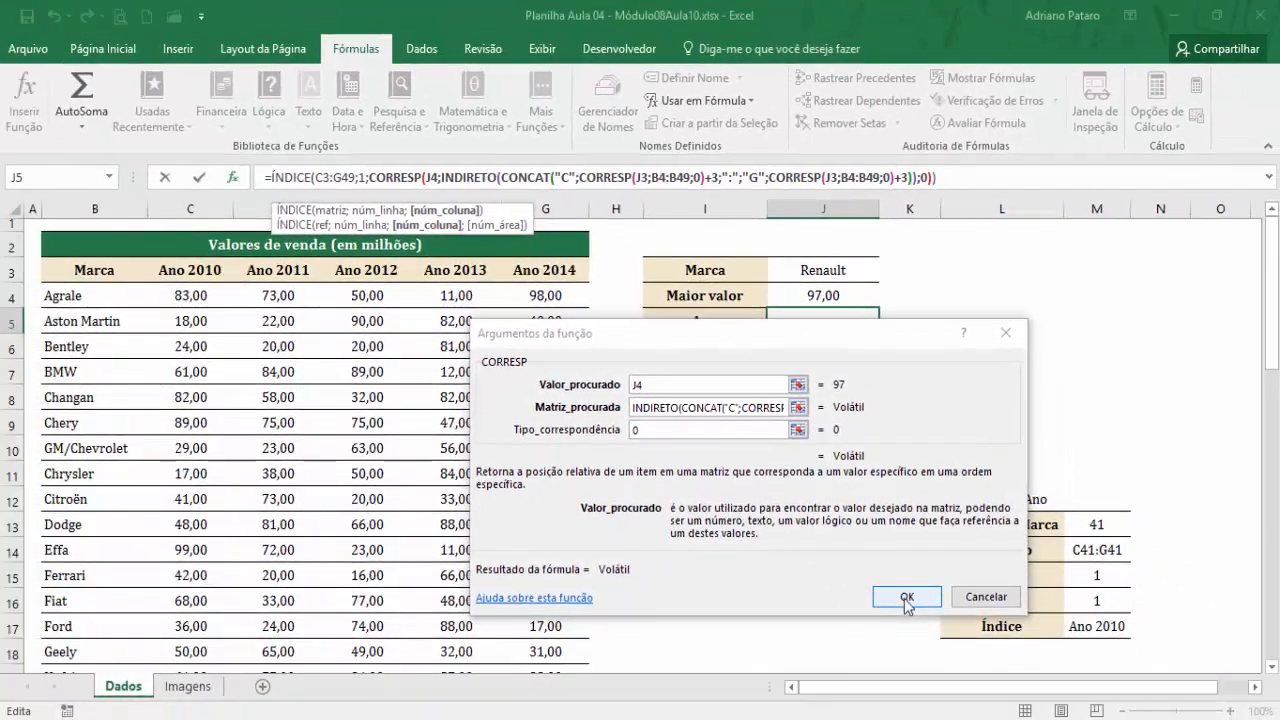
click(852, 629)
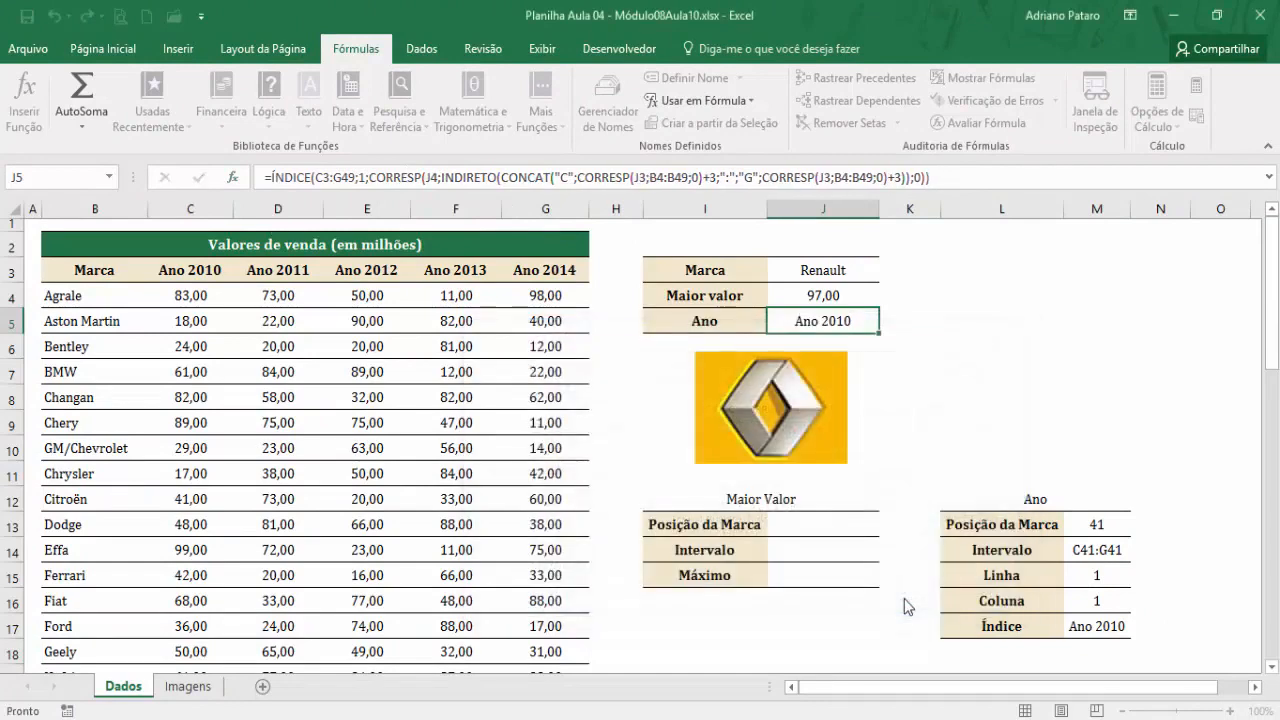
- Delete the helper results in M13:M17 and clear all contents and formatting from the Maior Valor and Ano helper tables in I12:M18
drag(1087, 525, 1102, 630)
key(Delete)
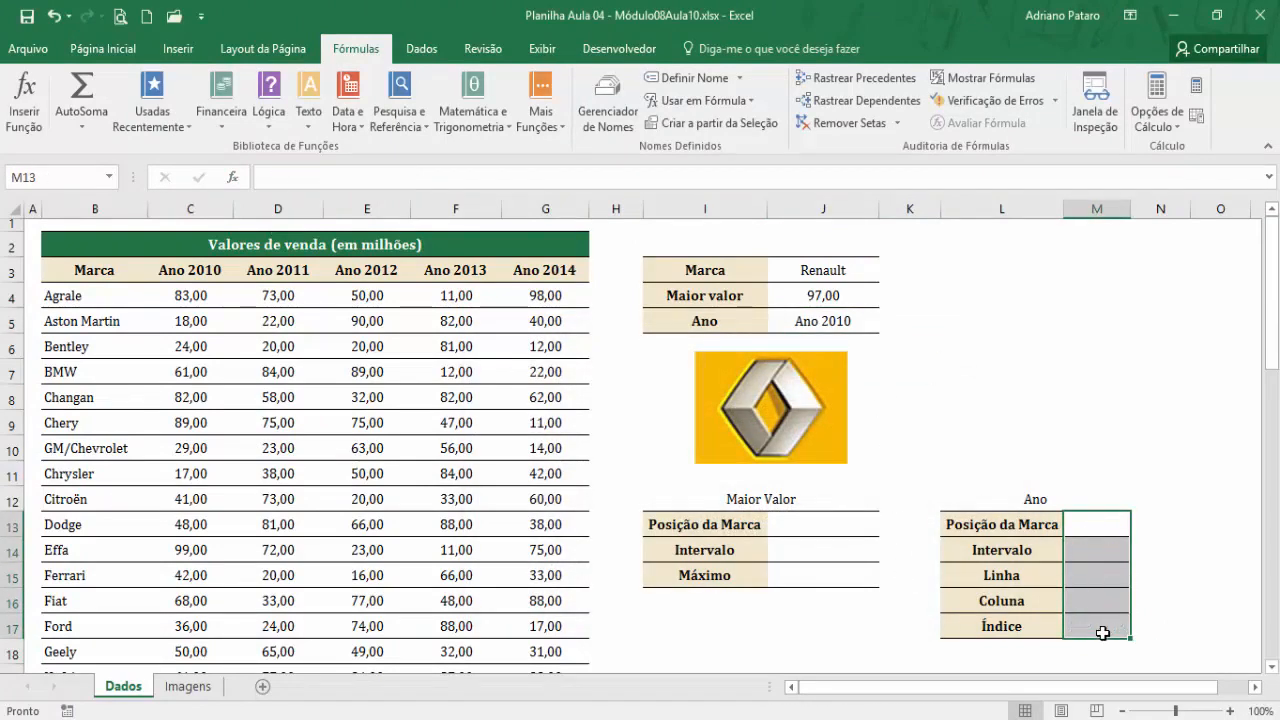
click(863, 271)
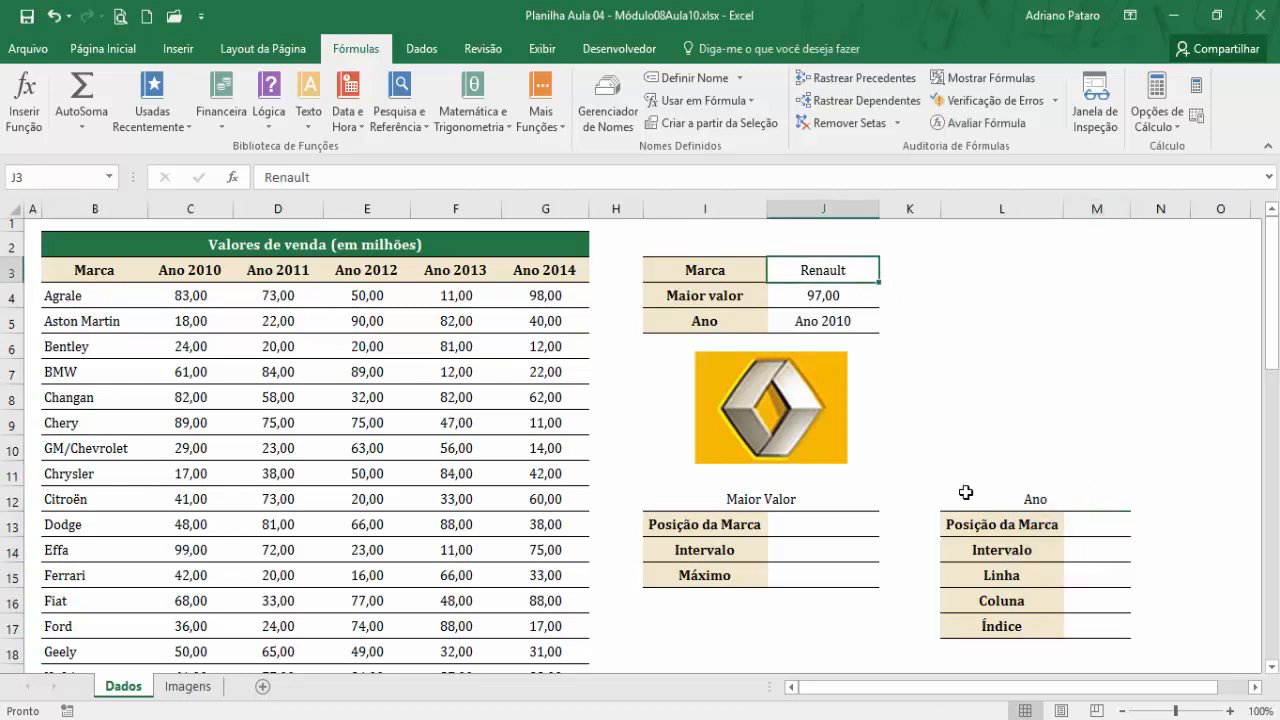
drag(649, 494, 1074, 640)
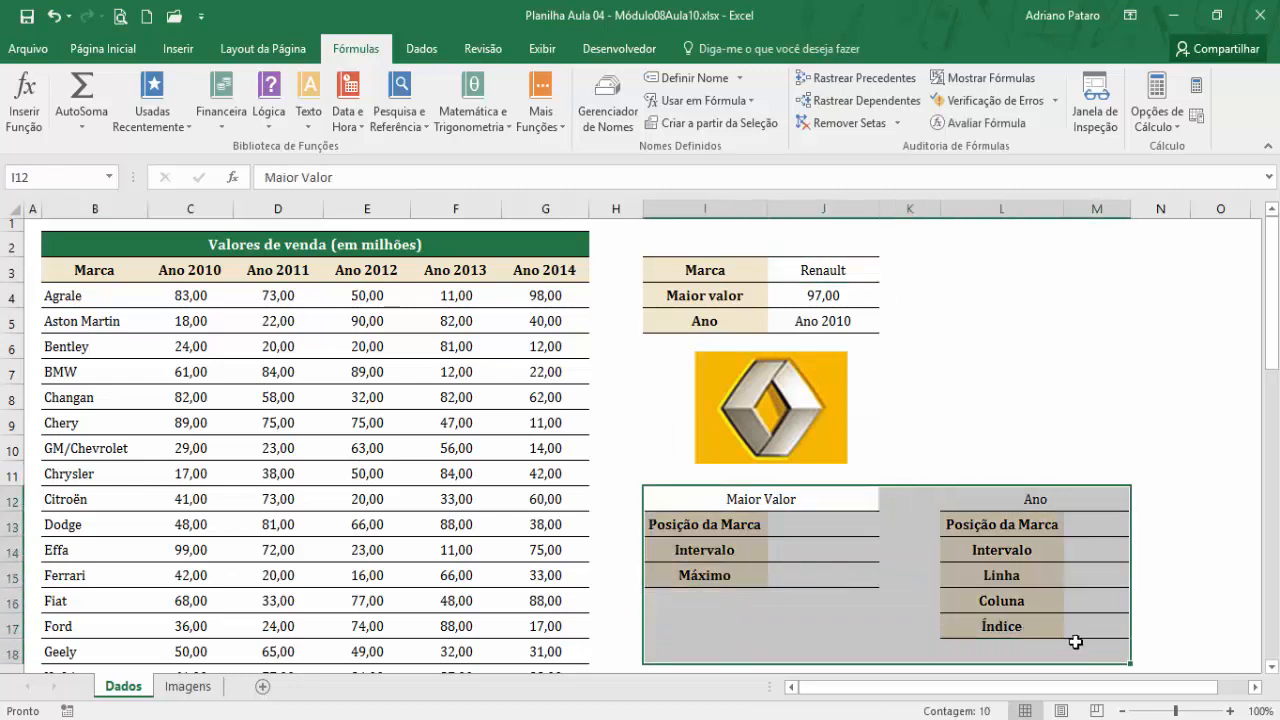
click(103, 48)
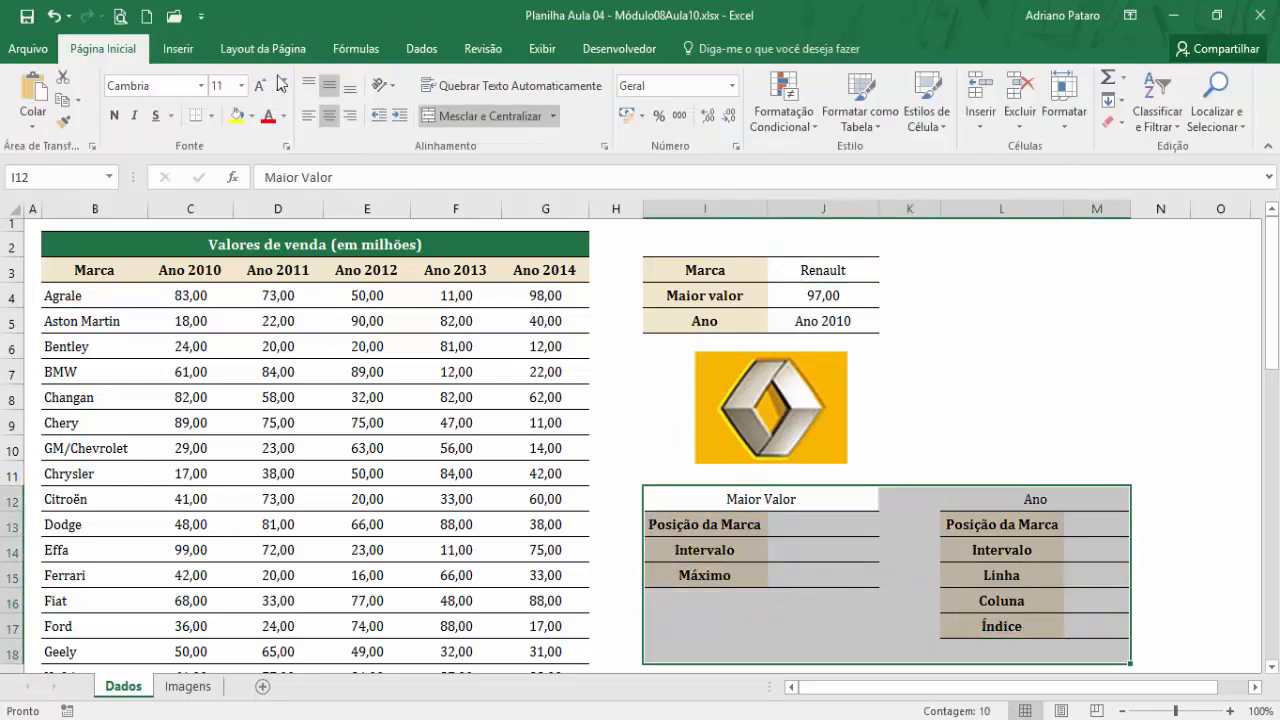
click(1112, 122)
click(1133, 165)
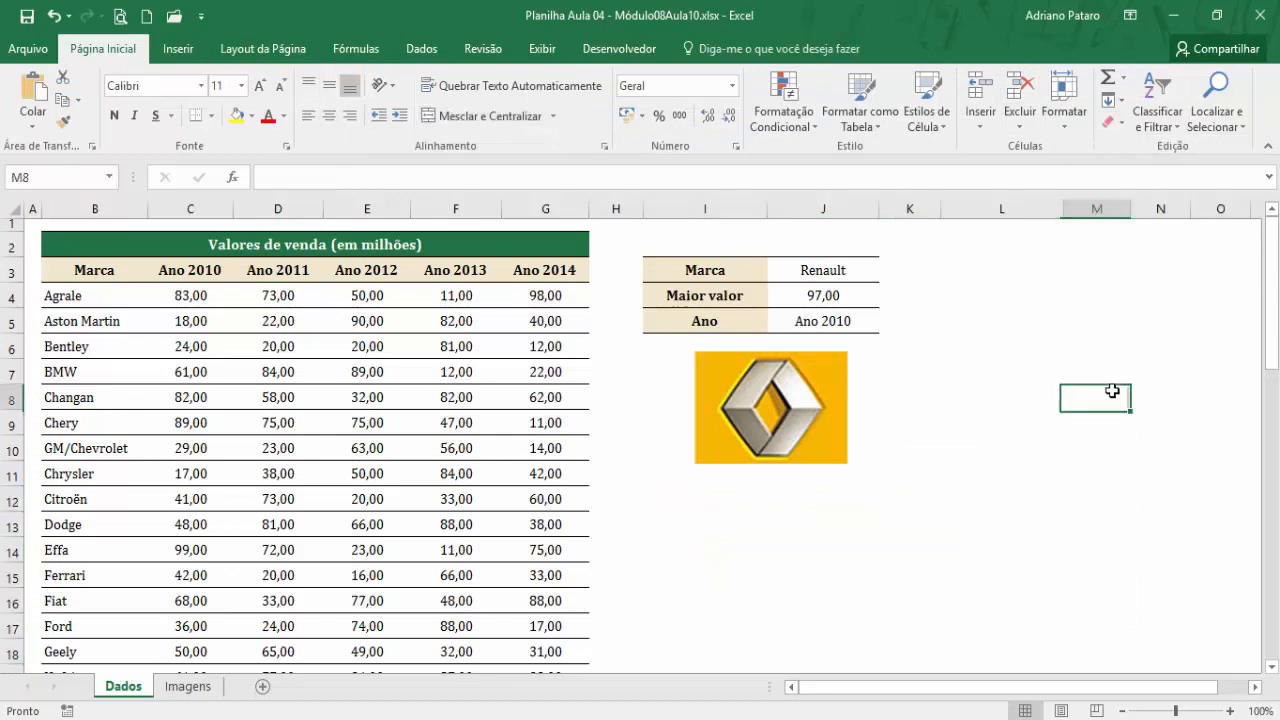
- Enlarge the sheet's zoom level to 110%
click(1230, 711)
scroll(1123, 609, up, 1)
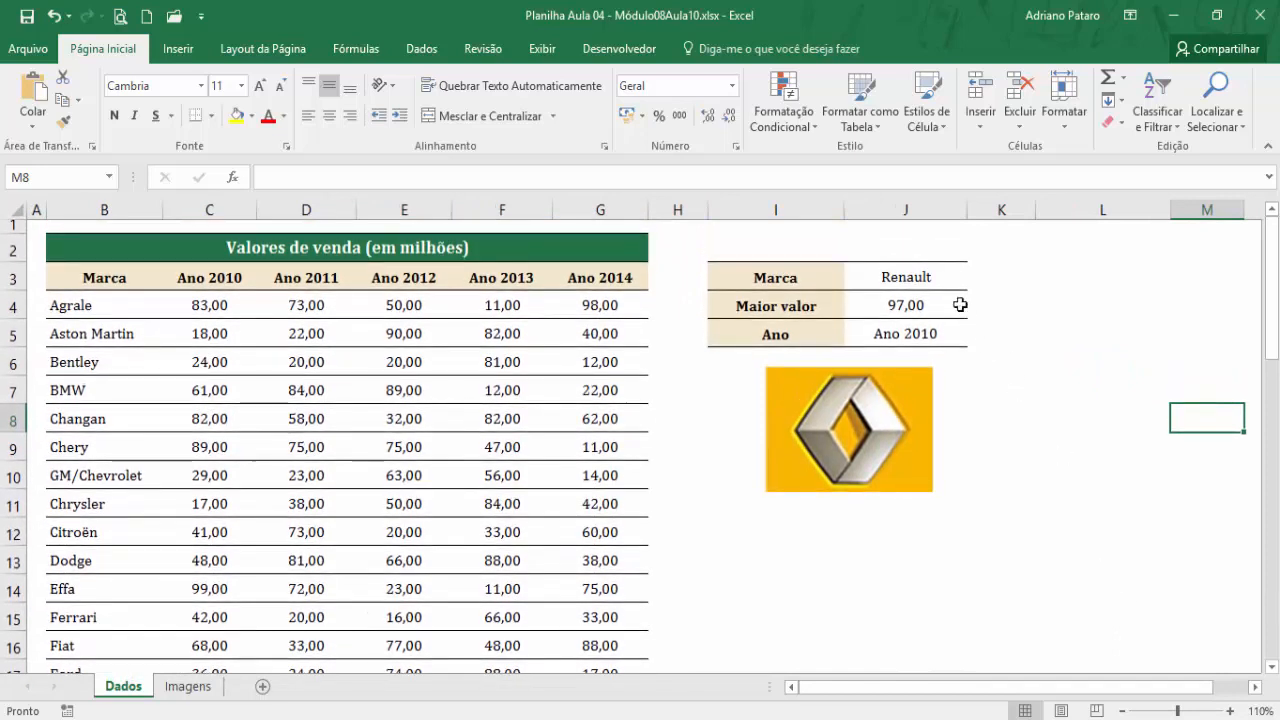
- Select Chery as the brand in cell J3
click(918, 268)
click(979, 281)
click(938, 266)
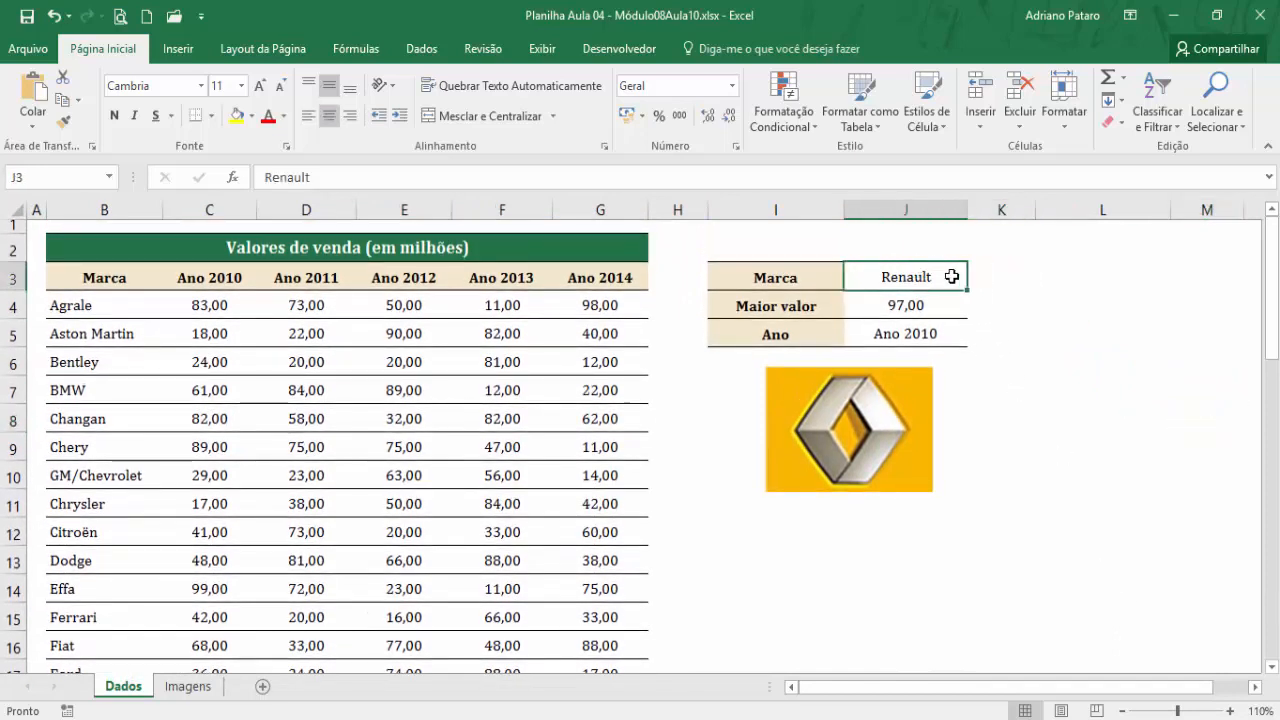
click(975, 282)
drag(987, 370, 979, 305)
click(935, 312)
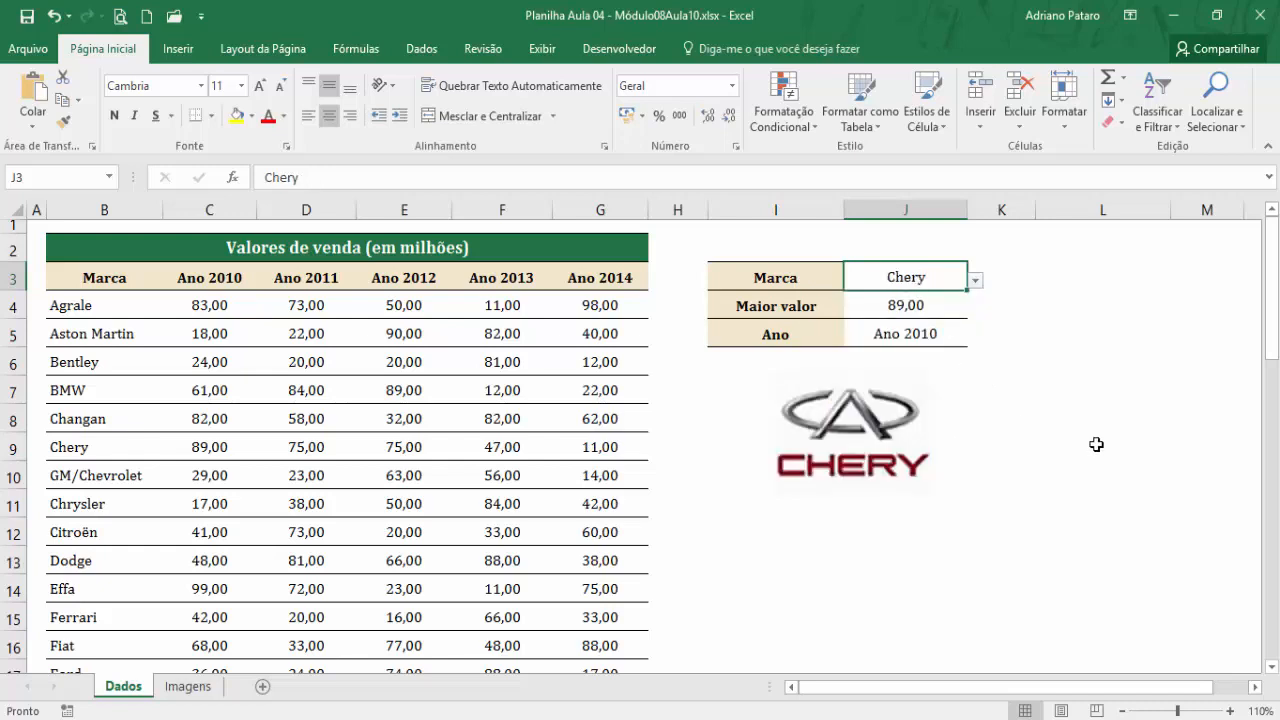
- Inspect the nested year formula in J5, the brand logo below it and the brand cell J3
click(923, 334)
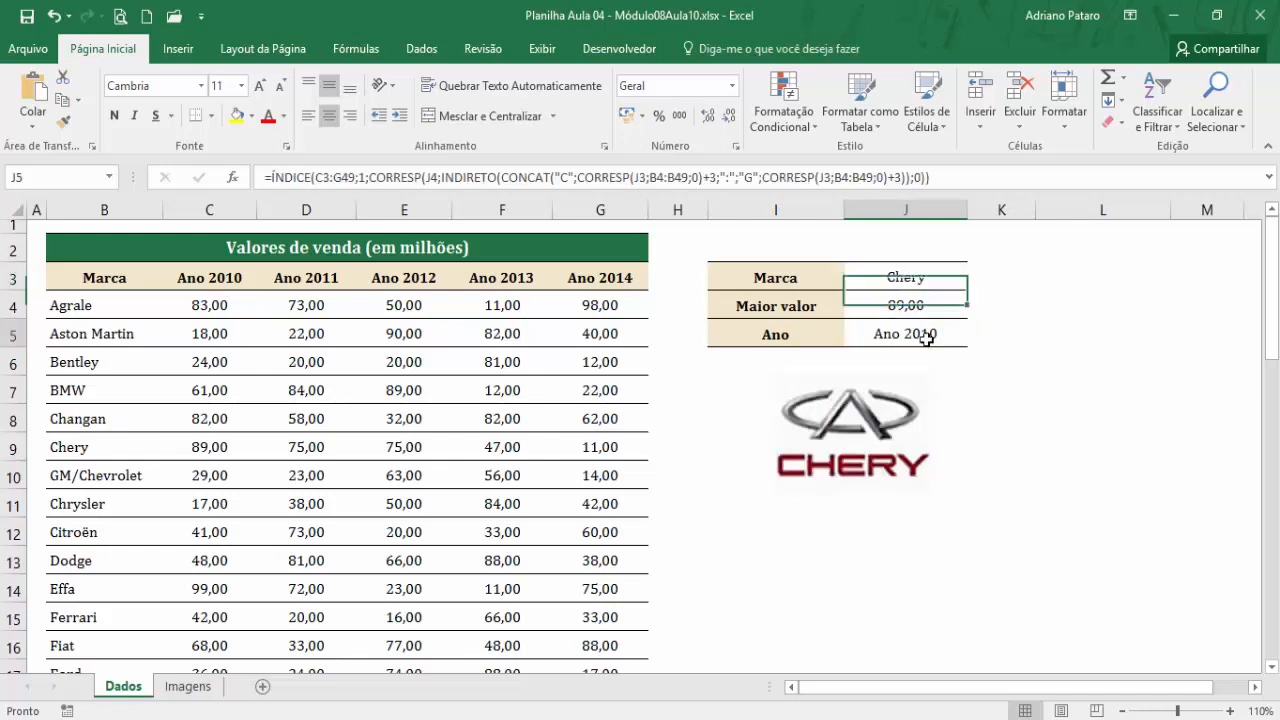
click(885, 444)
click(943, 269)
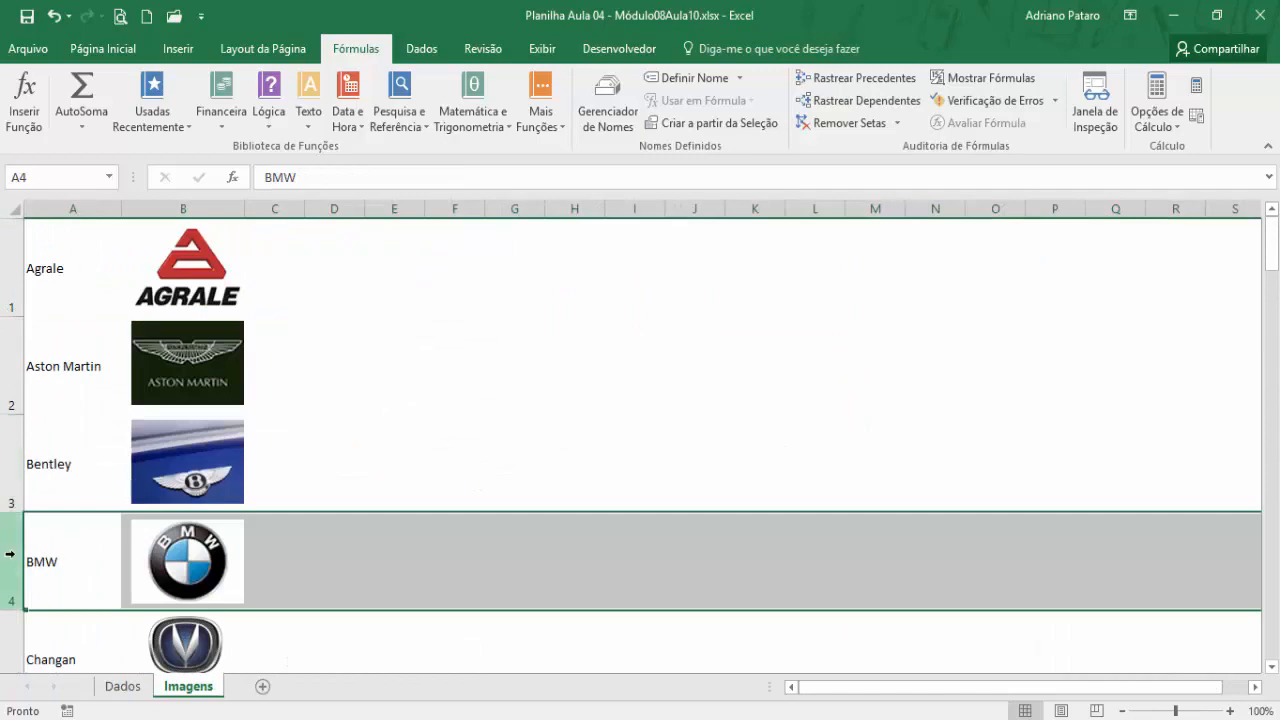
- Return to the Dados sheet and select Ferrari as the brand in J3
click(120, 686)
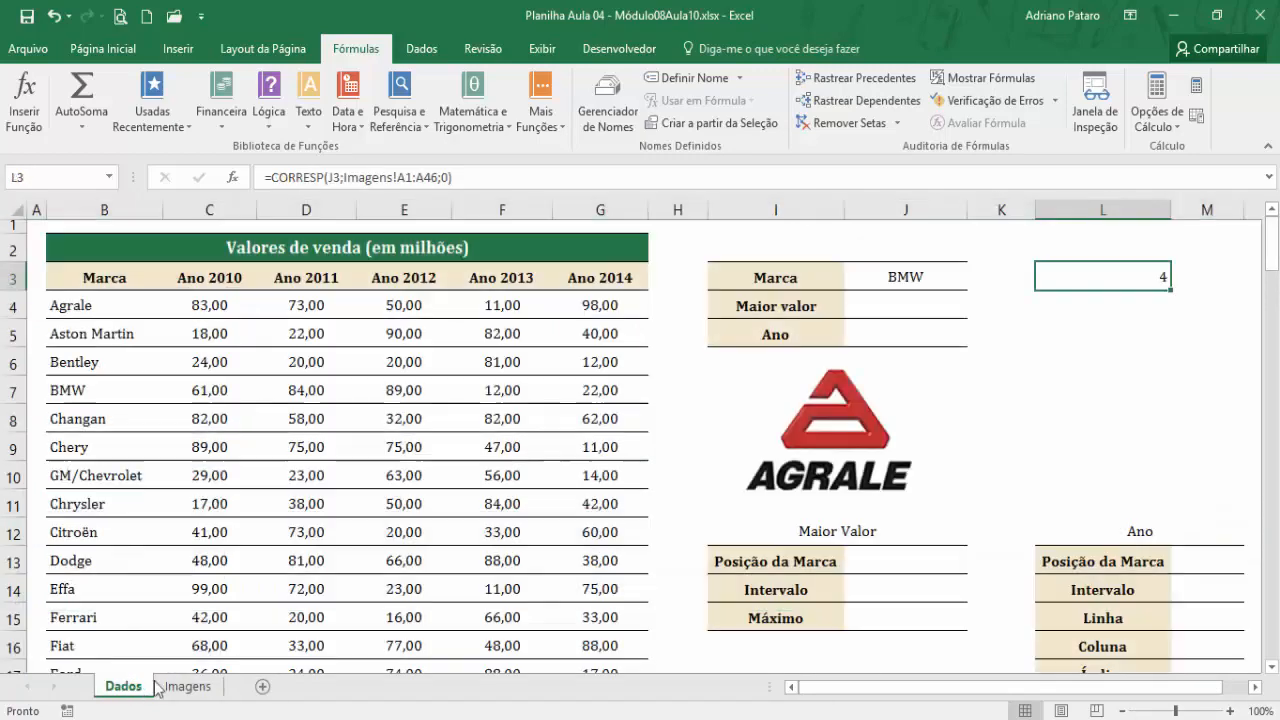
click(963, 280)
click(975, 281)
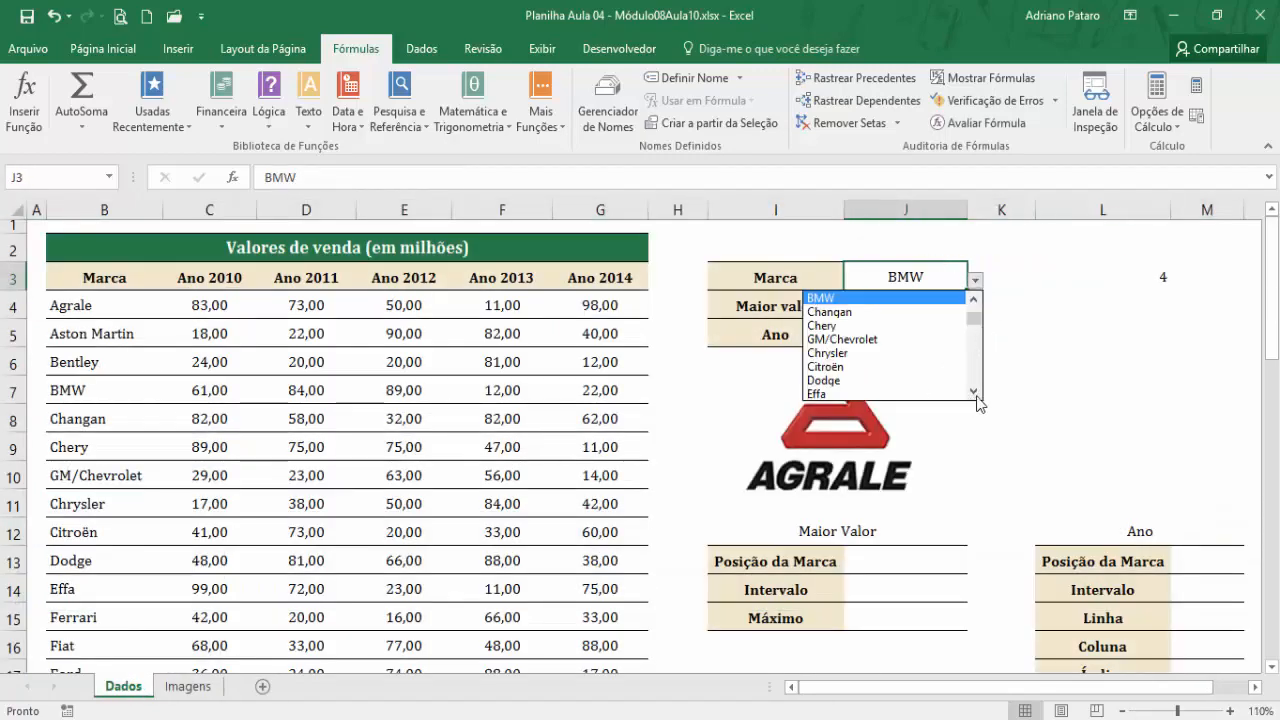
scroll(978, 403, down, 3)
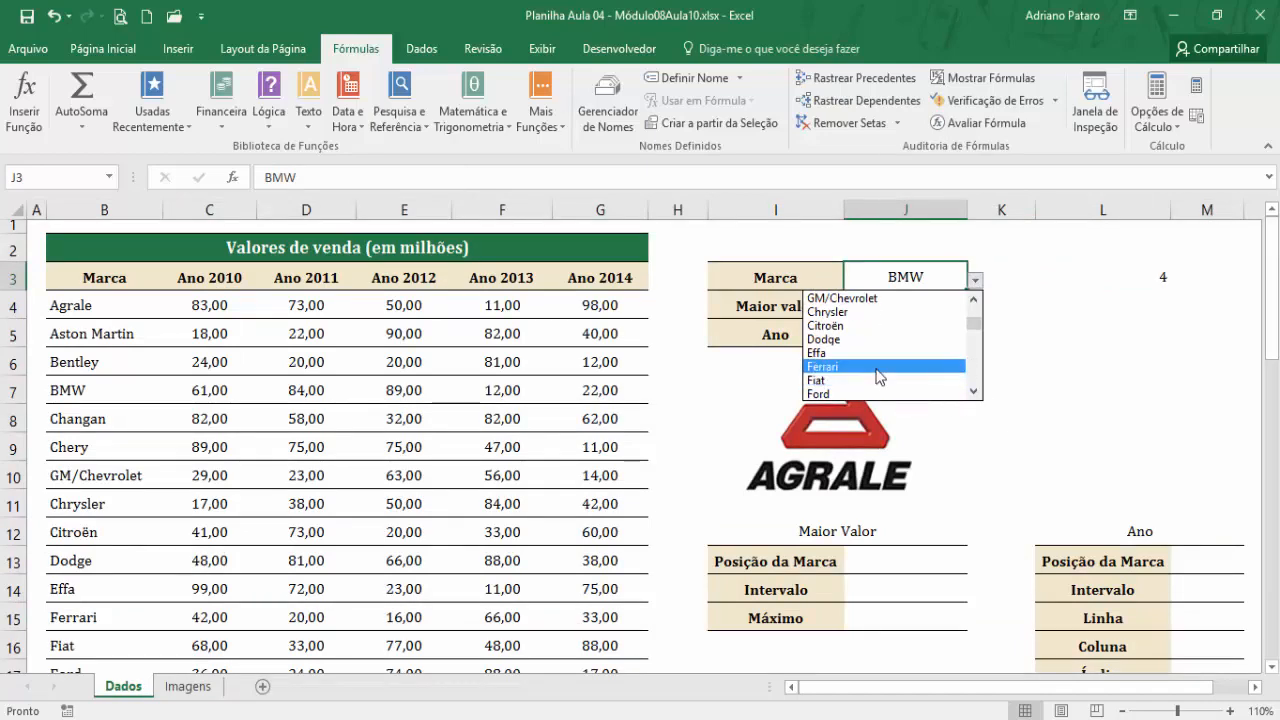
click(879, 376)
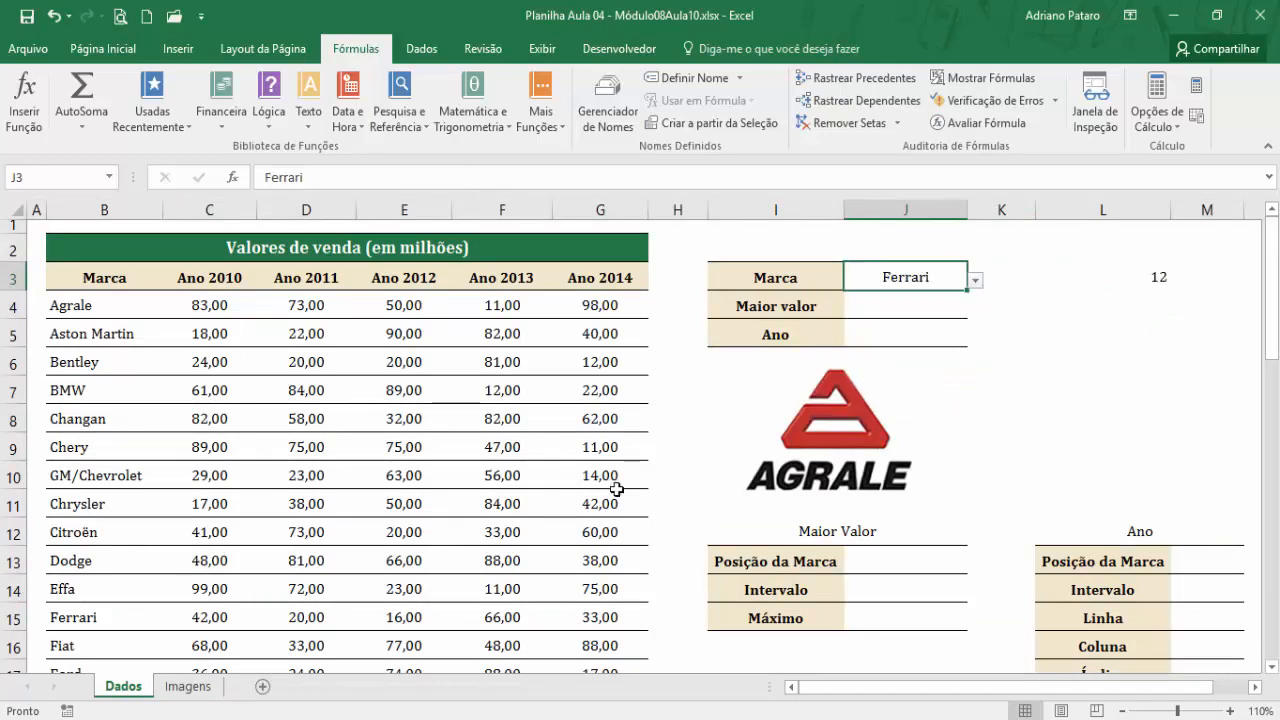
- Locate Ferrari's row on the Imagens sheet and compare its position with the CORRESP formula in L3 on Dados
click(192, 688)
scroll(92, 538, down, 1)
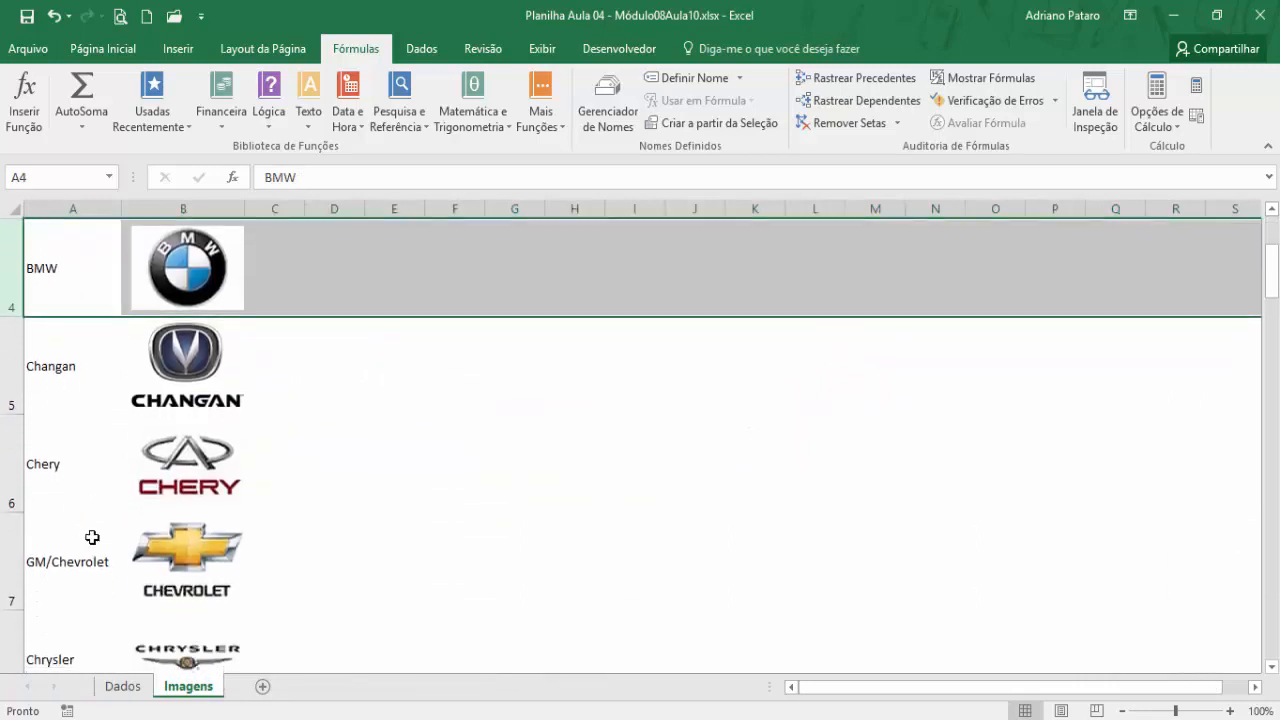
scroll(92, 538, down, 1)
scroll(92, 538, down, 1)
click(9, 489)
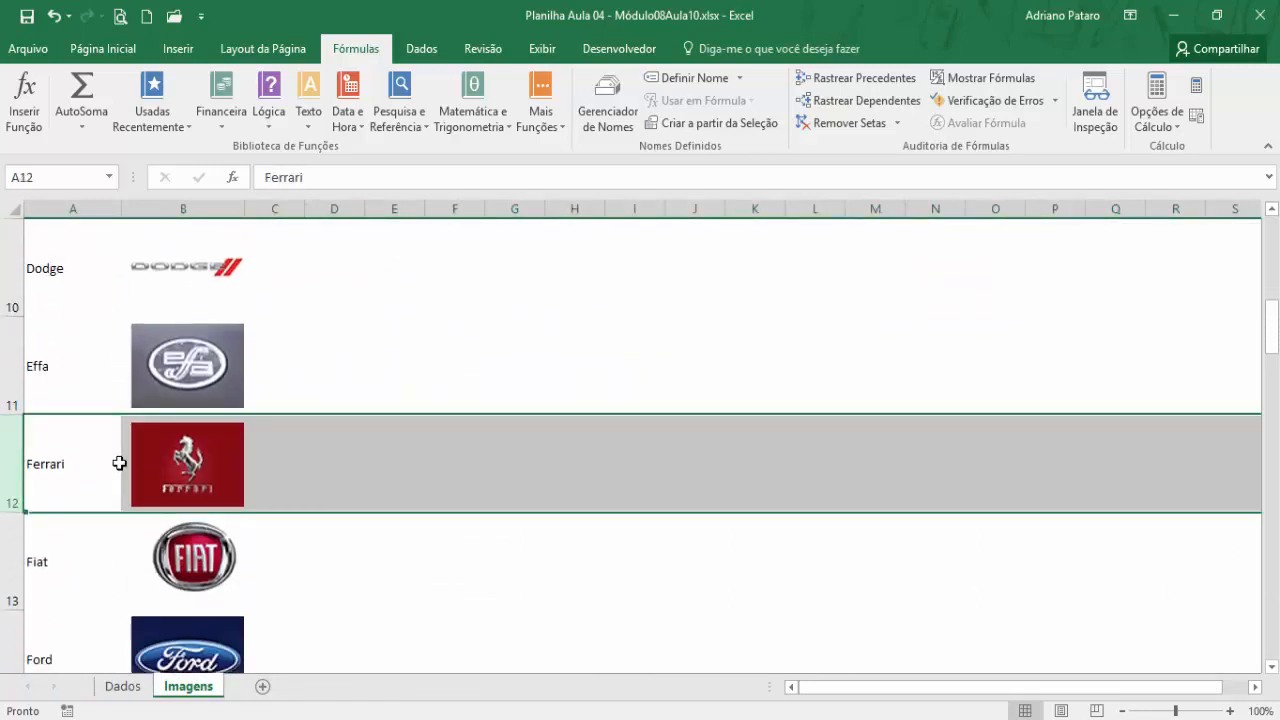
click(141, 690)
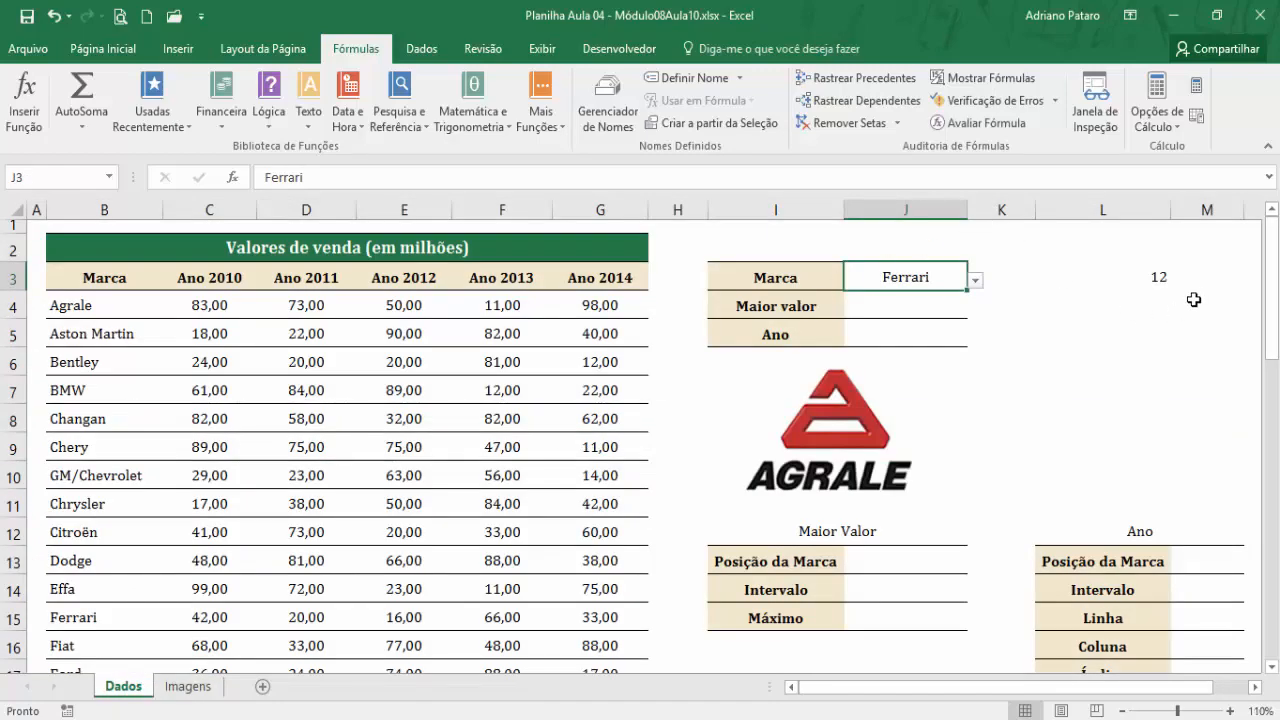
click(1155, 280)
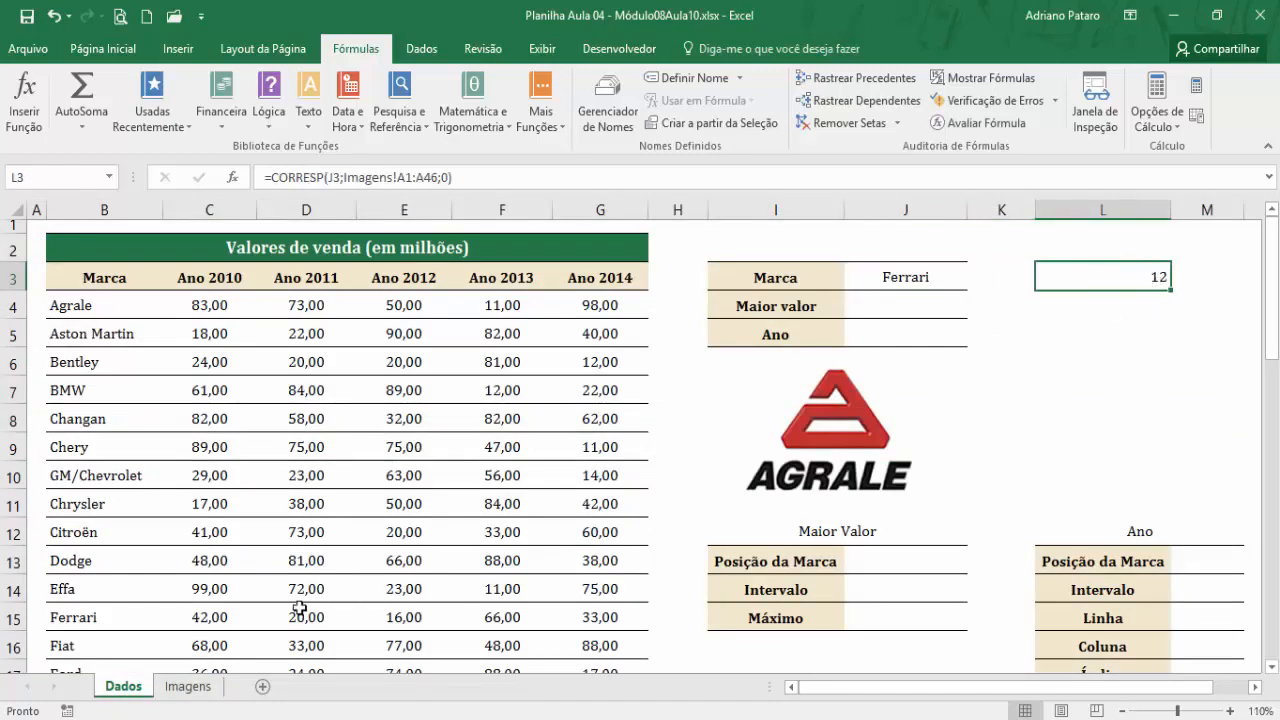
- Check which column and row of the Imagens sheet hold the Ferrari logo, and return to the Dados sheet
click(188, 686)
click(277, 451)
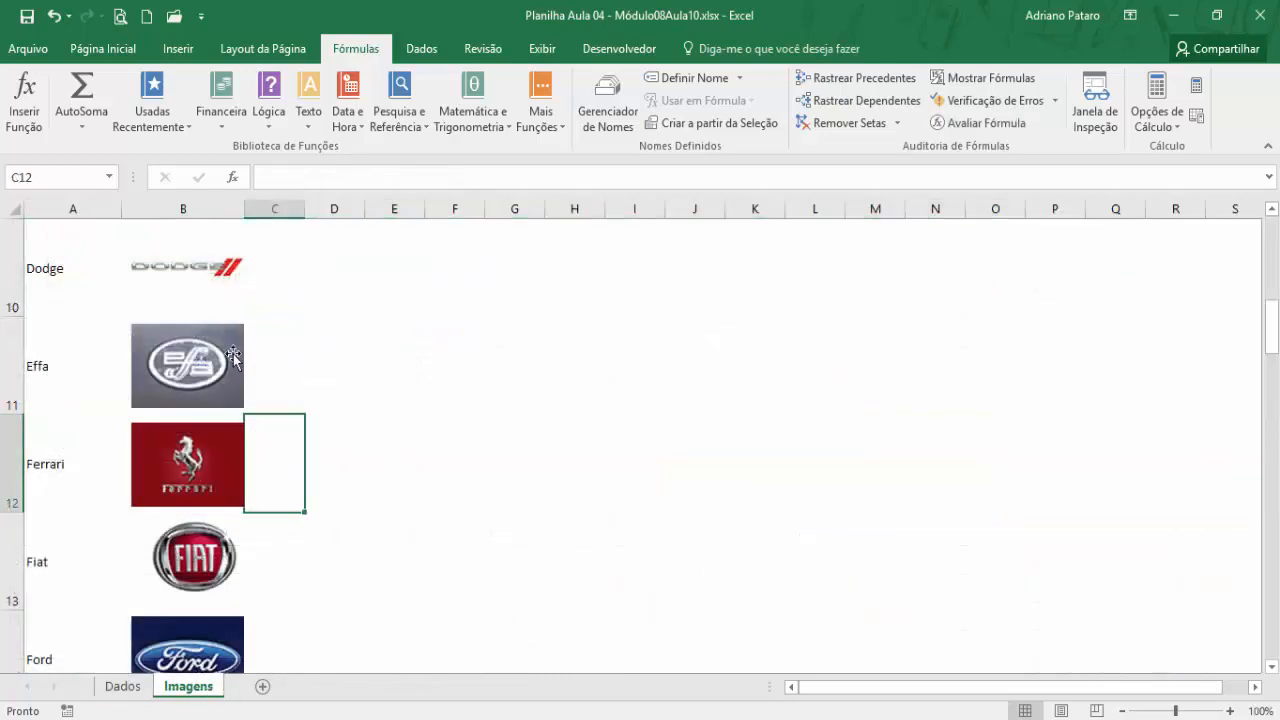
click(217, 207)
click(207, 455)
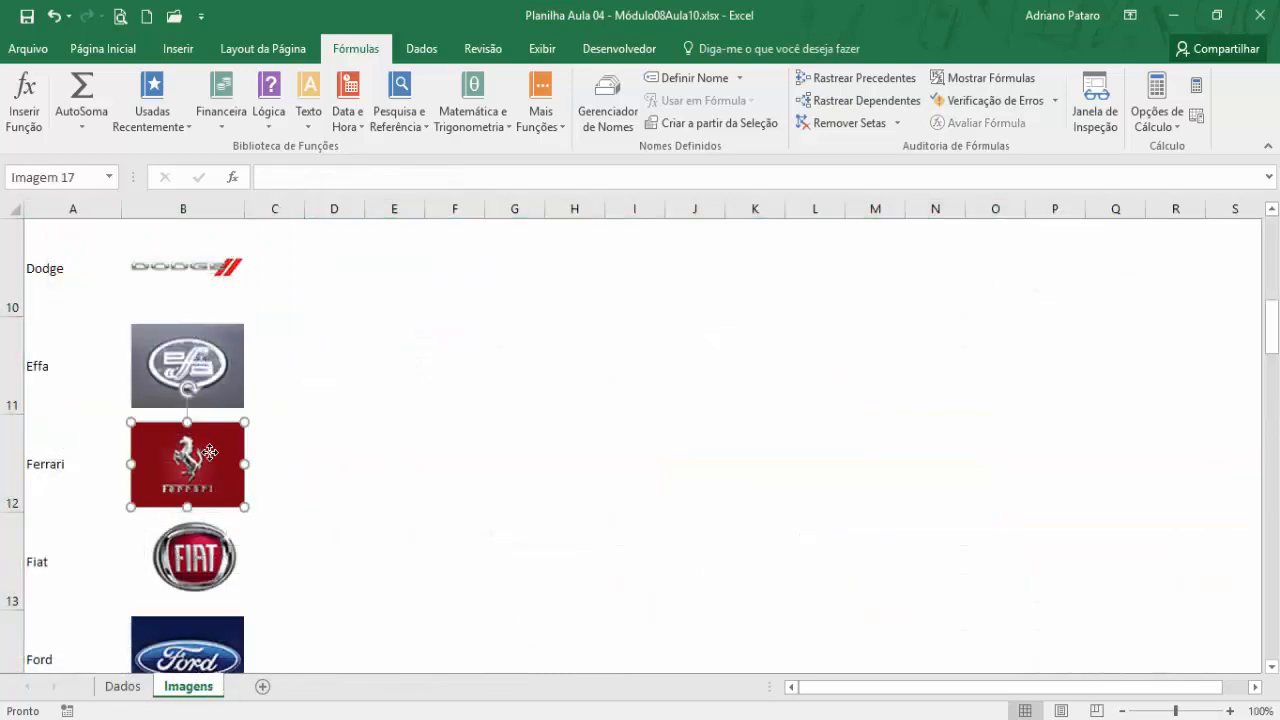
click(122, 686)
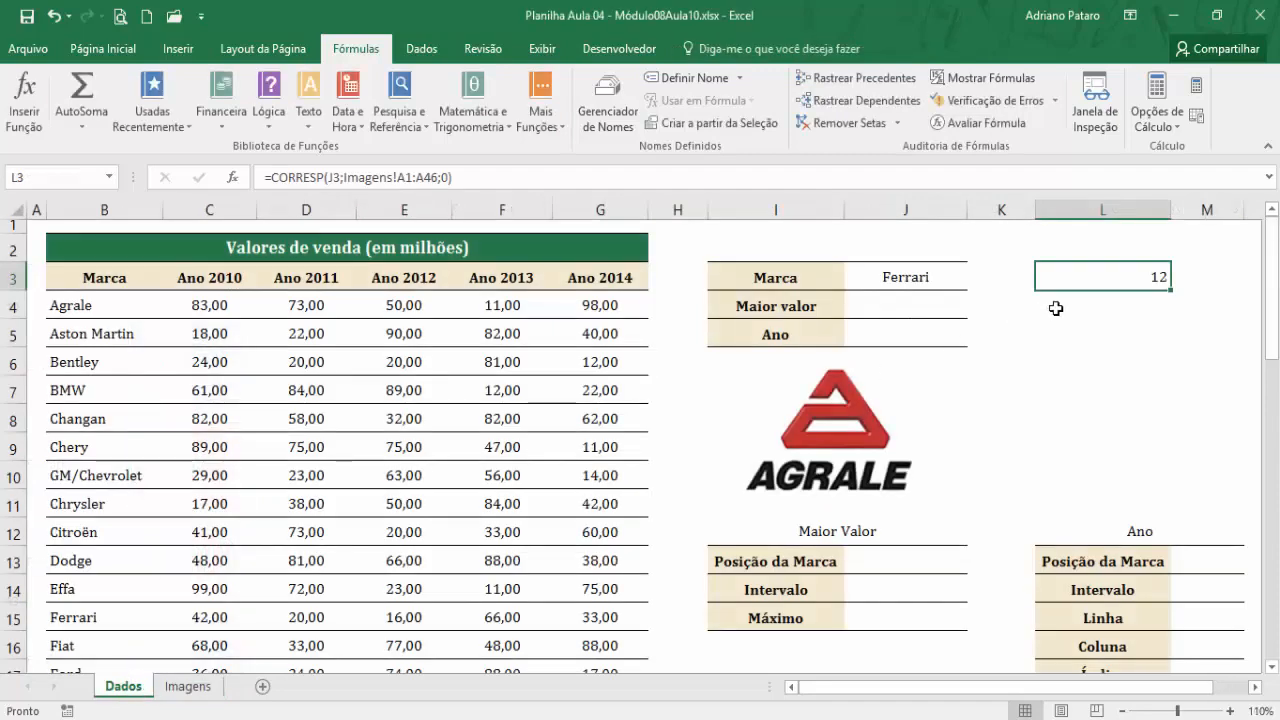
- Insert a CONCAT function in L4 with "Imagens!B" as the first text and L3 as the second
click(1095, 315)
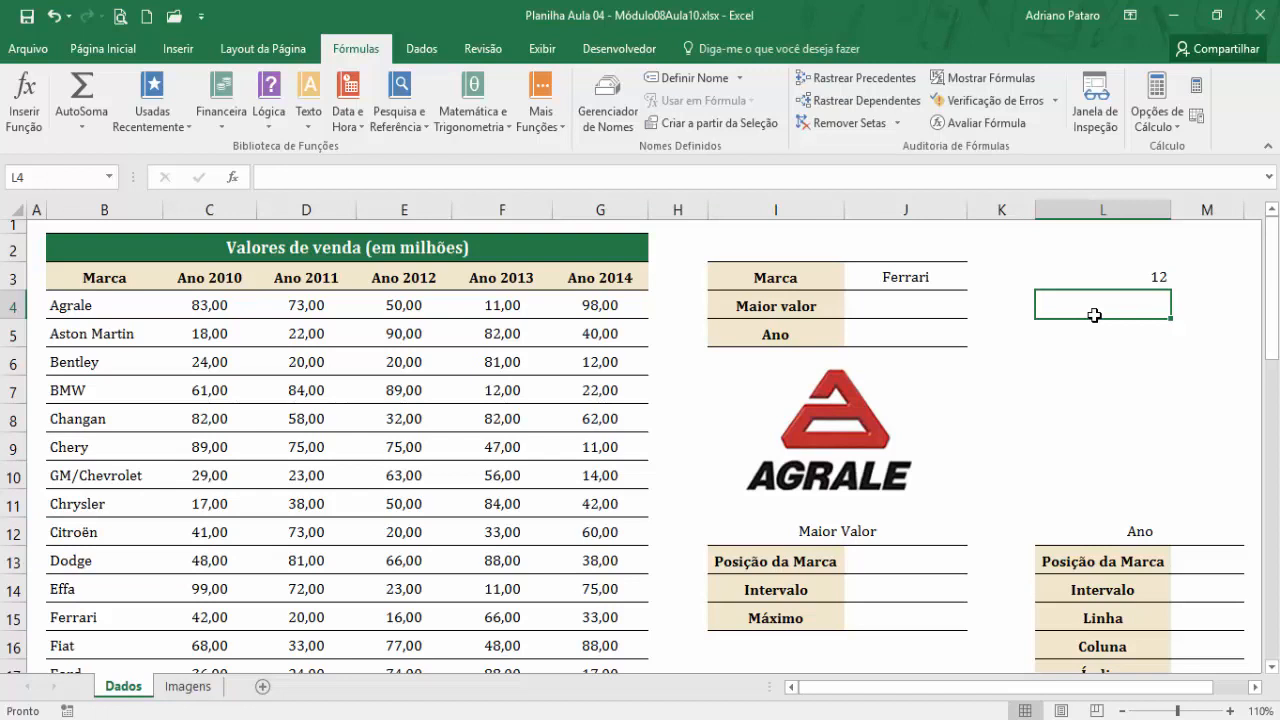
click(318, 130)
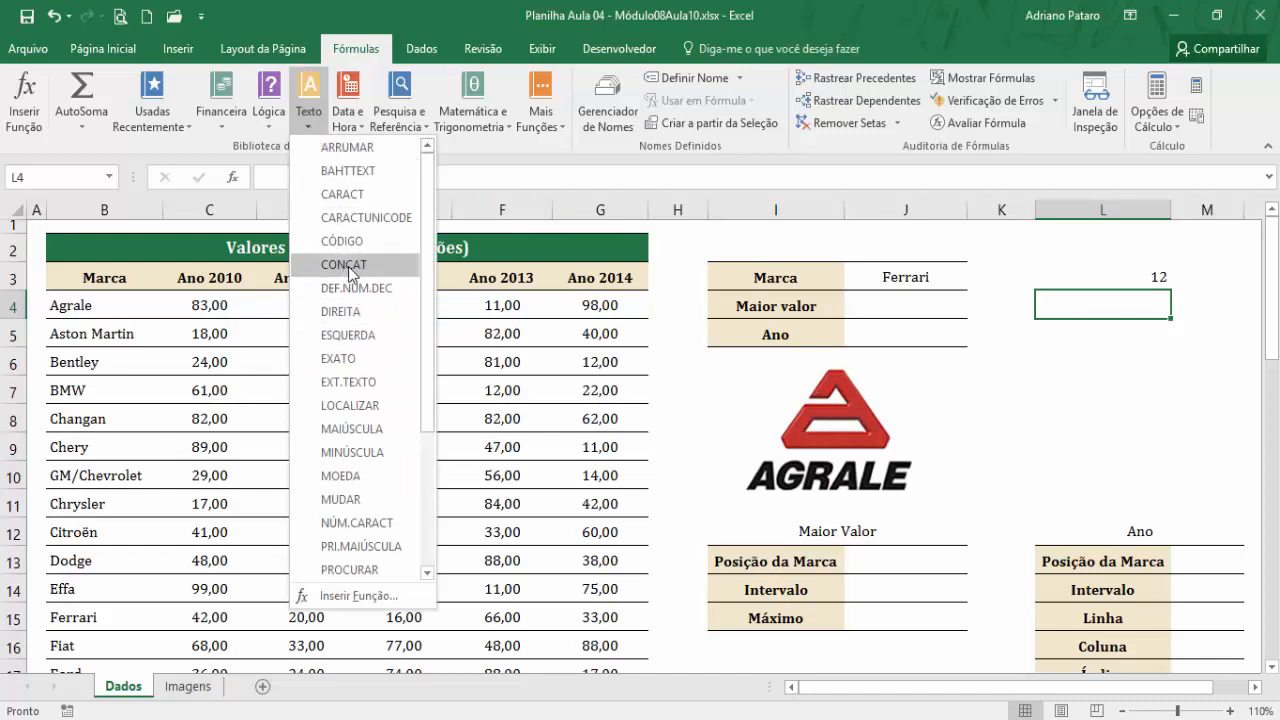
click(350, 267)
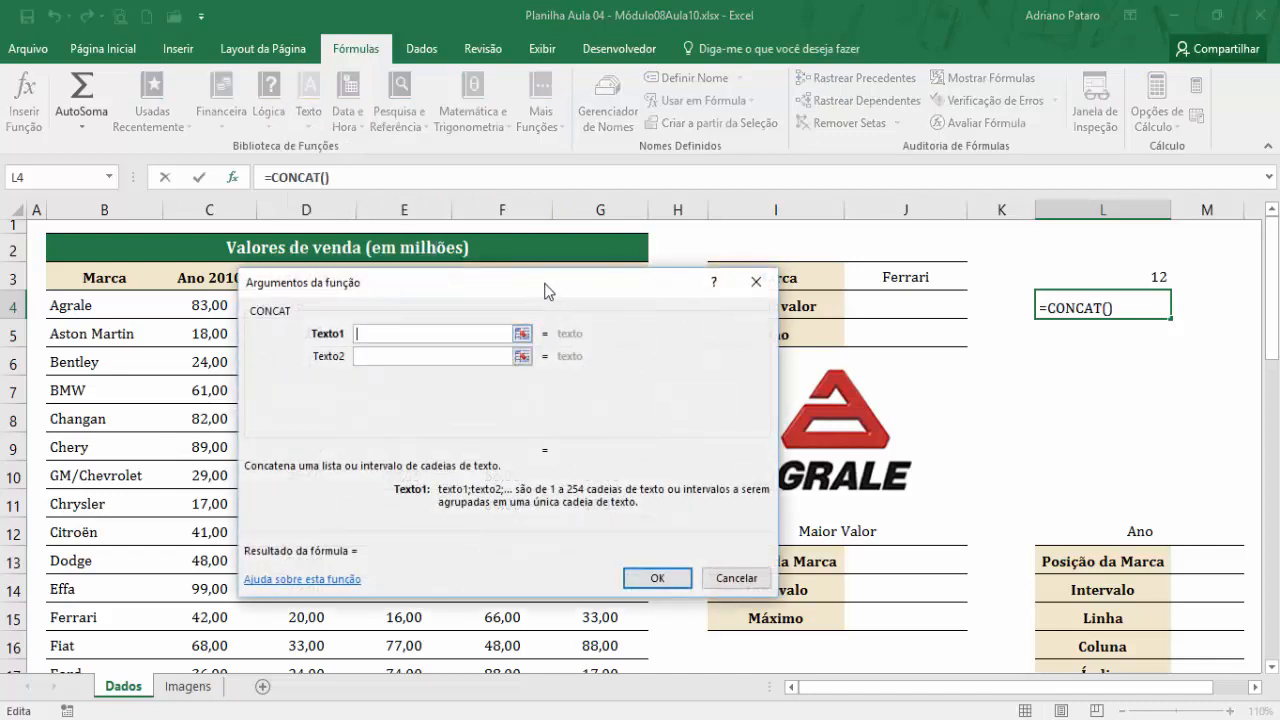
drag(543, 289, 583, 305)
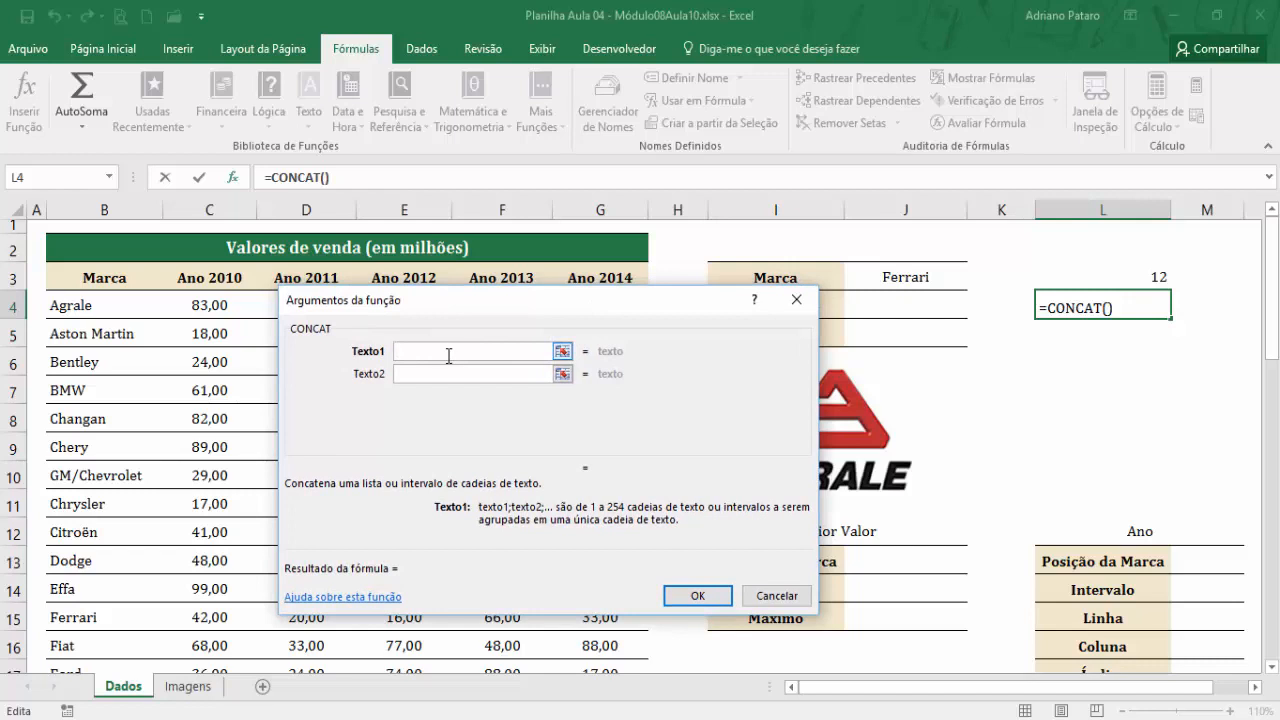
click(190, 686)
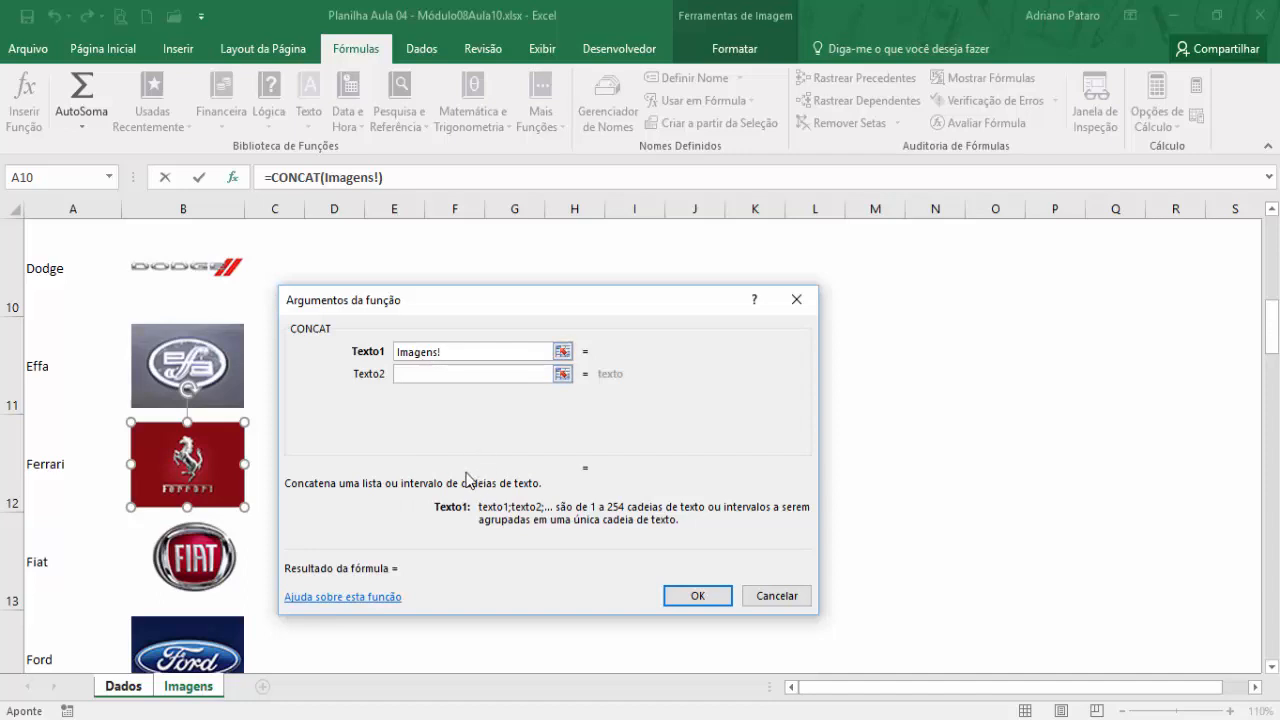
text(B)
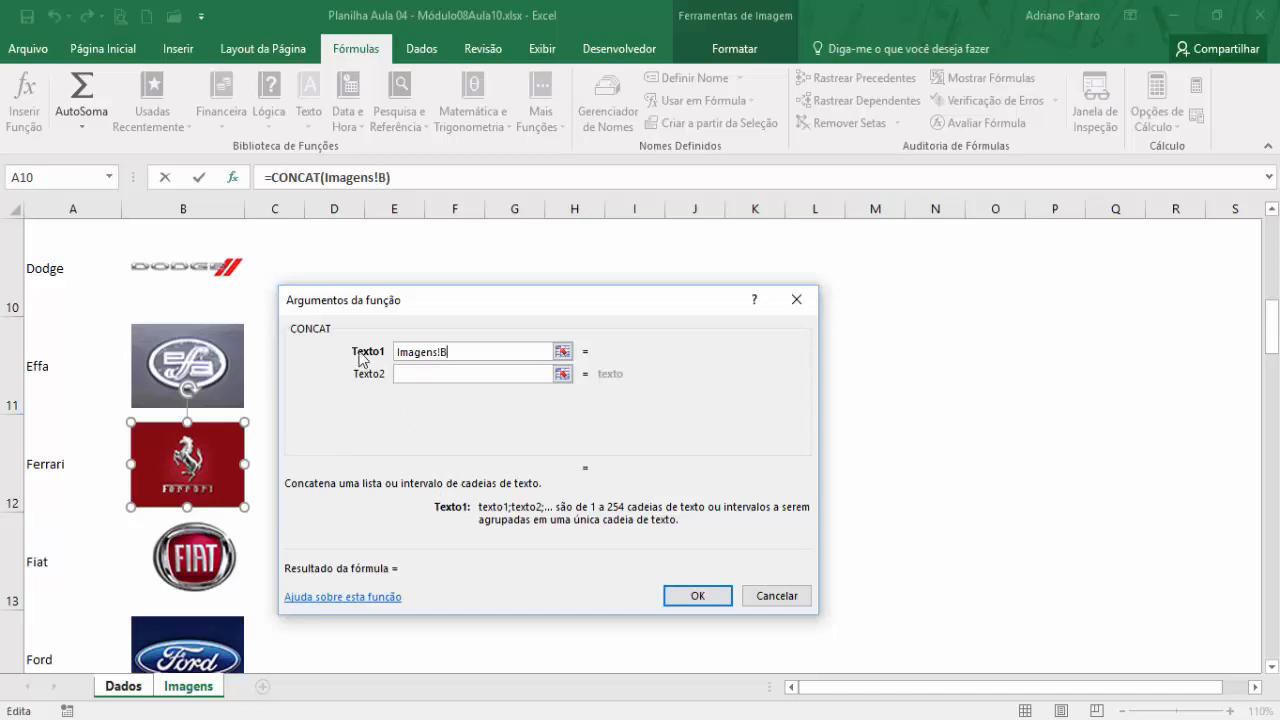
click(423, 373)
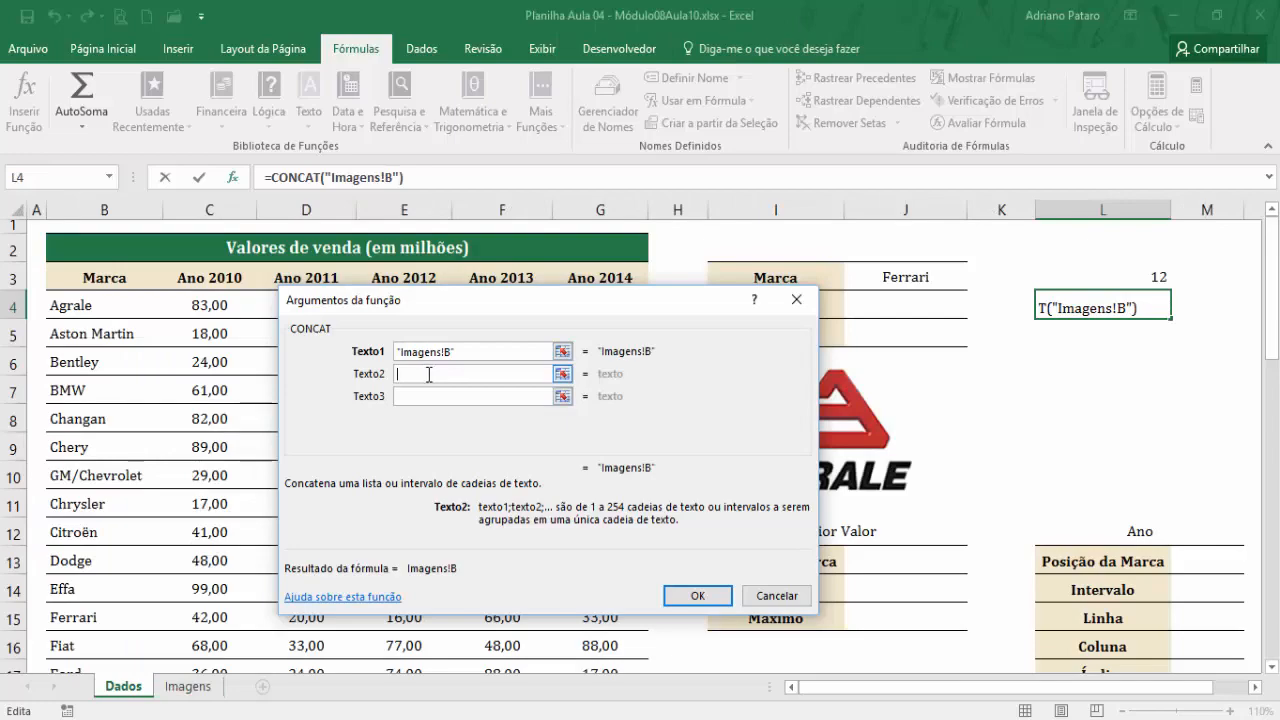
click(1150, 277)
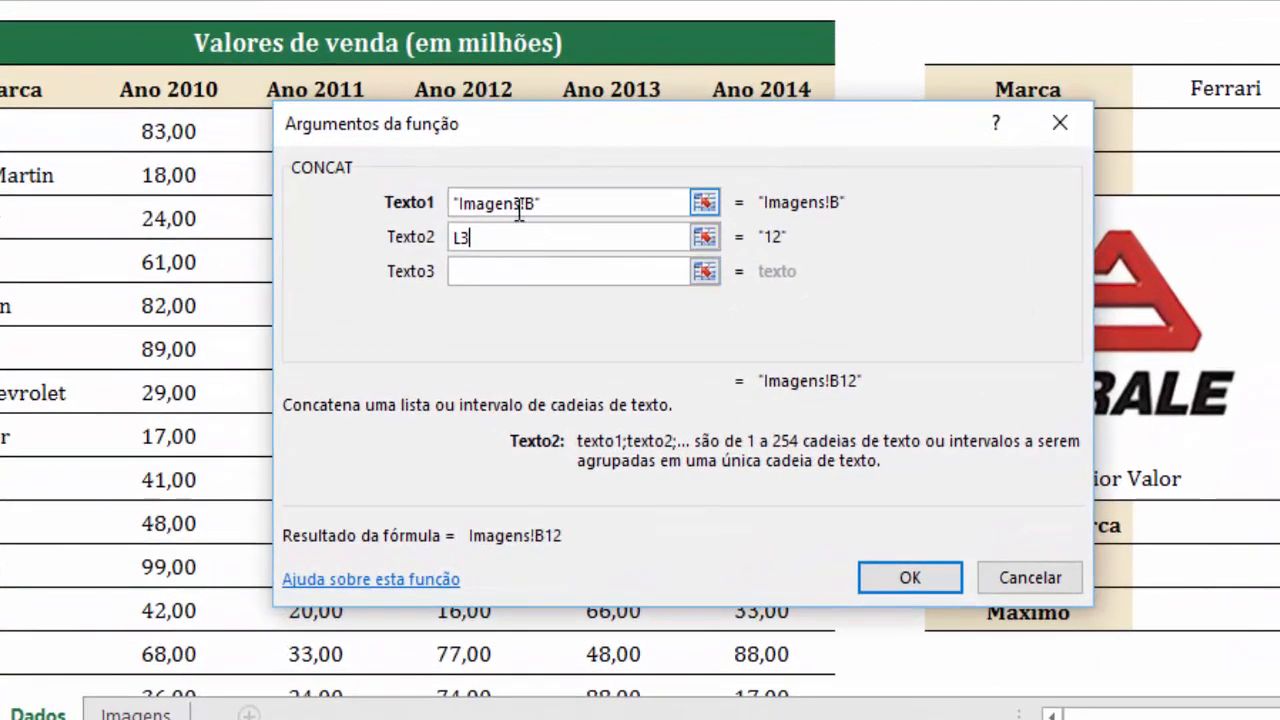
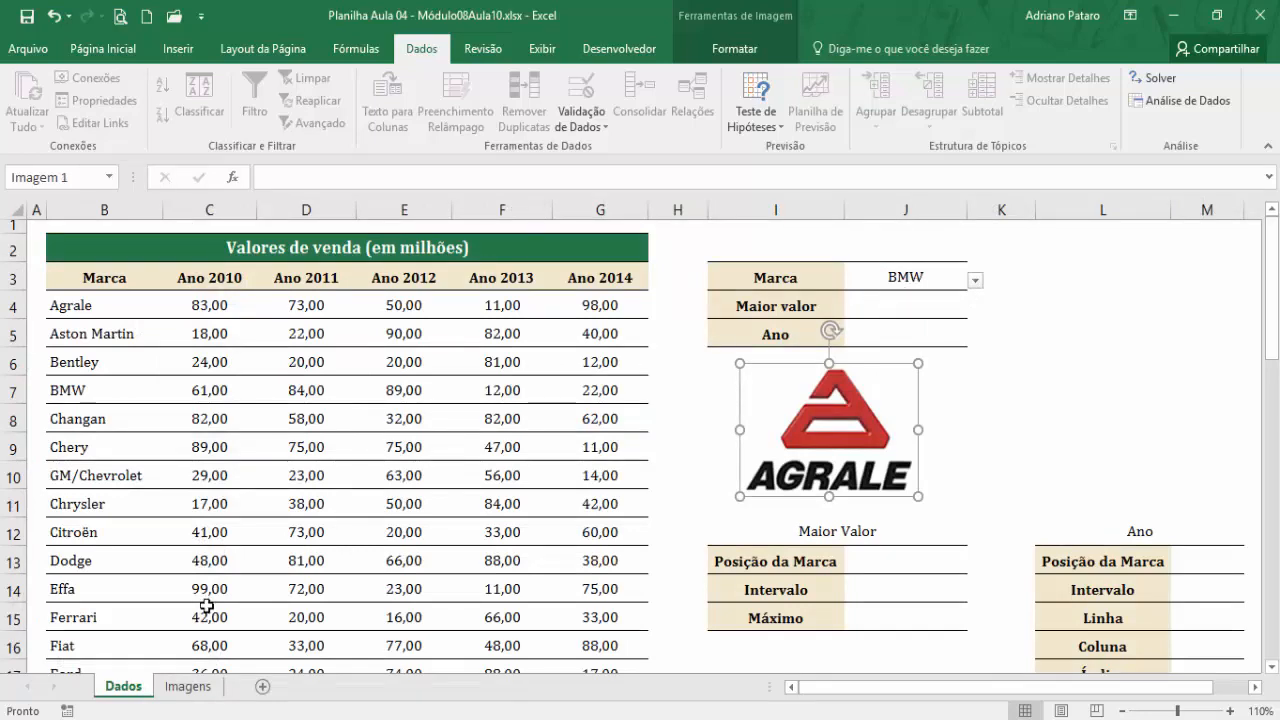
- Examine how brand names in column A line up with logos in column B on the Imagens sheet, and return to Dados
click(188, 686)
click(96, 285)
click(70, 400)
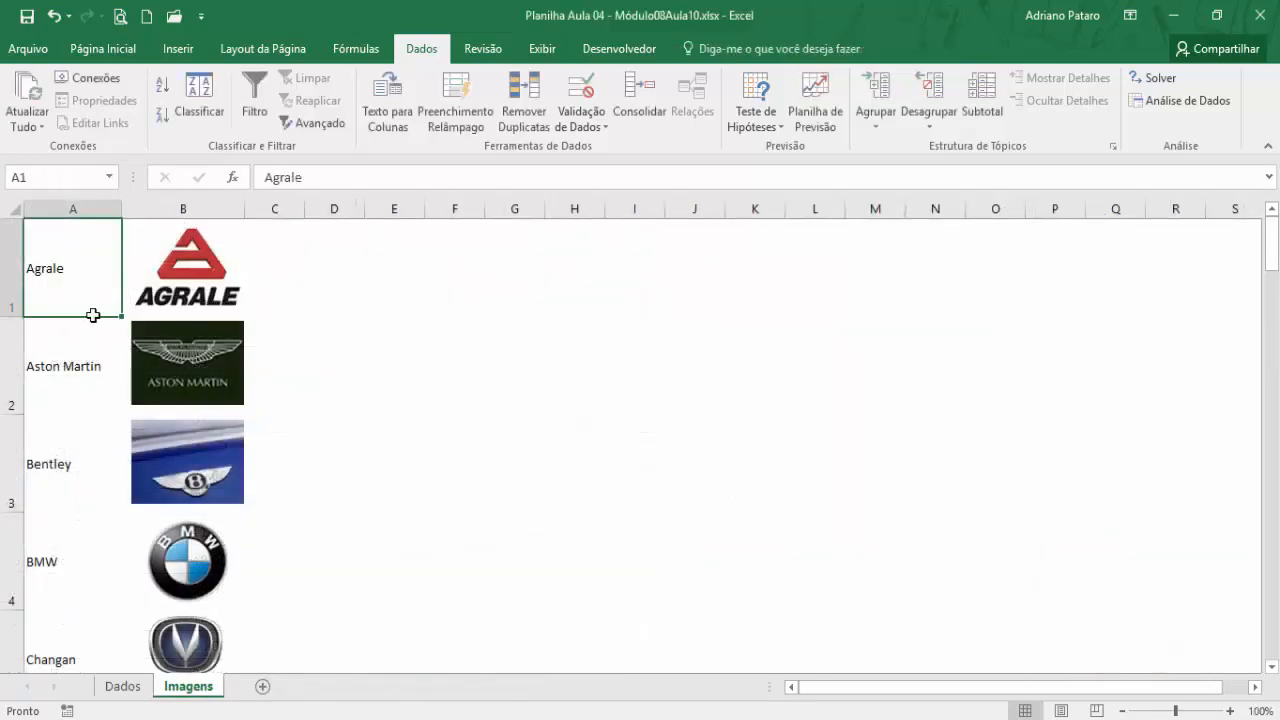
click(68, 465)
click(77, 543)
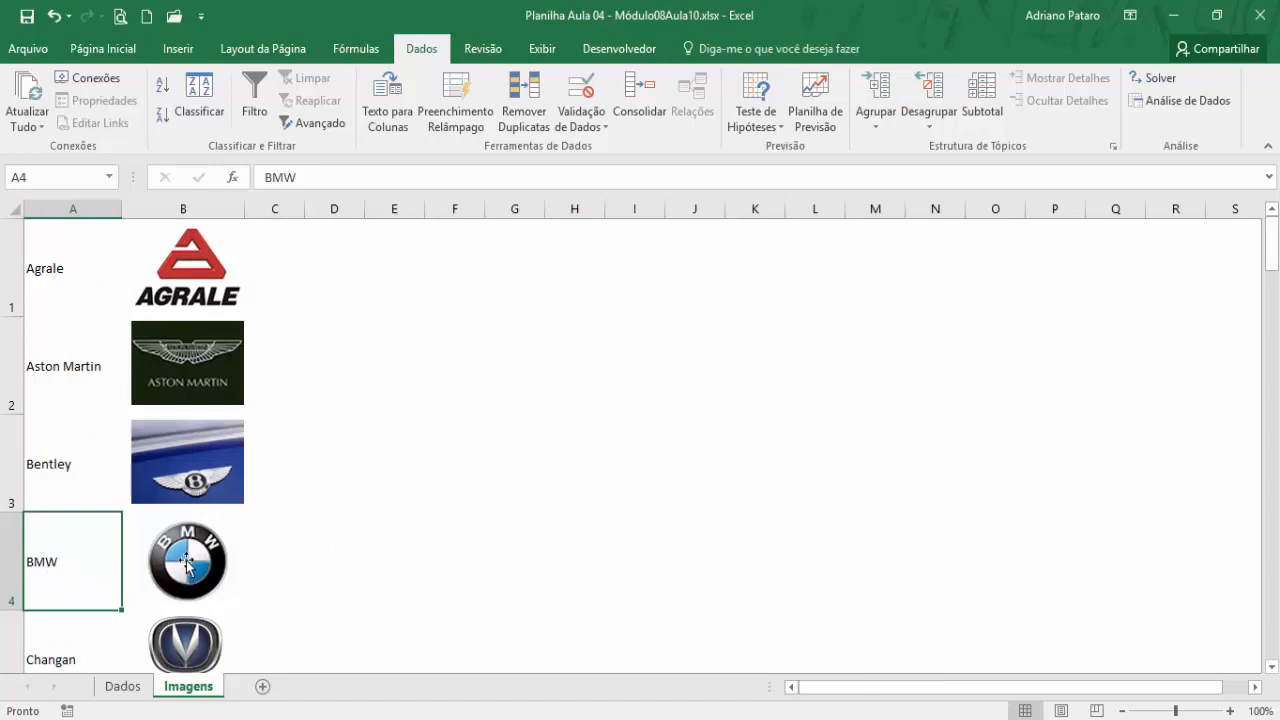
click(78, 268)
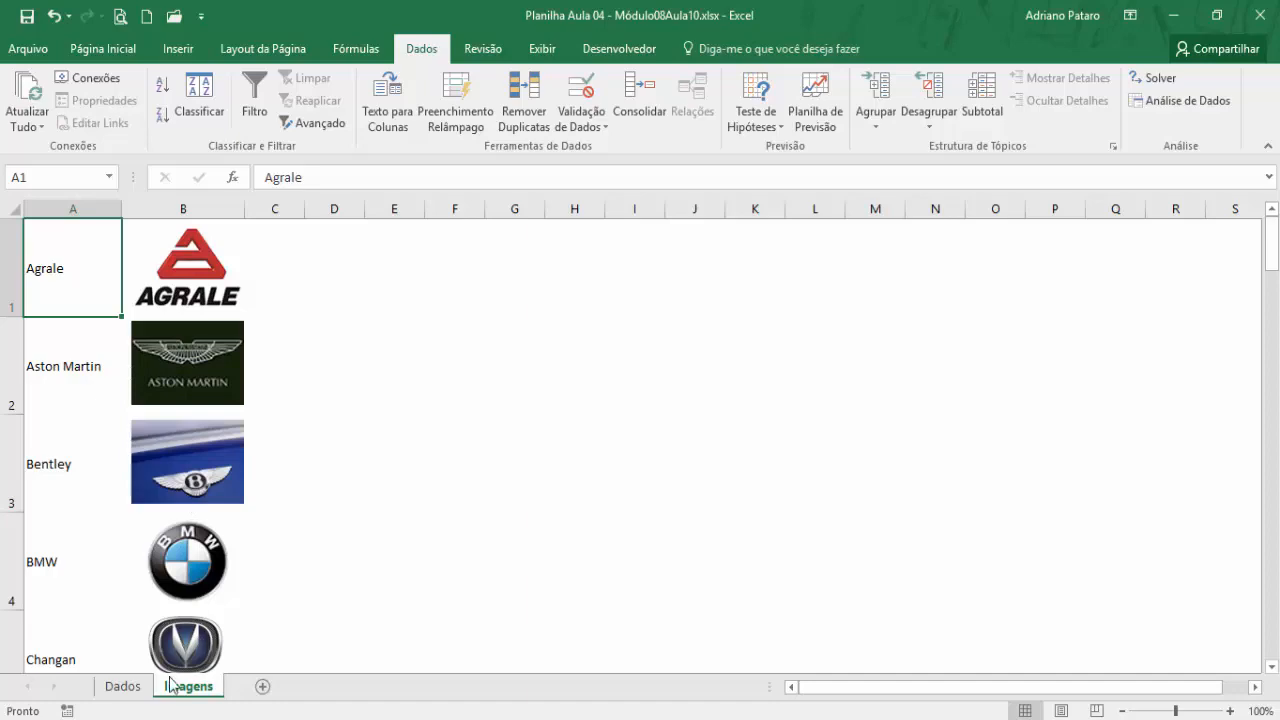
click(124, 686)
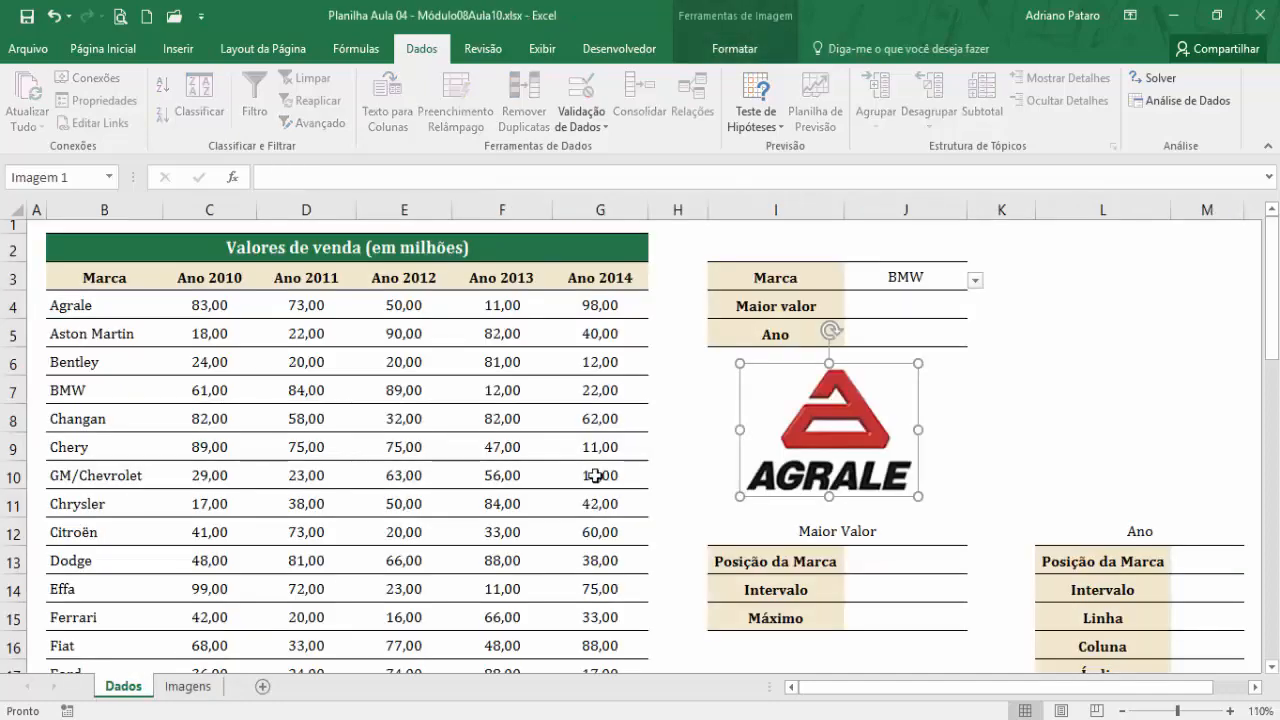
- Check the brand selected in J3 and locate the BMW row on the Imagens sheet
click(1048, 282)
click(946, 279)
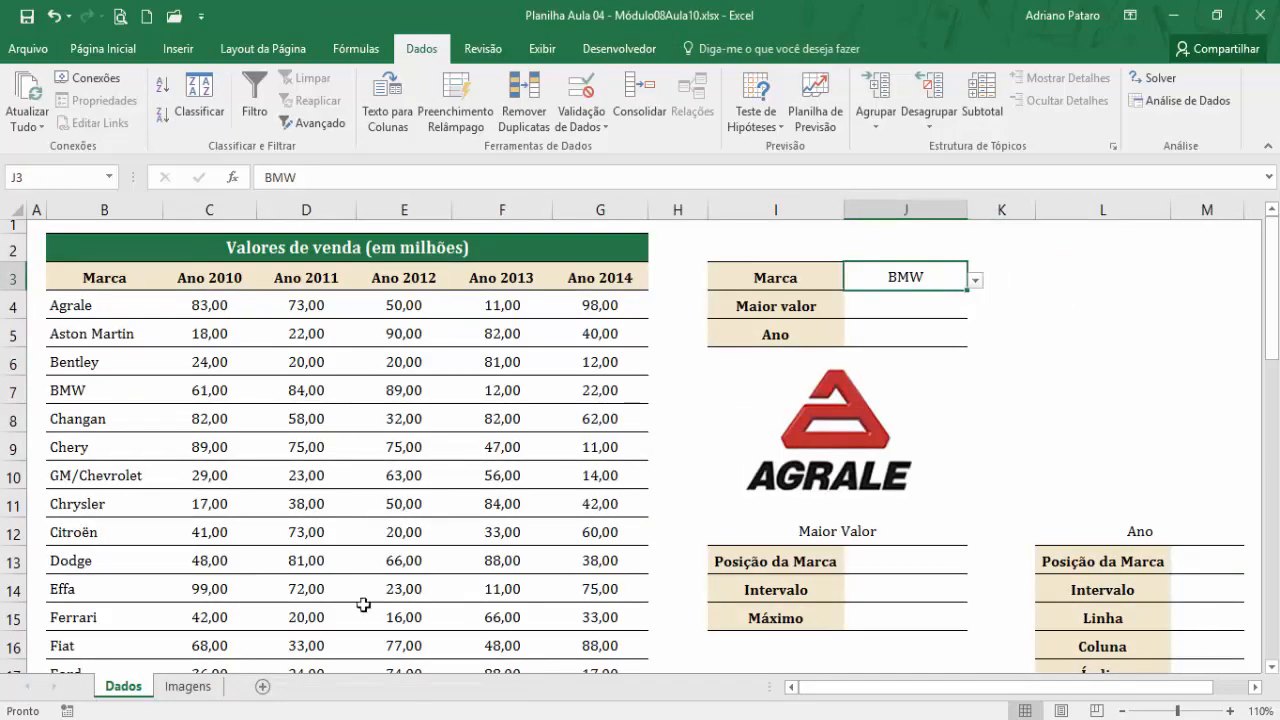
click(188, 686)
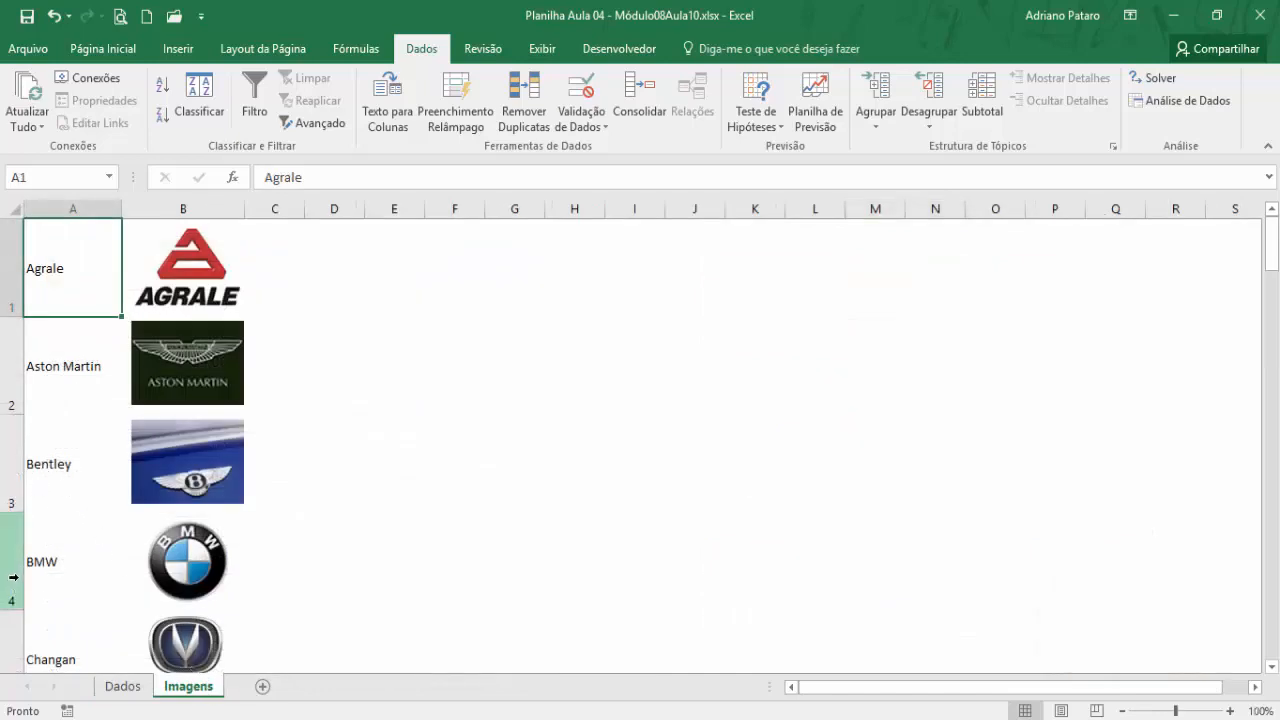
click(12, 565)
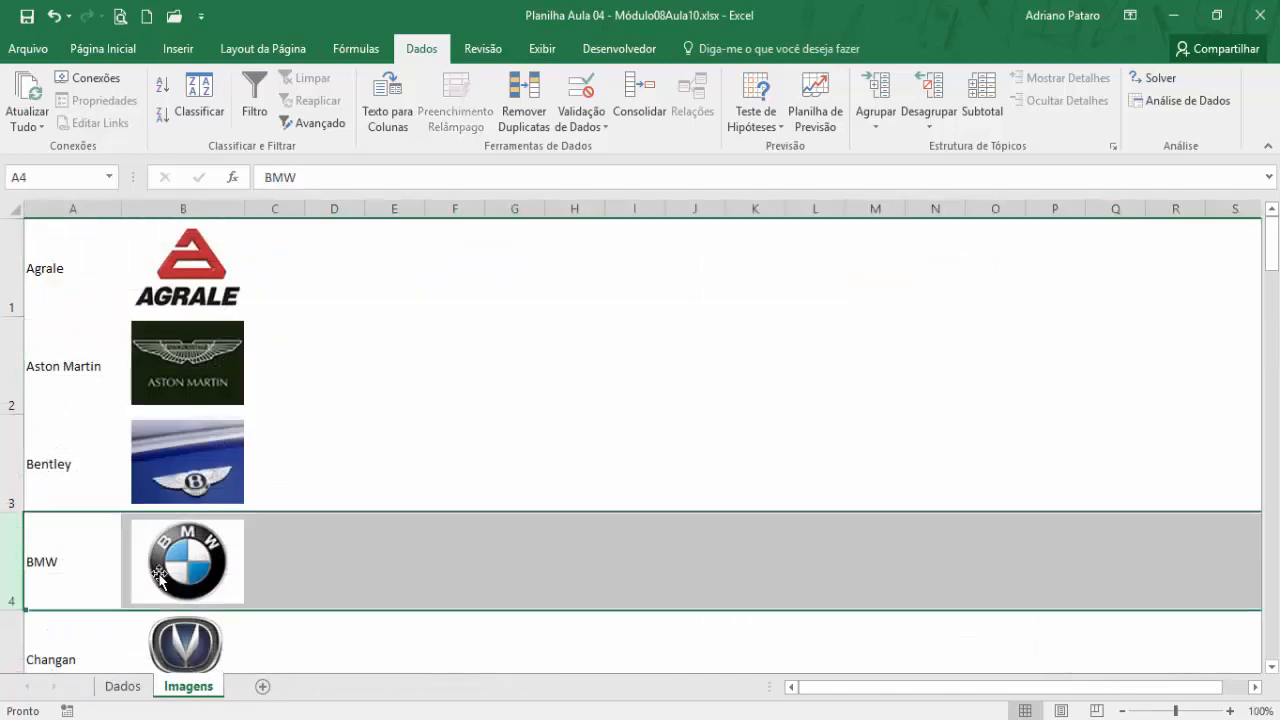
- Insert a CORRESP function in L3 of the Dados sheet with J3 as the lookup value
click(123, 686)
click(1052, 277)
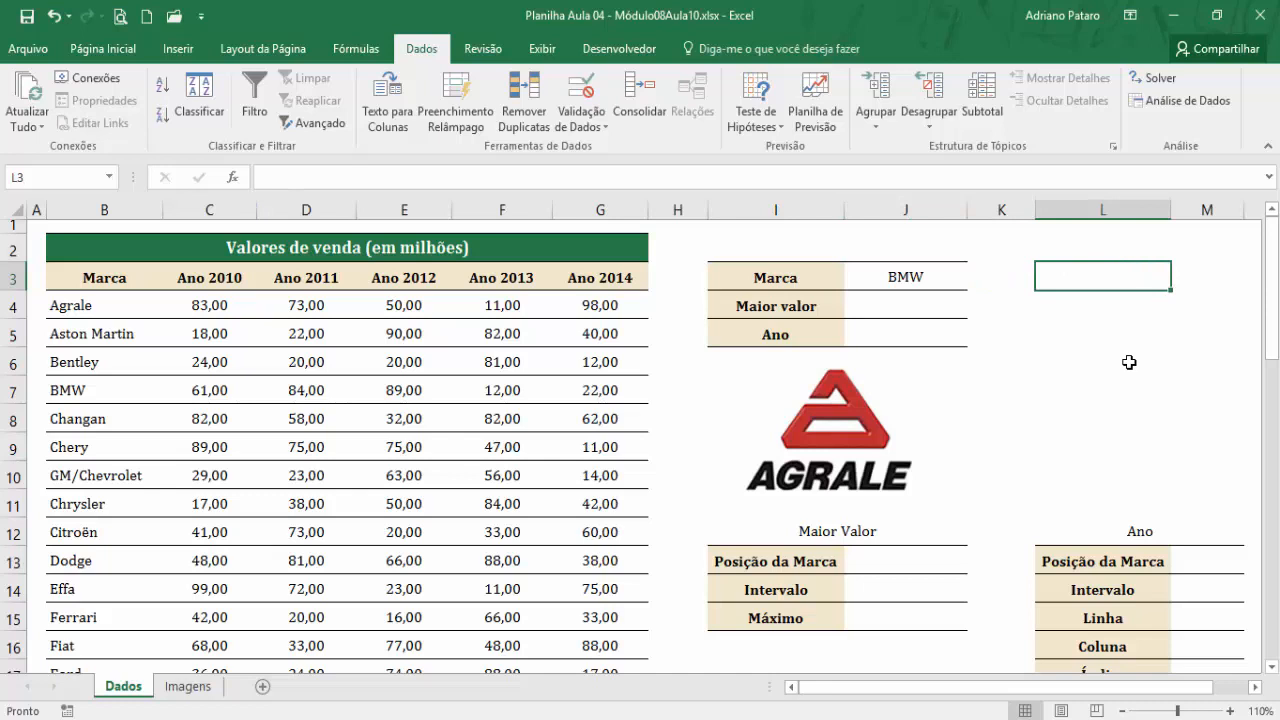
click(362, 52)
click(399, 114)
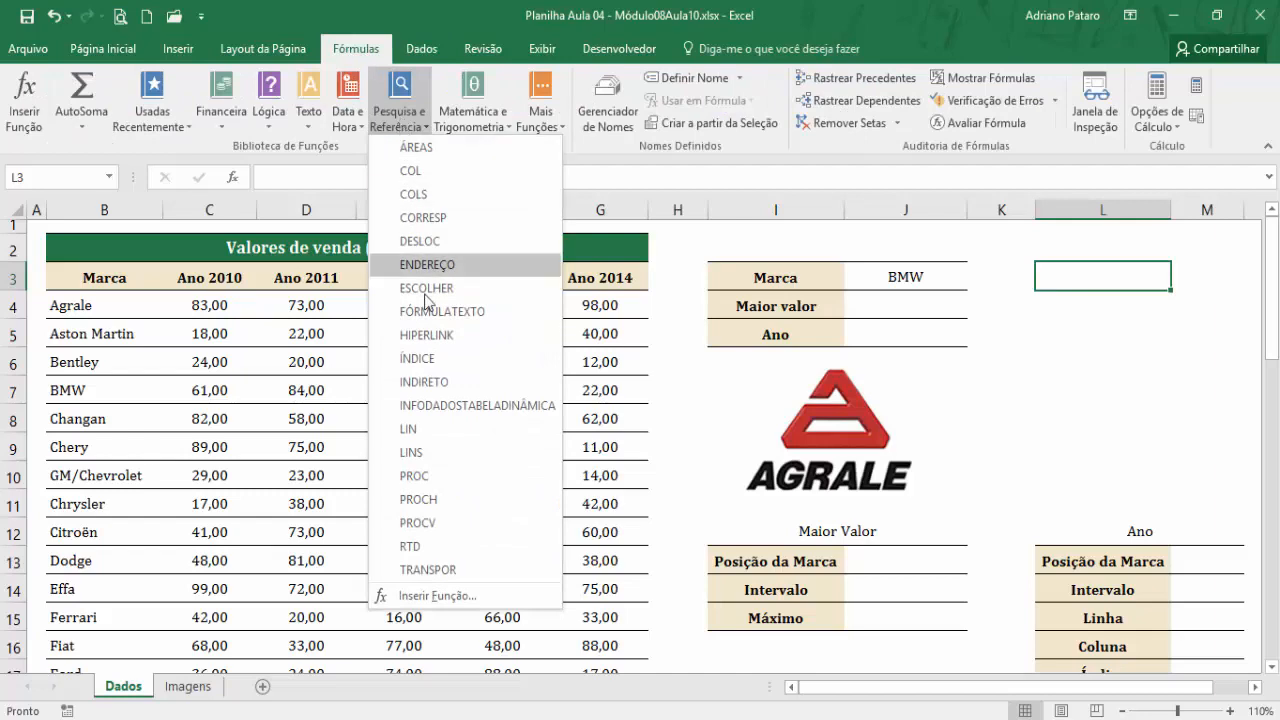
click(470, 218)
drag(538, 320, 232, 298)
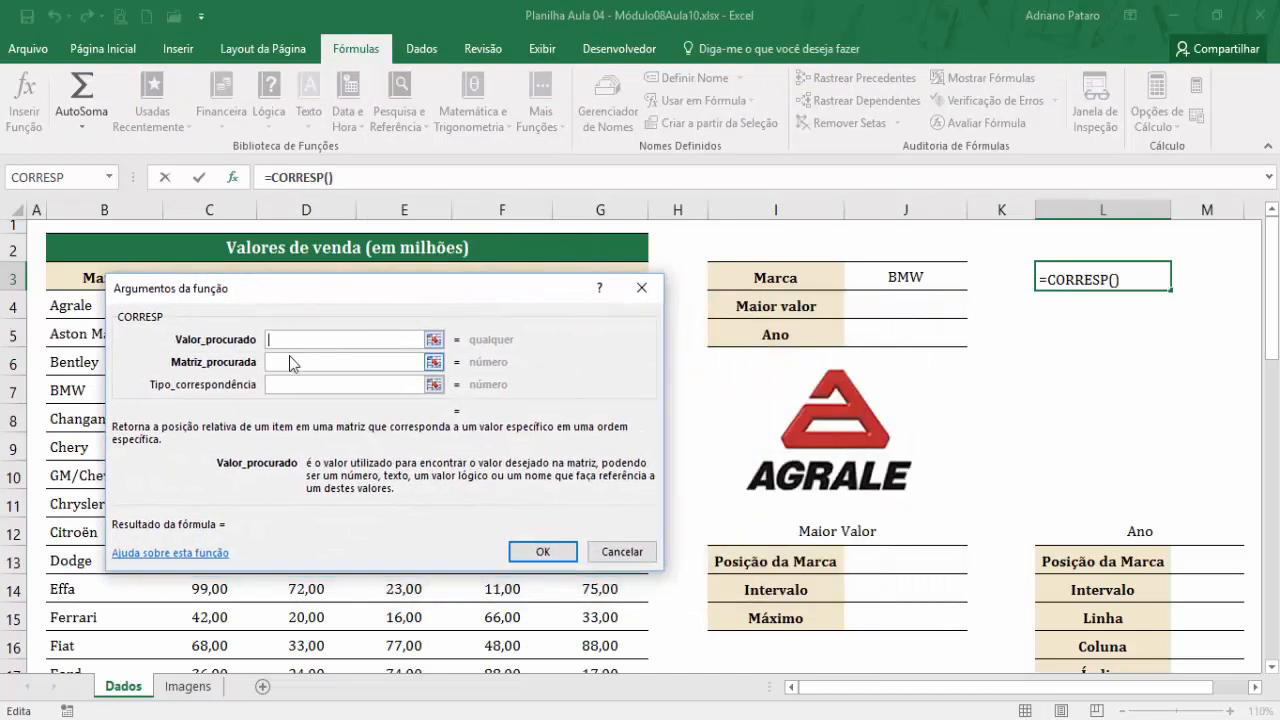
click(902, 277)
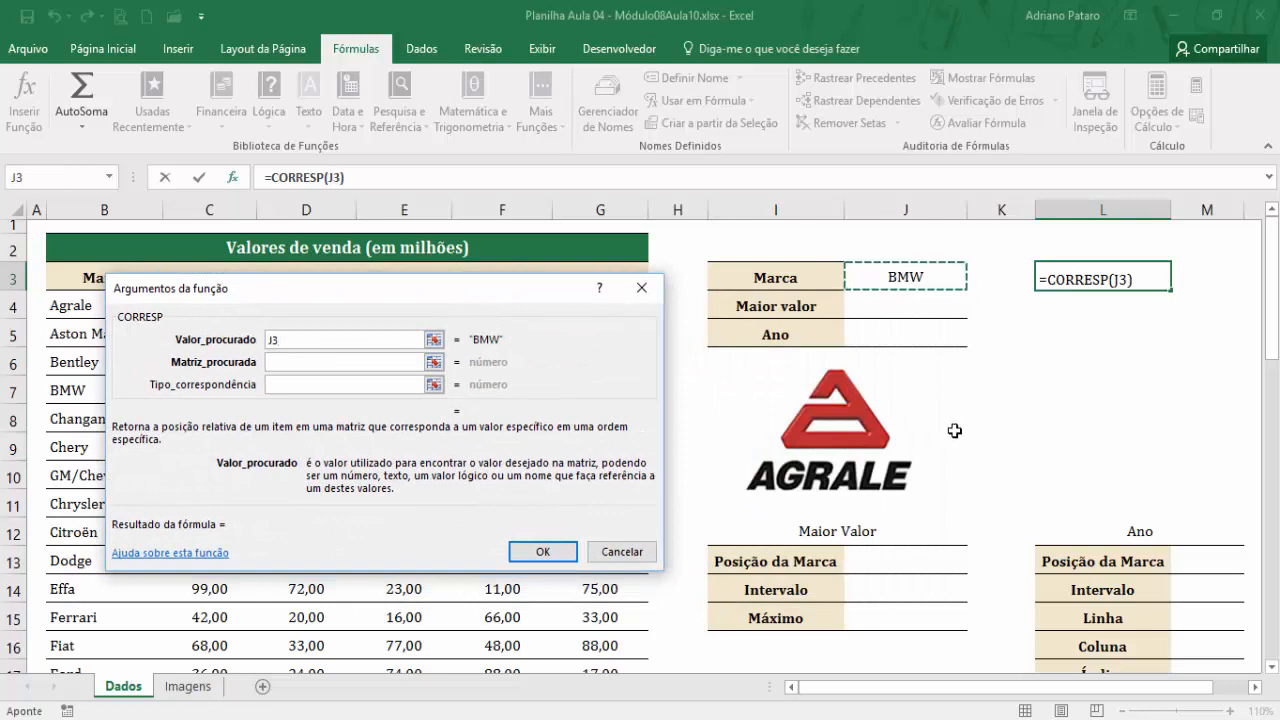
- Set the CORRESP lookup array to Imagens!A1:A46 and the match type to 0, and complete the formula
click(334, 362)
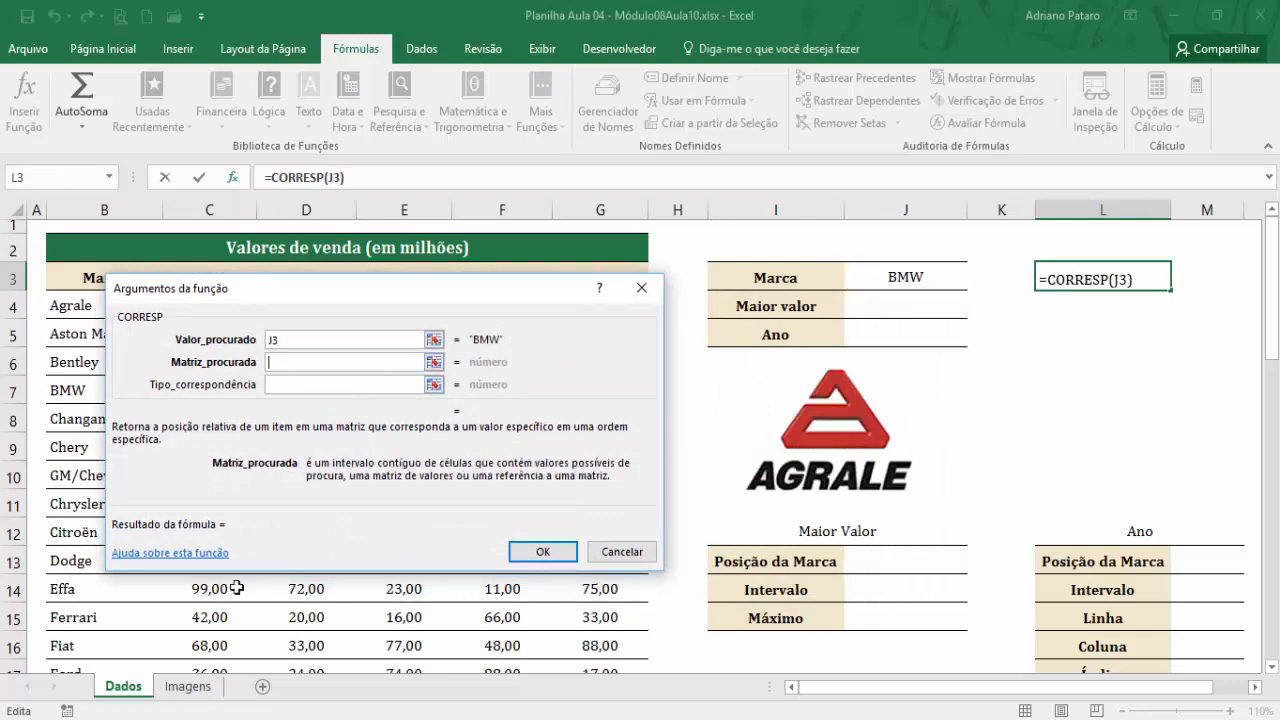
click(188, 686)
drag(152, 303, 287, 312)
drag(77, 274, 82, 576)
click(446, 395)
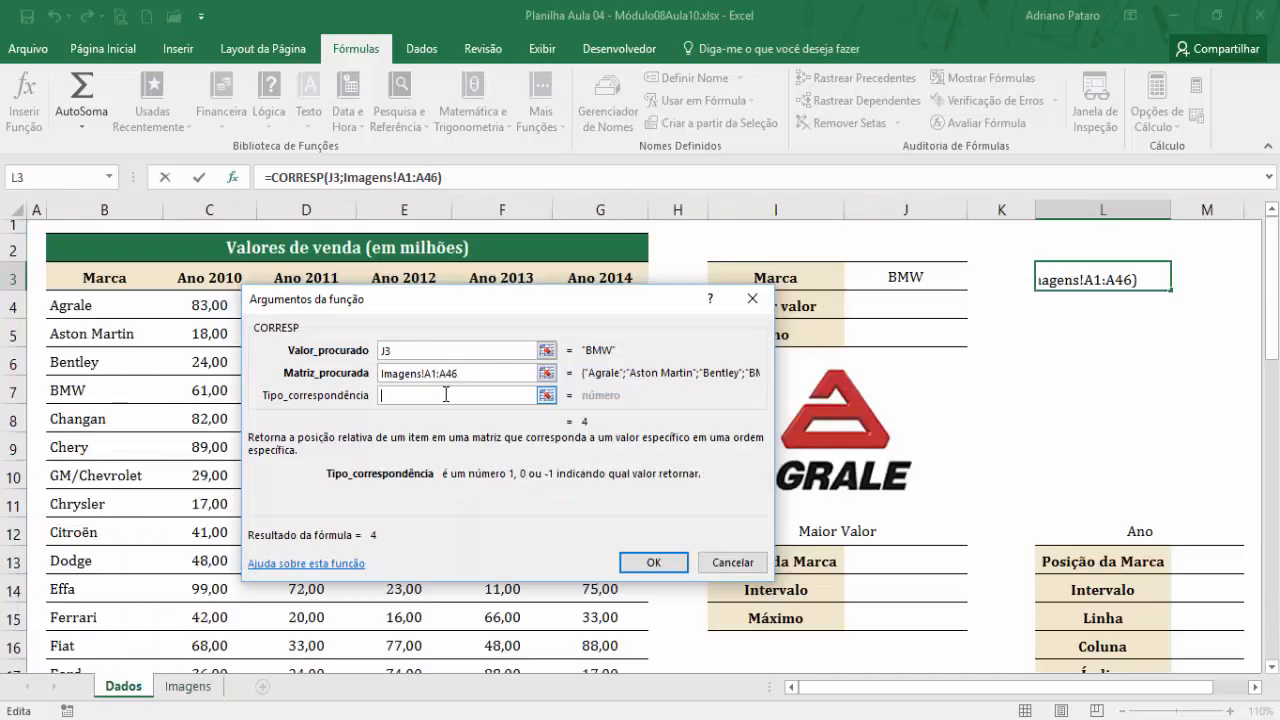
text(0)
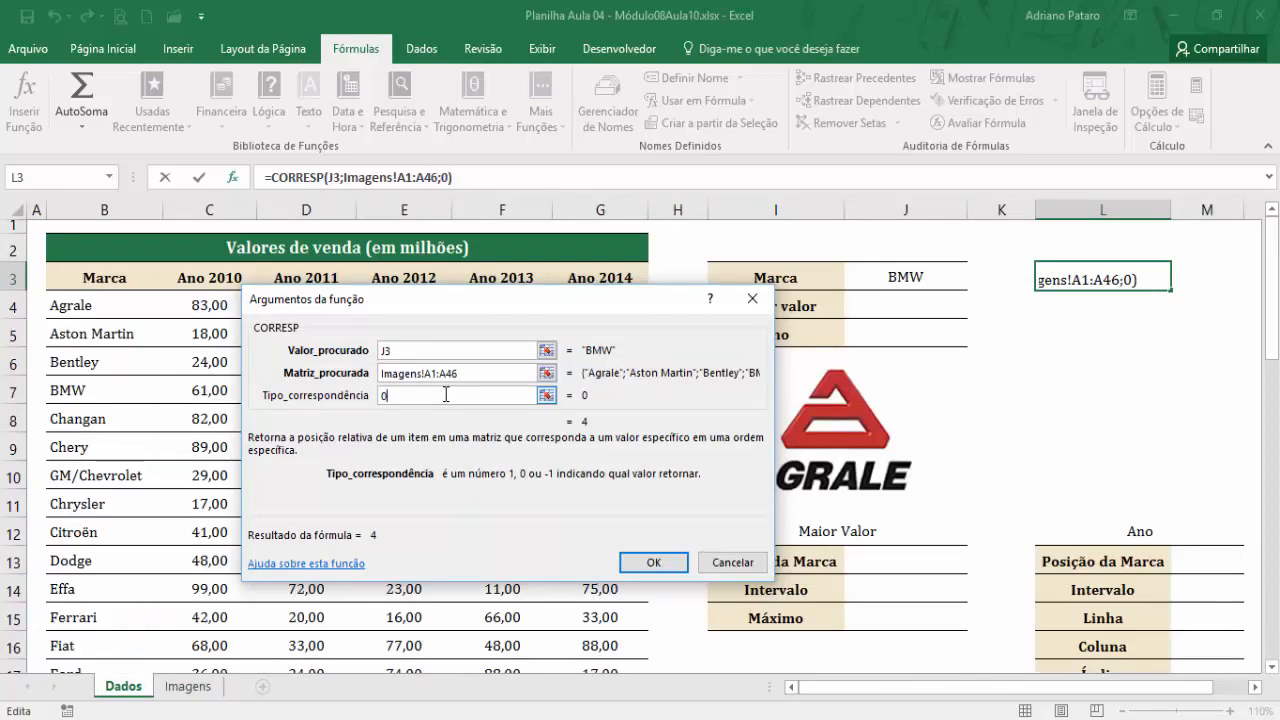
click(652, 562)
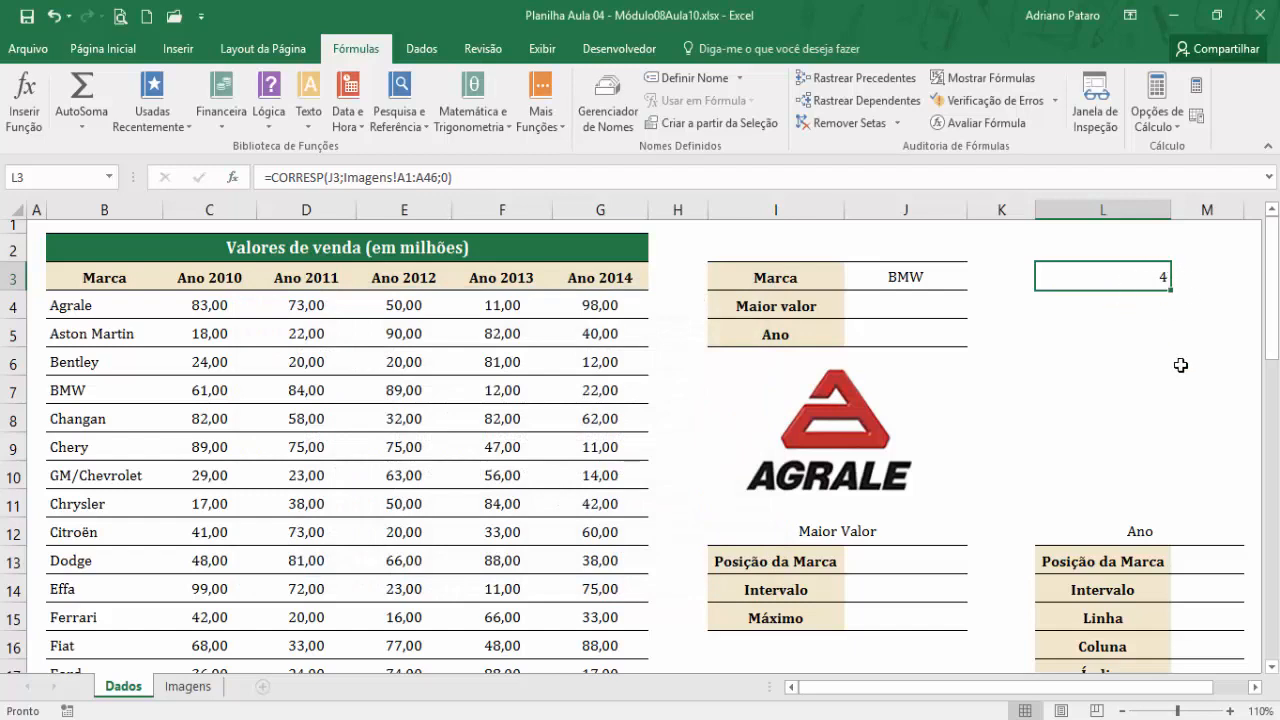
- Compare the empty logo area on the Dados sheet with the brand logos on the Imagens sheet
click(188, 686)
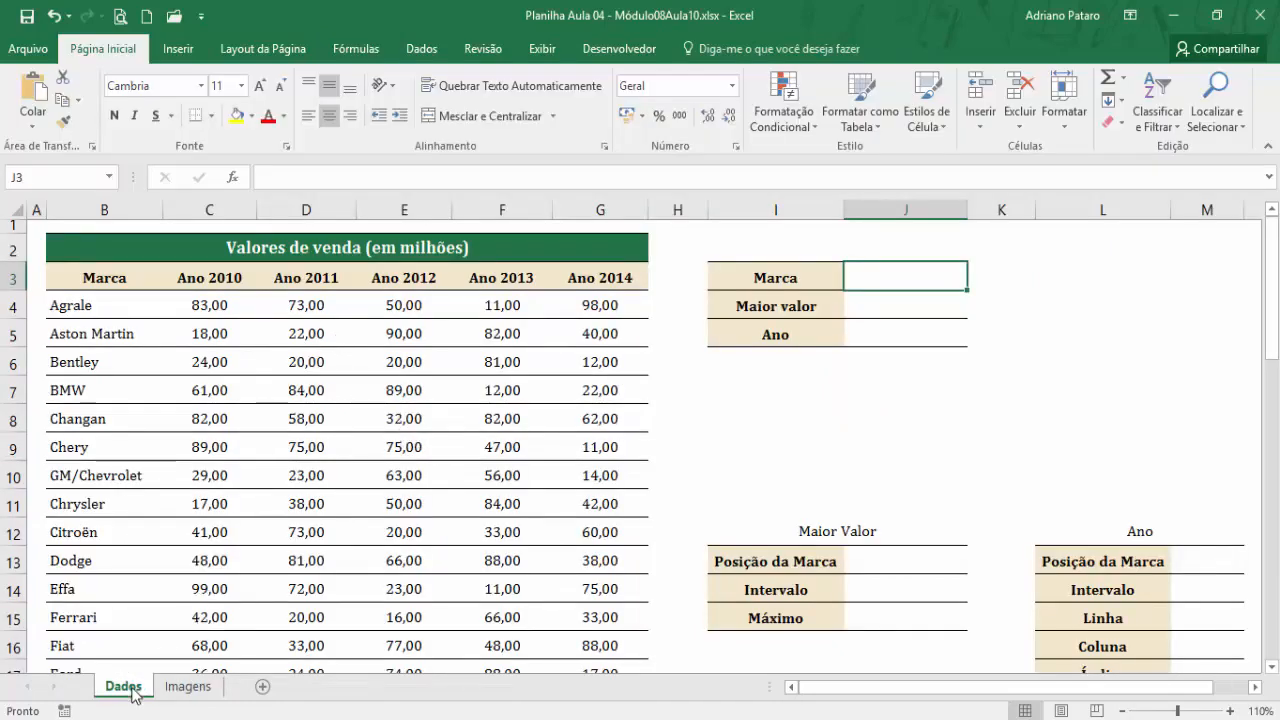
click(200, 690)
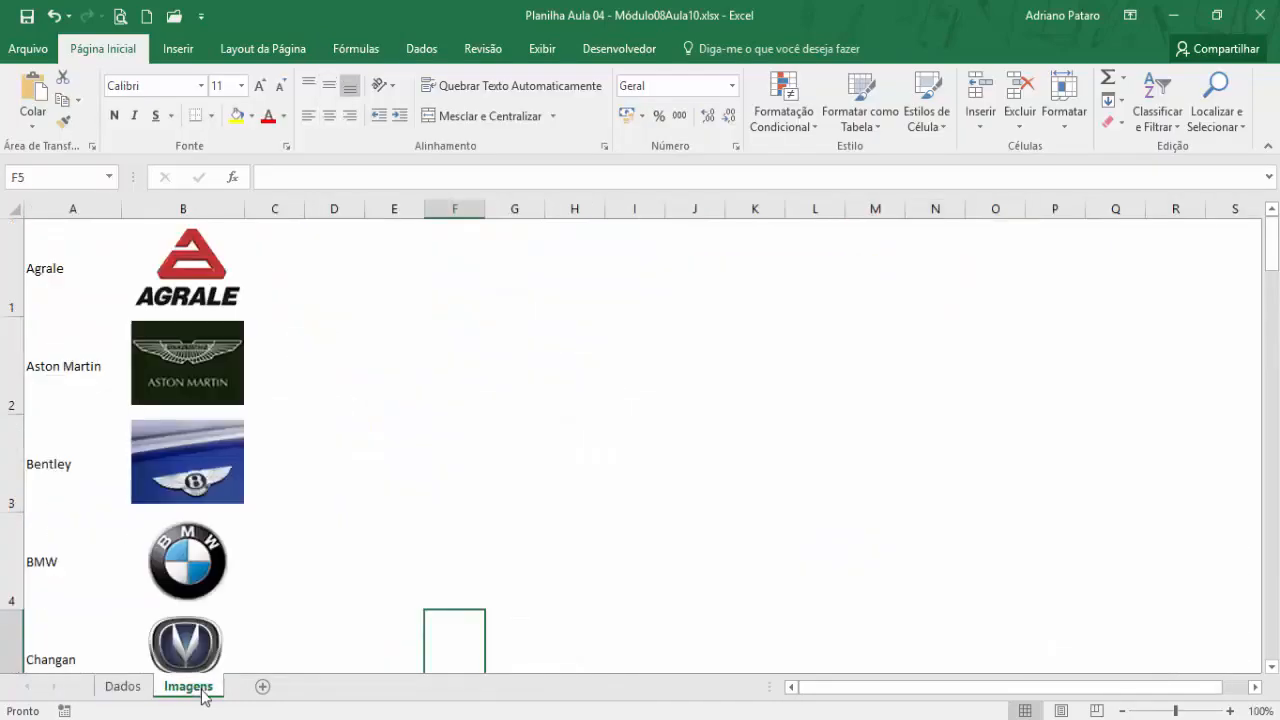
click(141, 690)
click(175, 690)
click(135, 690)
click(183, 692)
click(137, 690)
click(182, 692)
- Start inserting a picture on the Imagens sheet and browse to the desktop course folder's Figuras subfolder
click(180, 49)
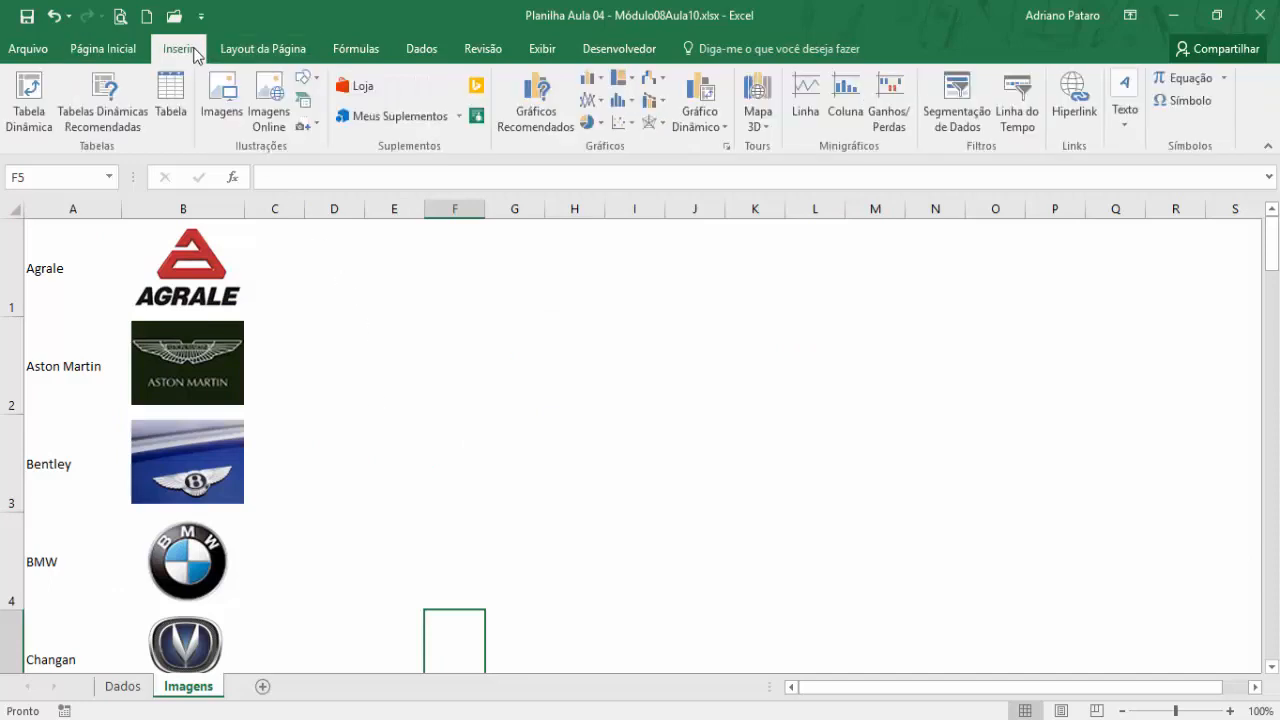
click(226, 110)
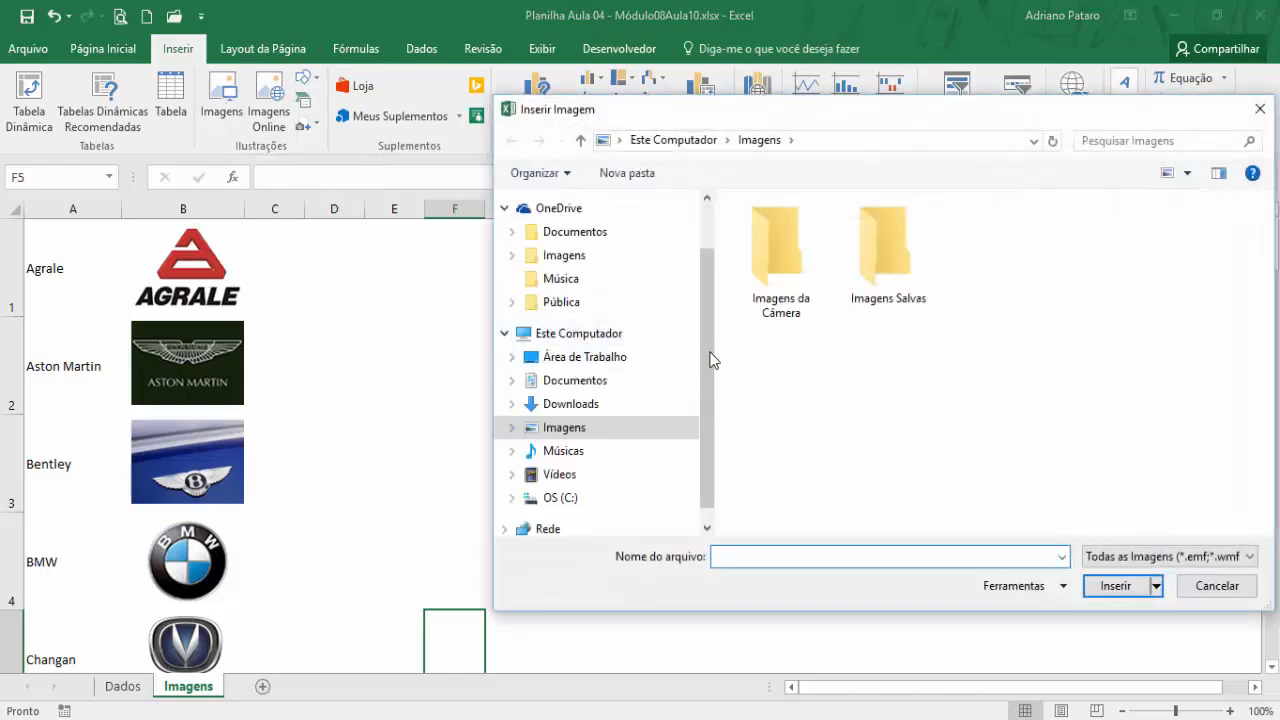
click(609, 362)
double_click(818, 268)
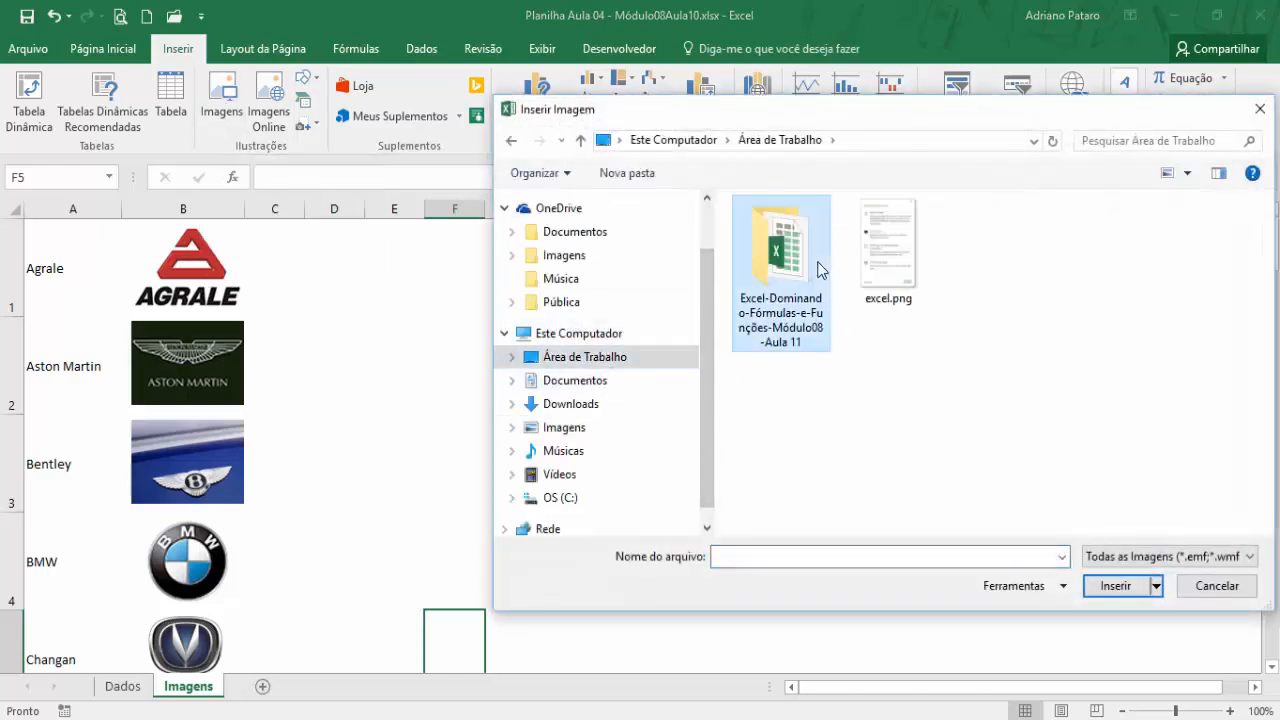
double_click(798, 240)
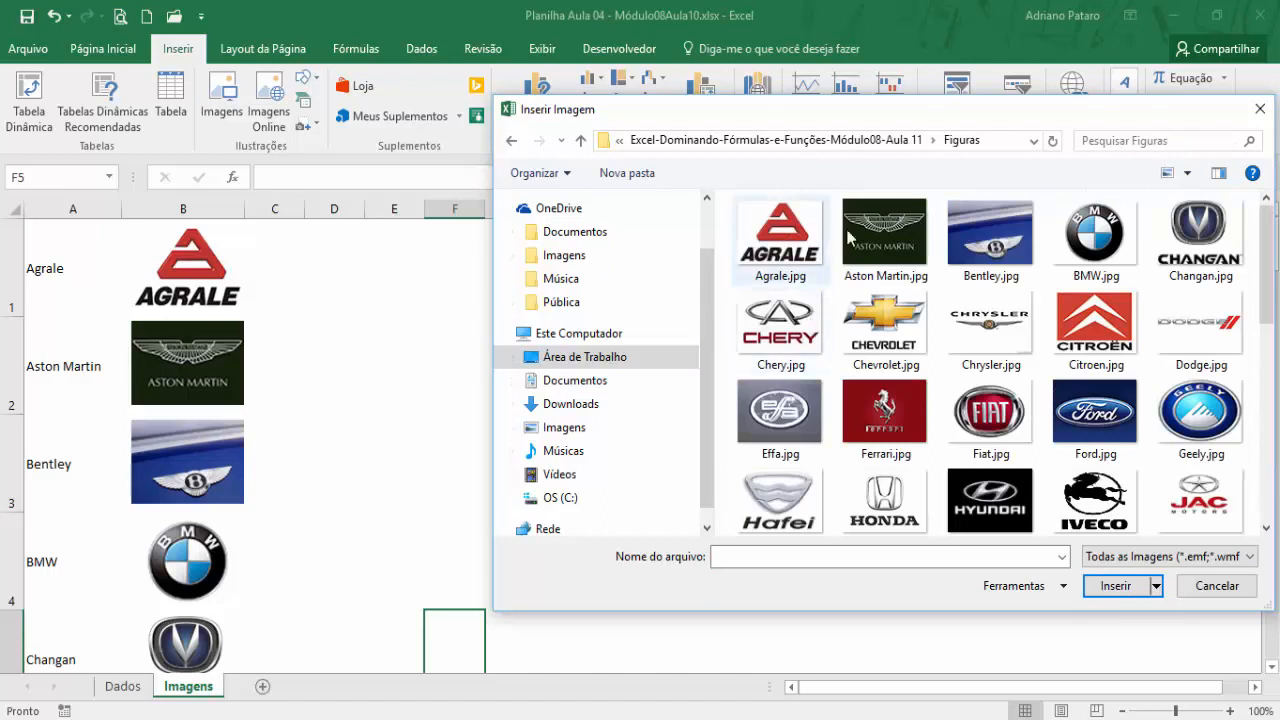
mouse_move(874, 112)
mouse_down()
mouse_move(940, 116)
mouse_move(875, 120)
mouse_up()
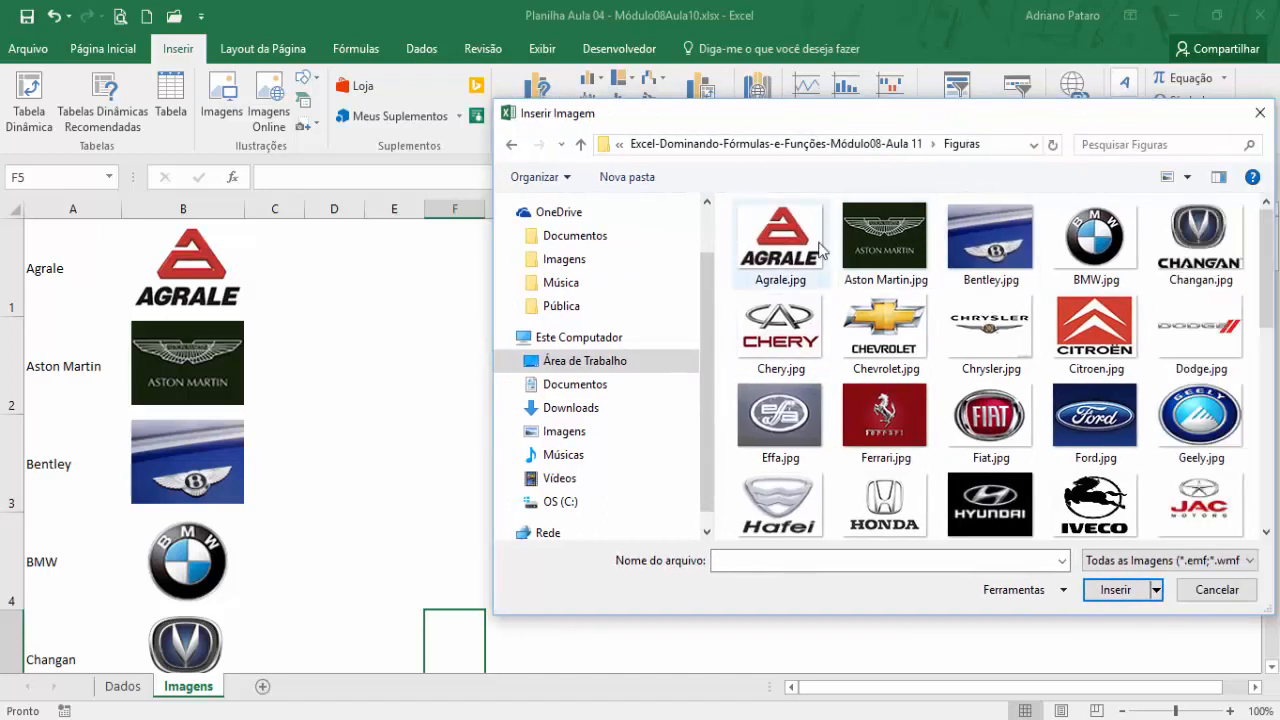
- Try selecting several image files at once, including Aston Martin.jpg with Bentley.jpg and the range from Agrale.jpg to Volvo.jpg
click(855, 239)
ctrl+click(972, 250)
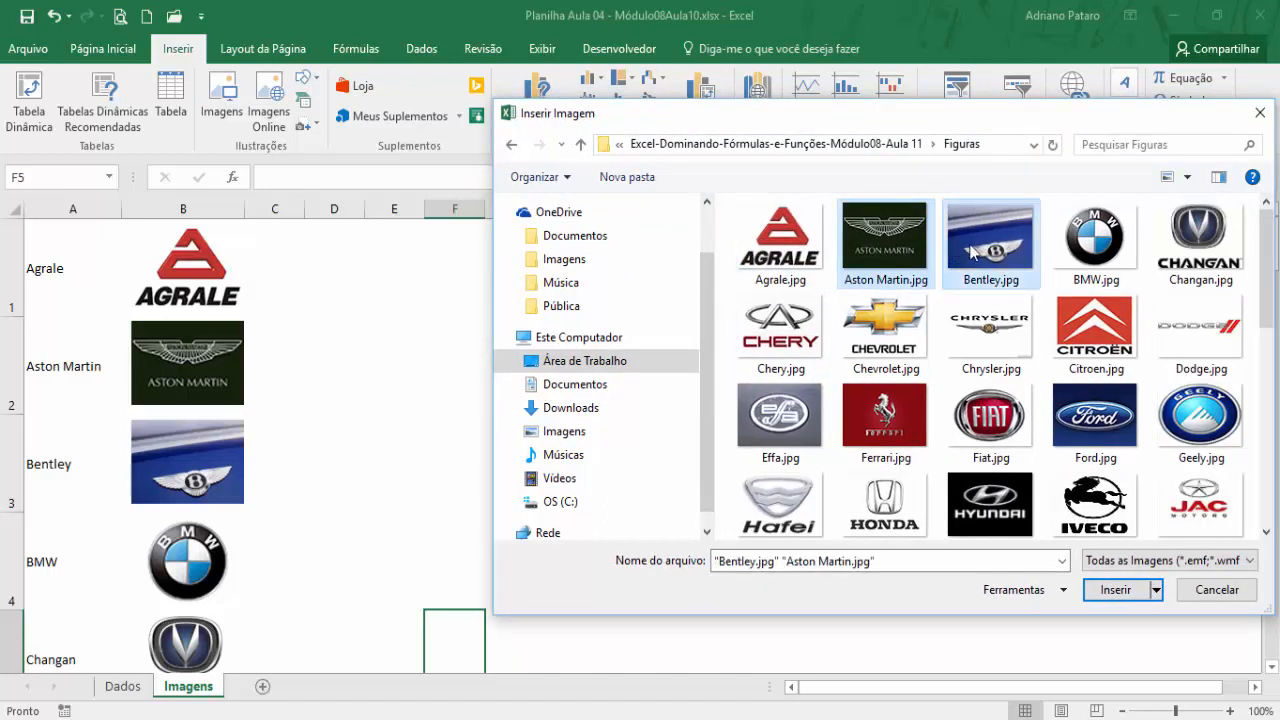
ctrl+click(1068, 258)
click(815, 252)
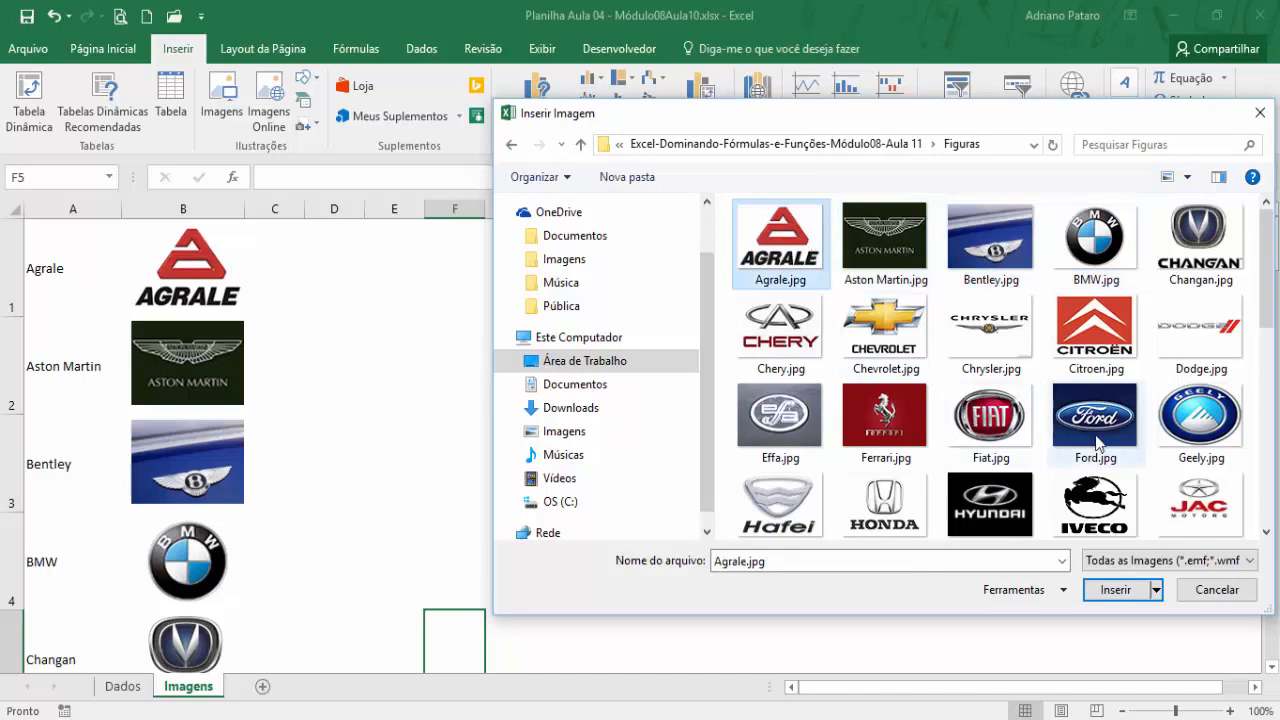
scroll(1120, 455, down, 10)
shift+click(1122, 505)
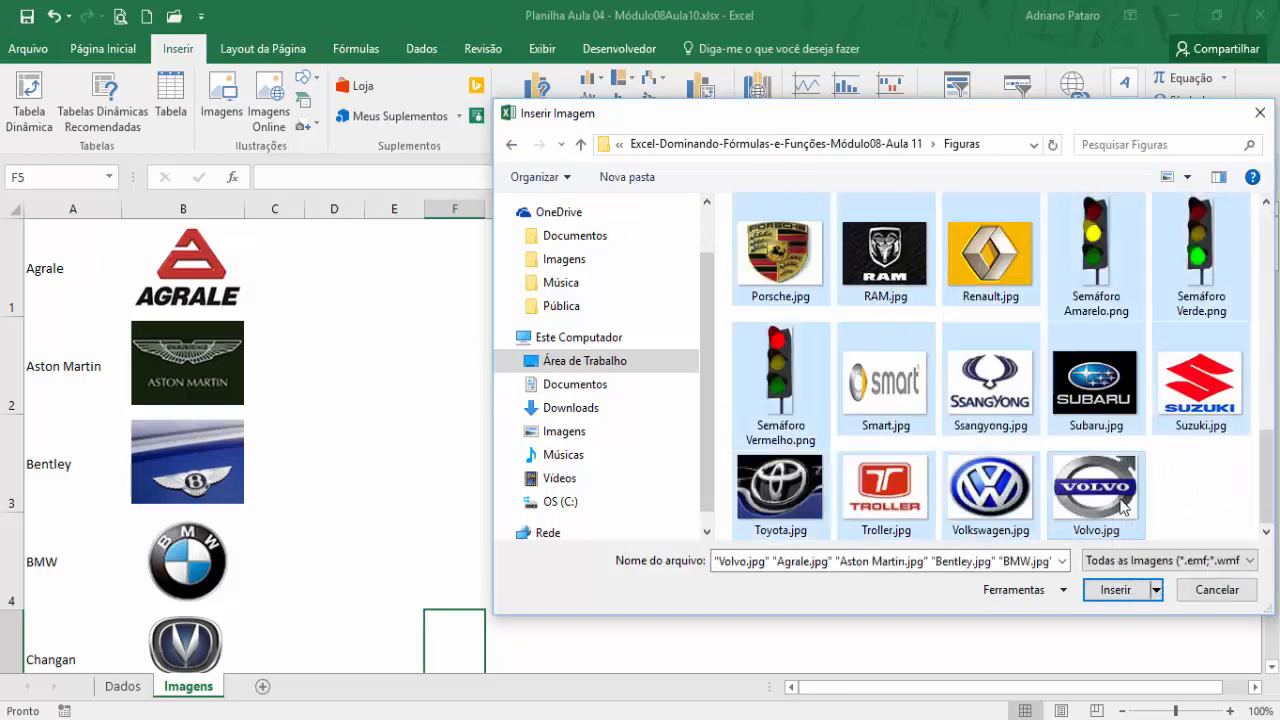
scroll(1120, 495, up, 10)
click(990, 245)
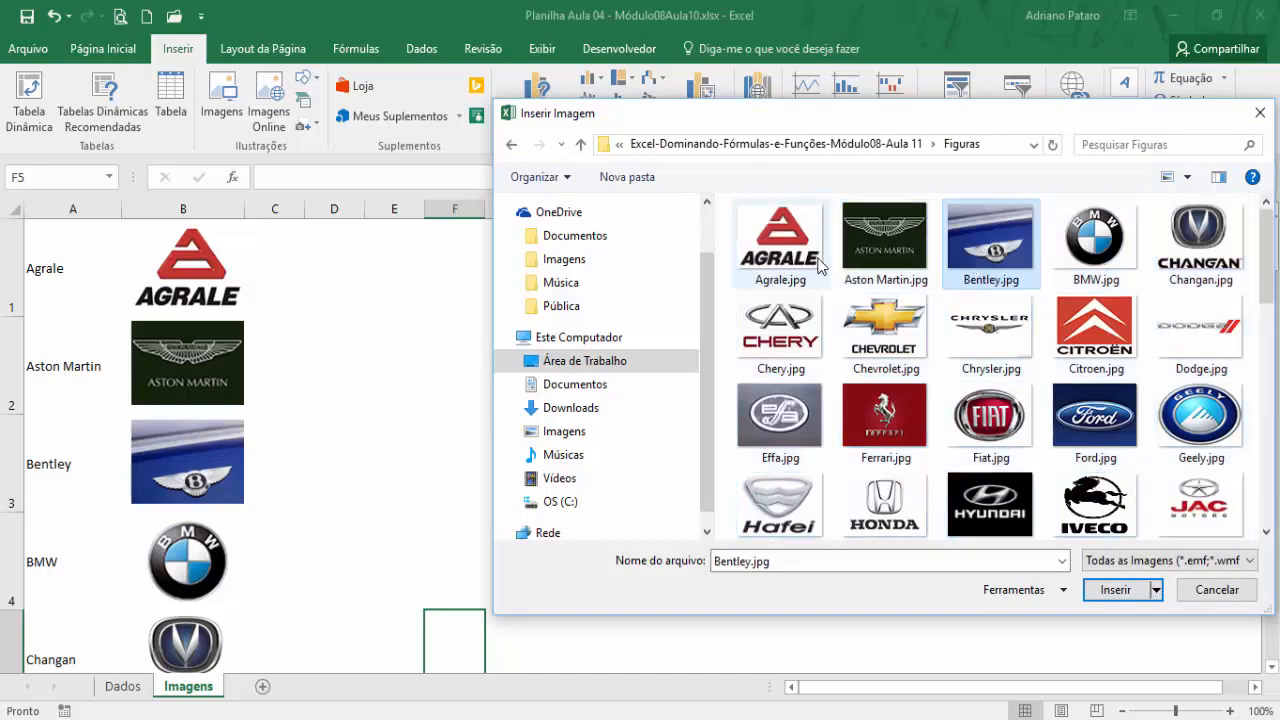
- Insert Agrale.jpg, place it over columns D and E in row 1, and enlarge it to about 2.36 × 3.28 cm
click(790, 250)
double_click(800, 255)
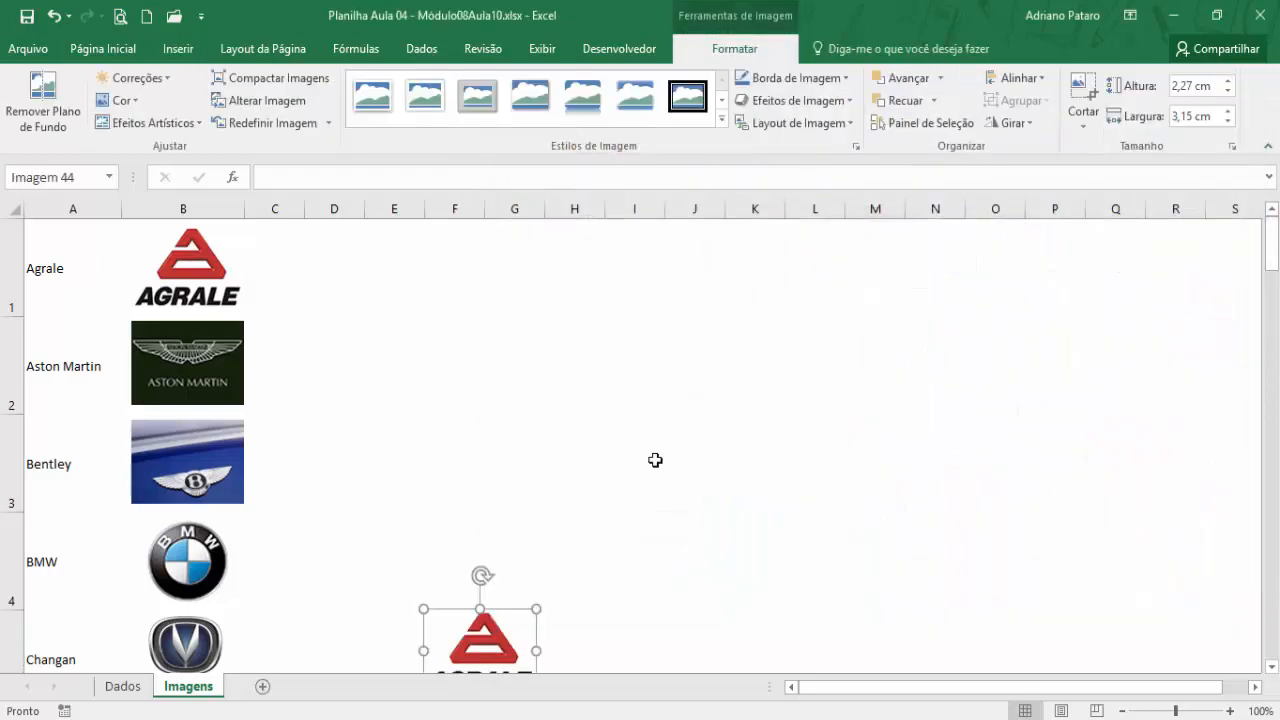
drag(458, 660, 335, 287)
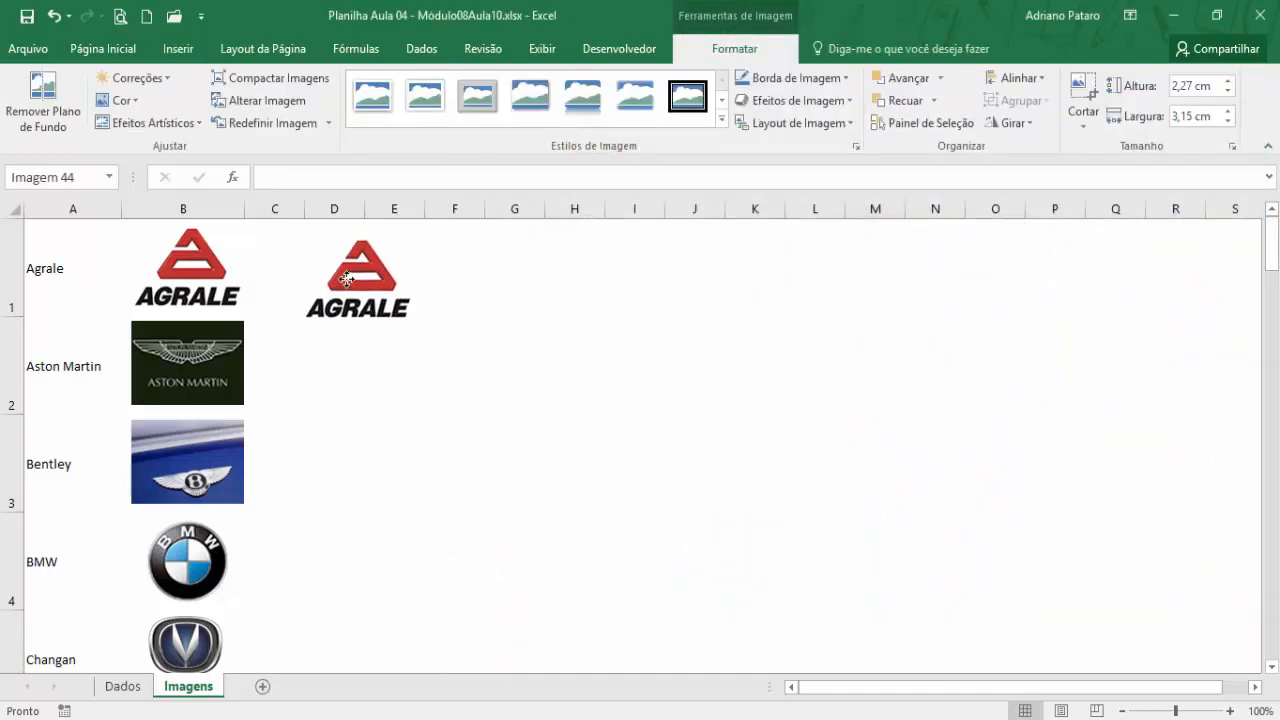
mouse_move(414, 321)
mouse_down()
mouse_move(446, 354)
mouse_move(415, 324)
mouse_up()
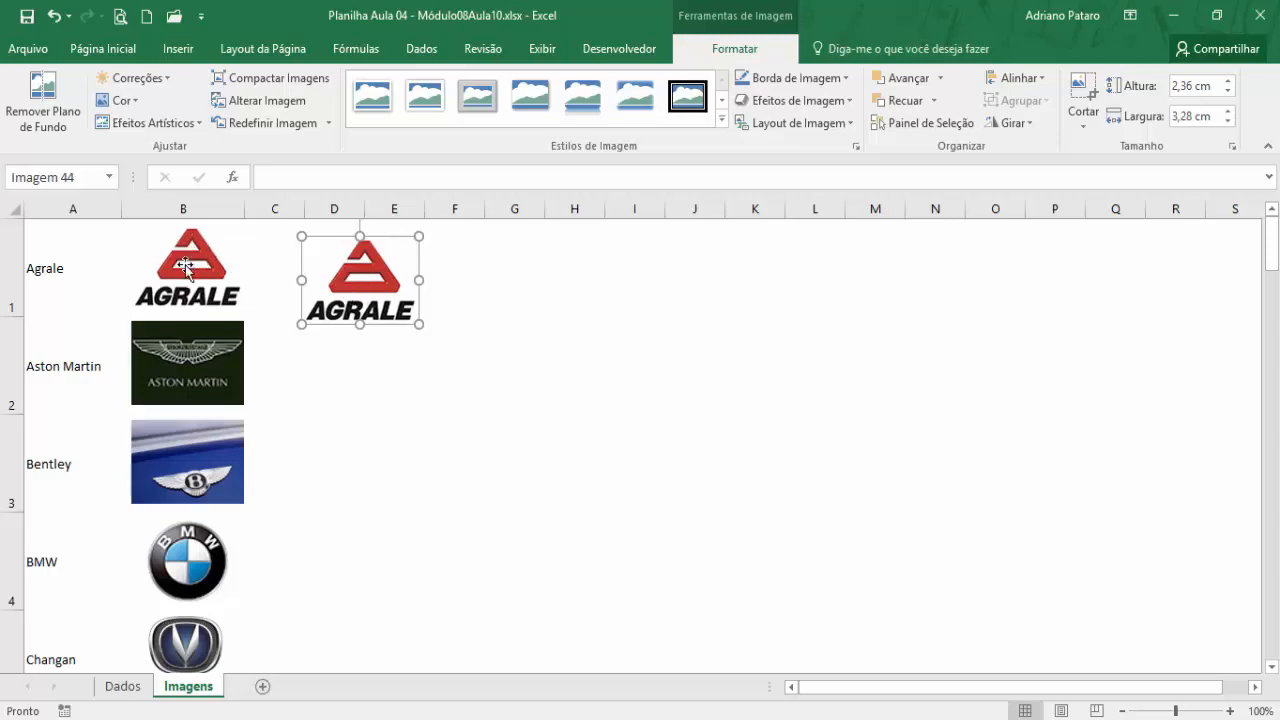
- Center the Jinbei logo within its cell B23 on the Imagens sheet
click(12, 317)
scroll(202, 362, down, 2)
scroll(202, 365, down, 5)
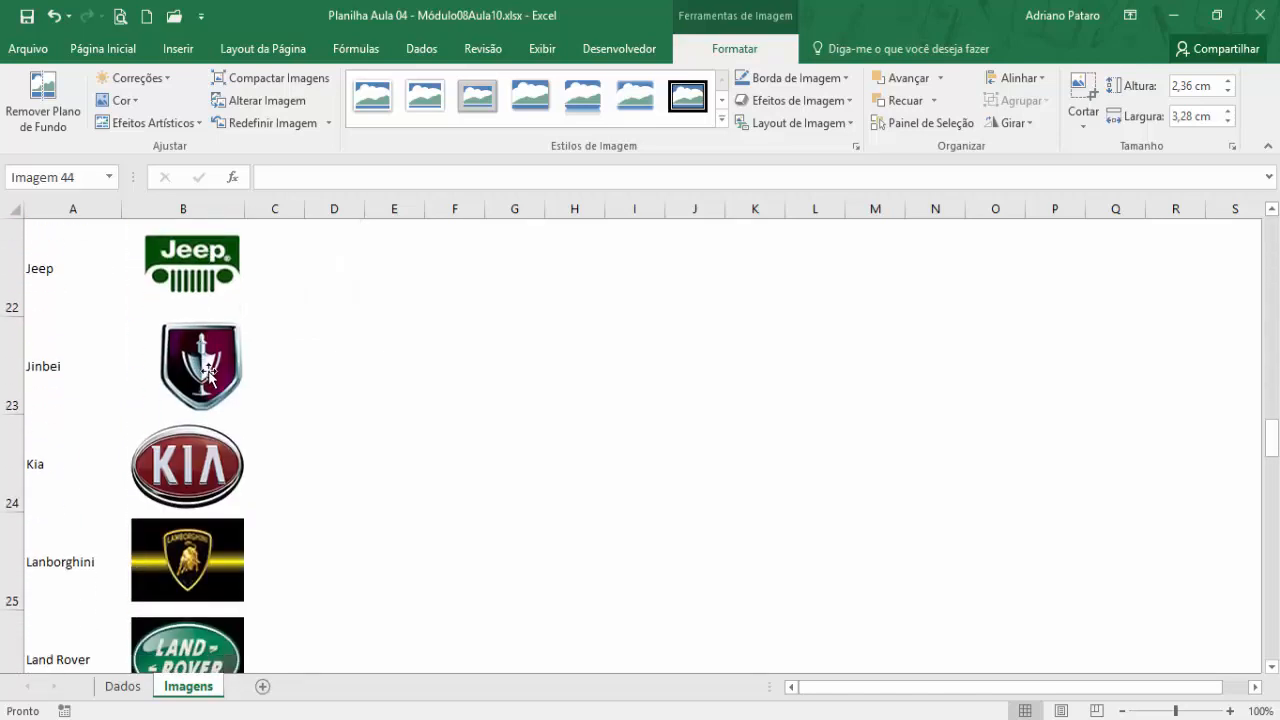
drag(208, 375, 188, 376)
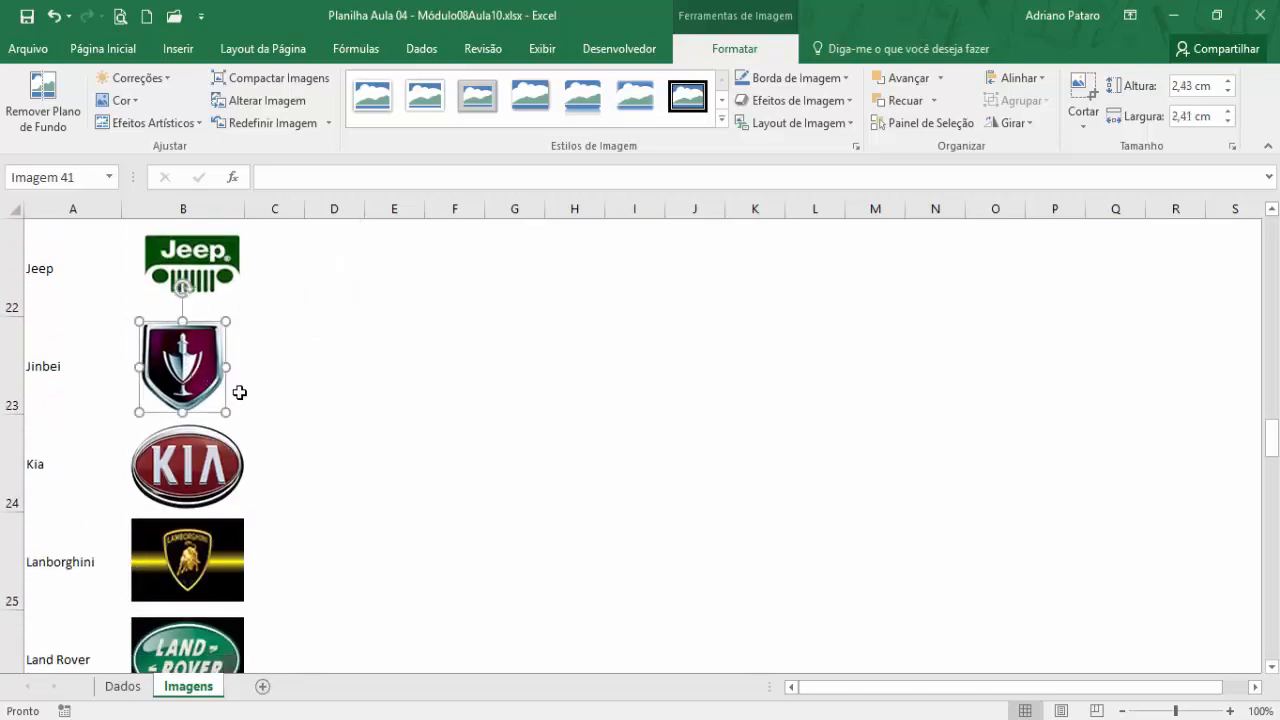
- Delete the extra Agrale picture beside the logo column in row 1
scroll(275, 484, up, 7)
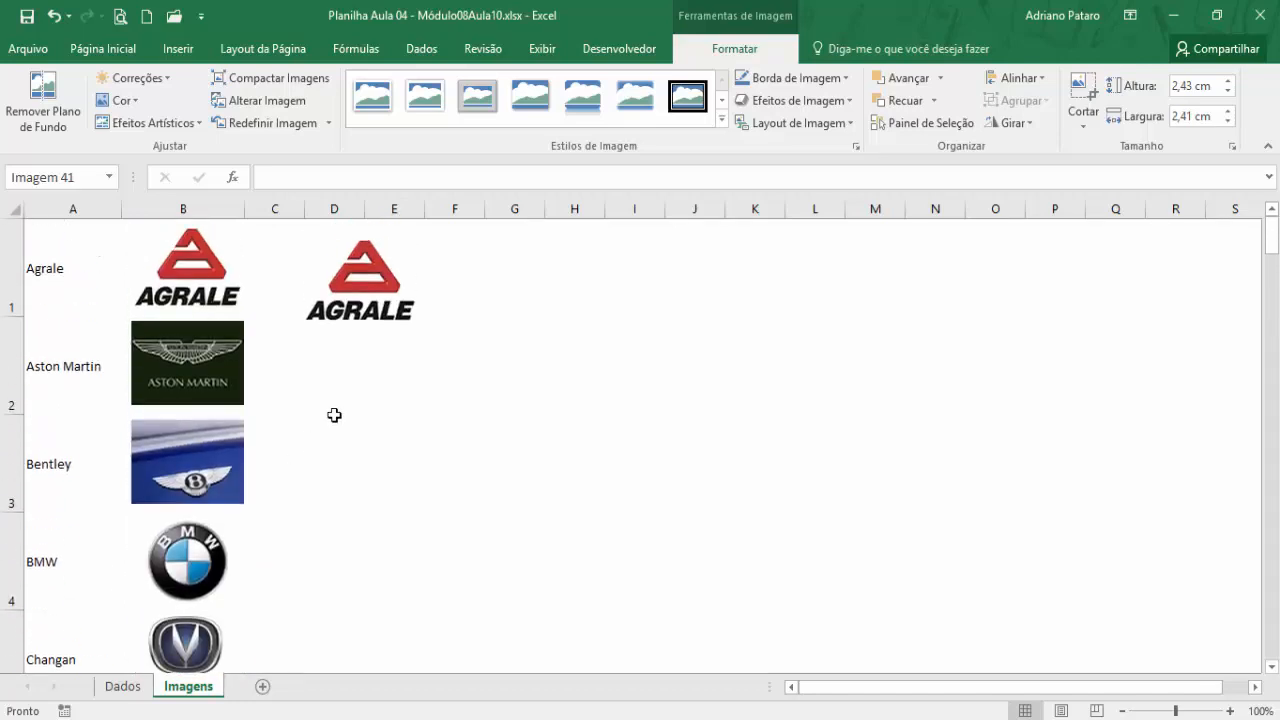
click(373, 293)
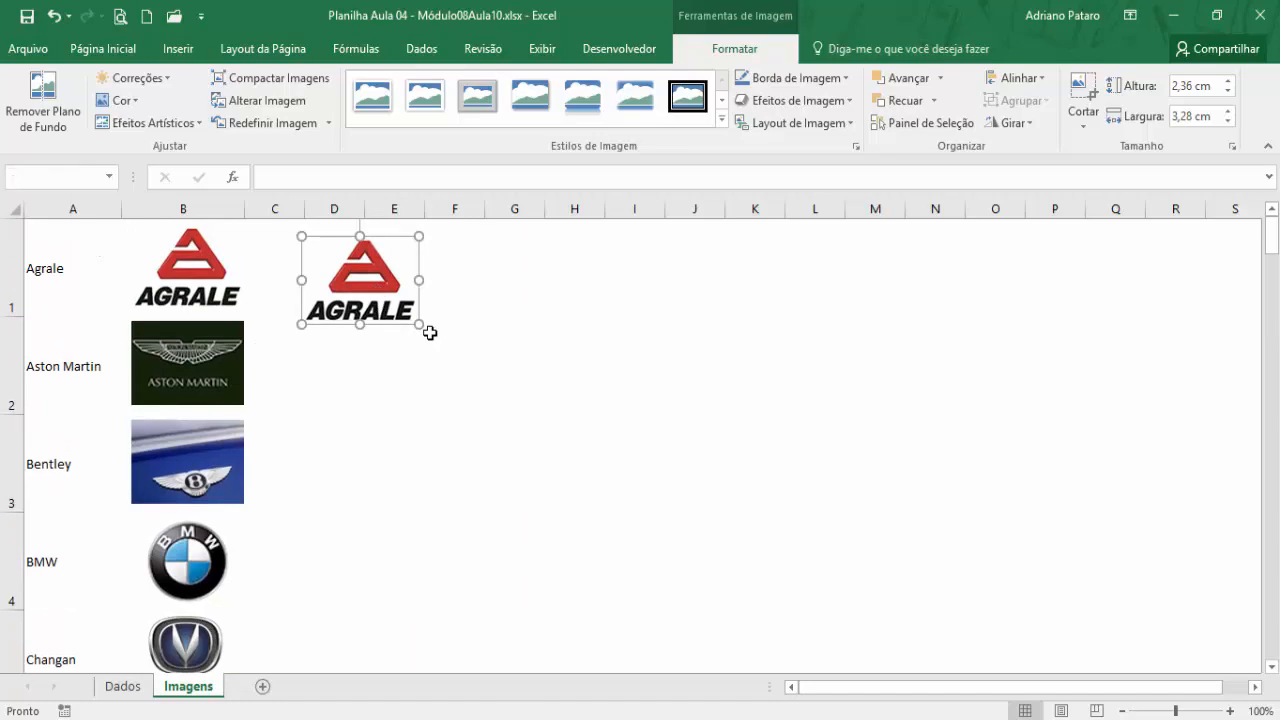
key(Delete)
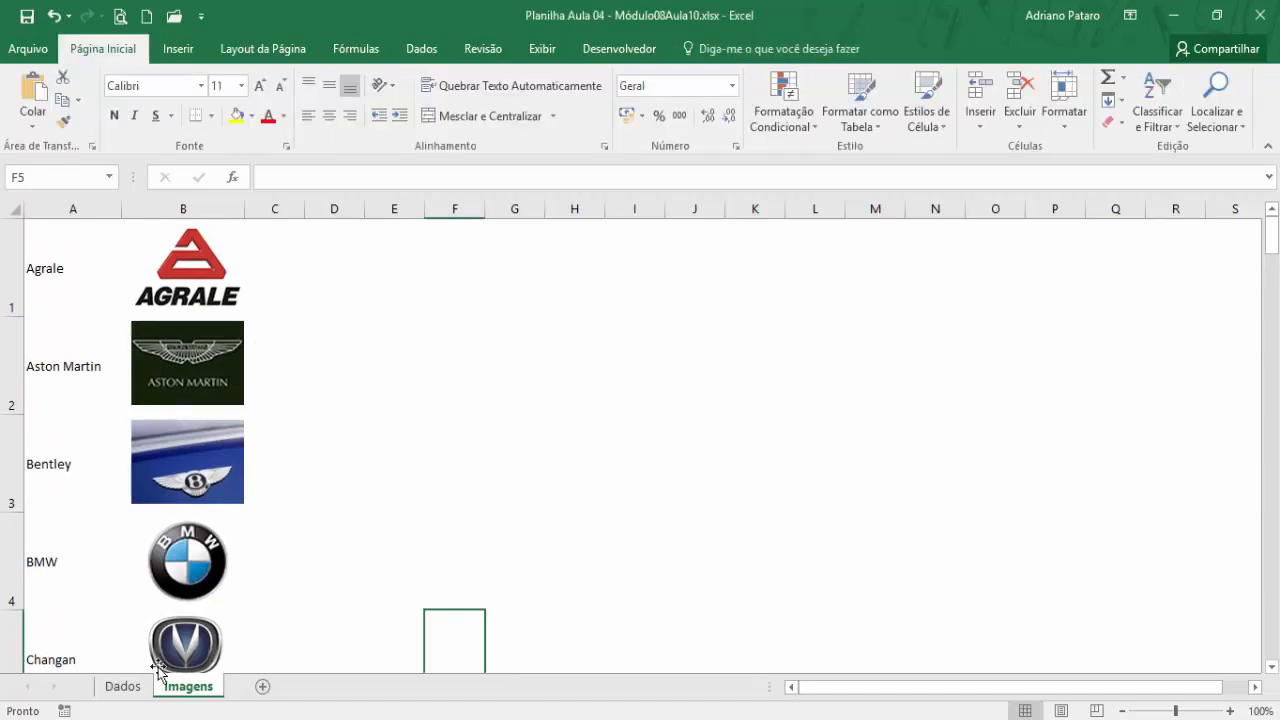
- Copy the Agrale logo from B1 of the Imagens sheet and paste it below the Marca table on Dados
click(126, 688)
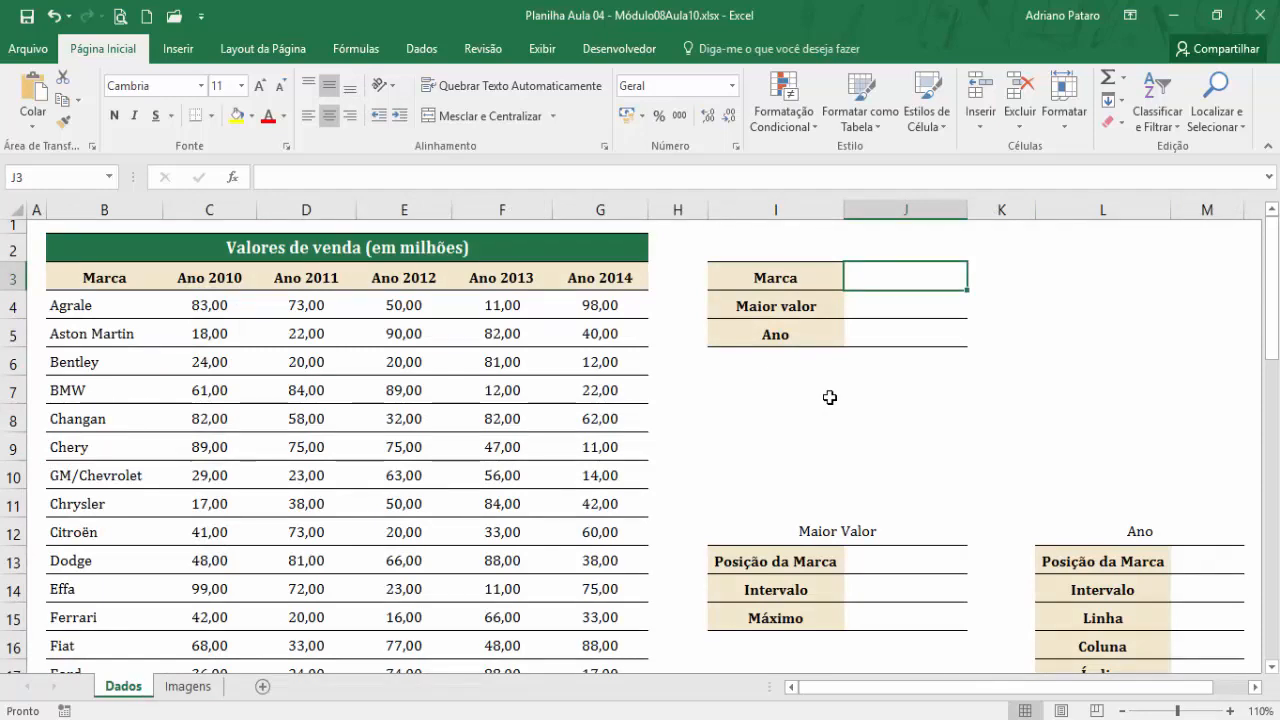
click(188, 686)
click(235, 292)
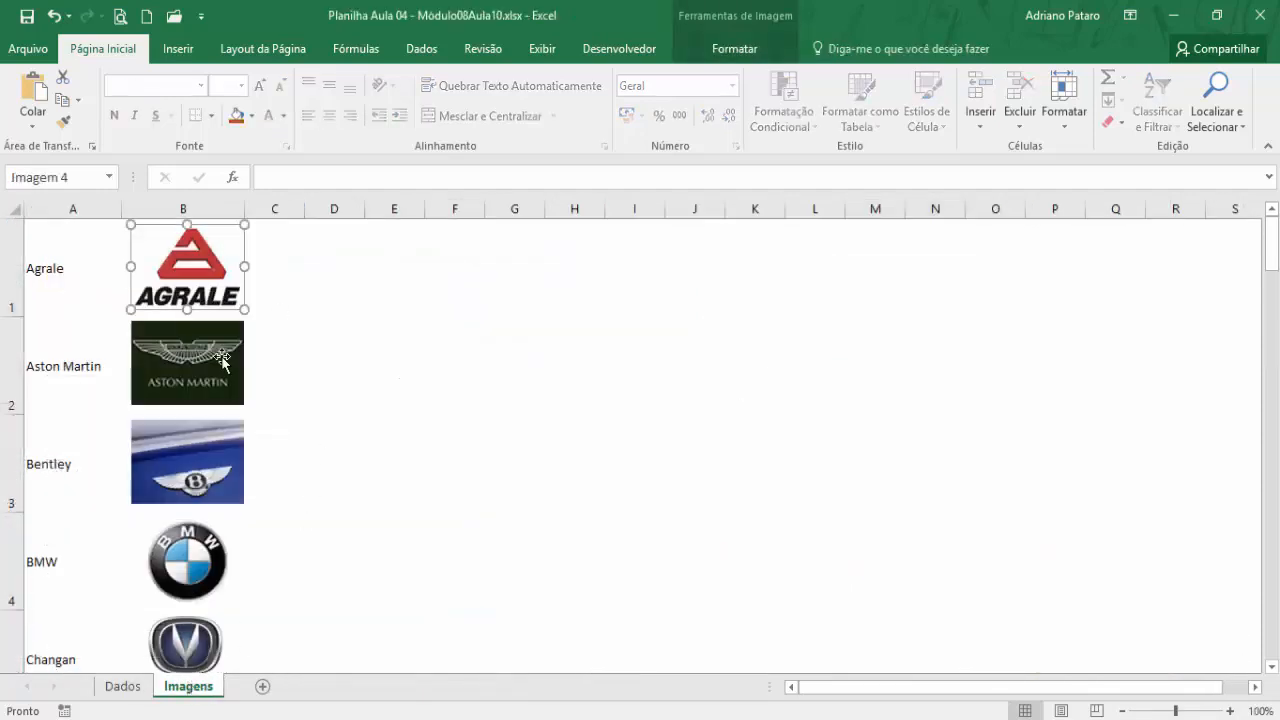
click(222, 360)
click(200, 454)
click(197, 290)
key(ctrl+c)
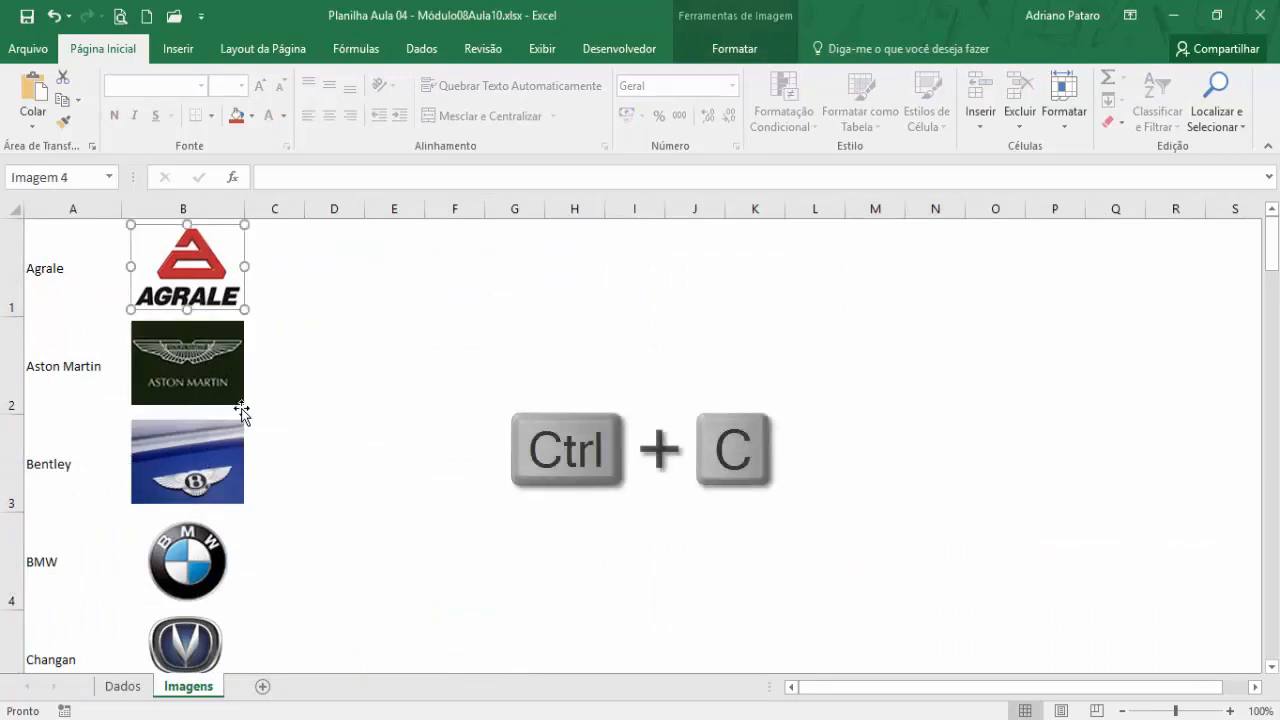
click(122, 686)
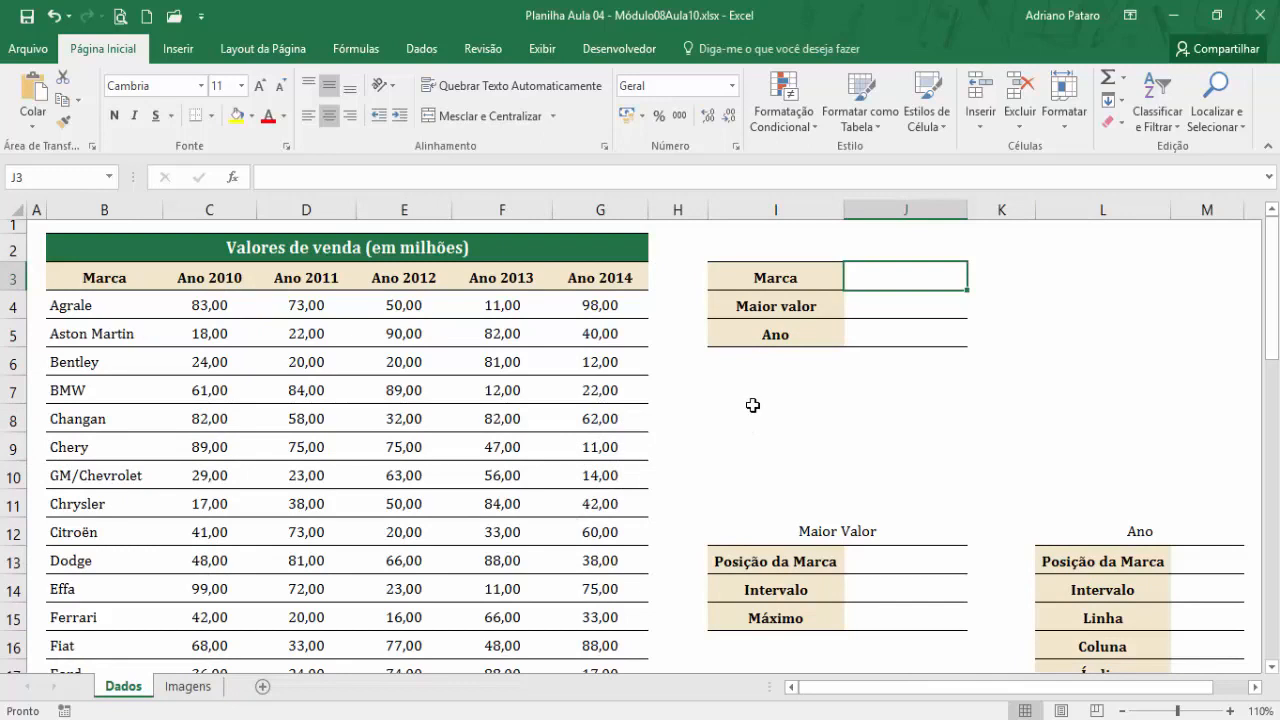
click(752, 405)
key(ctrl+v)
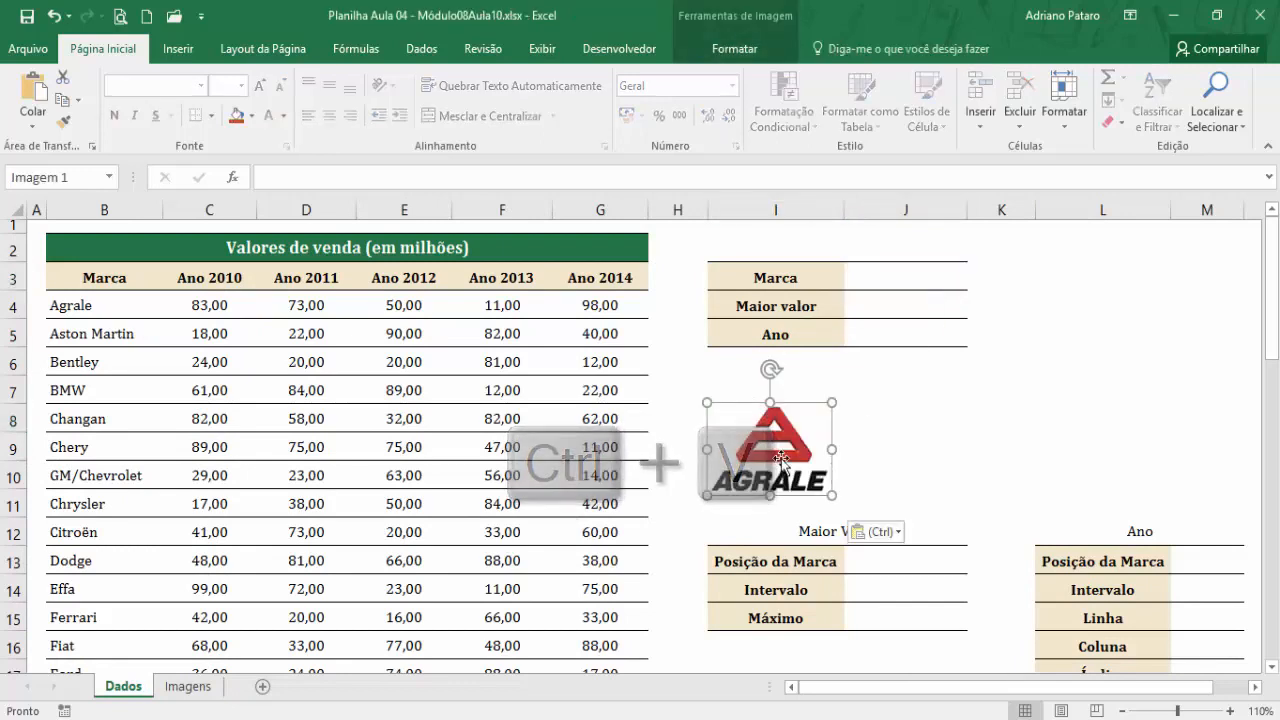
- Move and enlarge the pasted logo to fill the space between the Ano row and the Maior Valor heading, and select J3
drag(752, 405, 772, 367)
drag(851, 458, 910, 496)
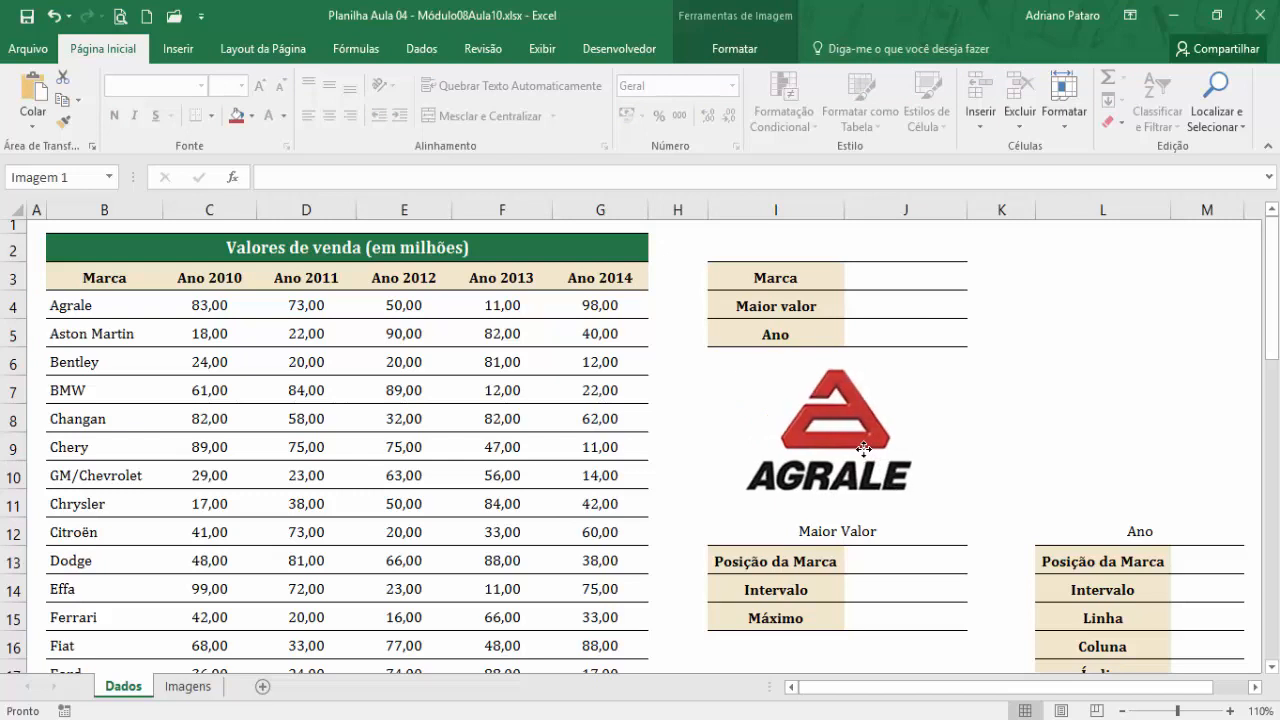
click(862, 450)
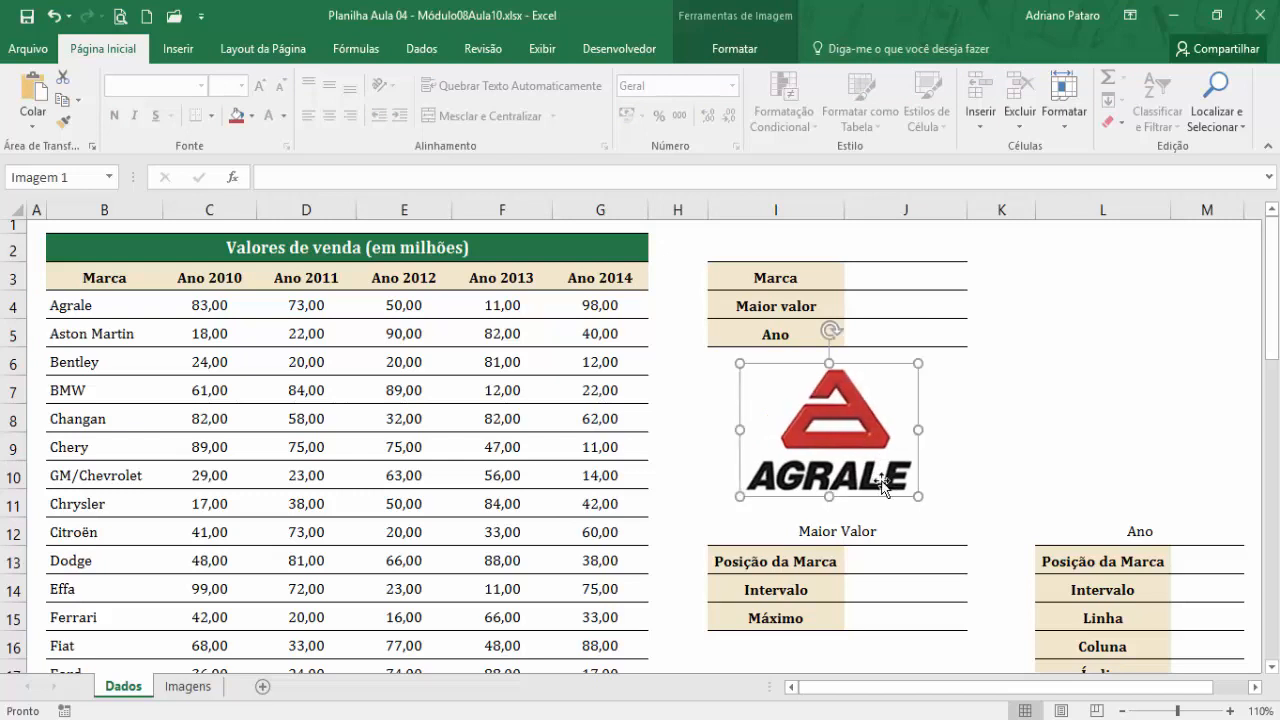
click(891, 276)
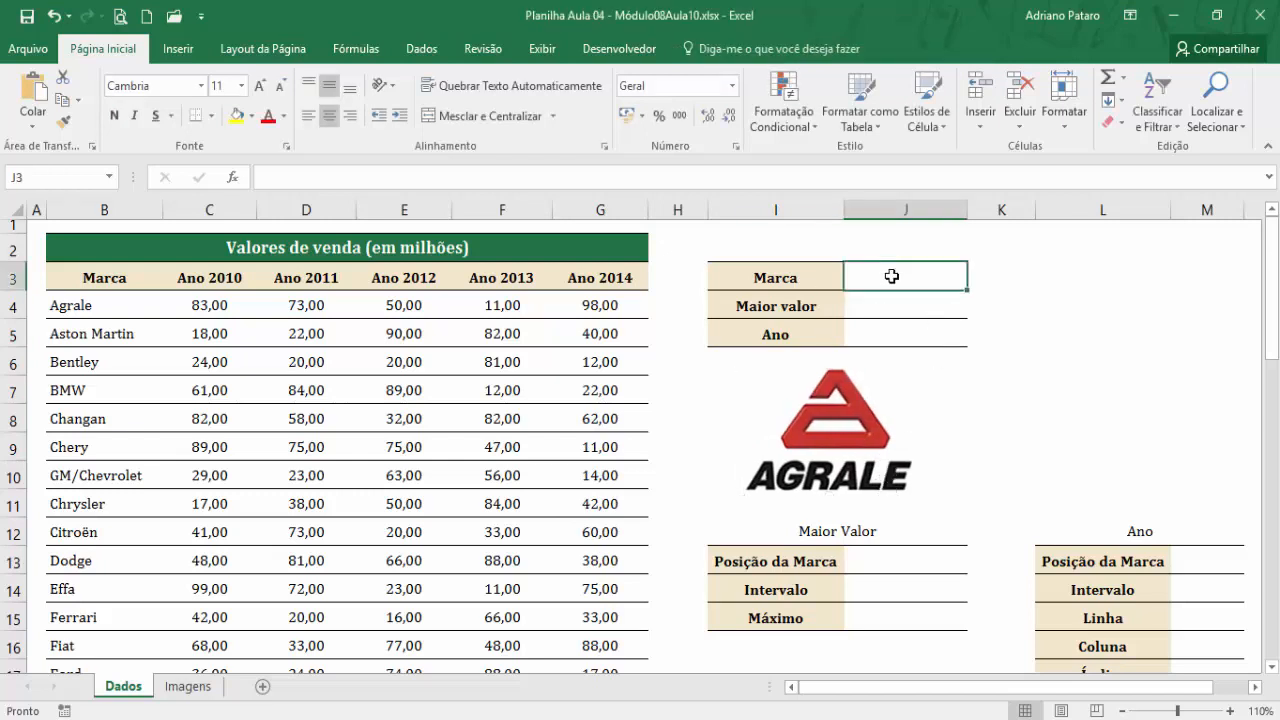
- Add list data validation to the Marca cell J3, using the brand names in =$B$4:$B$49 as the source
click(421, 48)
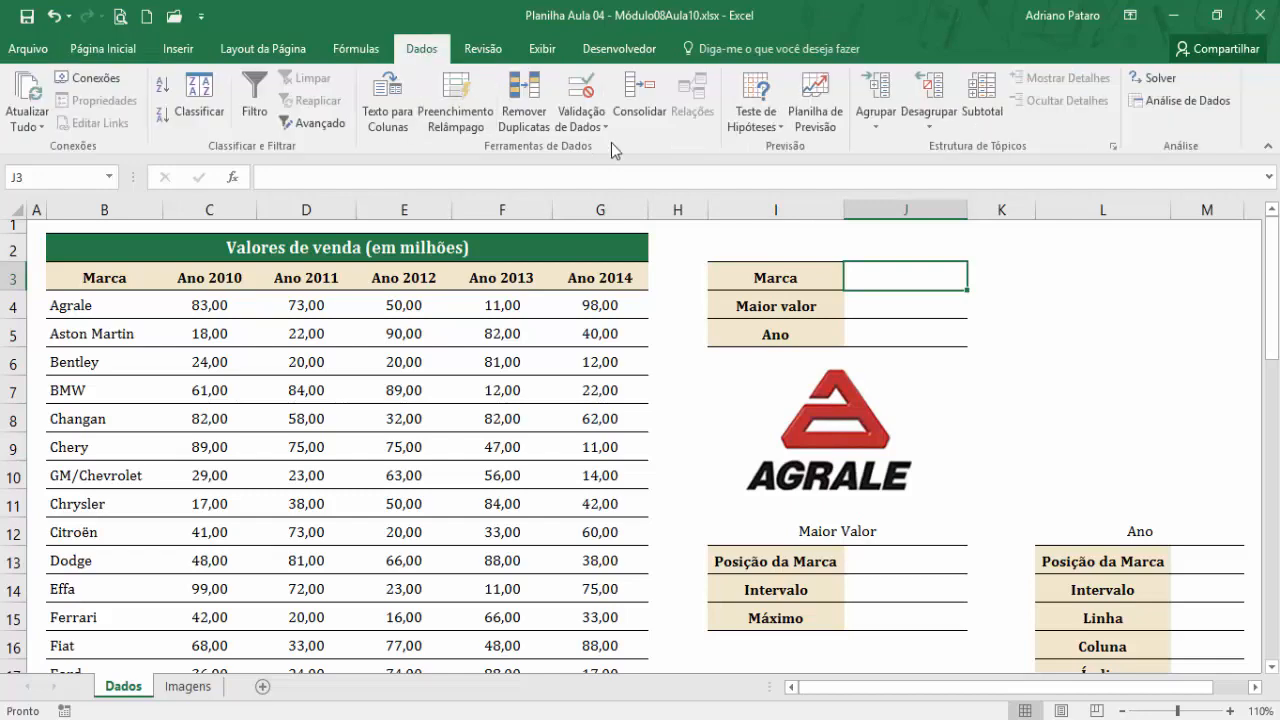
click(593, 93)
drag(480, 347, 758, 320)
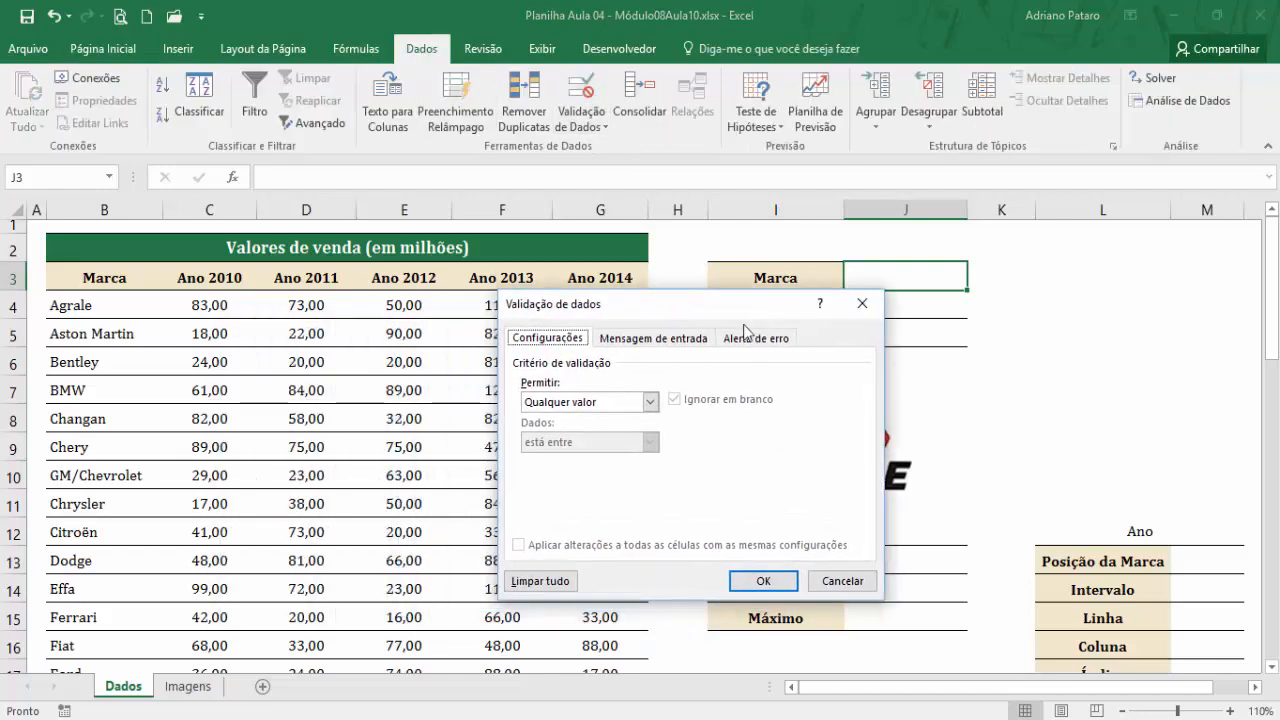
click(650, 401)
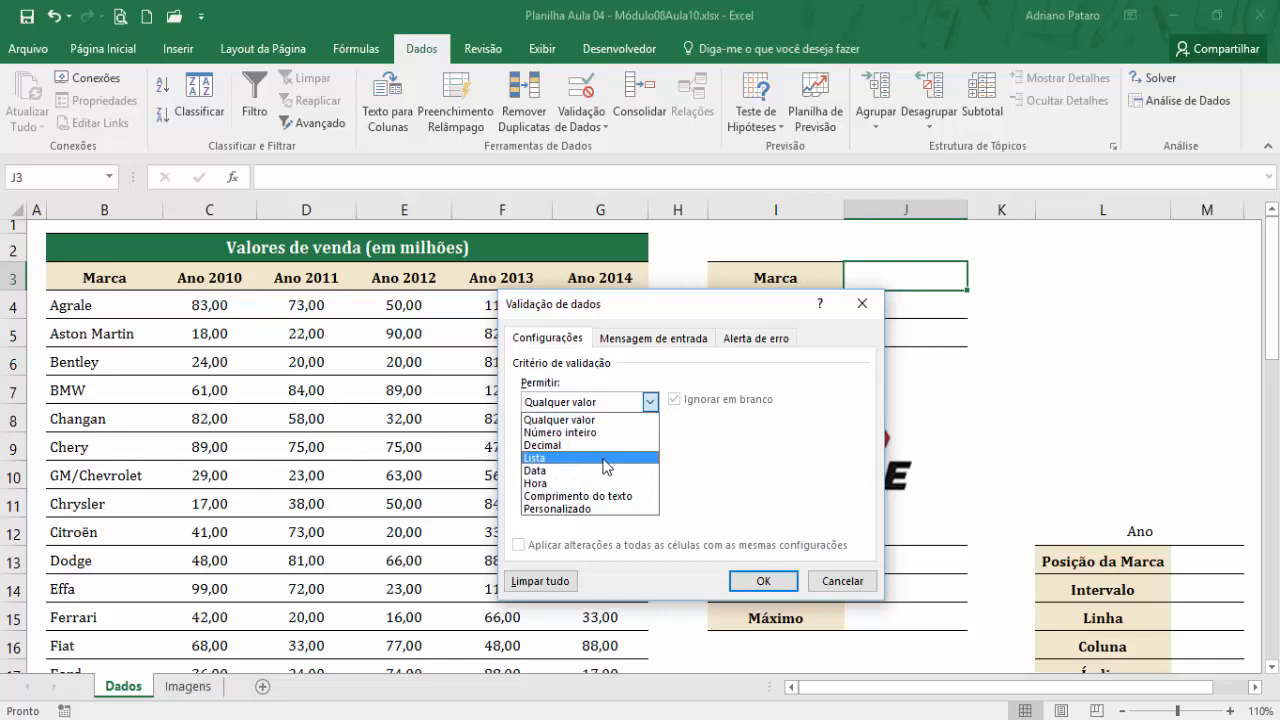
click(536, 458)
click(561, 479)
drag(110, 305, 100, 654)
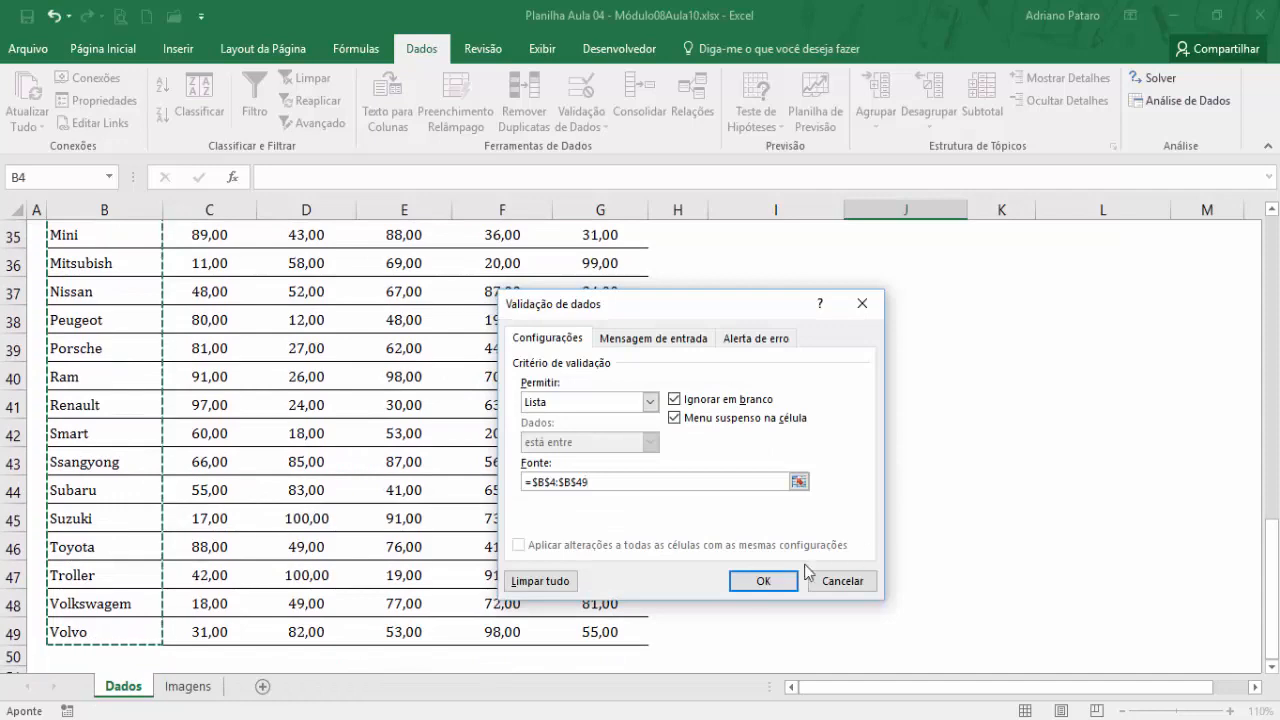
click(777, 586)
scroll(949, 539, up, 5)
scroll(949, 539, up, 6)
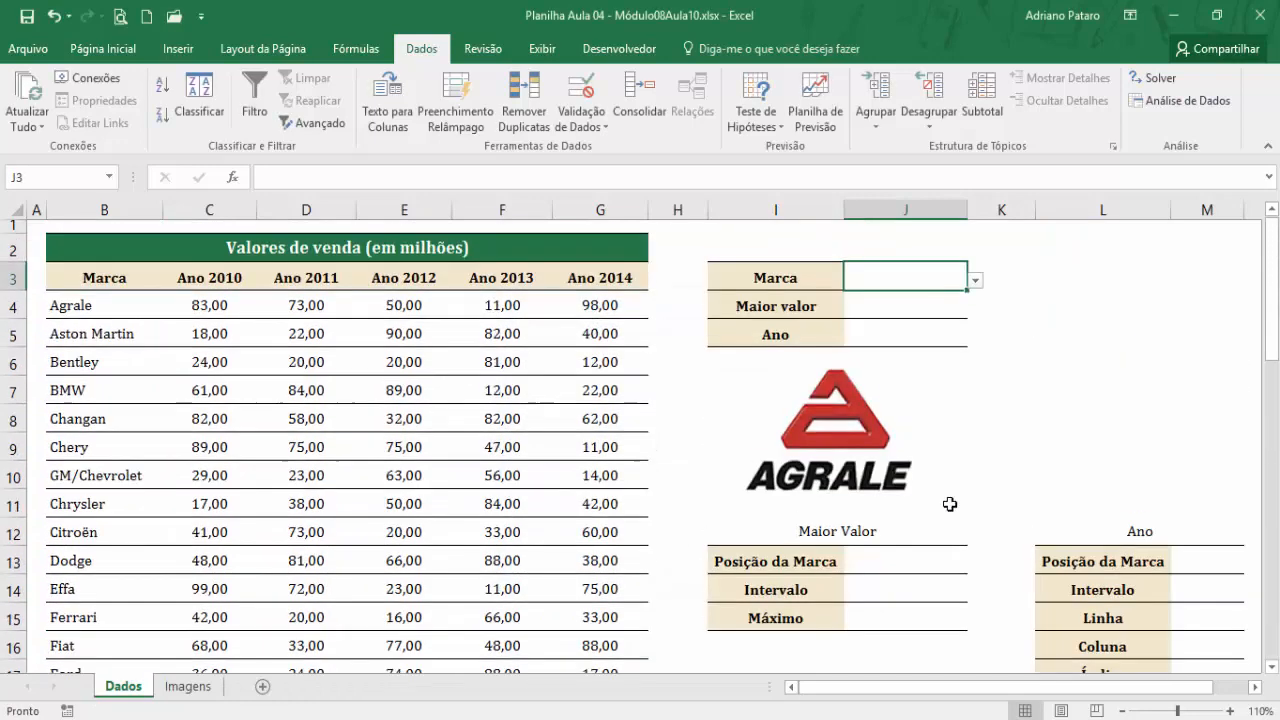
- Choose Aston Martin as the brand in J3 and select the Agrale logo picture below the table
click(975, 283)
mouse_move(975, 325)
mouse_down()
mouse_move(975, 366)
mouse_move(962, 312)
mouse_up()
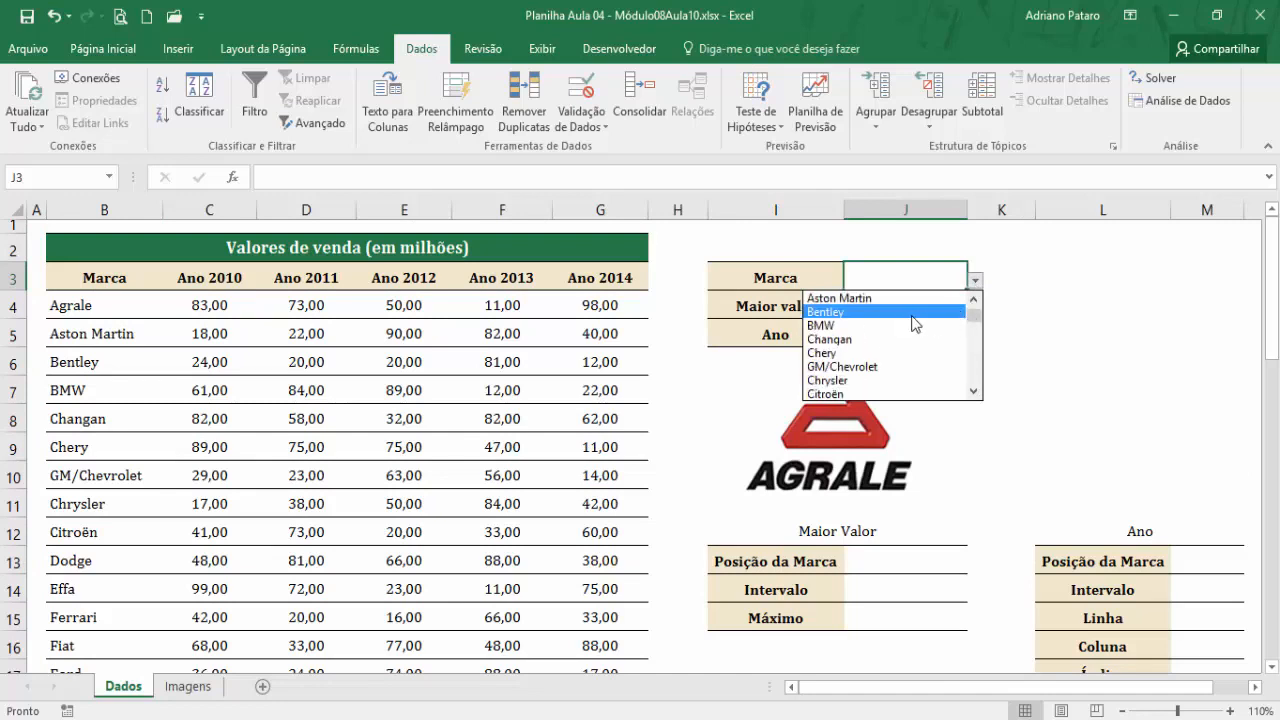
click(877, 299)
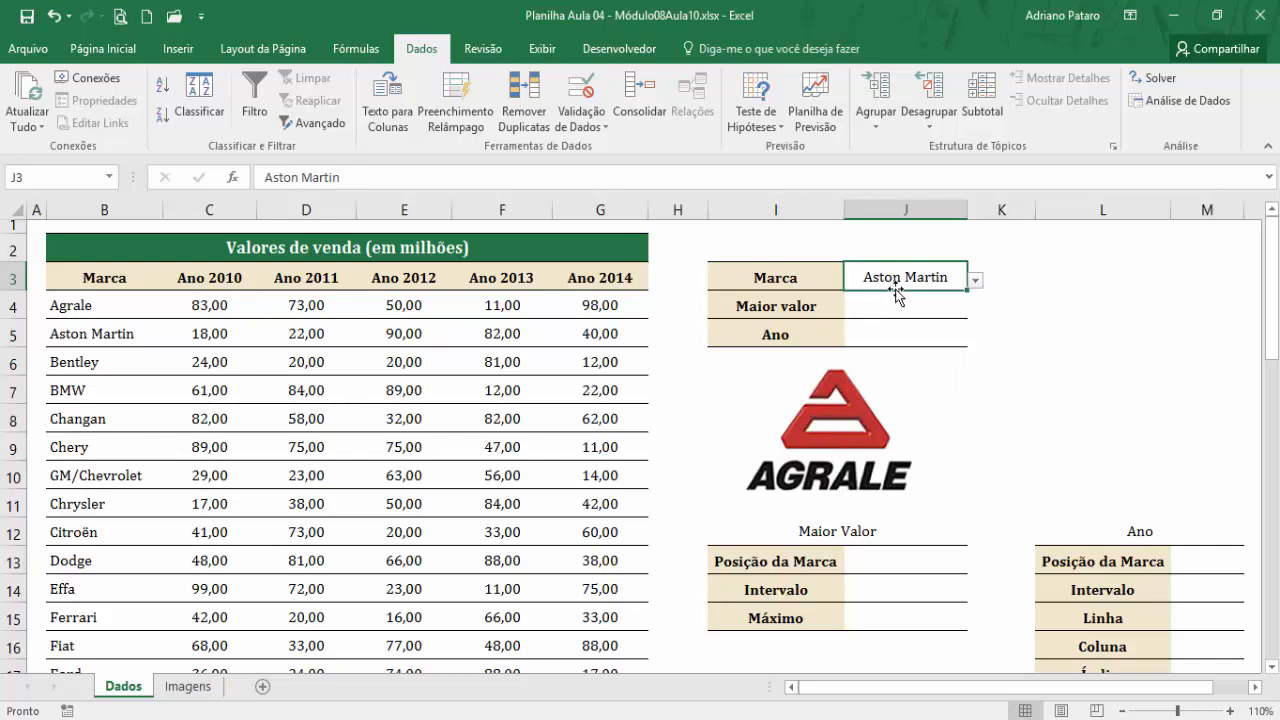
click(871, 405)
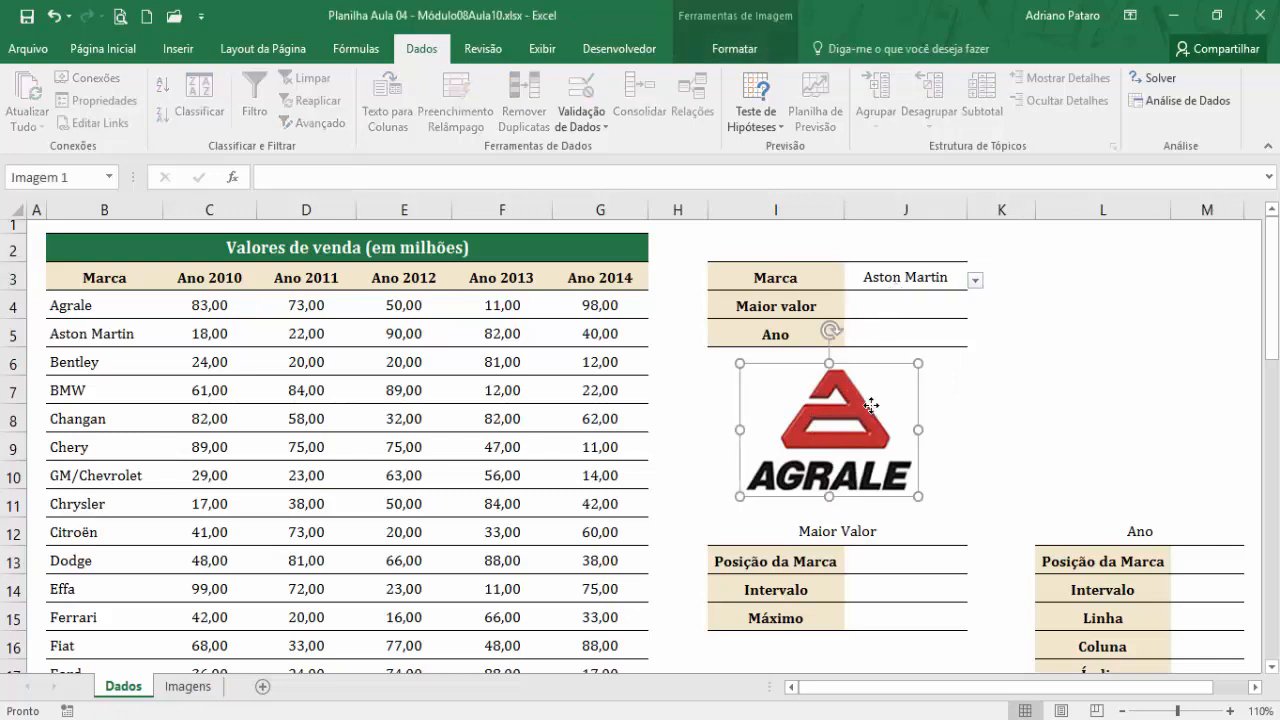
- Test the J3 brand list by switching the selection to Agrale and finally to BMW
click(976, 282)
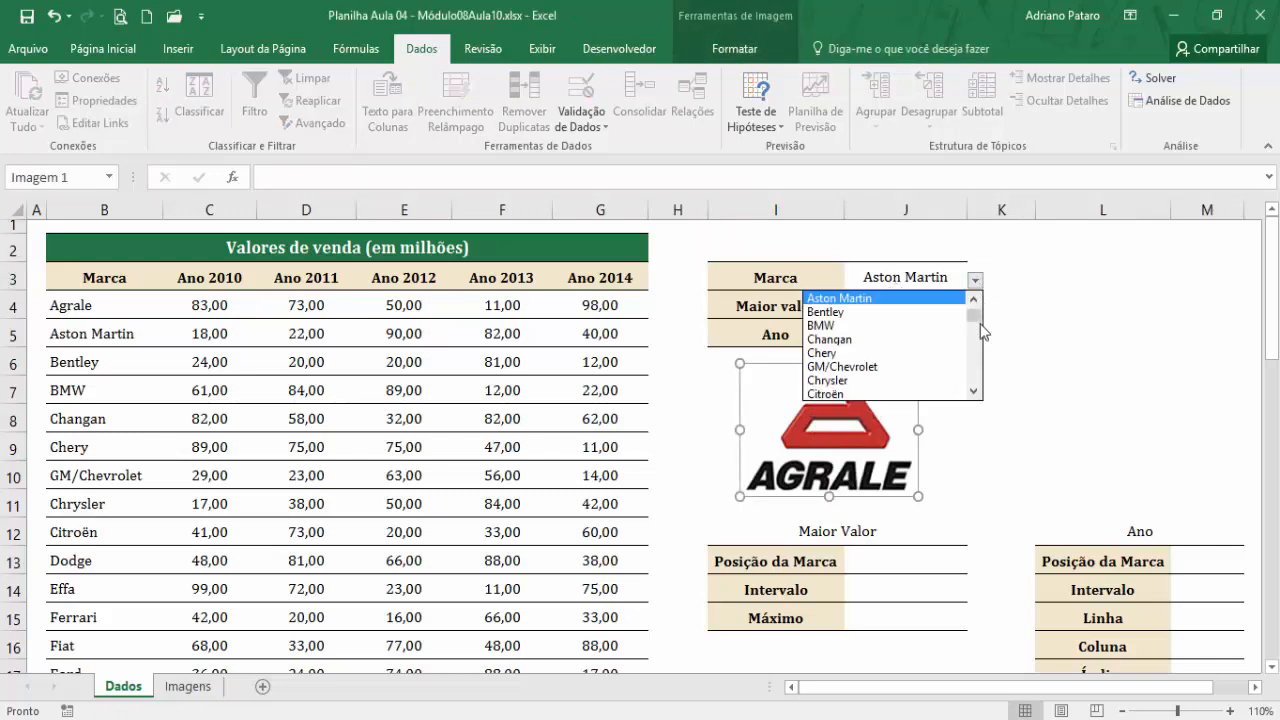
drag(973, 325, 973, 312)
click(940, 298)
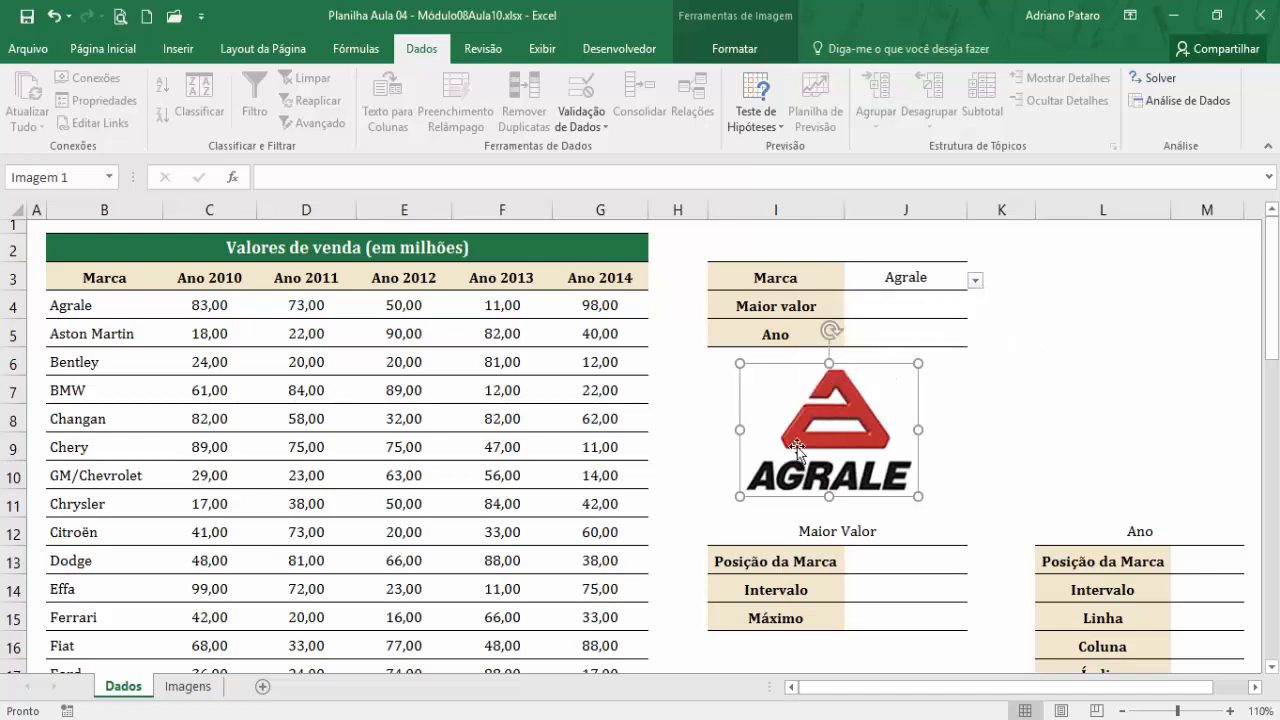
click(975, 282)
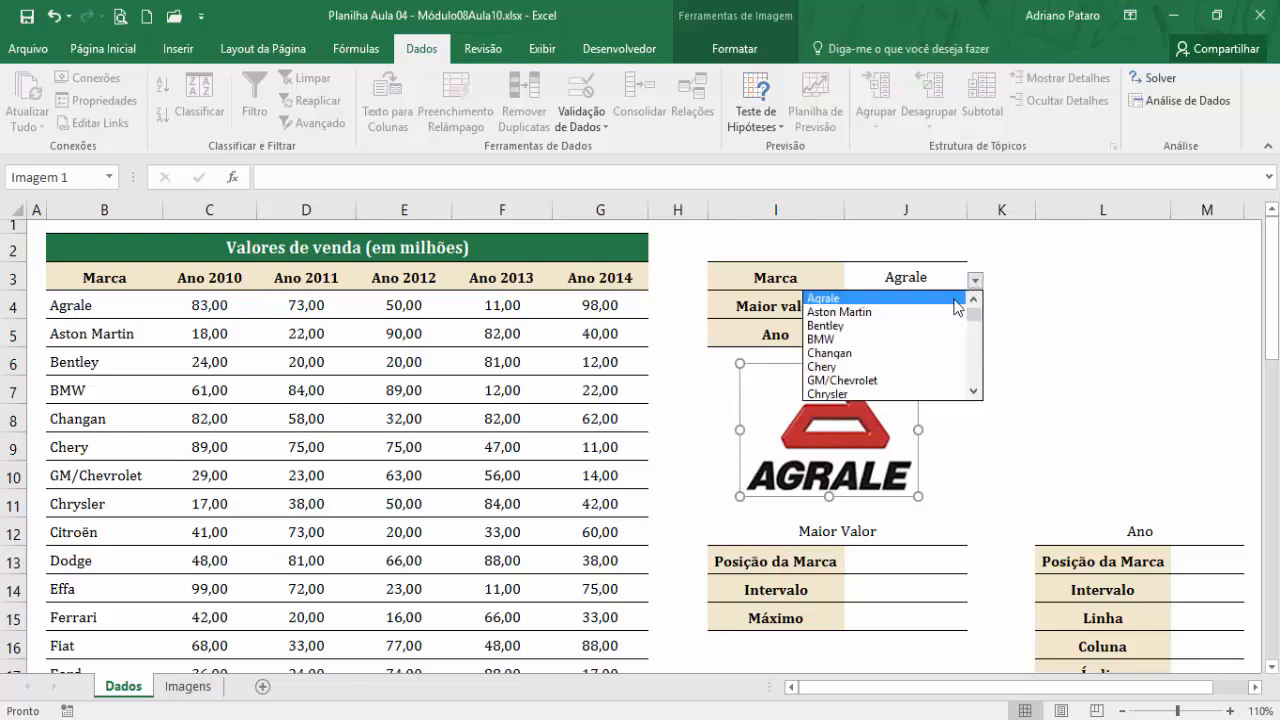
click(888, 340)
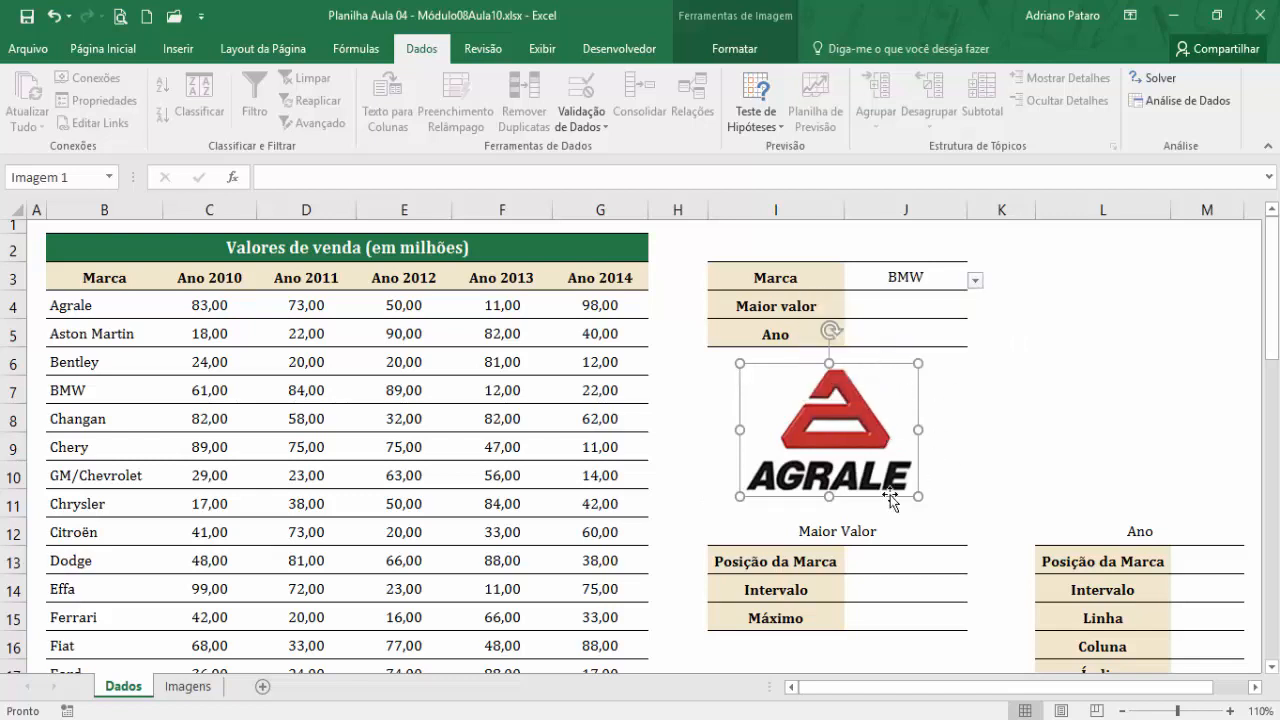